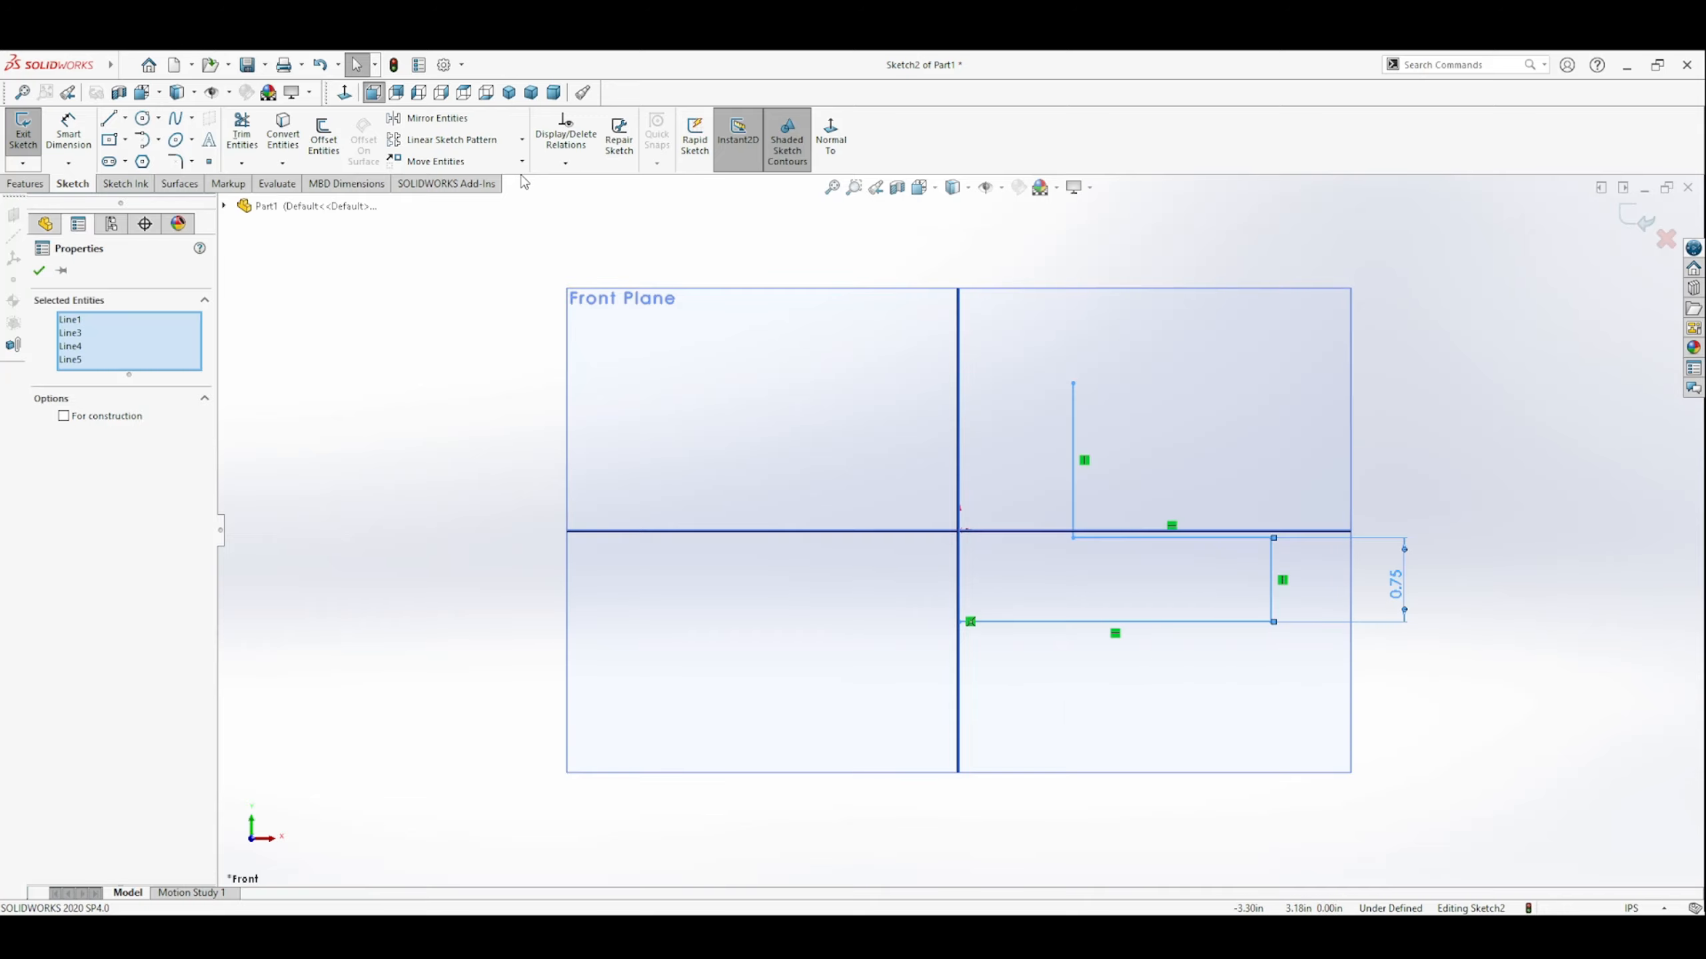
Mirror the four selected profile lines about the Right Plane, keeping the originals.
click(433, 118)
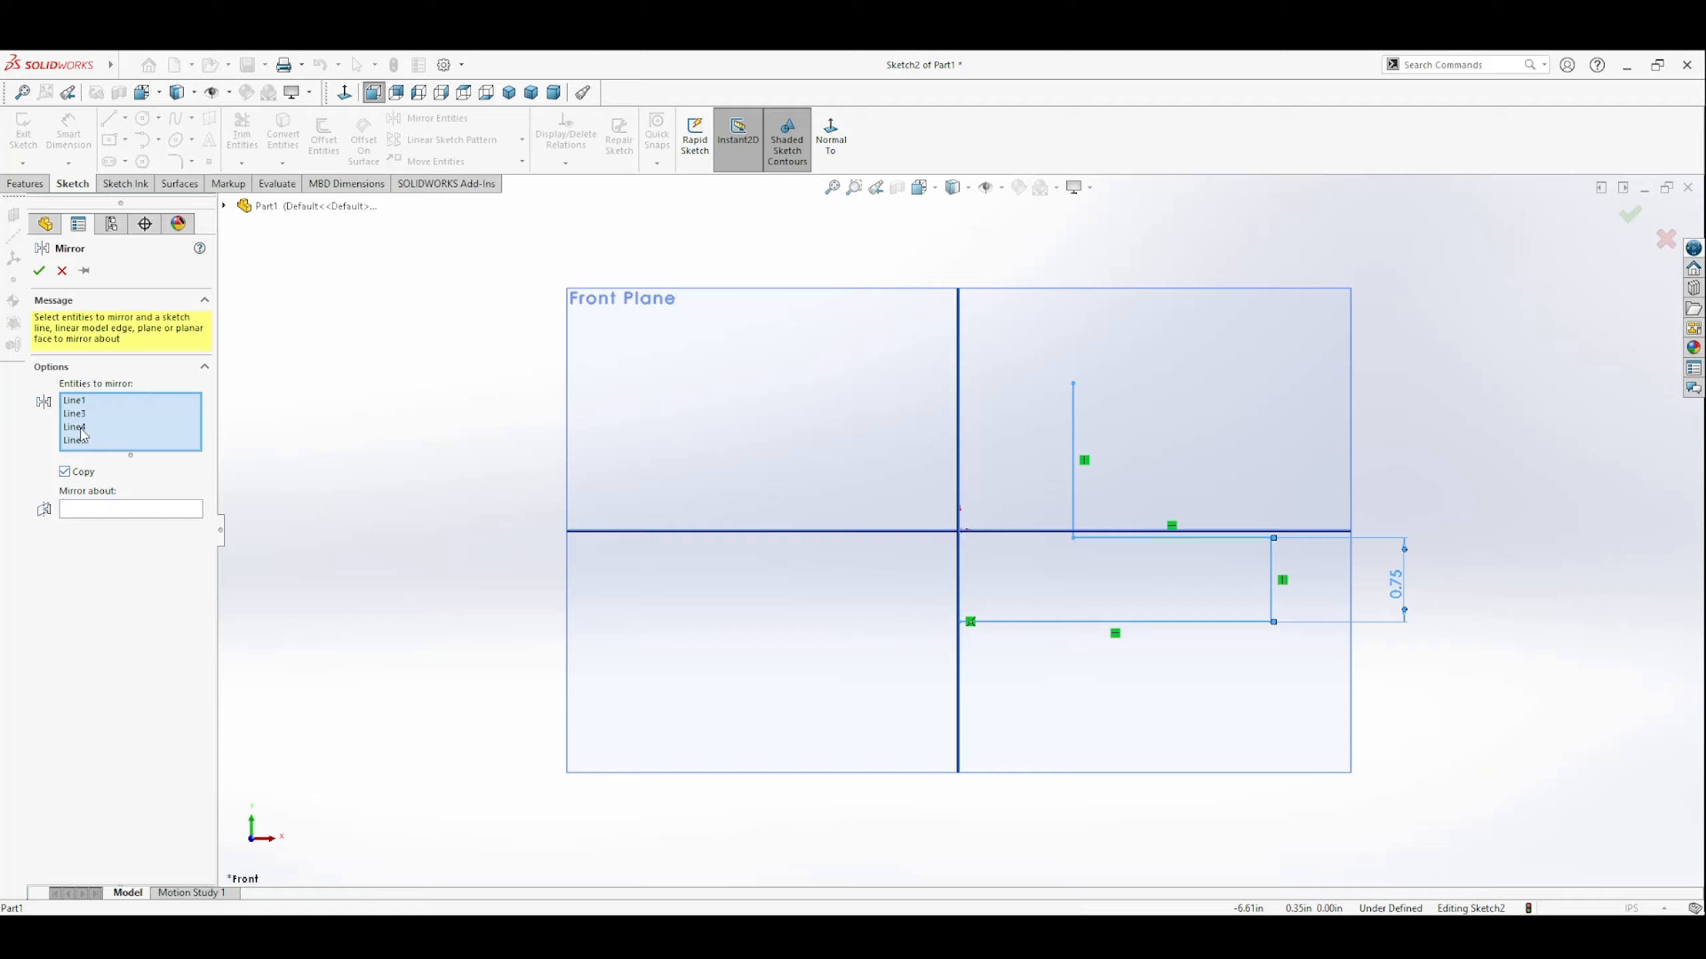
click(85, 510)
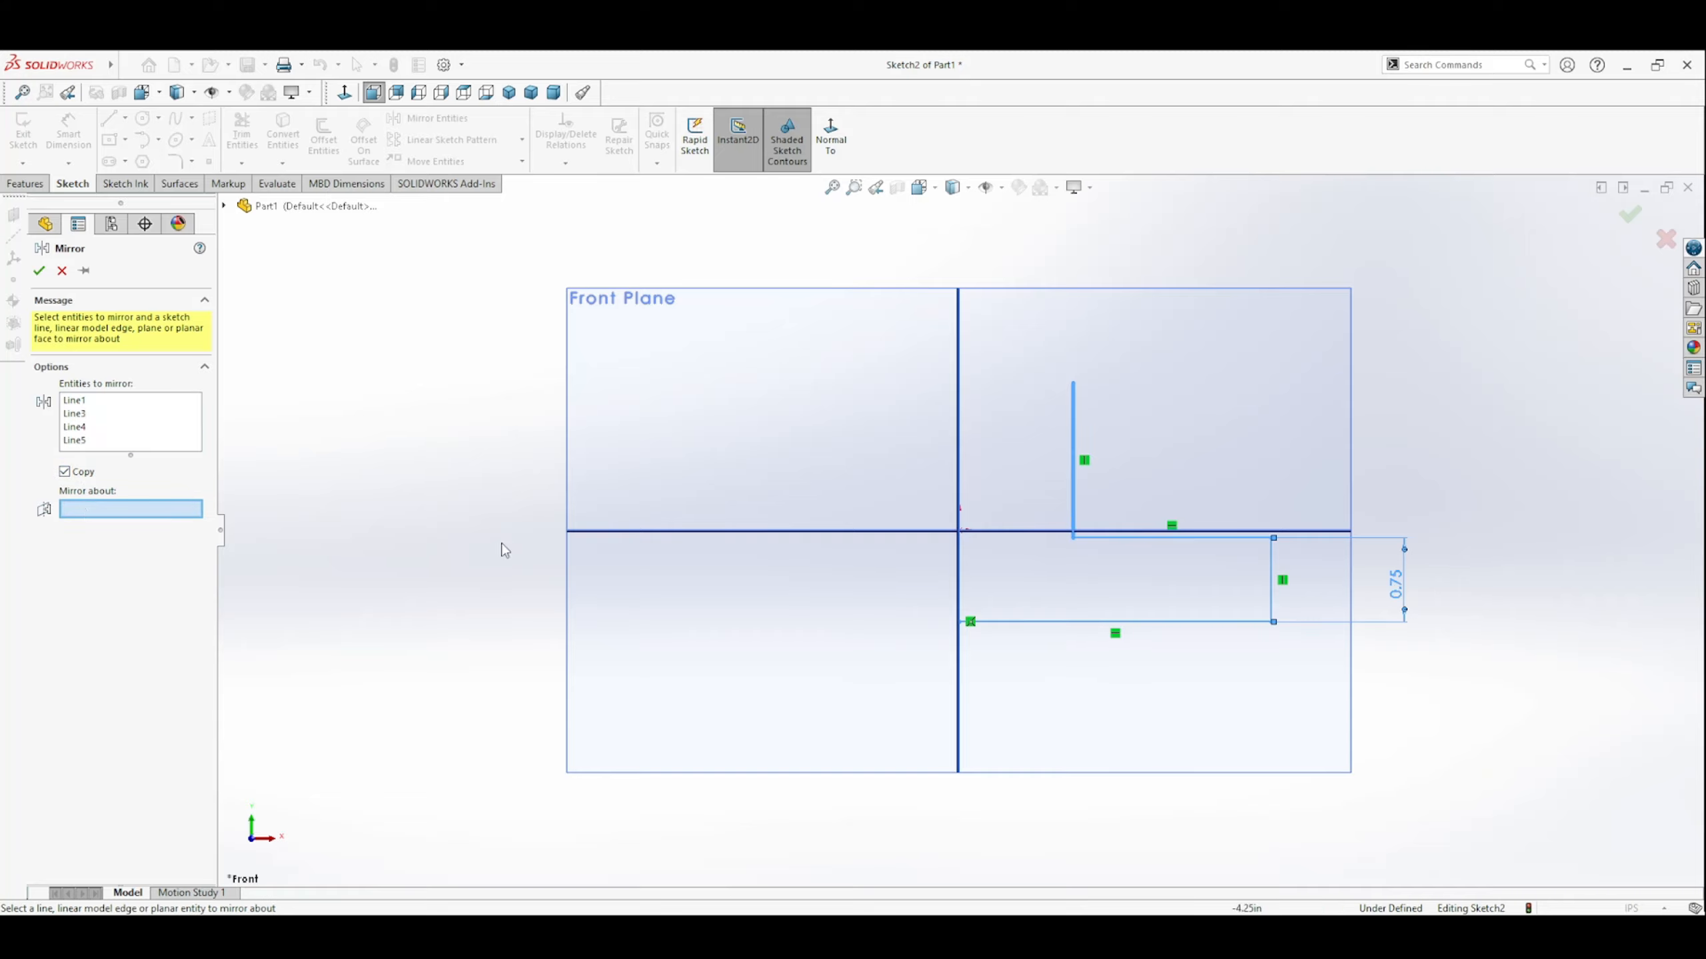
click(960, 452)
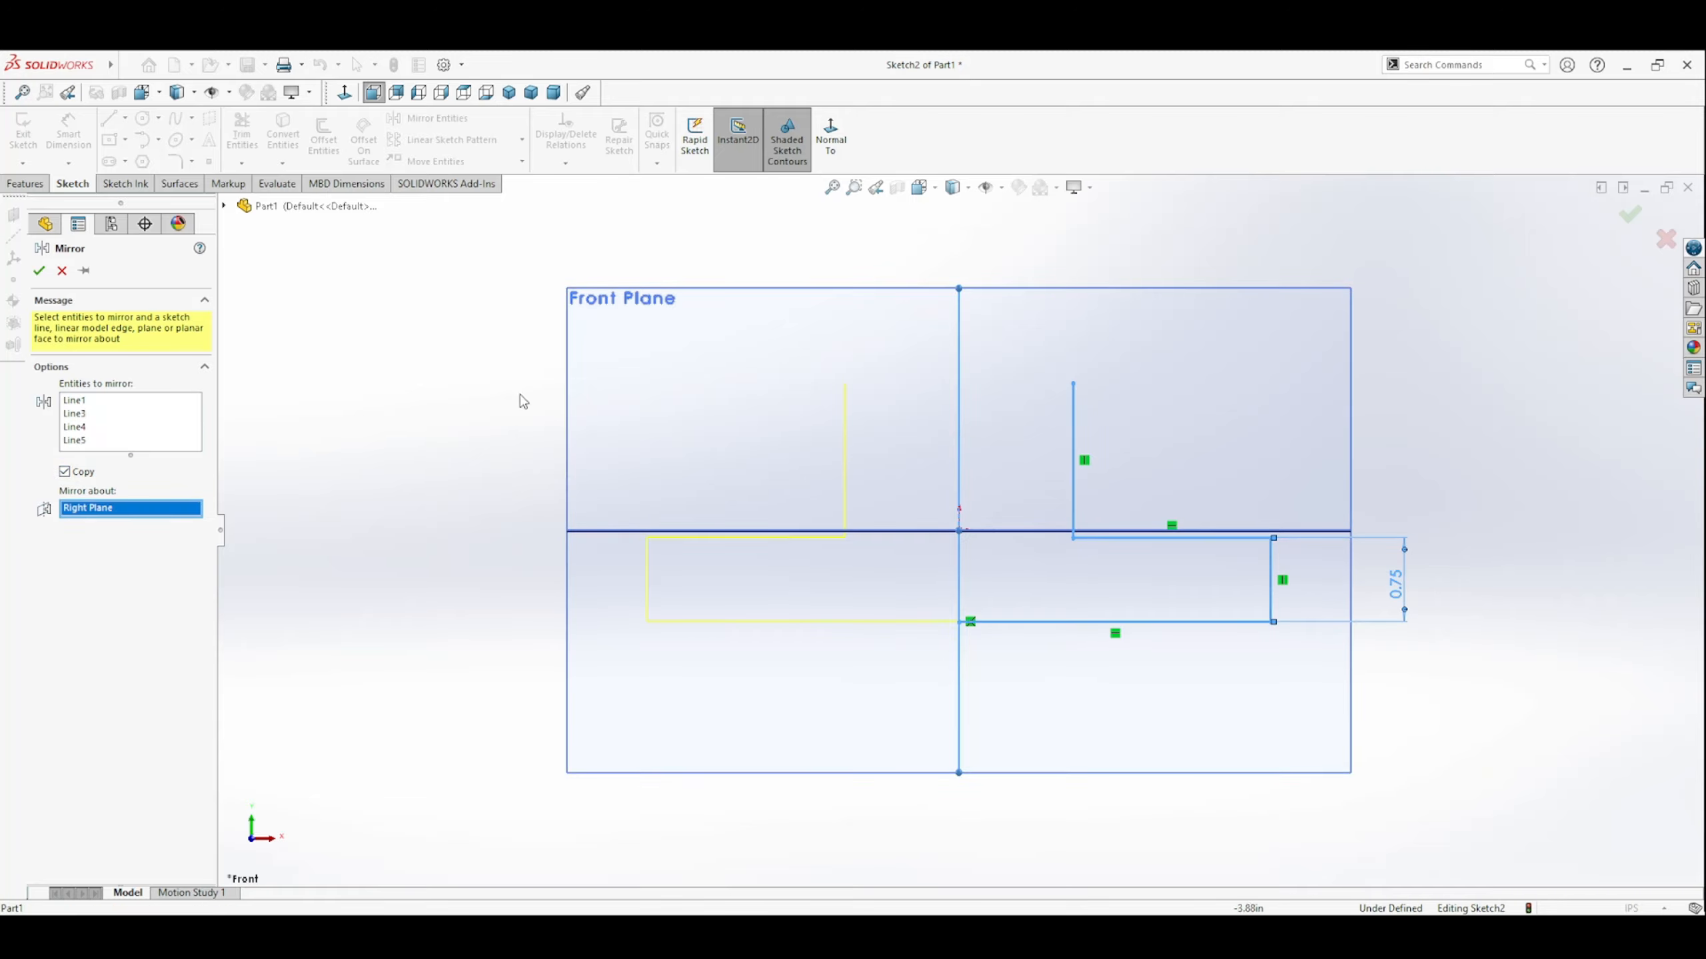
click(39, 272)
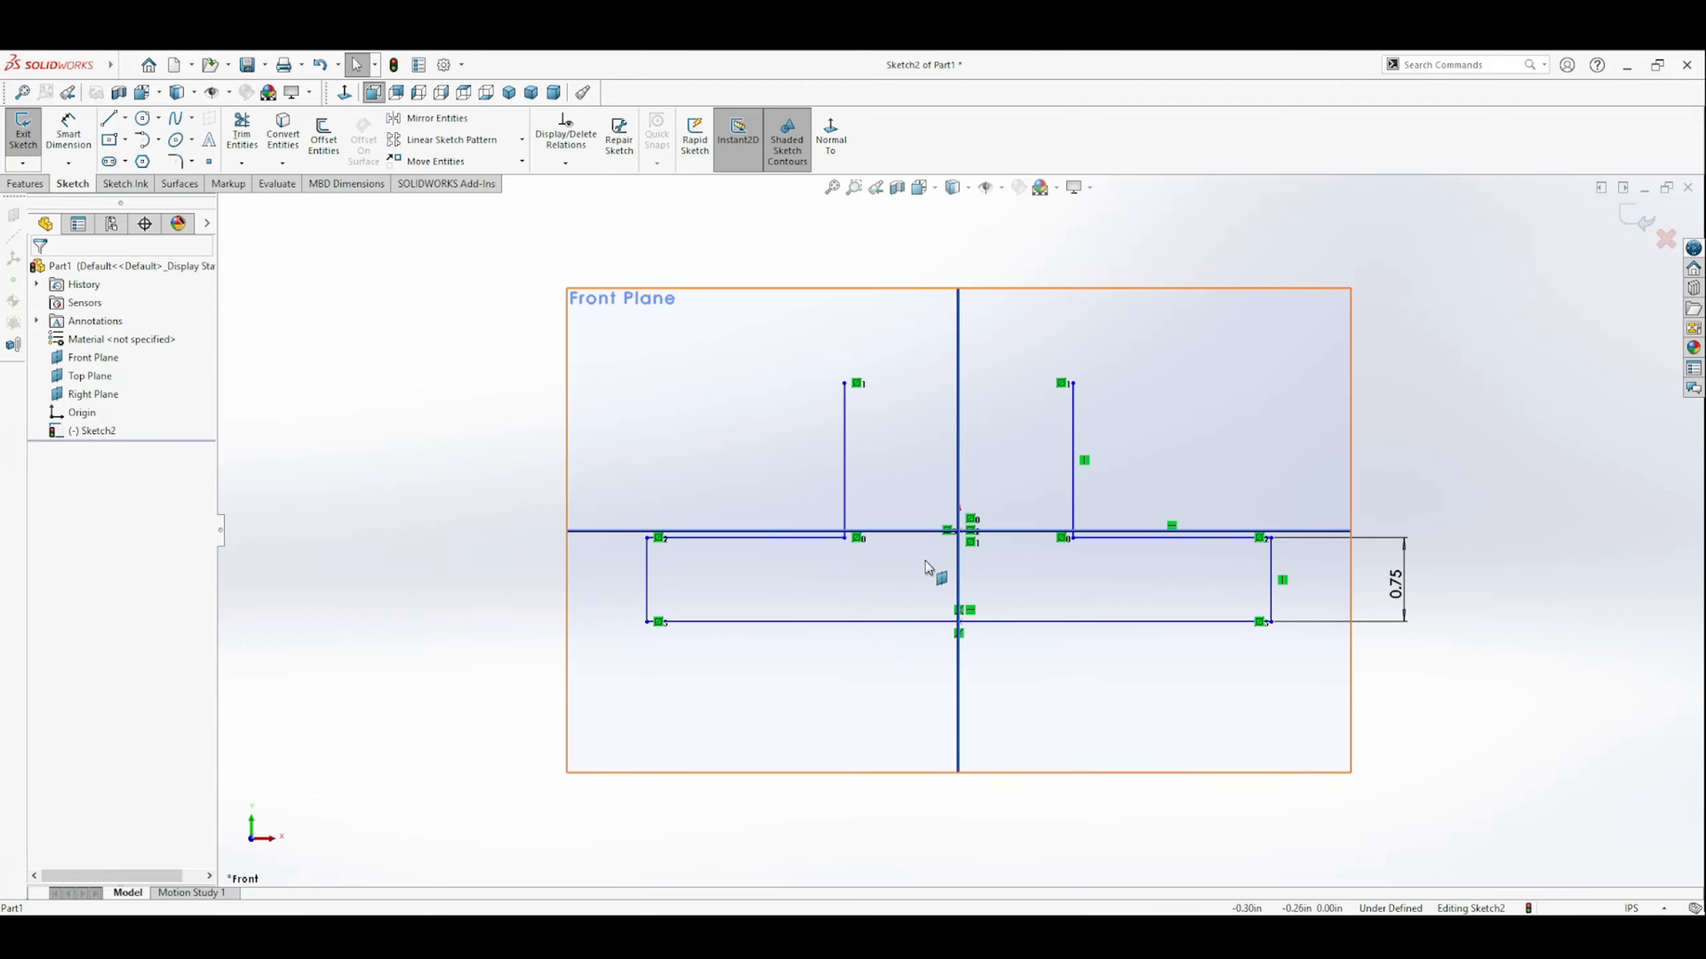
Dimension the full length of the profile's bottom line as 5.50 in.
click(69, 140)
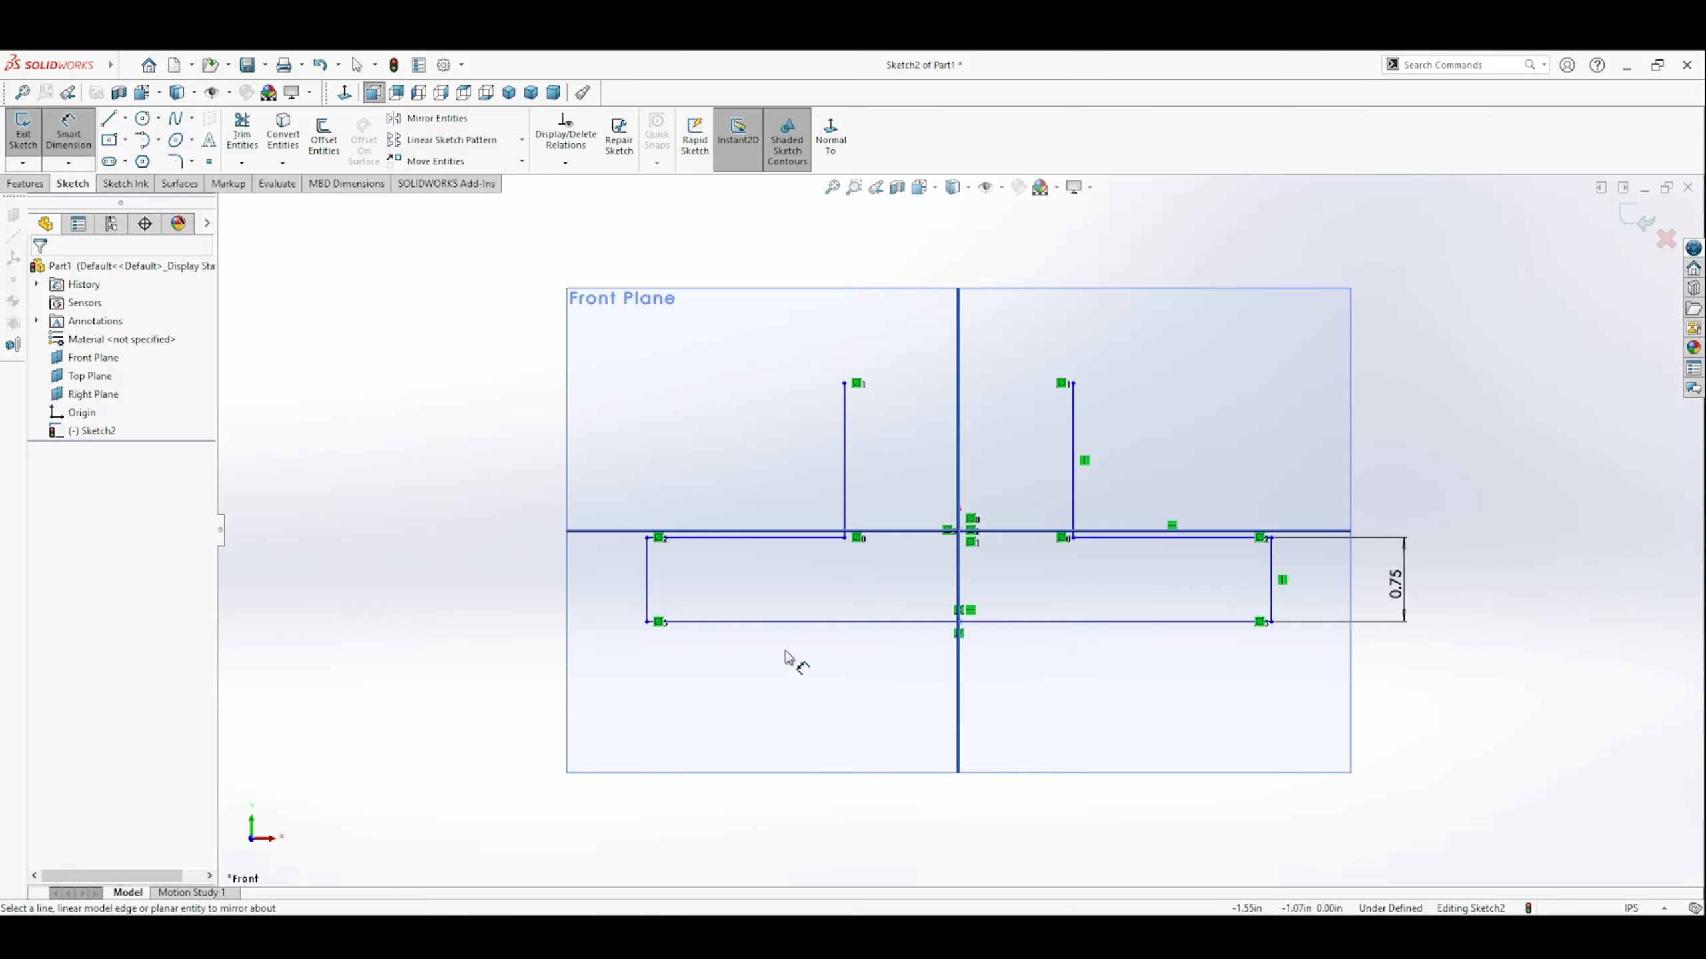
click(886, 628)
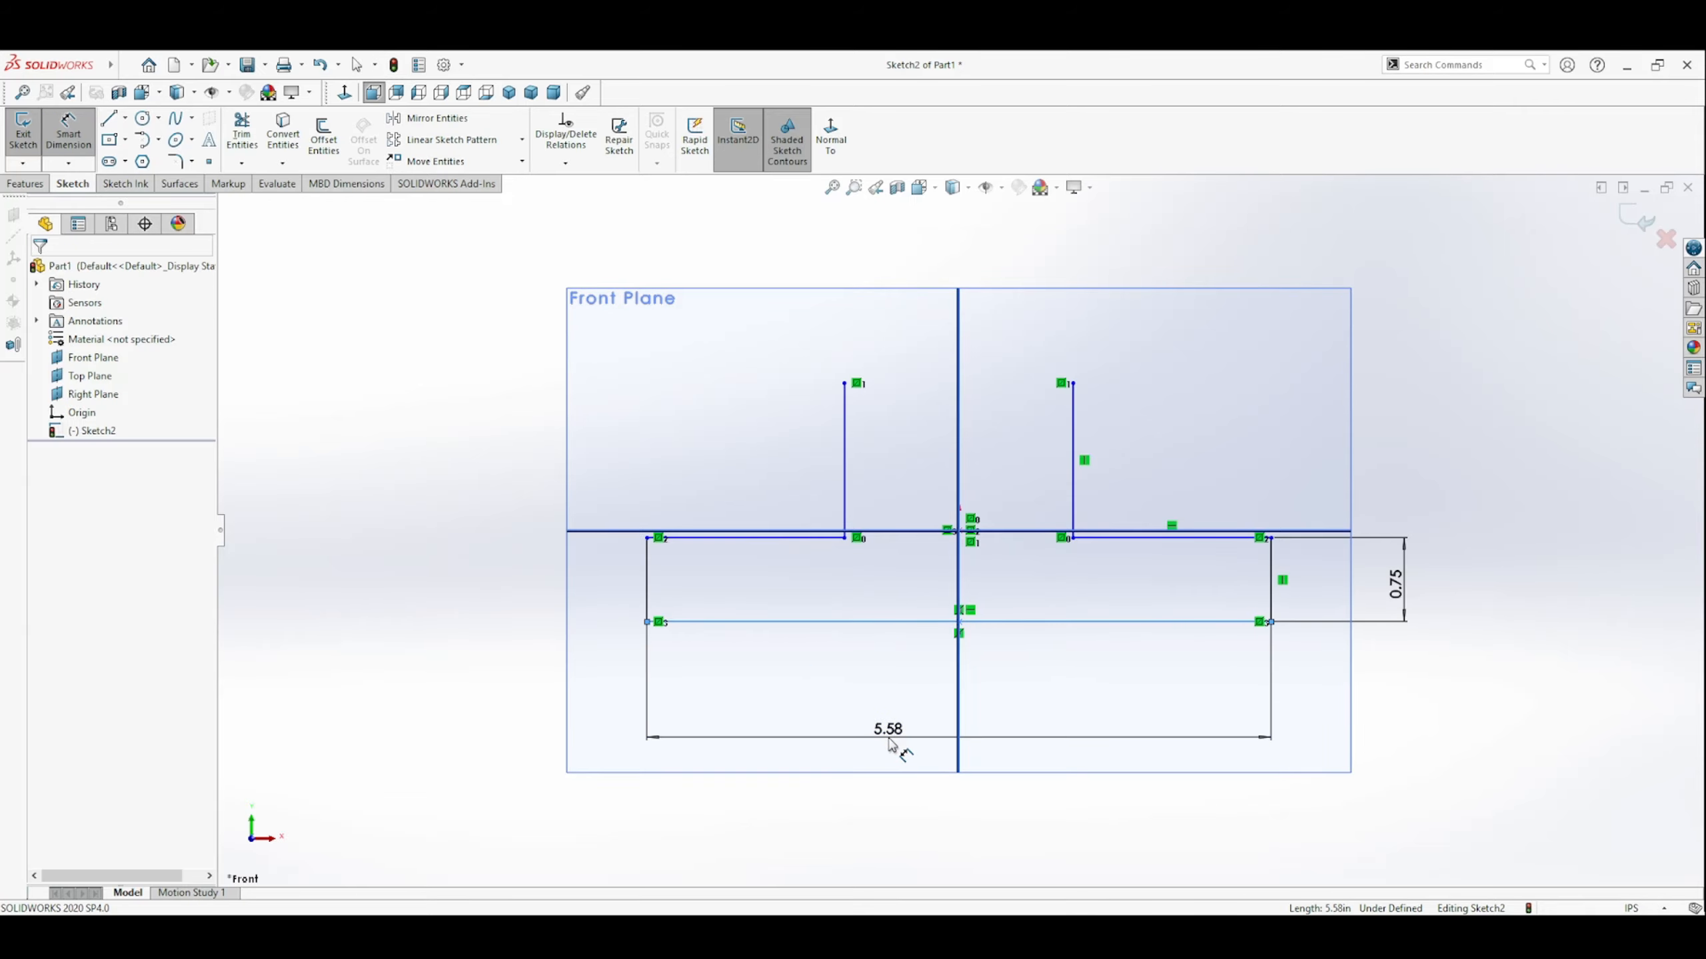
click(889, 738)
text(5.57767747in)
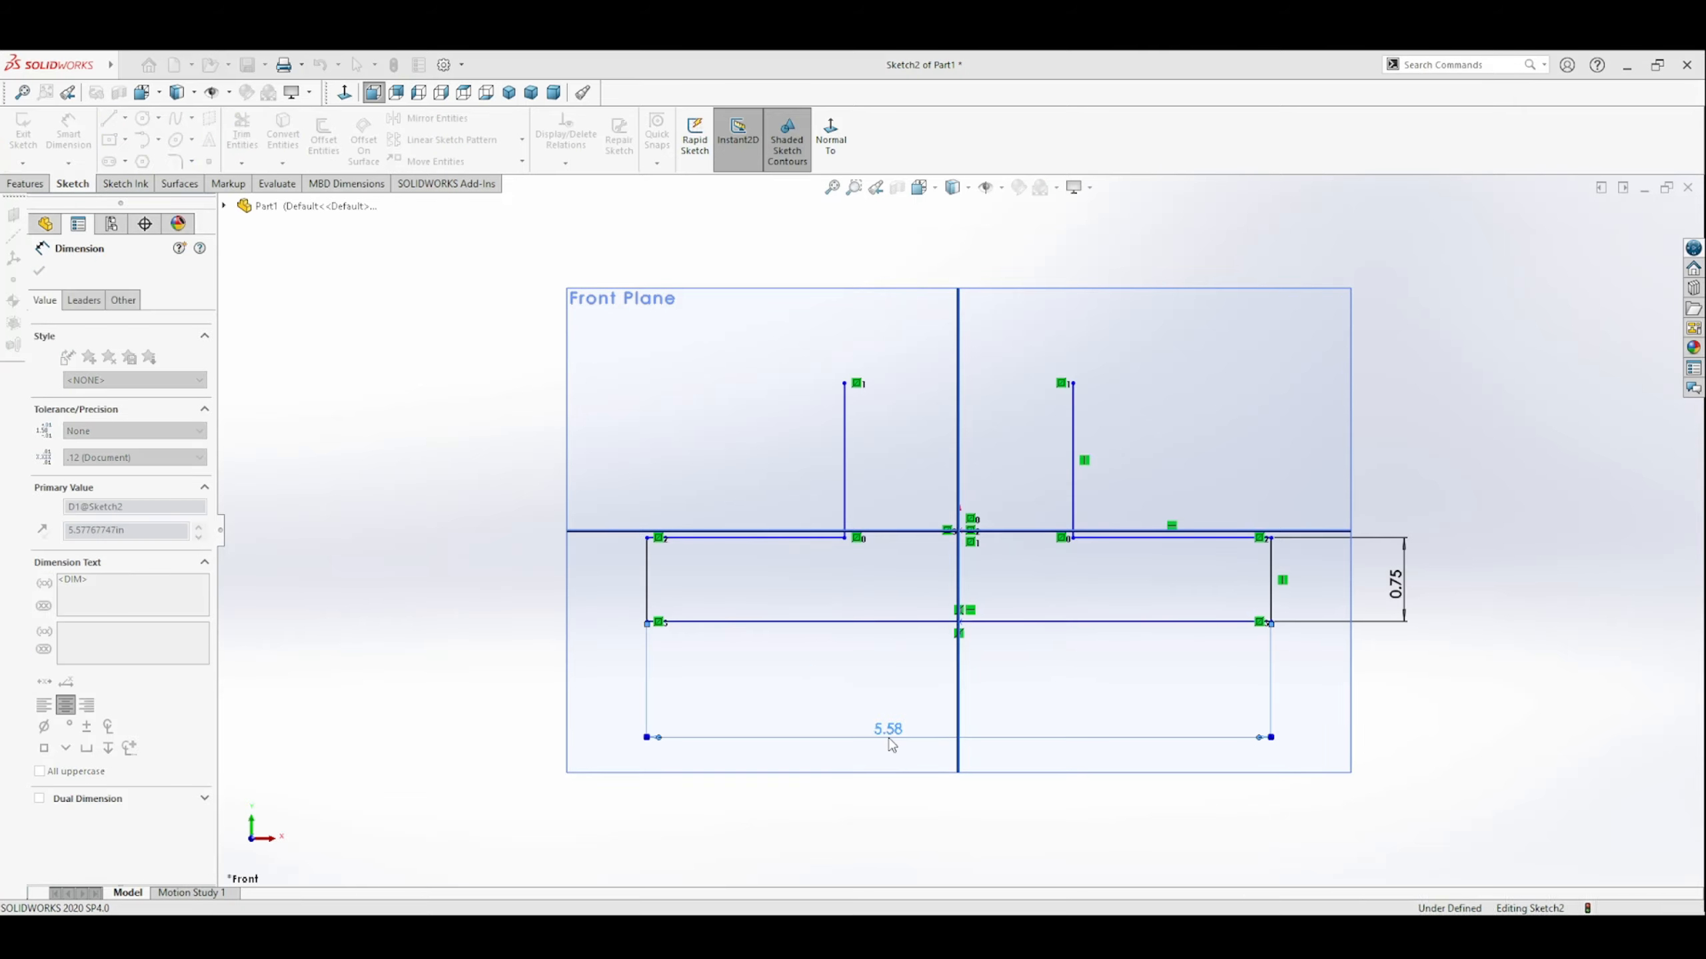
key(Return)
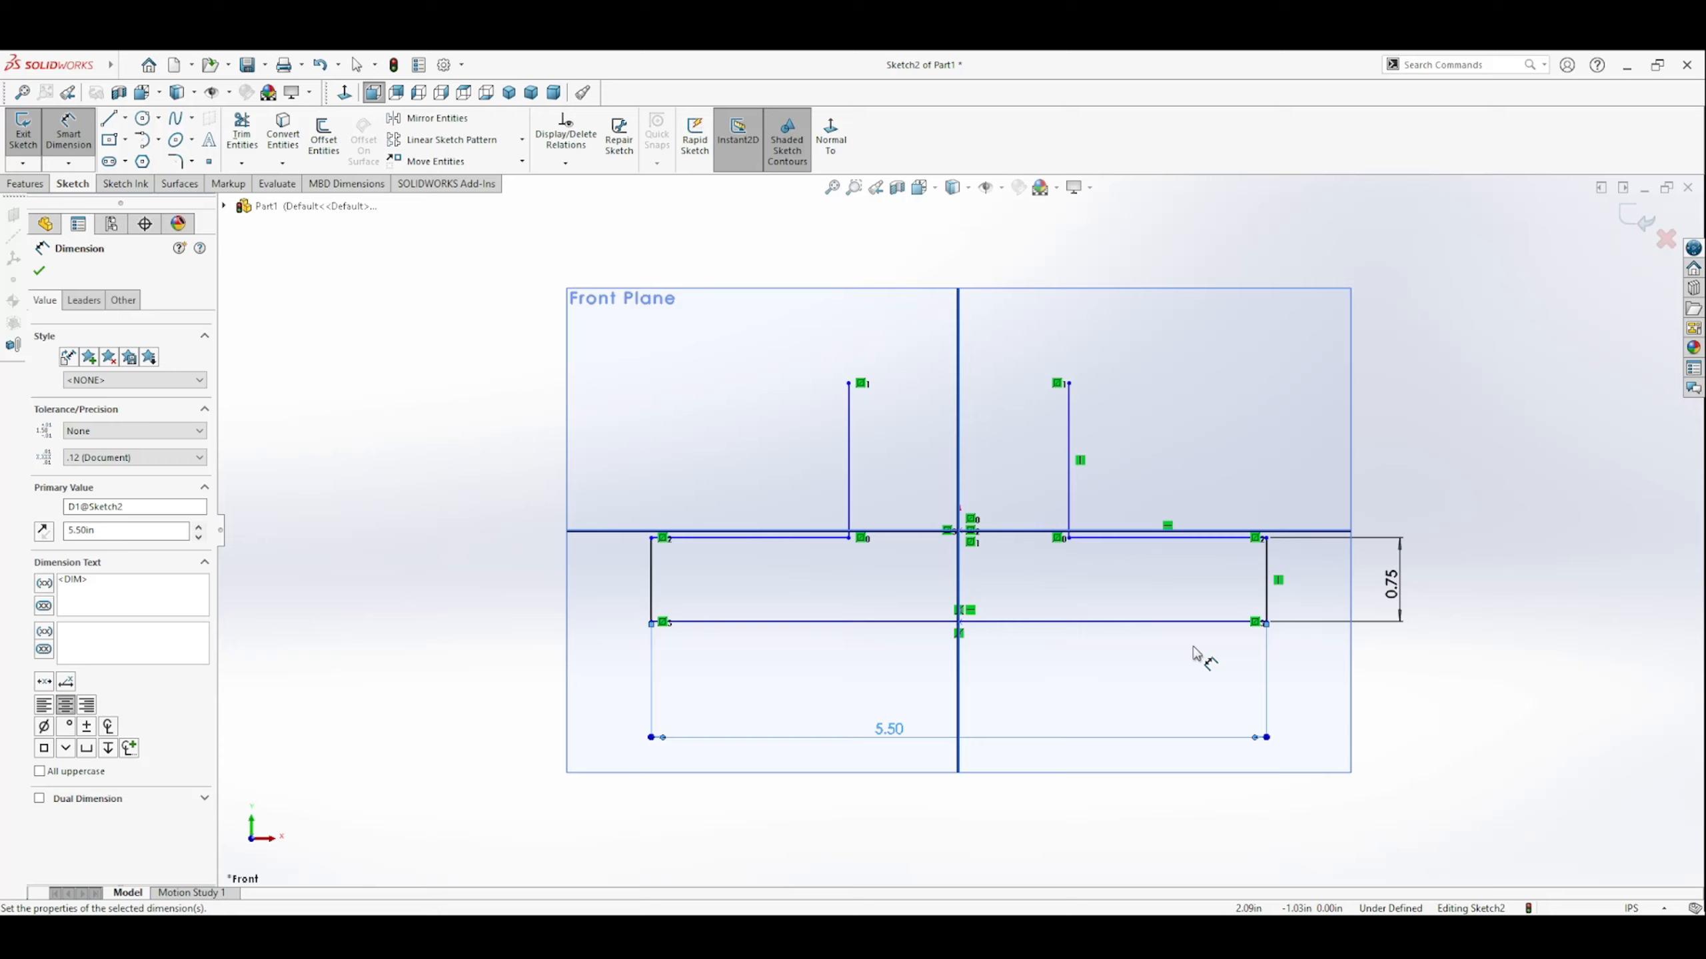
key(Escape)
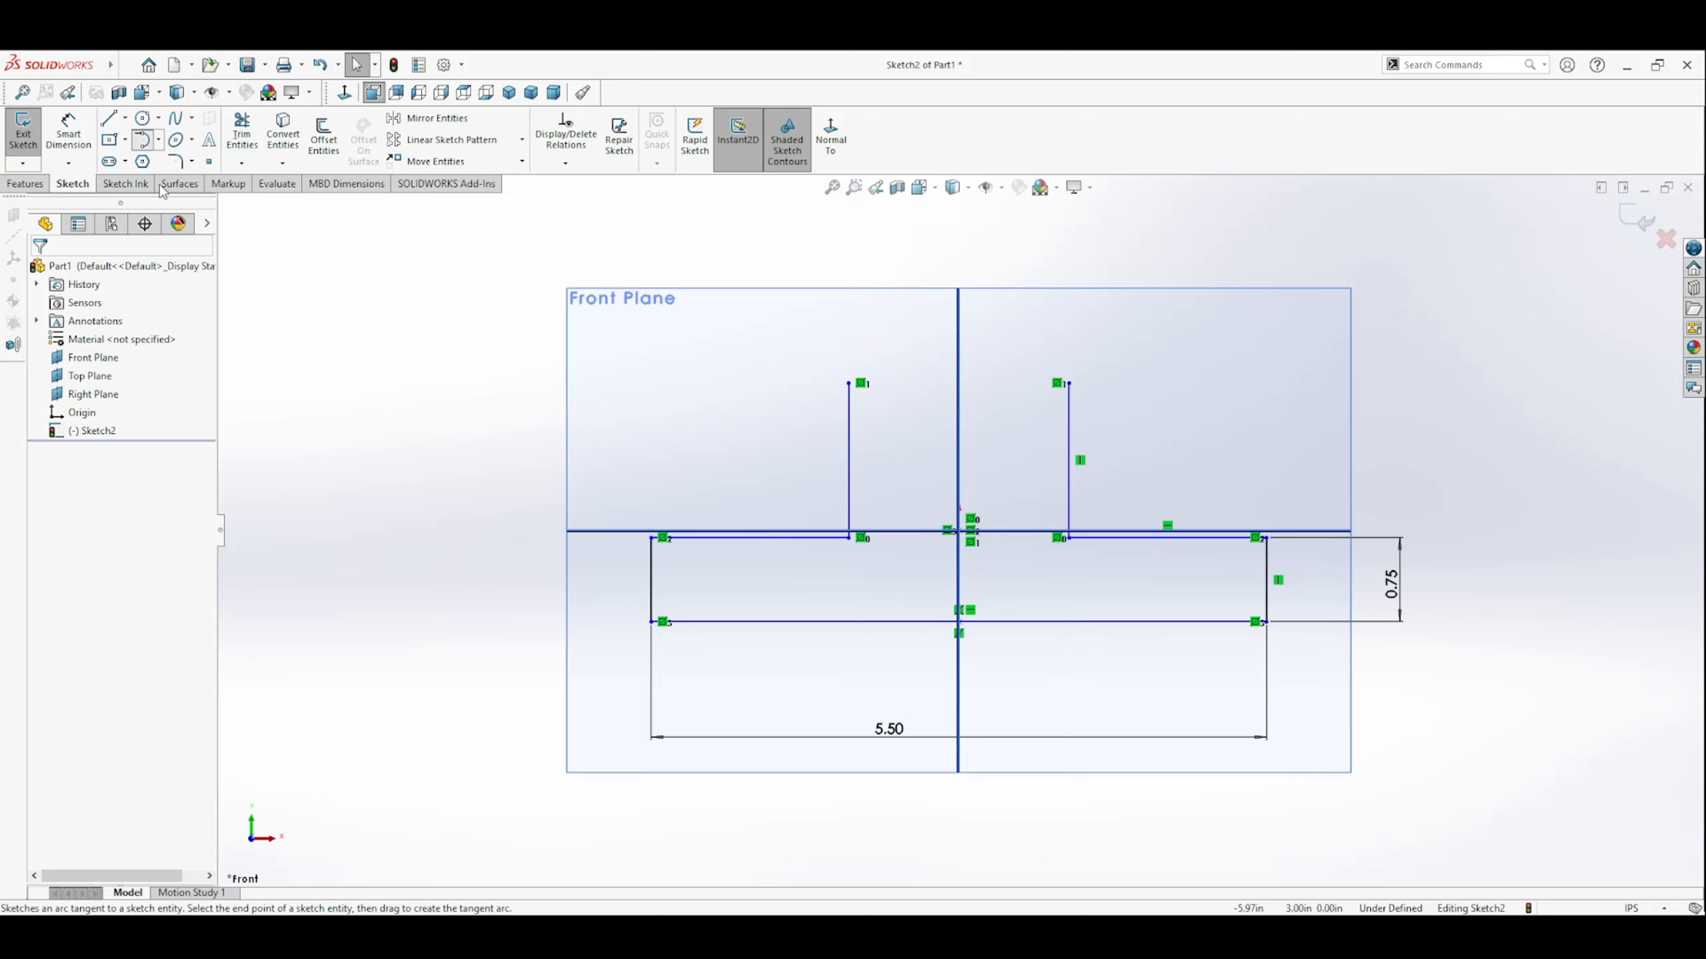
Close the top of the profile with a tangent arc, about 0.98 in radius, between the upper ends of the two tall vertical lines.
click(143, 140)
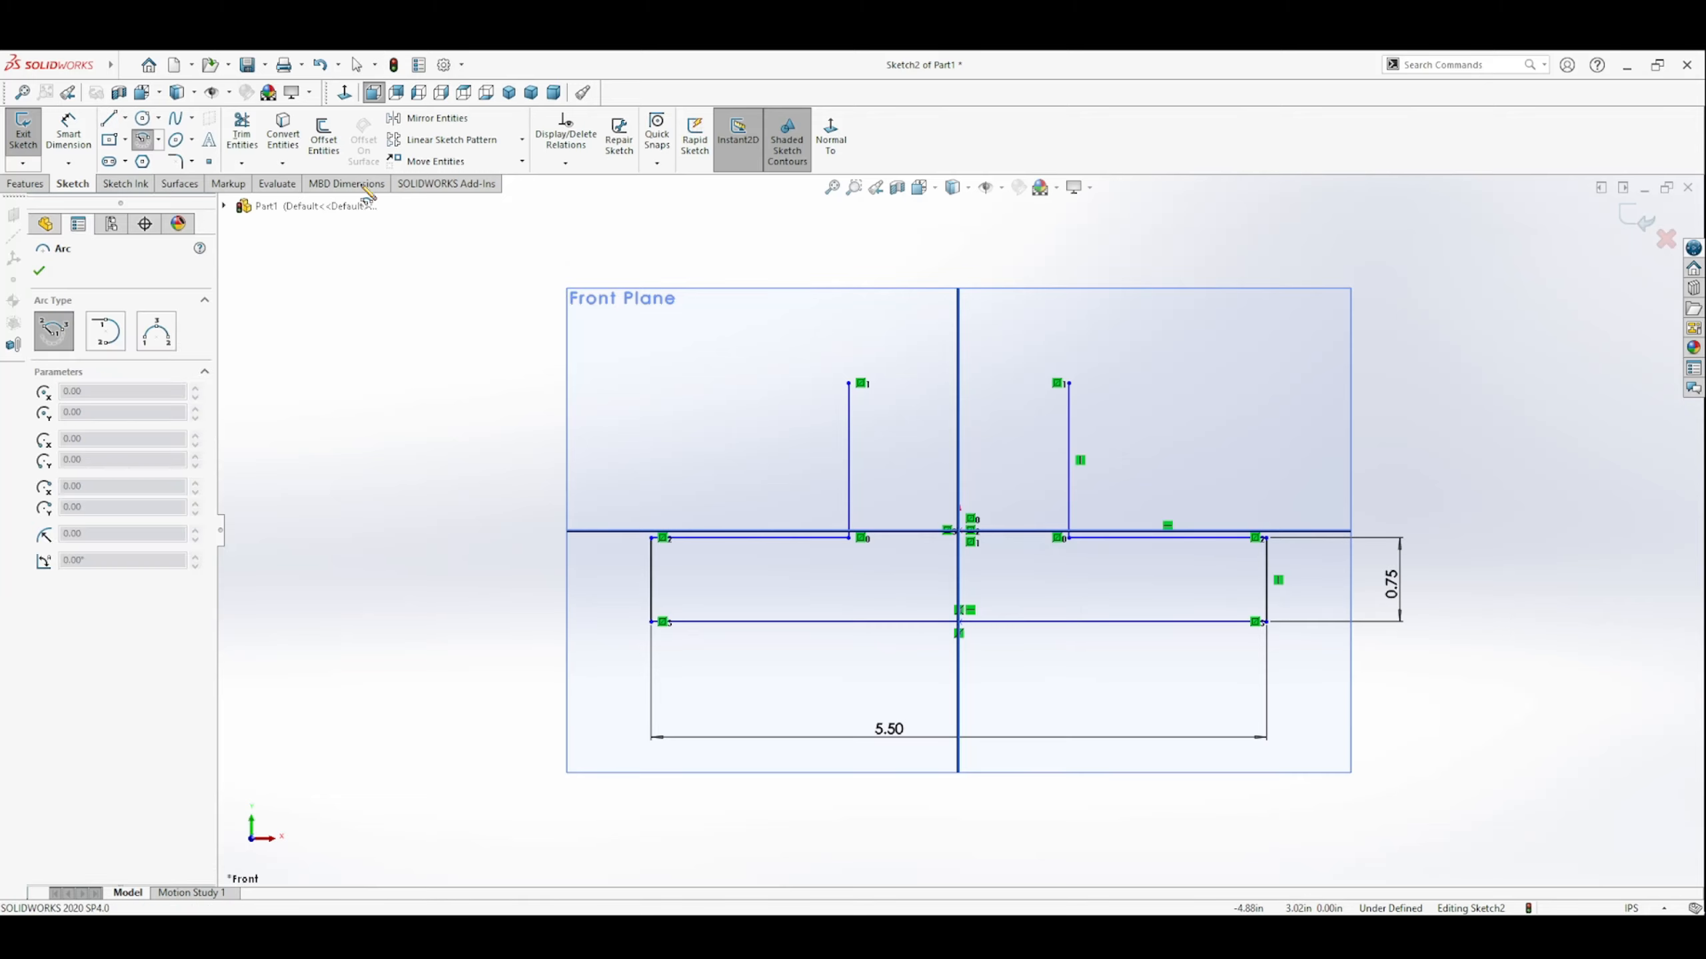
click(158, 141)
click(145, 181)
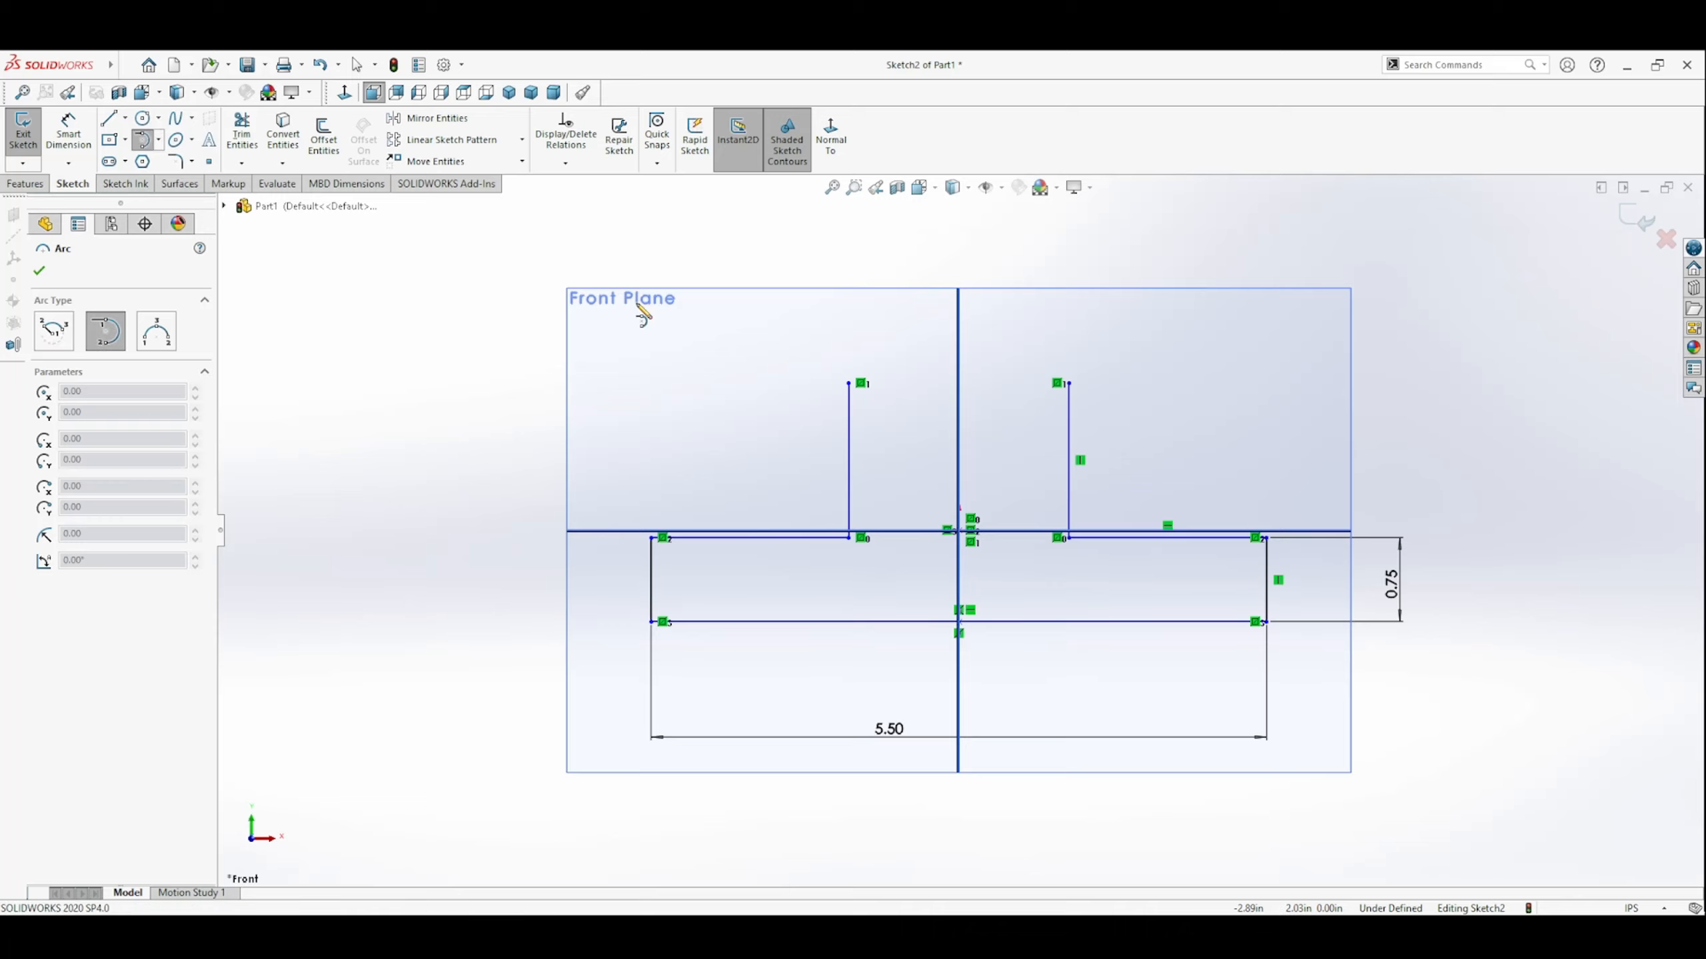
click(848, 384)
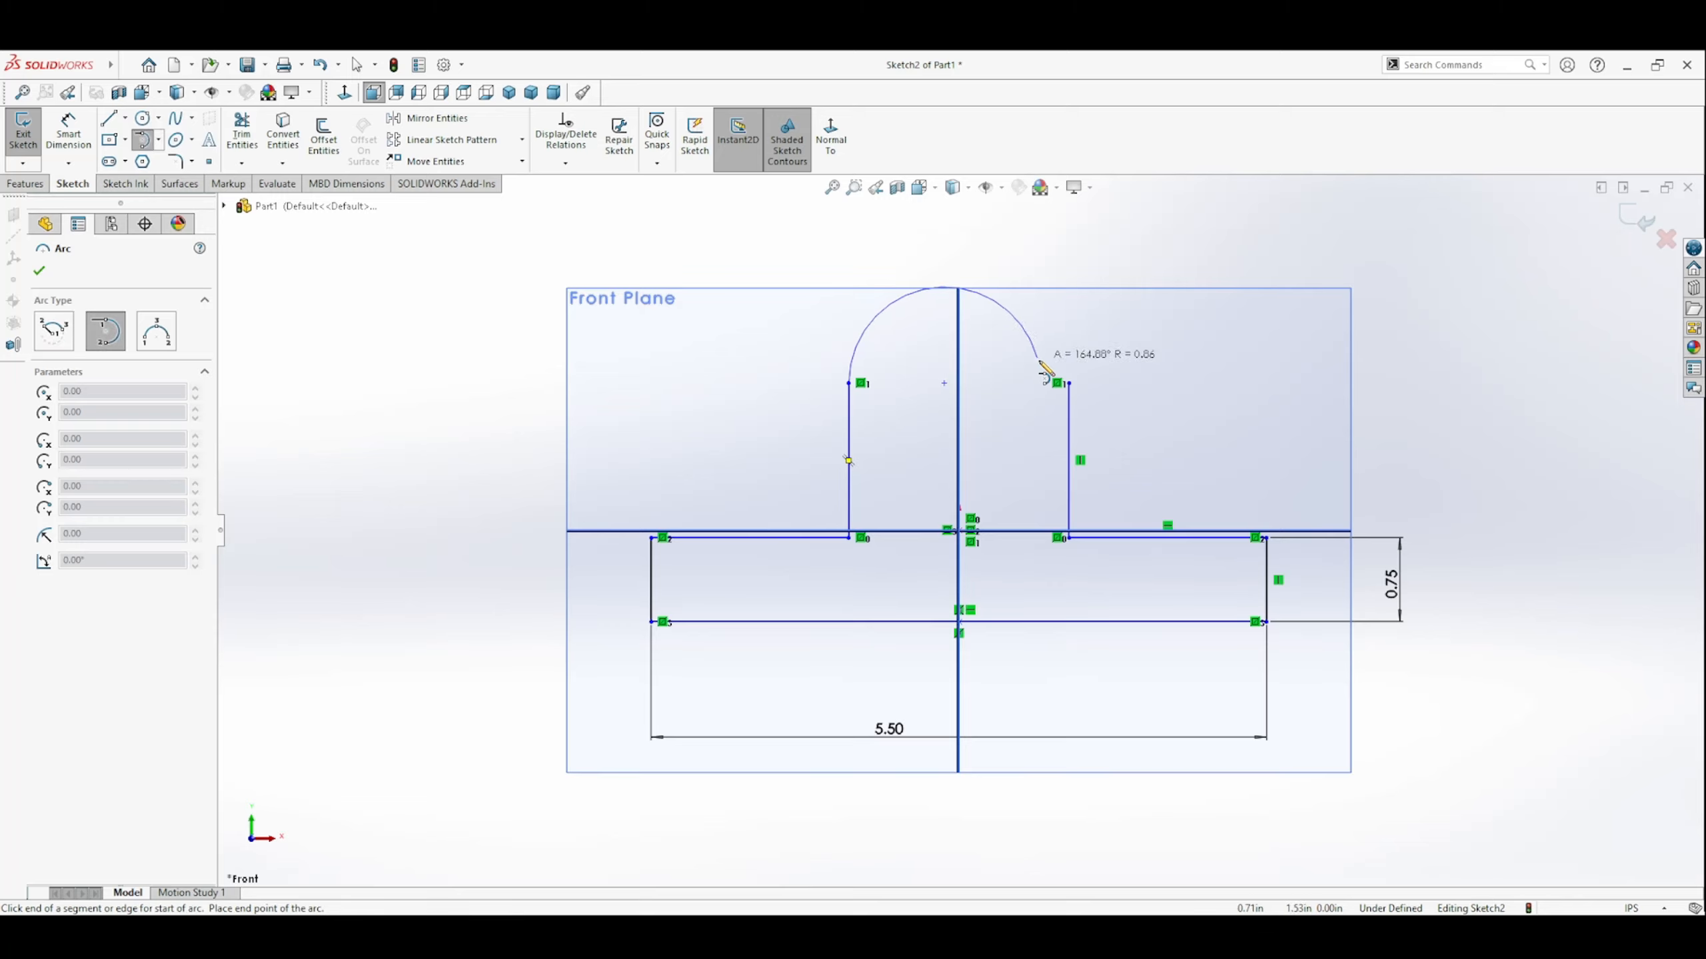
click(1069, 383)
key(Escape)
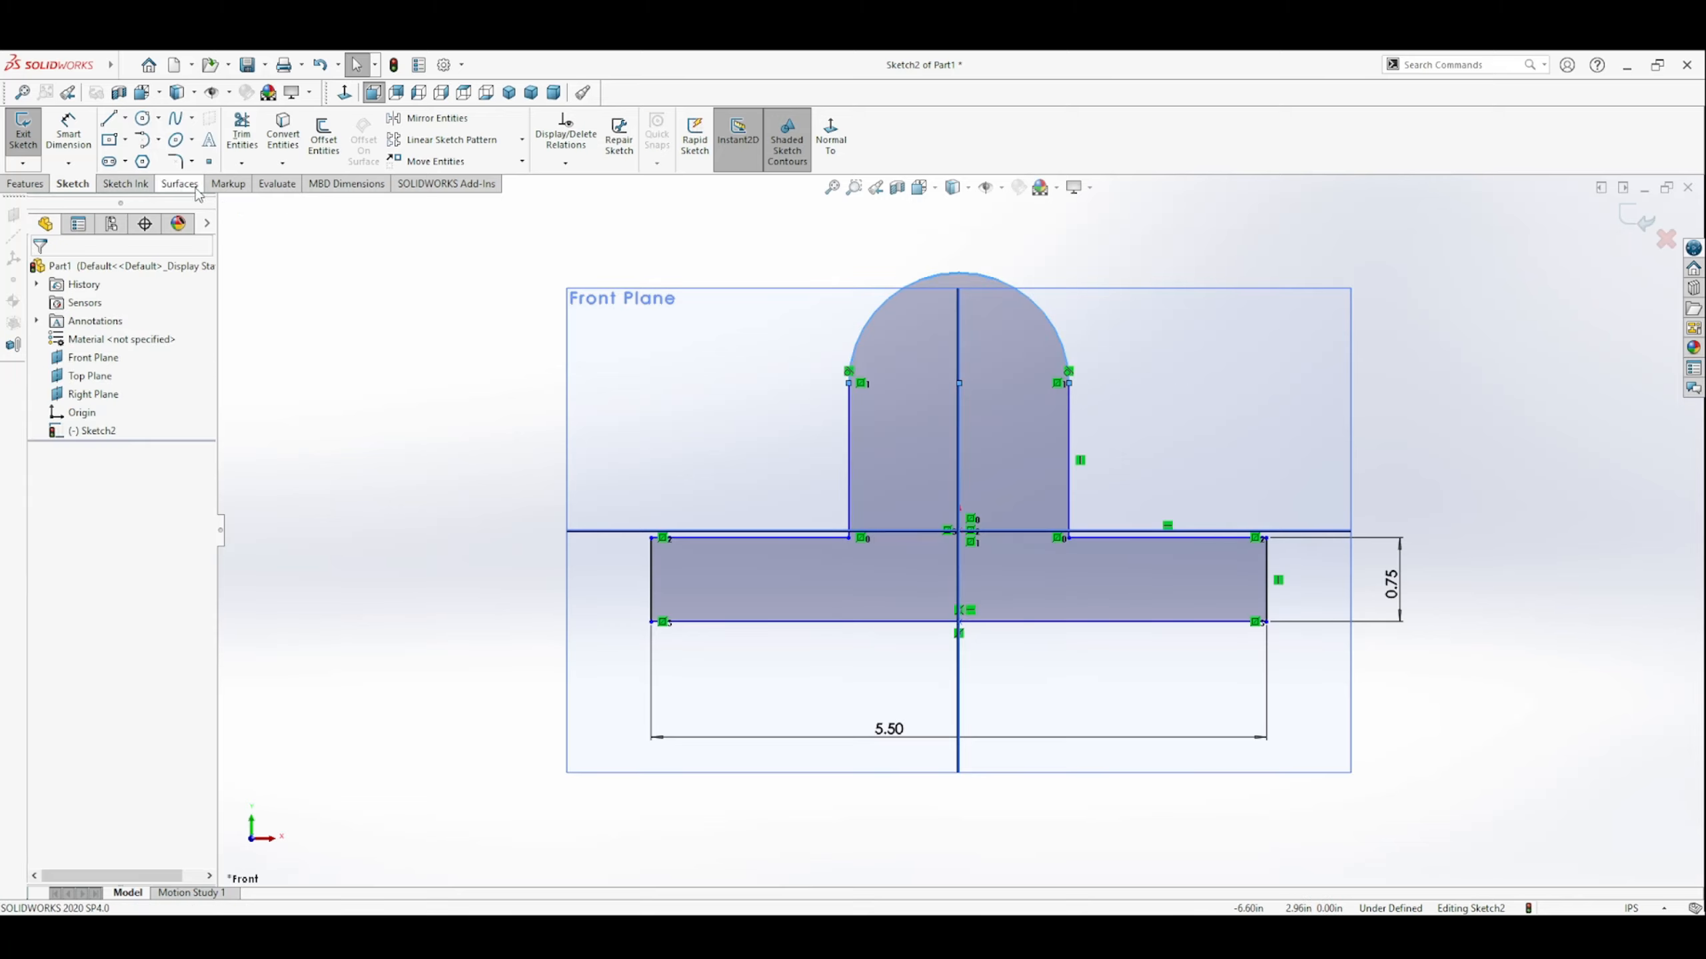
Dimension the top arc with a radius of 1.25 in.
click(68, 132)
click(1051, 327)
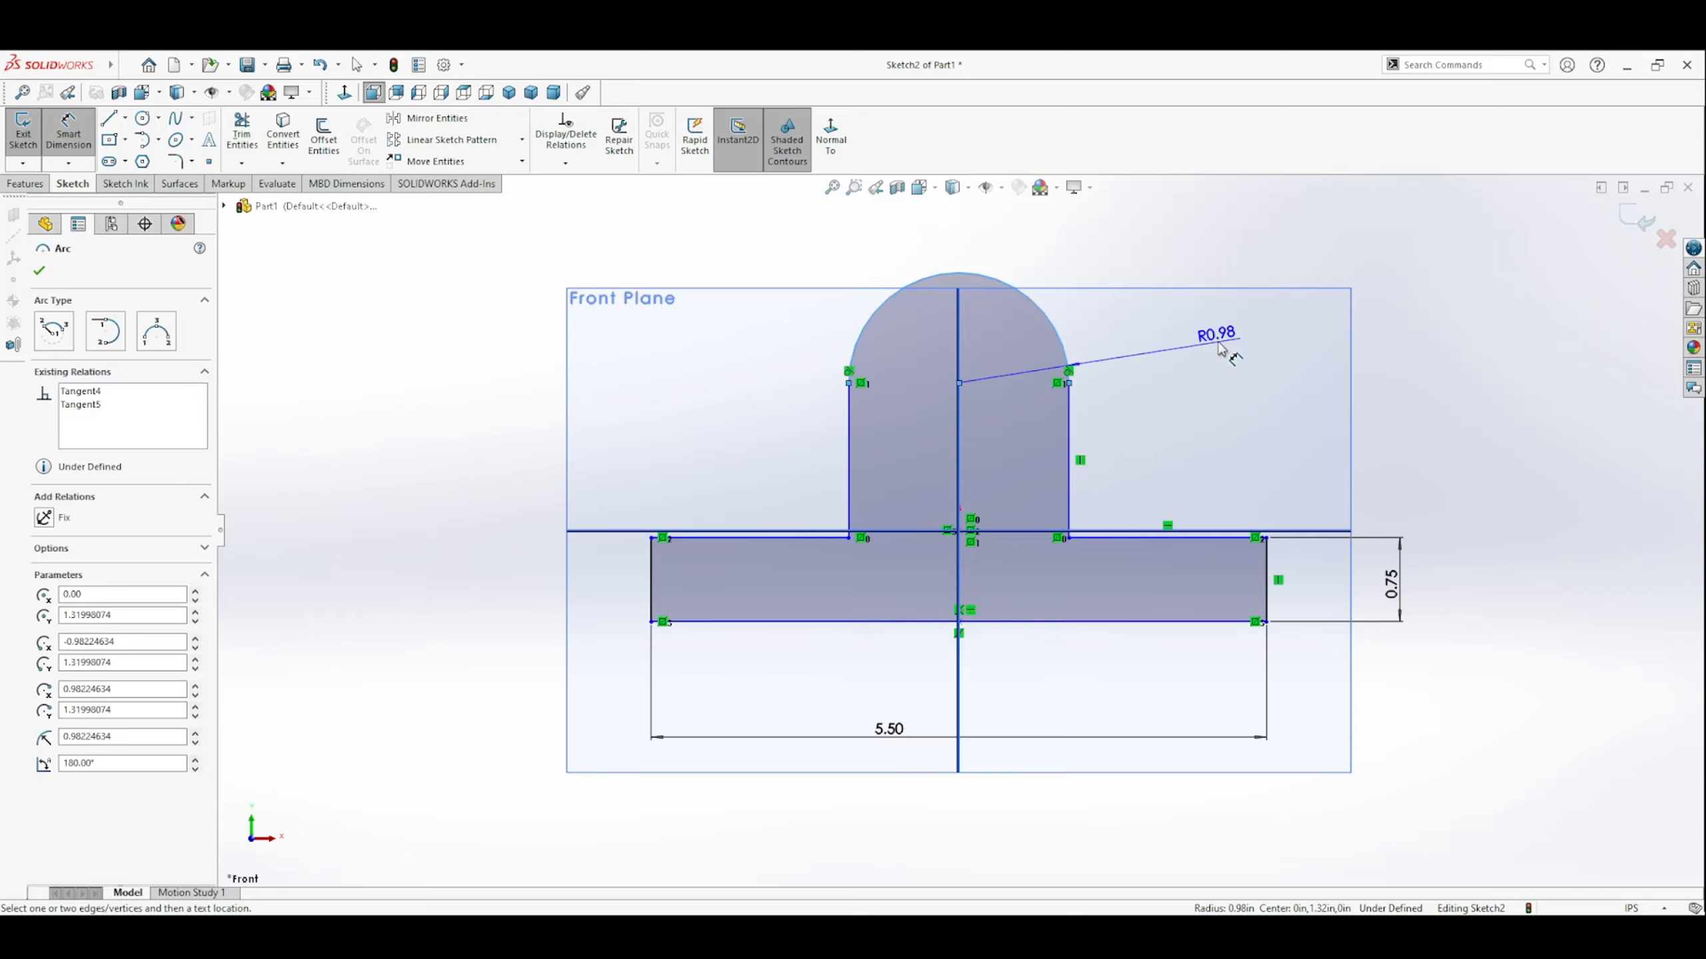
click(1185, 315)
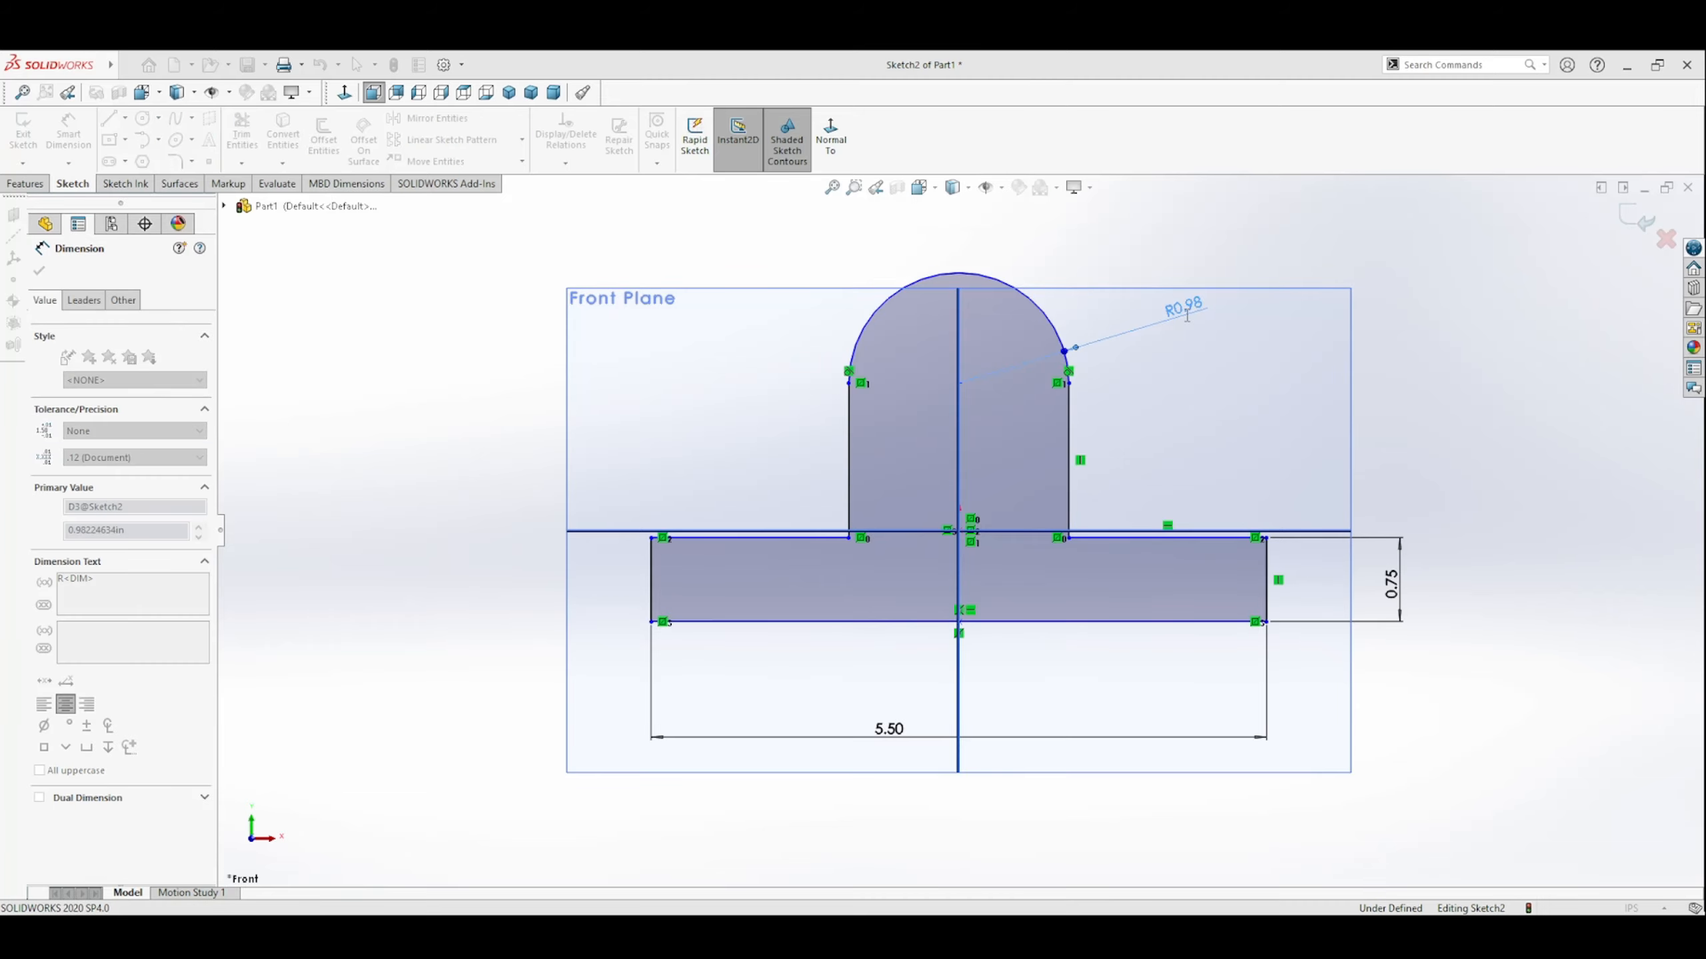
text(1.25)
key(Return)
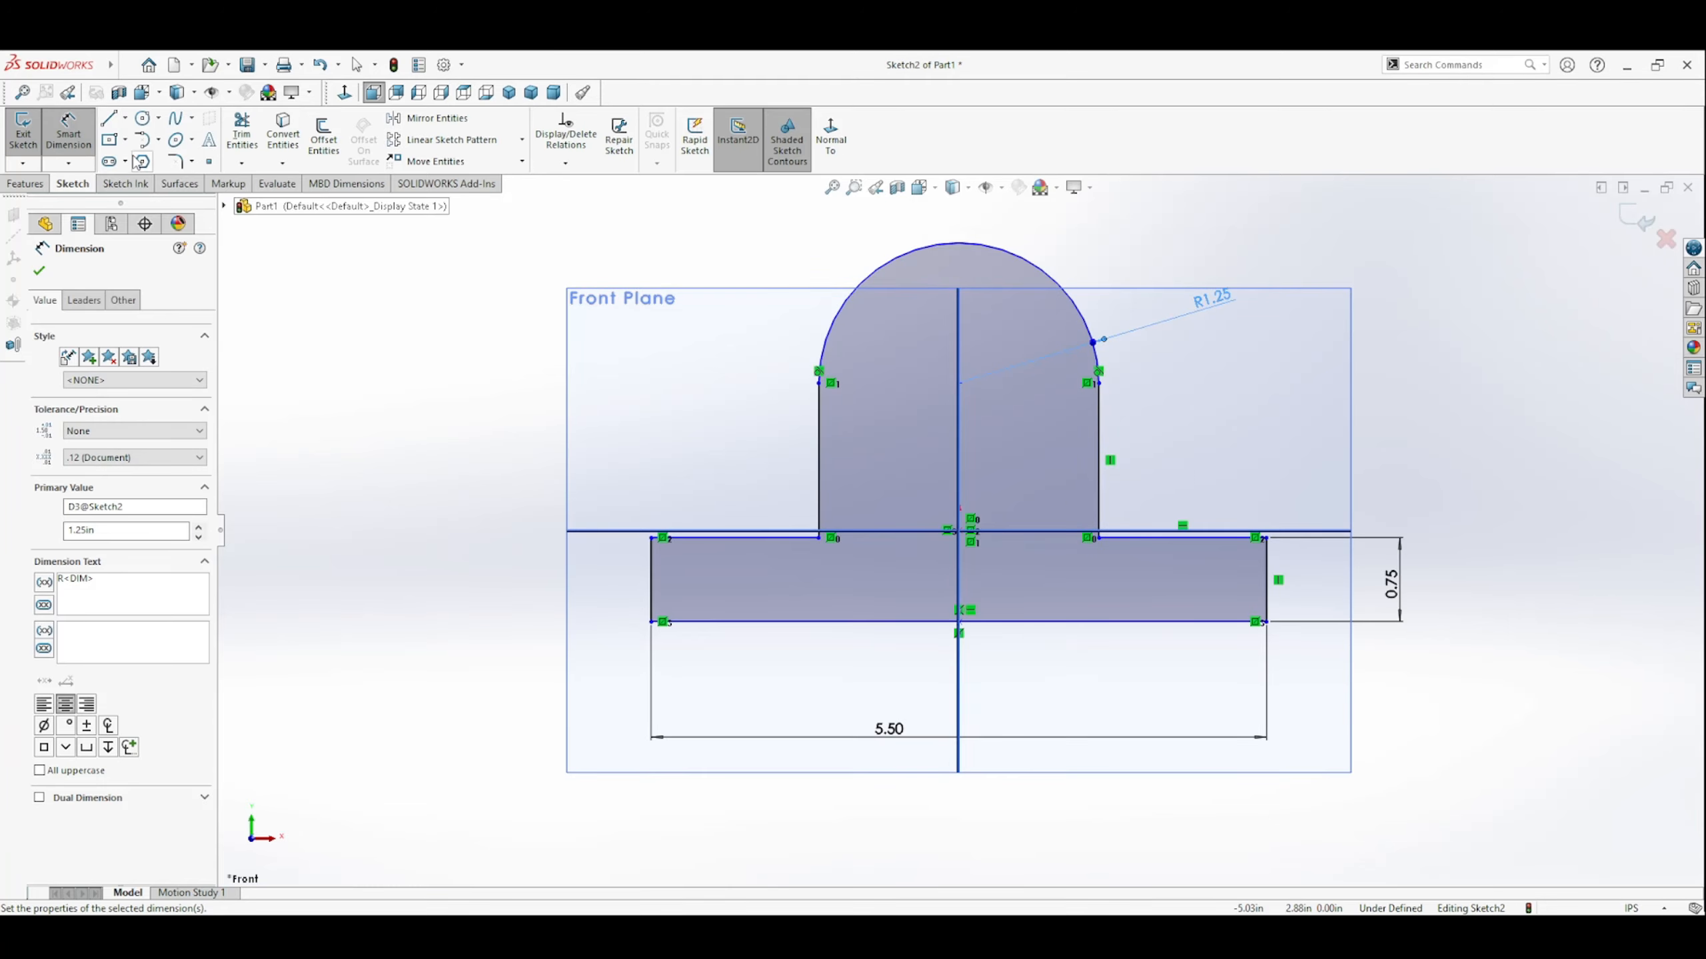
Sketch a circle concentric with the top arc and set its diameter to 1.25 in.
click(142, 118)
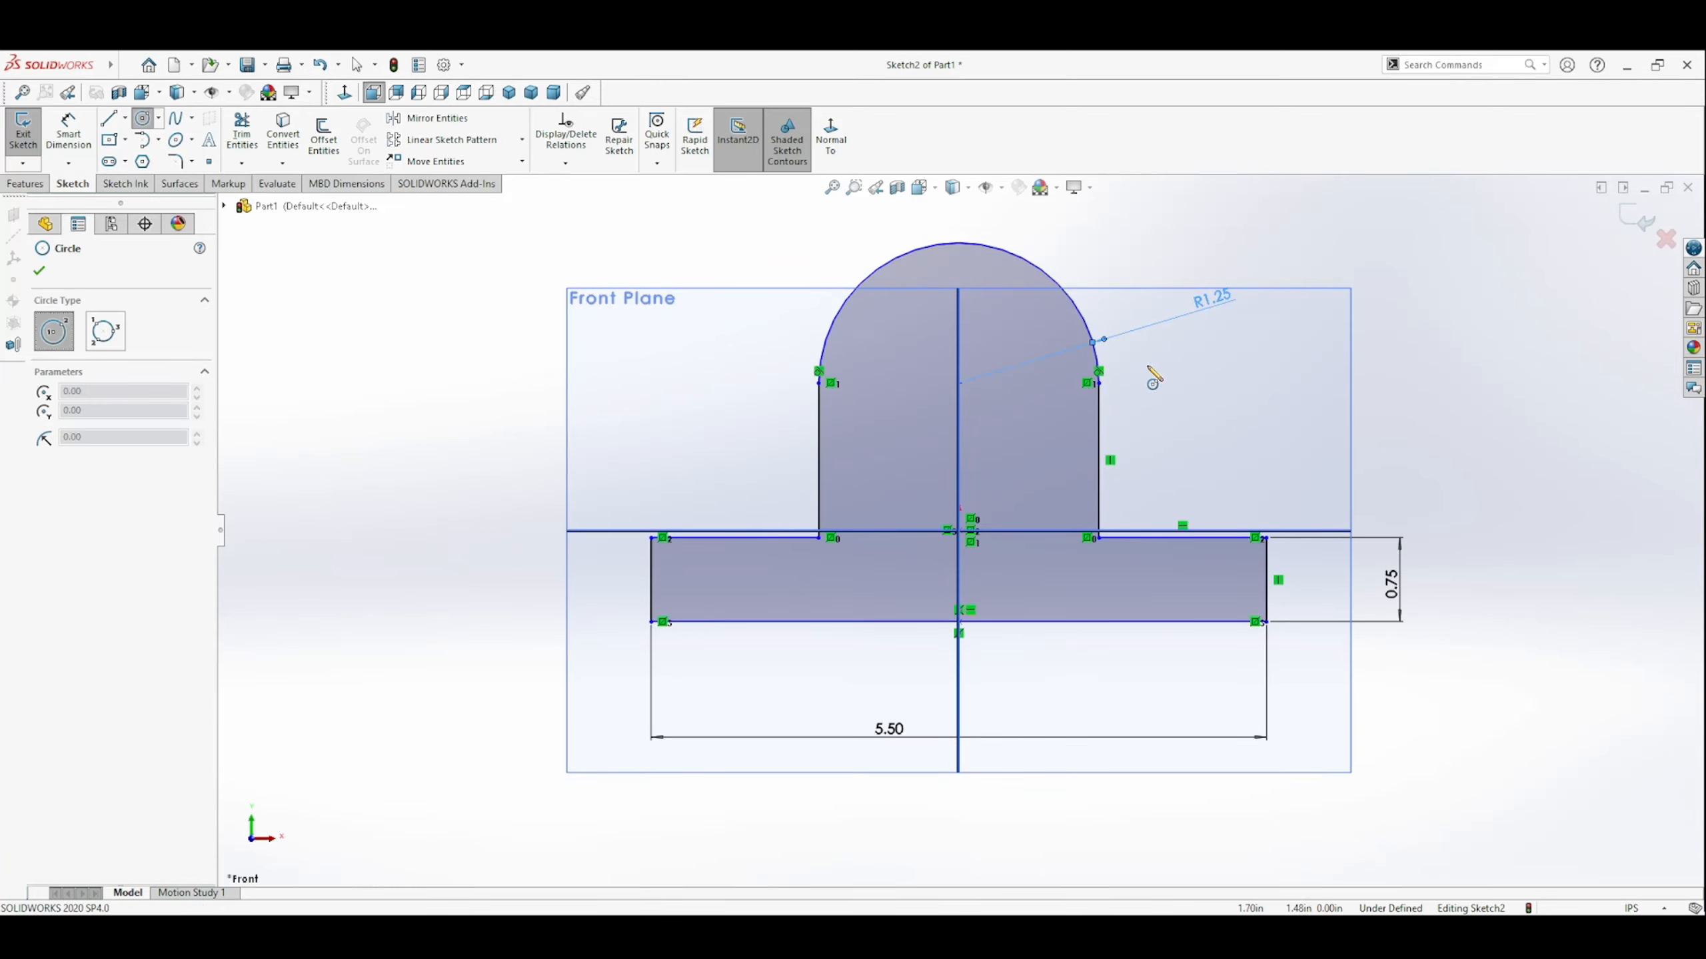
click(959, 383)
click(1028, 452)
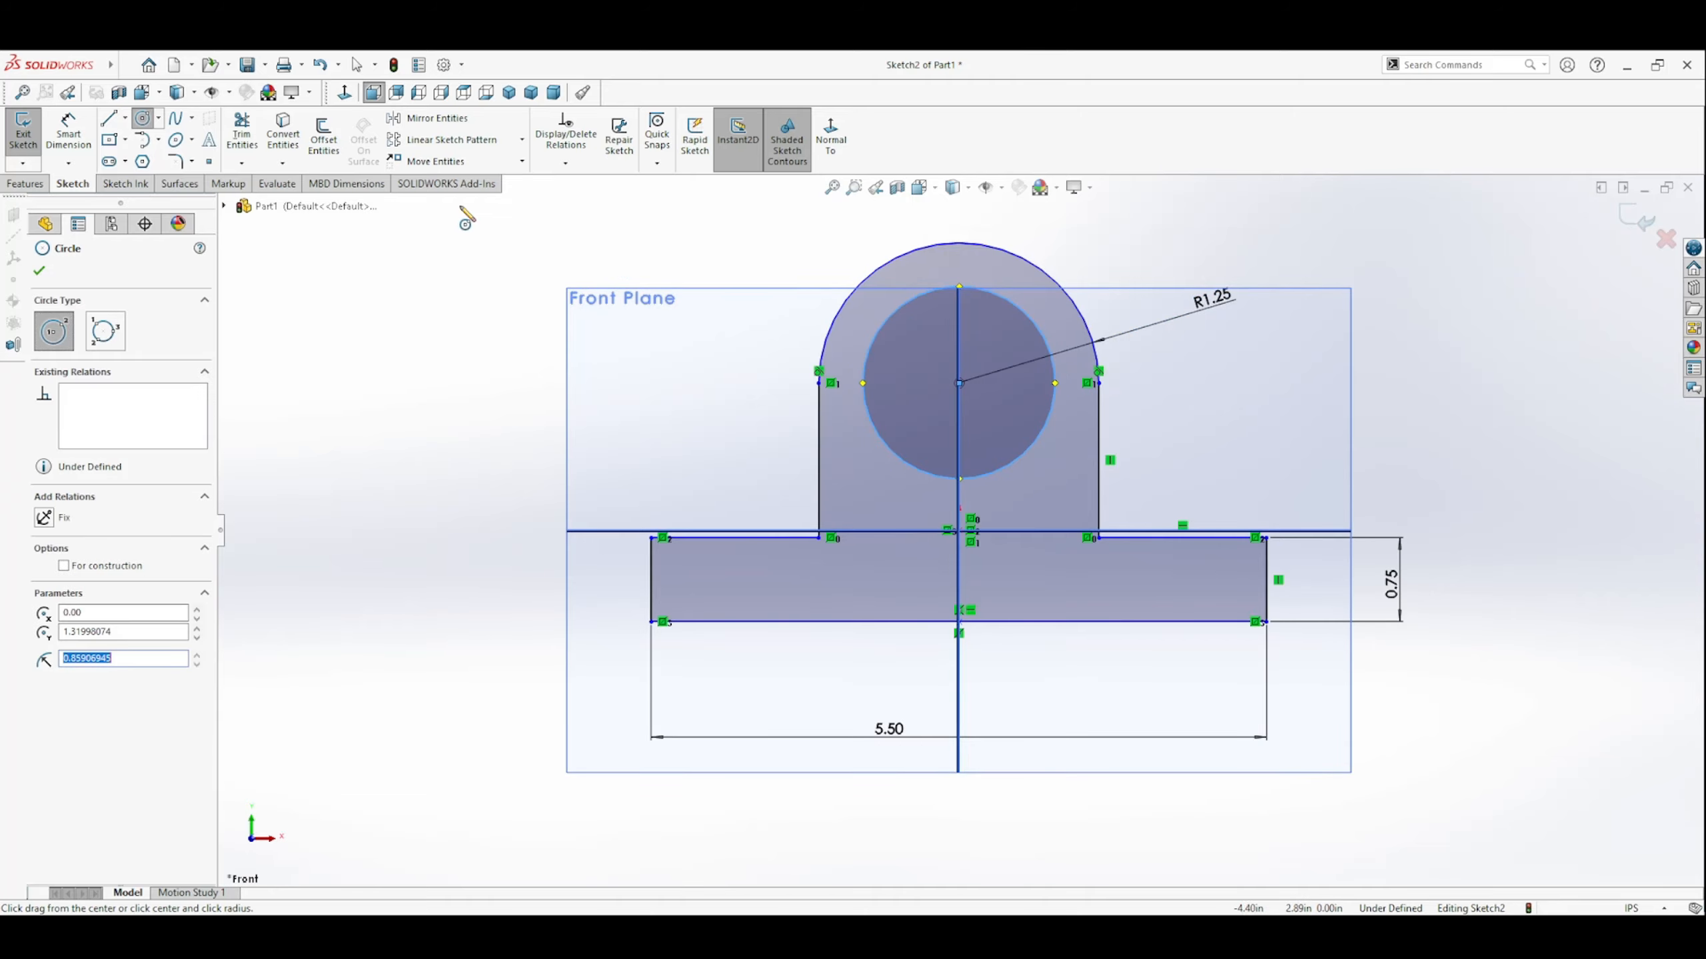
click(68, 138)
click(1043, 435)
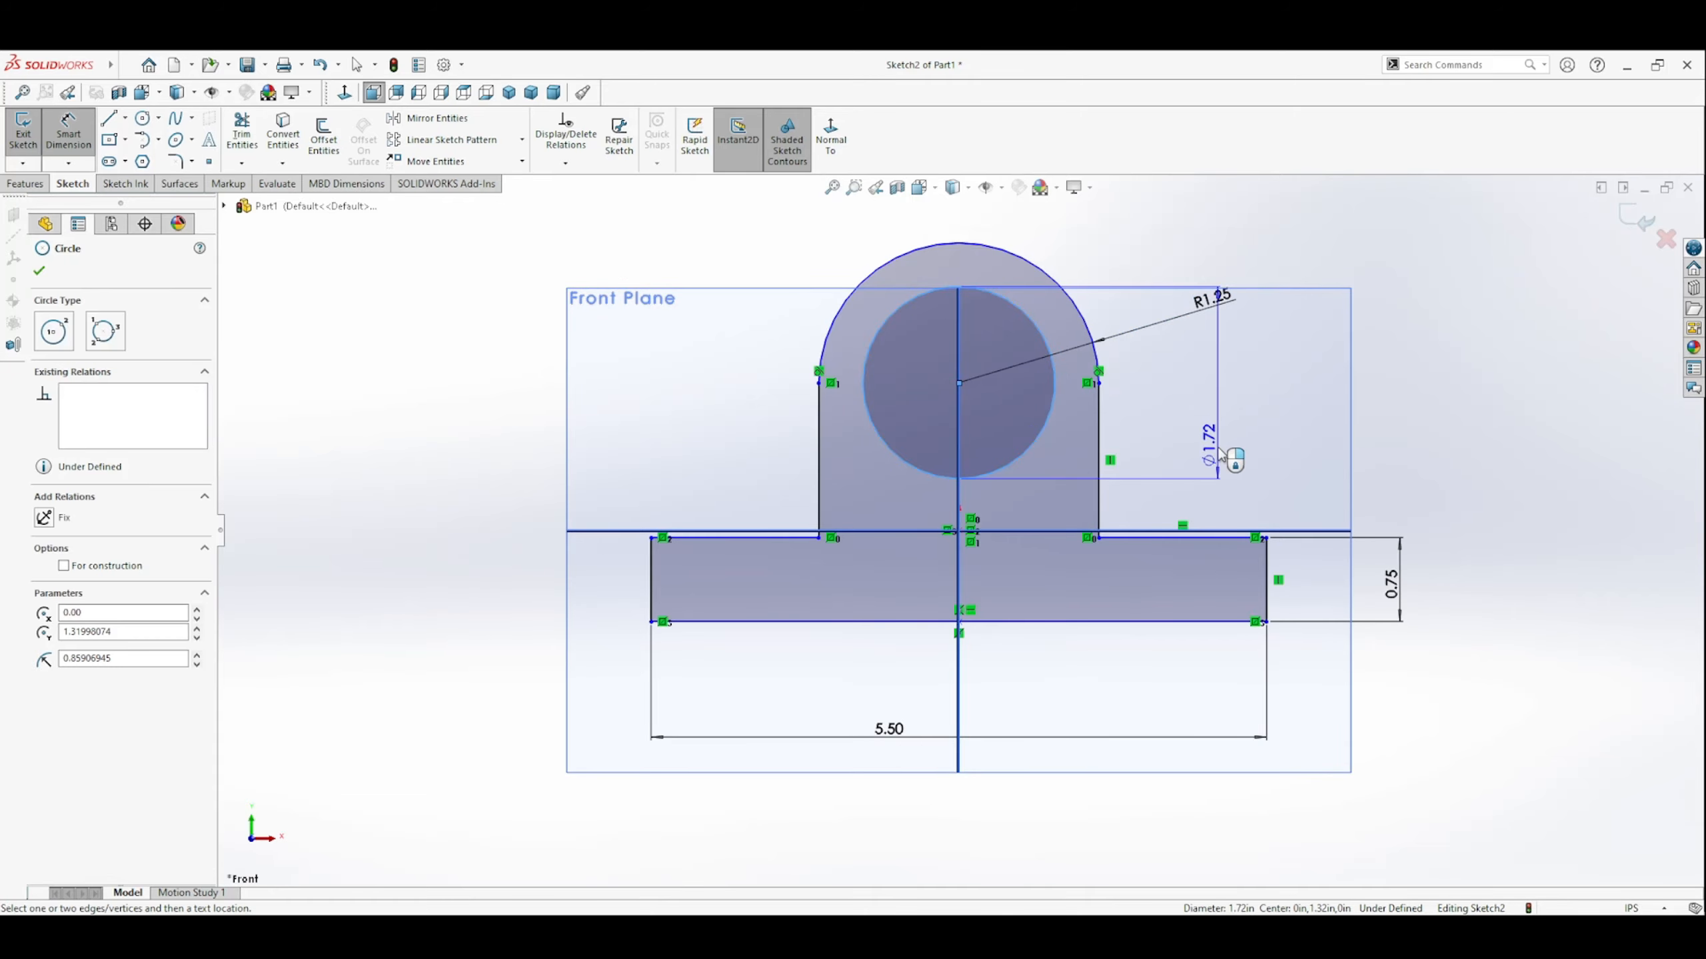
click(1269, 386)
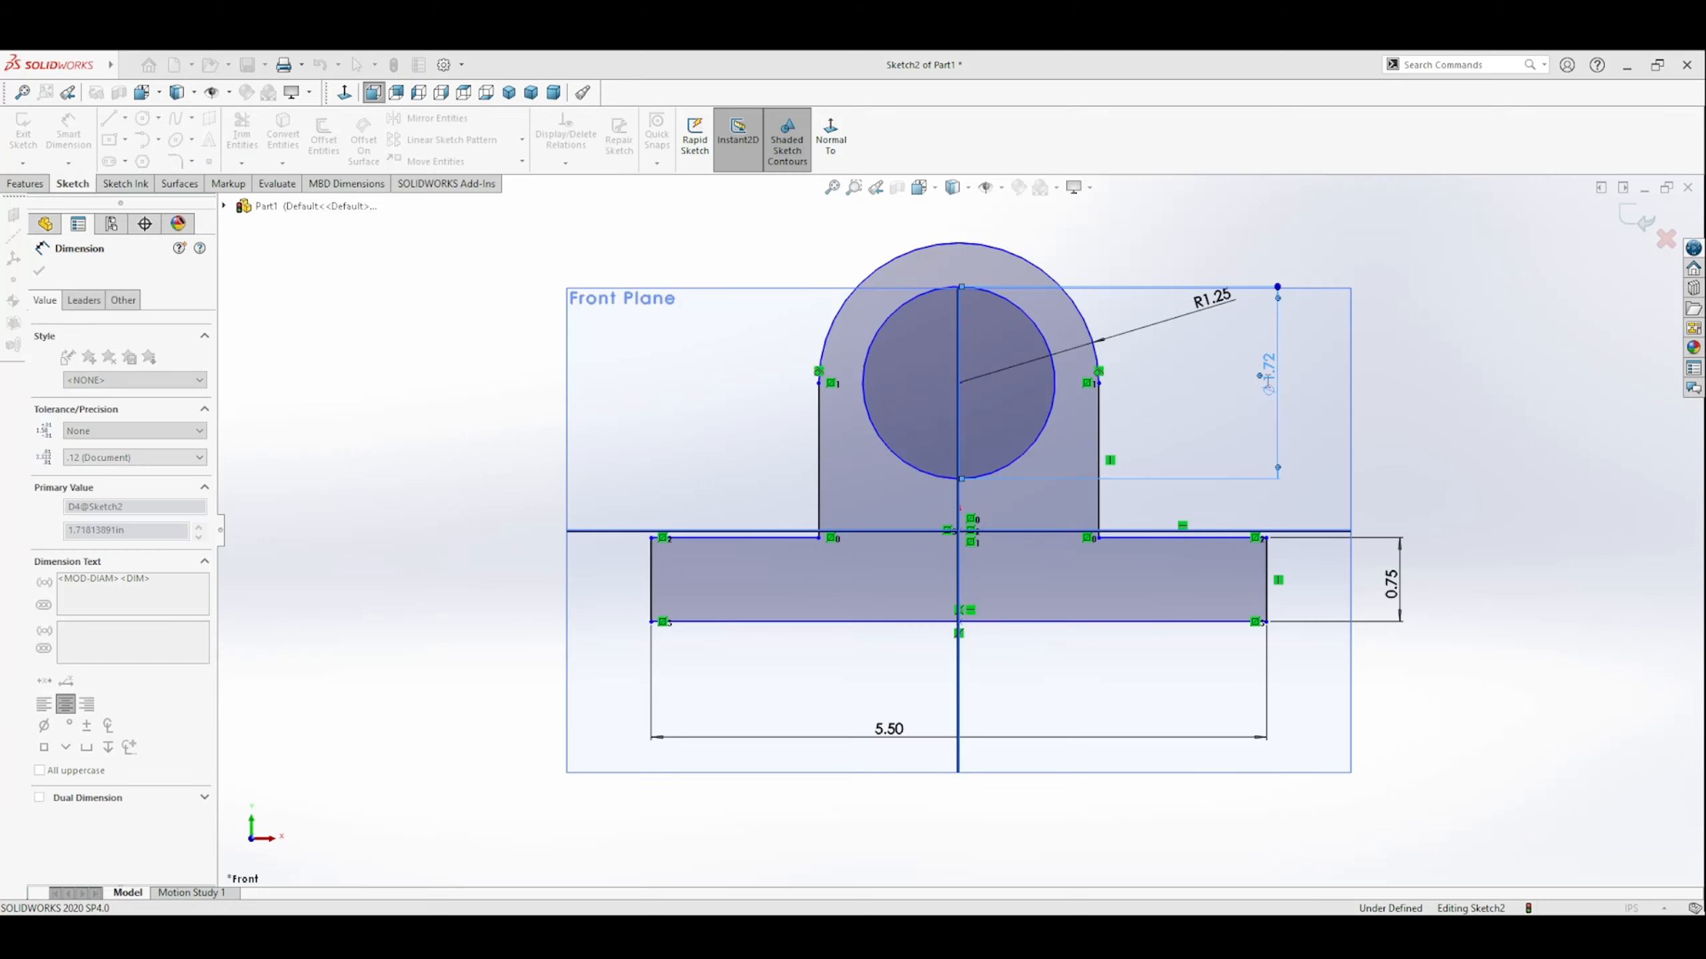
text(1.25)
key(Return)
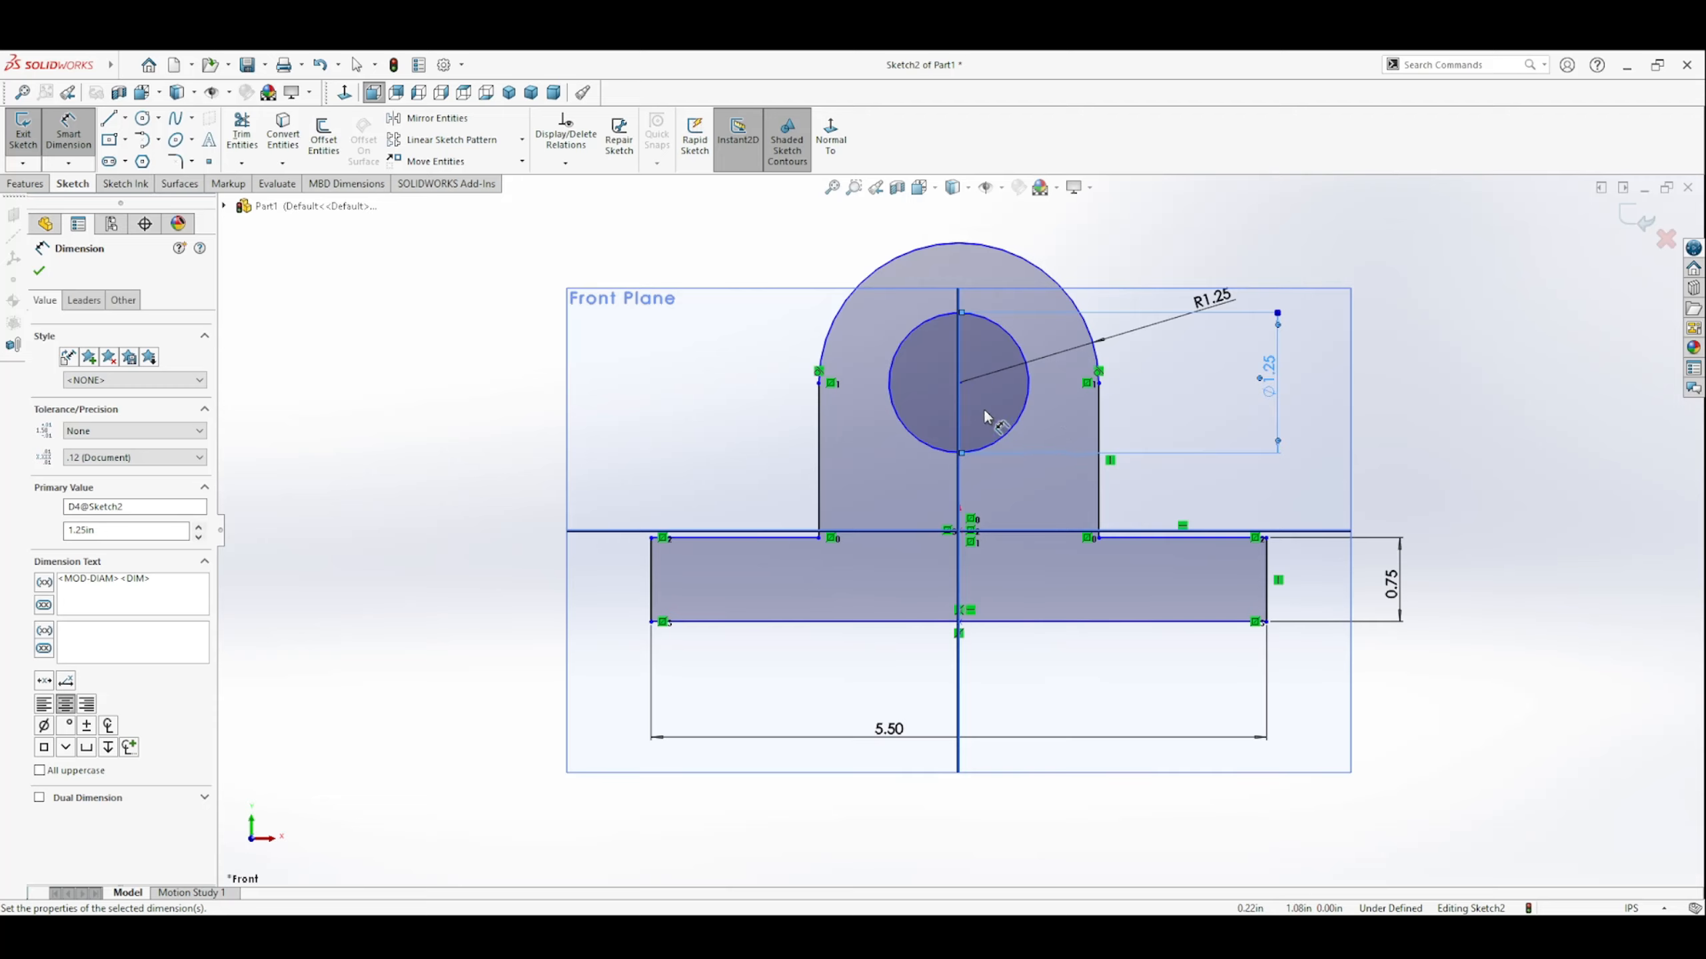
key(Escape)
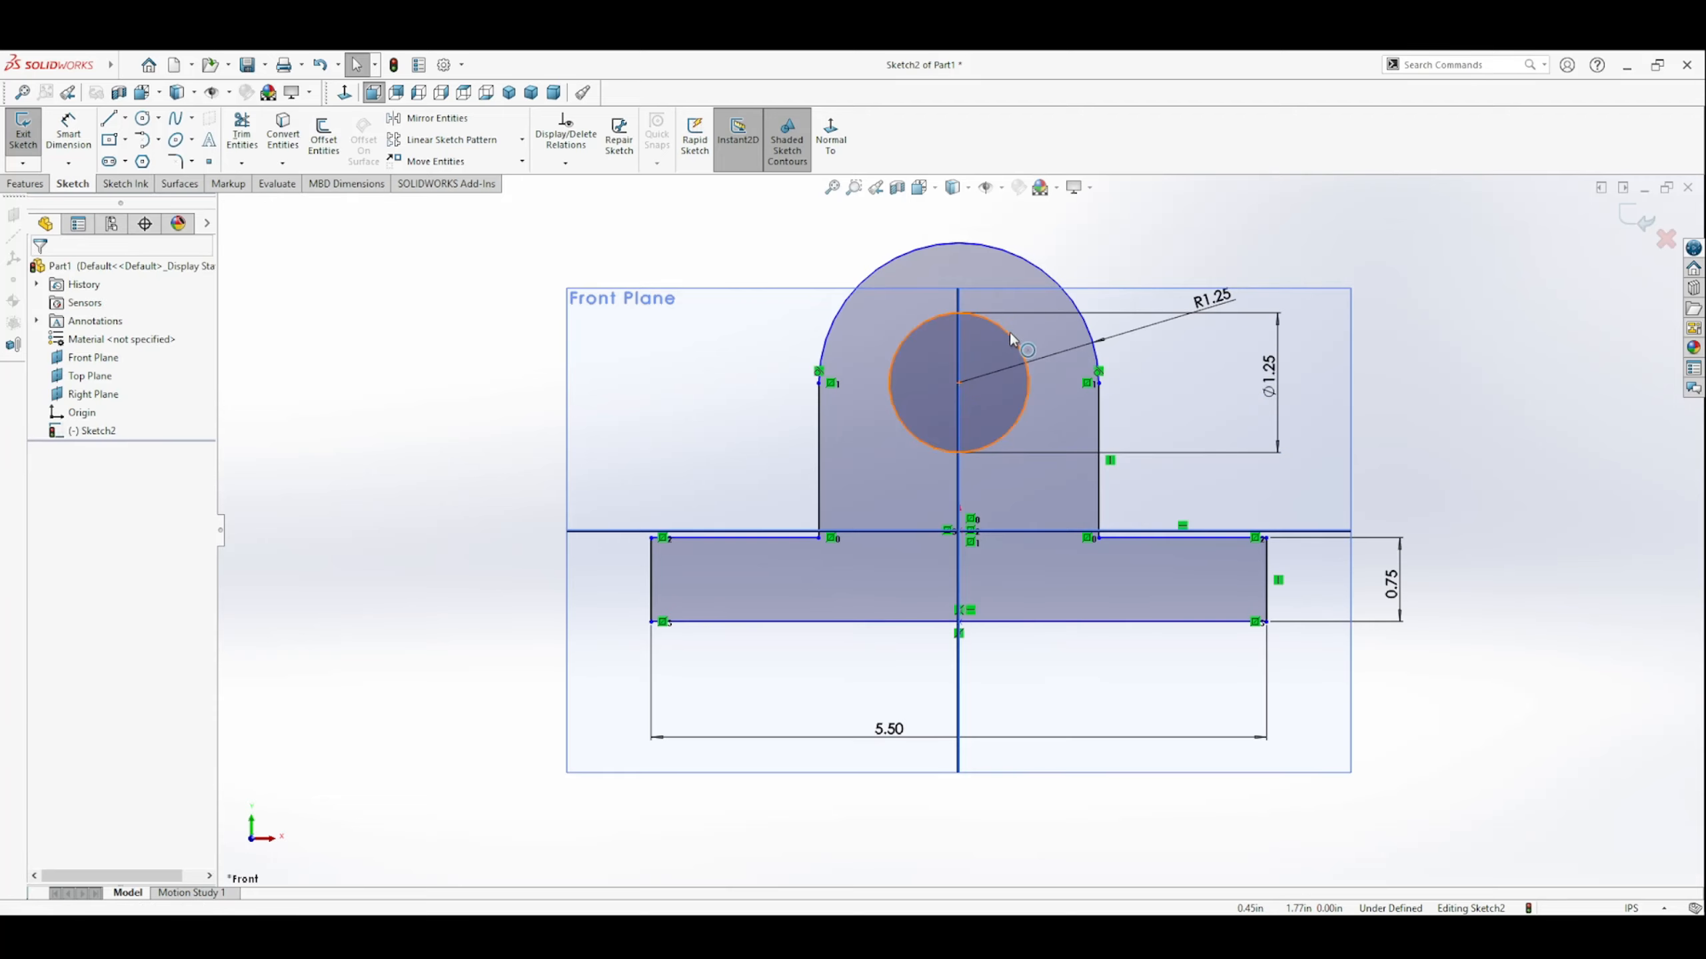
Dimension the circle's centre 1.75 in above the profile's bottom line.
click(1008, 363)
mouse_move(958, 384)
mouse_down()
mouse_move(956, 407)
mouse_move(965, 355)
mouse_move(964, 374)
mouse_up()
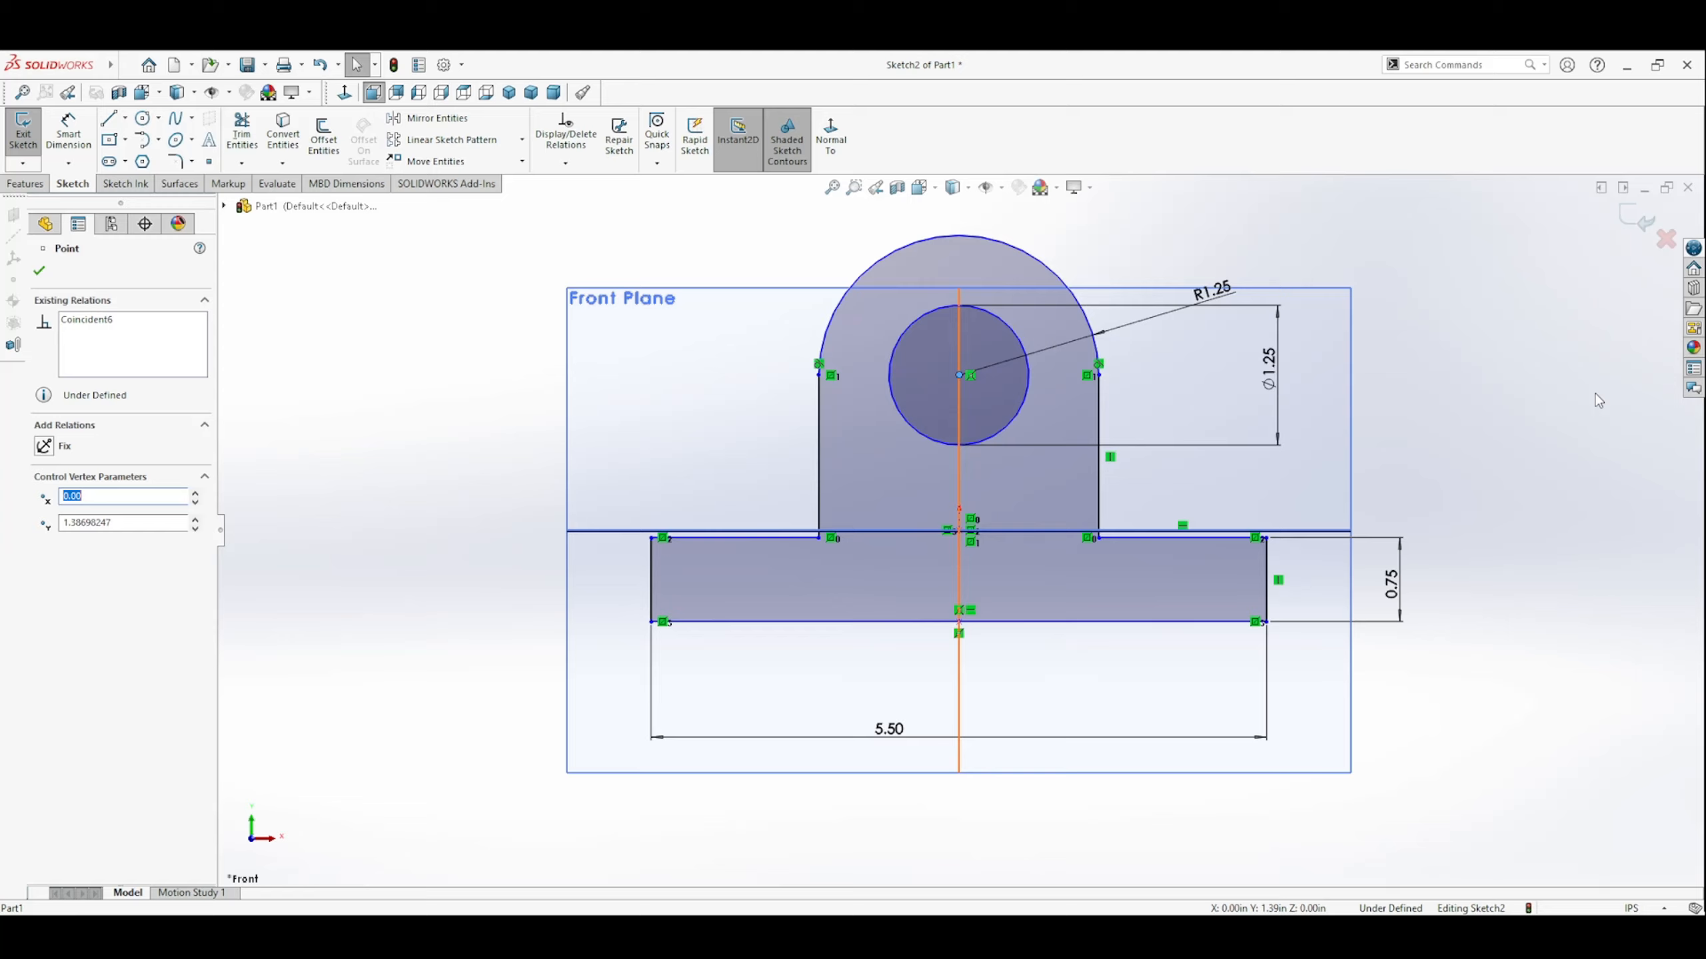
click(68, 134)
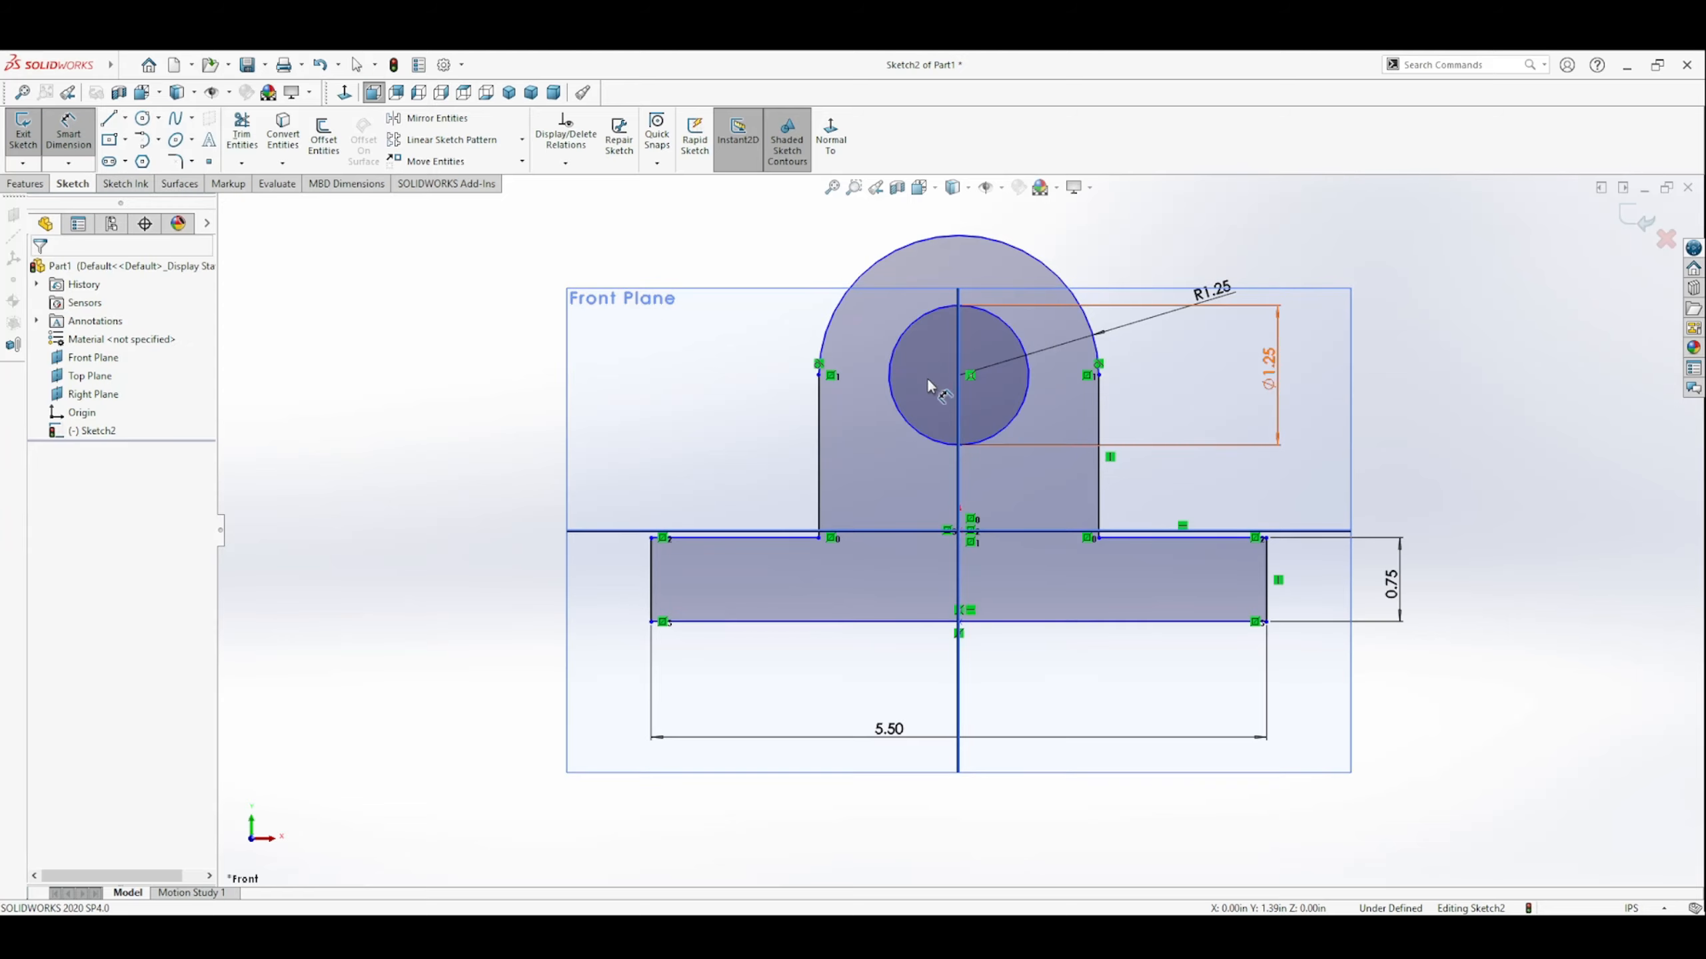
click(959, 375)
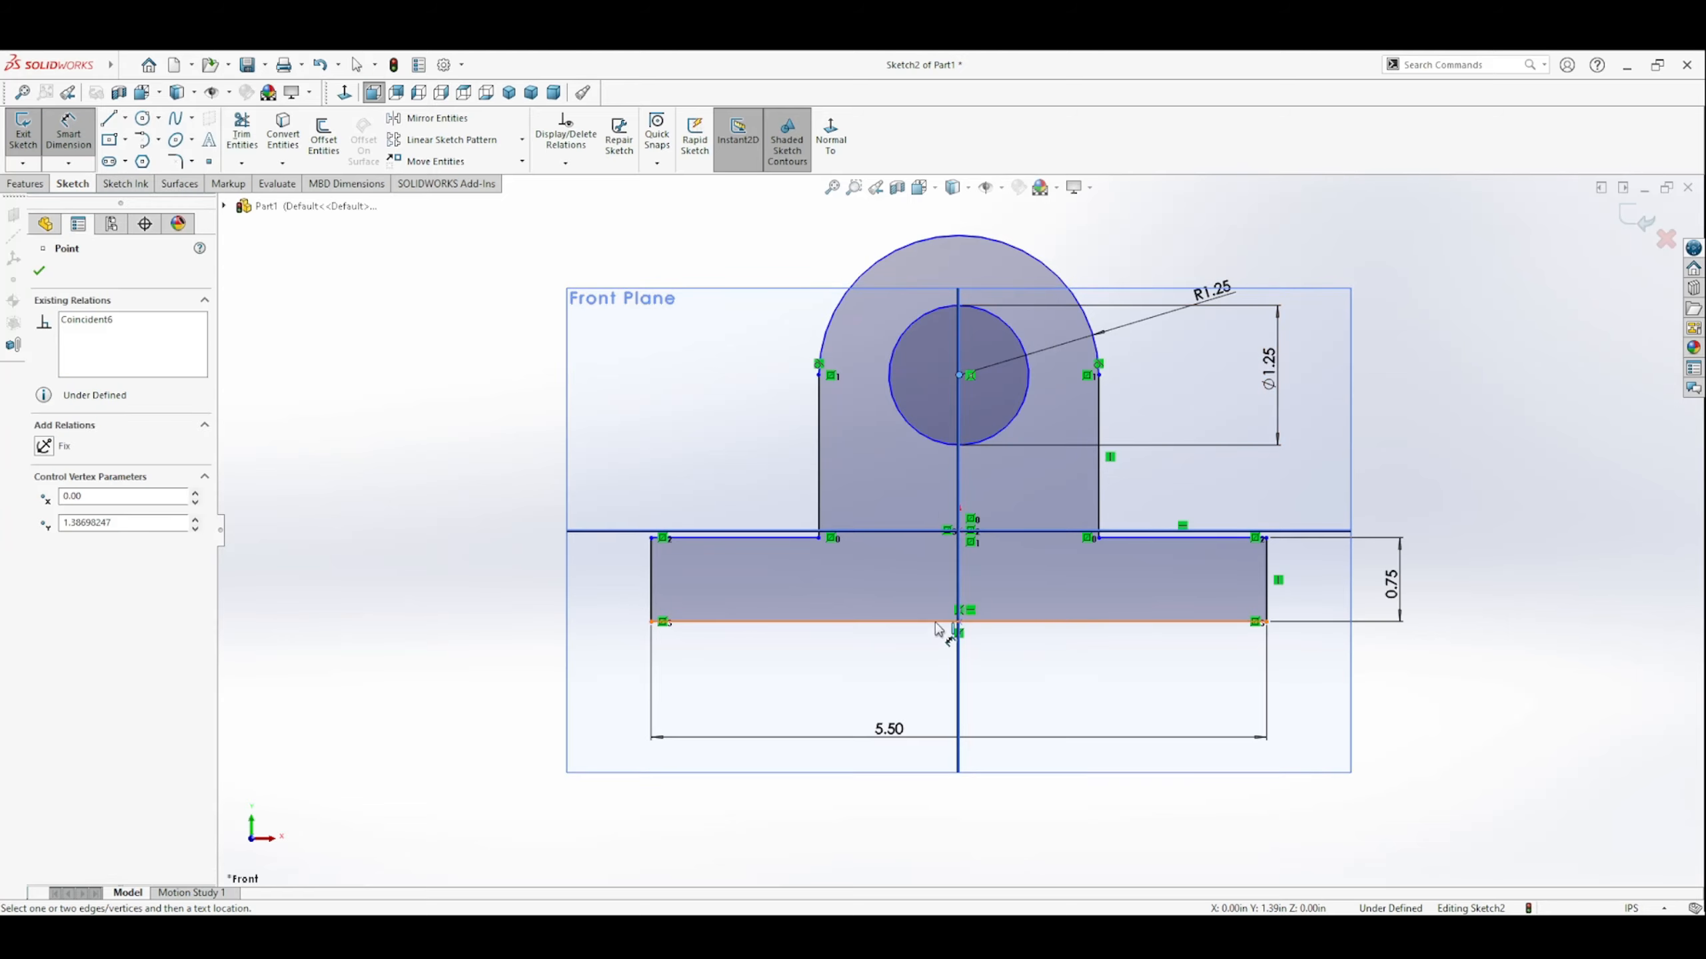
click(936, 625)
click(474, 487)
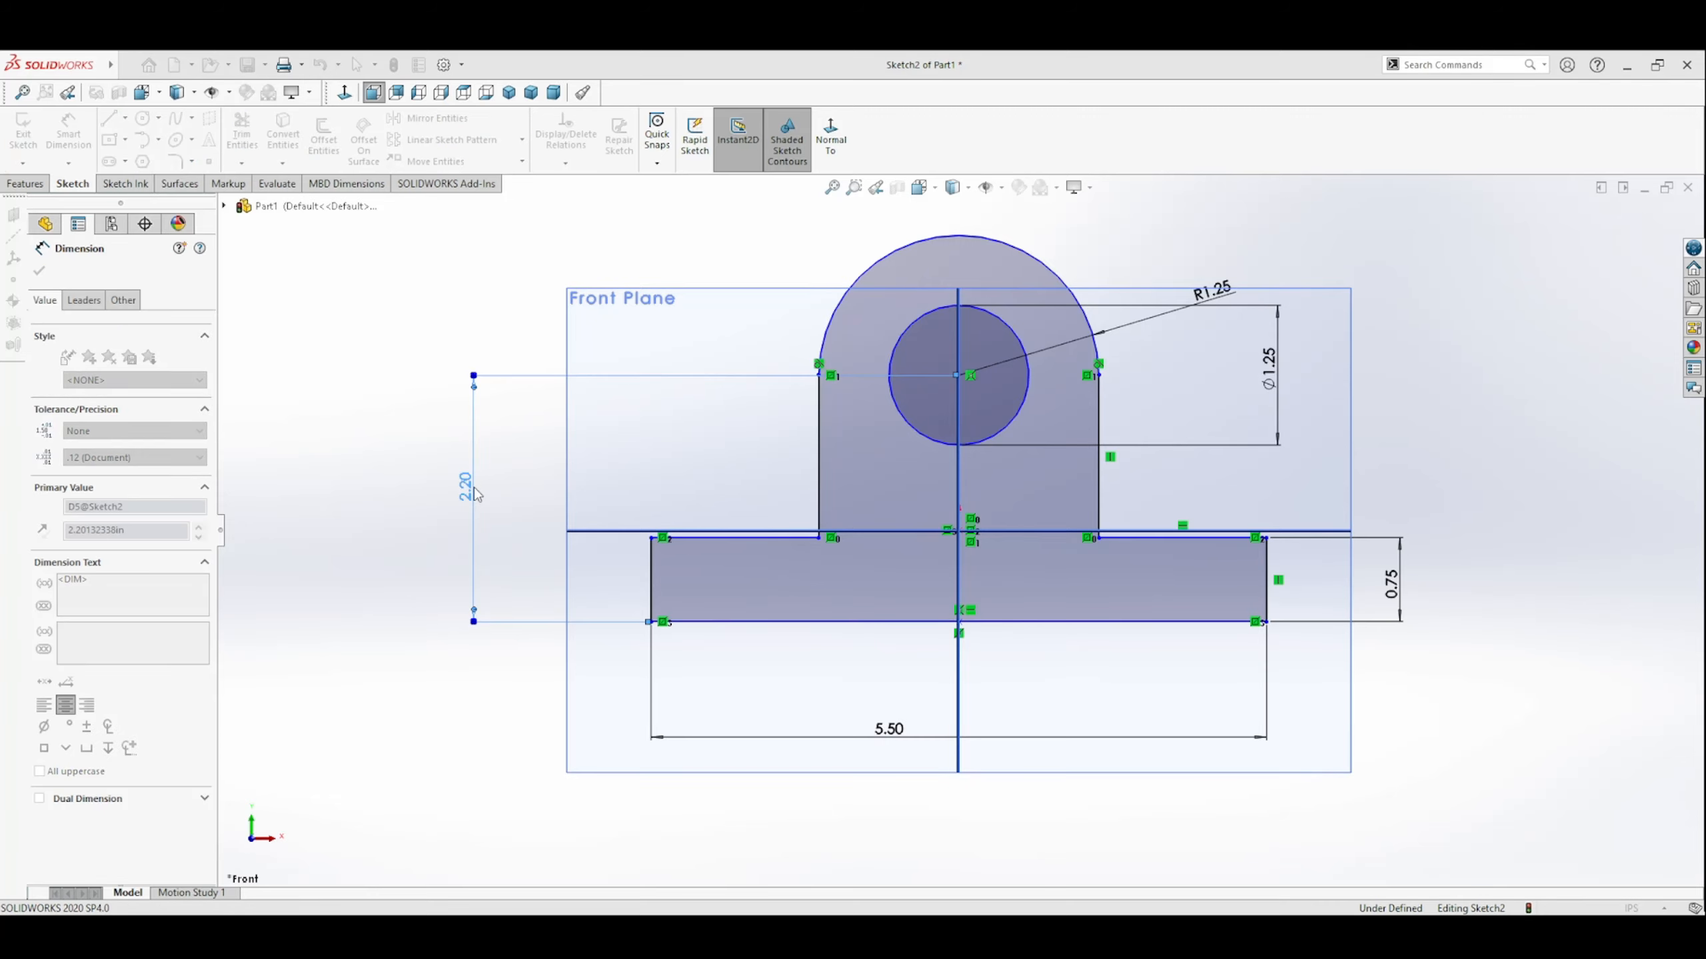
key(Return)
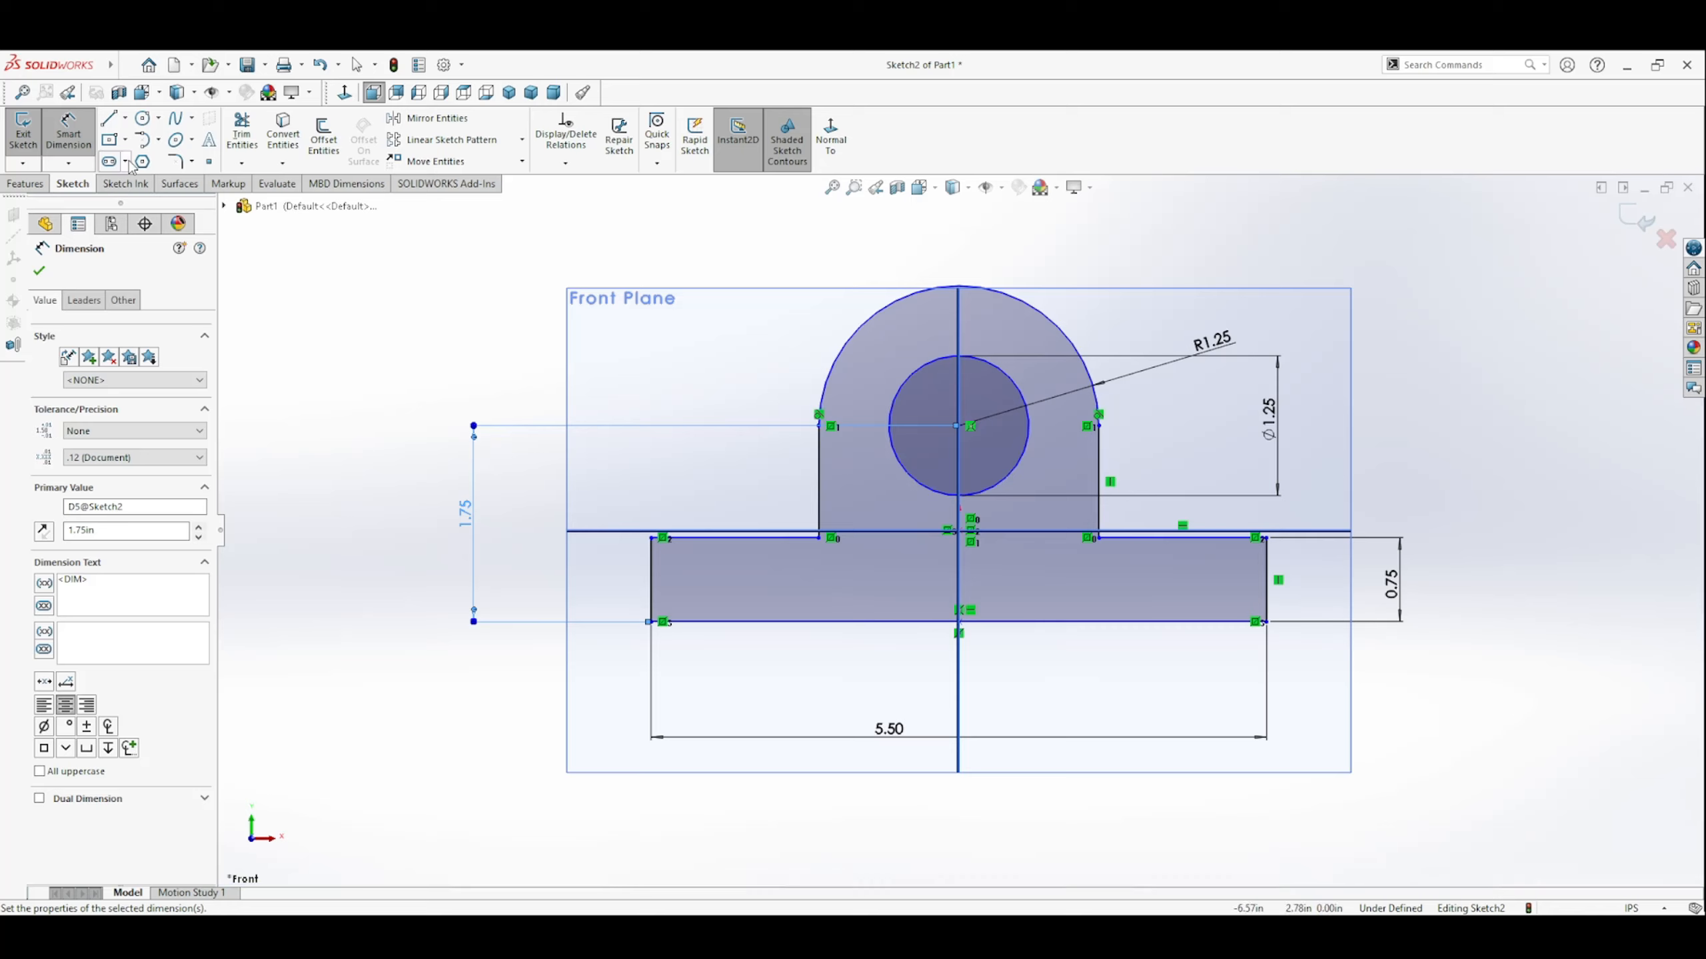
key(Escape)
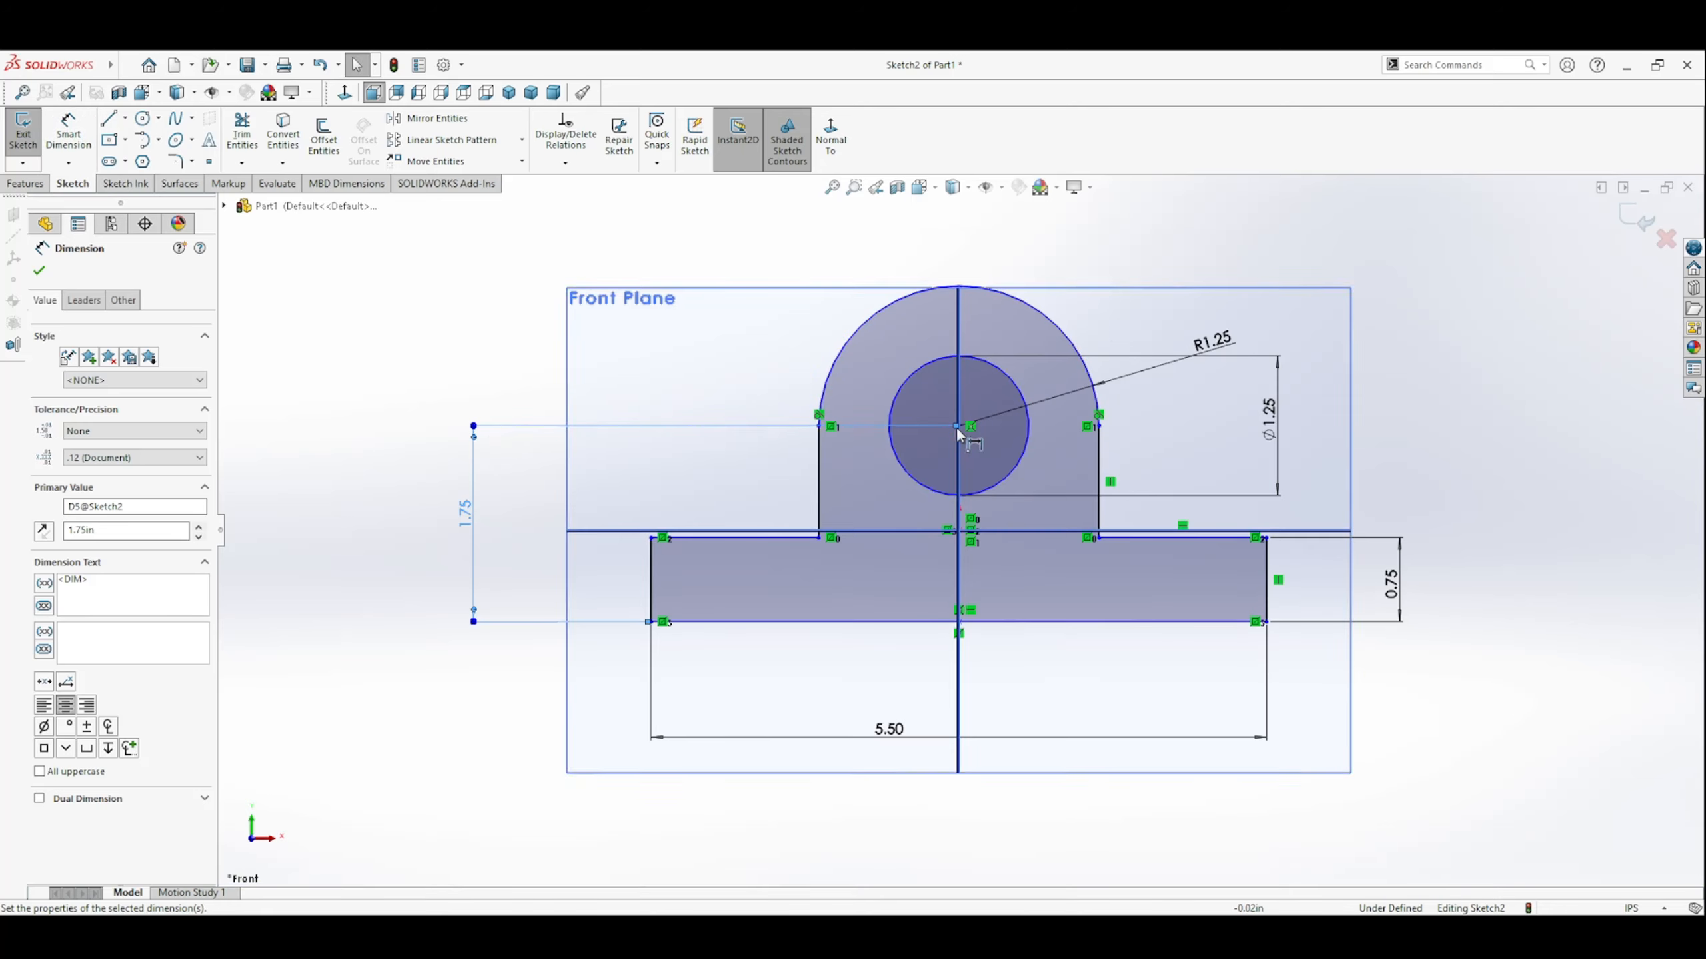
Make the profile's bottom line collinear with the Top Plane and exit the sketch.
click(1022, 445)
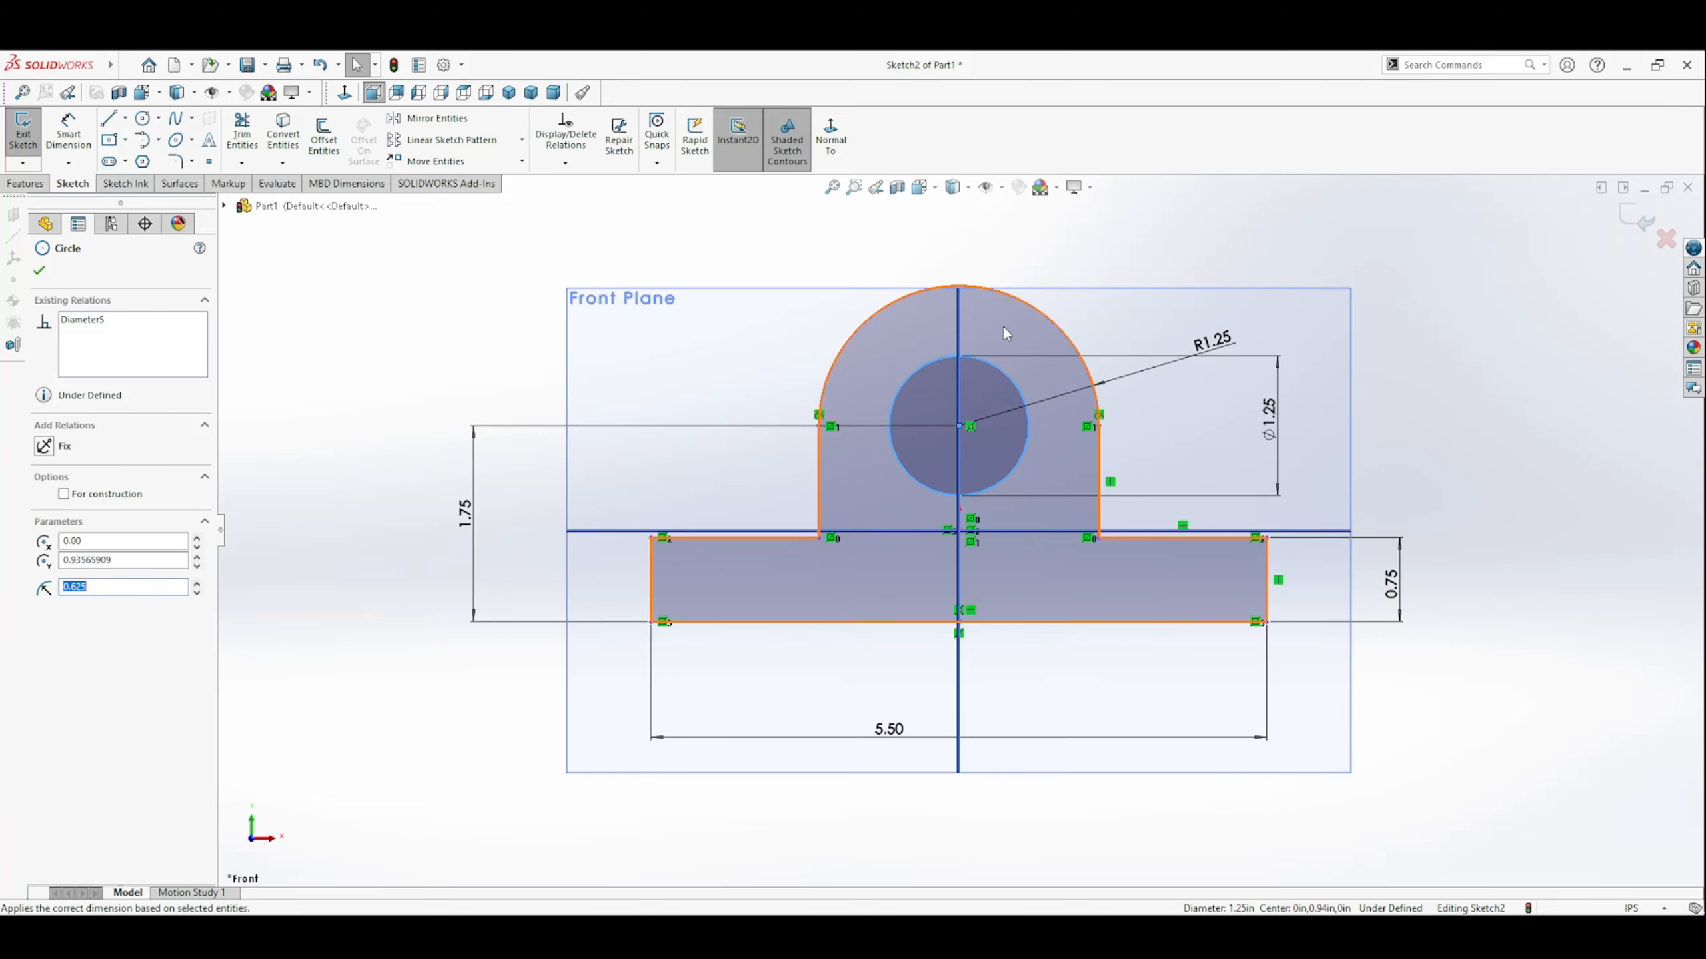
click(1027, 305)
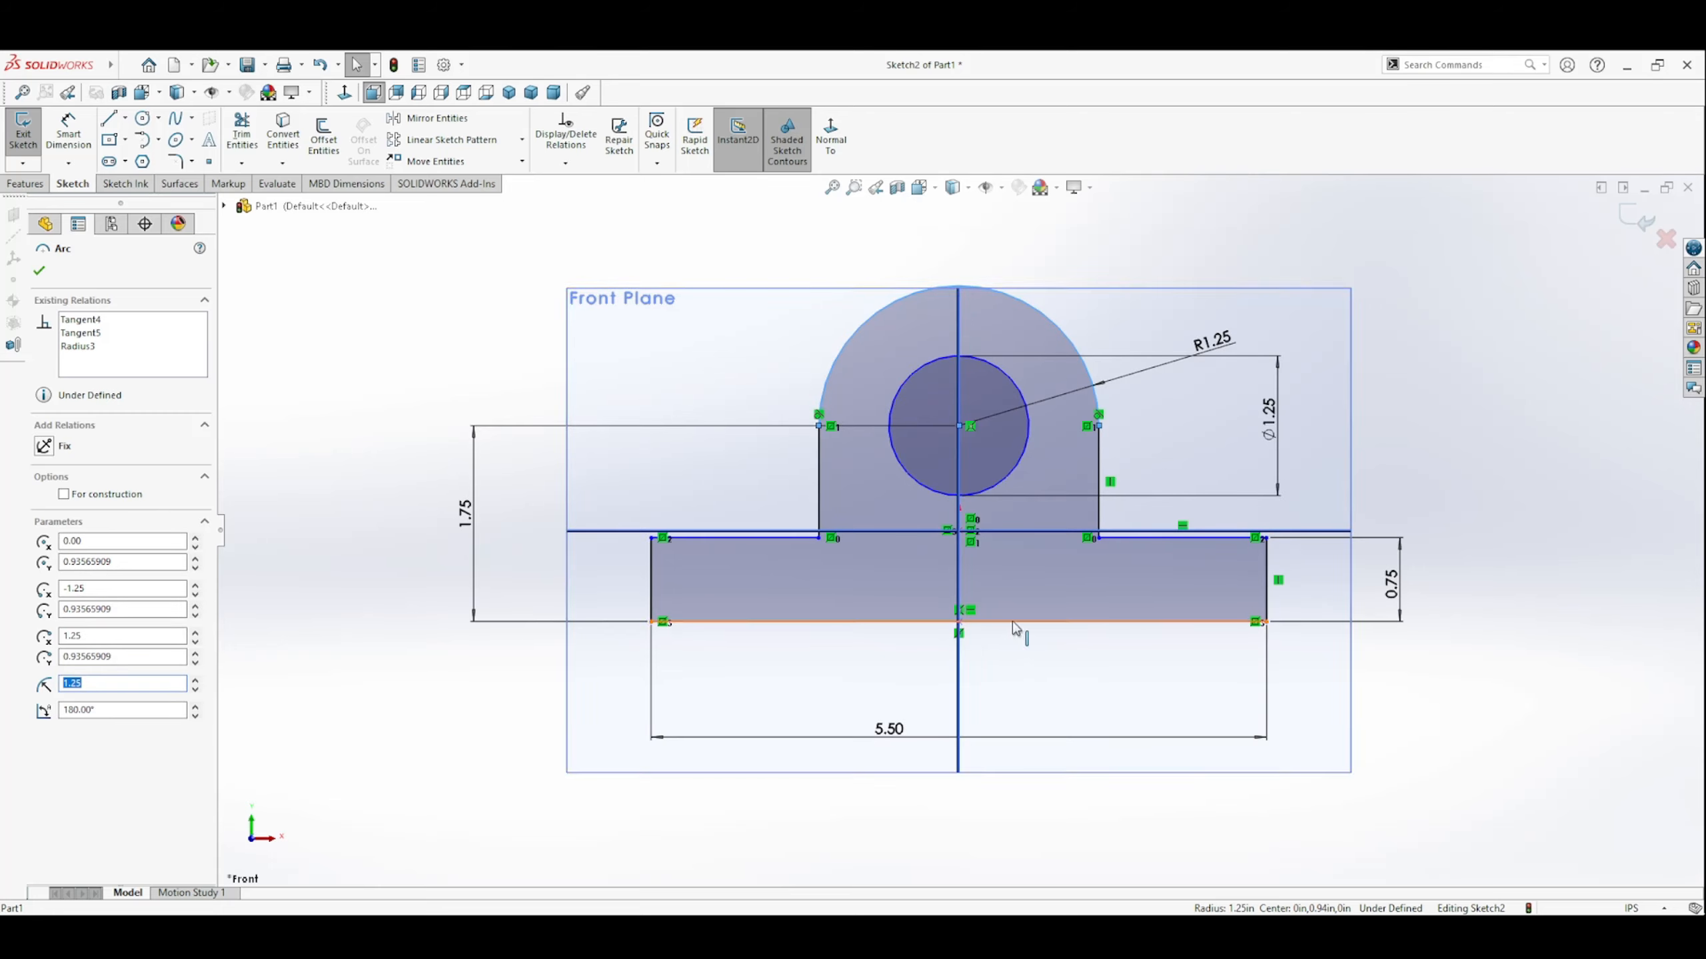
drag(1021, 622, 1029, 509)
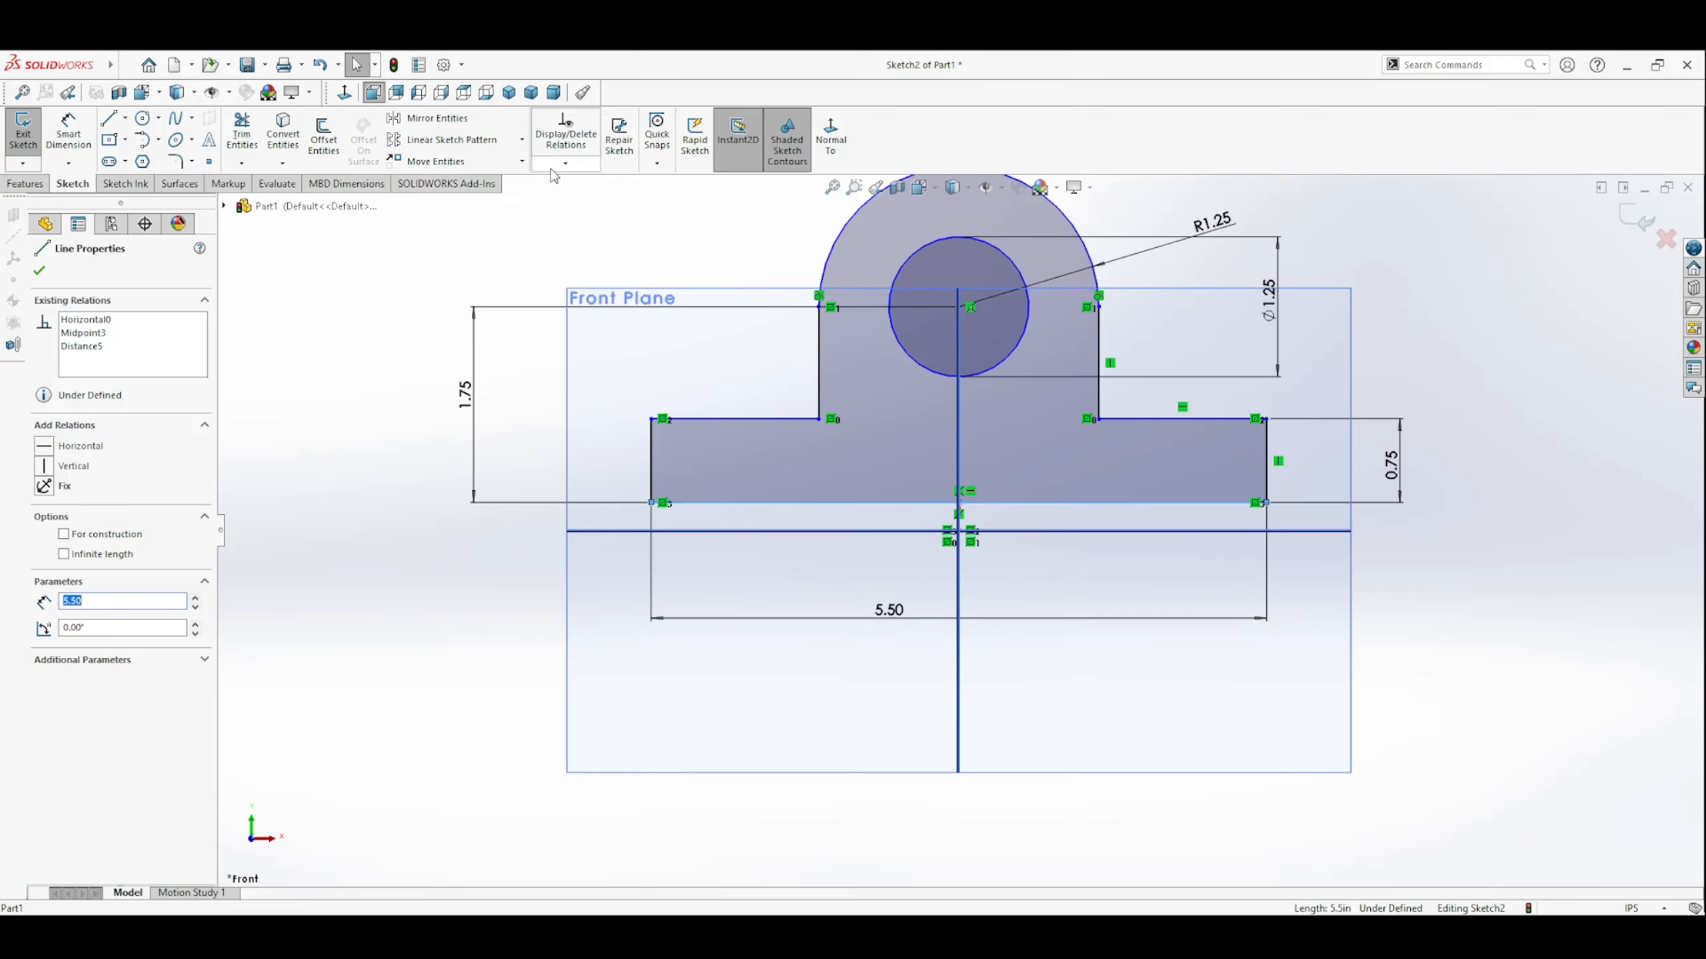
click(576, 214)
click(758, 531)
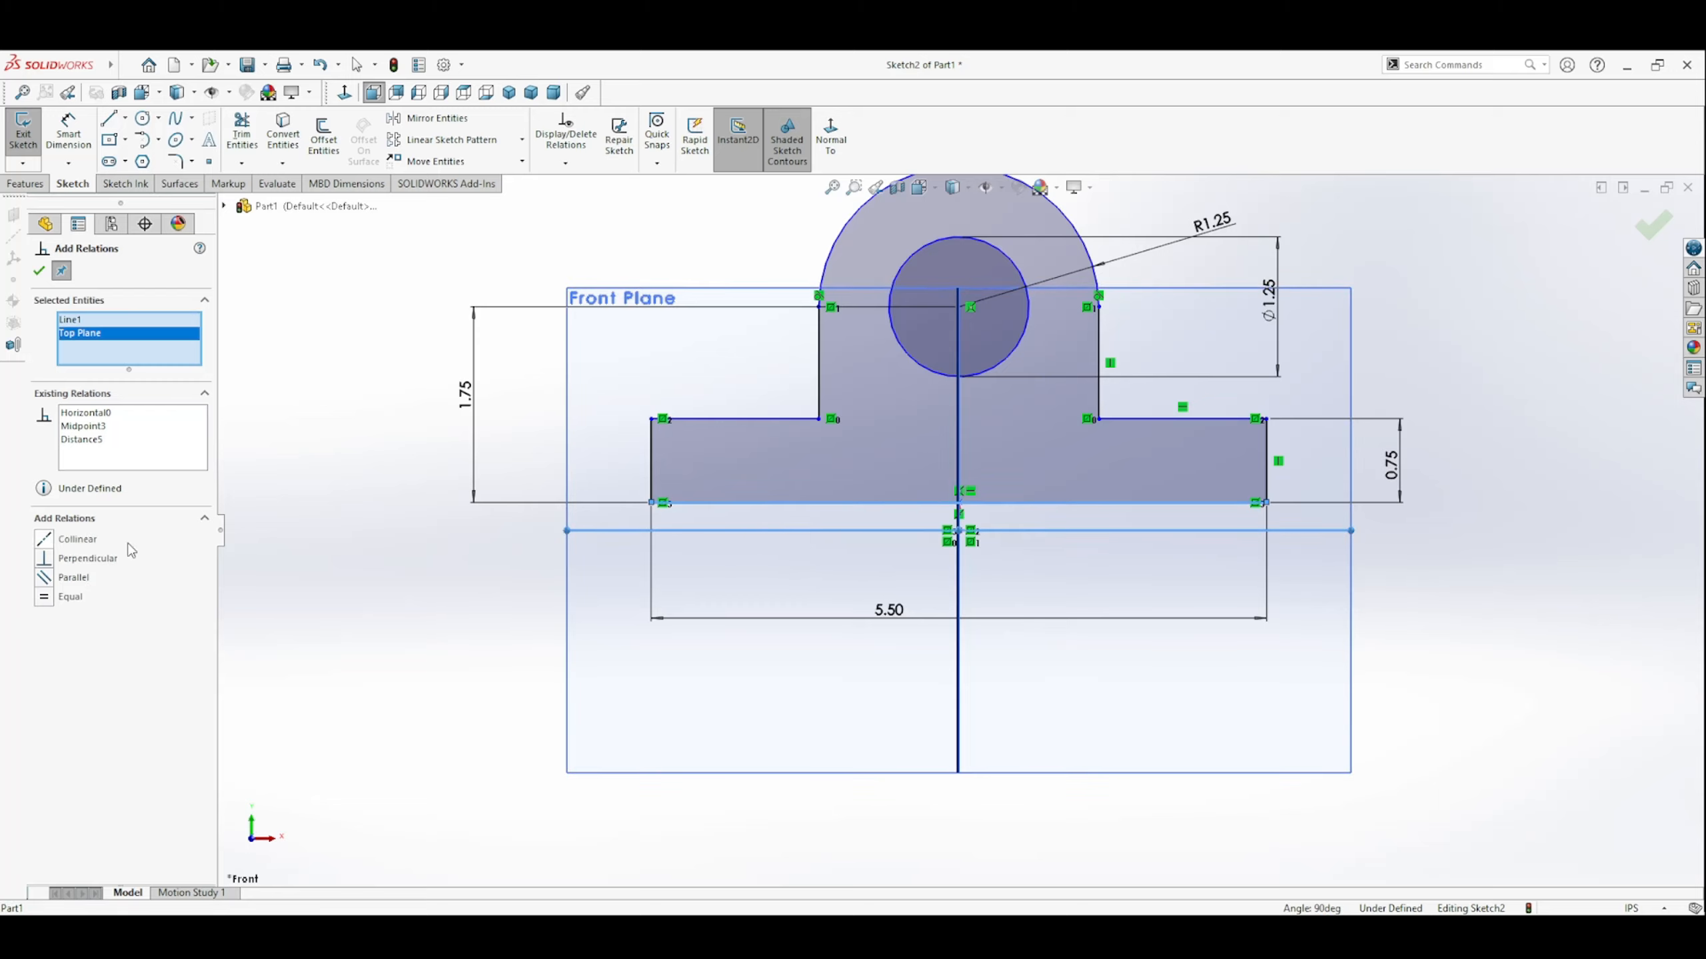
click(42, 539)
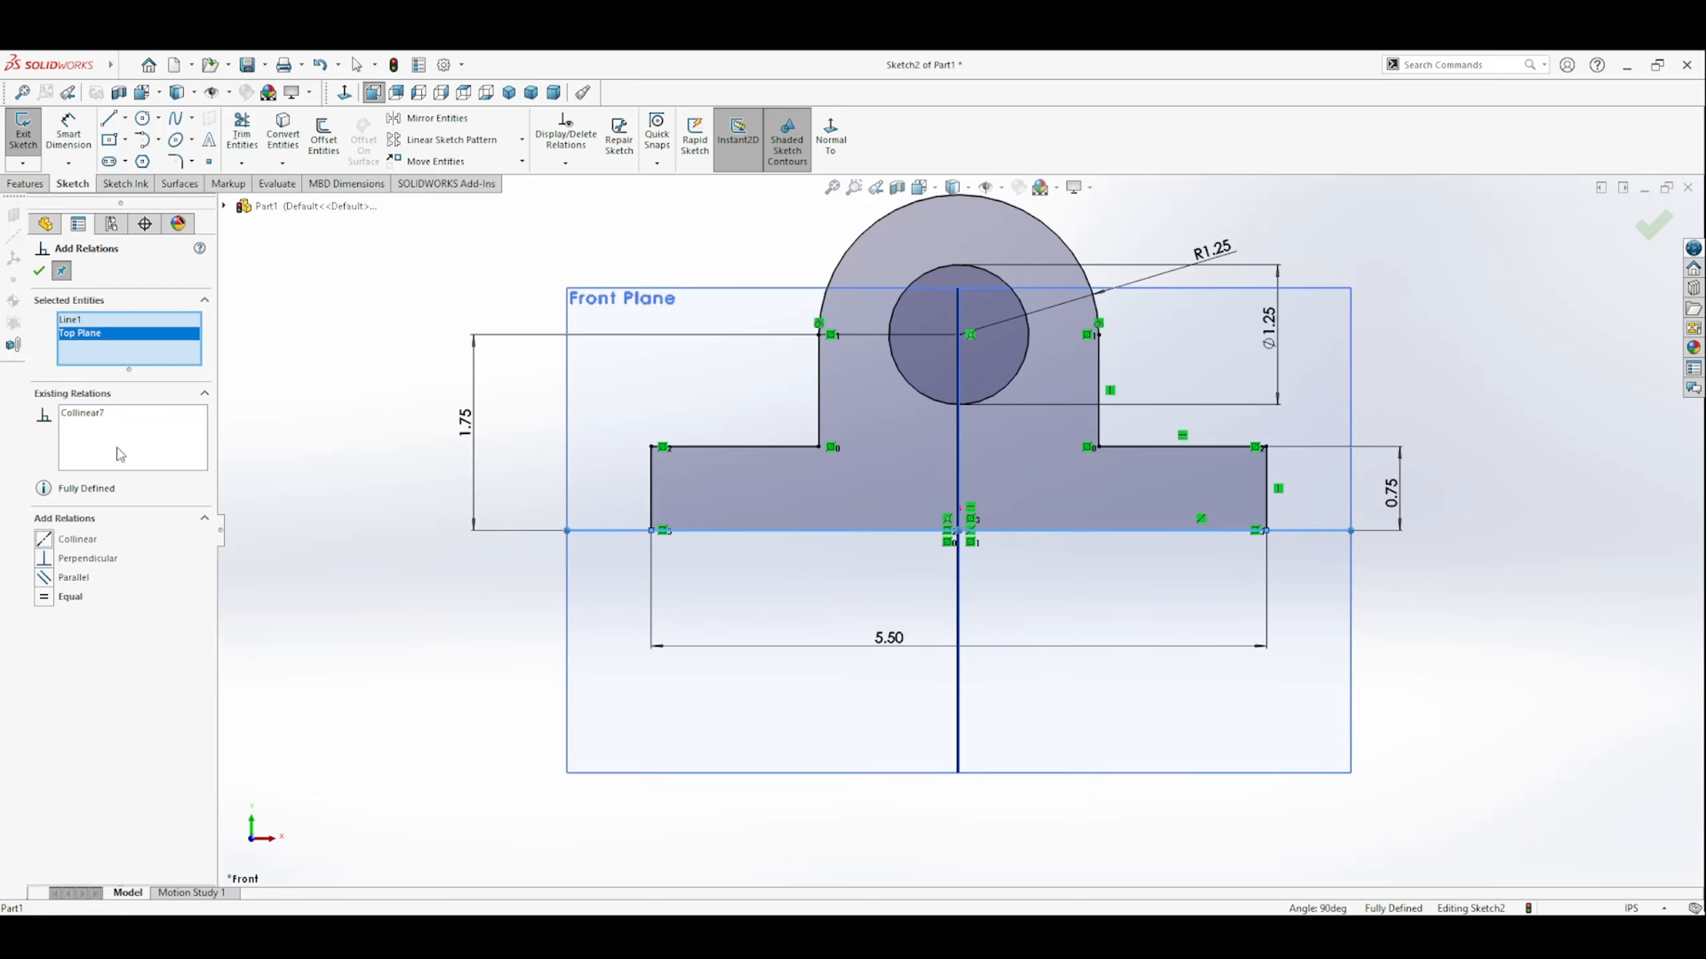
click(38, 270)
click(410, 597)
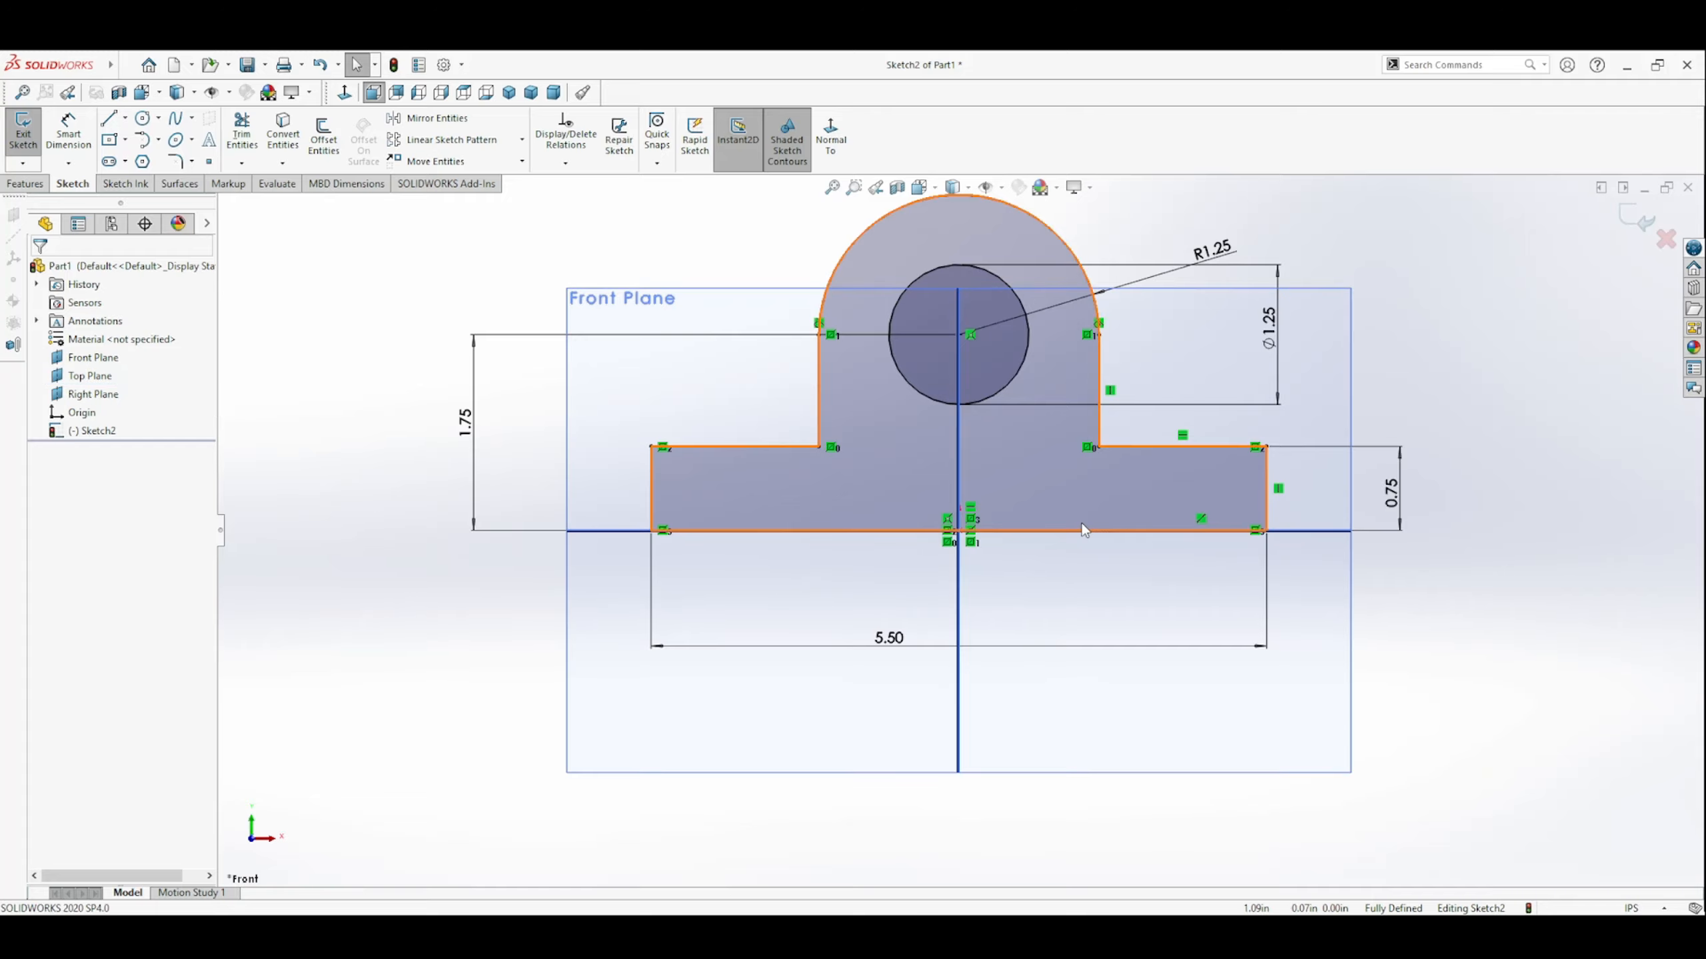
click(1636, 218)
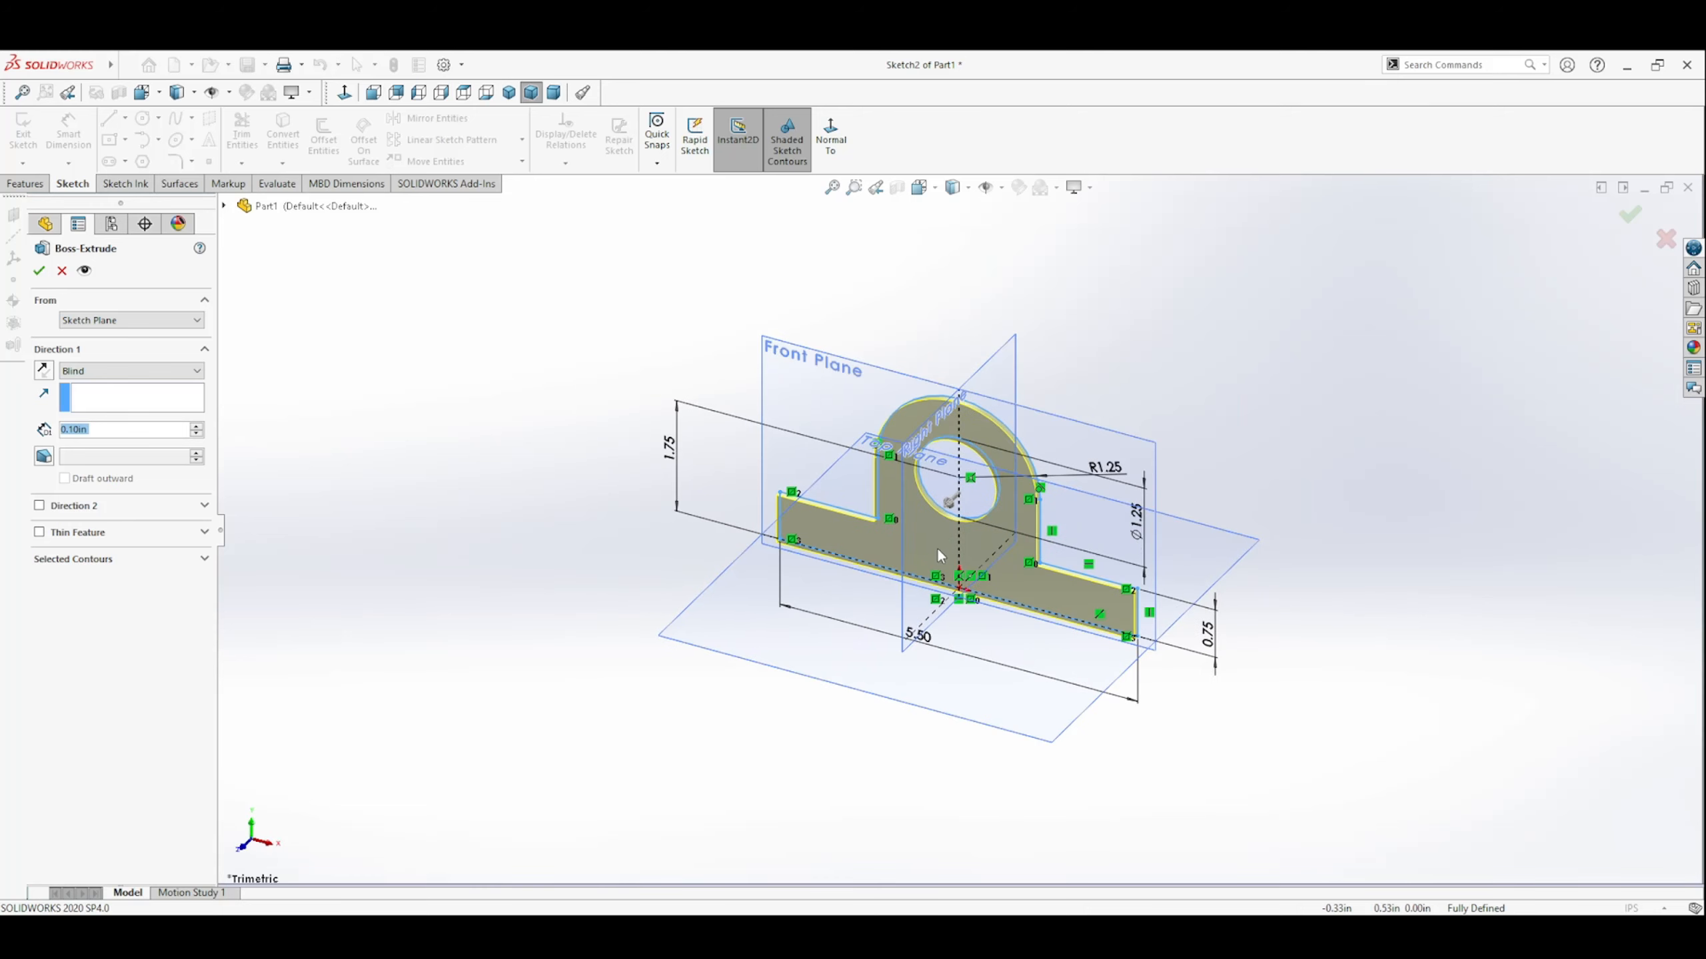
Extrude the bracket profile 2 in with a Mid Plane end condition.
click(91, 376)
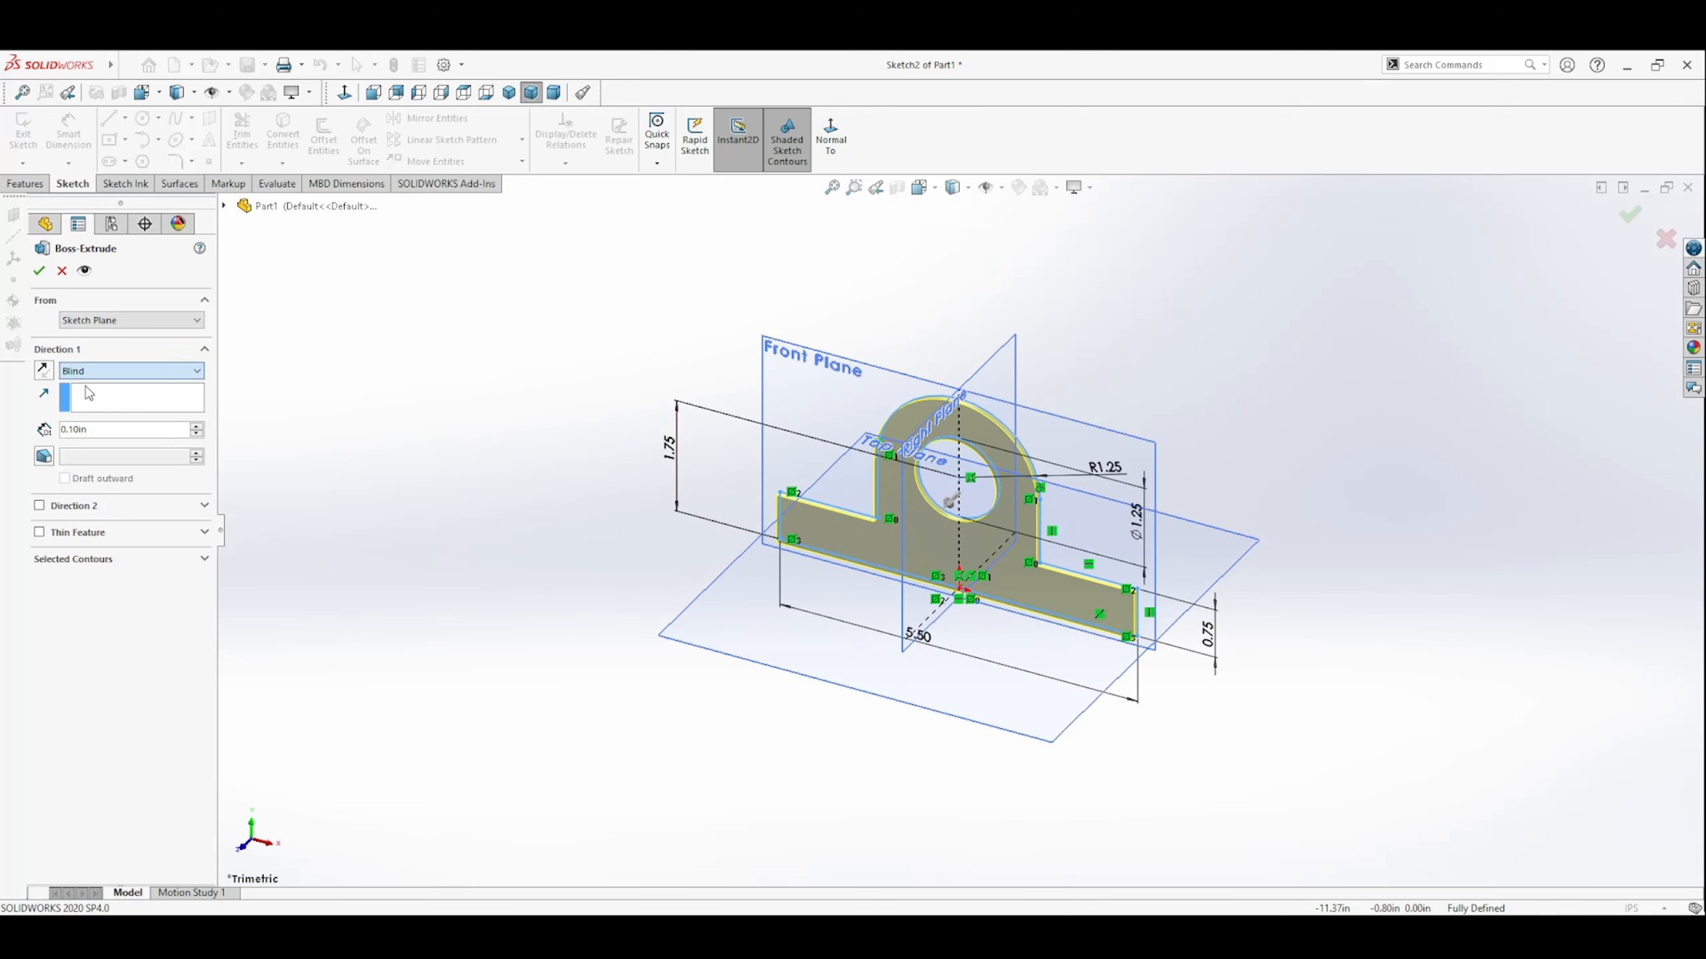
click(115, 445)
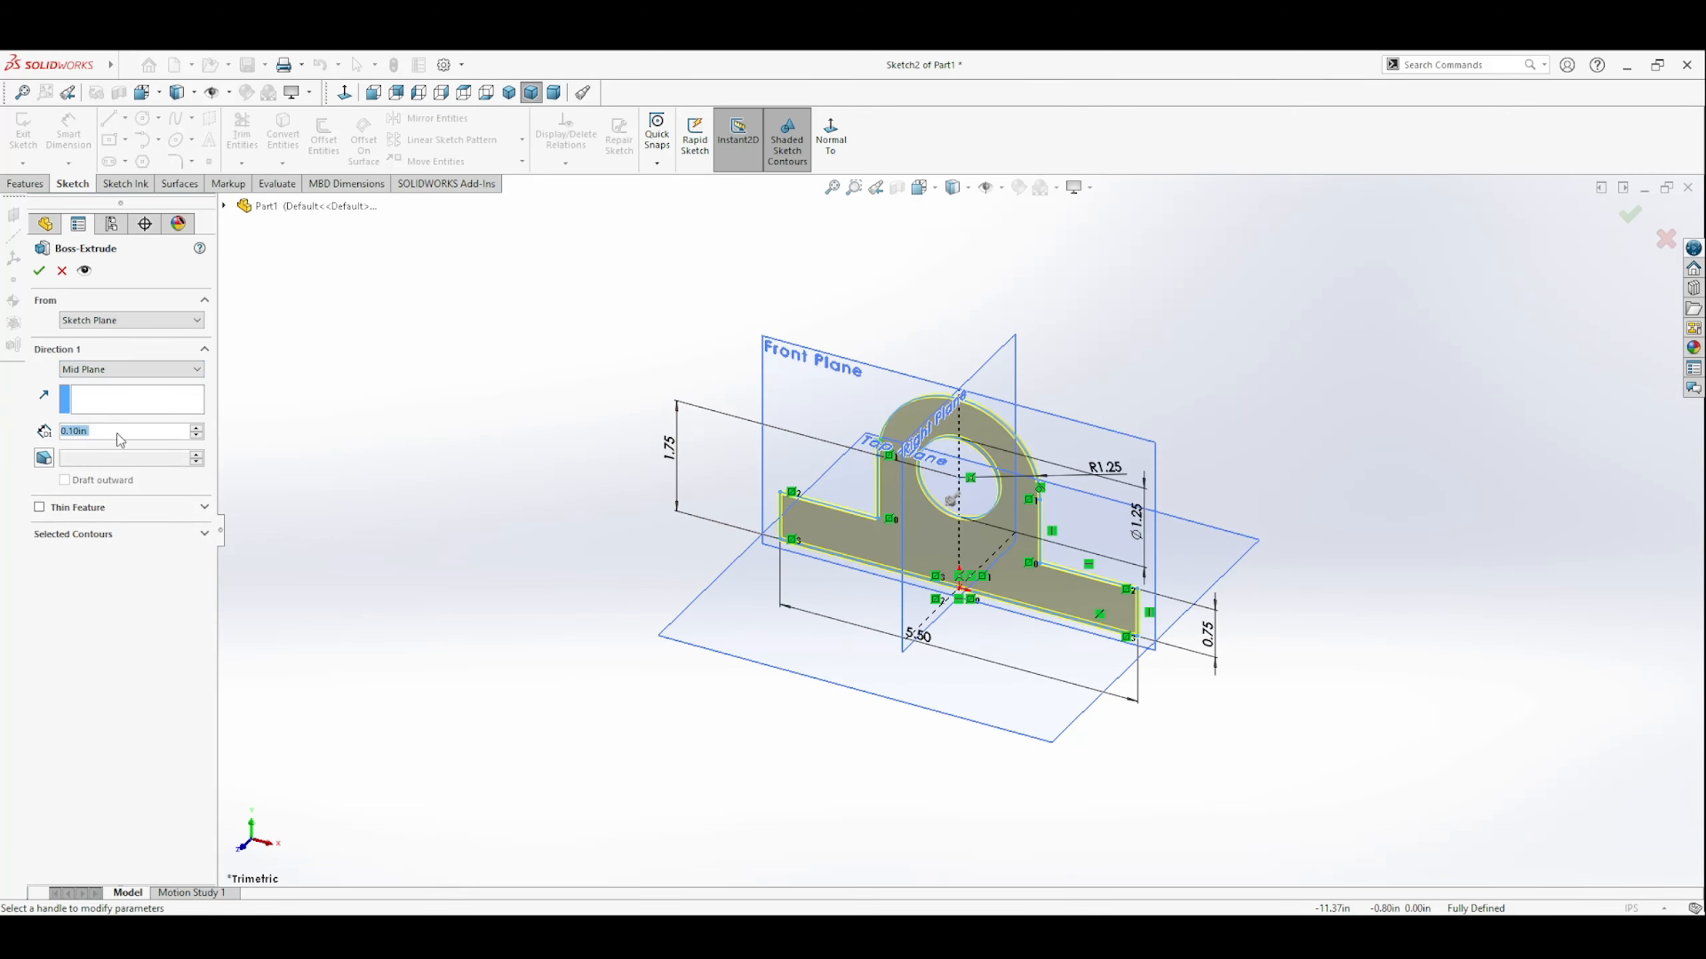
text(2)
key(Return)
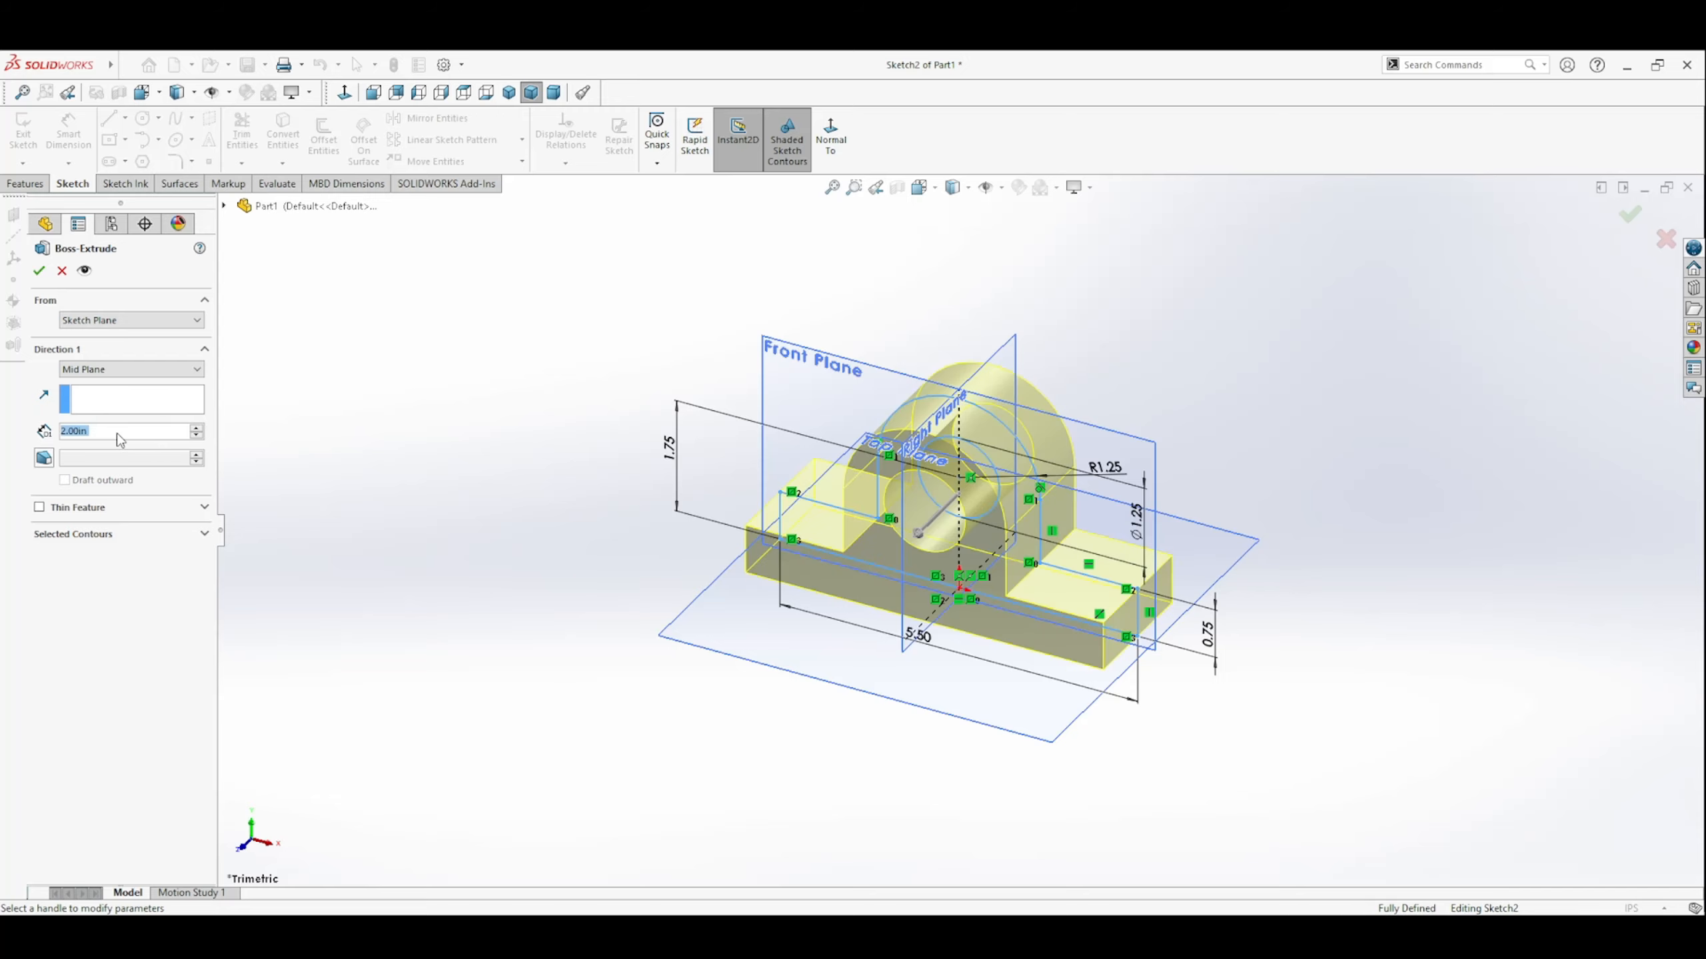
click(38, 271)
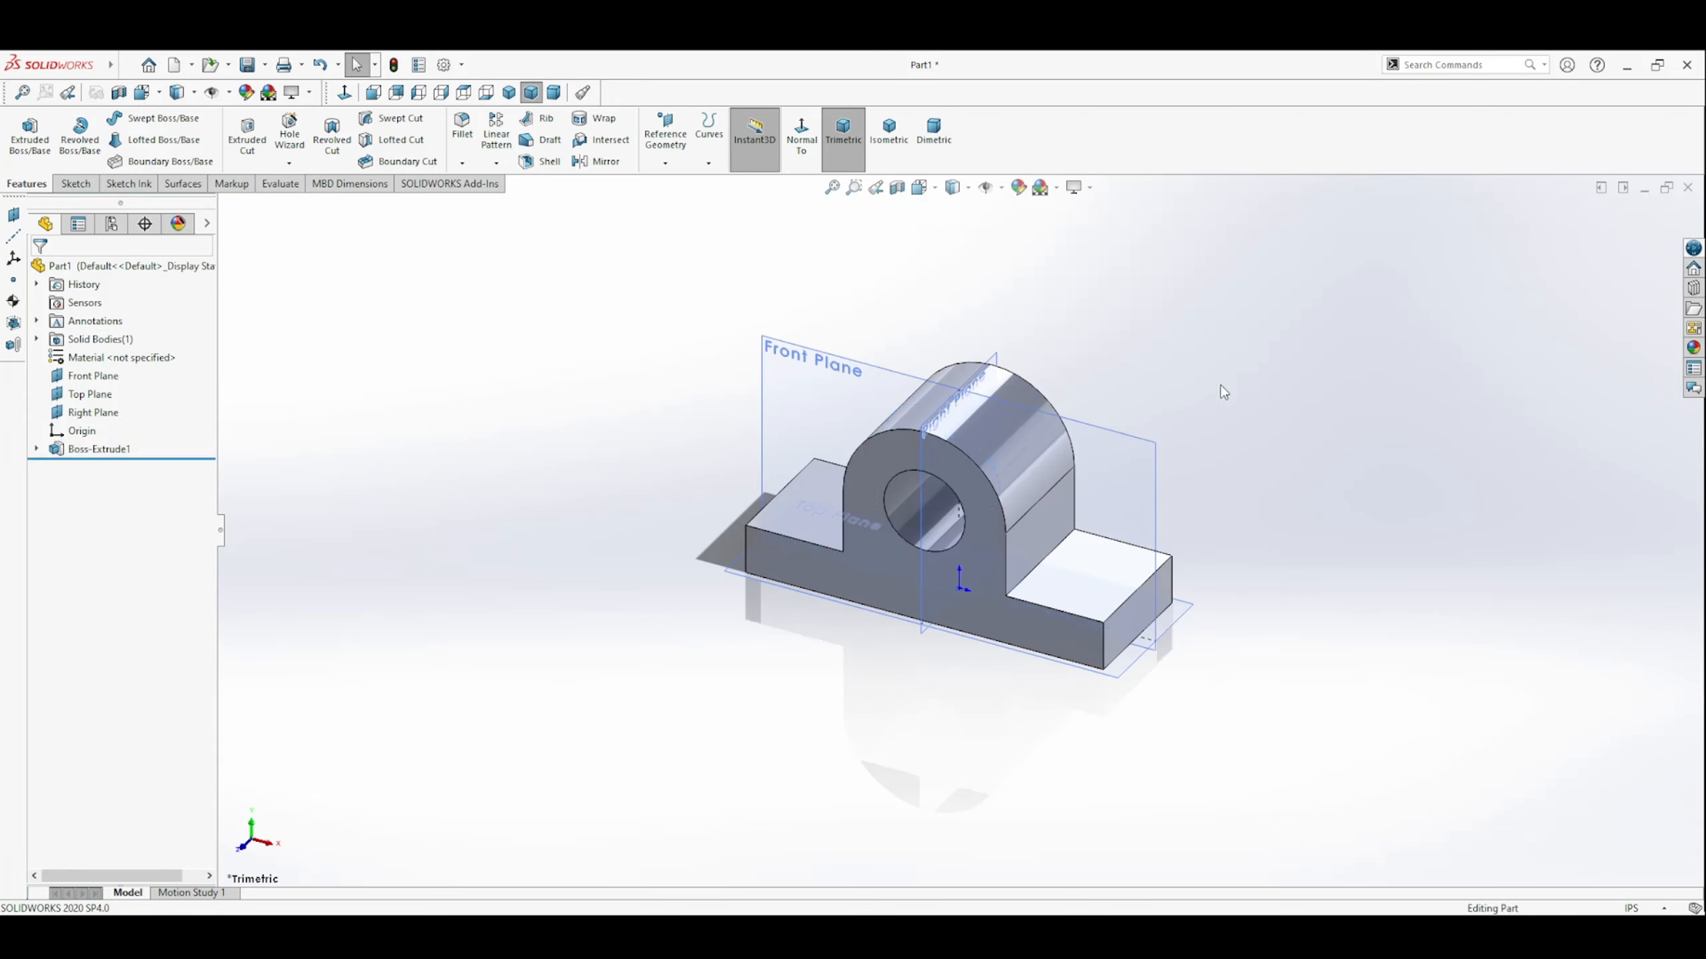
View the model normal to the Front Plane and open the extrusion's profile sketch for editing.
middle_drag(1258, 481, 1299, 319)
middle_drag(1002, 569, 939, 597)
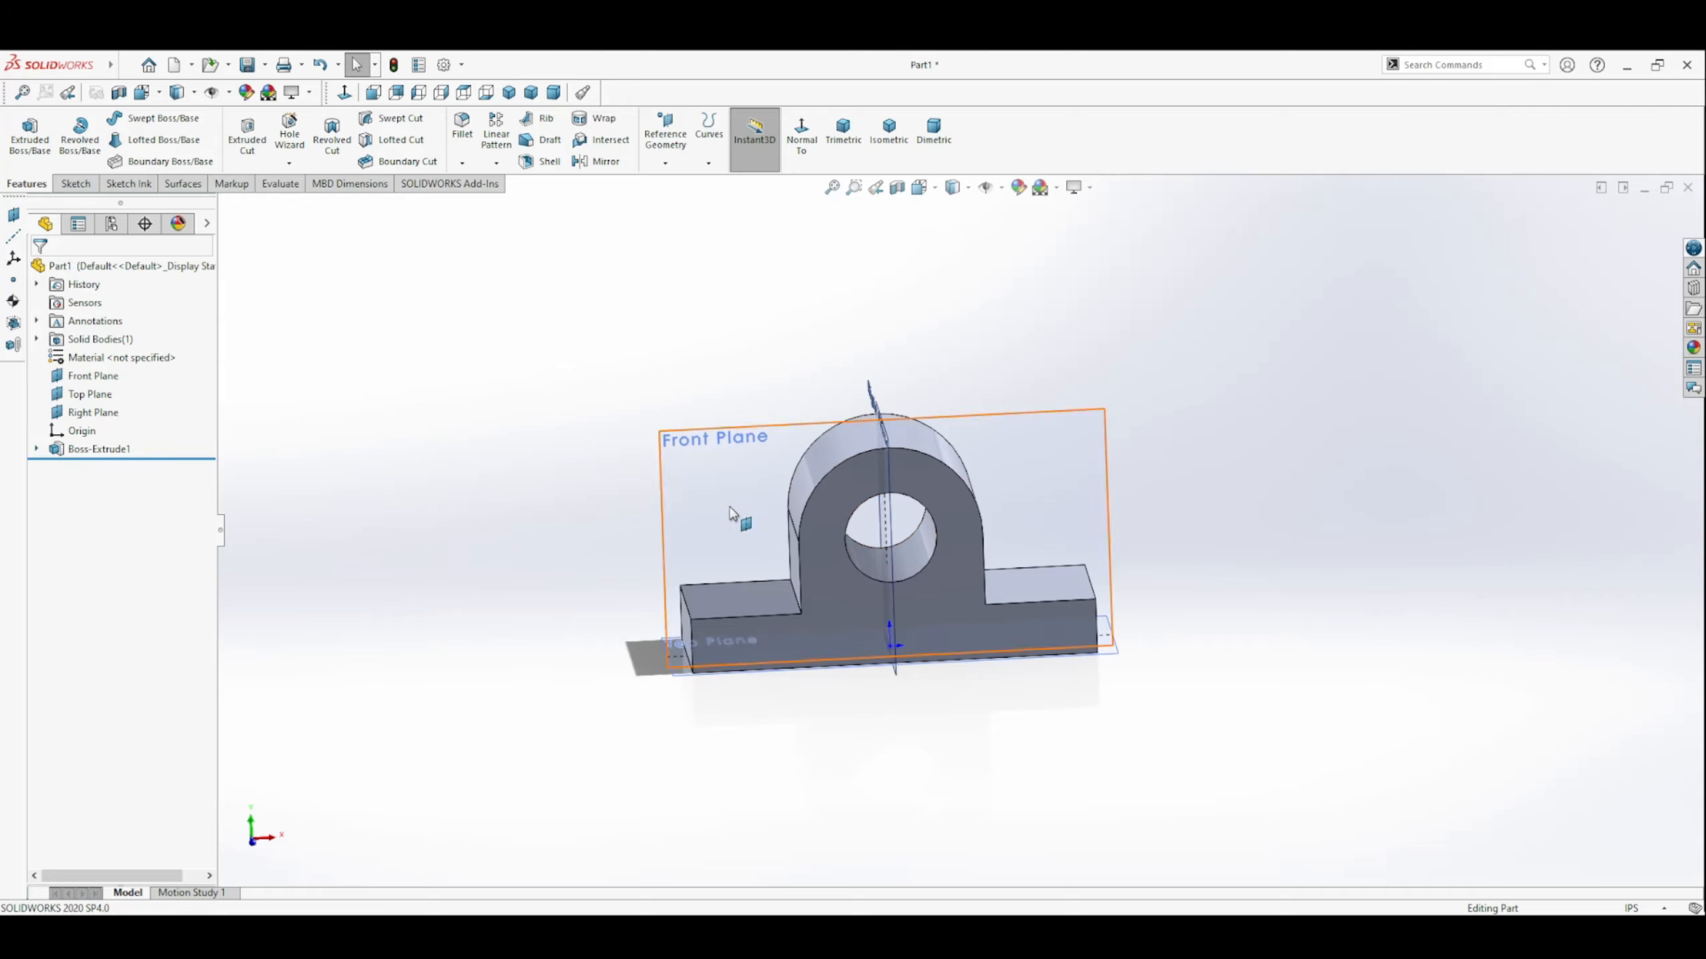
click(93, 375)
click(805, 164)
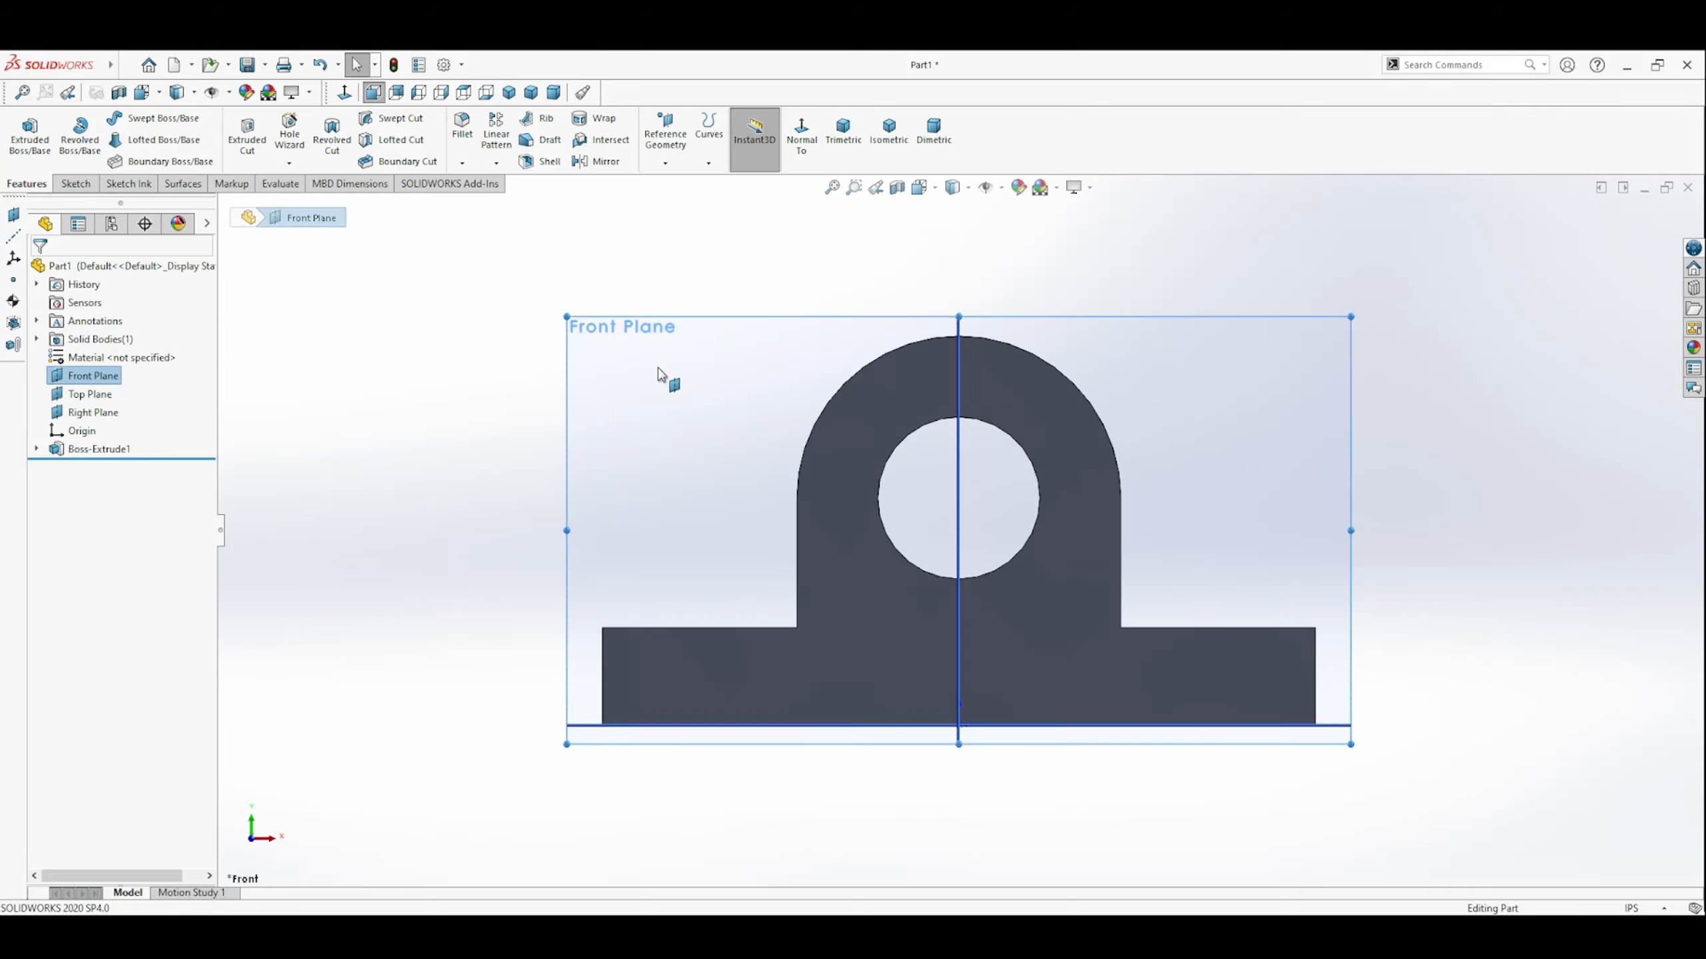
click(36, 450)
click(115, 474)
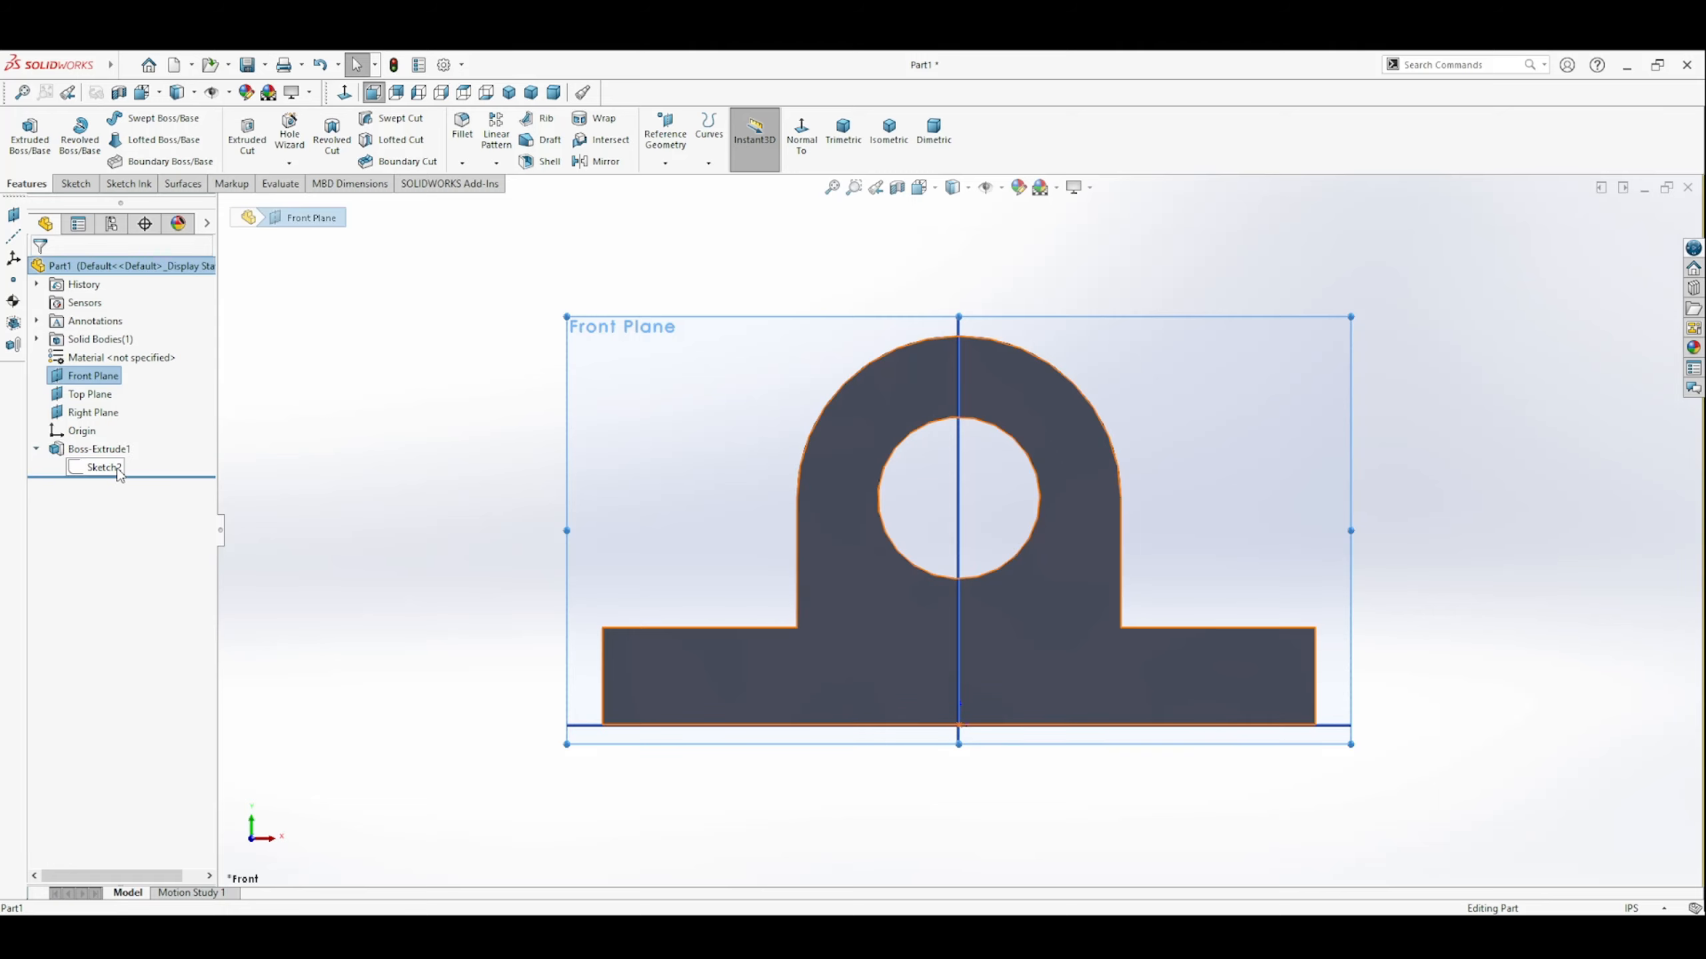
click(160, 433)
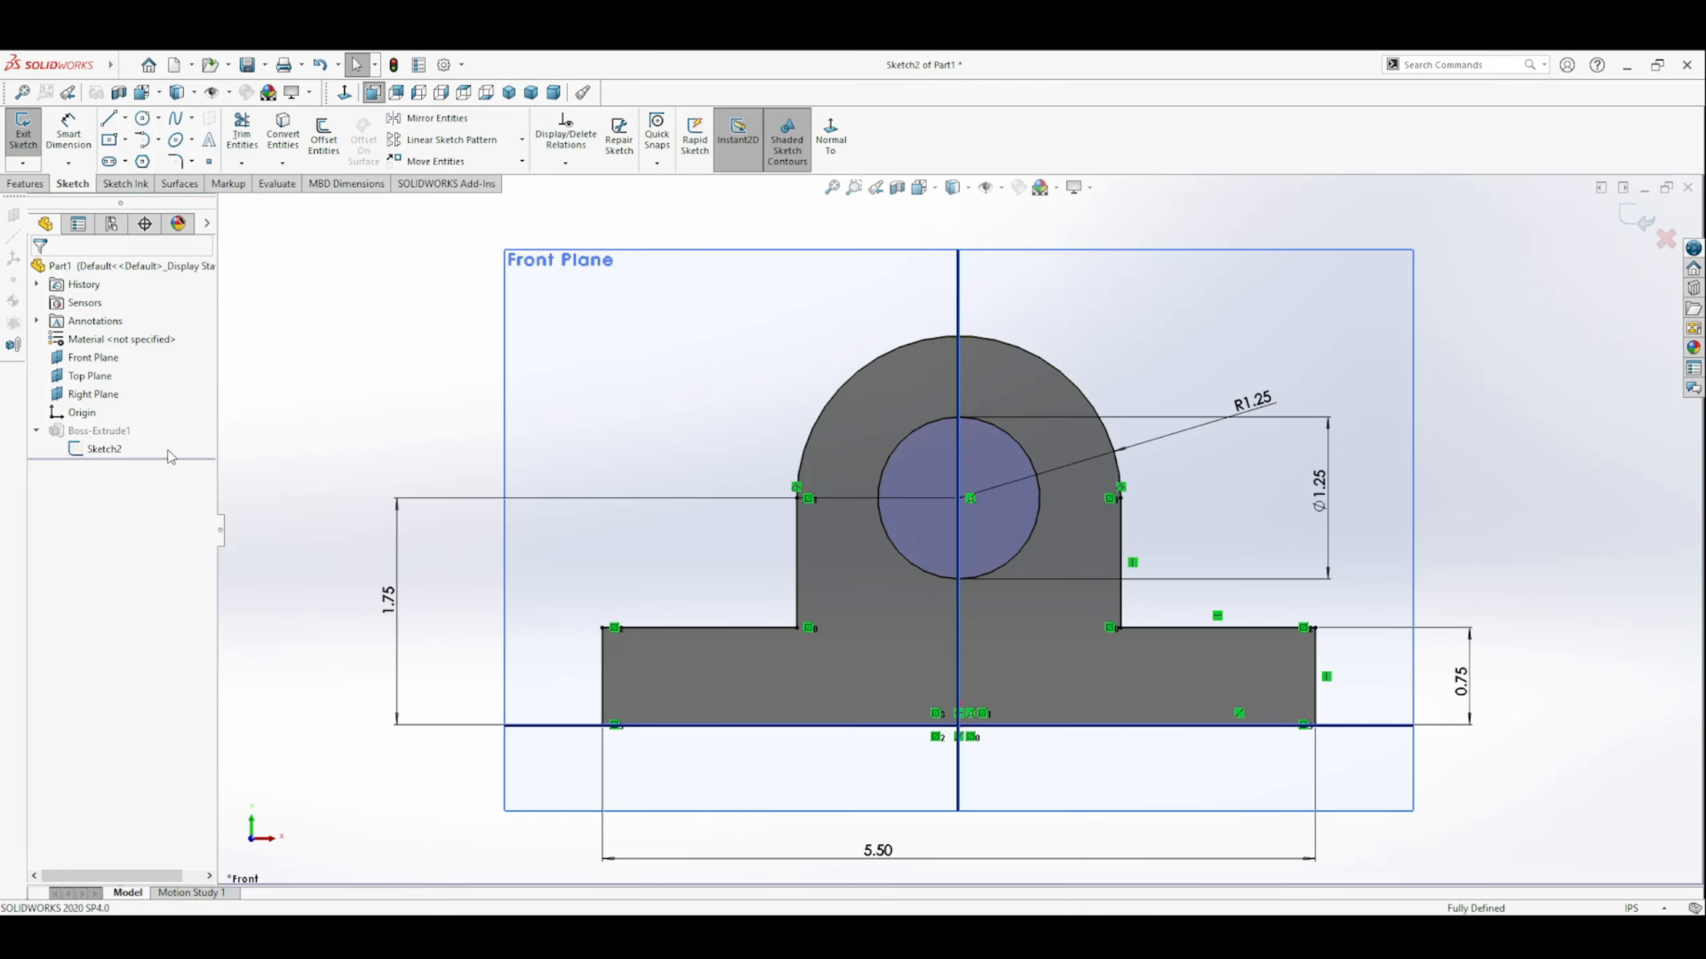
Add 0.25 in sketch fillets to the two outer upper corners of the base and exit the sketch.
click(174, 161)
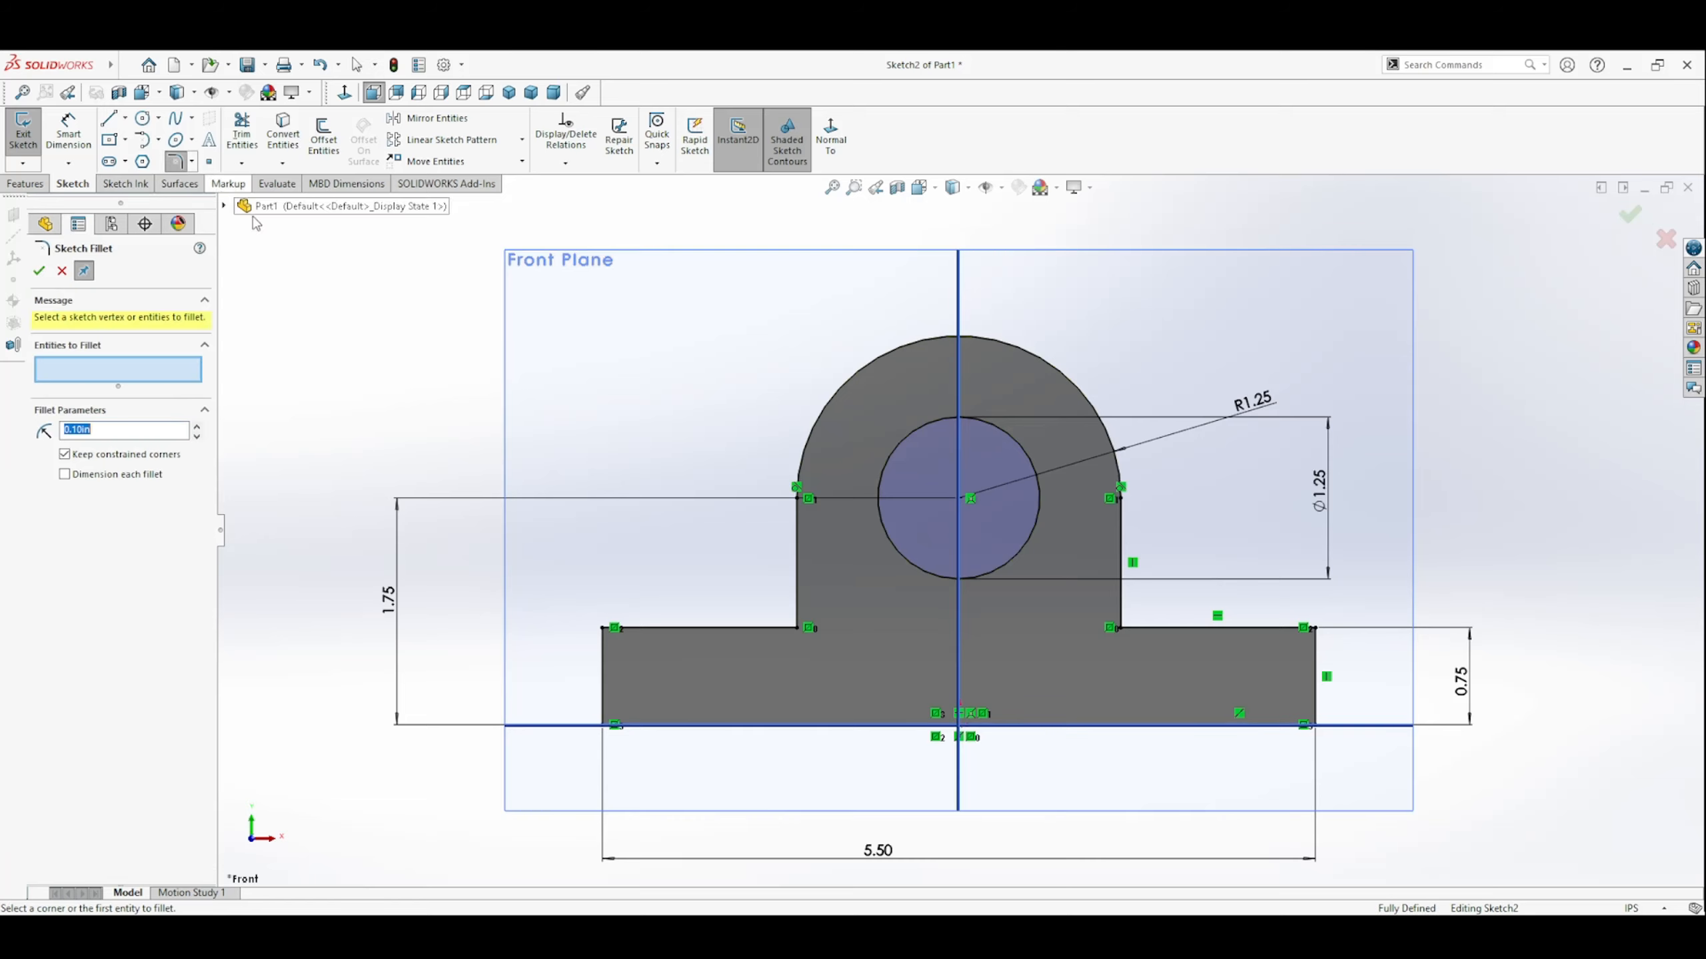
click(1313, 630)
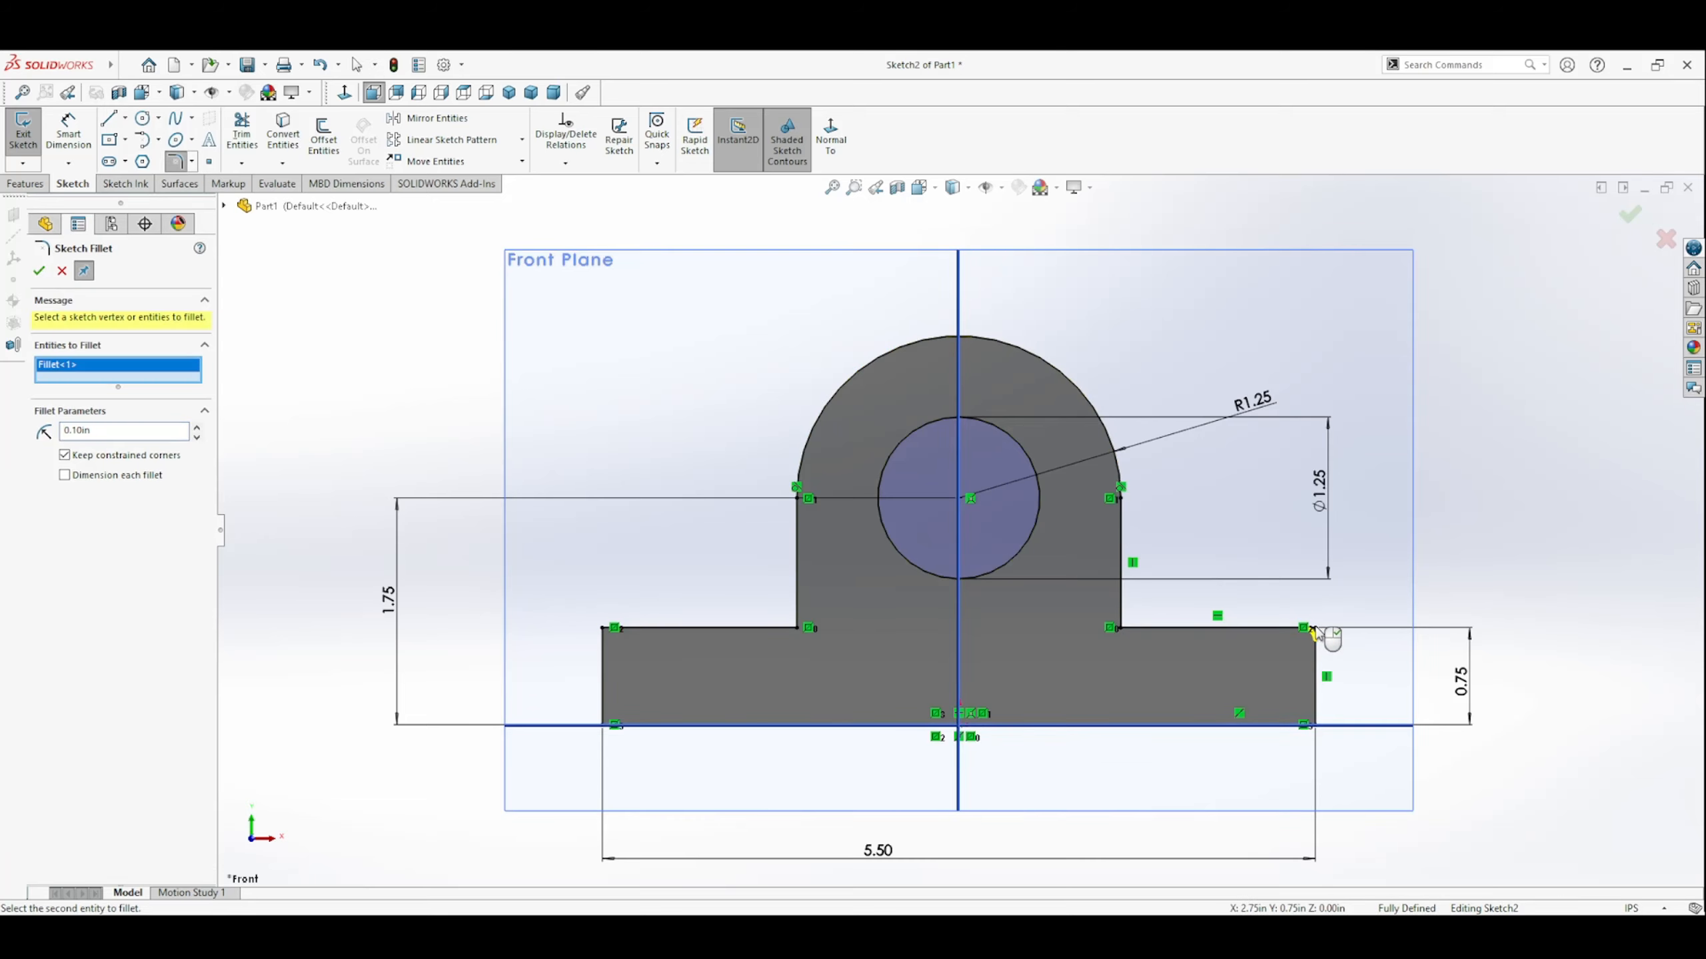
click(608, 632)
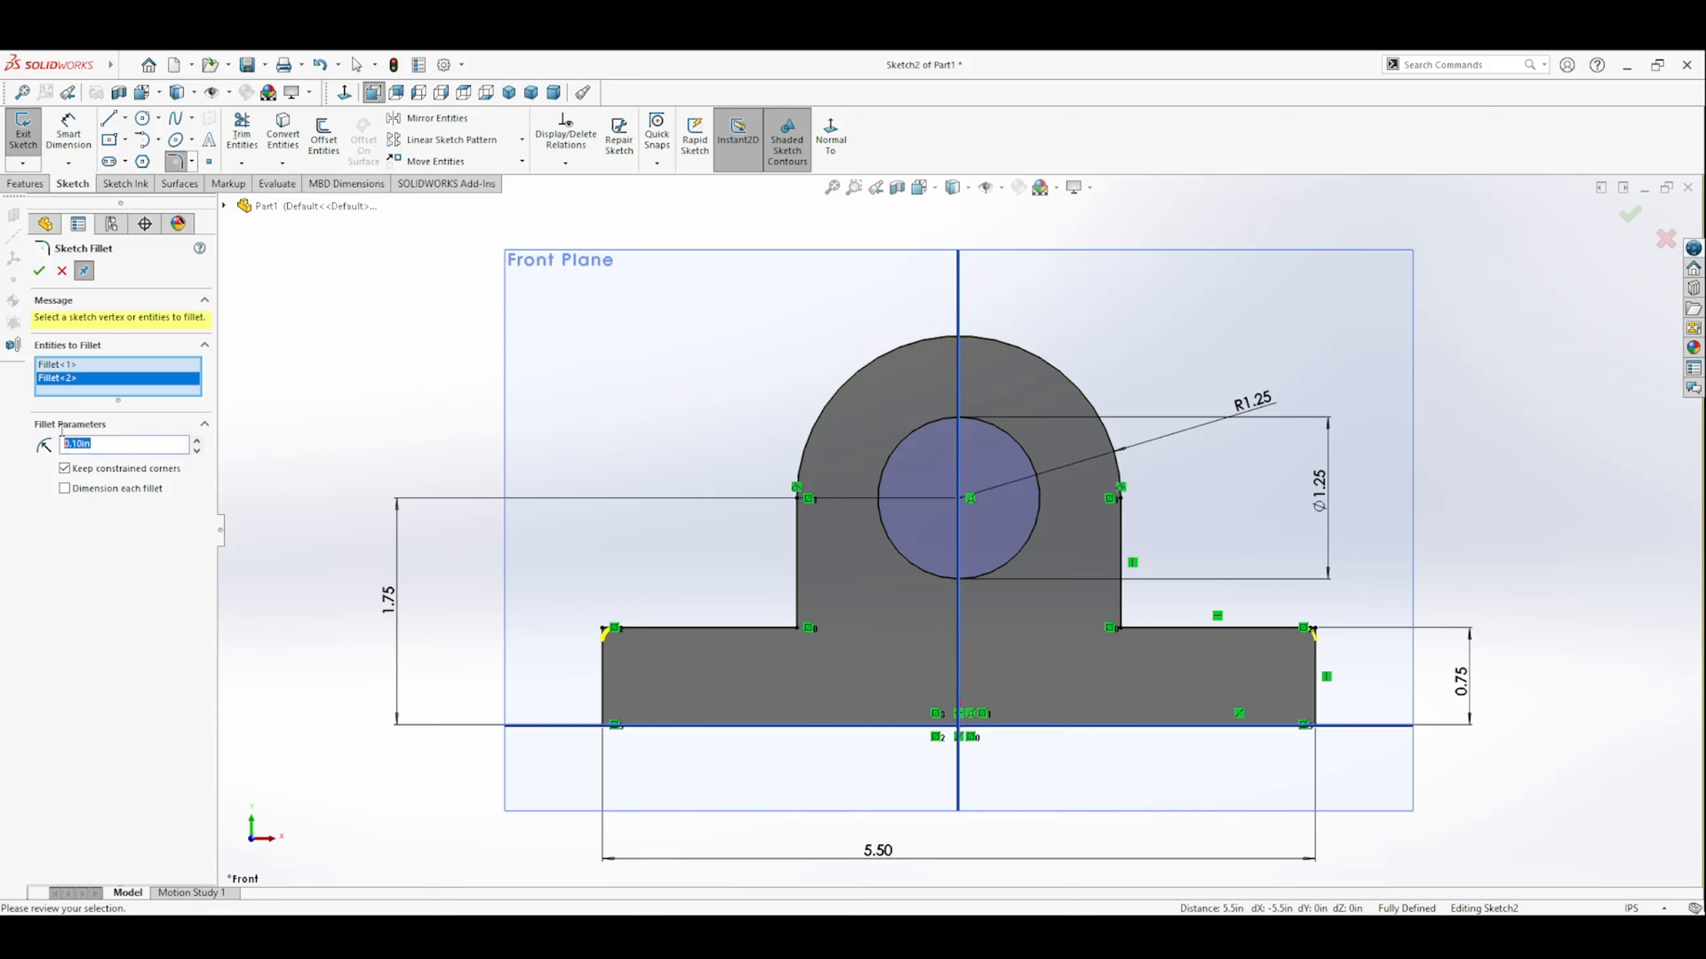
text(.25)
key(Return)
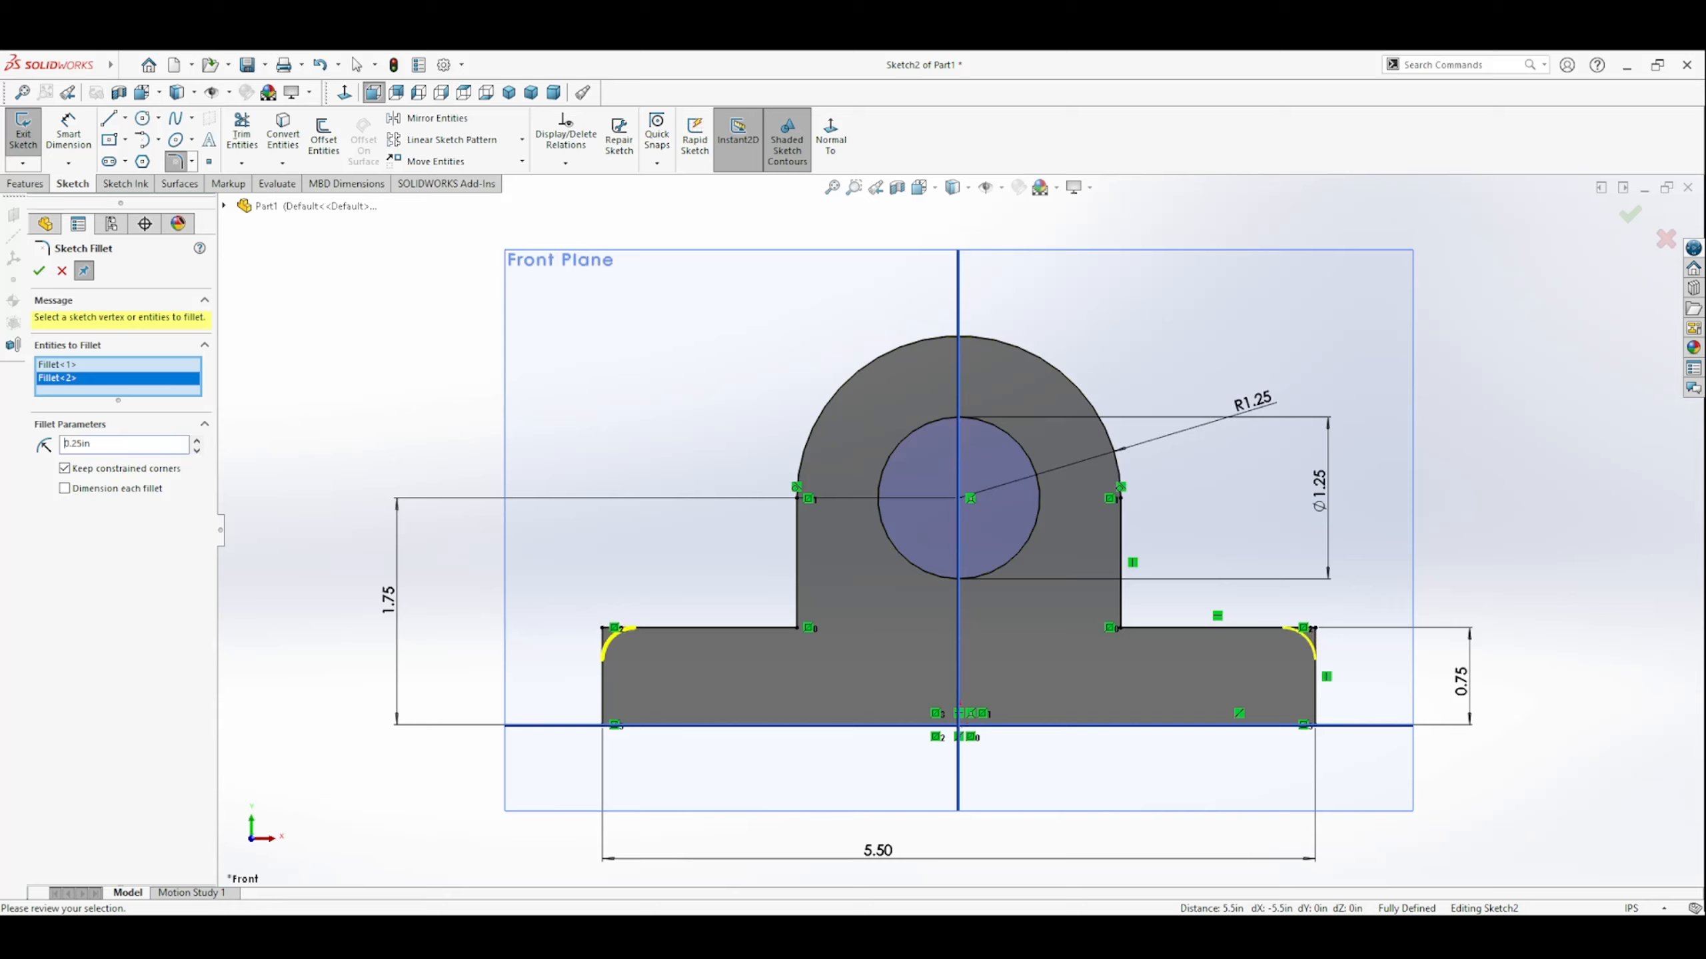
click(38, 272)
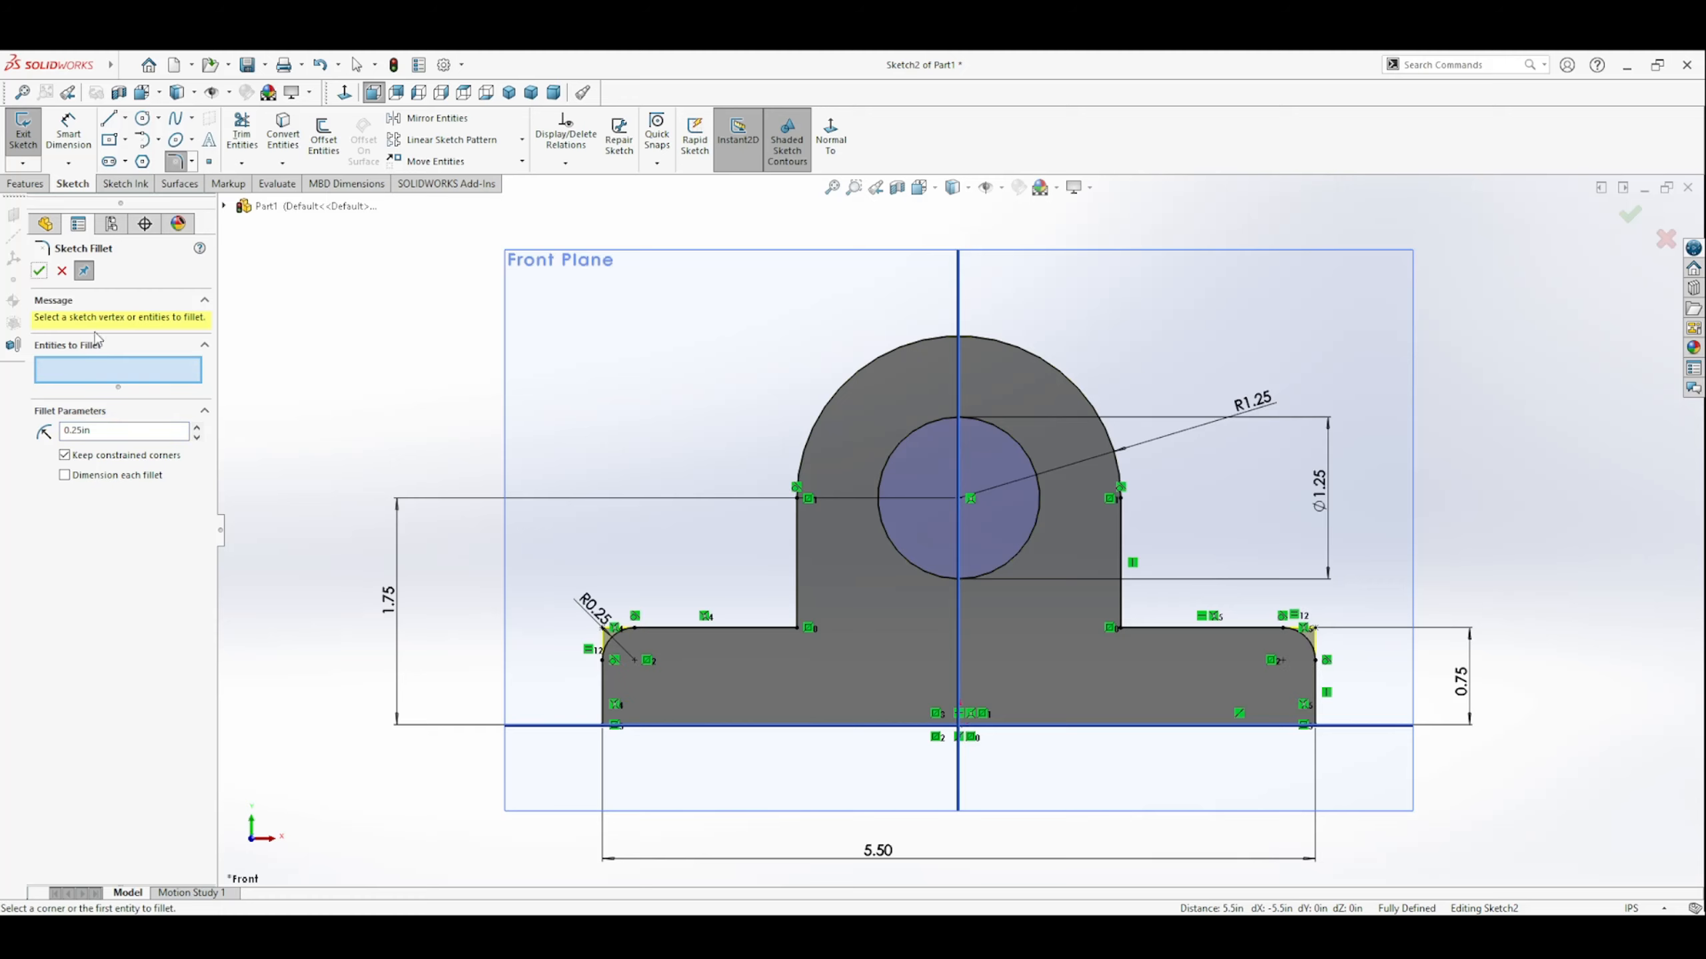
click(40, 272)
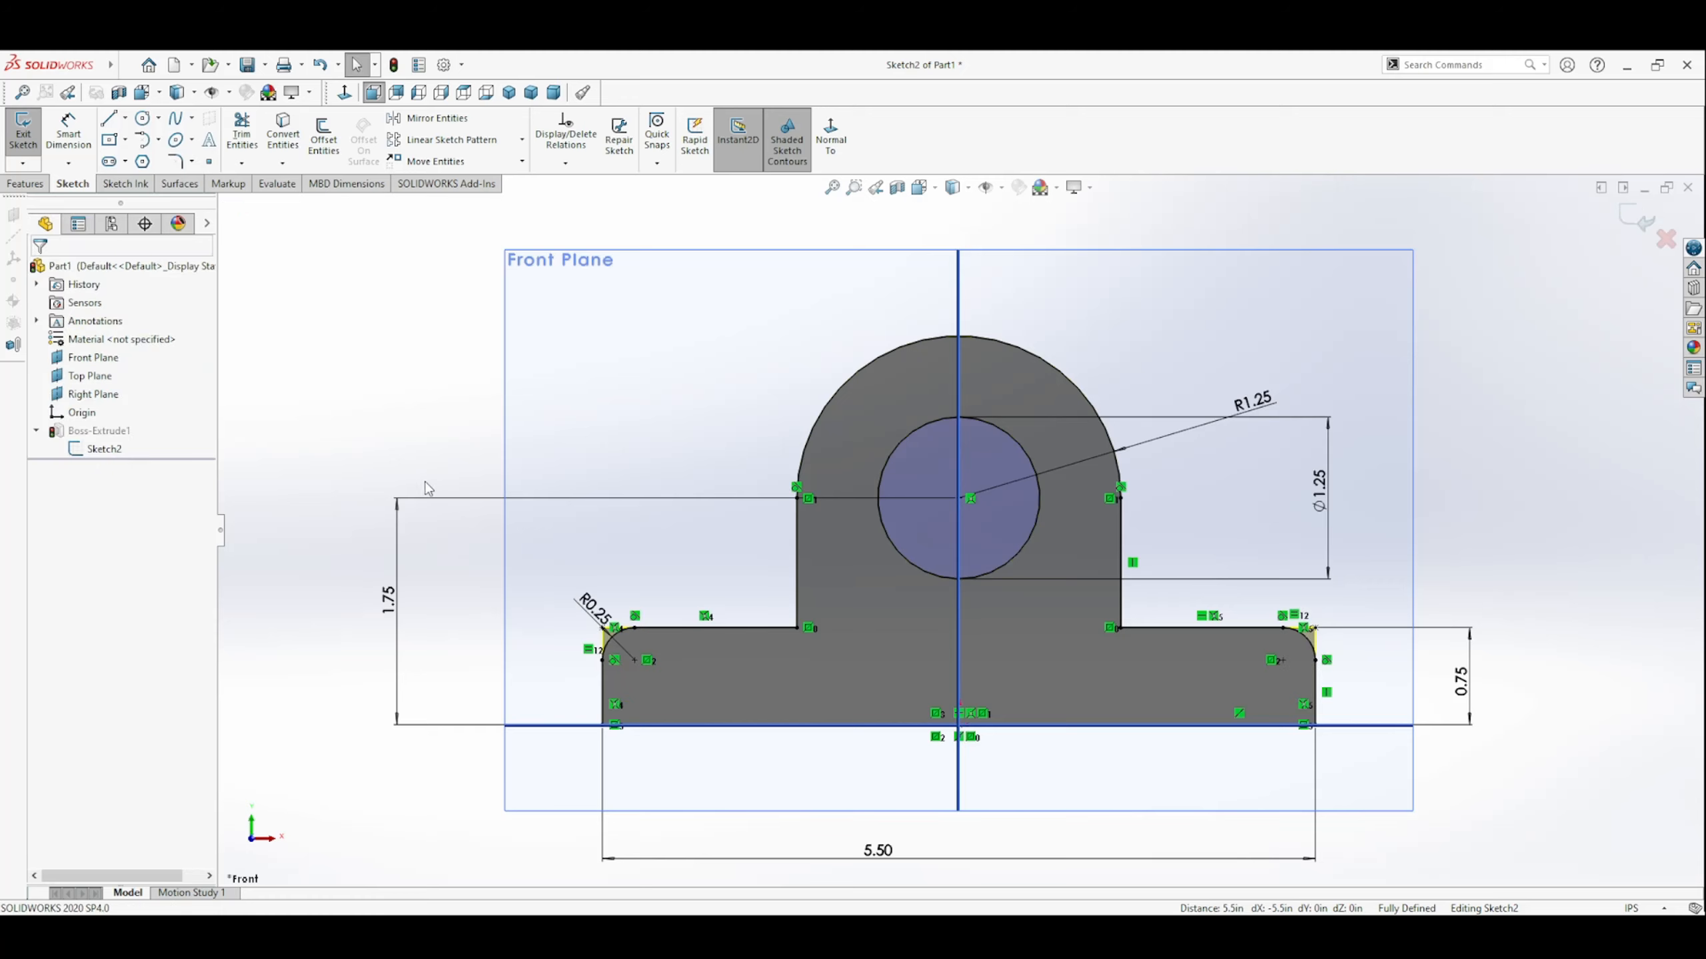
click(1637, 219)
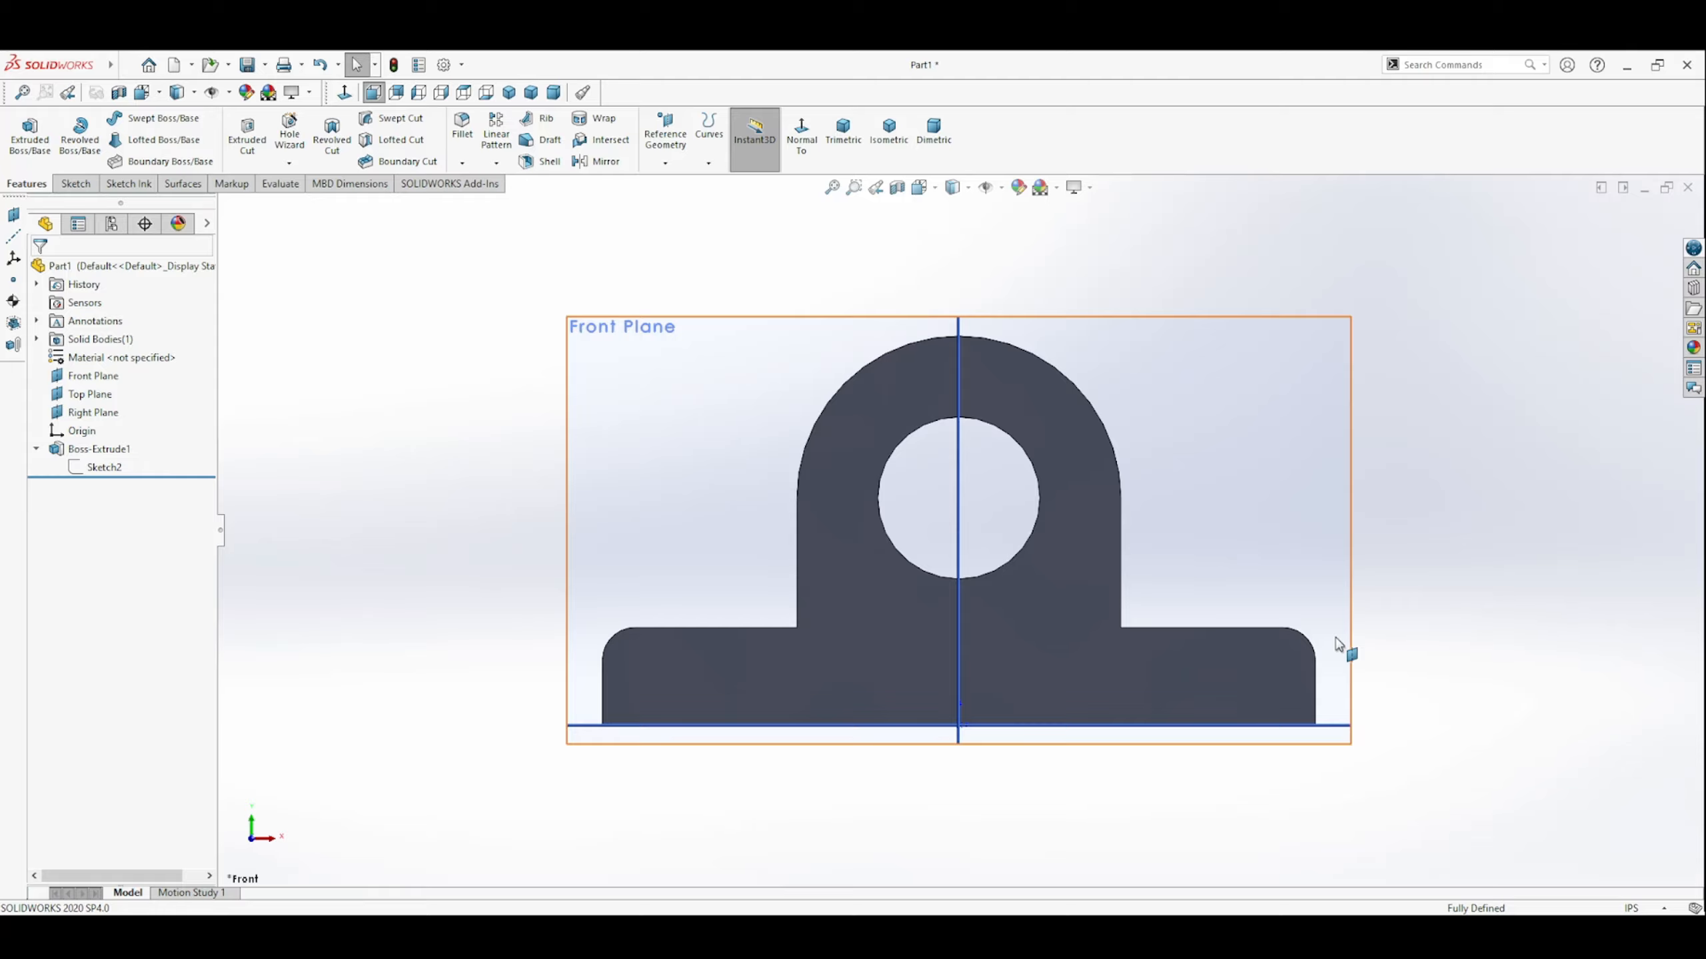
View the left base flange's top face straight on and set up a Hole Wizard hole, ANSI Inch, size 1/2, Through All.
middle_drag(983, 541, 1014, 645)
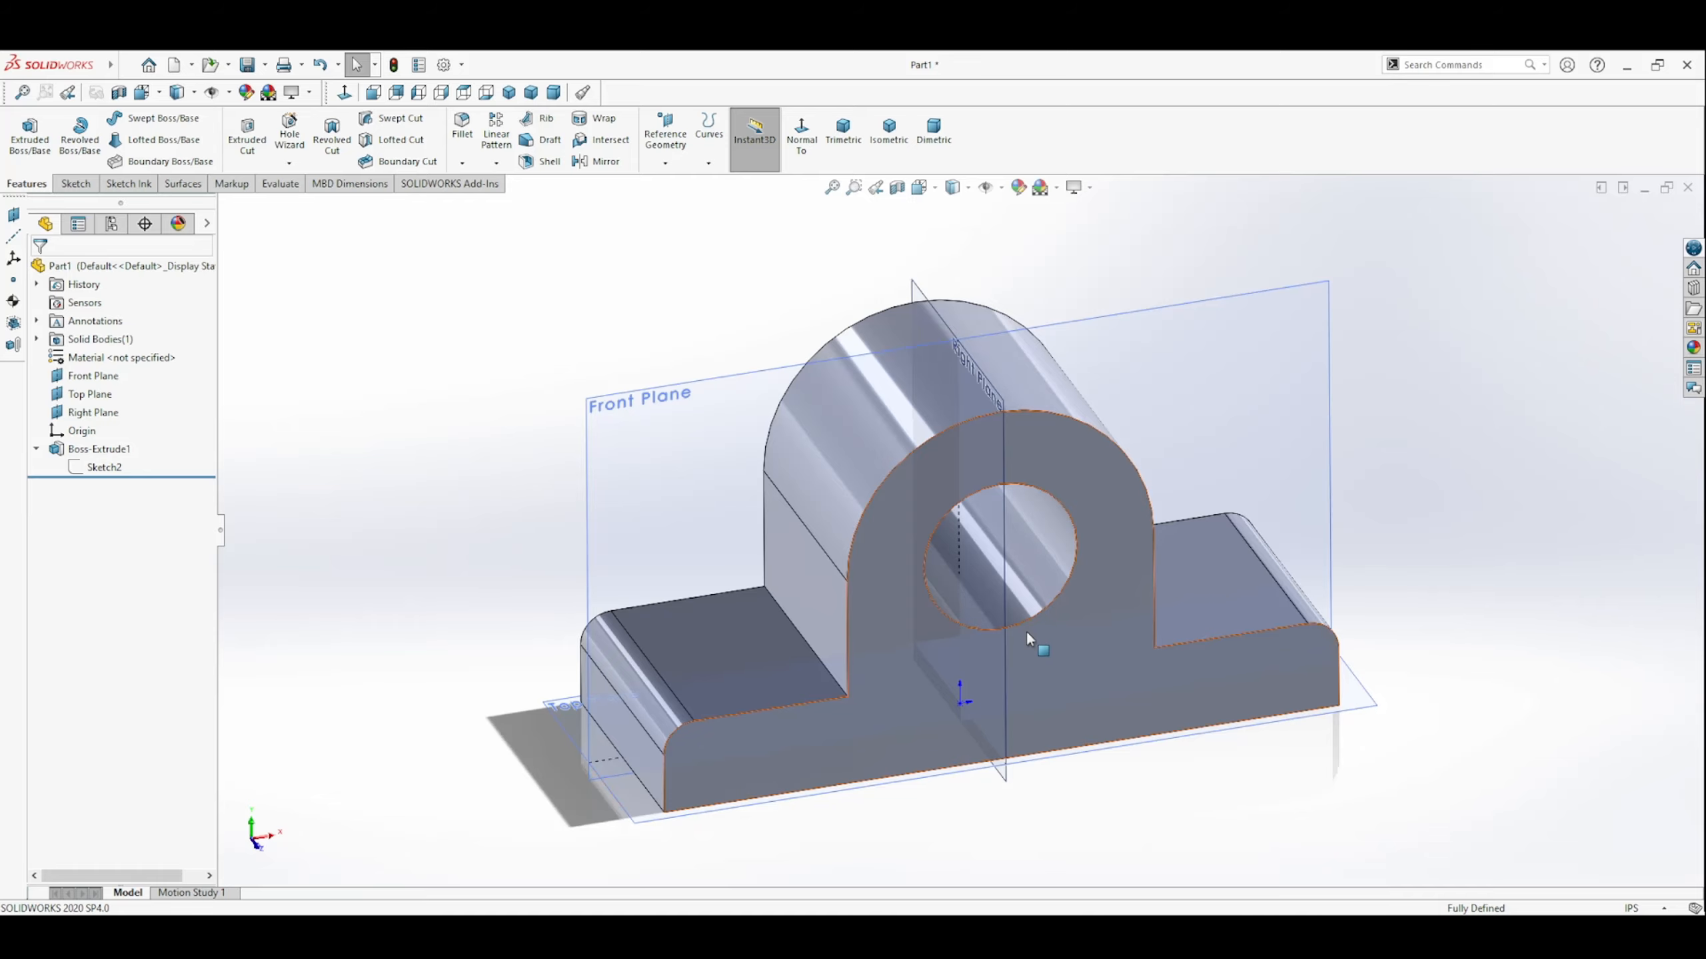
click(712, 648)
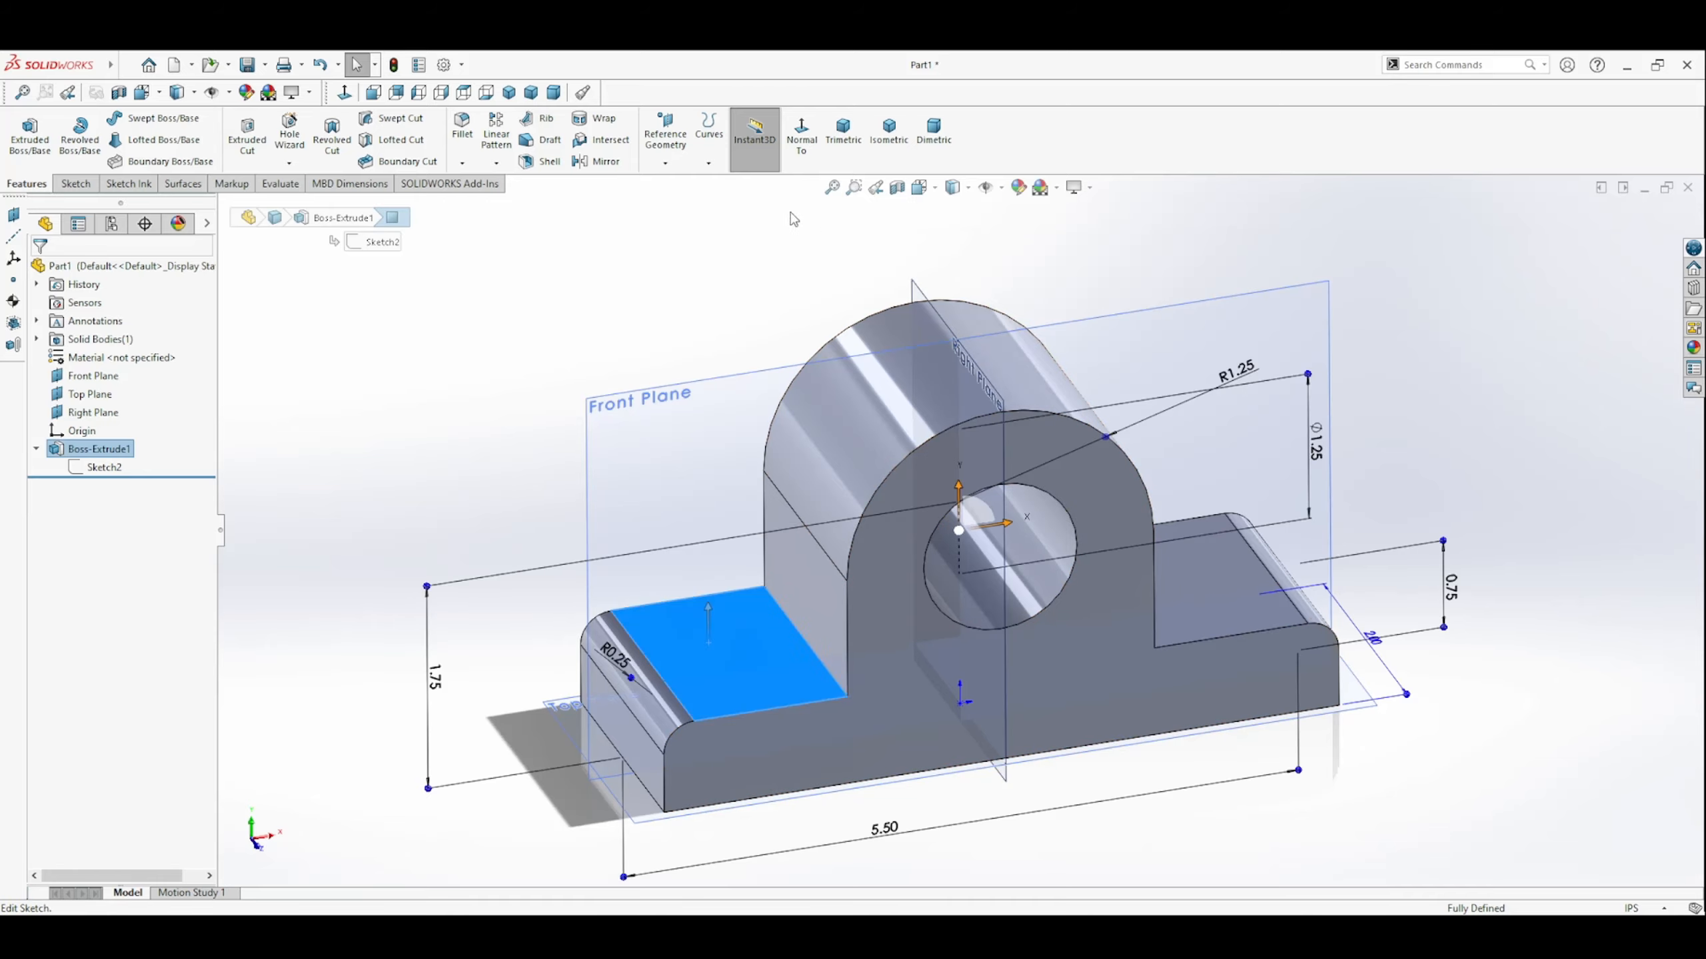
click(815, 132)
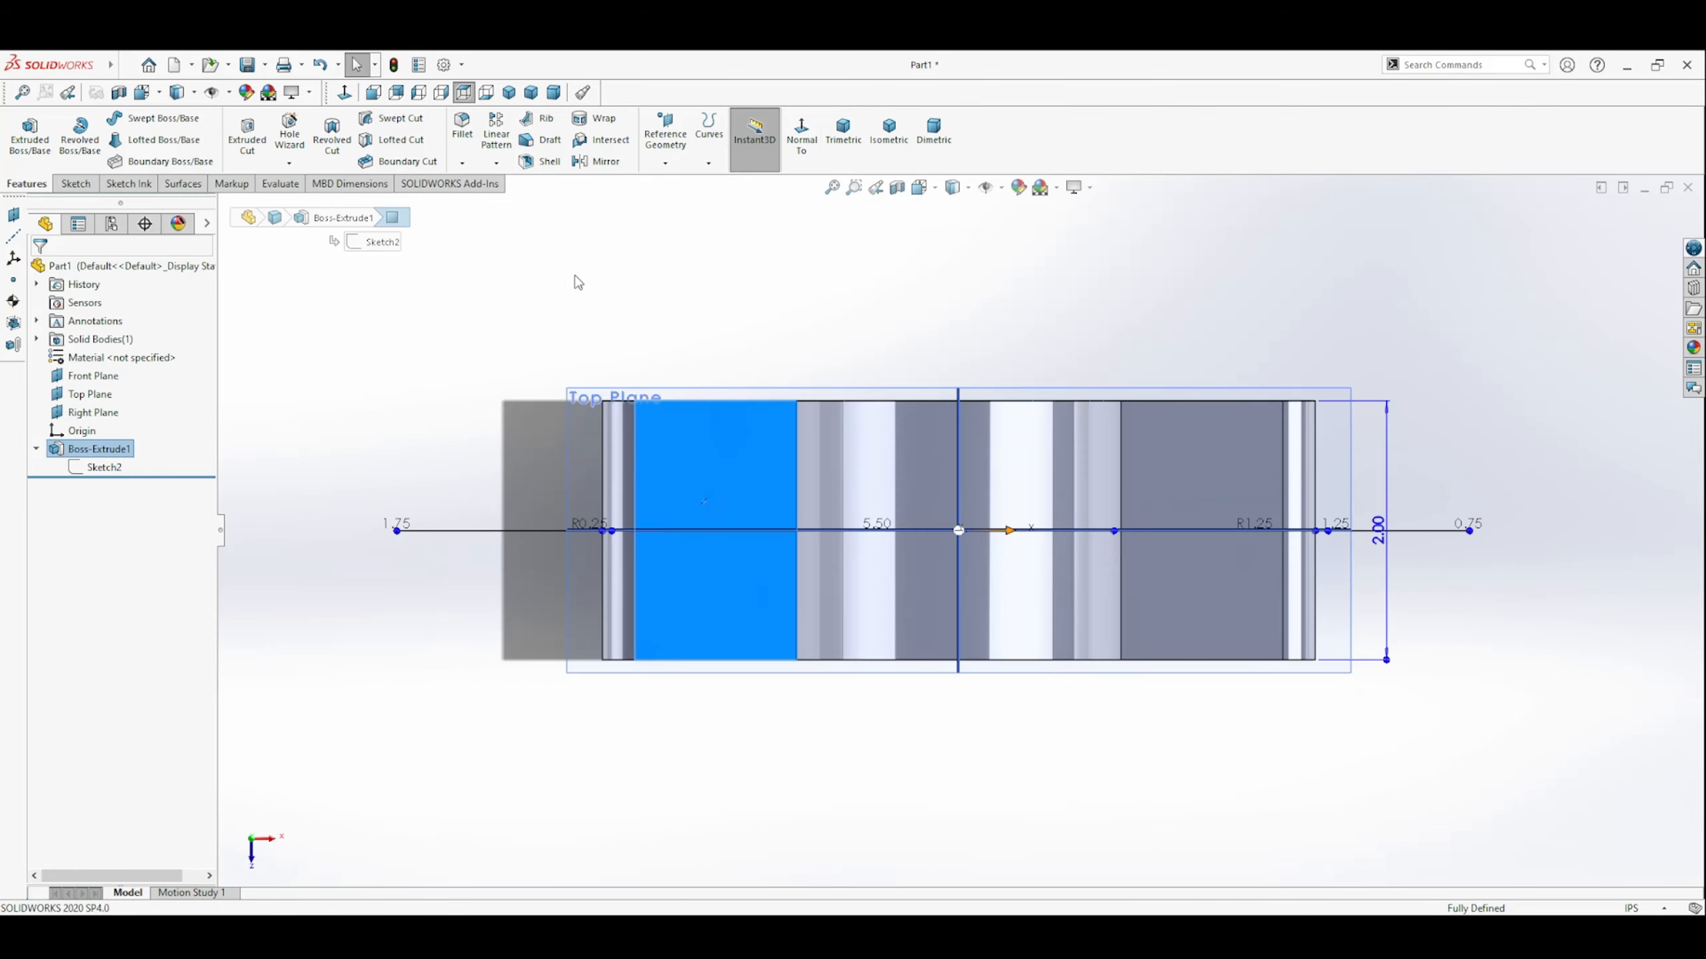
click(585, 363)
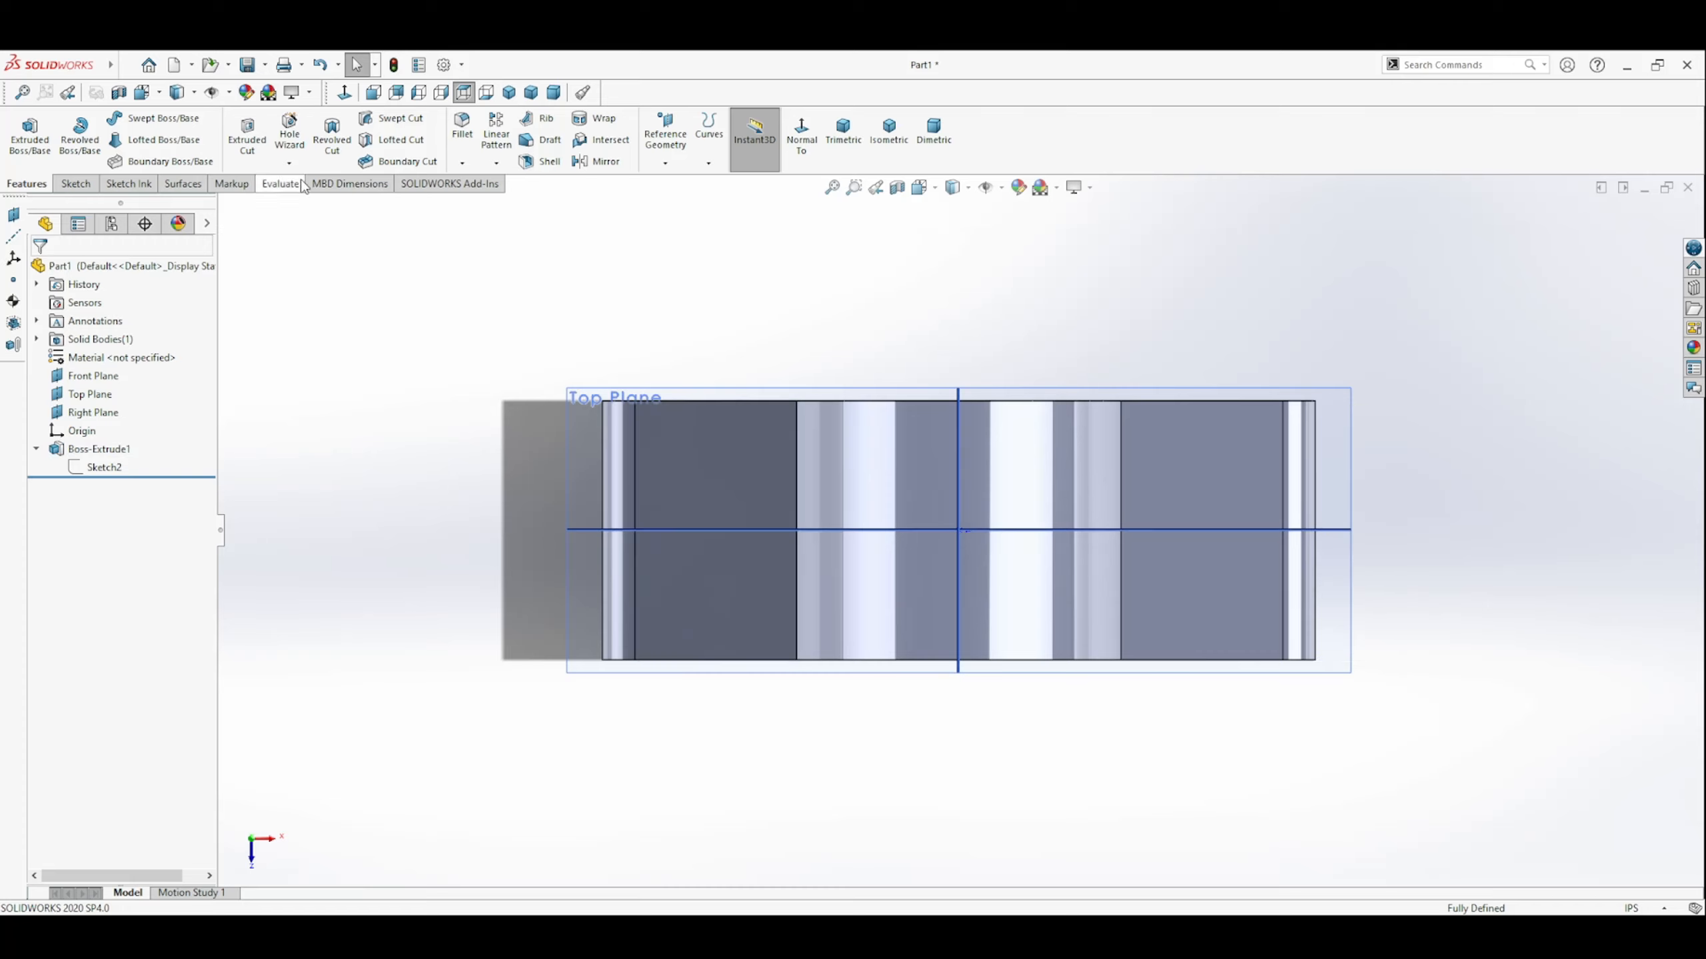
click(284, 131)
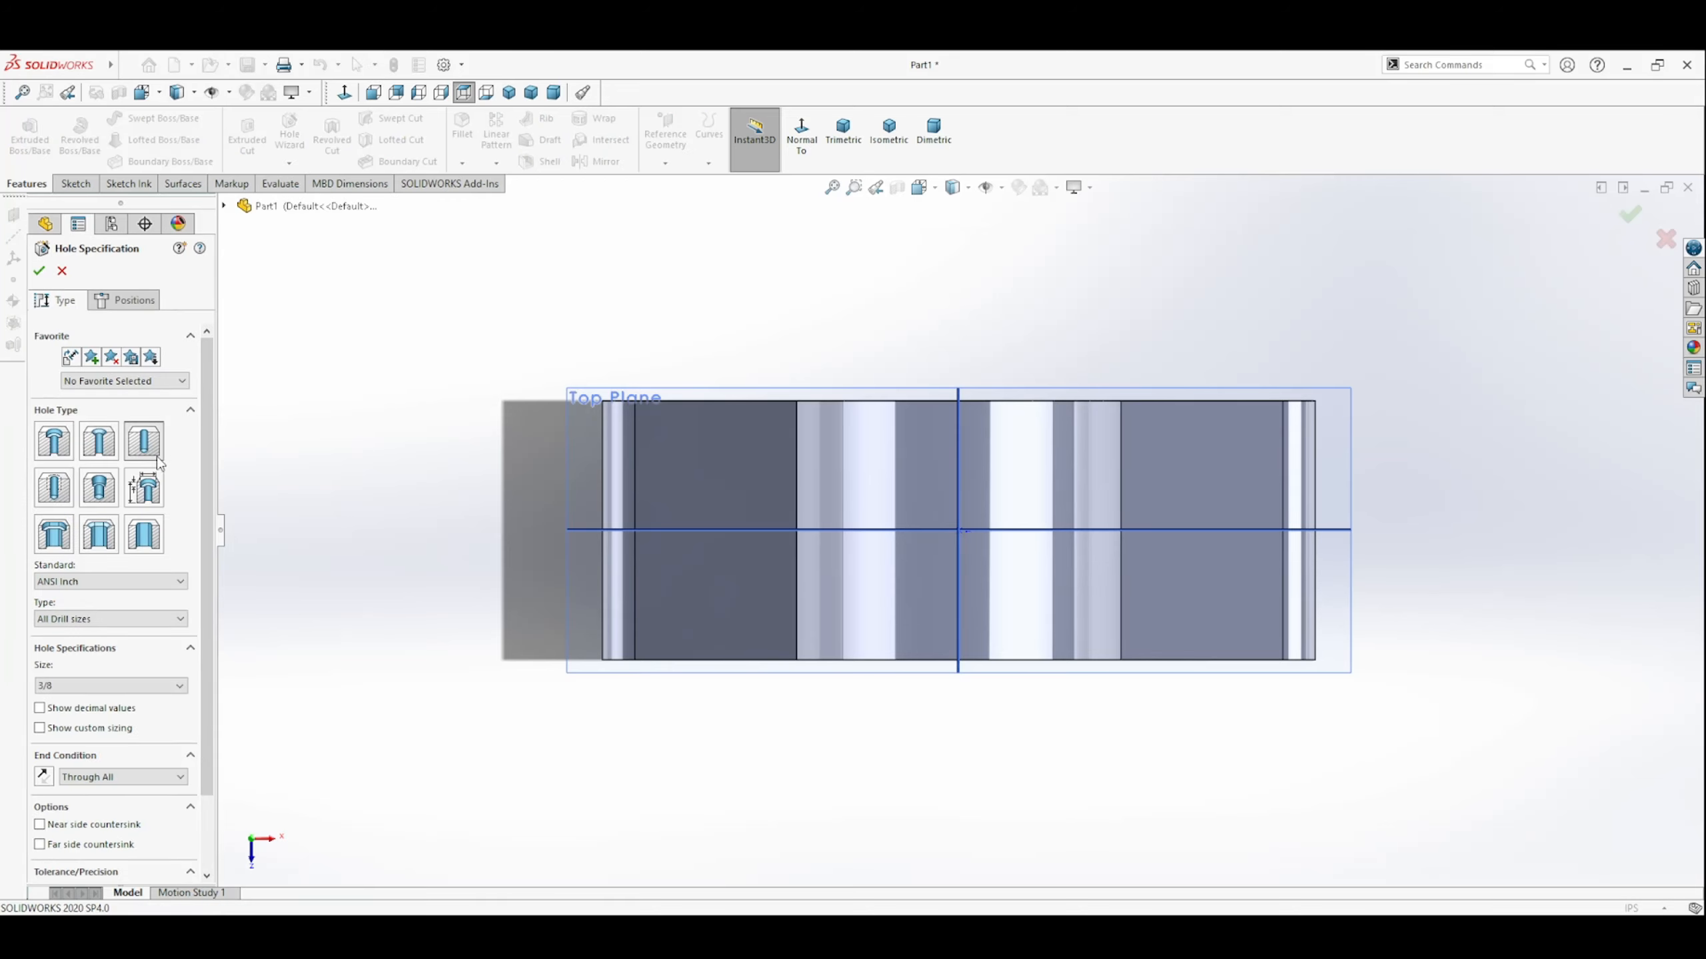
mouse_move(211, 776)
mouse_down()
mouse_move(204, 856)
mouse_move(219, 766)
mouse_up()
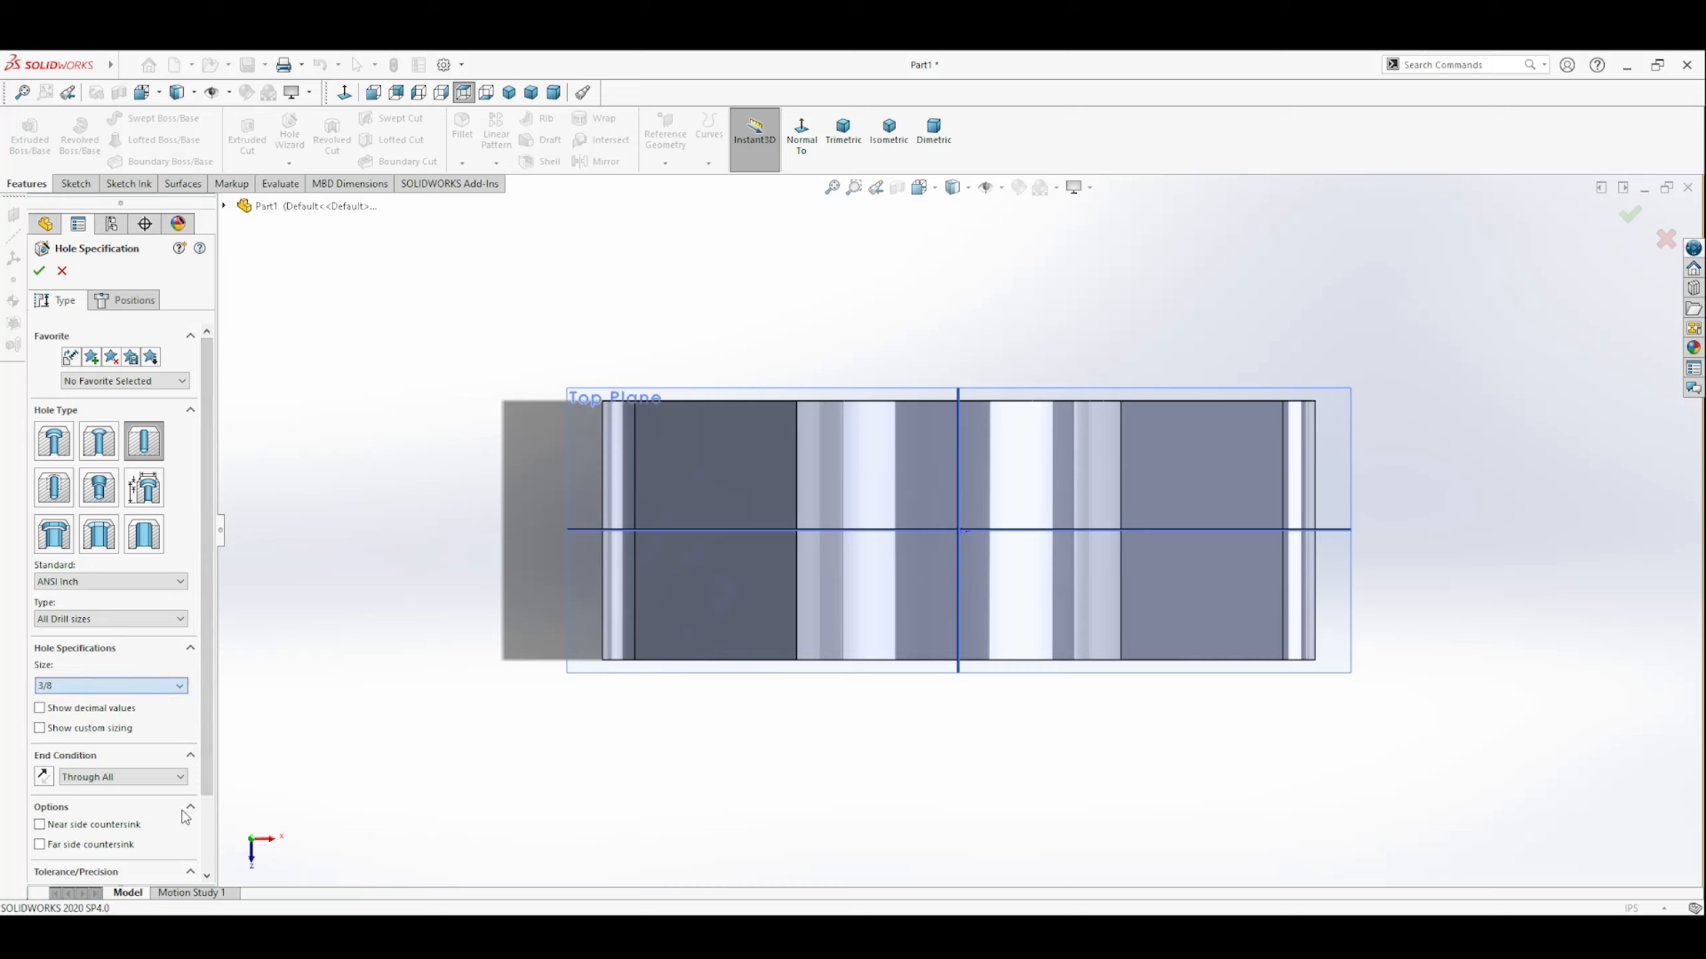
click(72, 754)
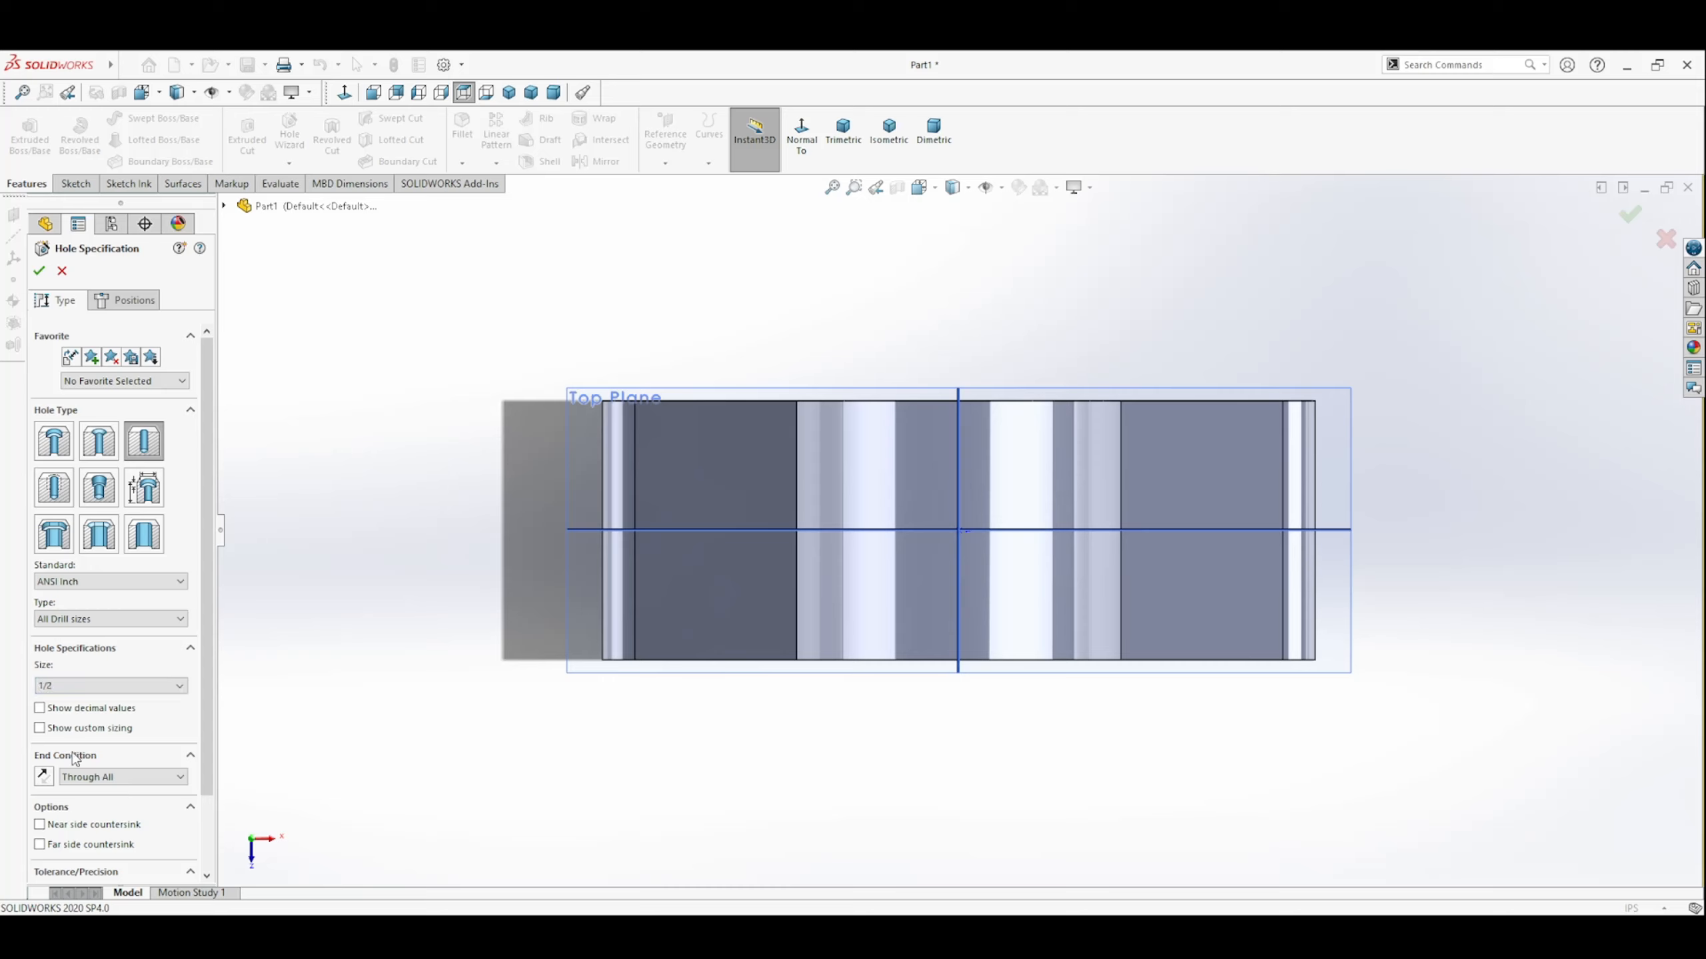
Place the hole on the left base flange's top face, with its centre on the Front Plane line.
click(127, 301)
click(727, 484)
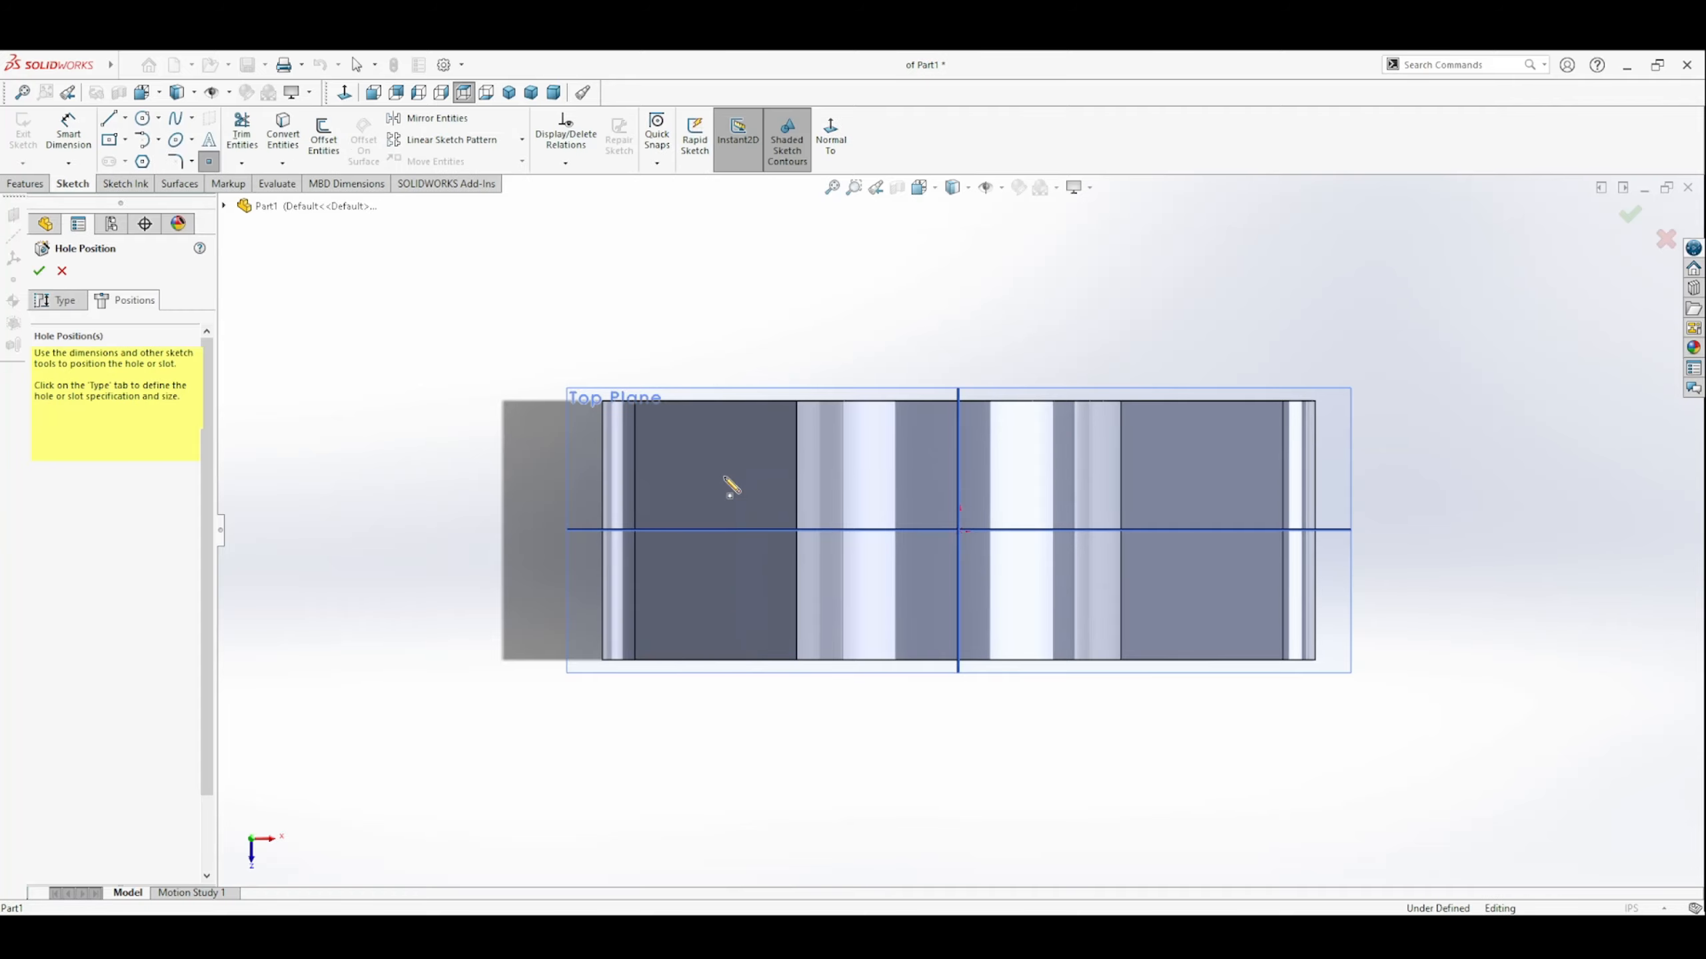
click(722, 530)
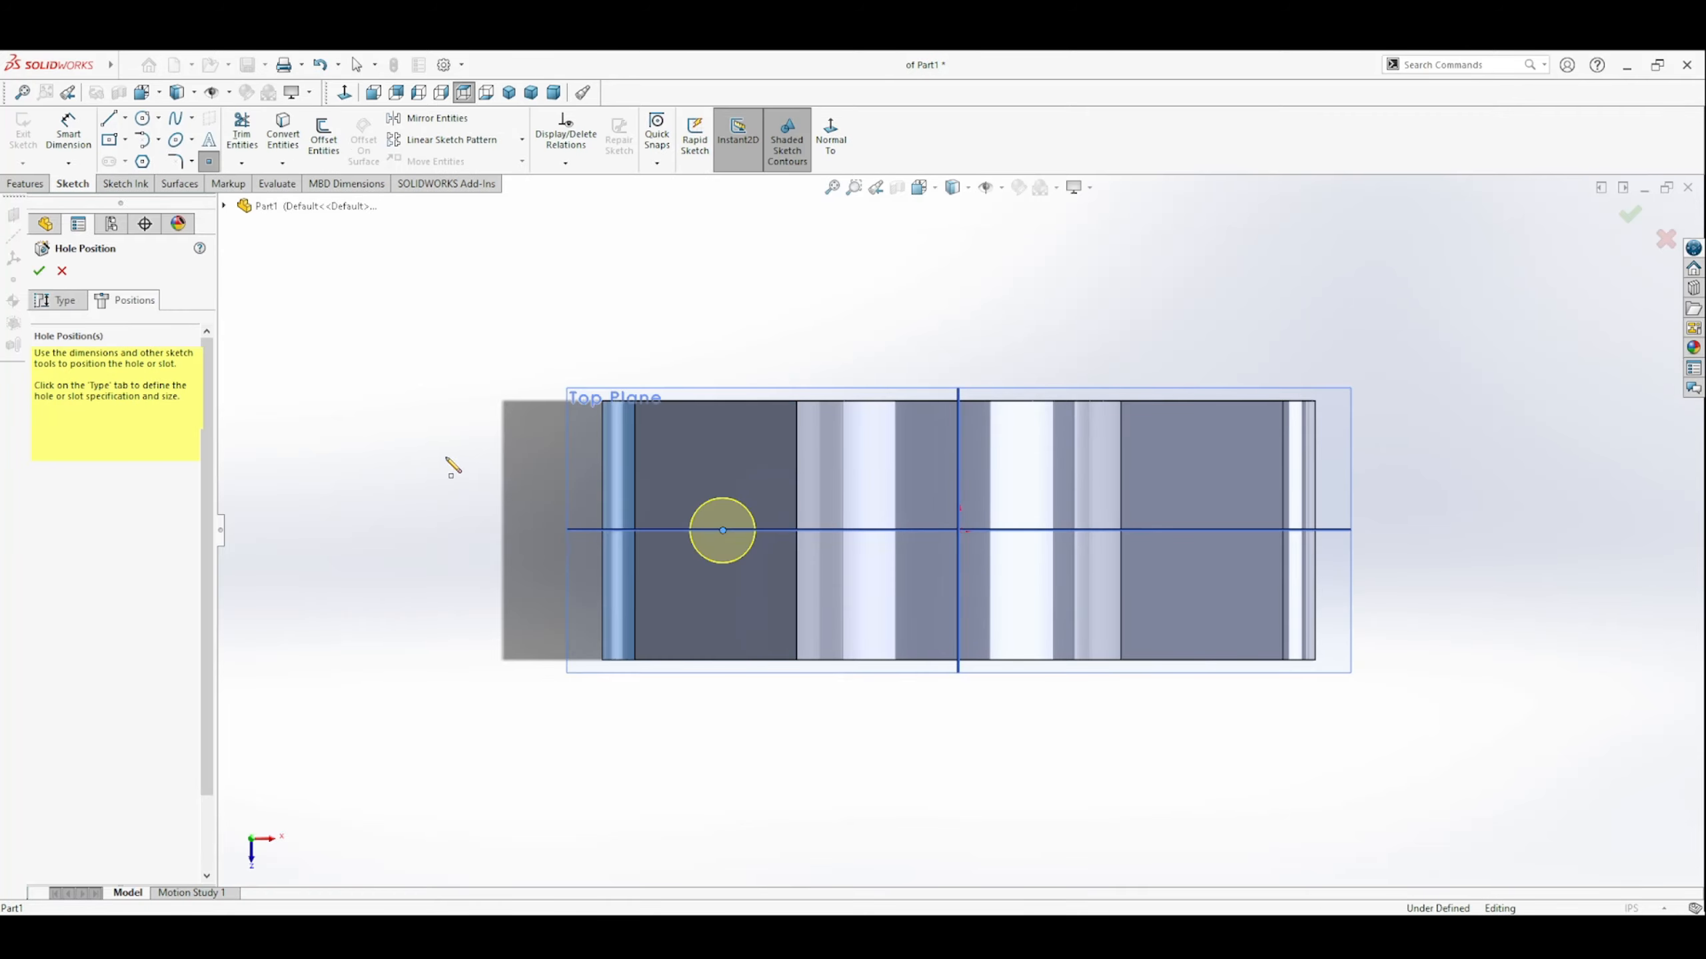
key(Escape)
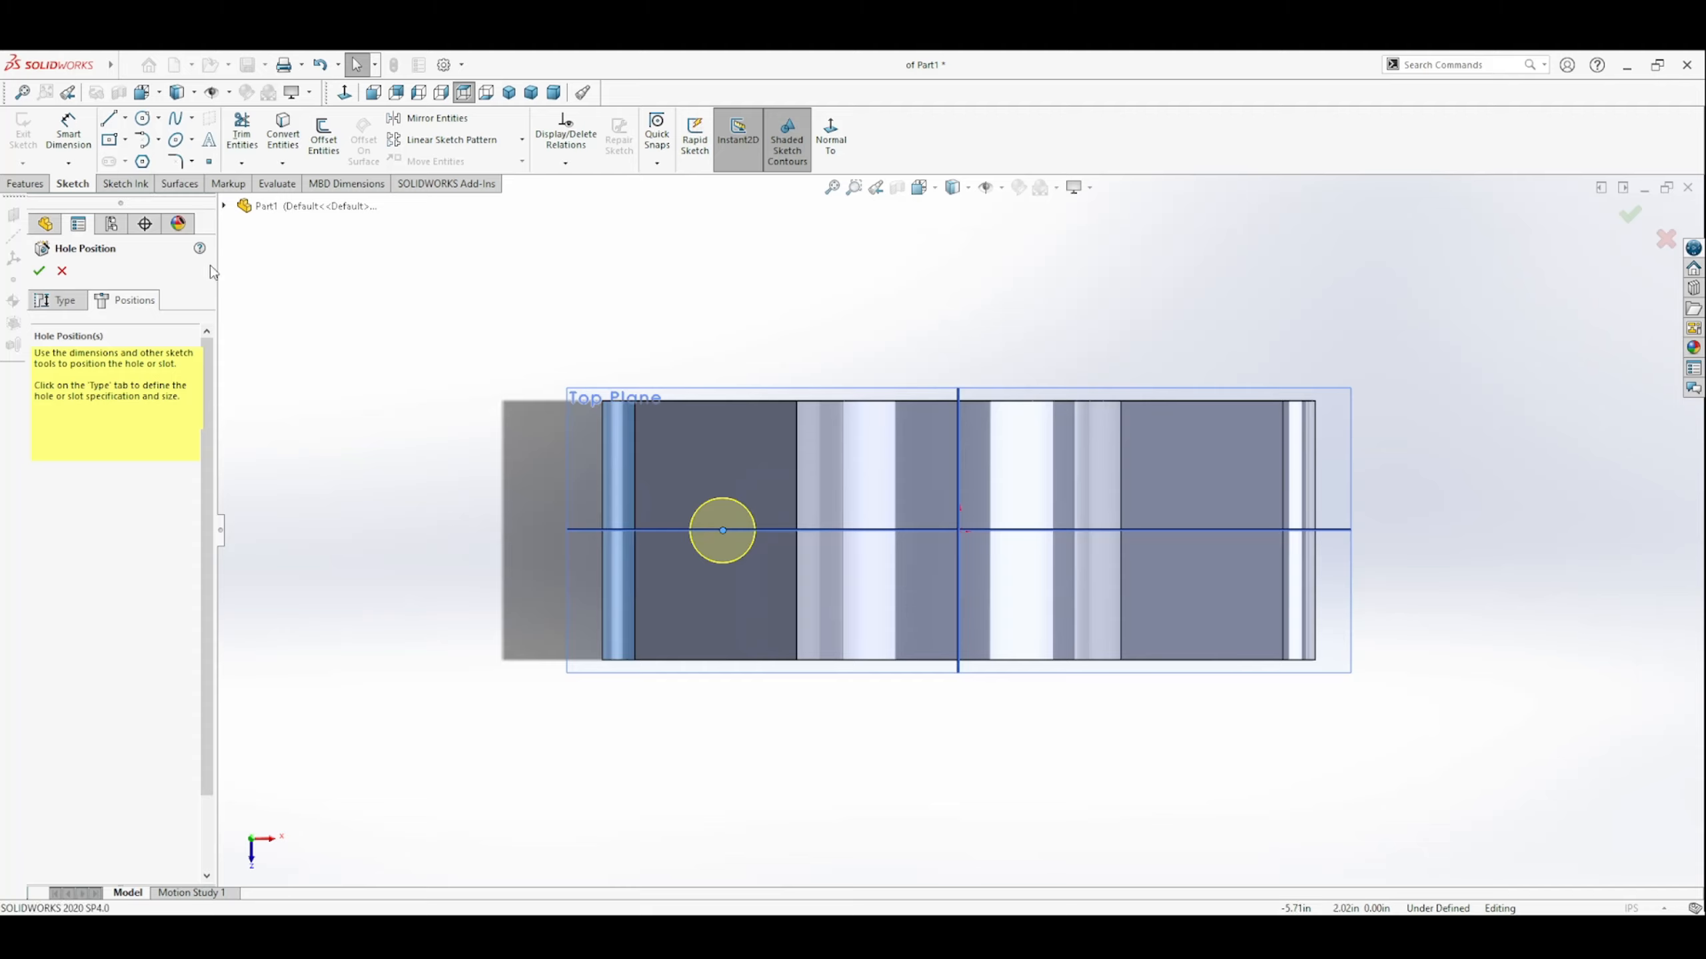
Dimension the hole's centre 0.75 in from the base's left edge with an equation-driven value and finish the hole.
click(91, 153)
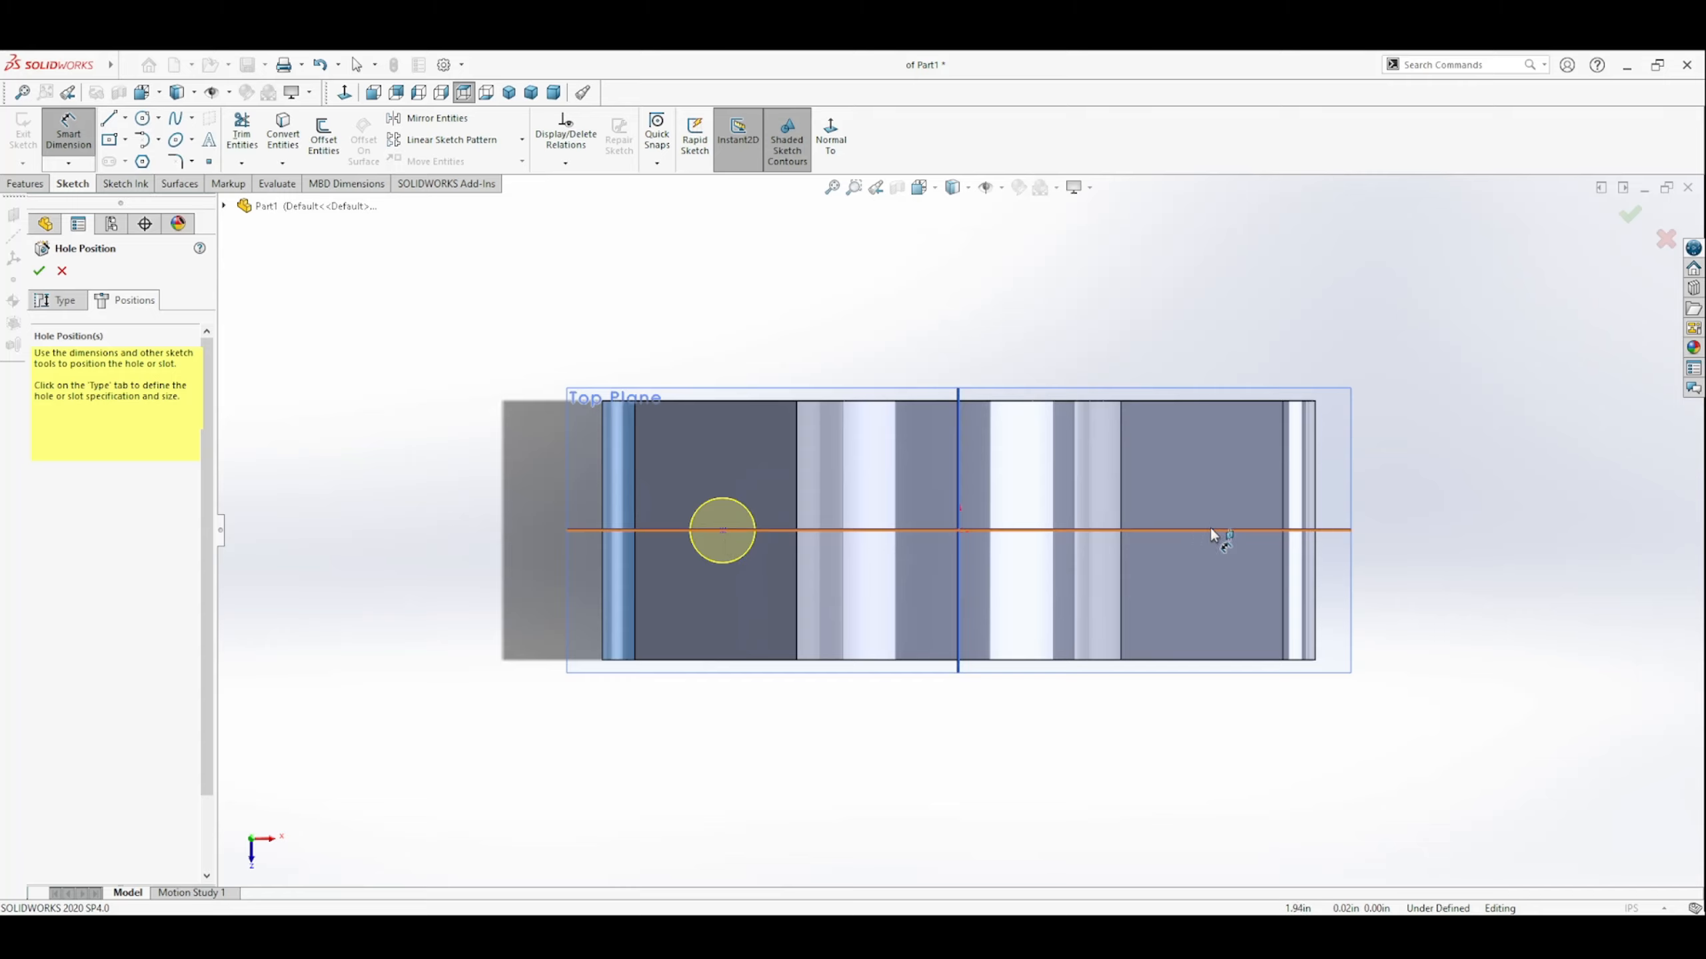
click(723, 531)
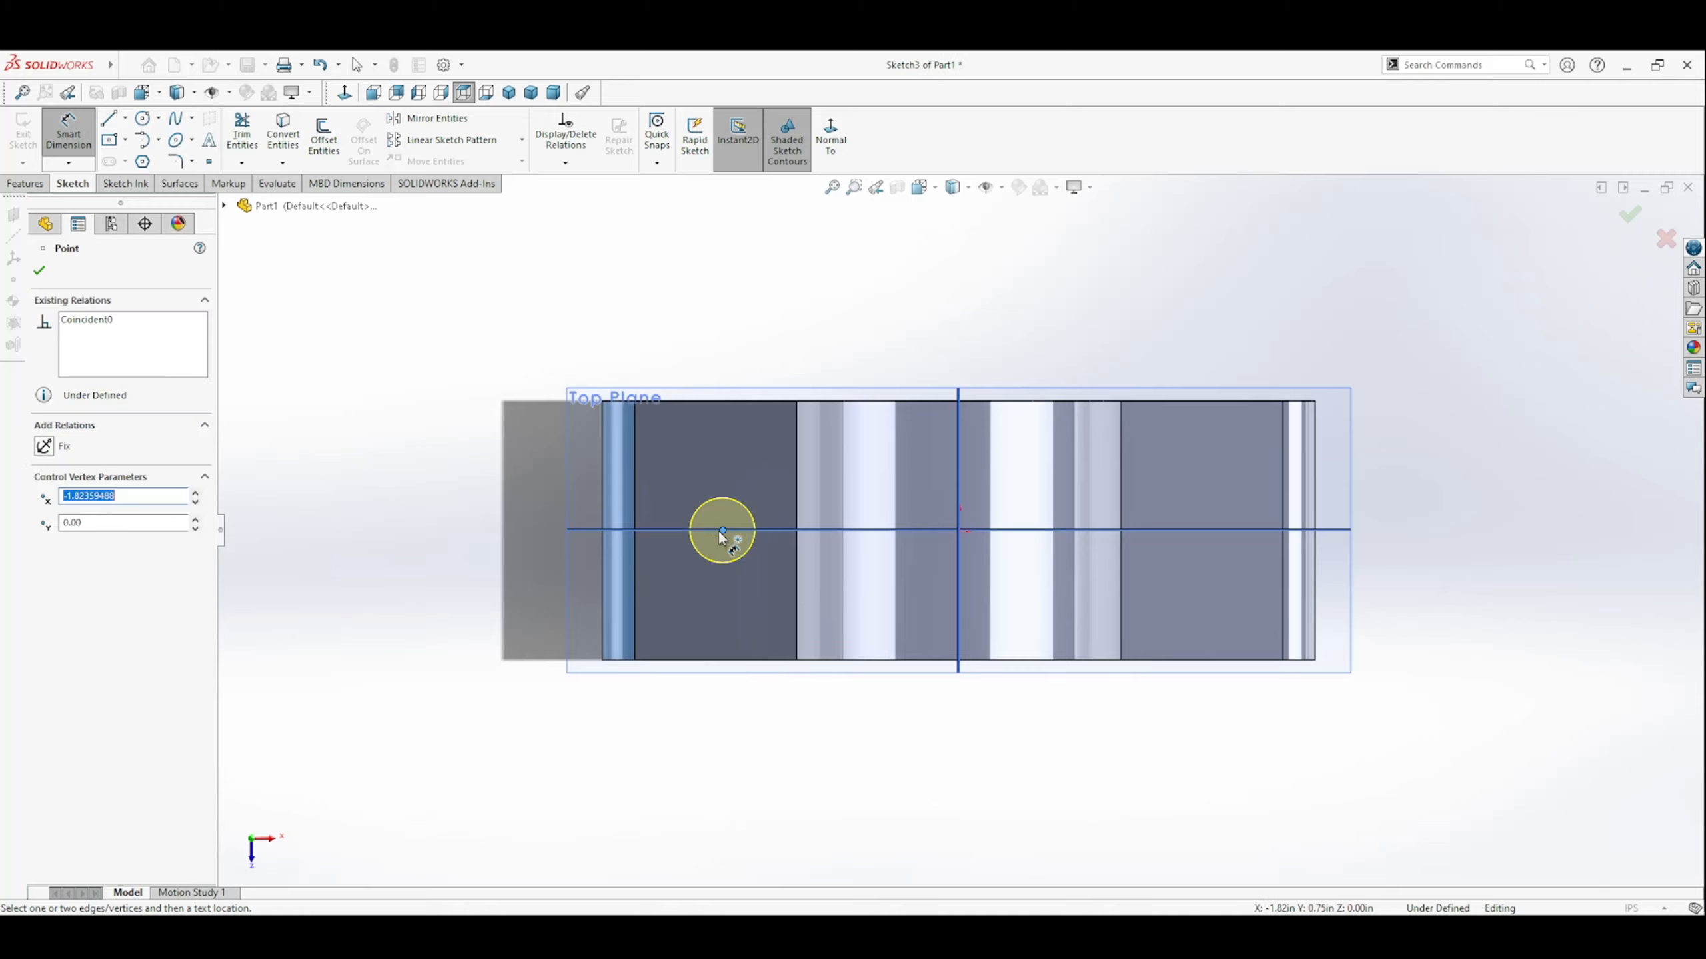
click(603, 584)
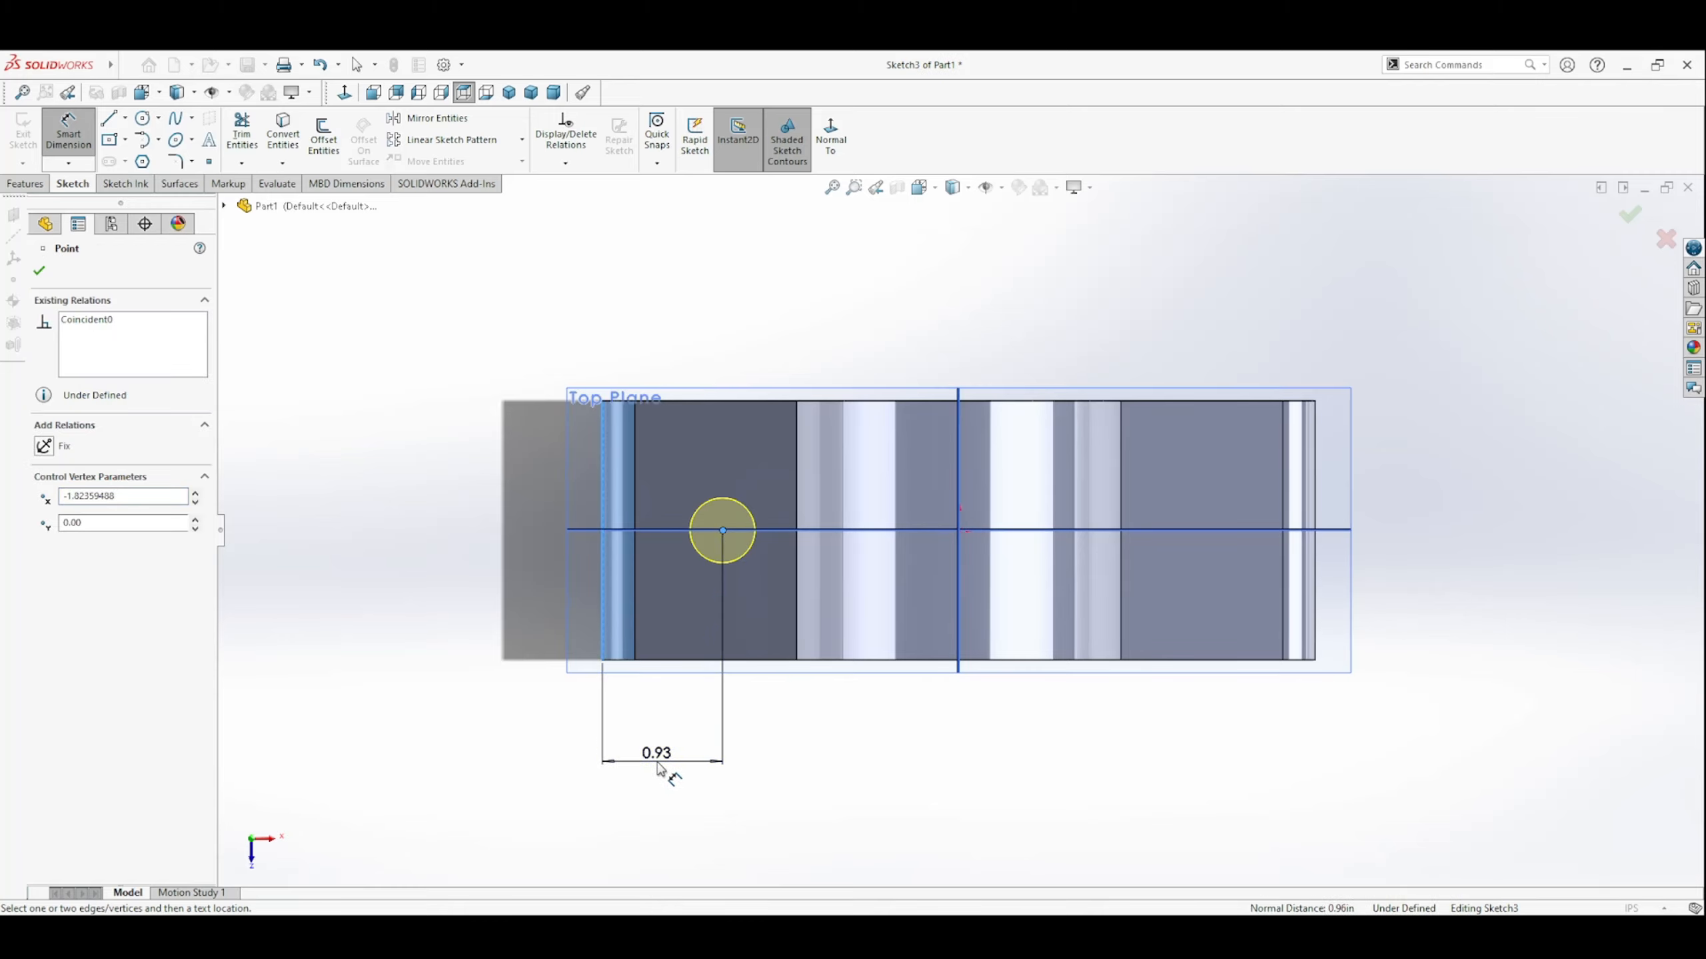
click(659, 770)
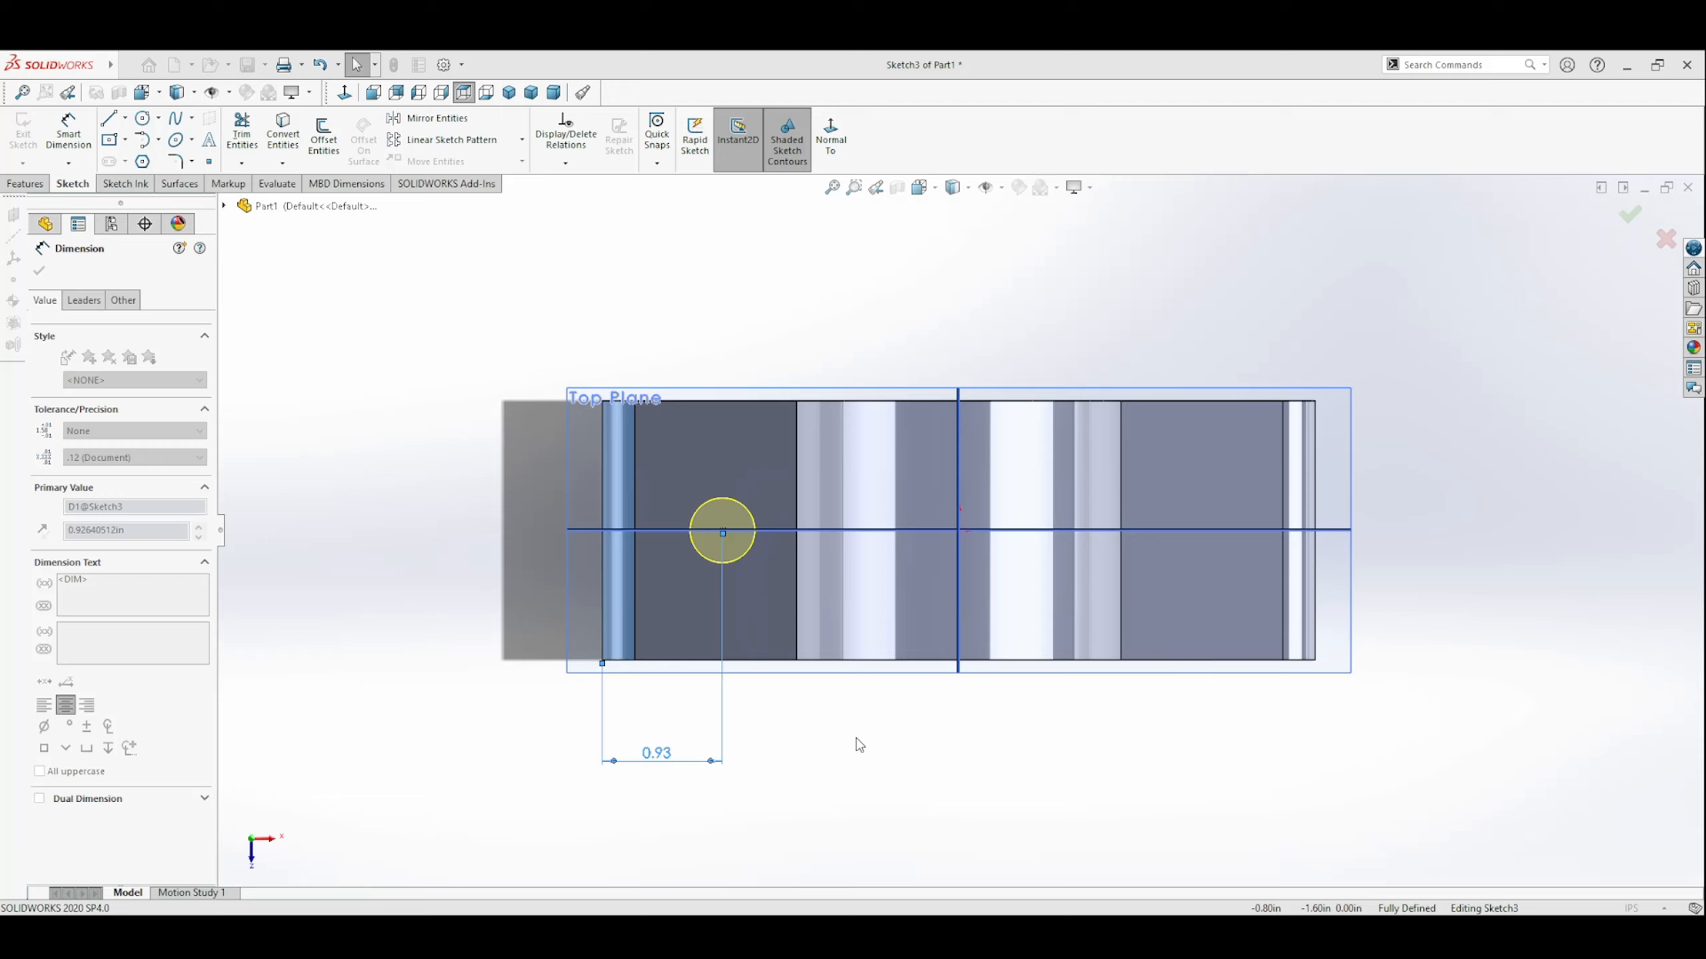
key(Return)
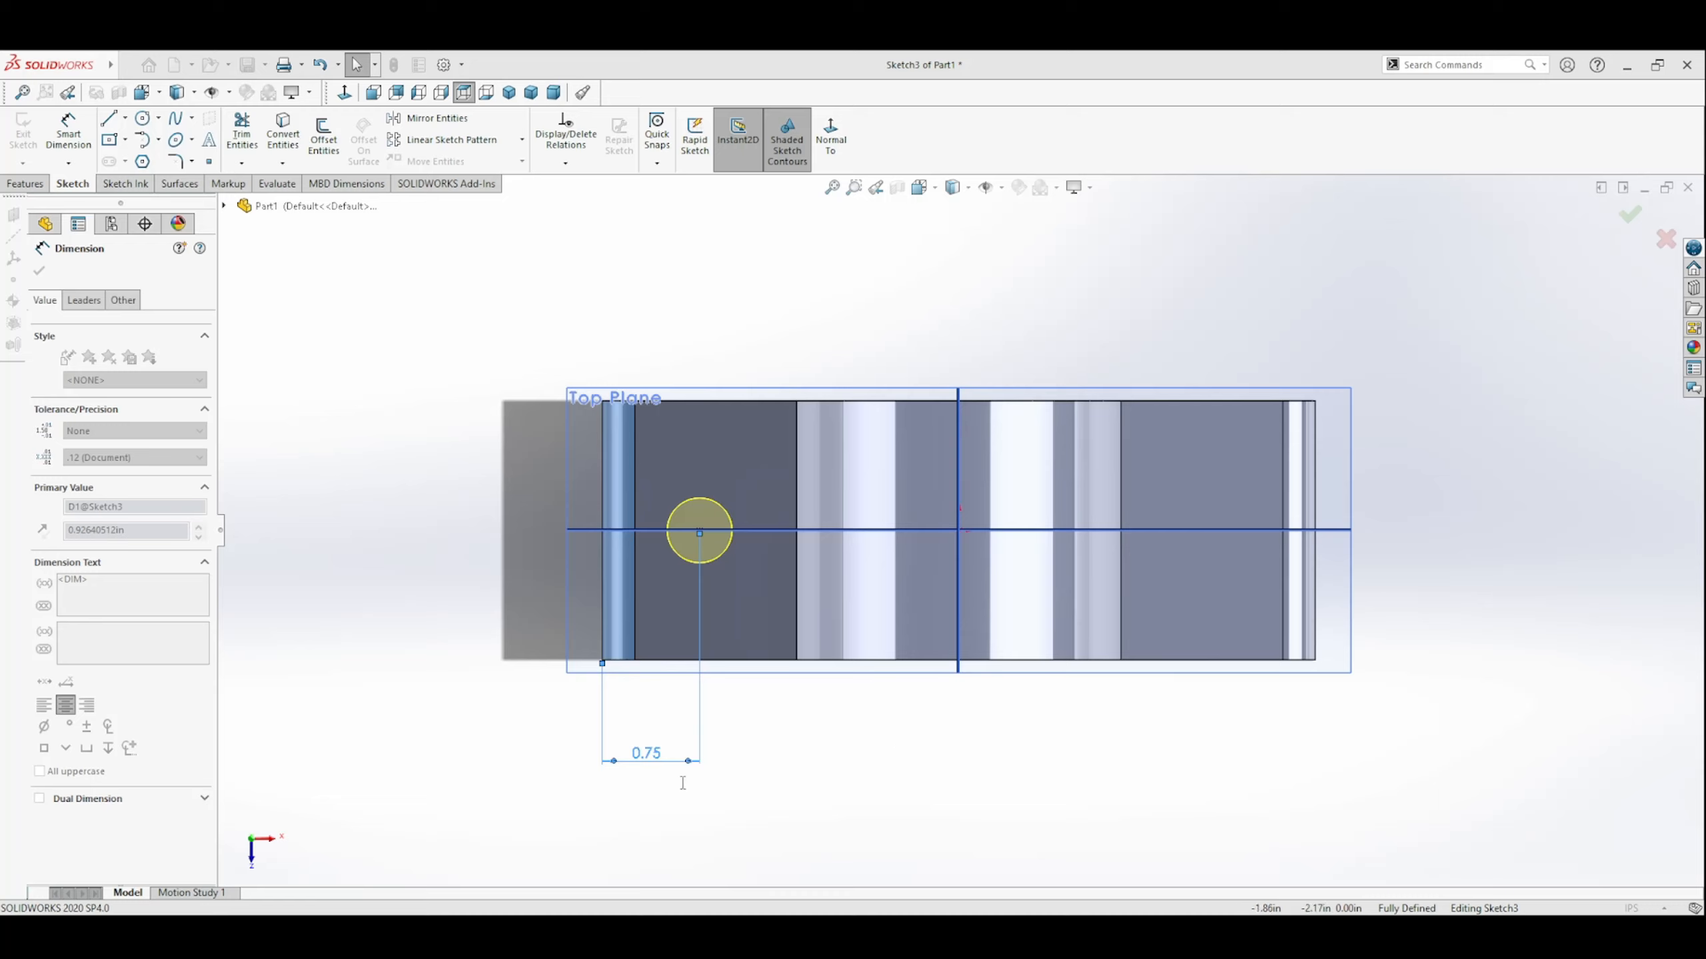
click(598, 759)
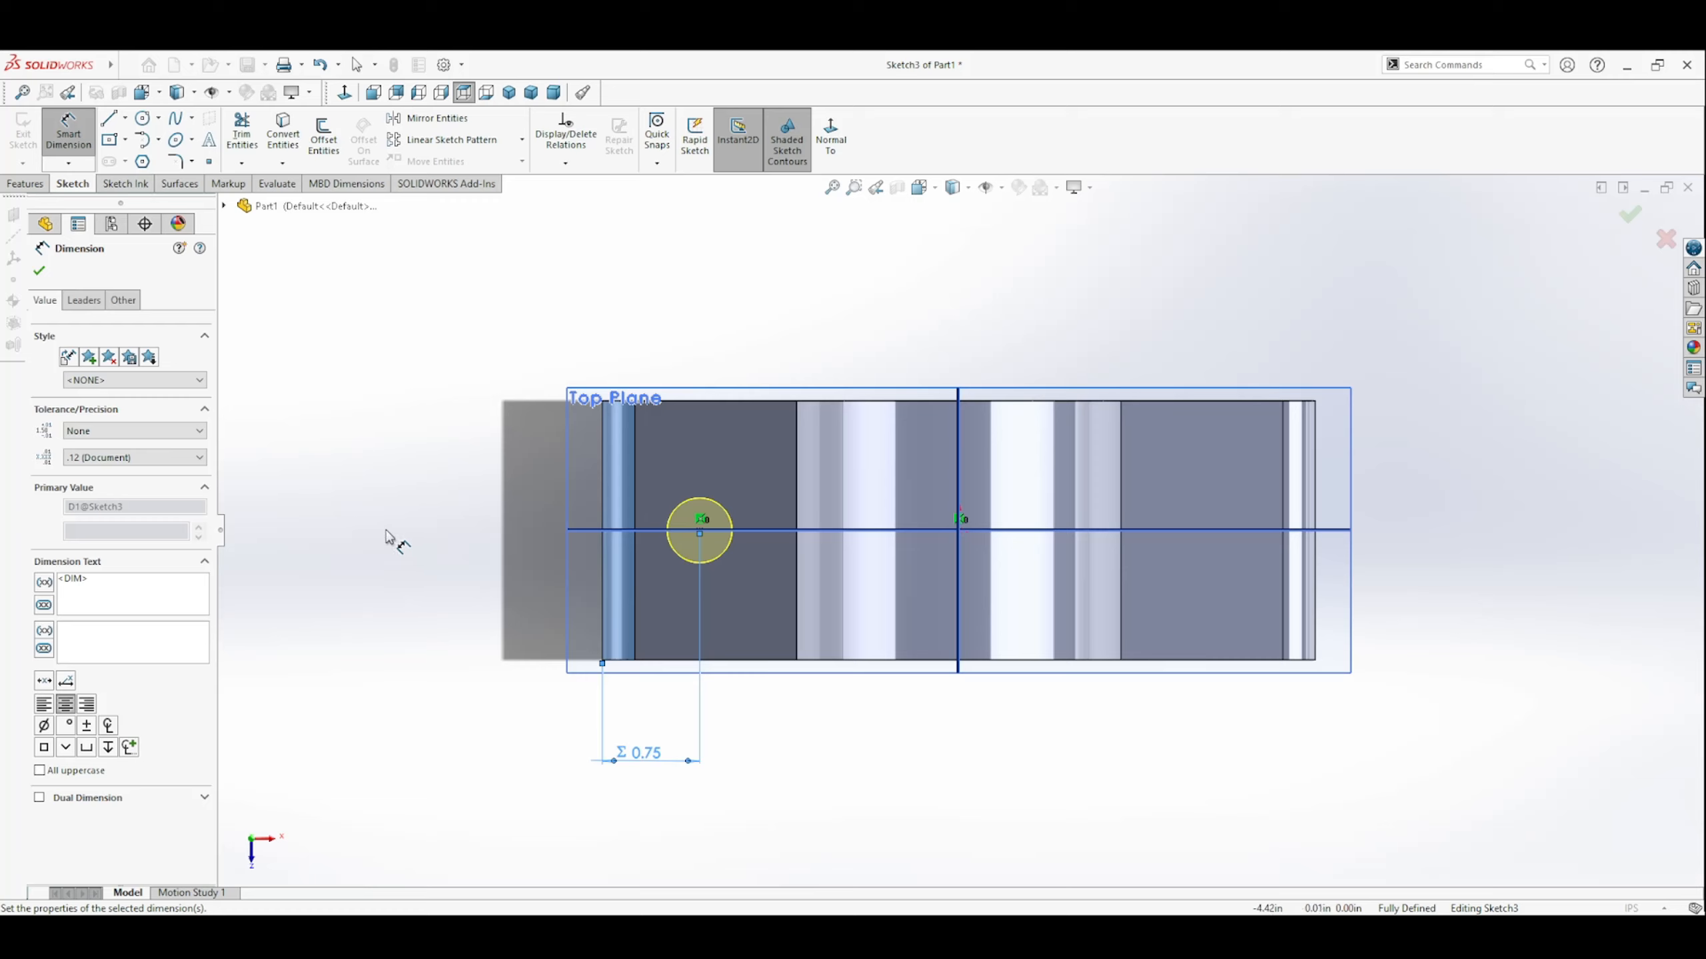
click(39, 270)
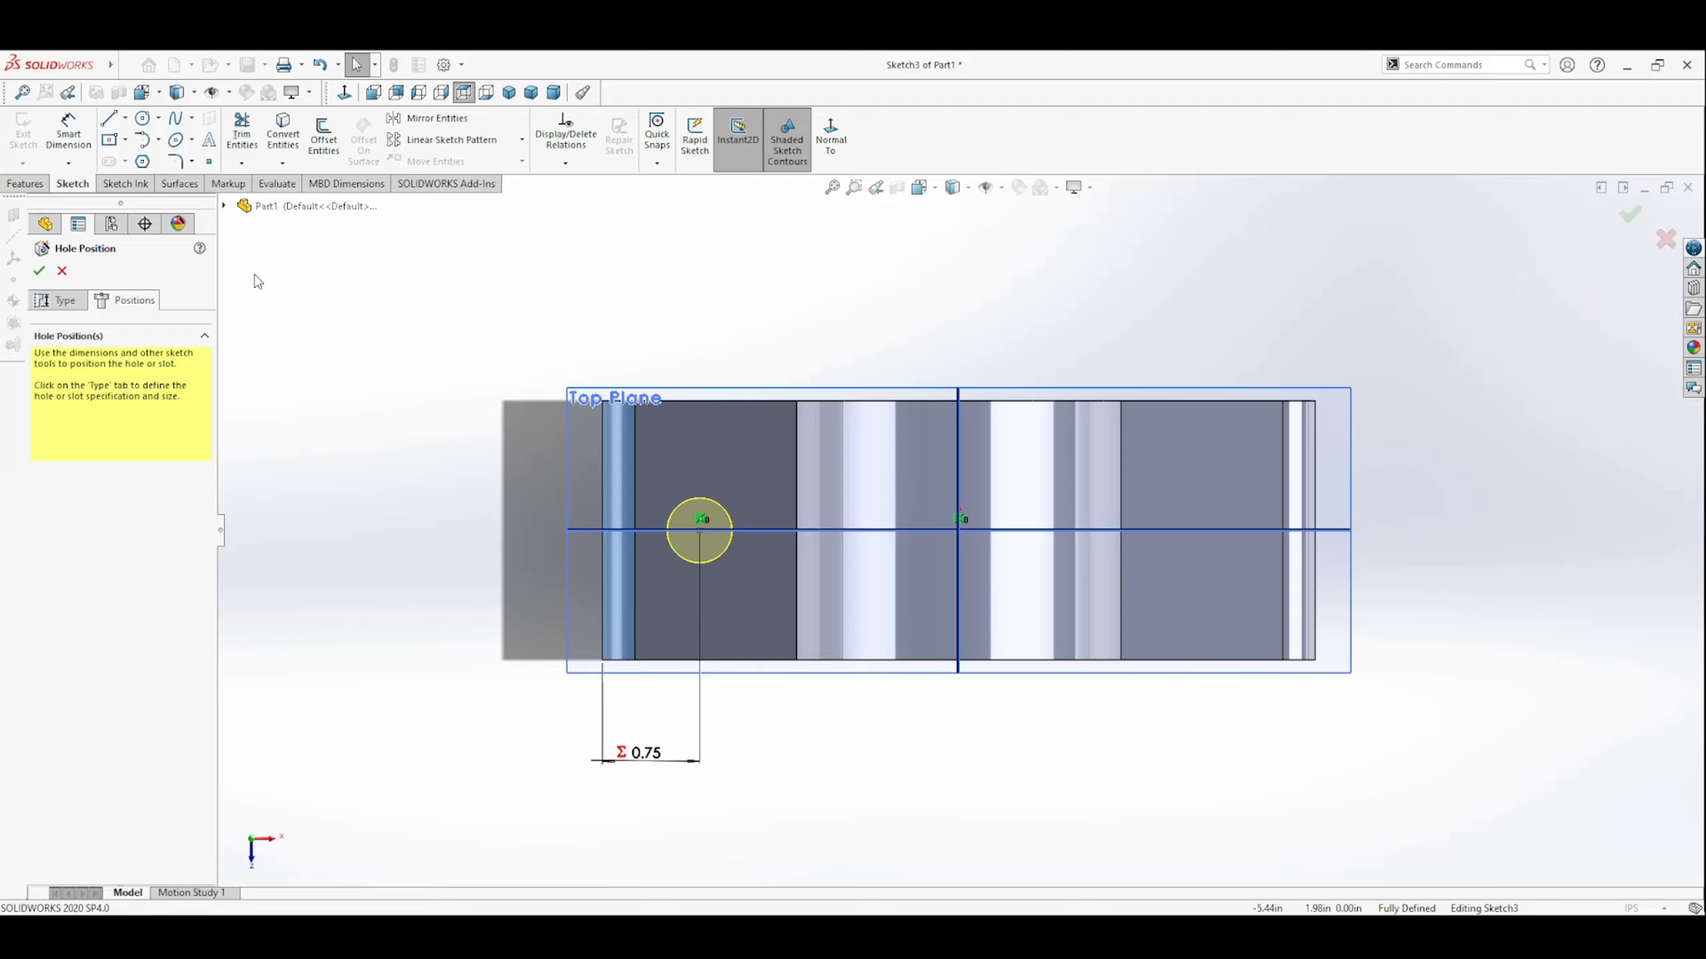
click(39, 270)
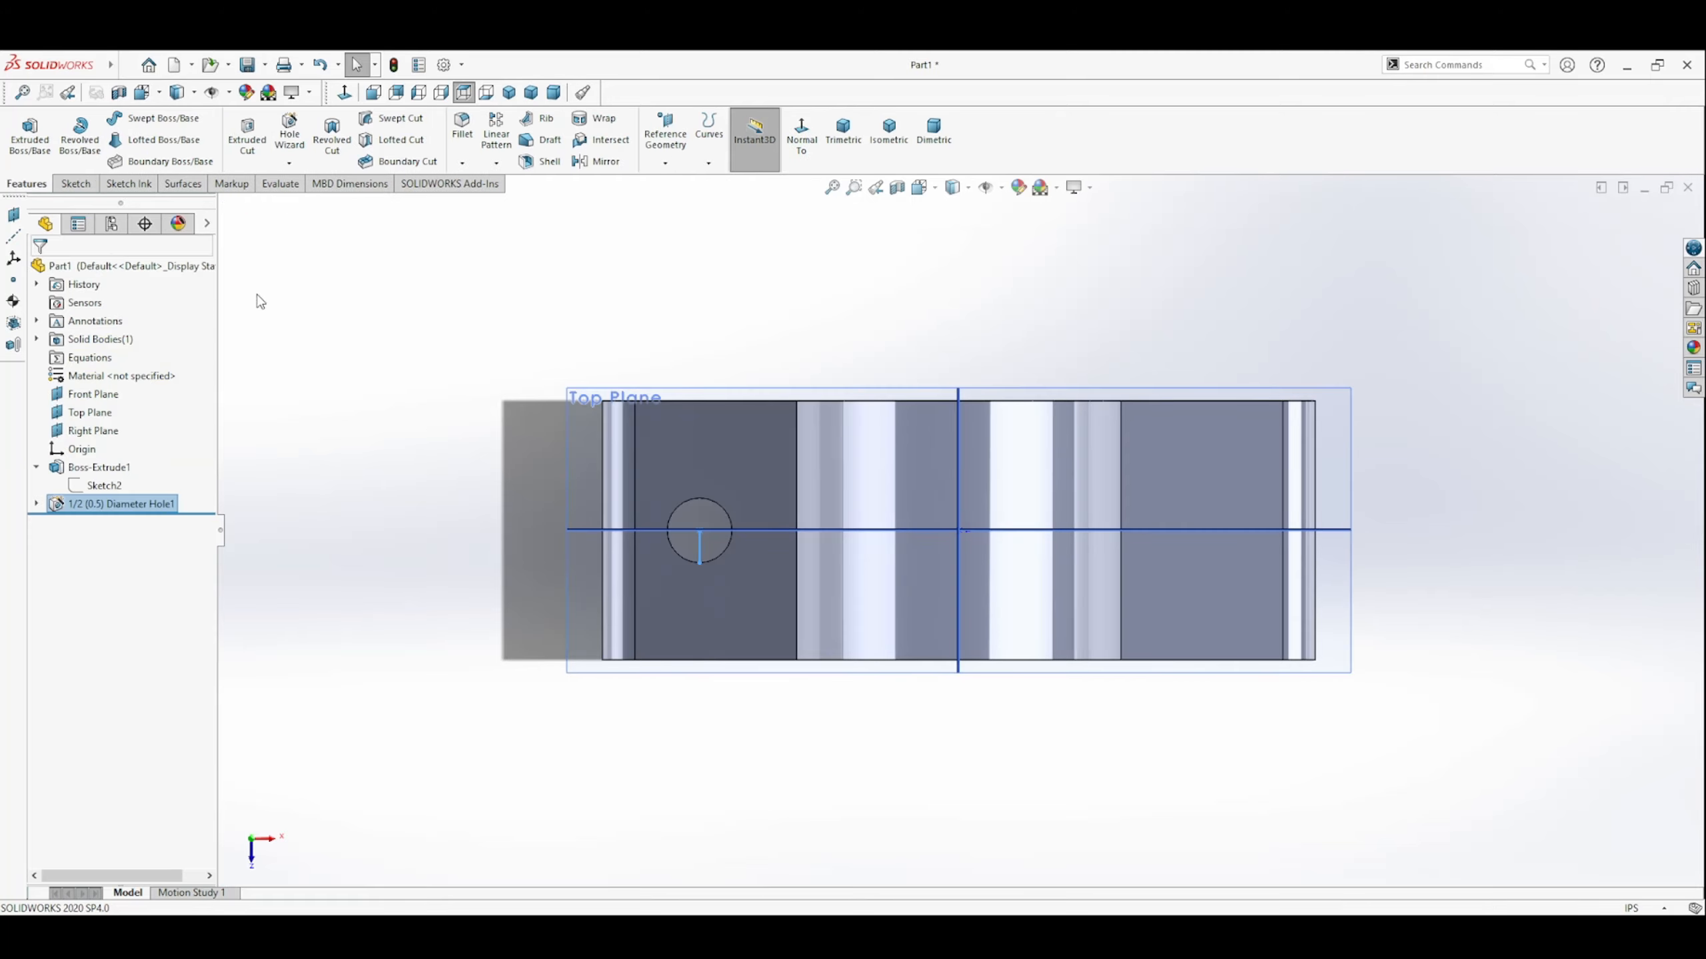
Mirror the 1/2 in hole about the Right Plane onto the opposite base flange.
middle_drag(852, 488, 735, 400)
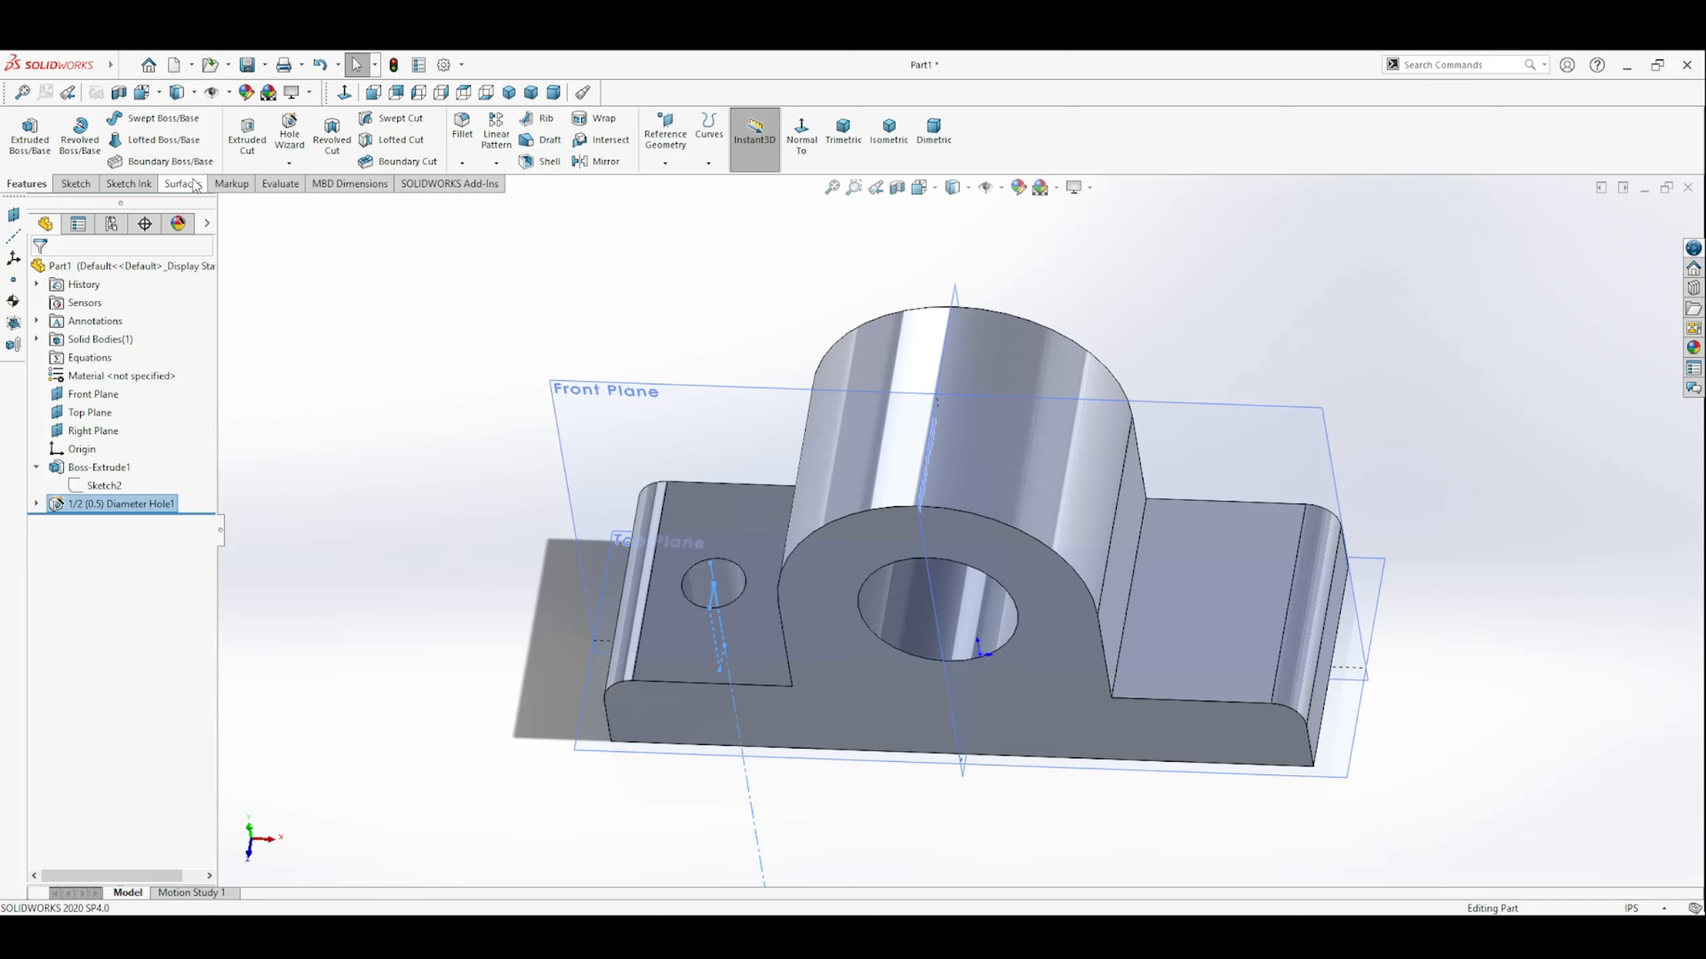
click(600, 162)
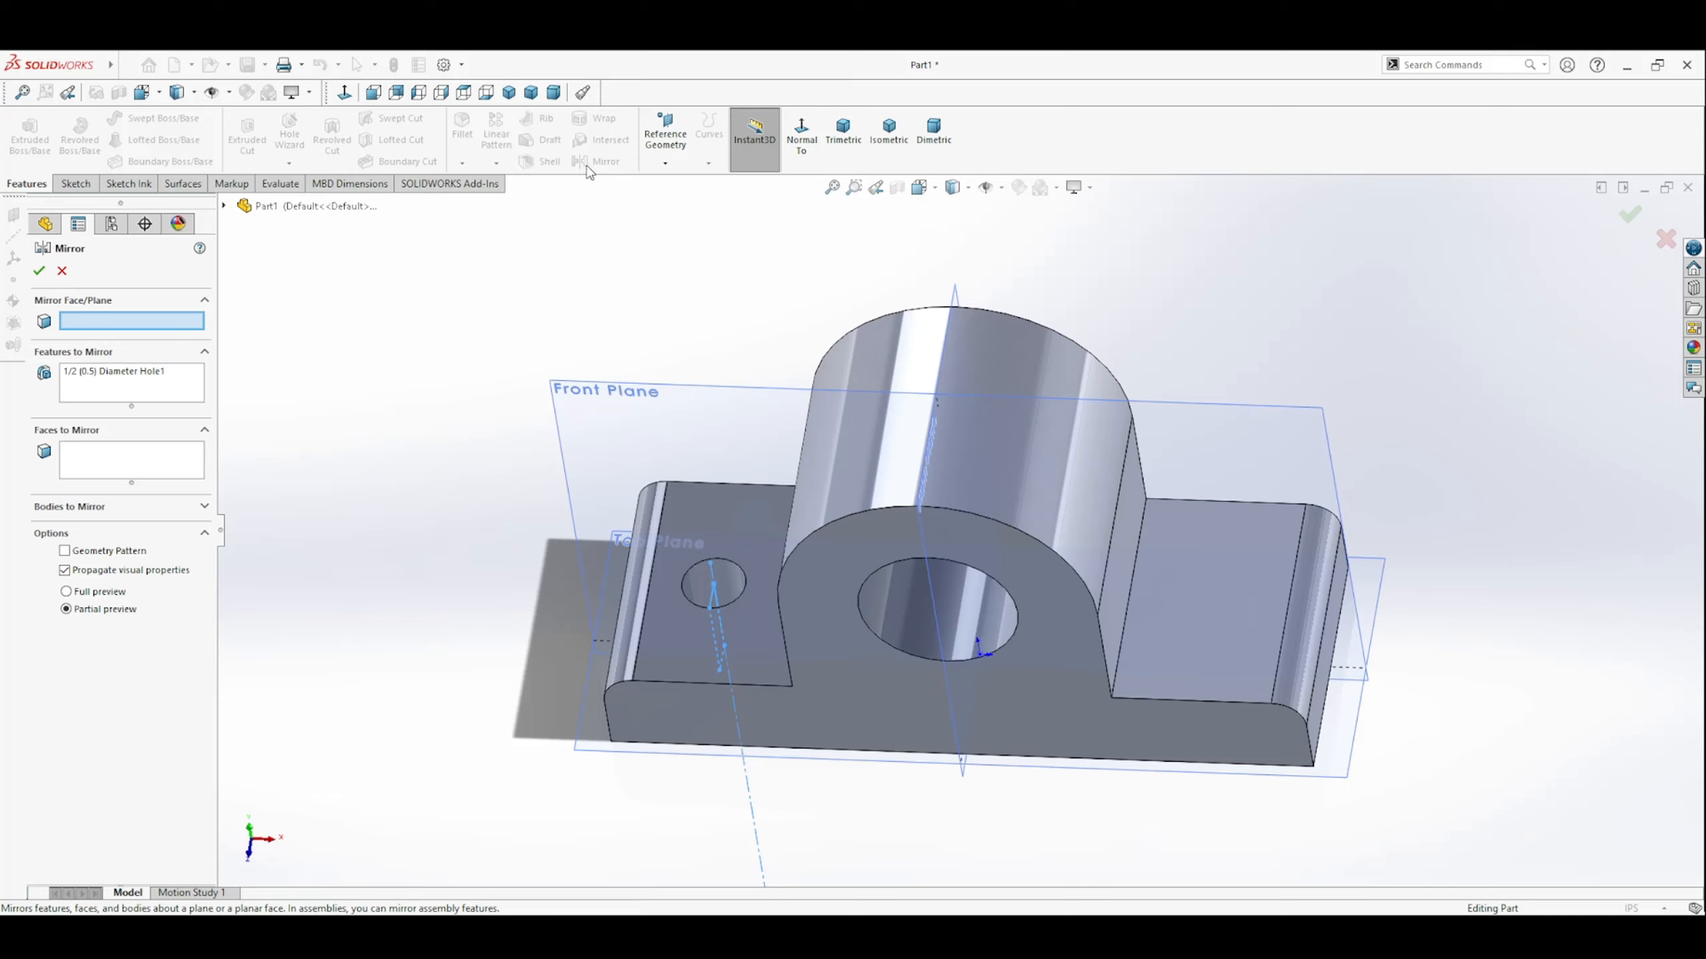
middle_drag(941, 512, 853, 478)
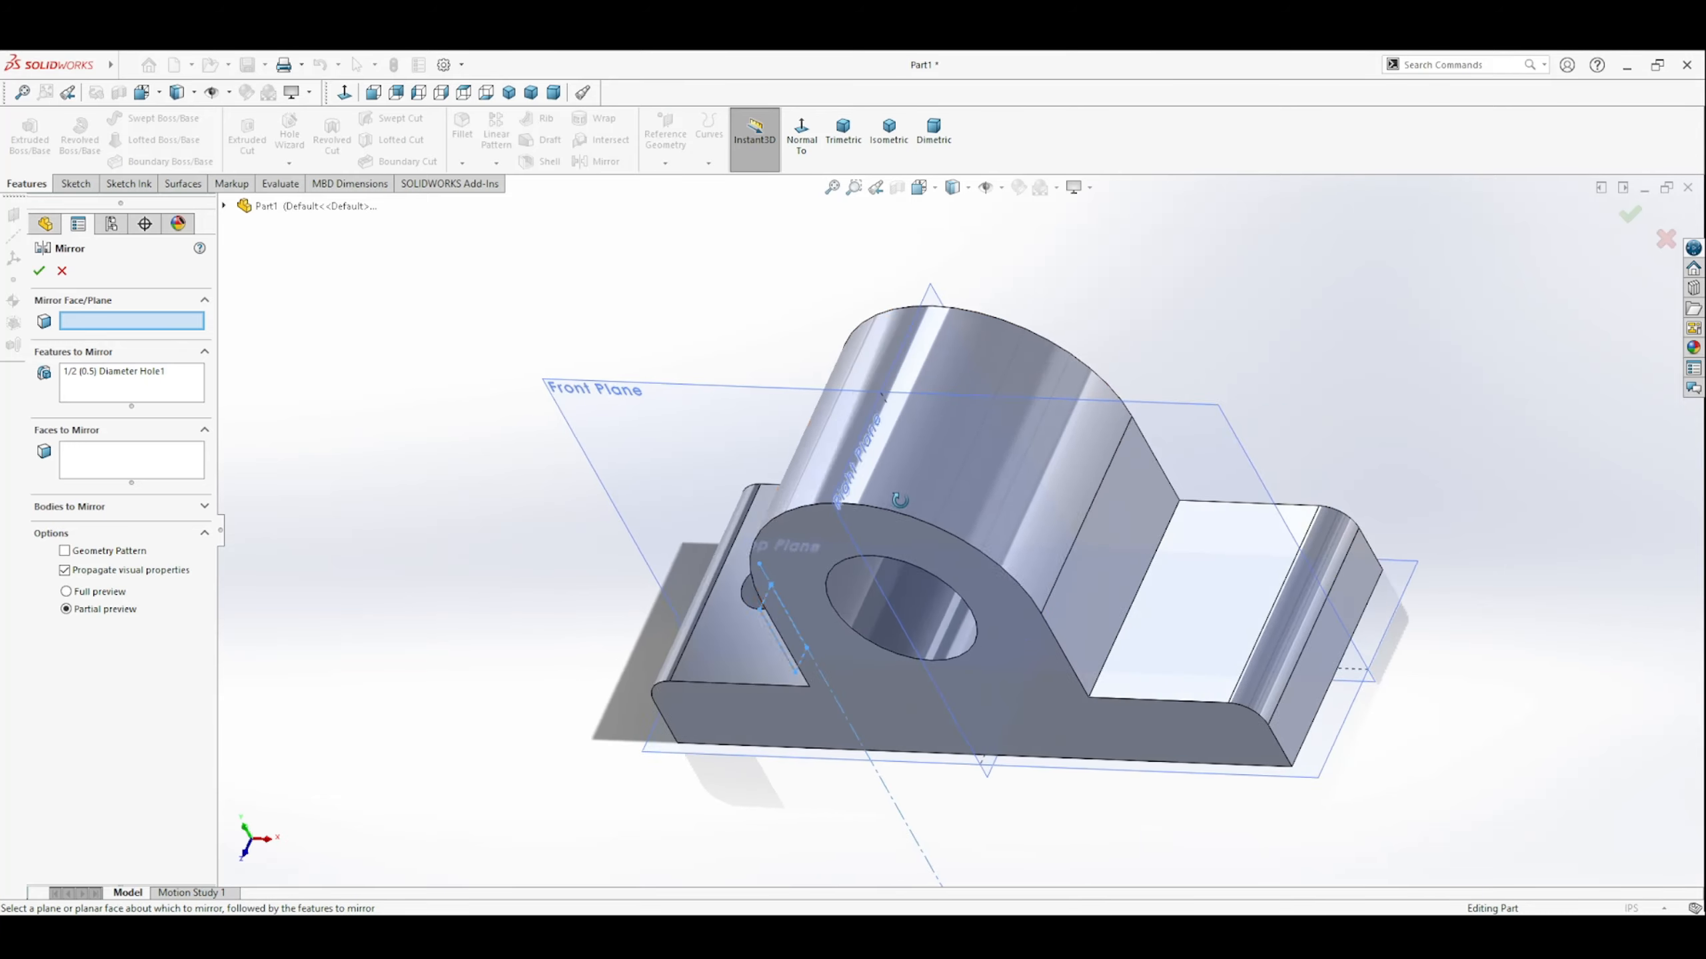
click(847, 474)
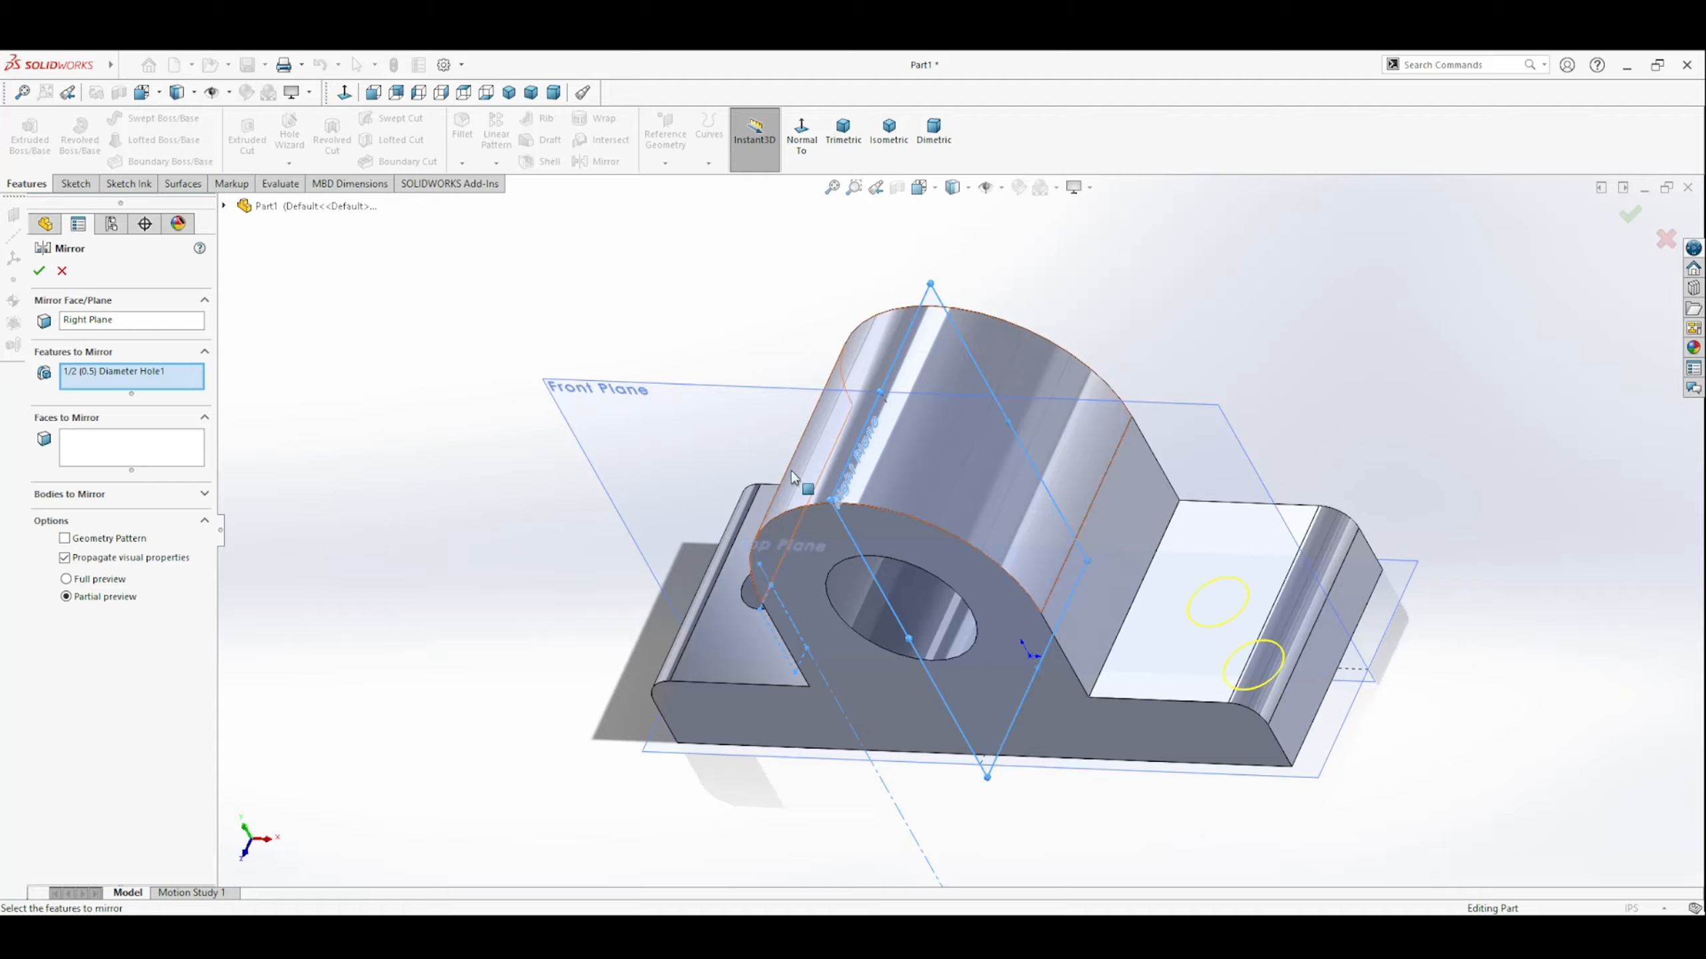
click(39, 272)
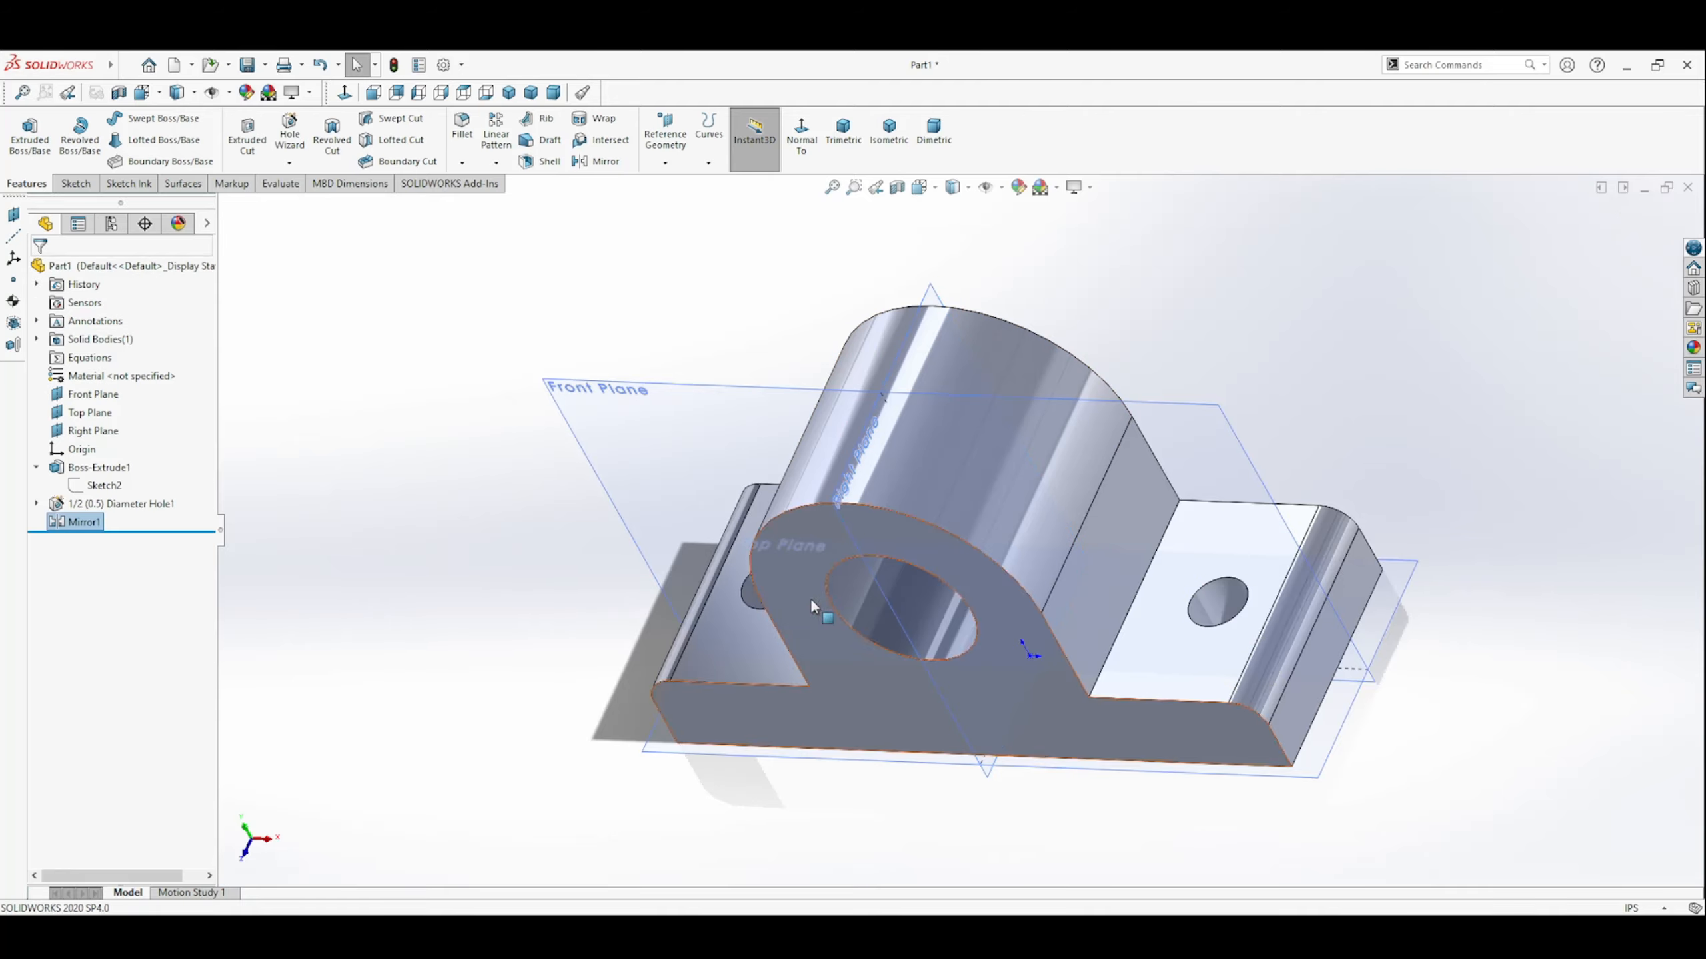
middle_drag(810, 596, 849, 638)
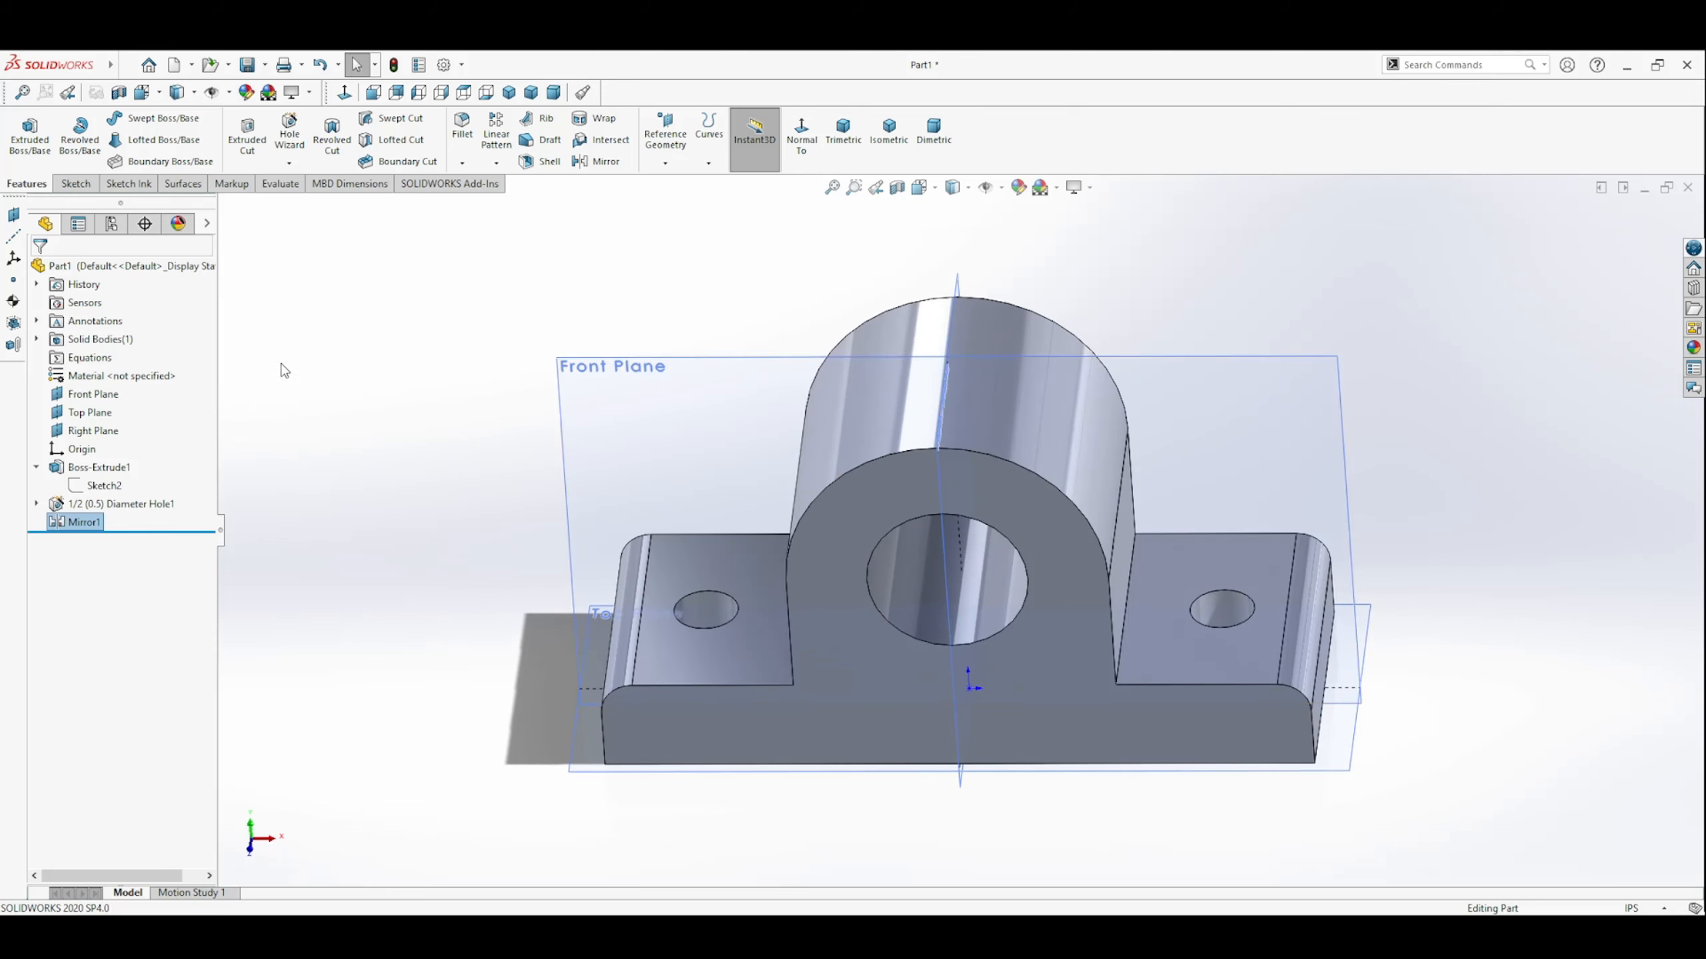
Place a DimXpert location dimension between the two mounting holes to check their spacing, and delete it.
click(67, 185)
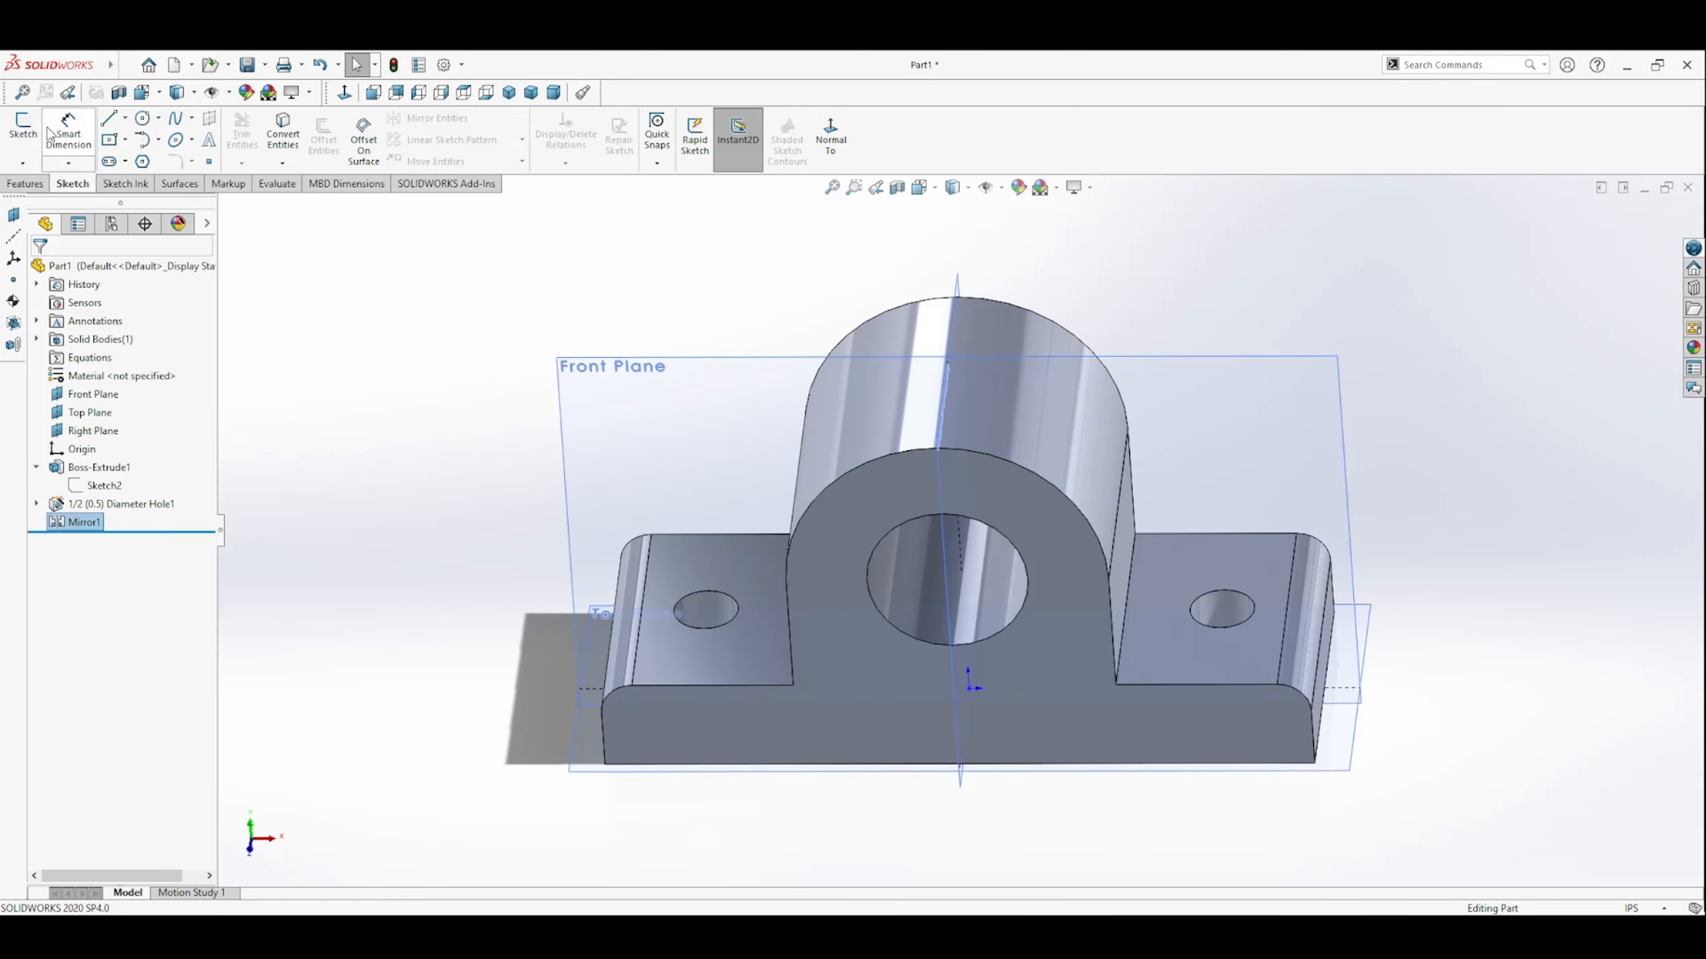
click(22, 127)
click(60, 140)
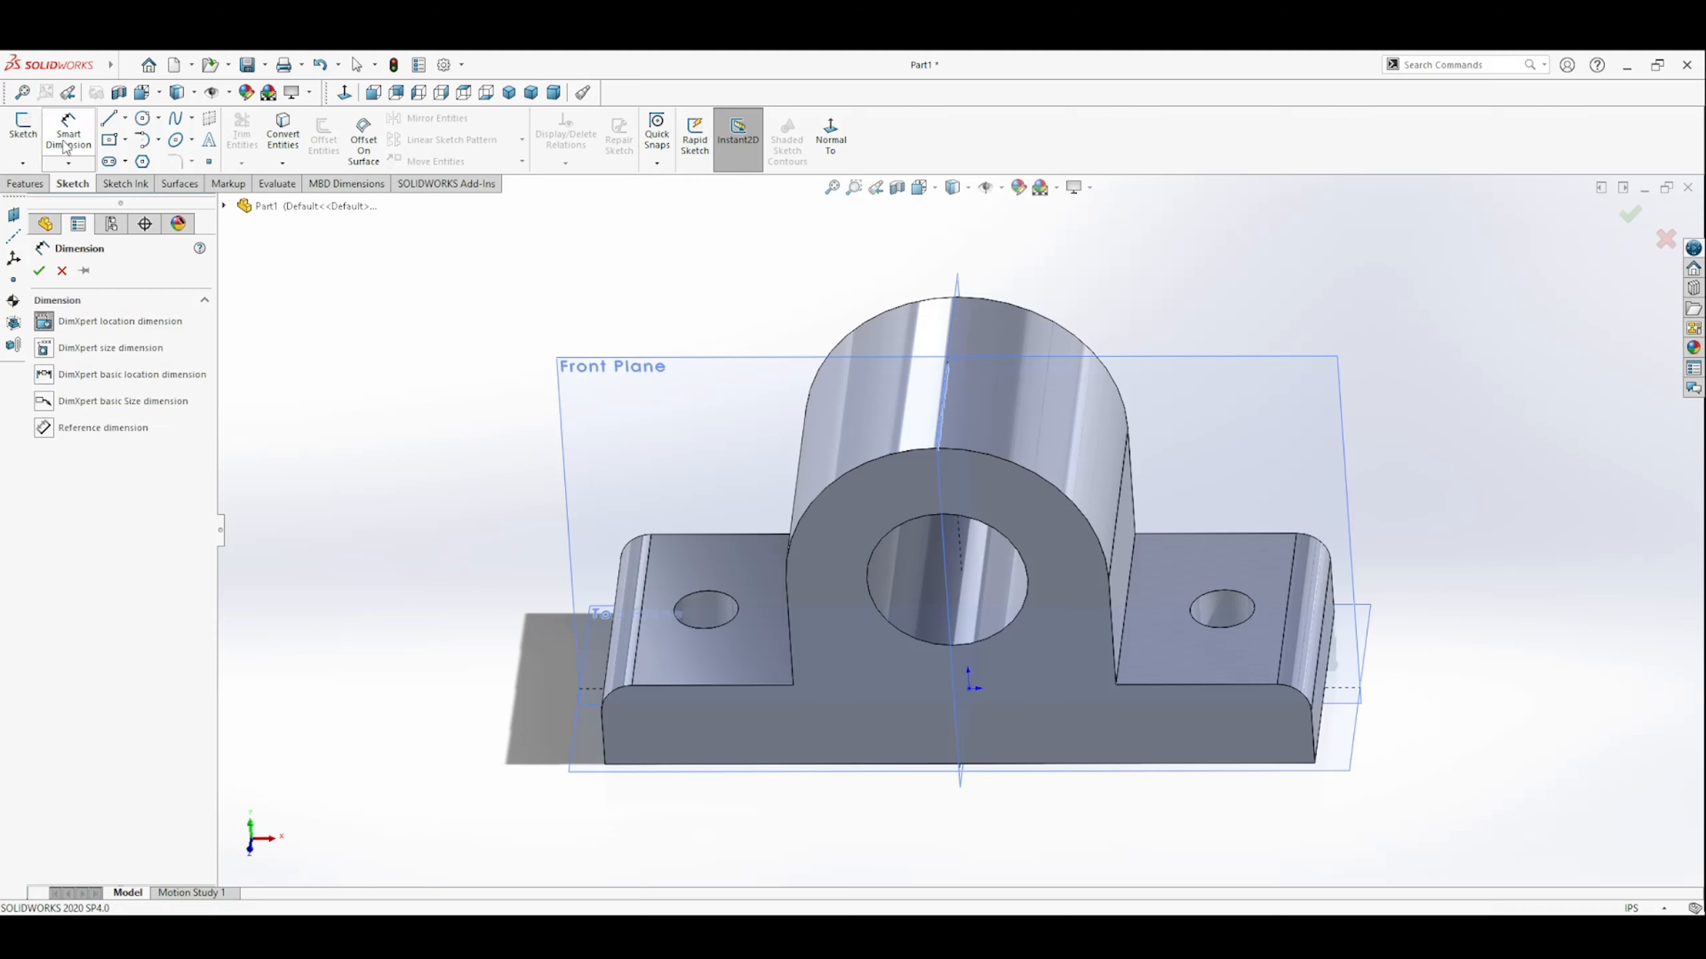
click(717, 628)
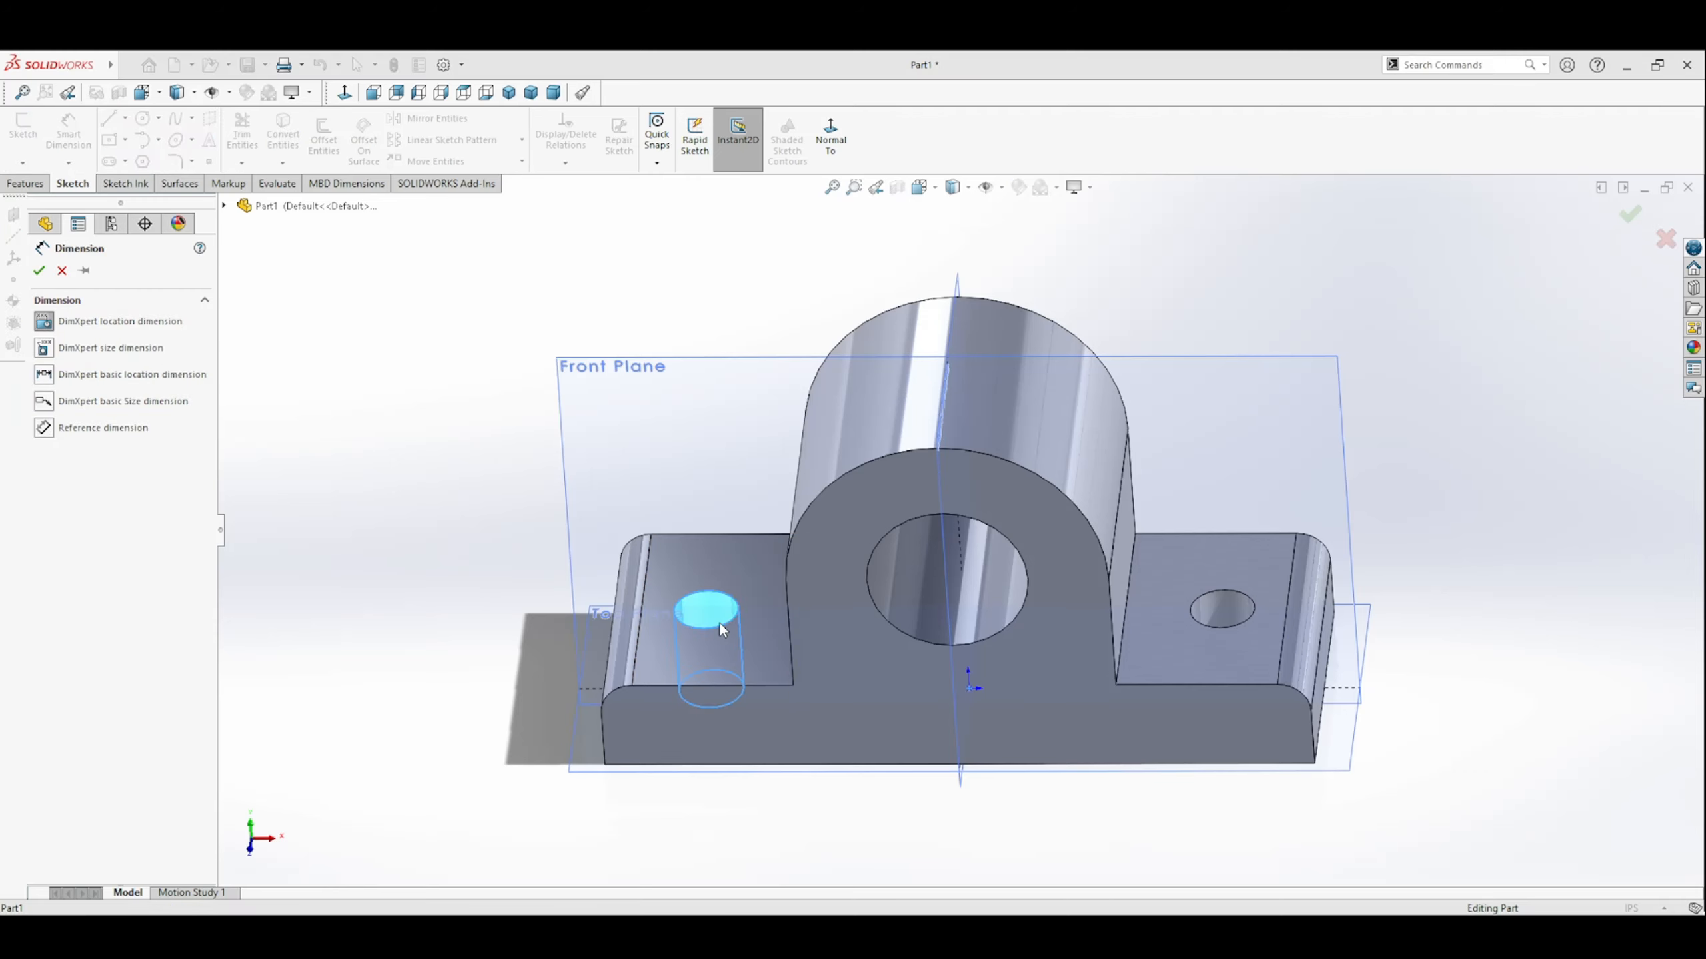
click(1248, 624)
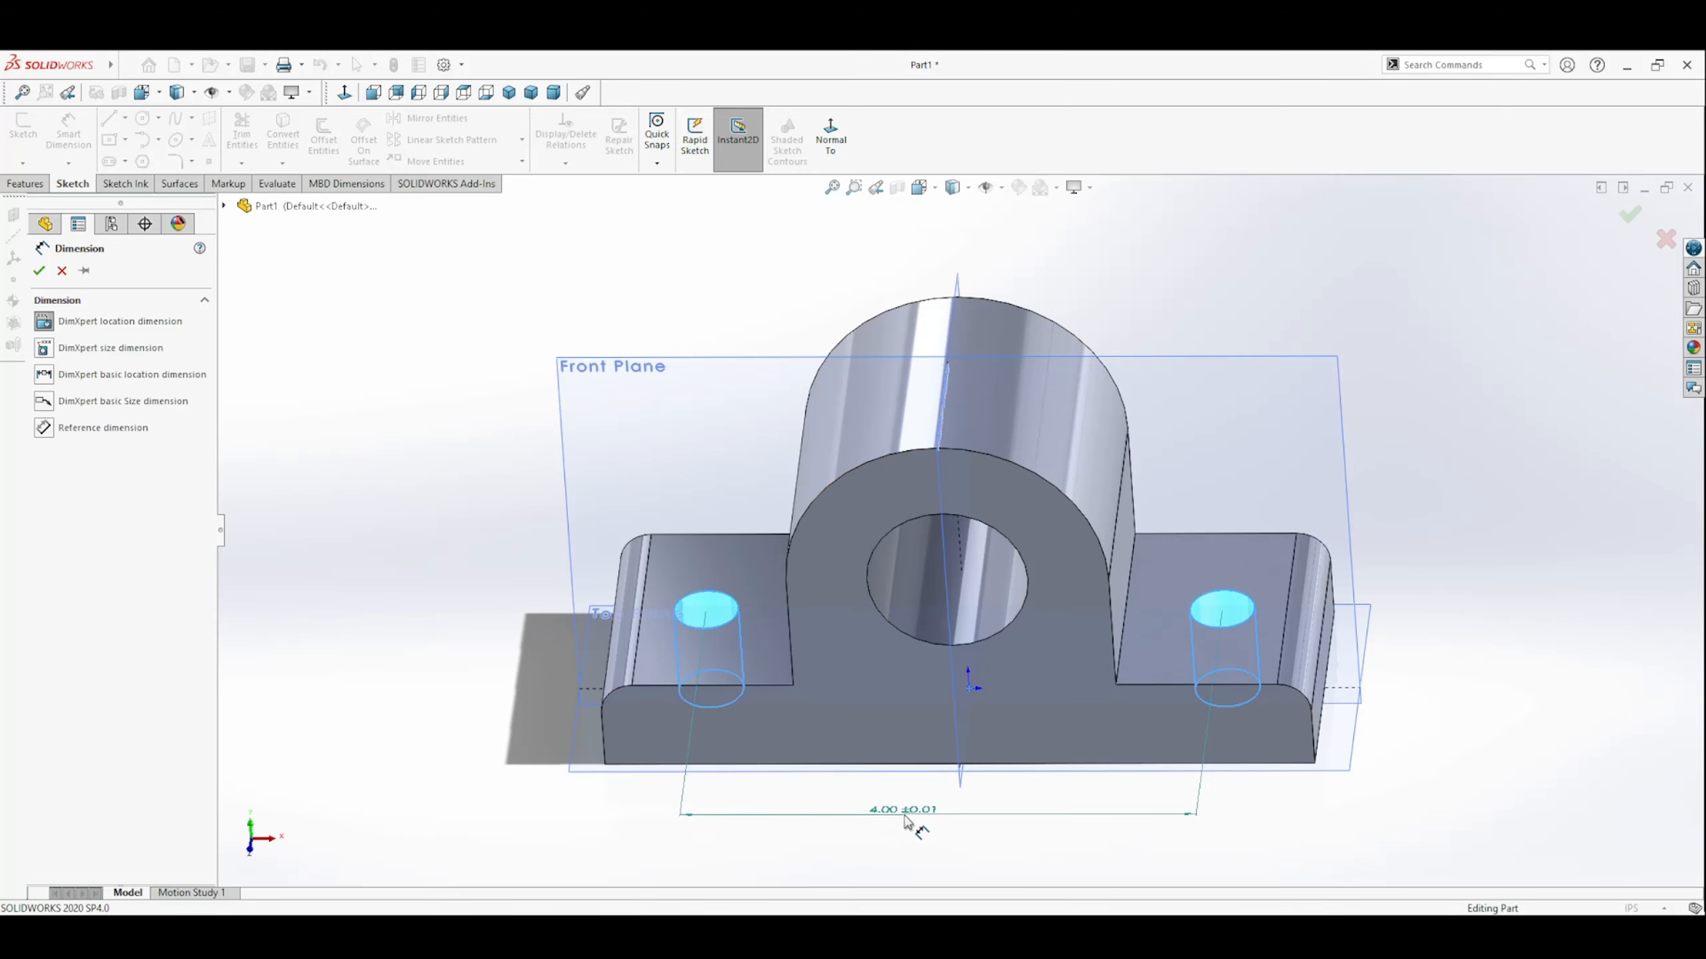
click(888, 829)
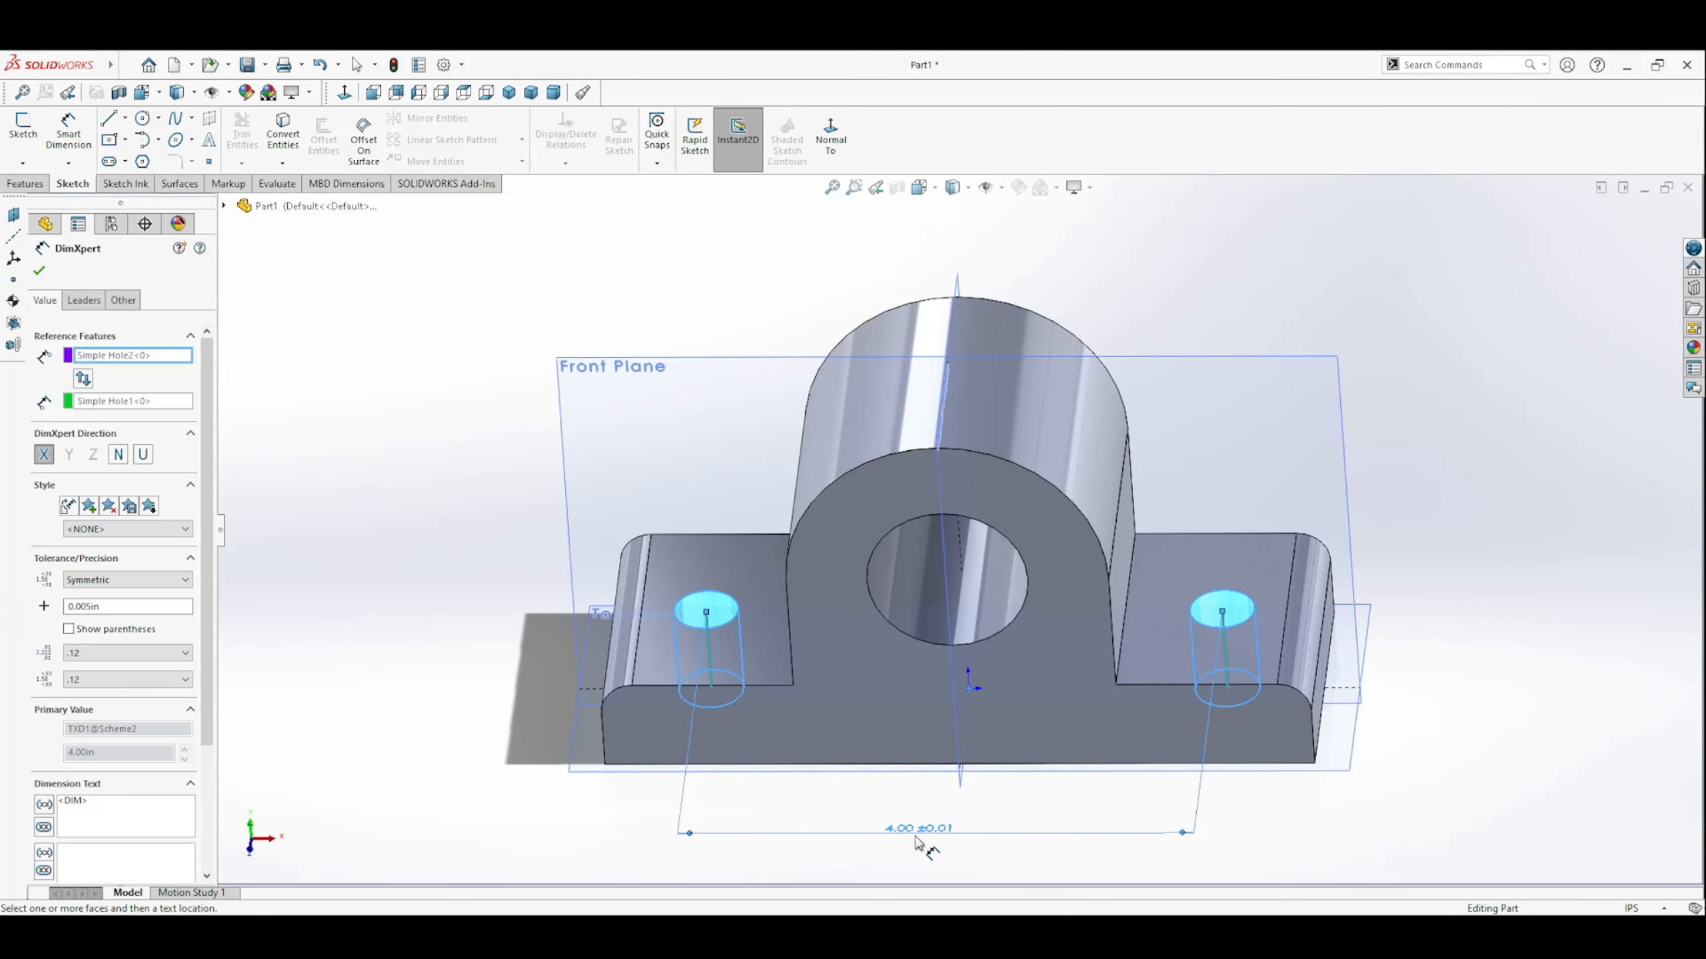
middle_drag(944, 845, 956, 765)
scroll(998, 810, up, 3)
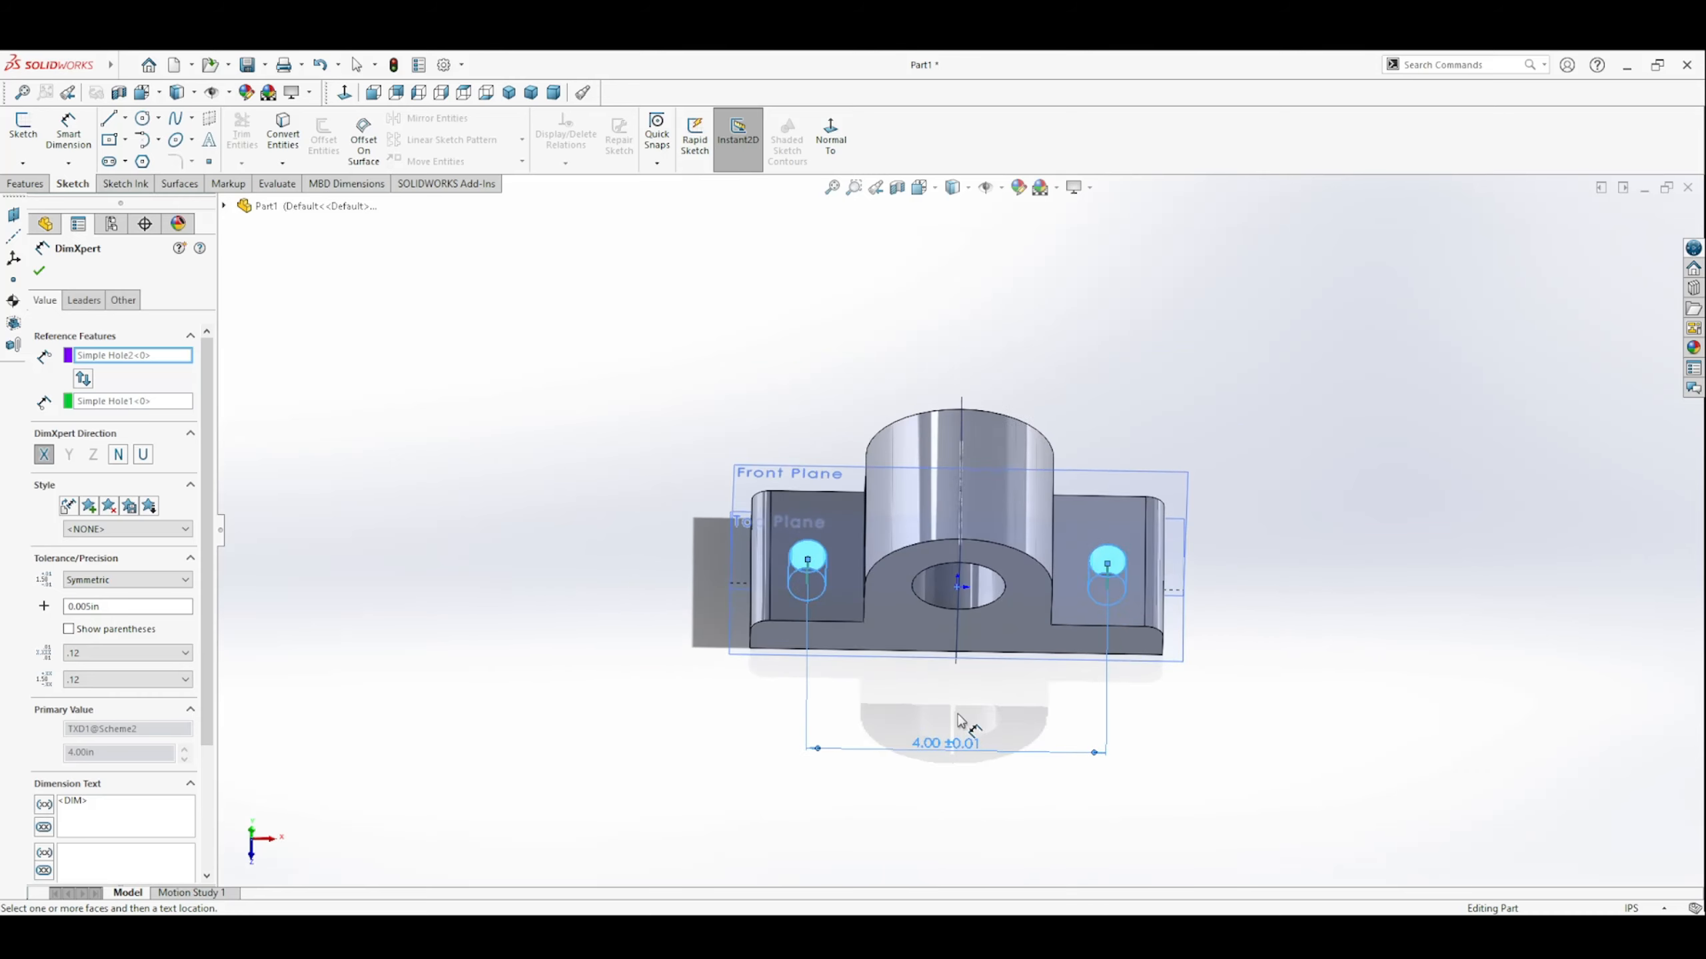
key(Escape)
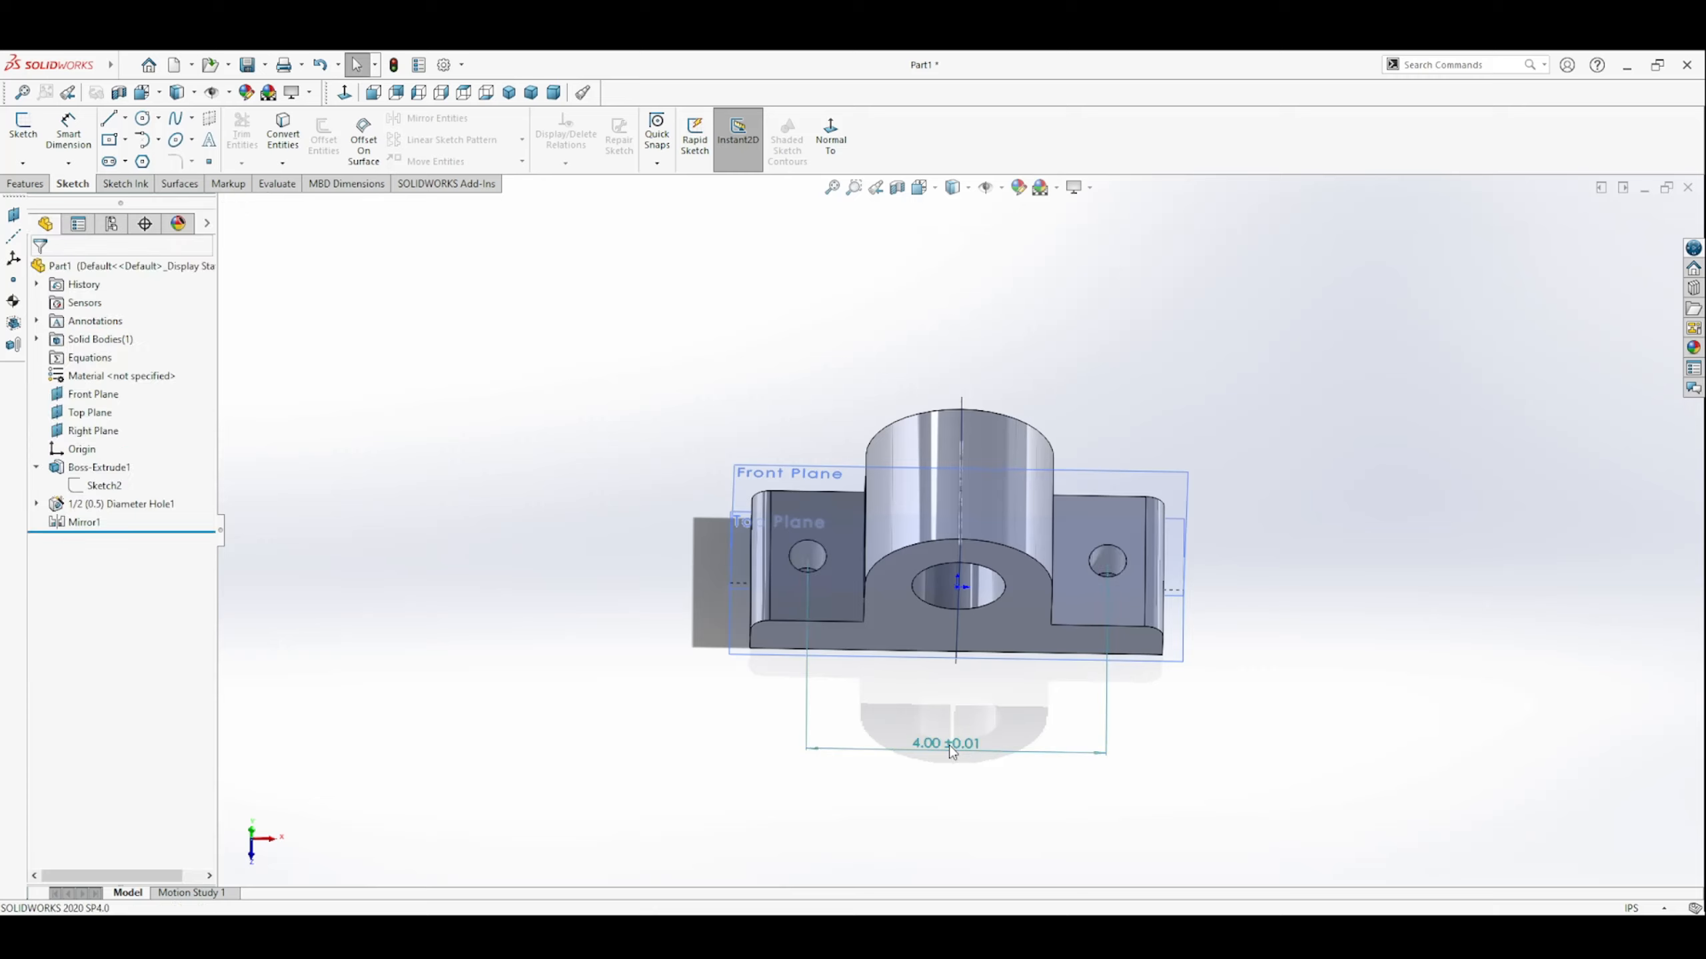
click(952, 747)
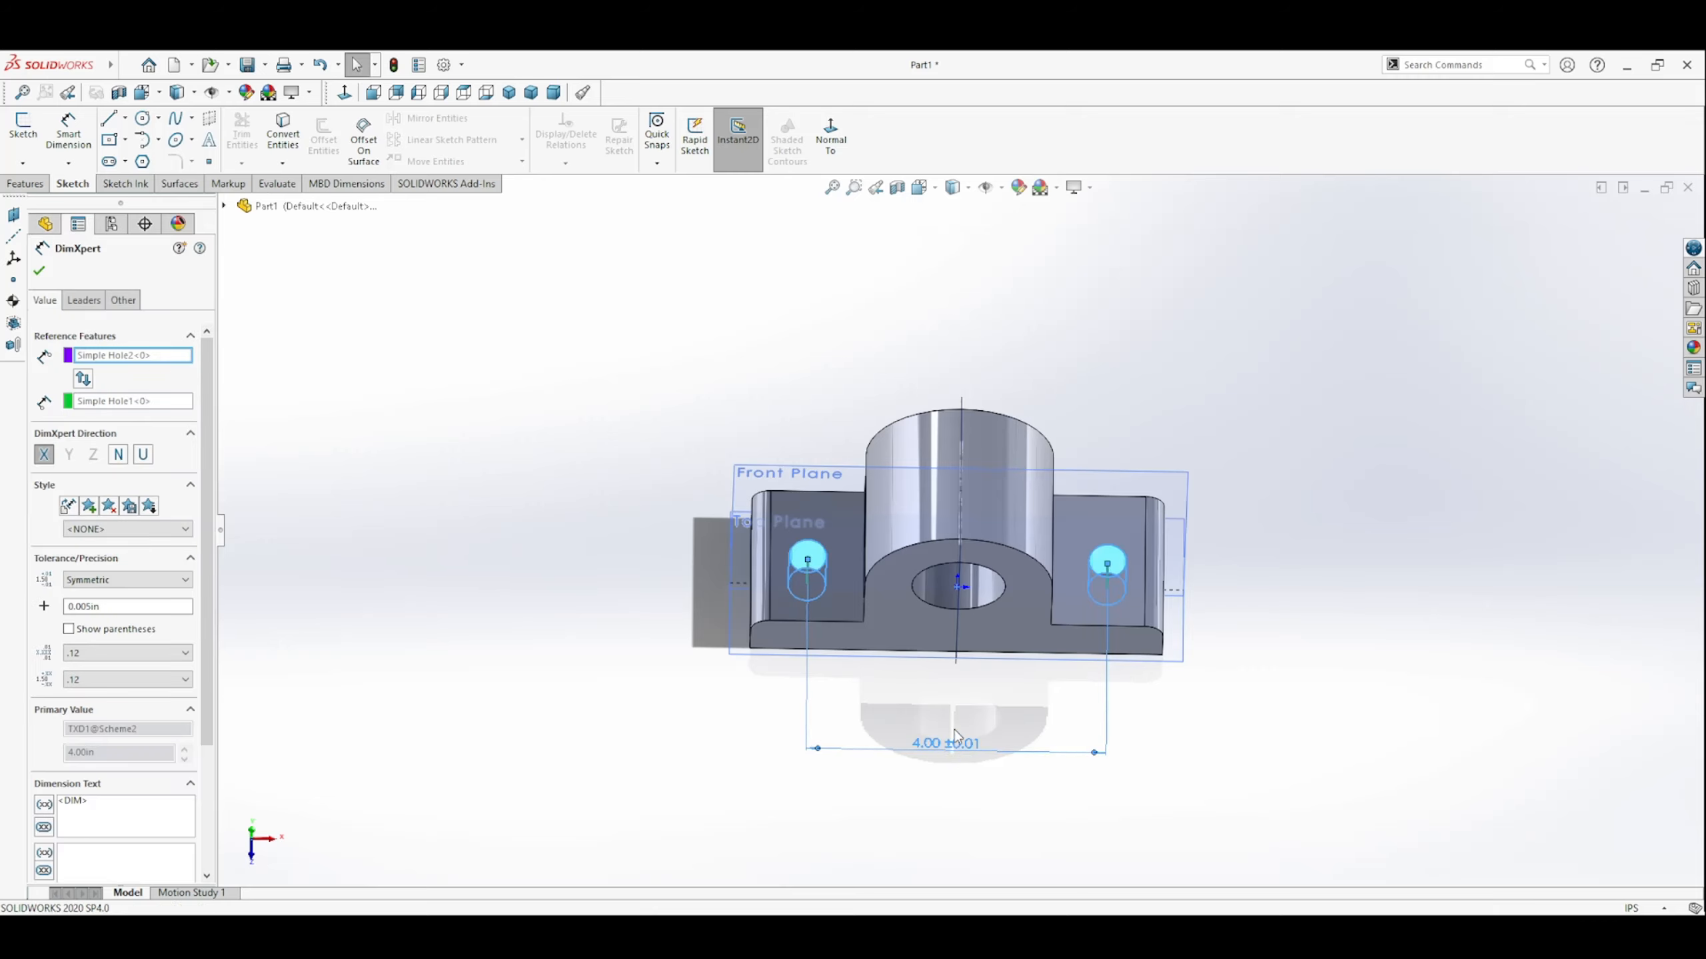
key(Delete)
Examine the bracket's shape from the front and from both sides.
middle_drag(1082, 681, 1089, 443)
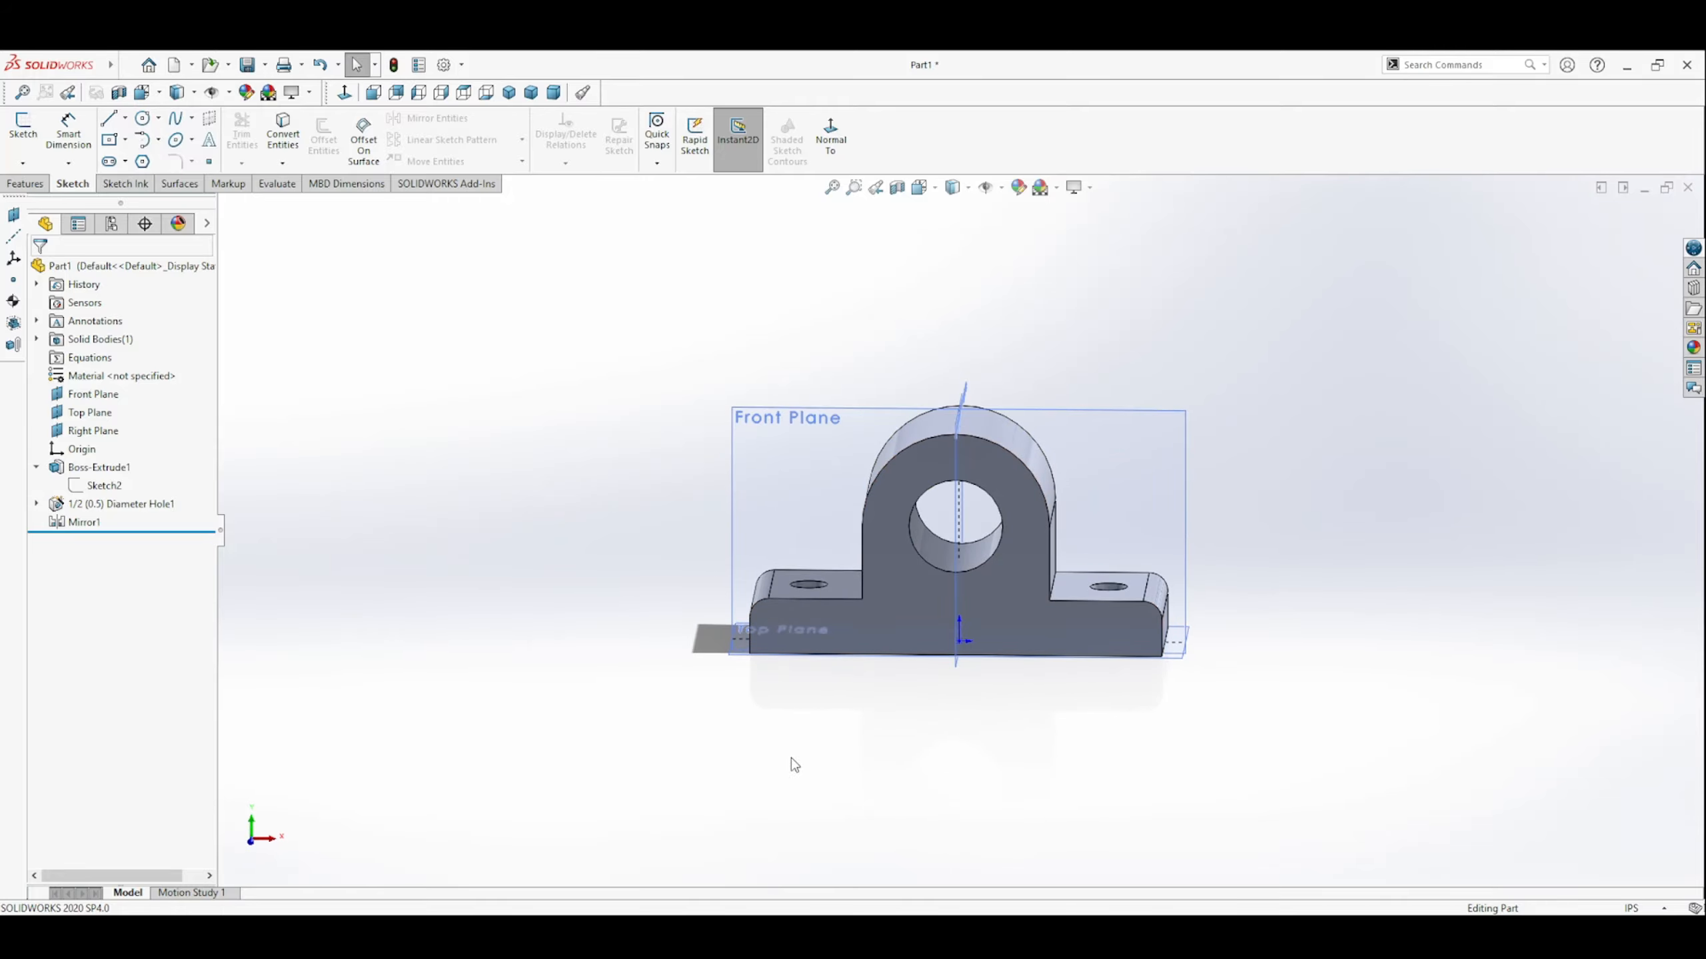
mouse_move(792, 762)
middle_down()
mouse_move(732, 716)
mouse_move(864, 696)
mouse_move(807, 789)
middle_up()
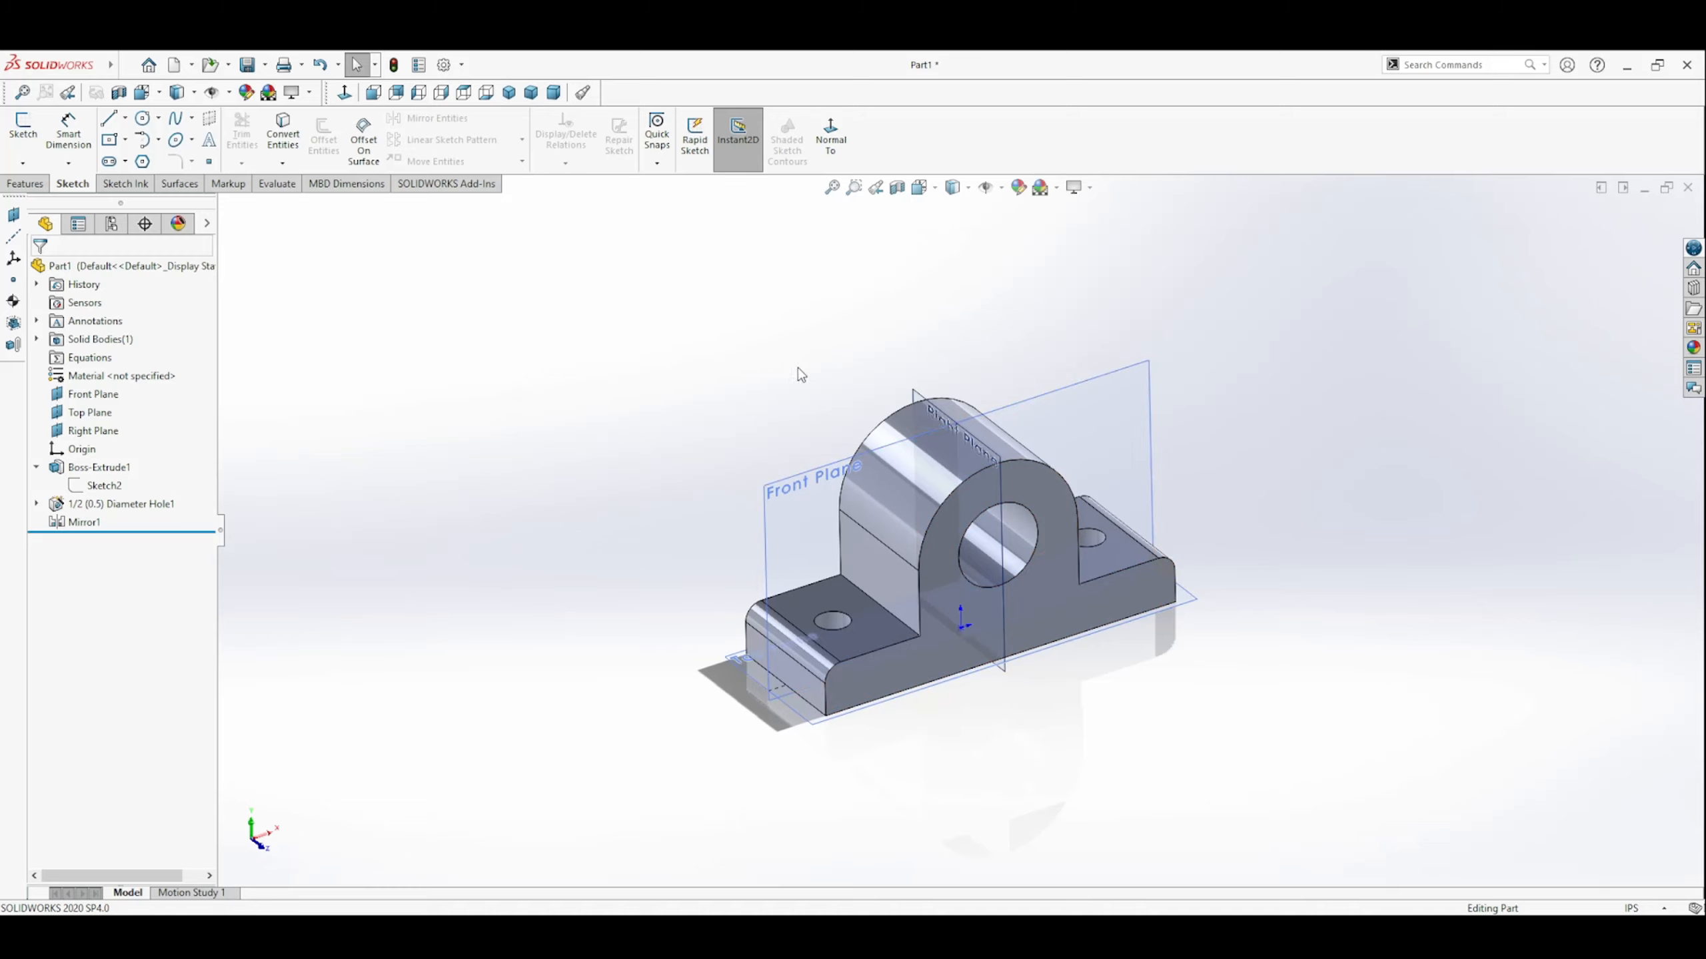
middle_drag(887, 621, 1021, 612)
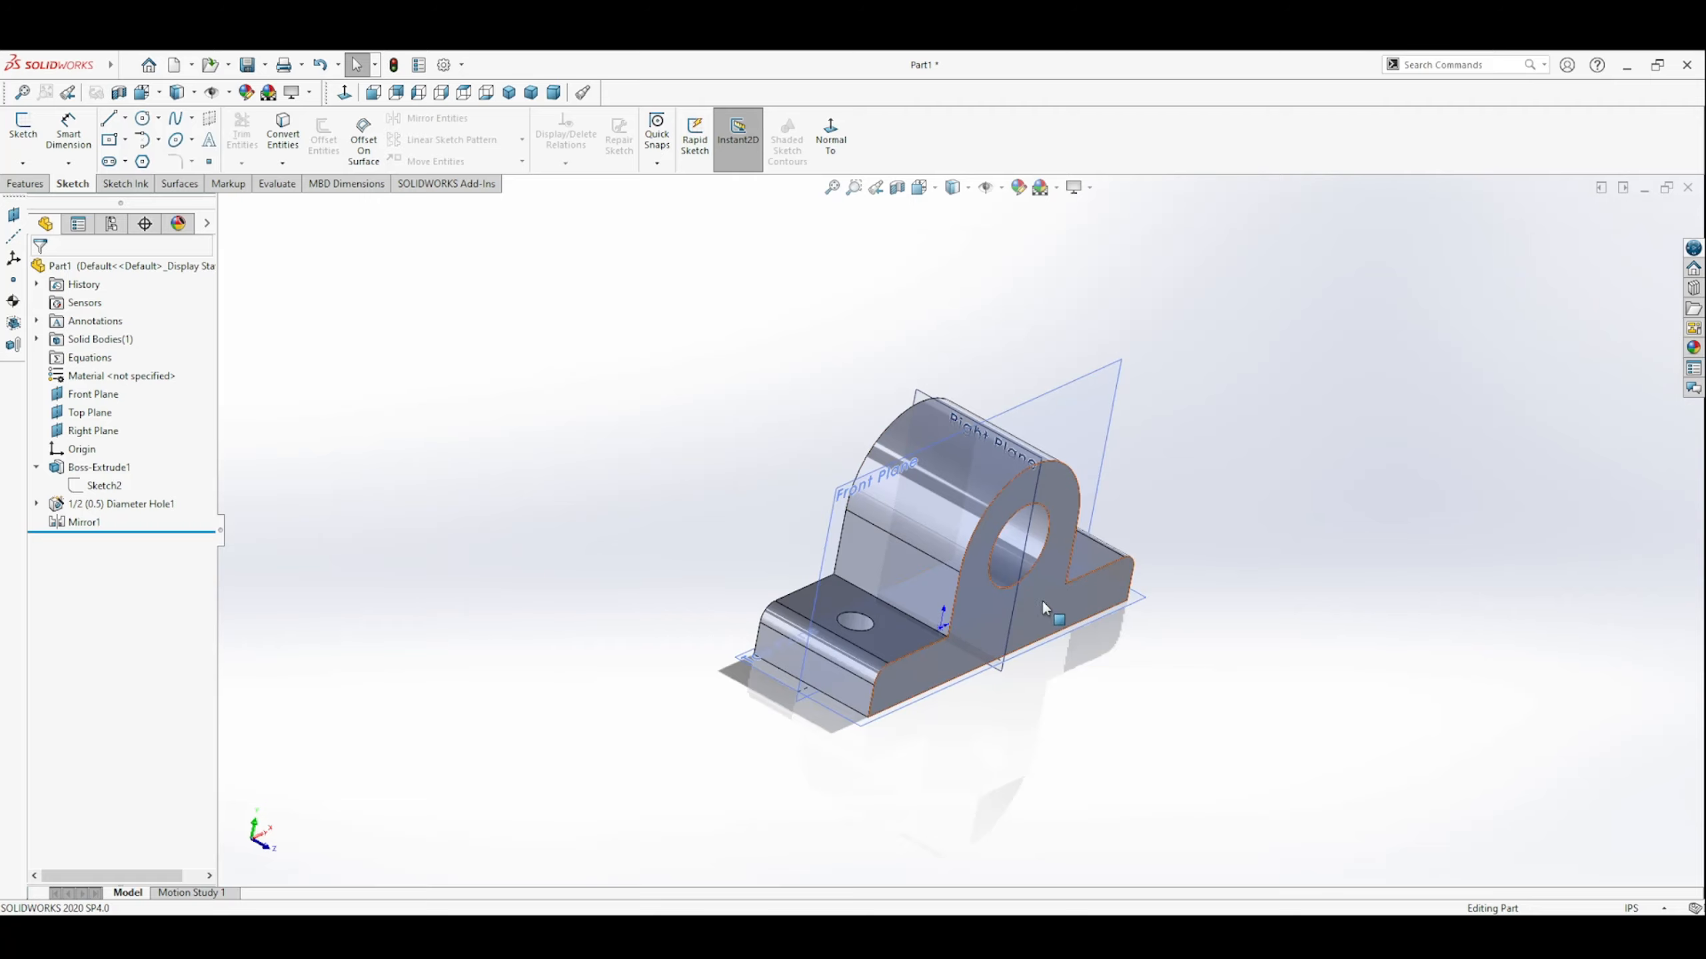
middle_drag(1041, 602, 807, 617)
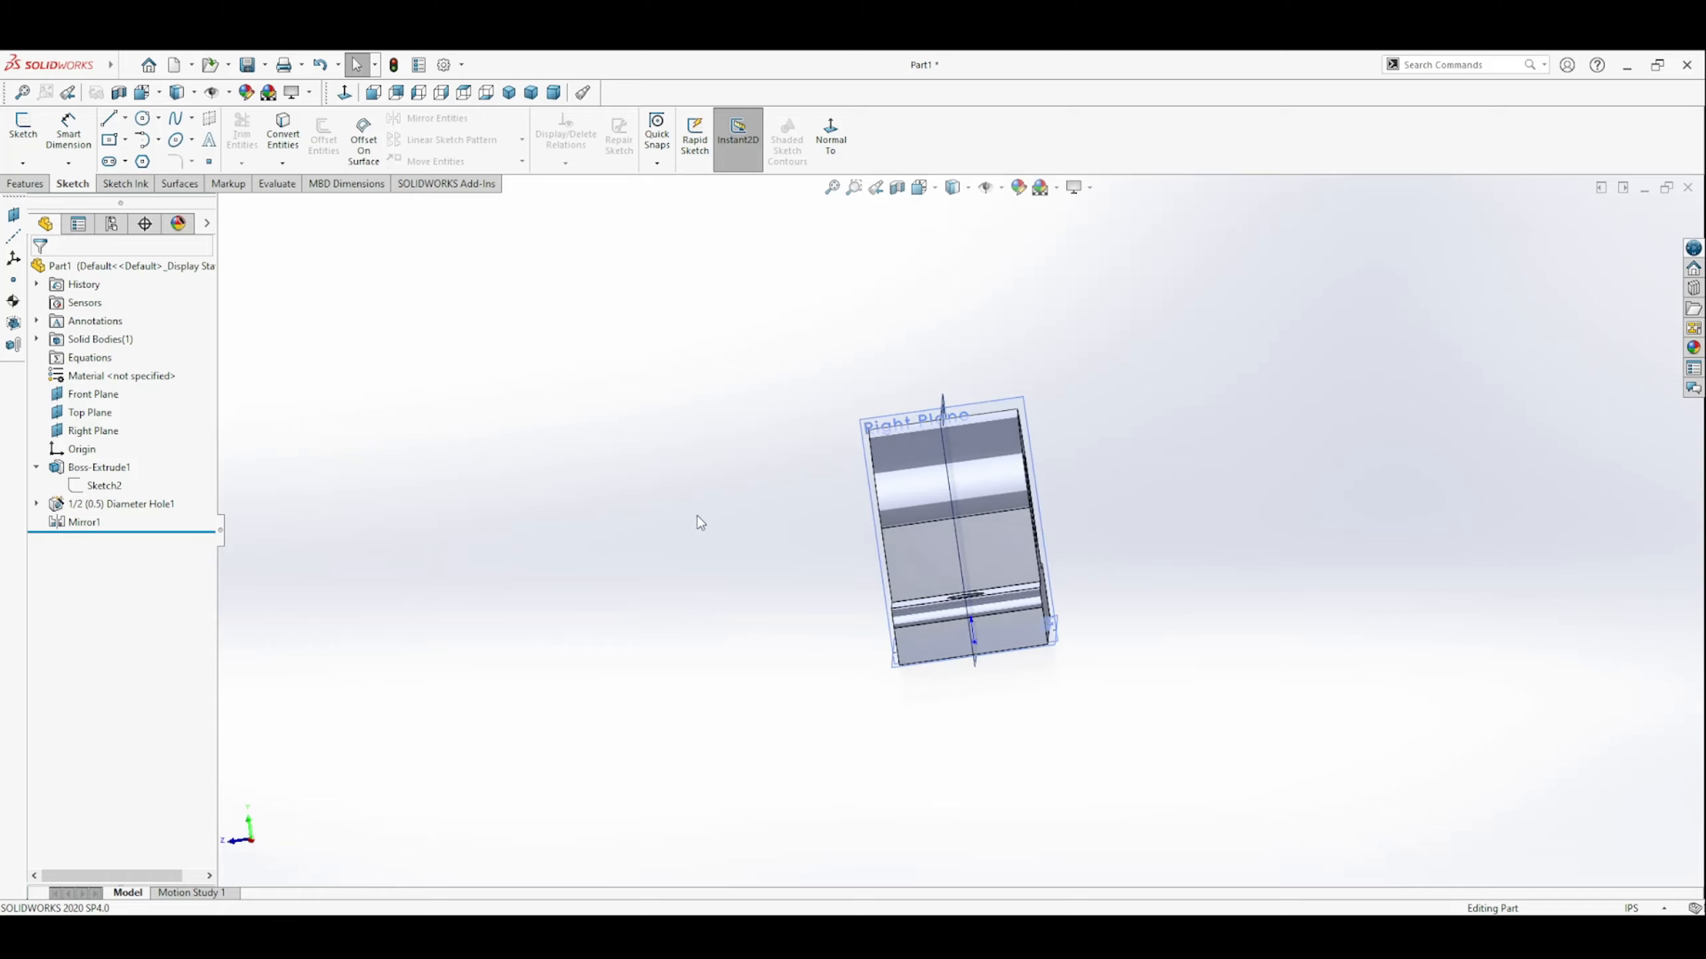
mouse_move(697, 523)
middle_down()
mouse_move(723, 518)
mouse_move(739, 534)
mouse_move(724, 542)
middle_up()
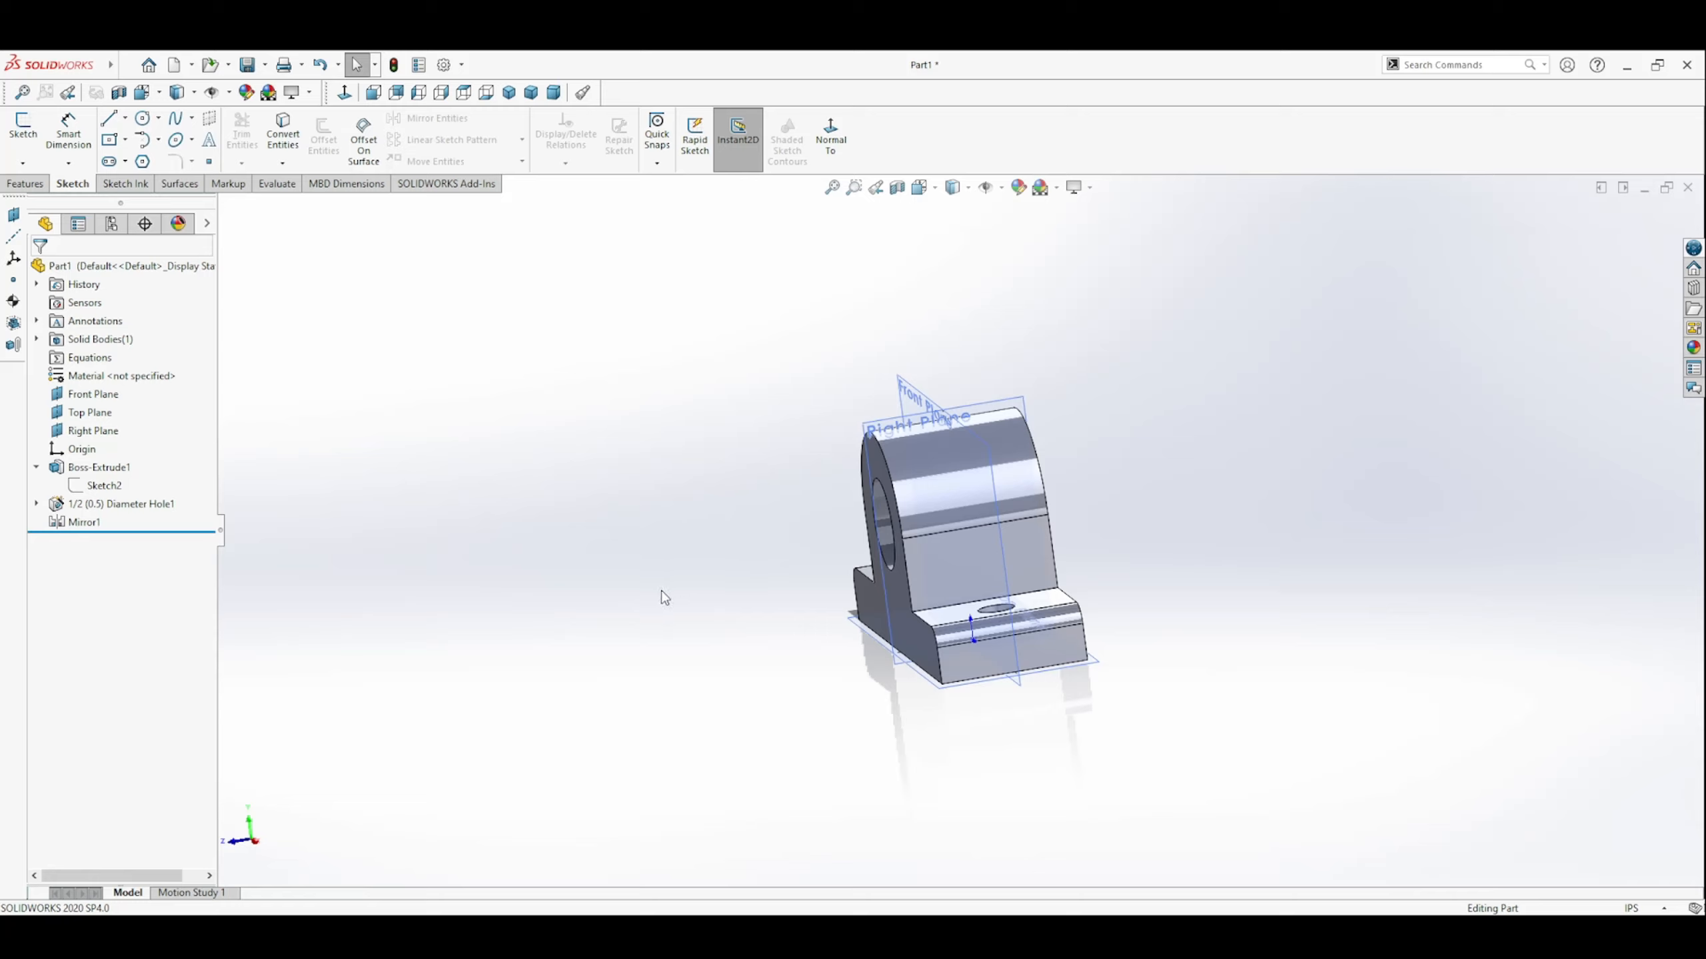
middle_drag(922, 550, 903, 497)
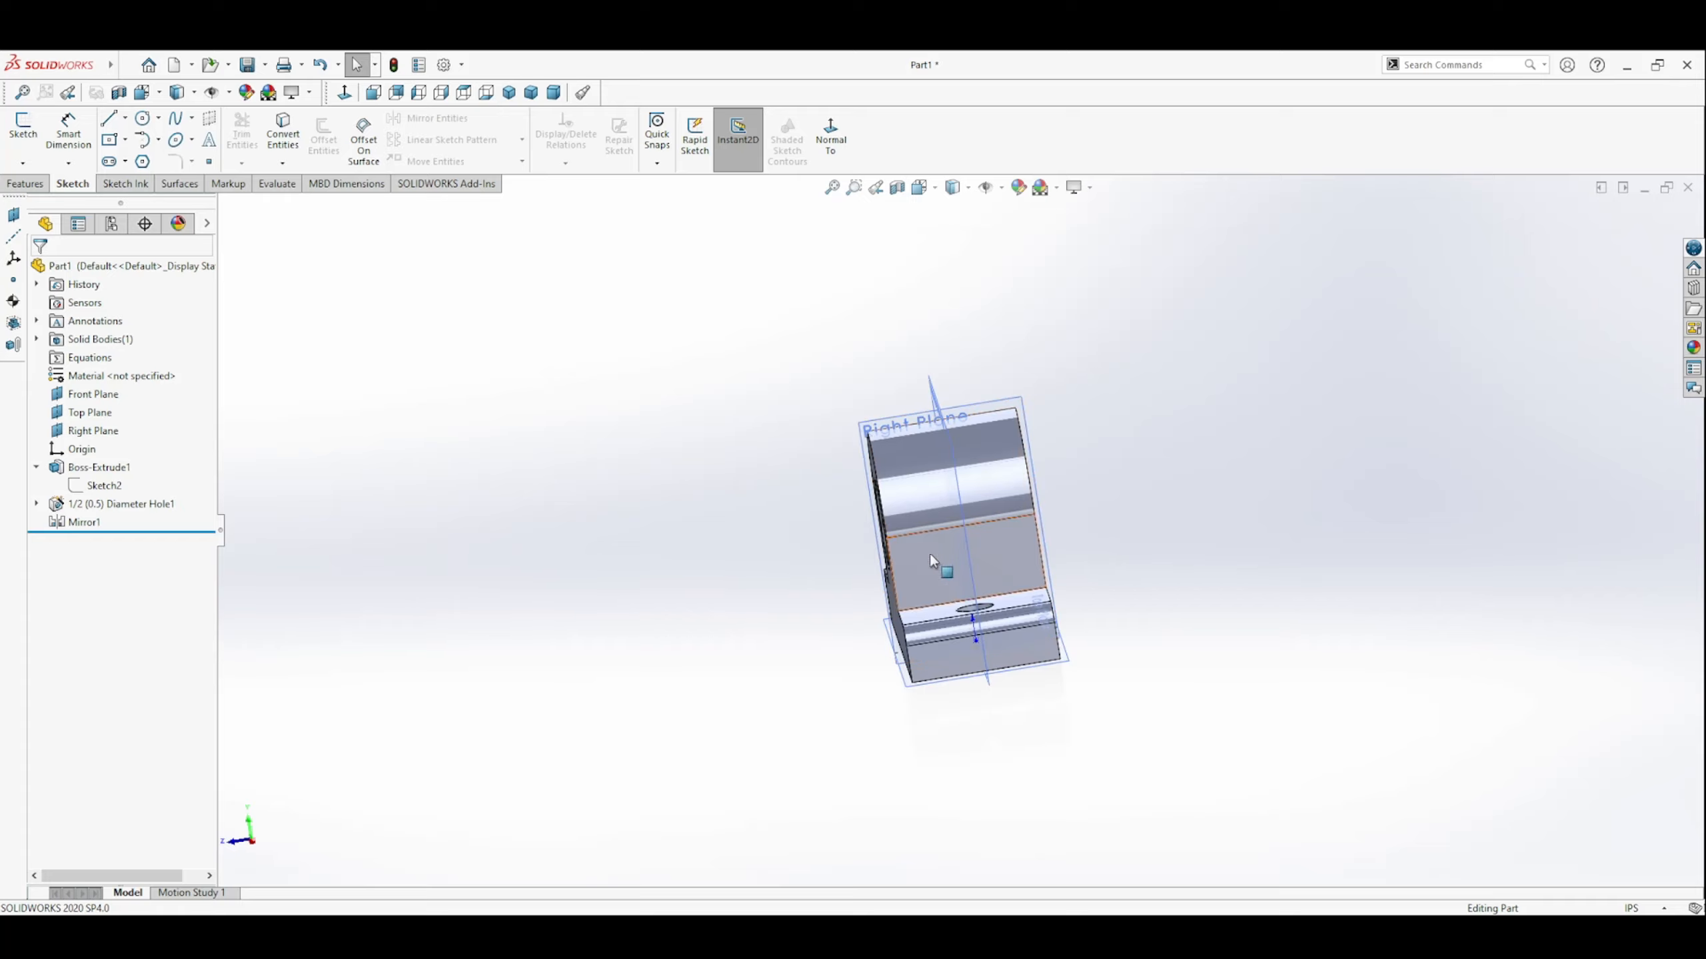
key(ctrl+8)
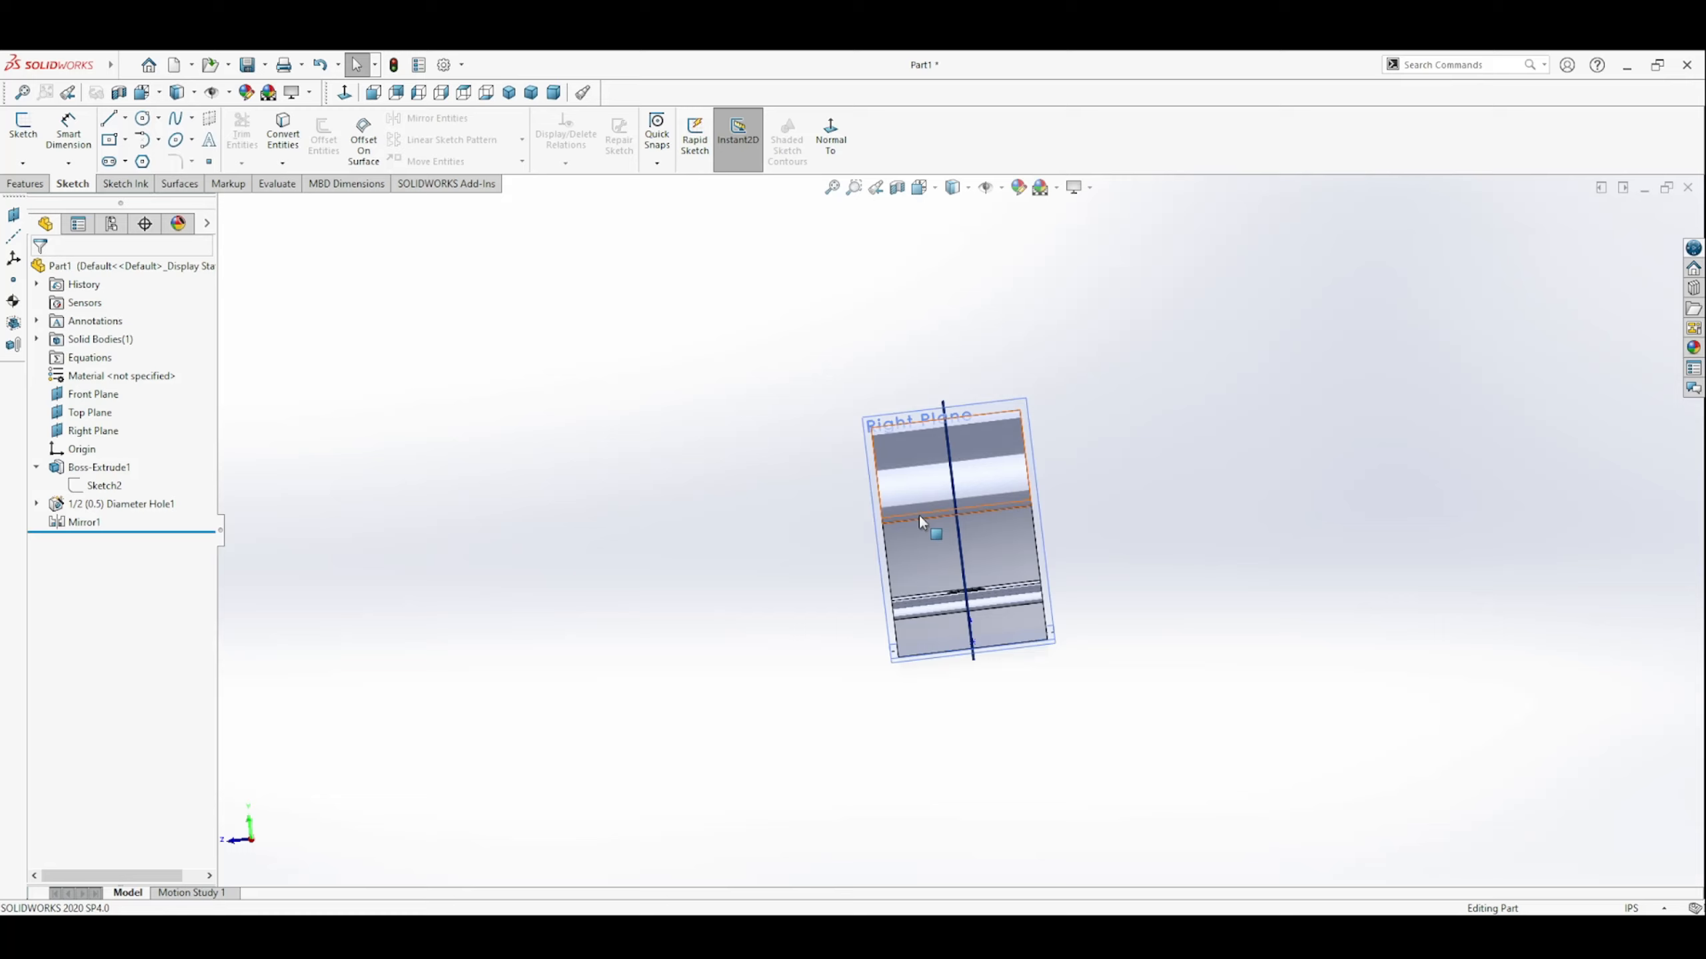
middle_drag(919, 514, 850, 516)
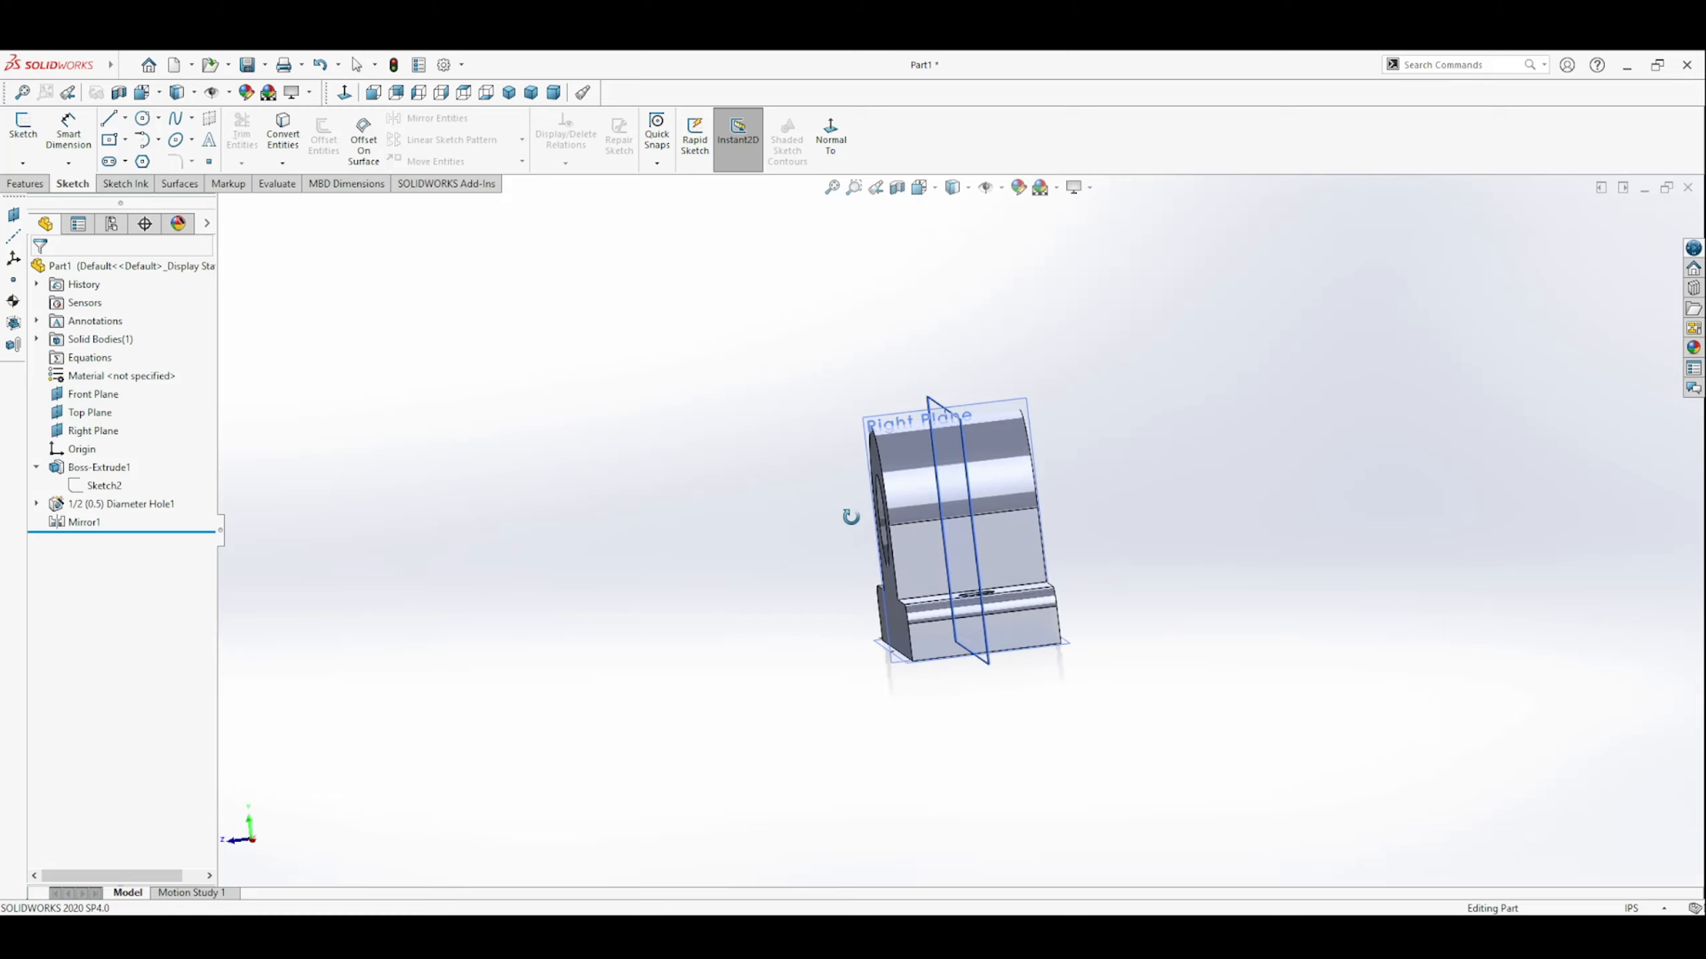
View the upright's flat right side face straight on and start an Extruded Cut sketch on it.
click(940, 561)
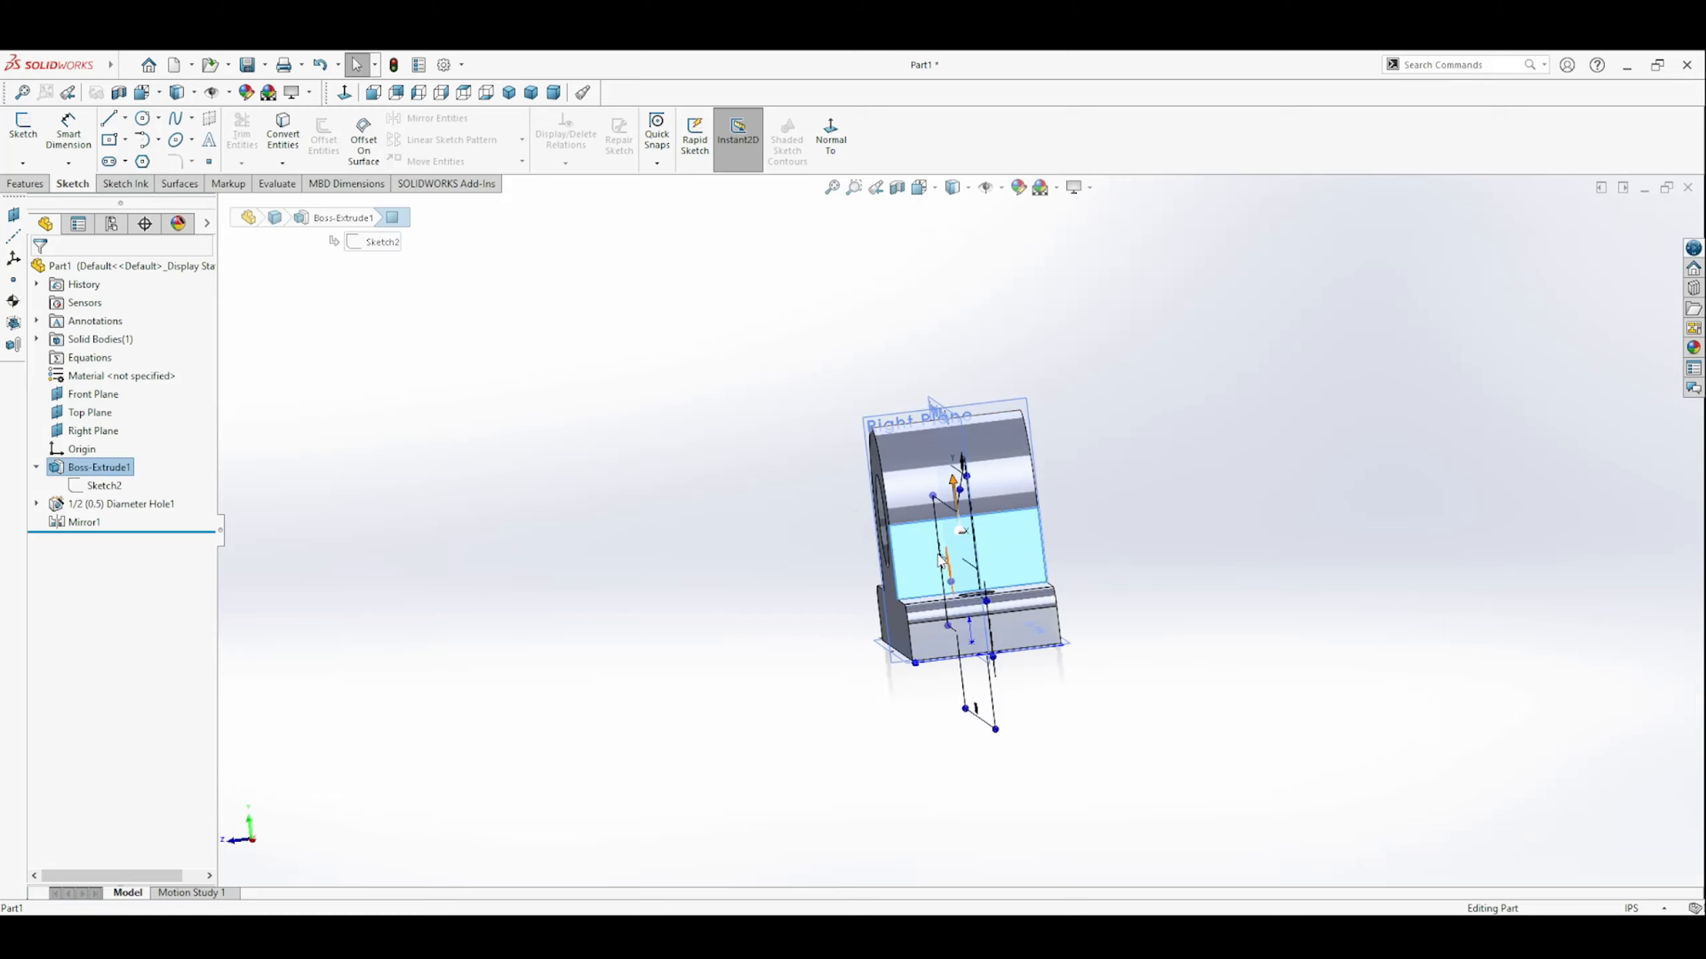
click(847, 139)
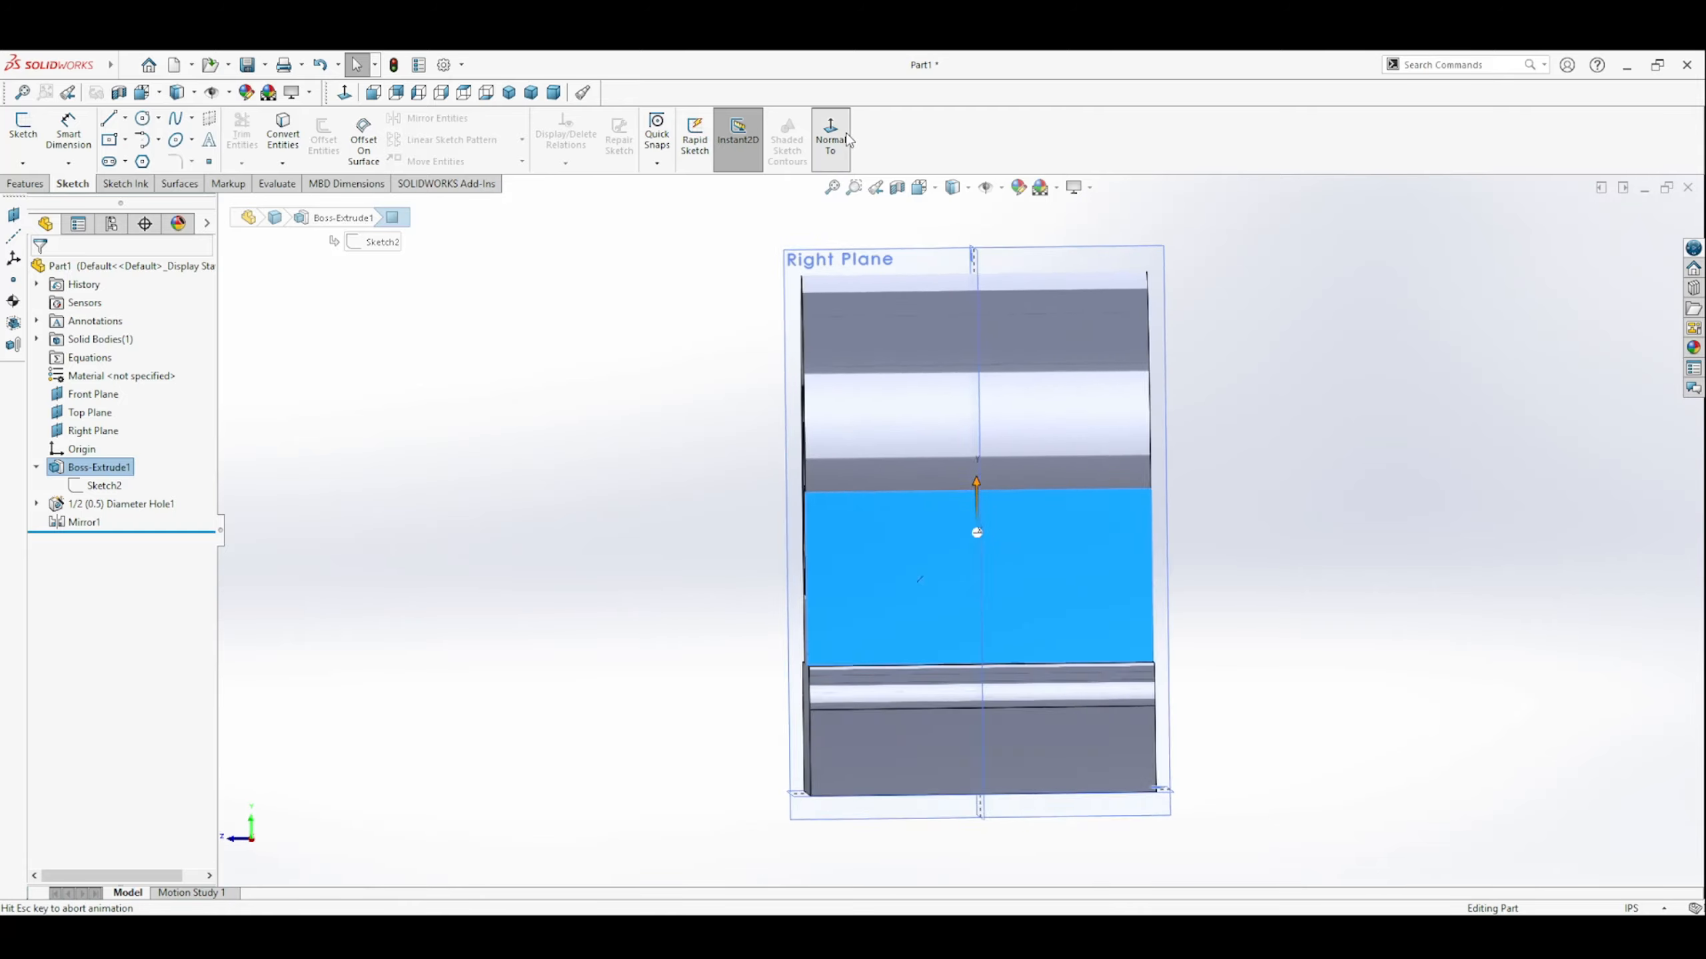
click(566, 389)
scroll(589, 477, up, 2)
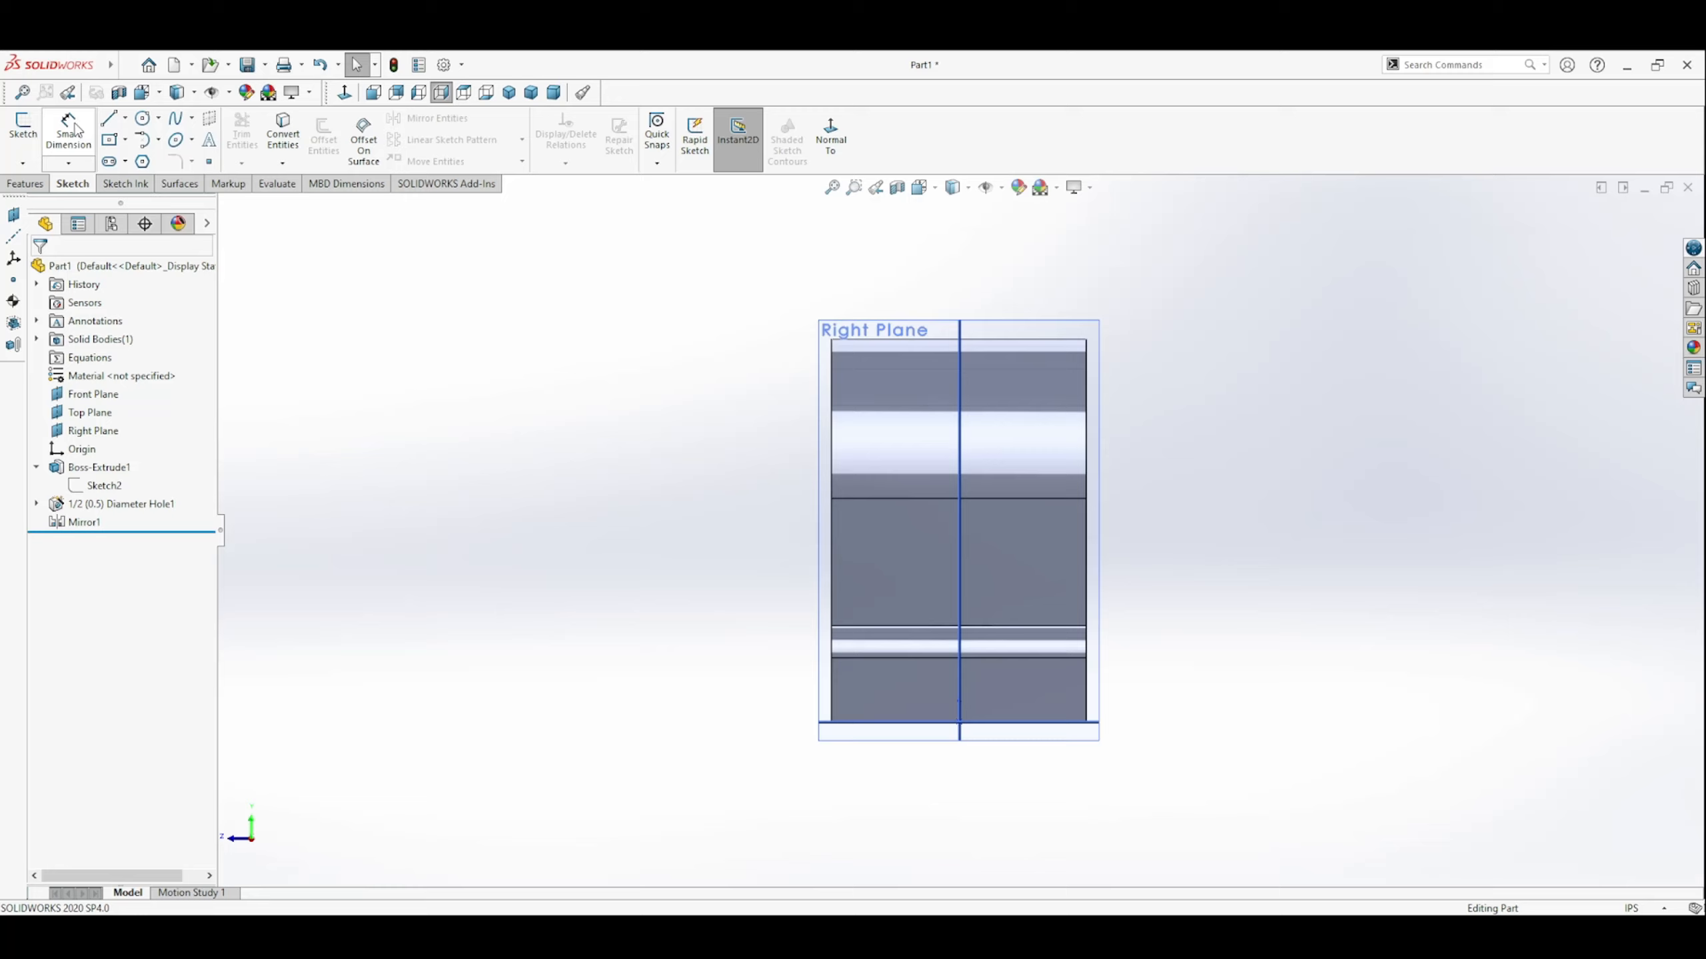
click(26, 184)
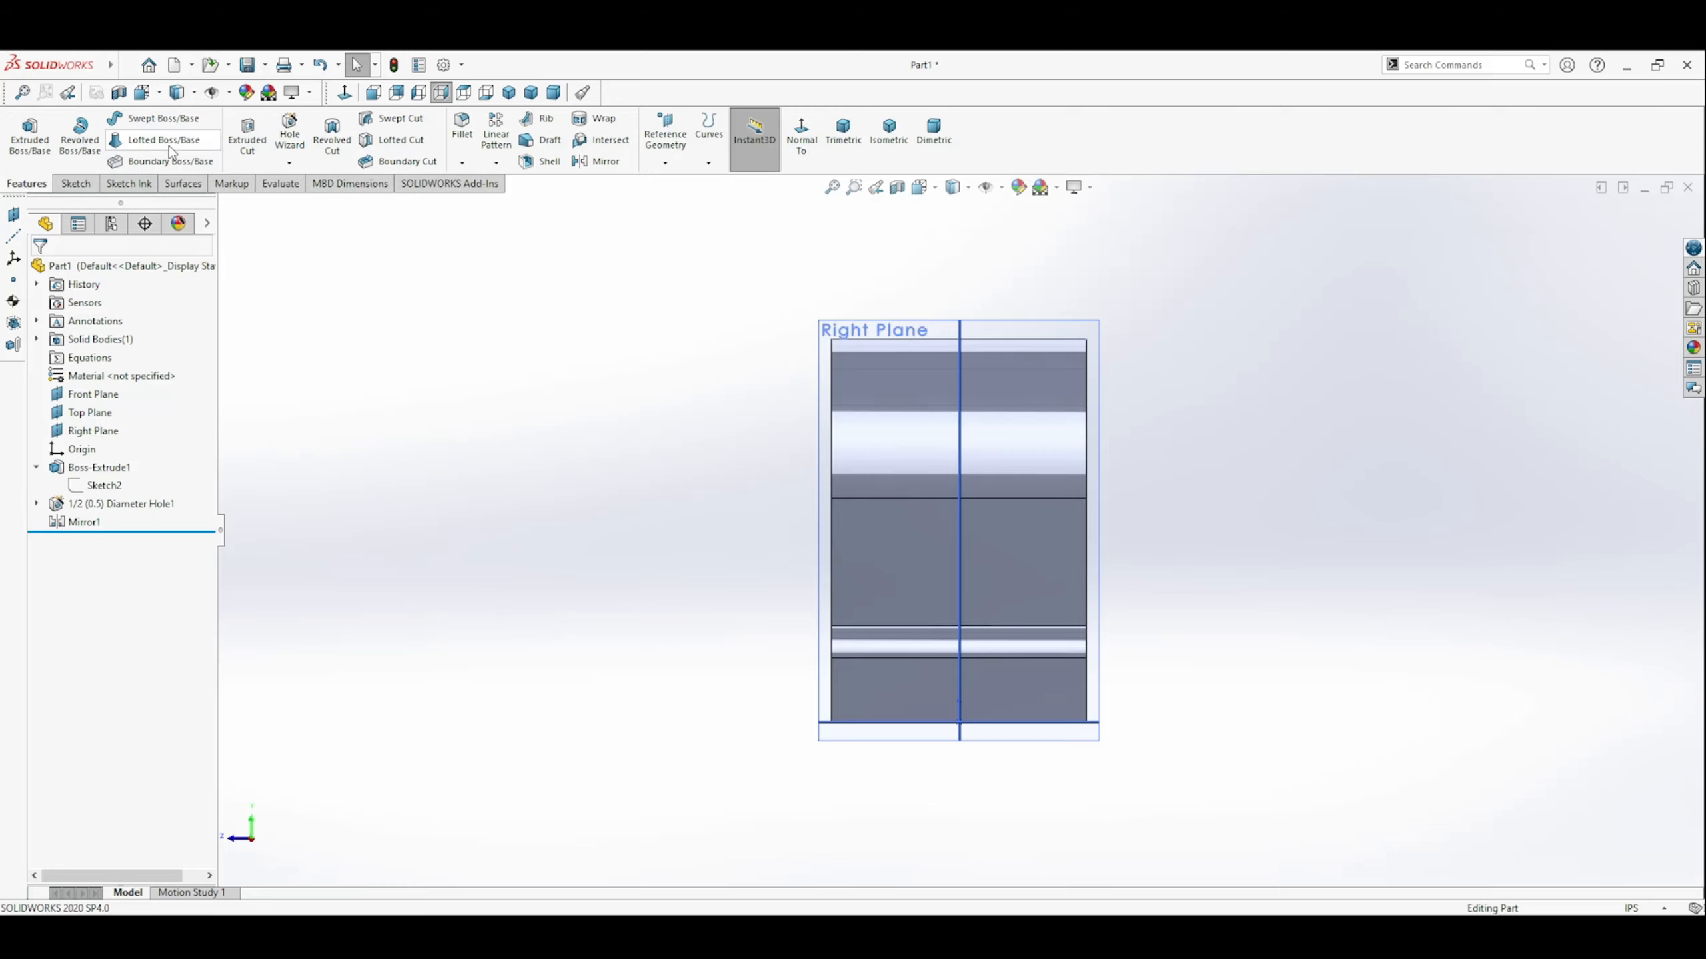
click(259, 145)
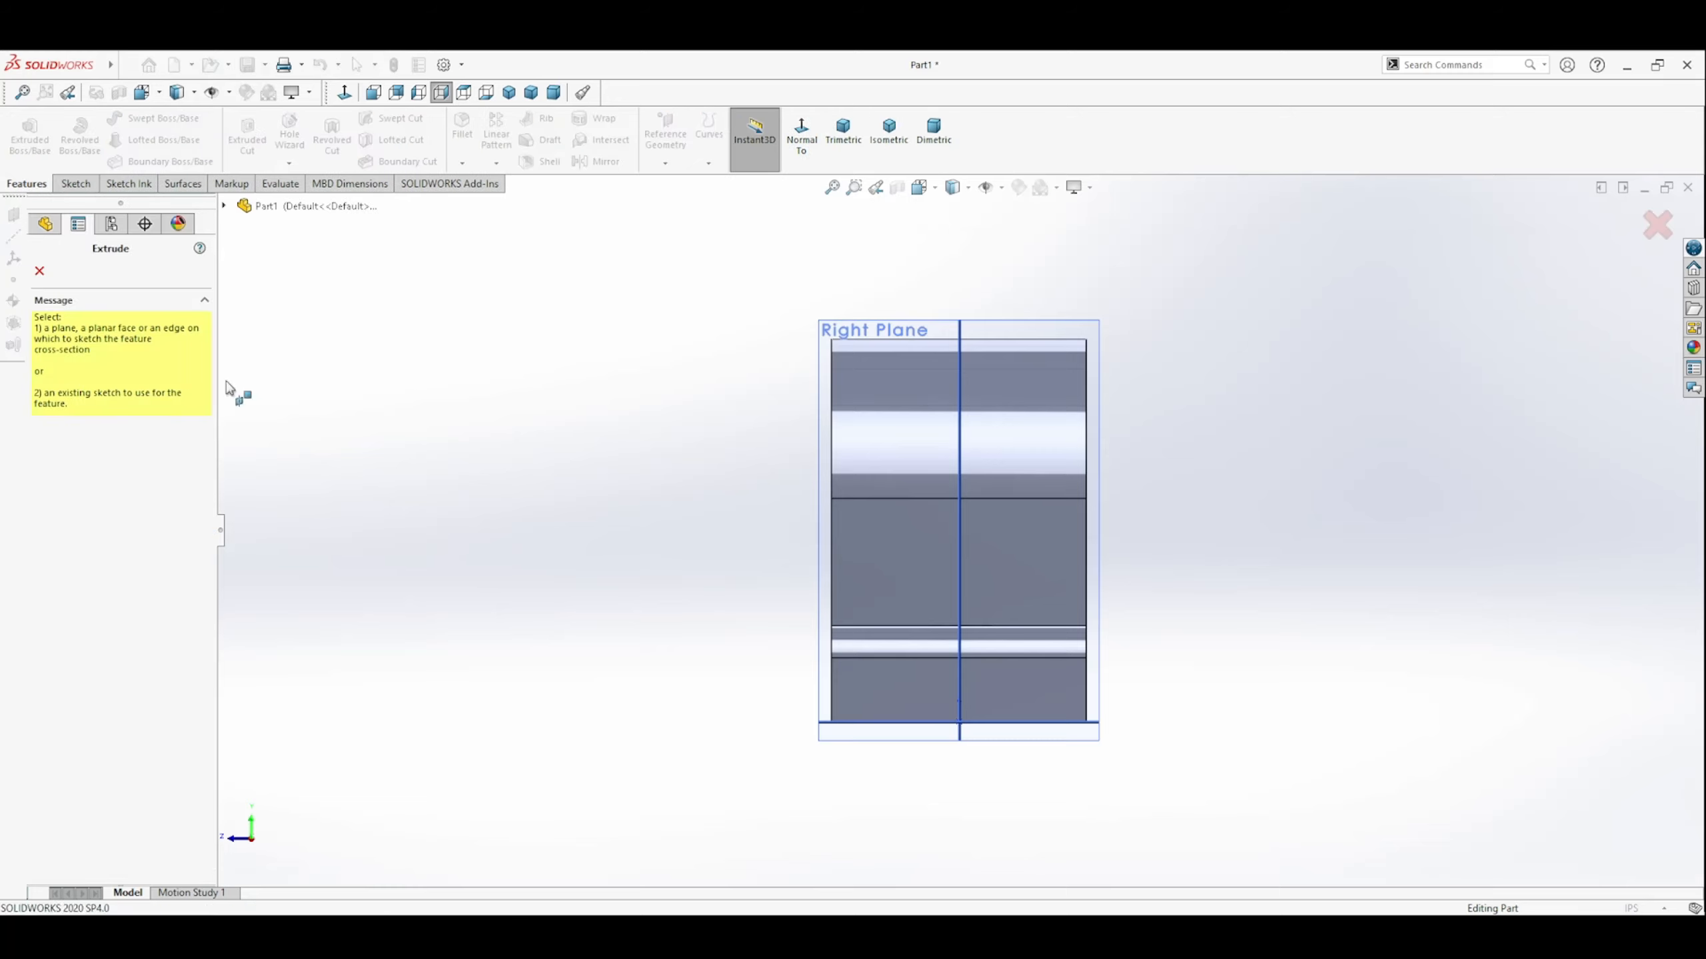
click(902, 579)
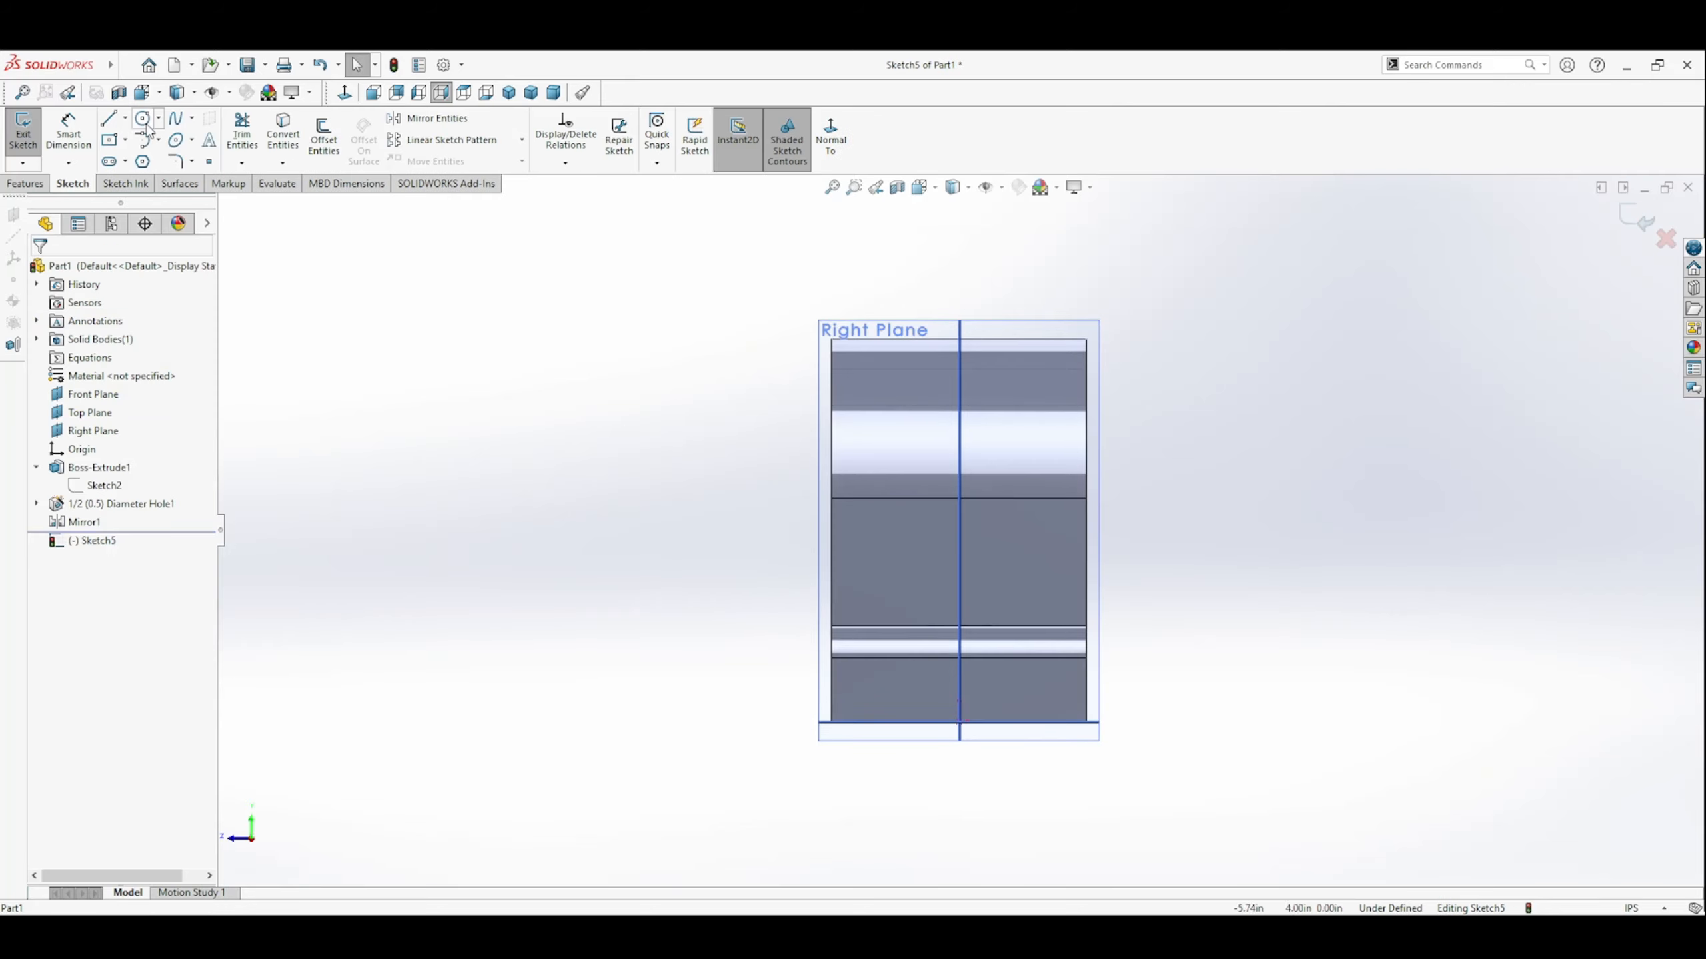
Sketch a slanted line from above the upright down to its front vertical edge, ending on that edge about 1.61 in above the base's bottom.
click(108, 119)
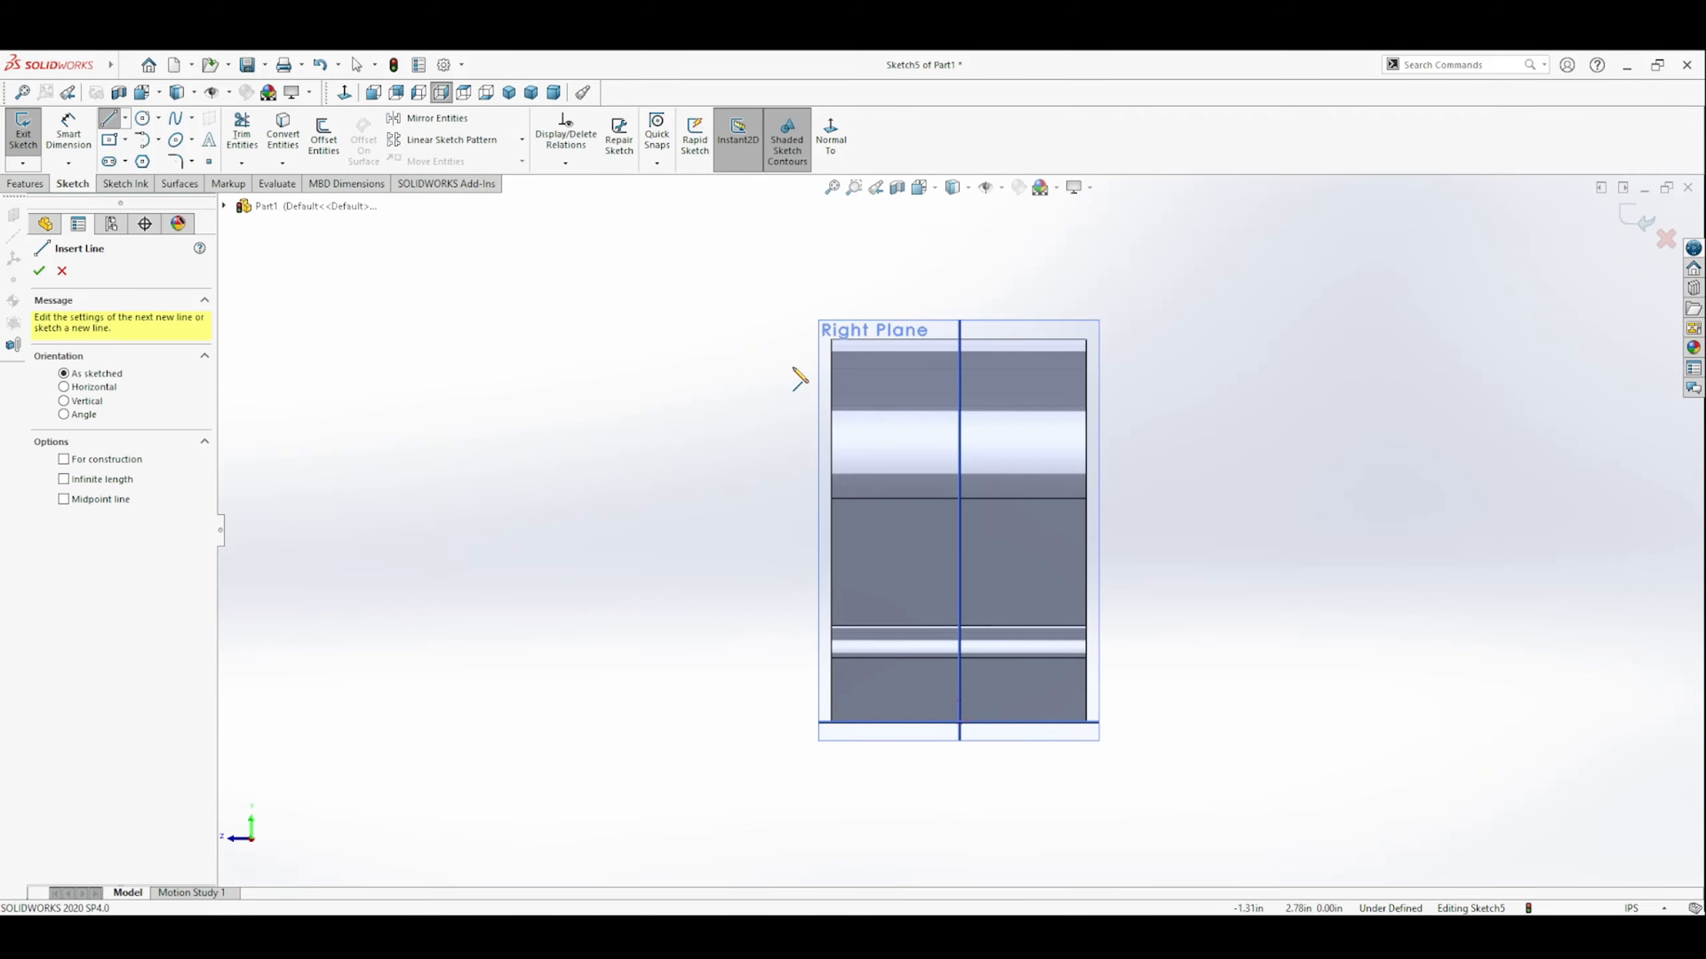
mouse_move(938, 242)
mouse_down()
mouse_move(766, 577)
mouse_move(786, 605)
mouse_move(808, 521)
mouse_up()
key(Escape)
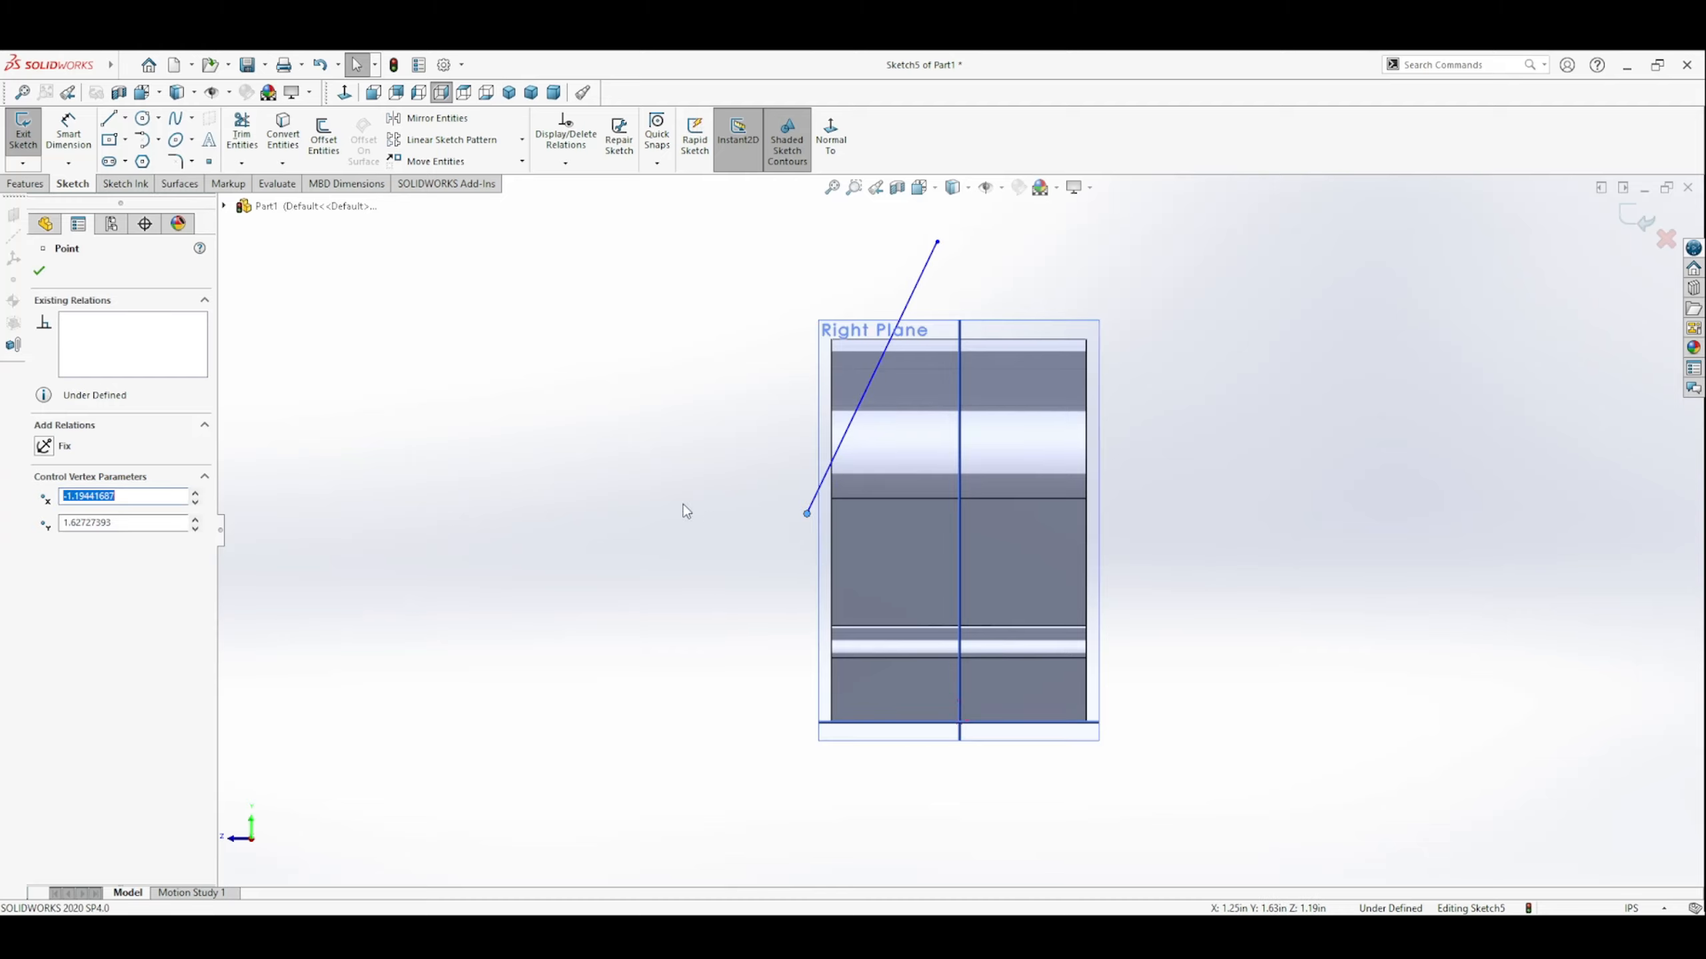
click(108, 118)
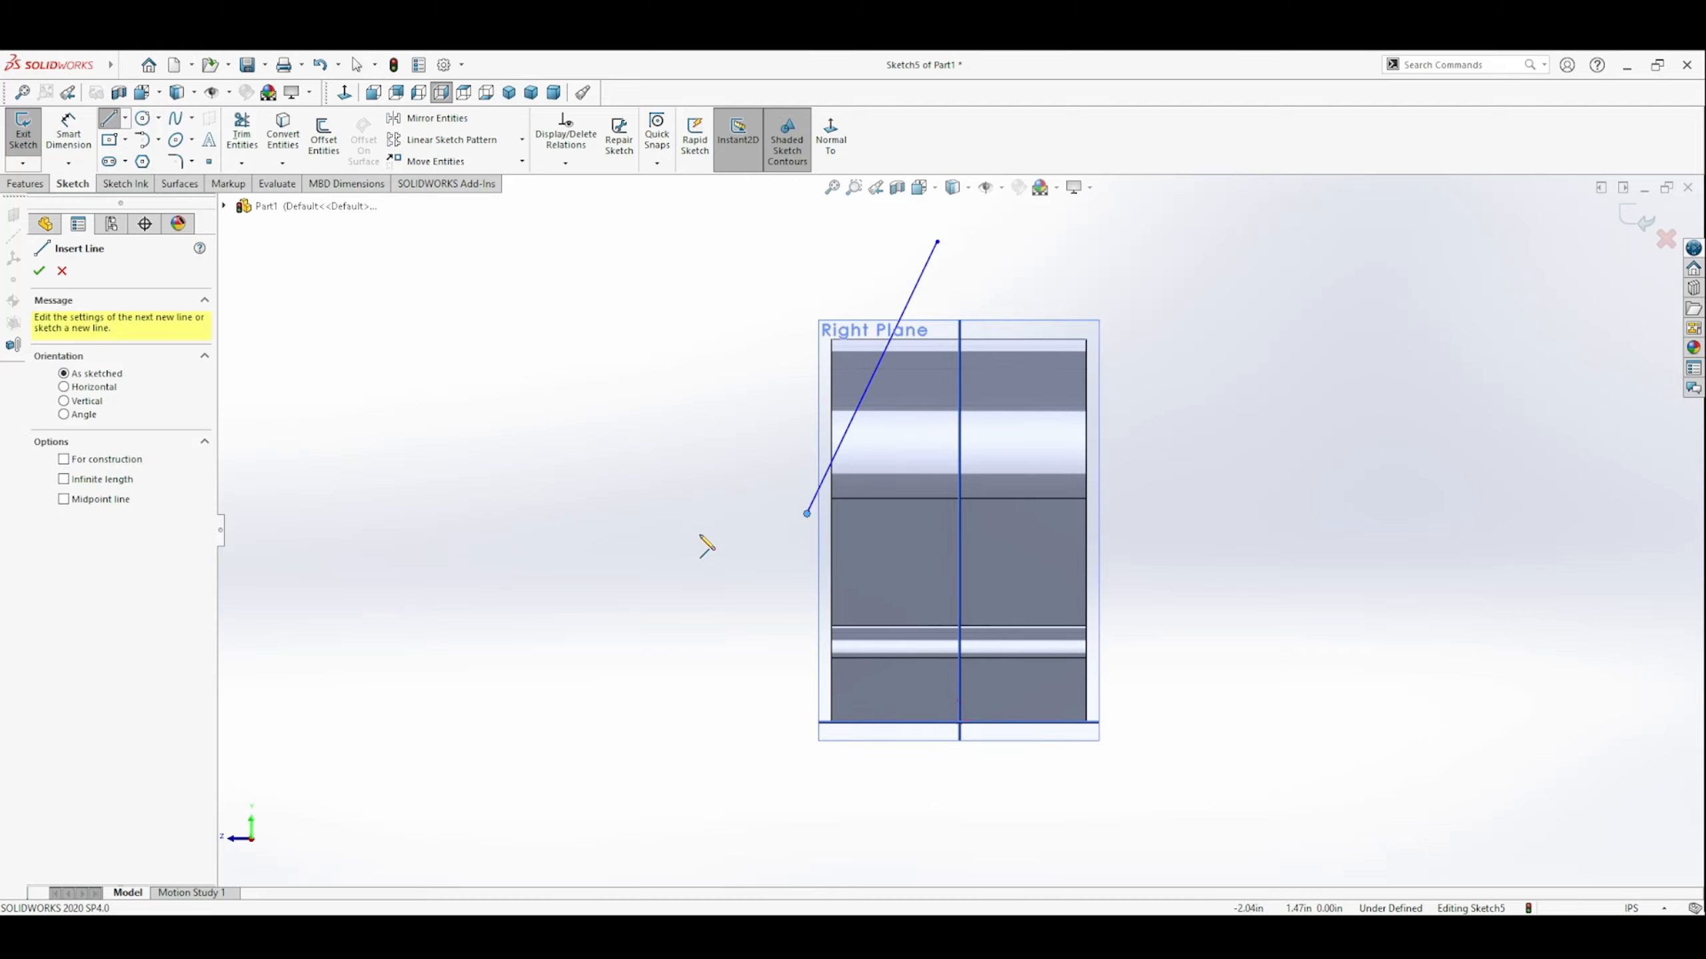
key(Escape)
drag(811, 518, 832, 516)
click(108, 118)
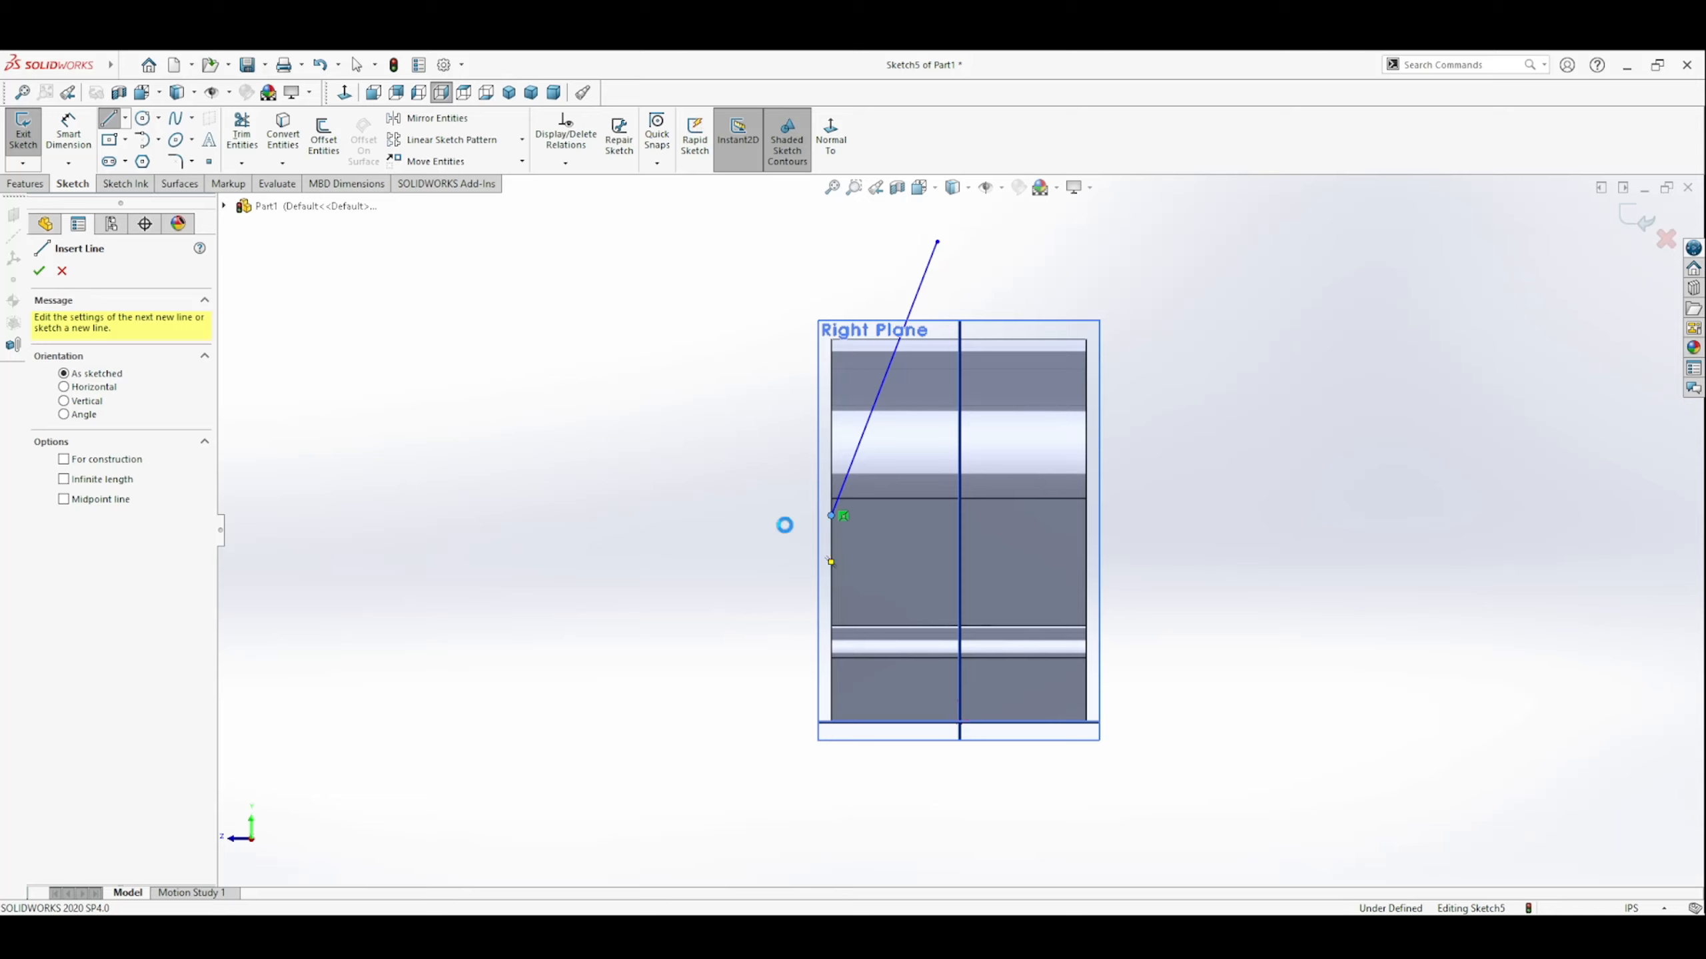
key(Escape)
Dimension the height of the slanted line's lower endpoint above the base's bottom as 1 in.
click(68, 131)
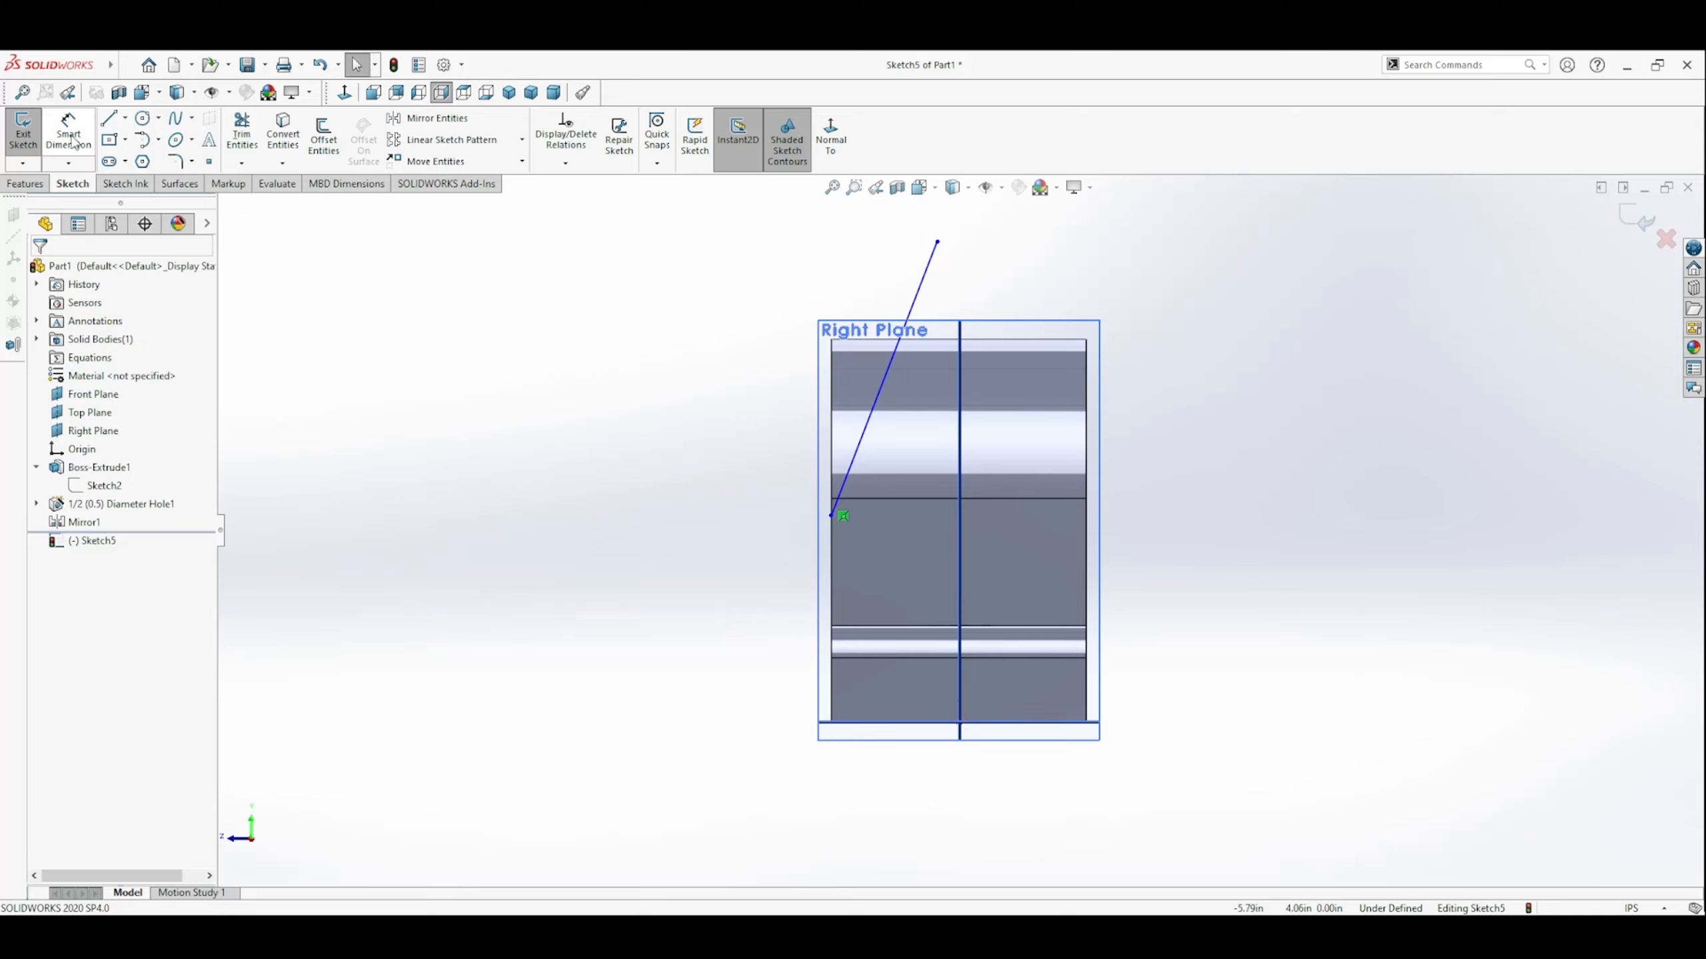
click(833, 516)
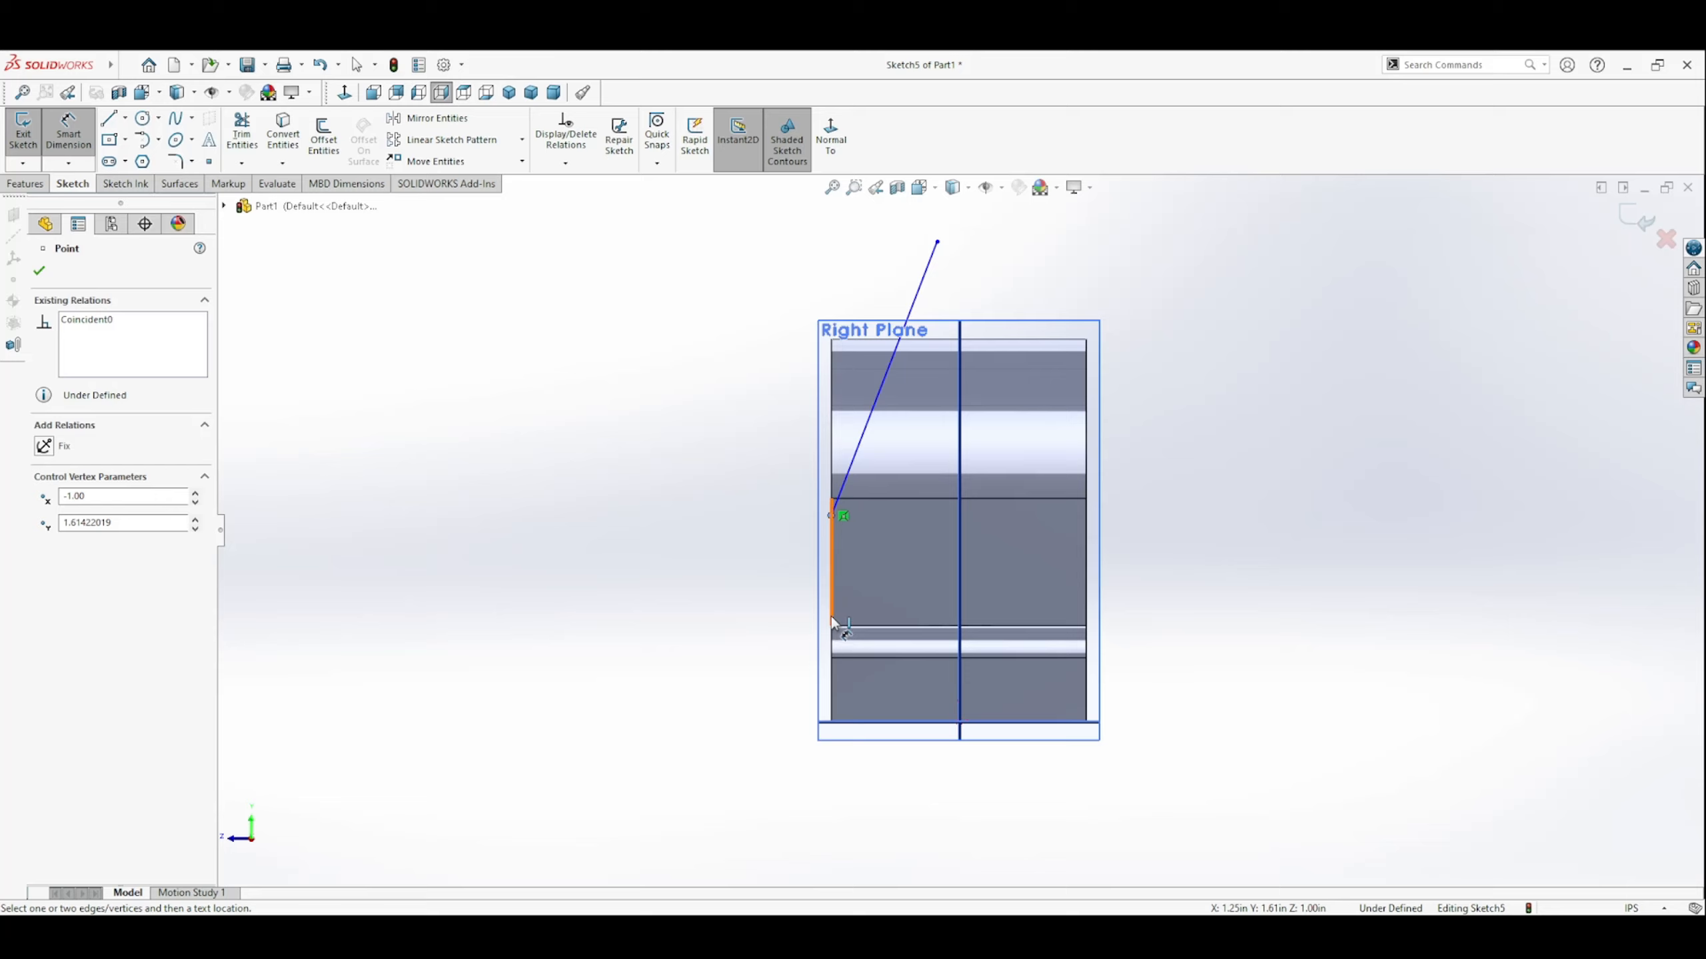
click(869, 724)
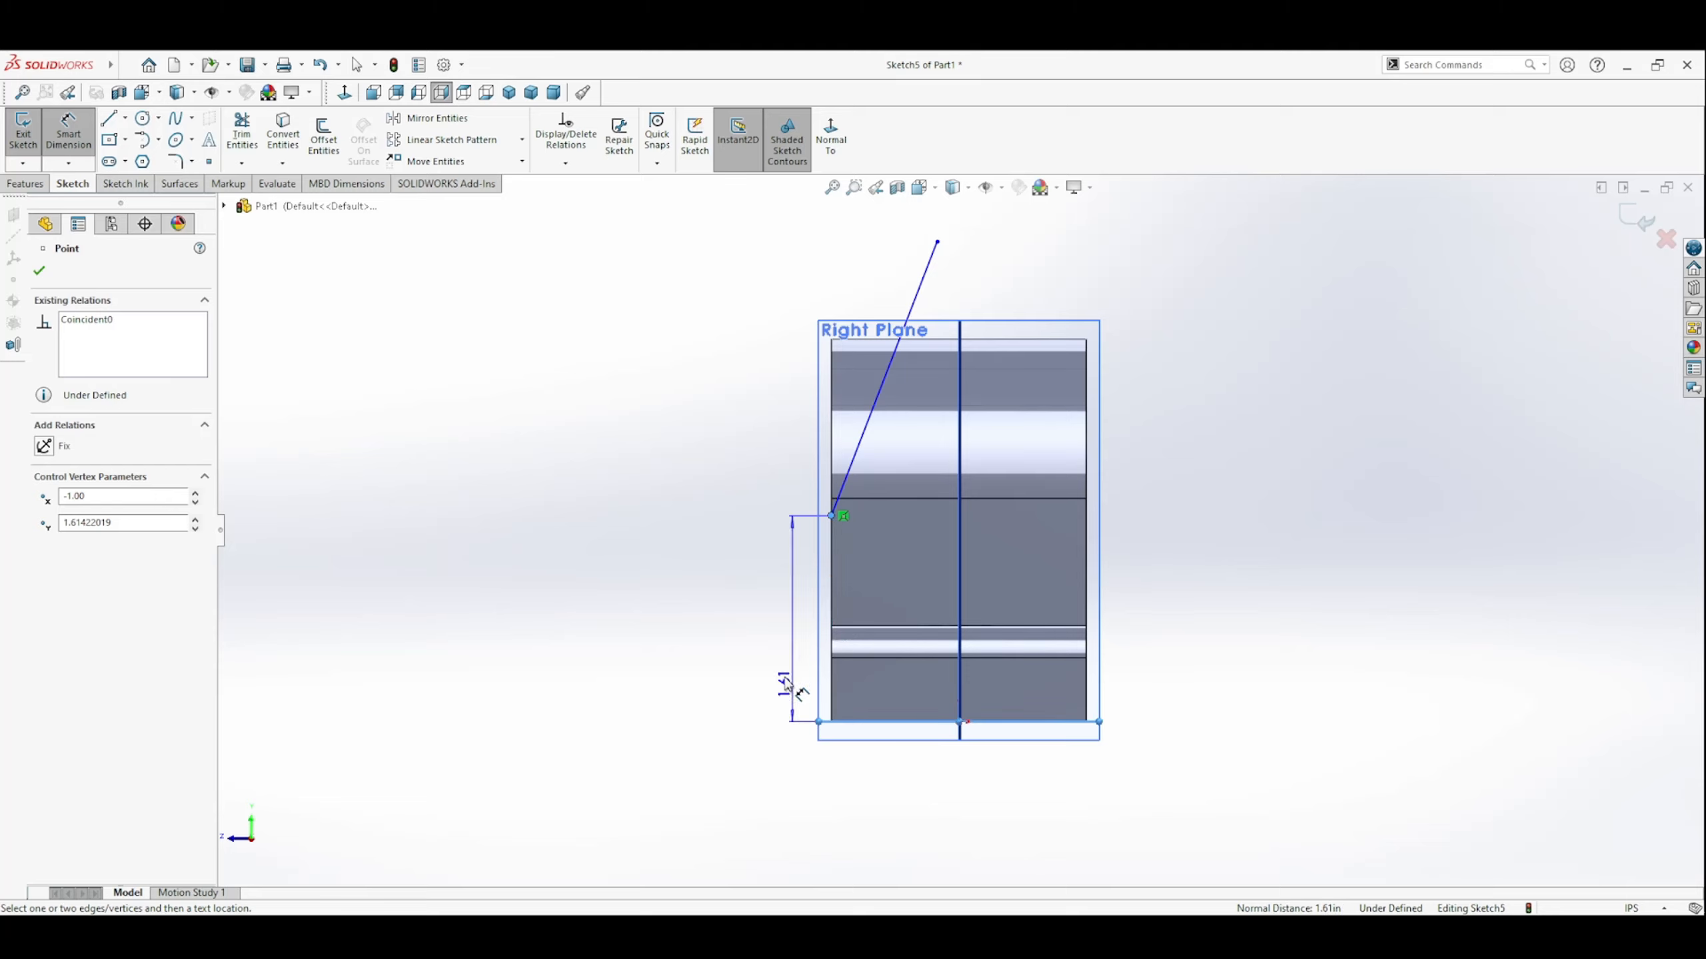
click(751, 624)
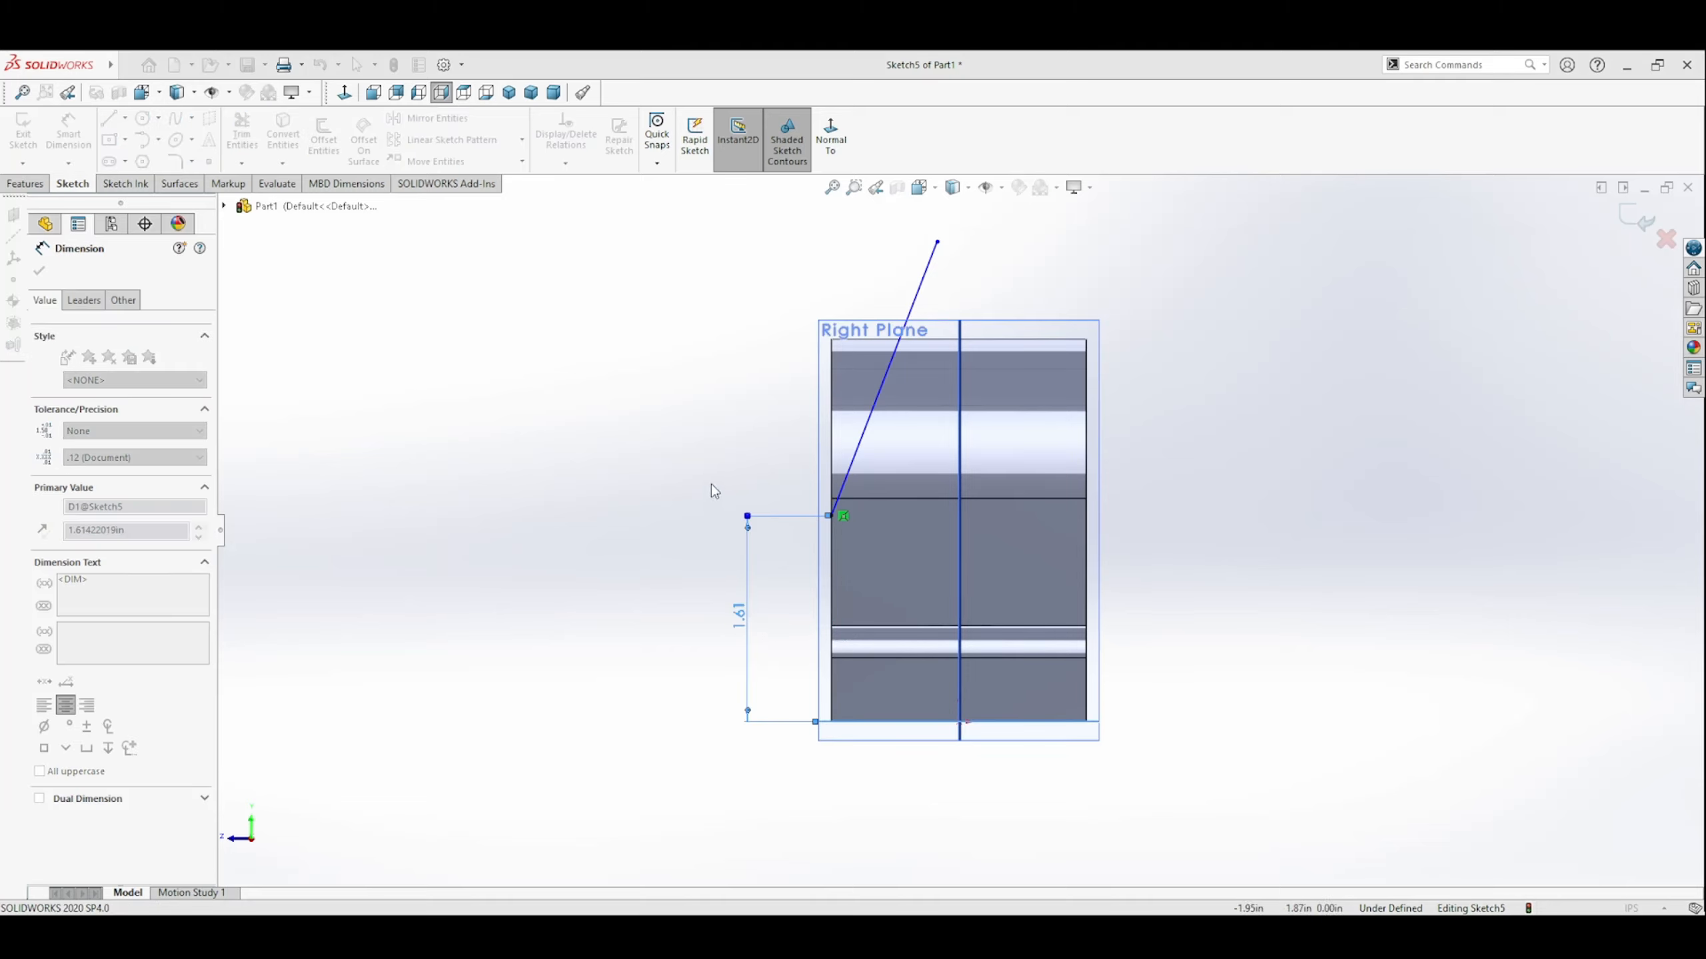
text(1)
key(Return)
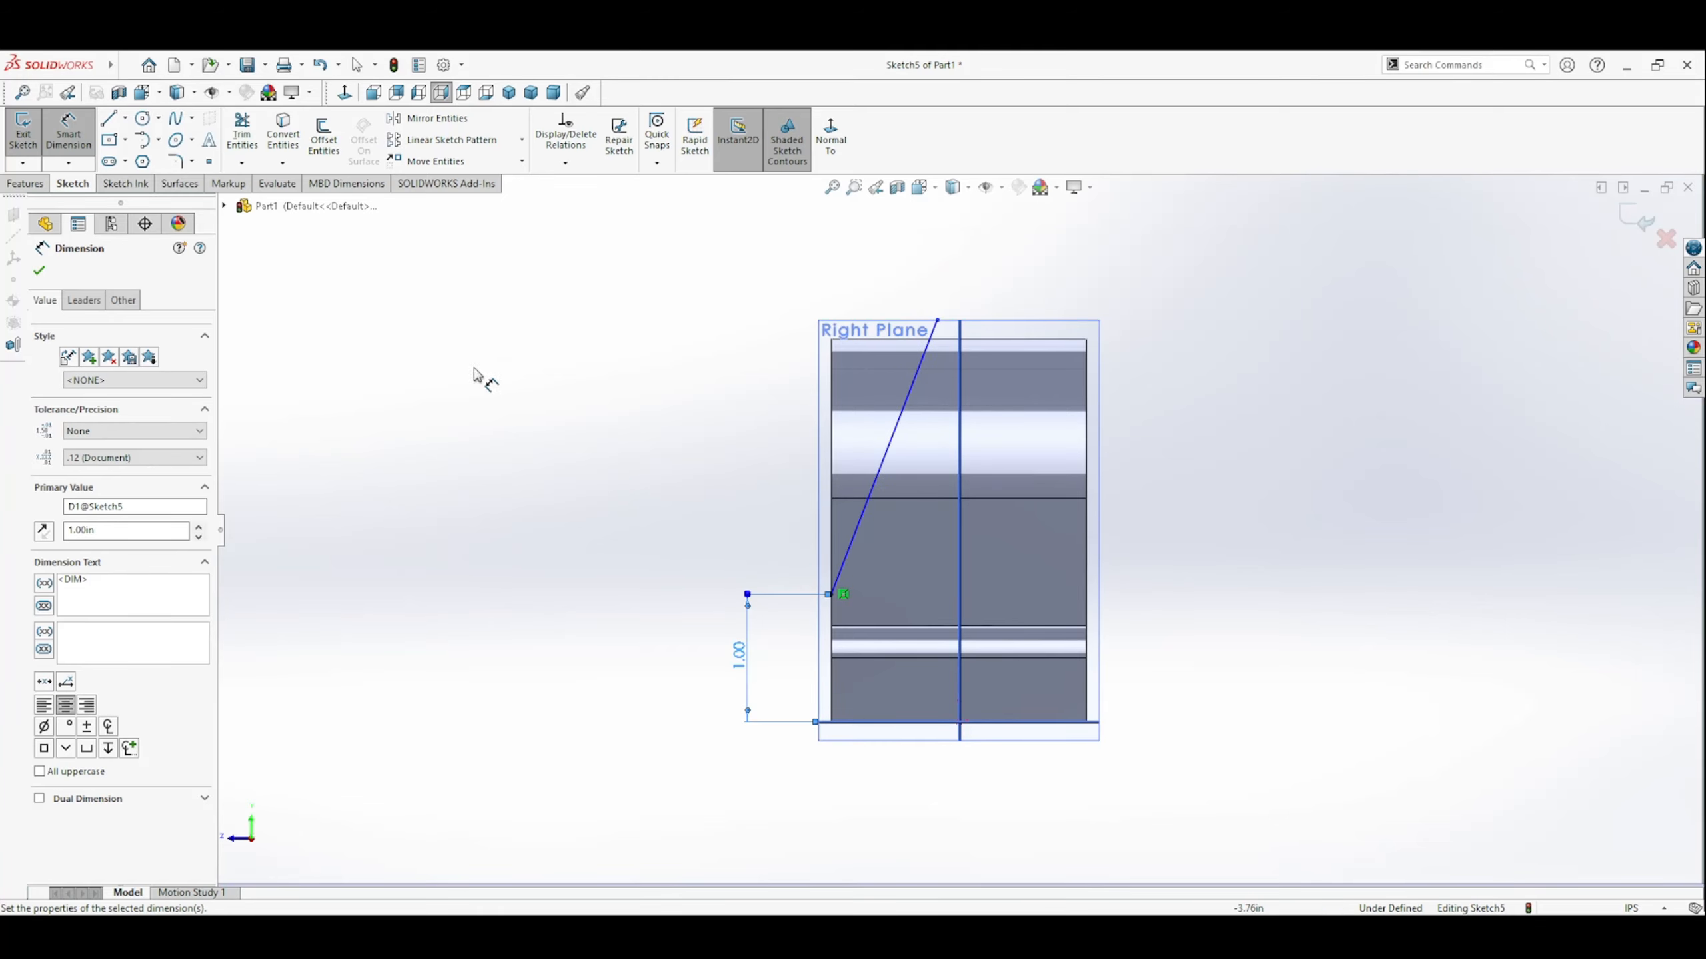
click(39, 272)
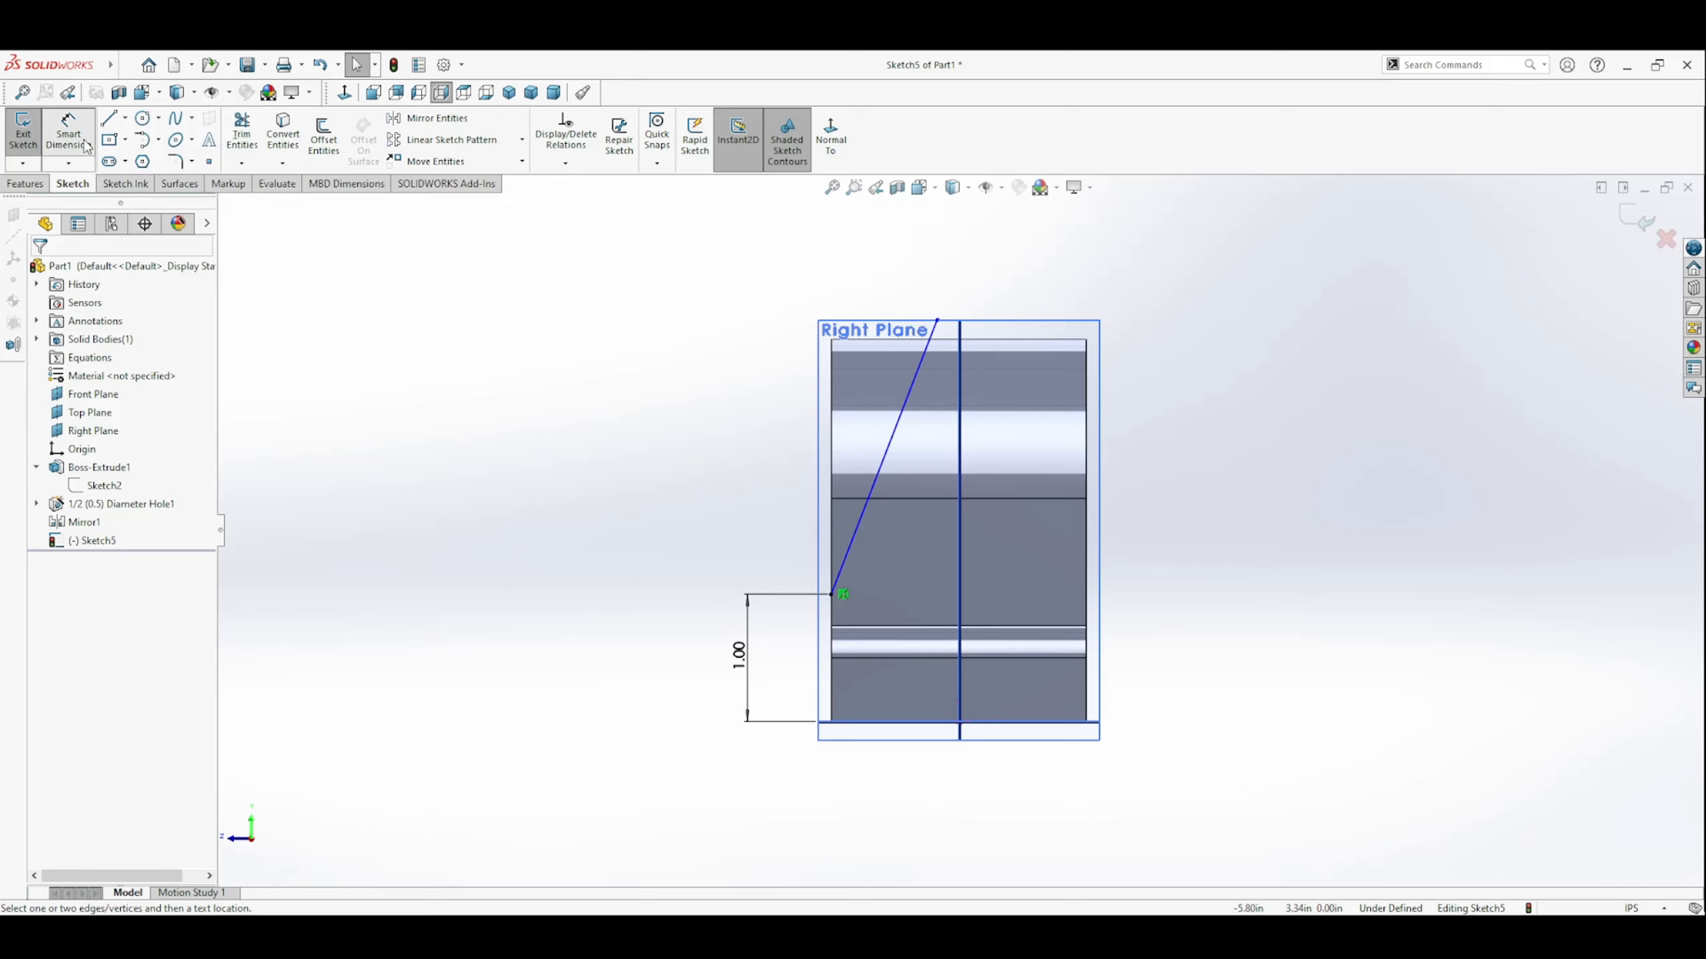
Dimension the angle between the slanted line and the upright's front vertical edge as 20°.
click(919, 386)
click(832, 368)
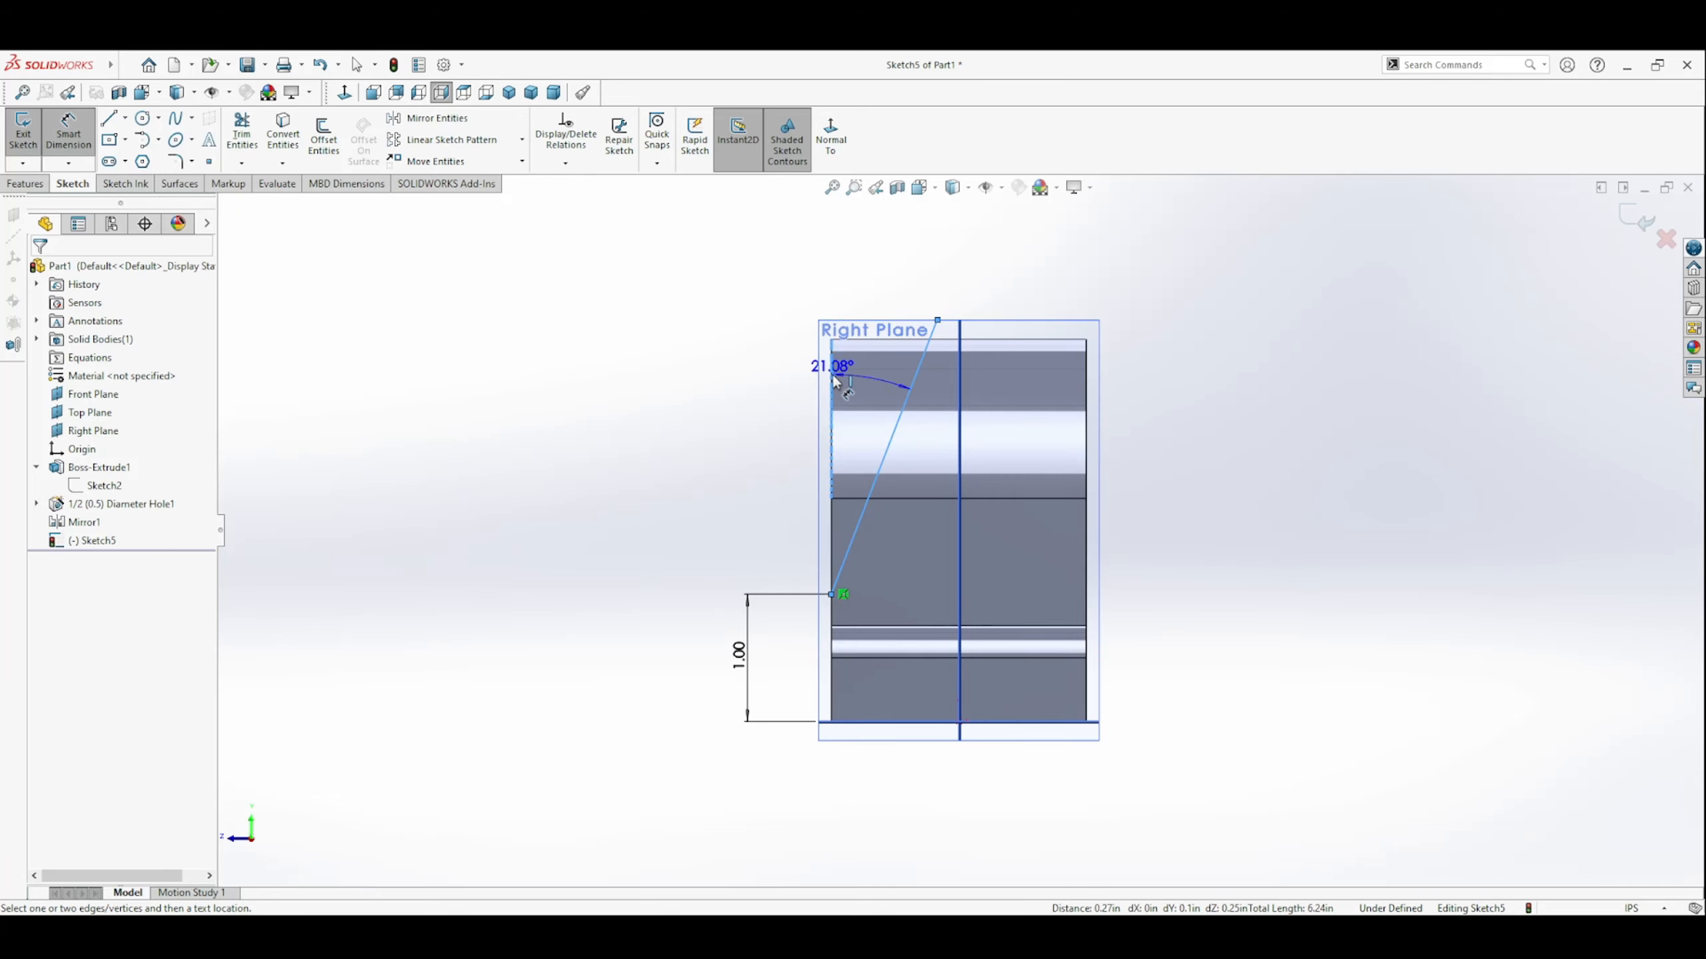
click(898, 258)
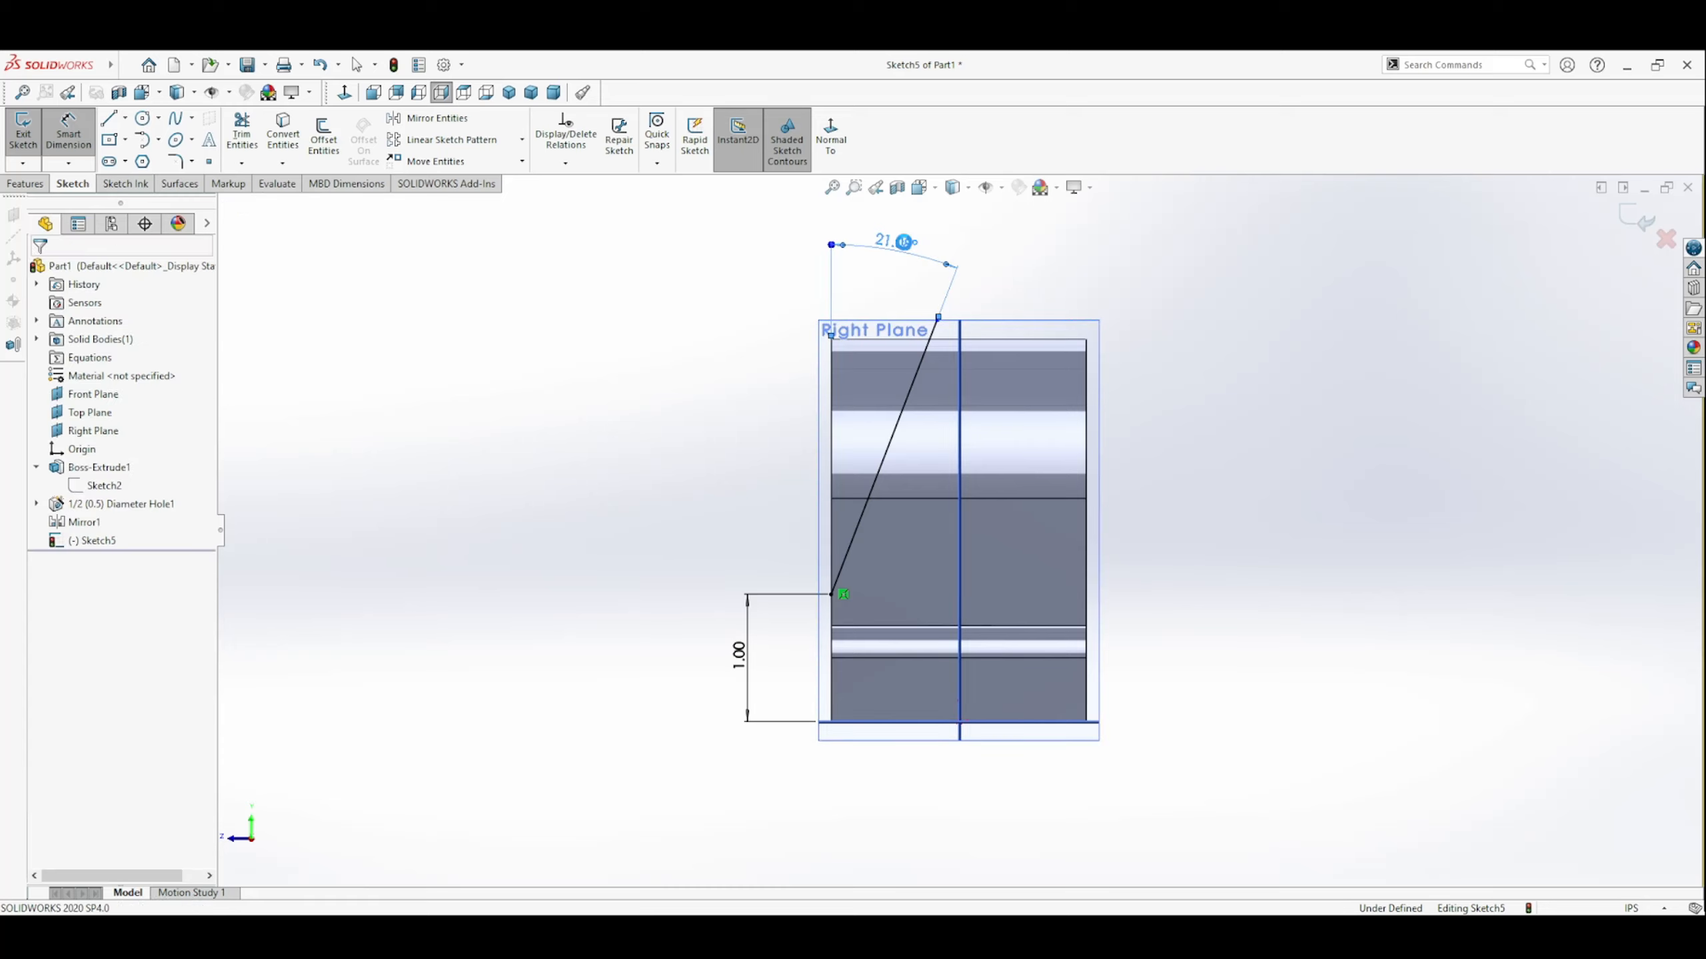
key(Return)
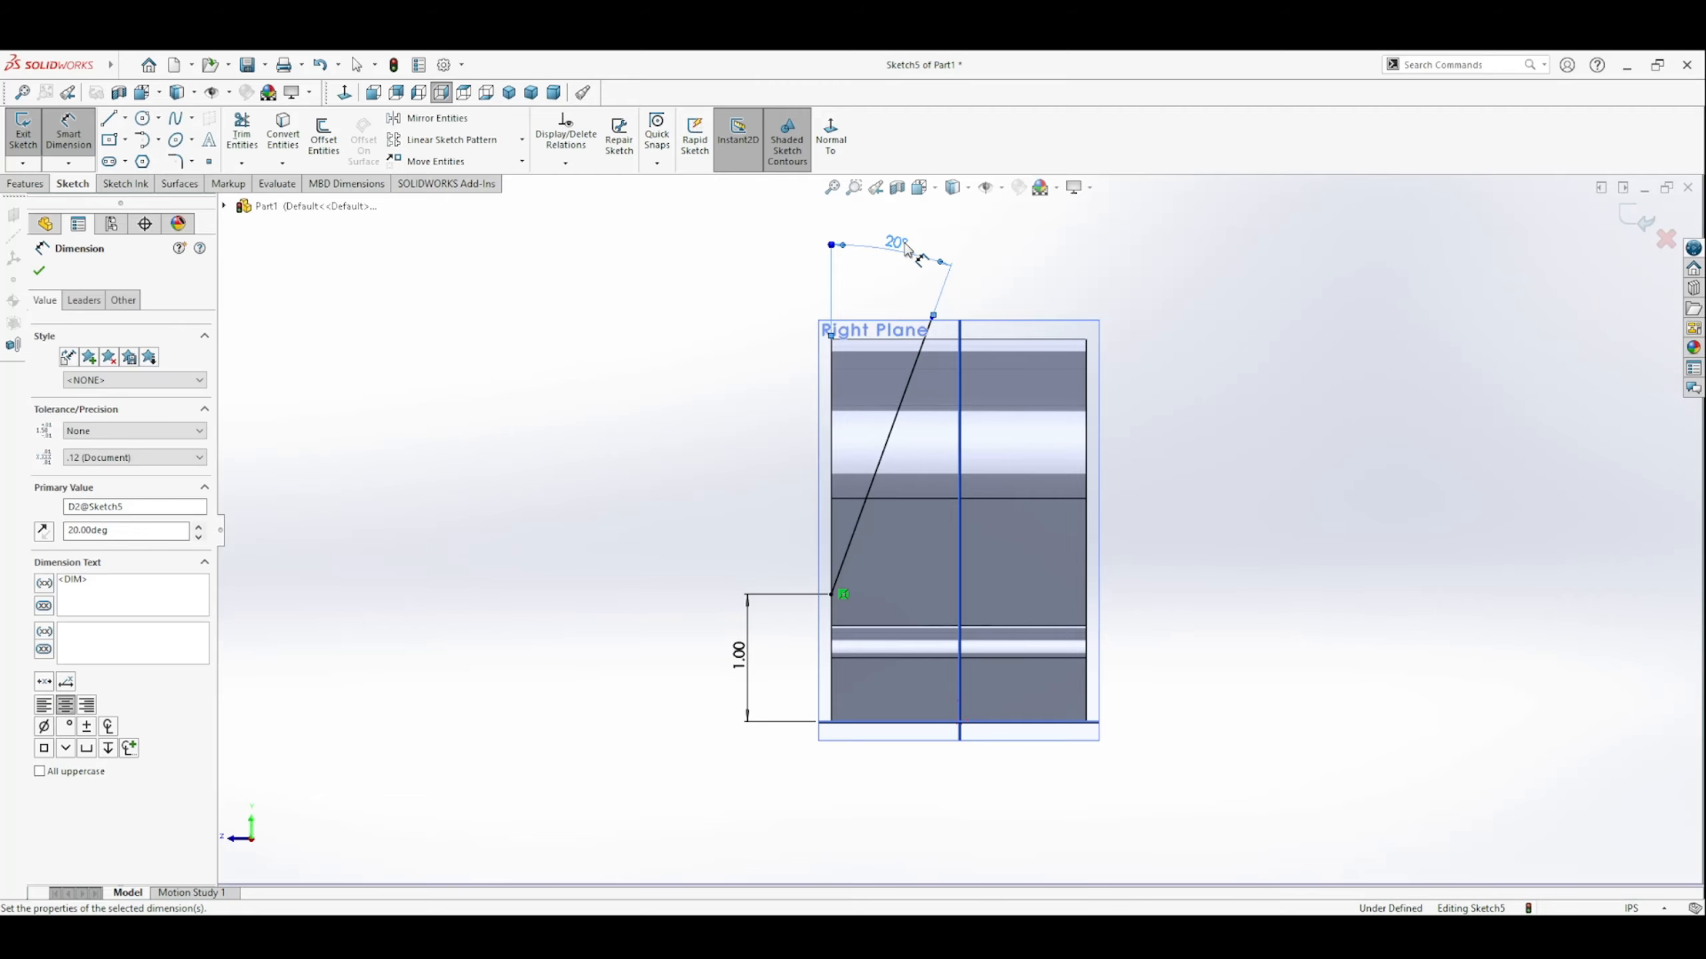
click(561, 440)
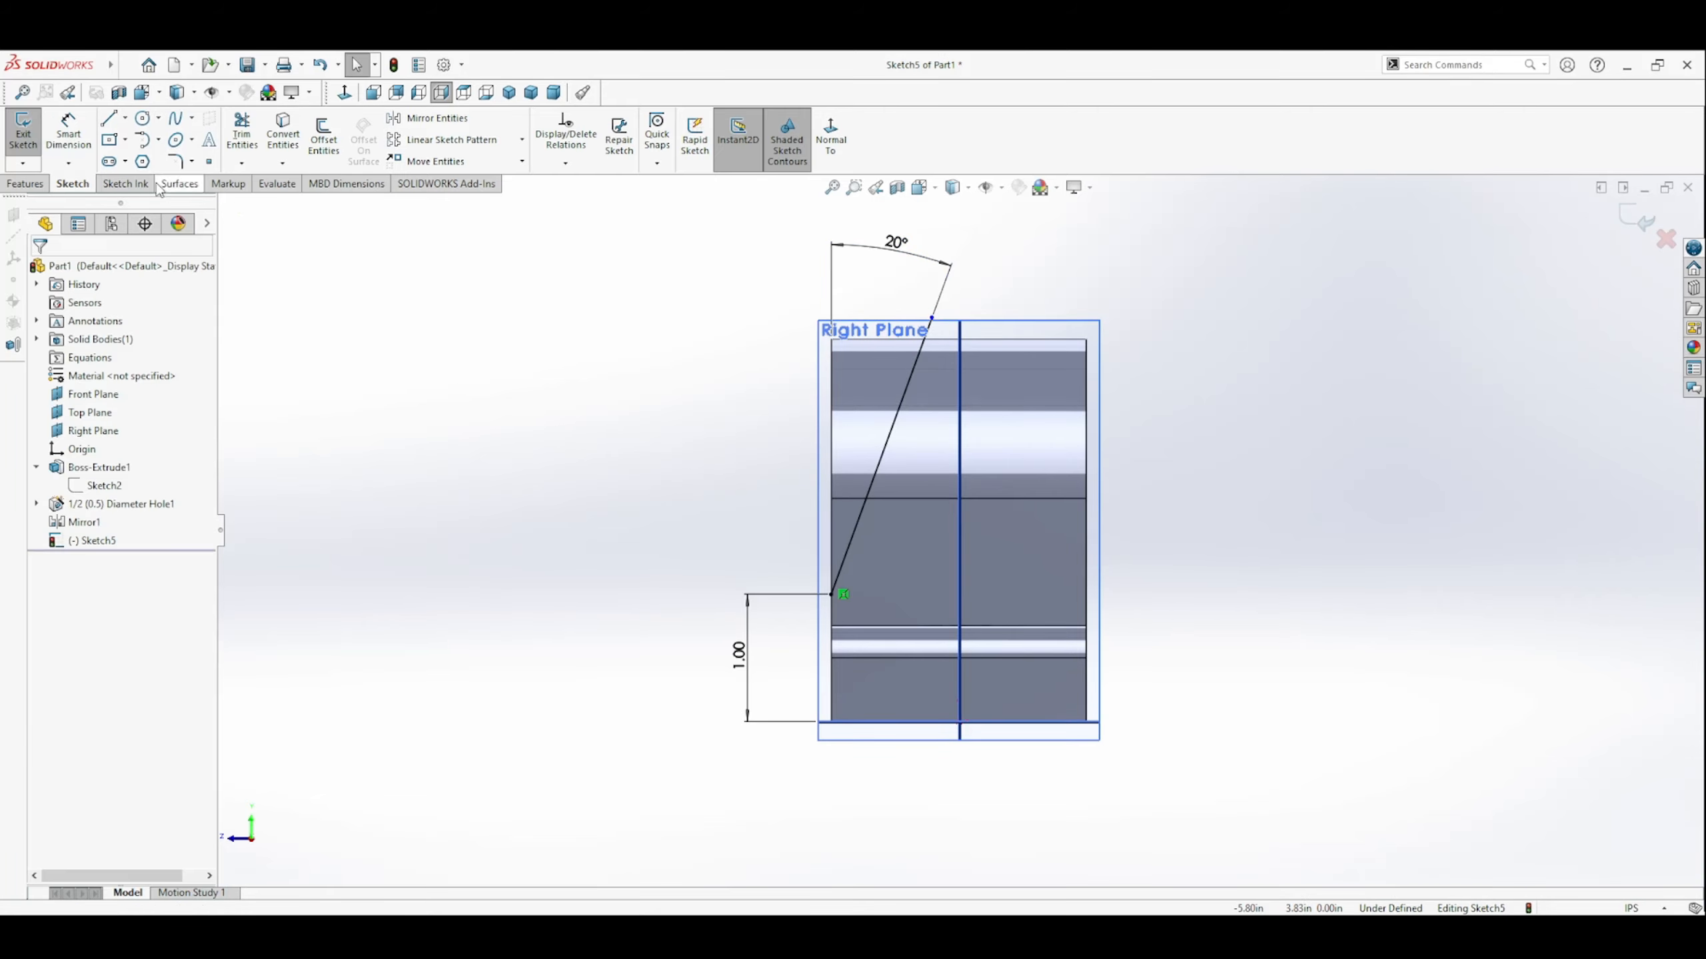
Shorten the slanted line by moving its upper endpoint down onto the upright's top edge.
click(109, 118)
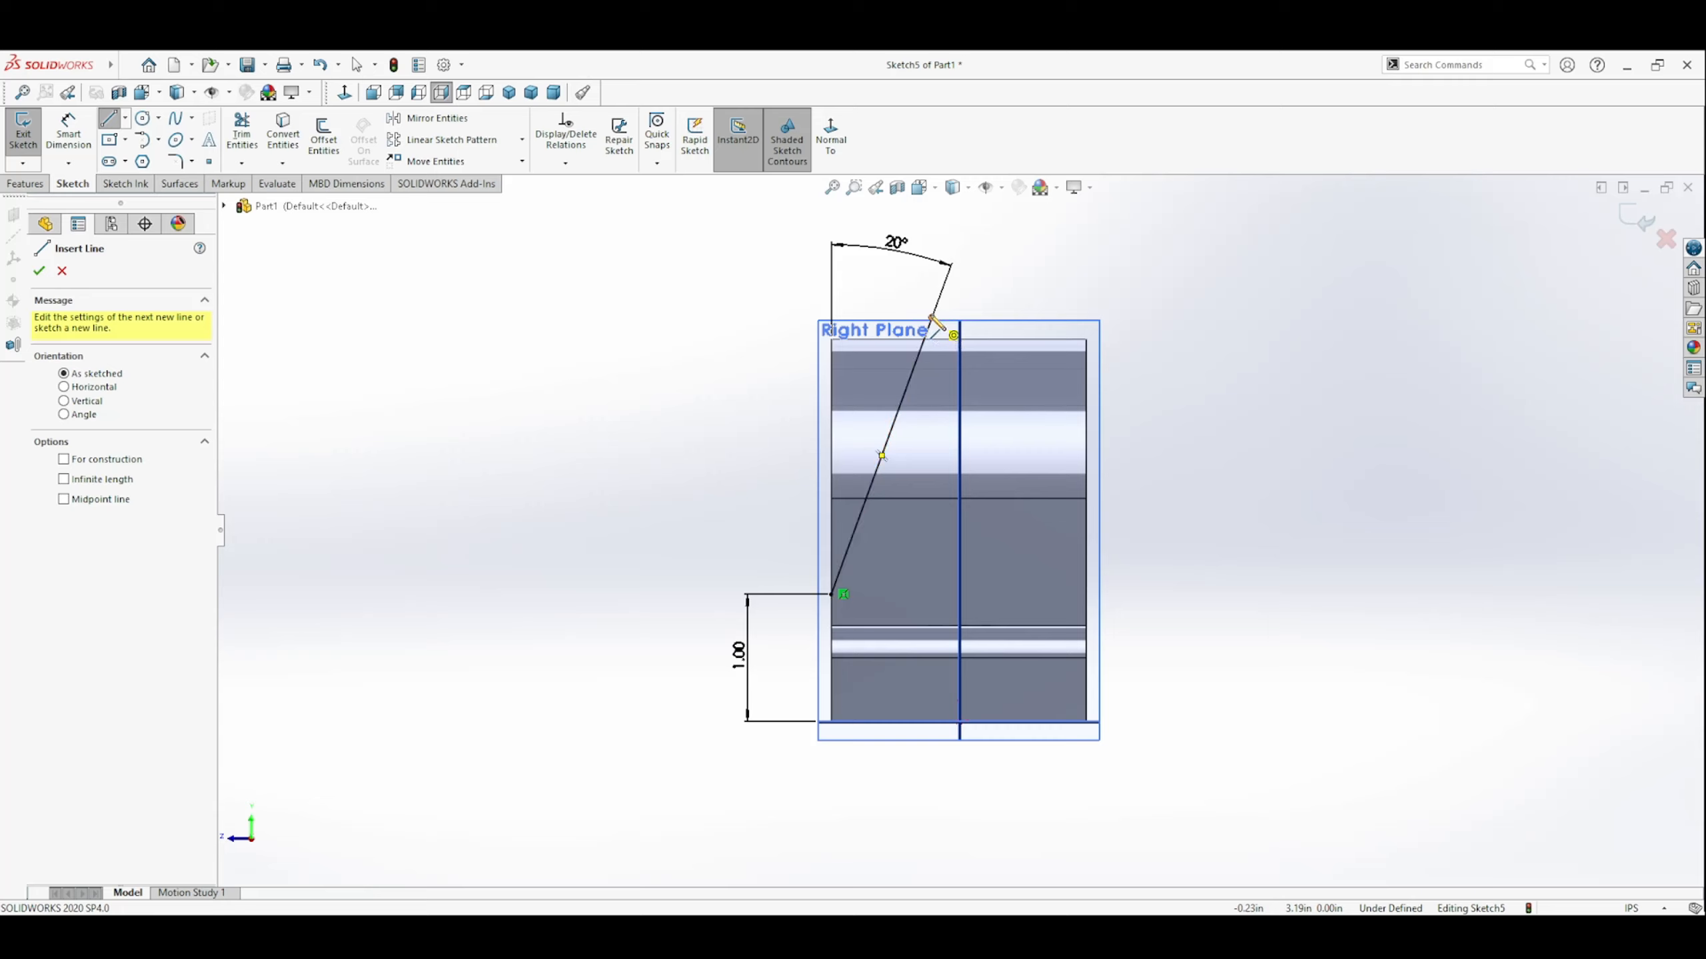
key(Escape)
drag(931, 318, 930, 342)
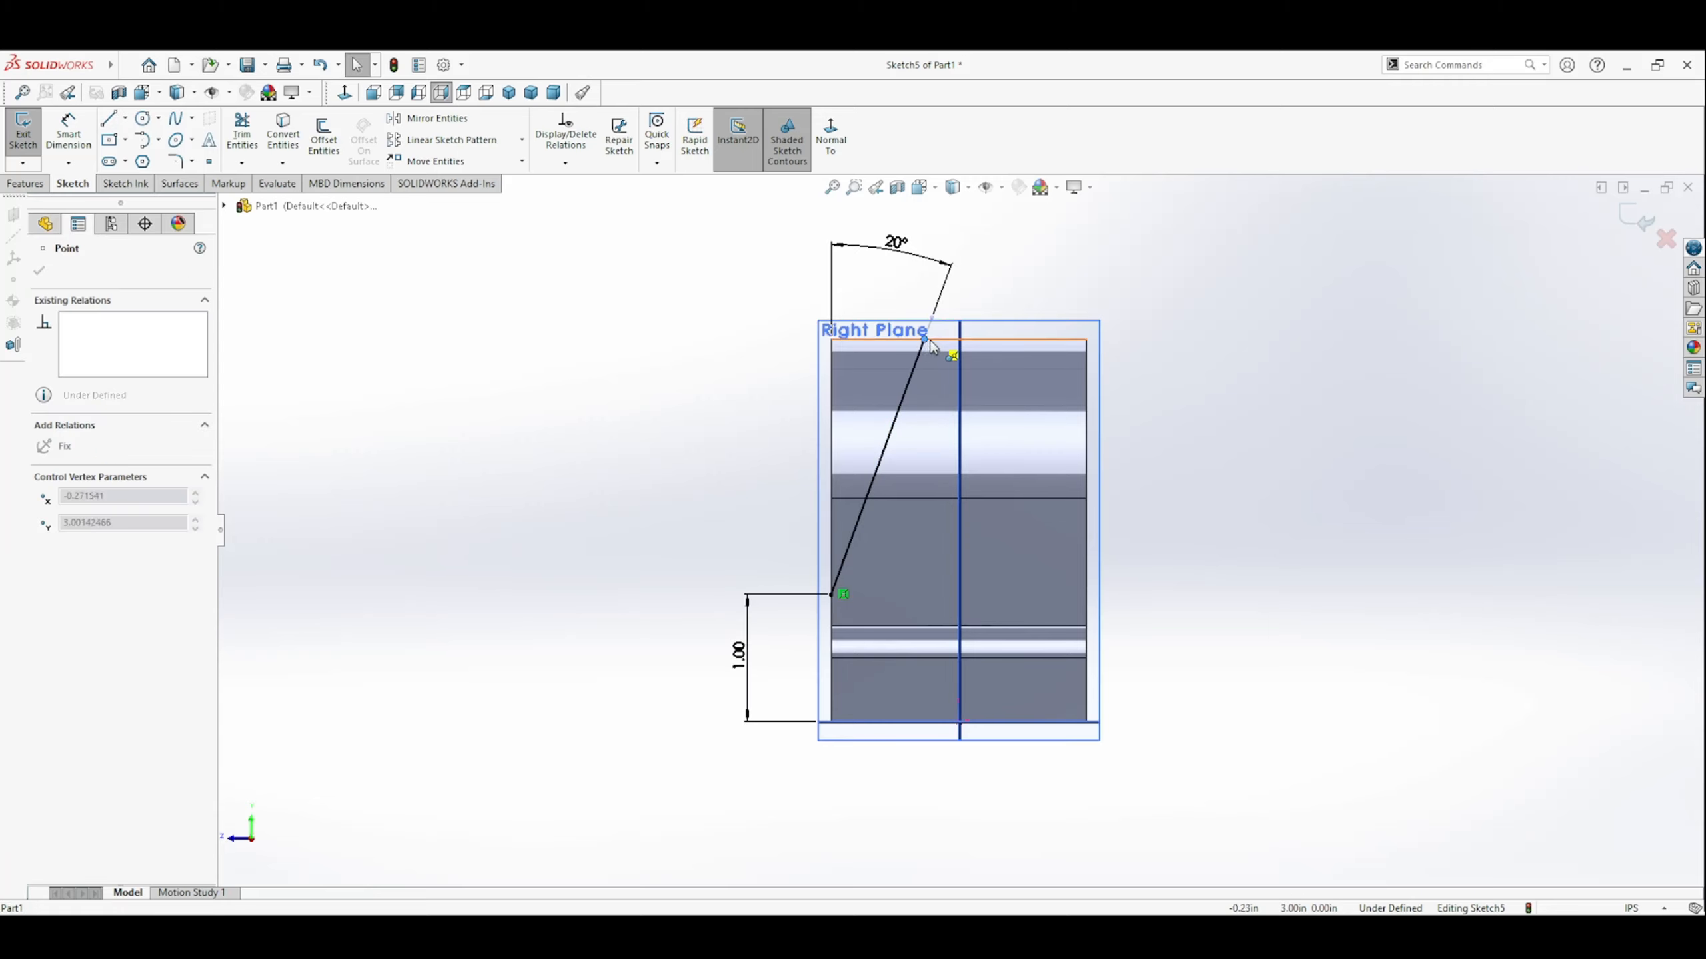
click(109, 118)
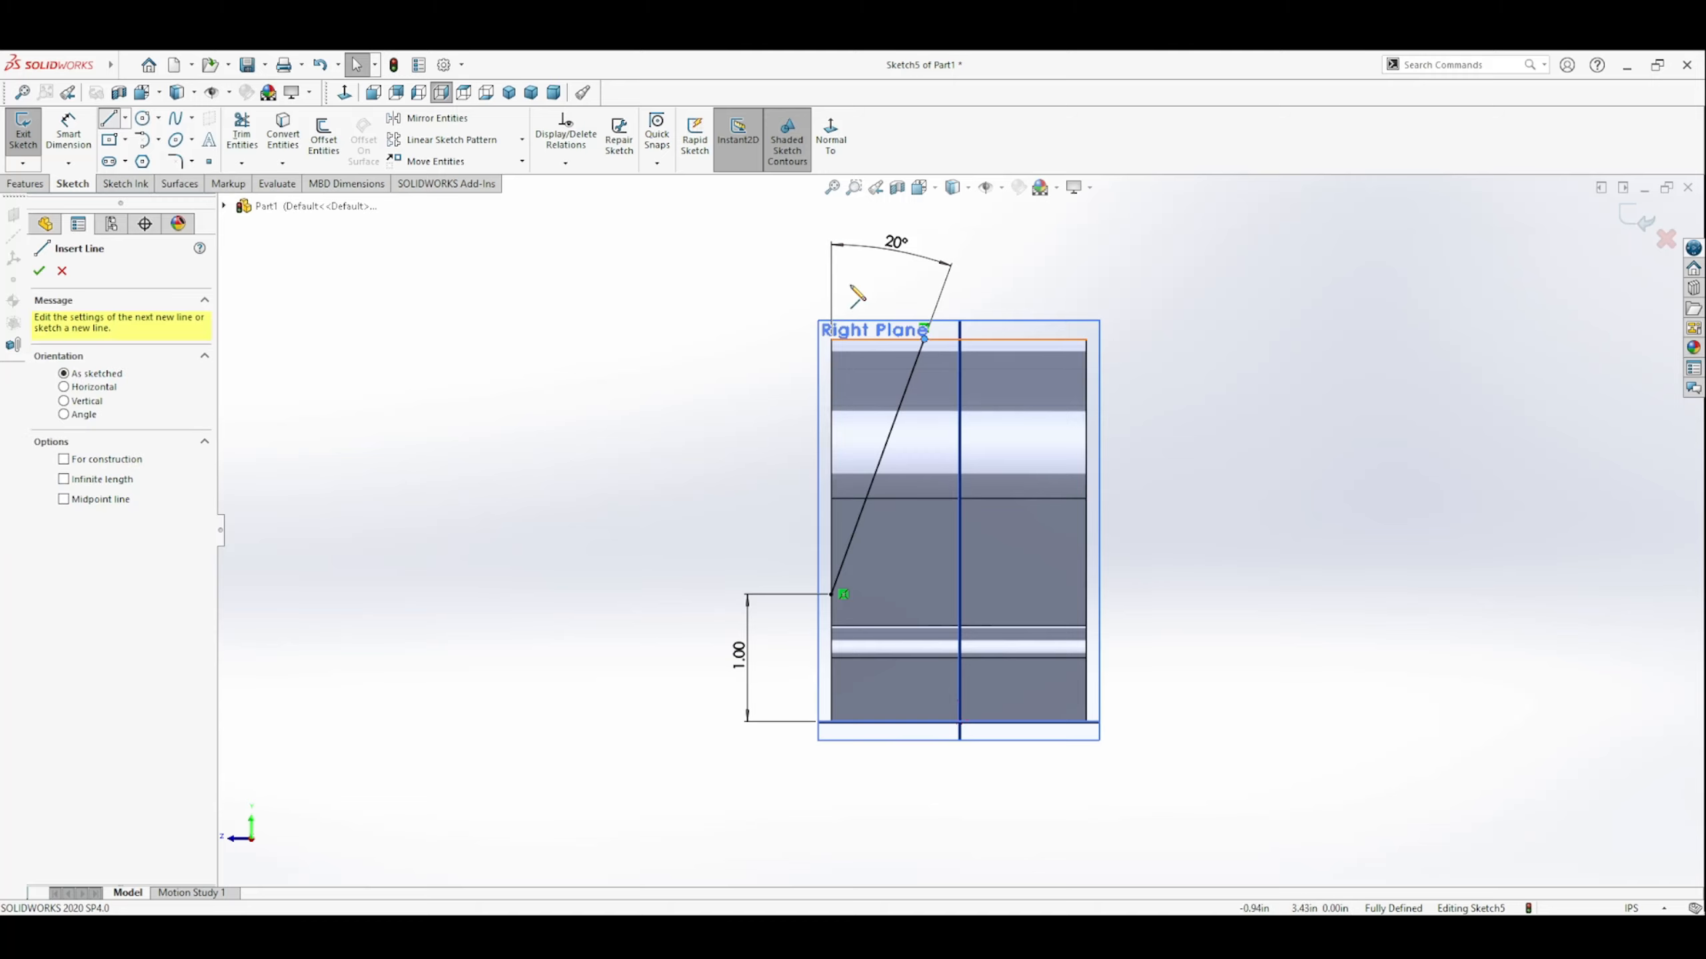
click(924, 339)
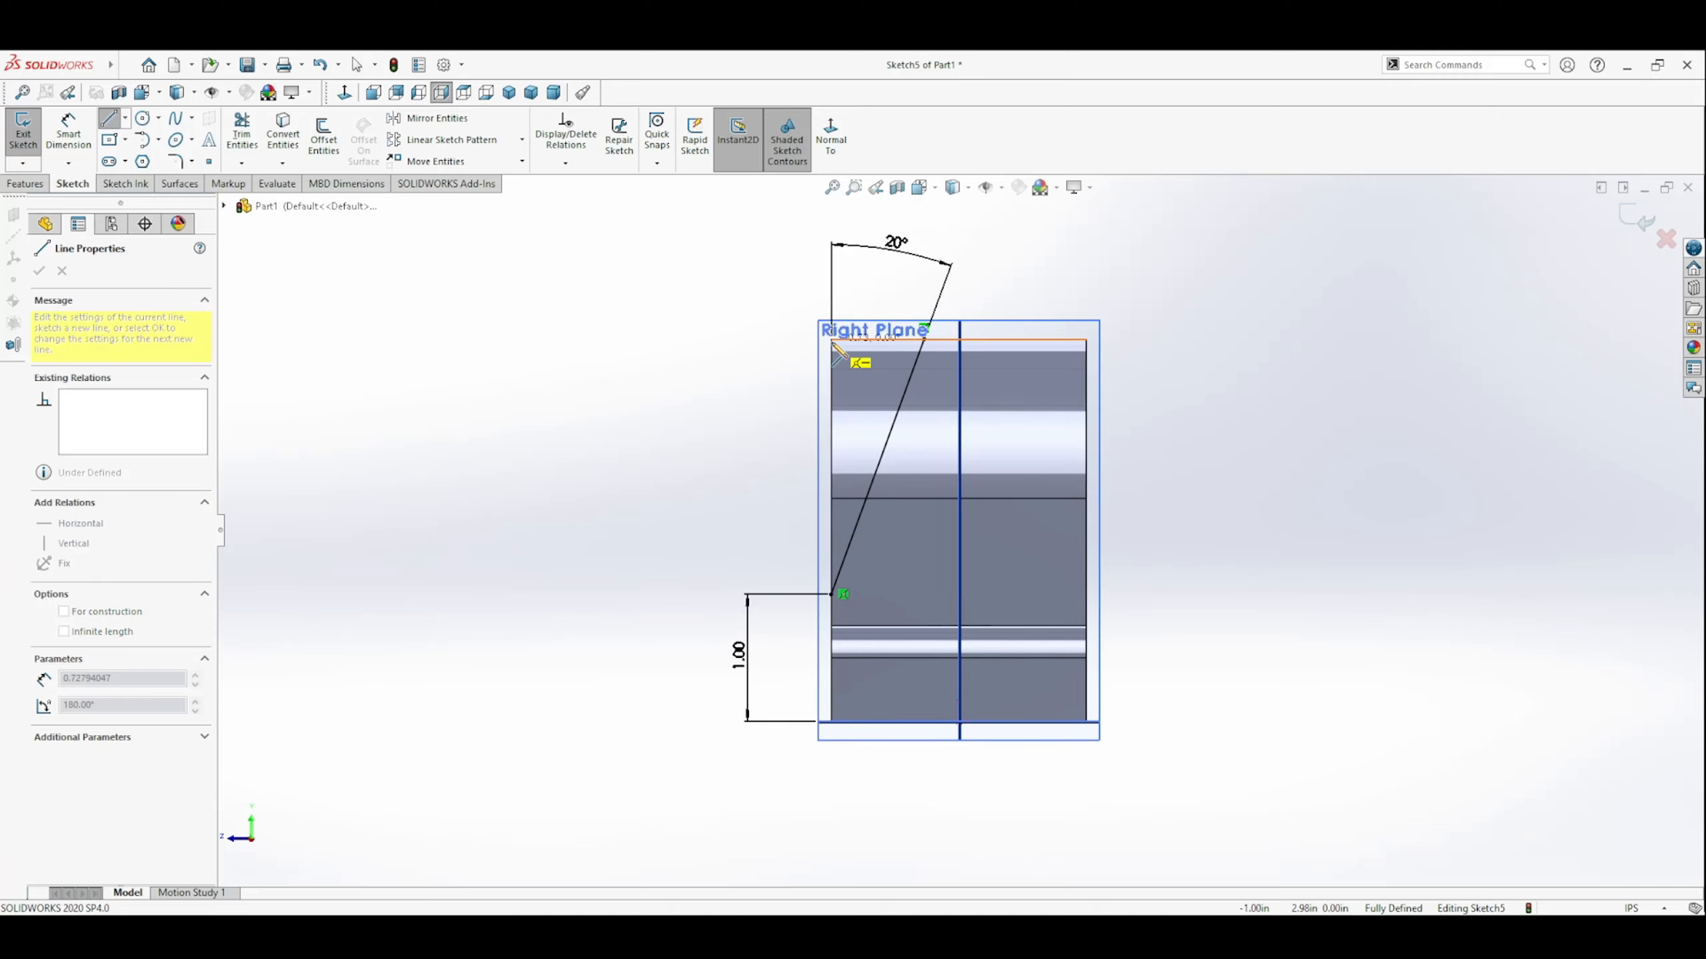
key(Escape)
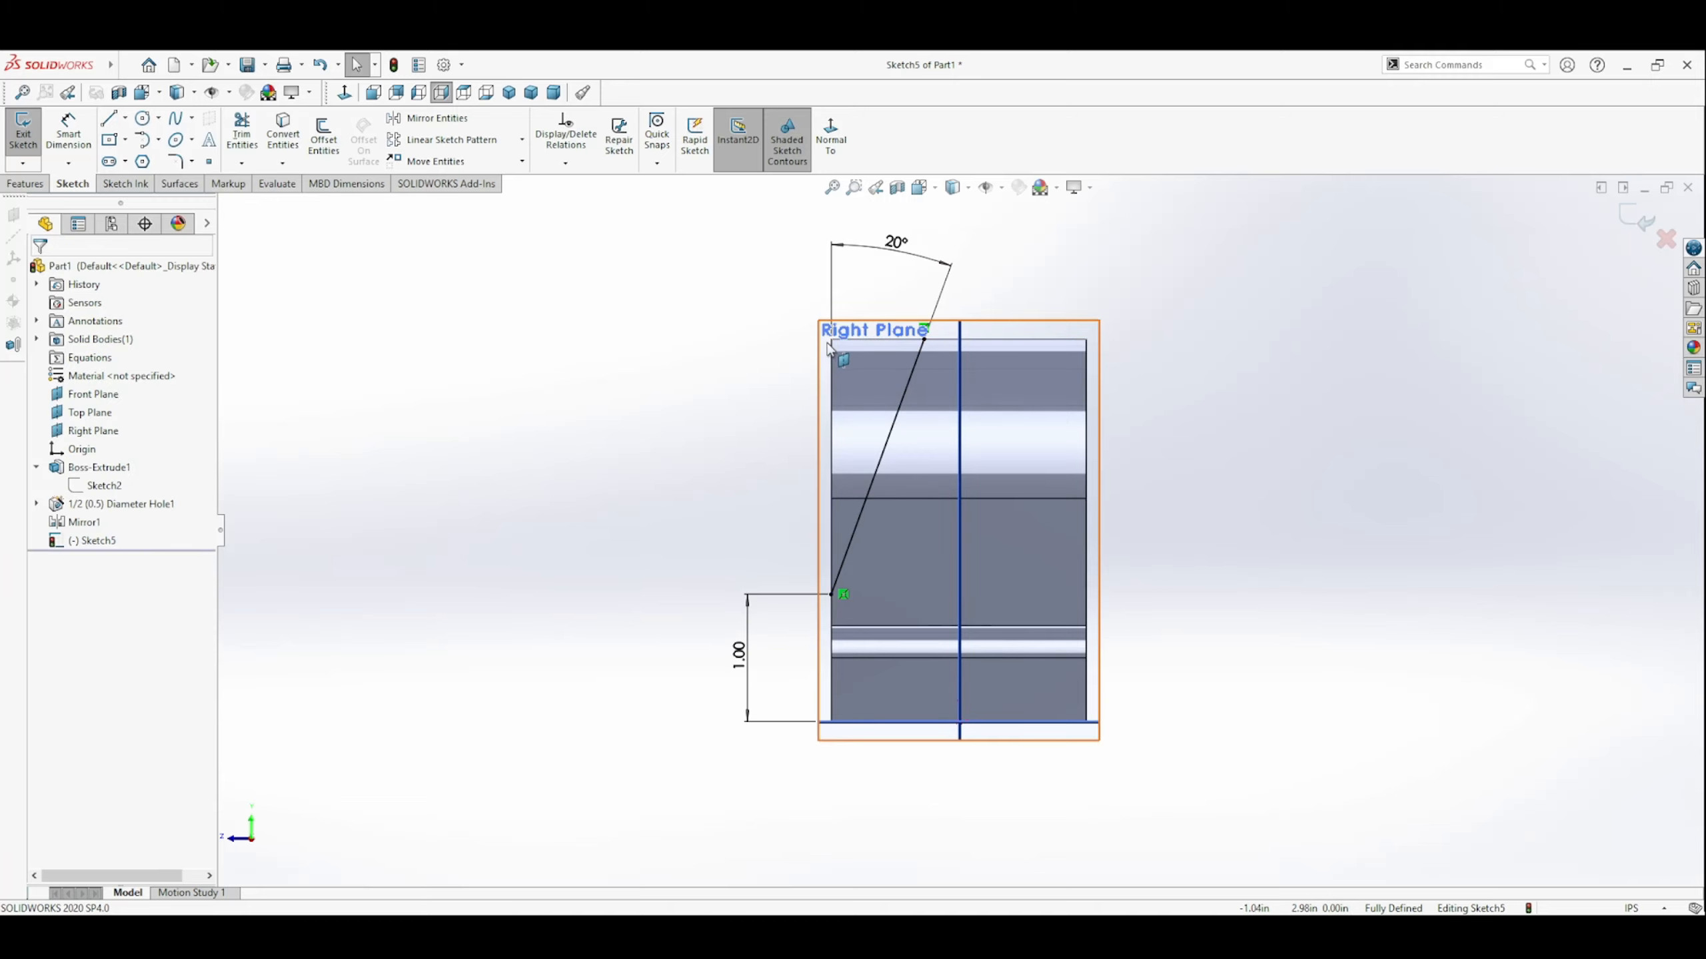
Convert the upright's top edge, the front silhouette edge and the front vertical edge below it into sketch lines.
click(281, 140)
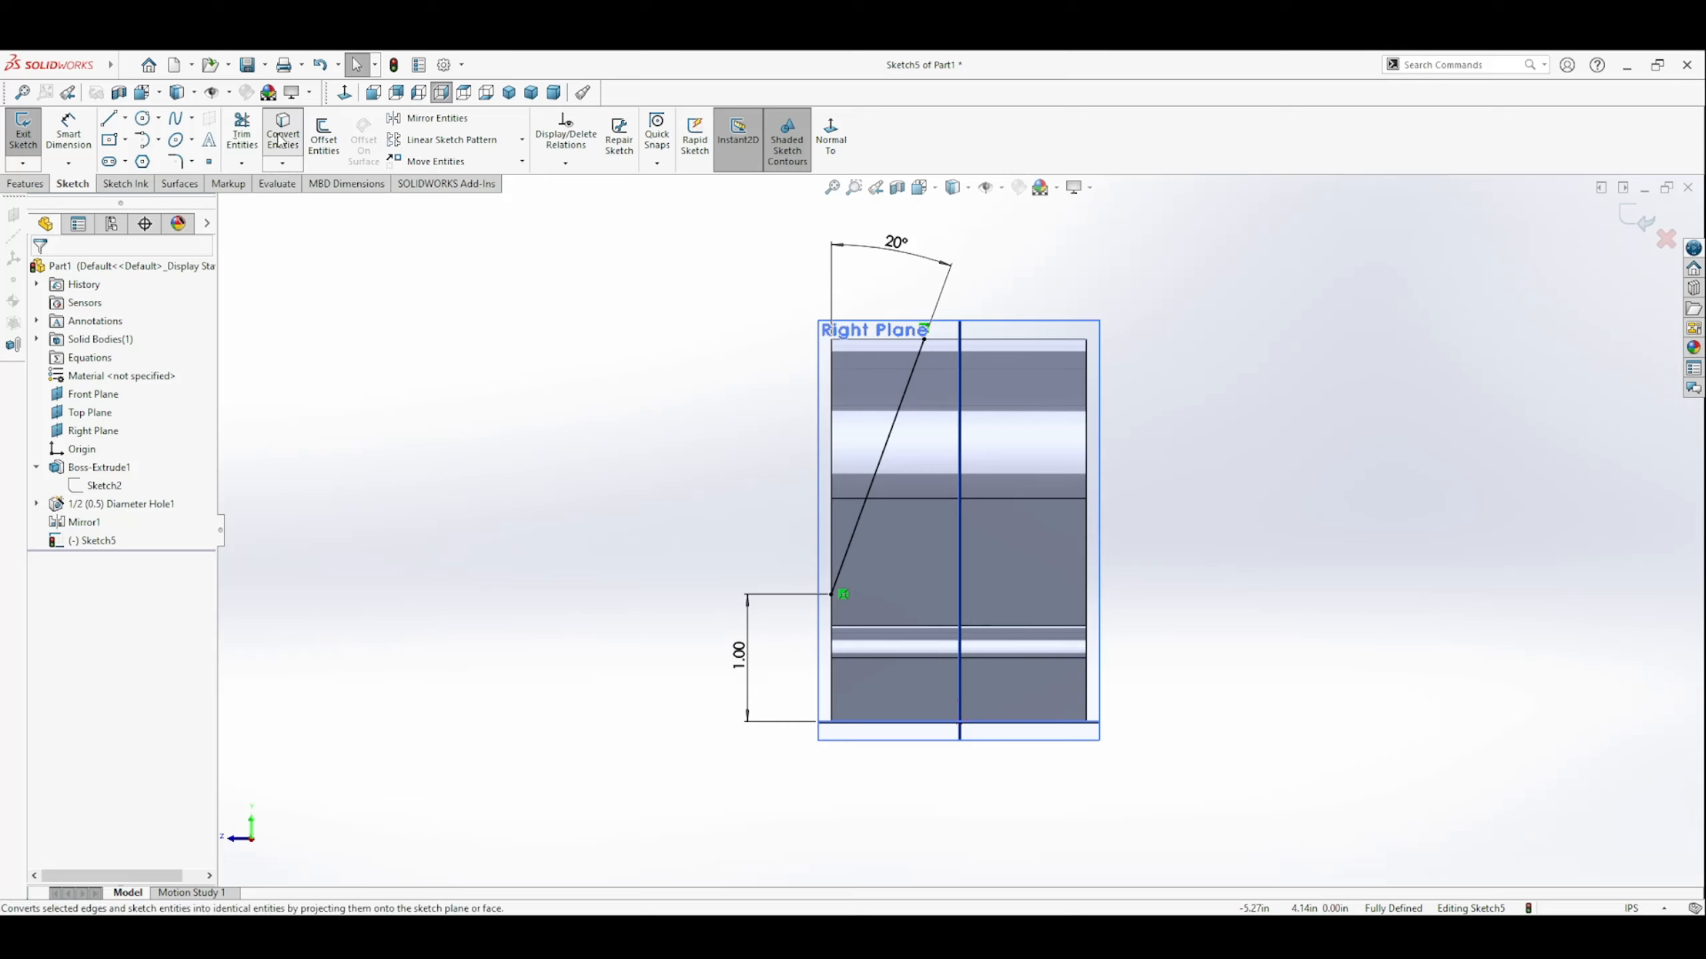
click(831, 437)
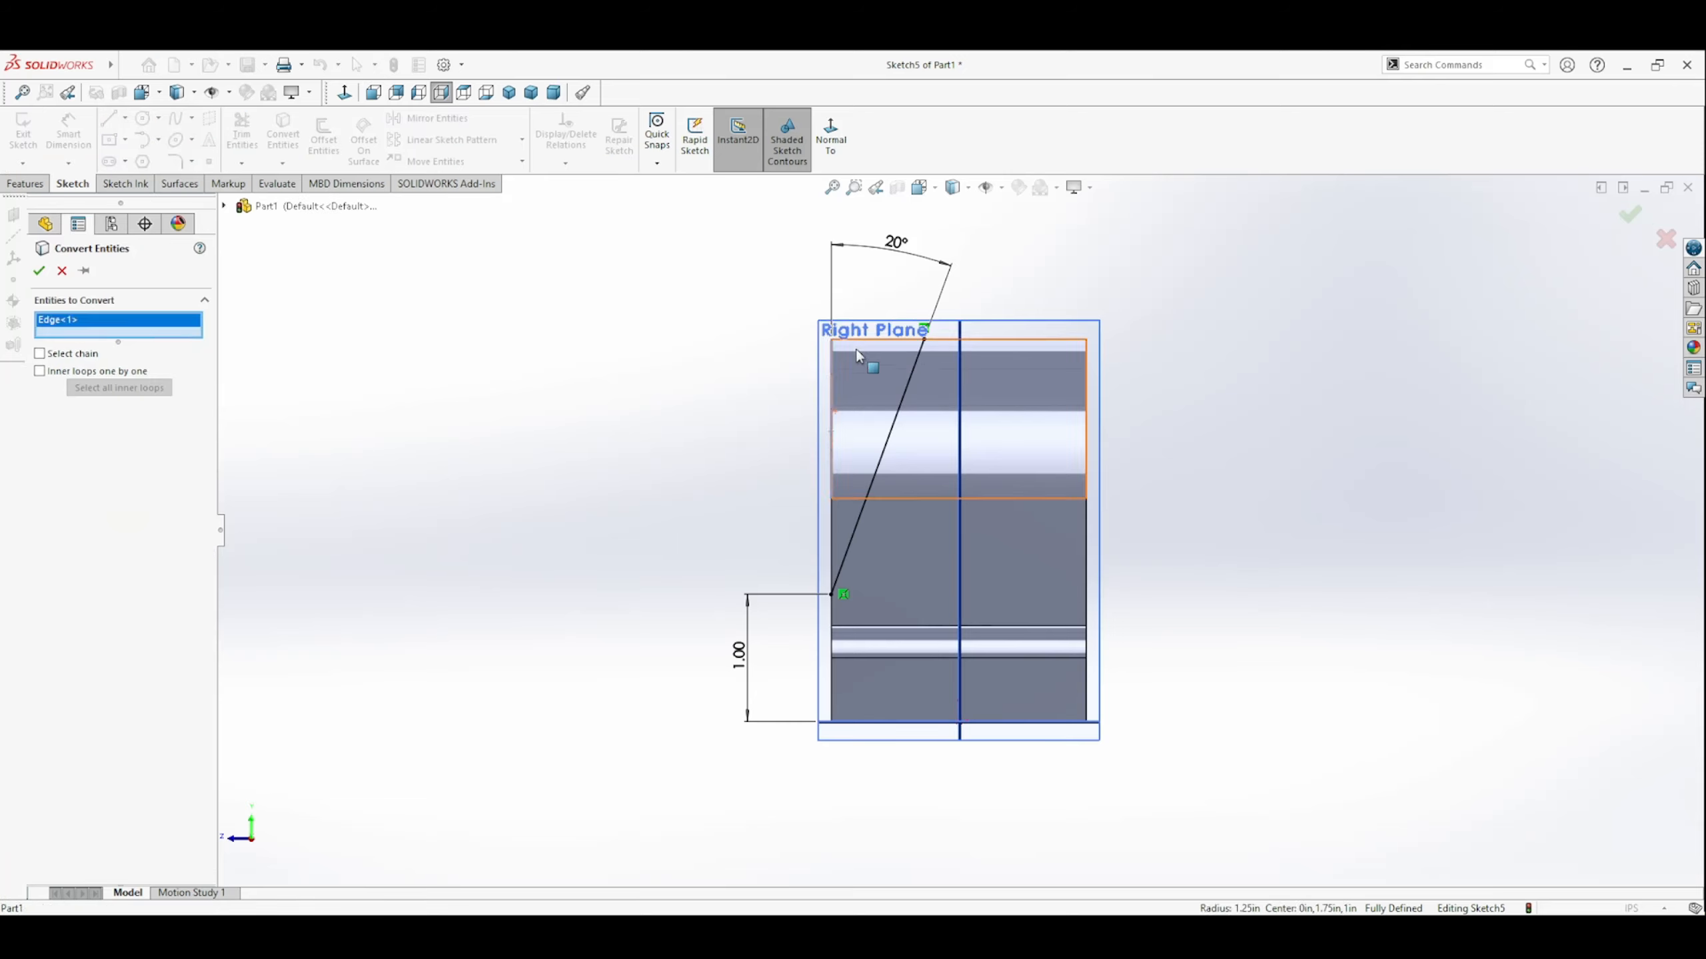
click(832, 464)
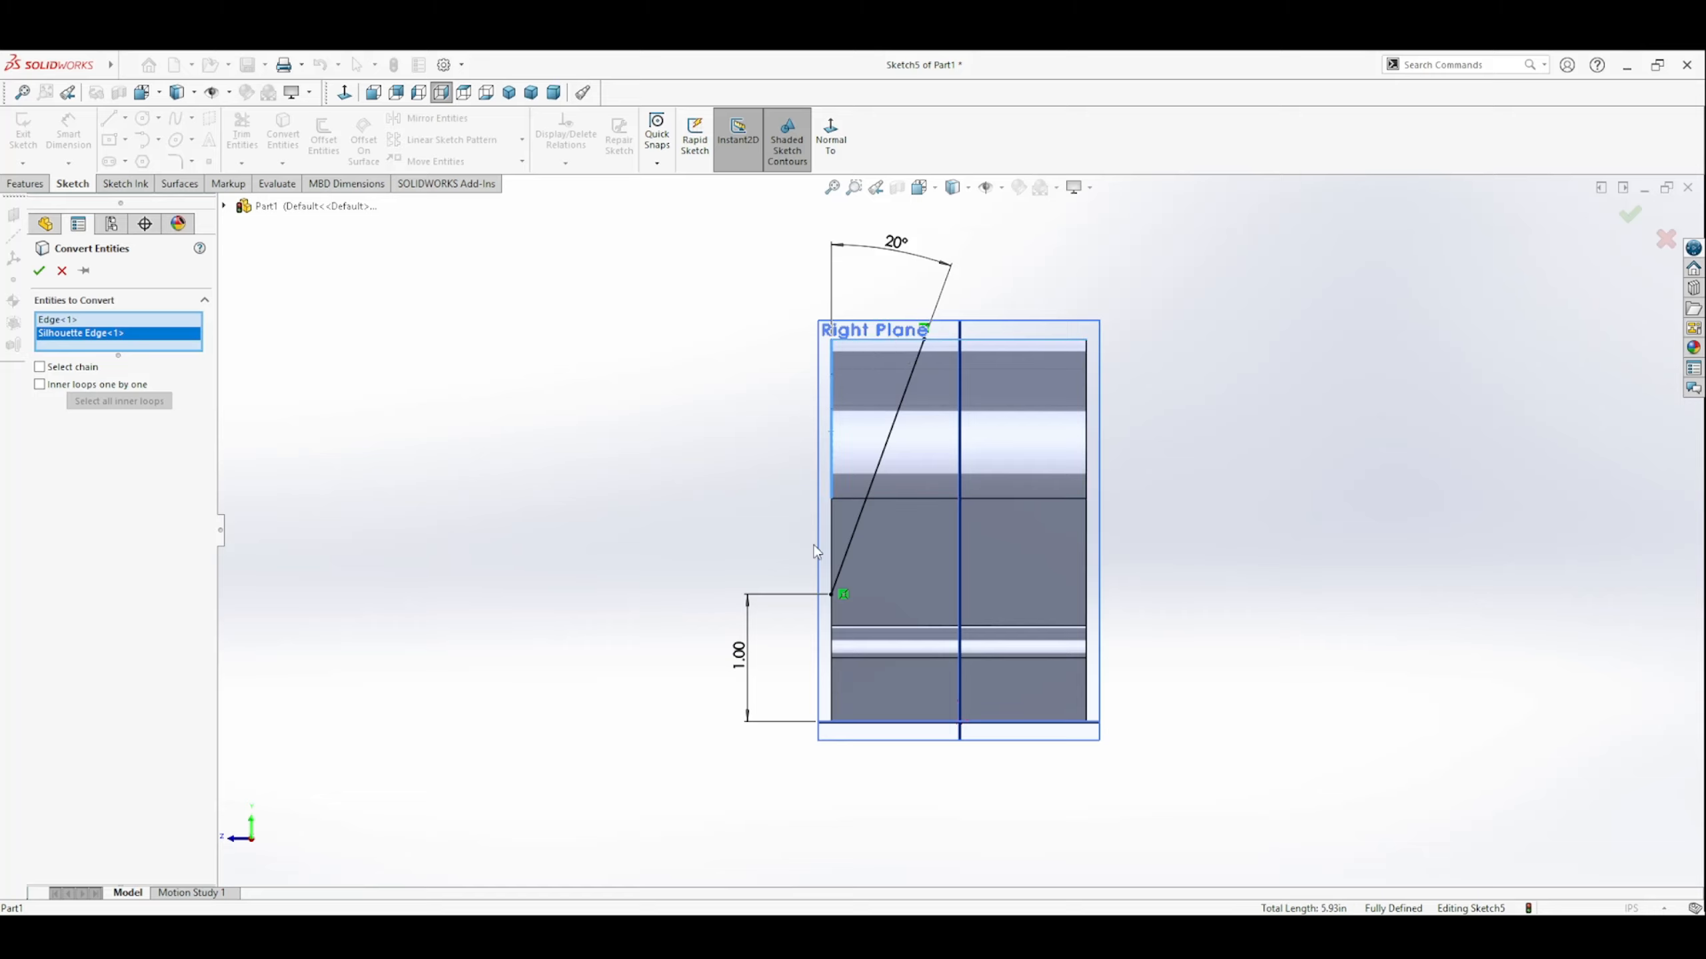
click(831, 542)
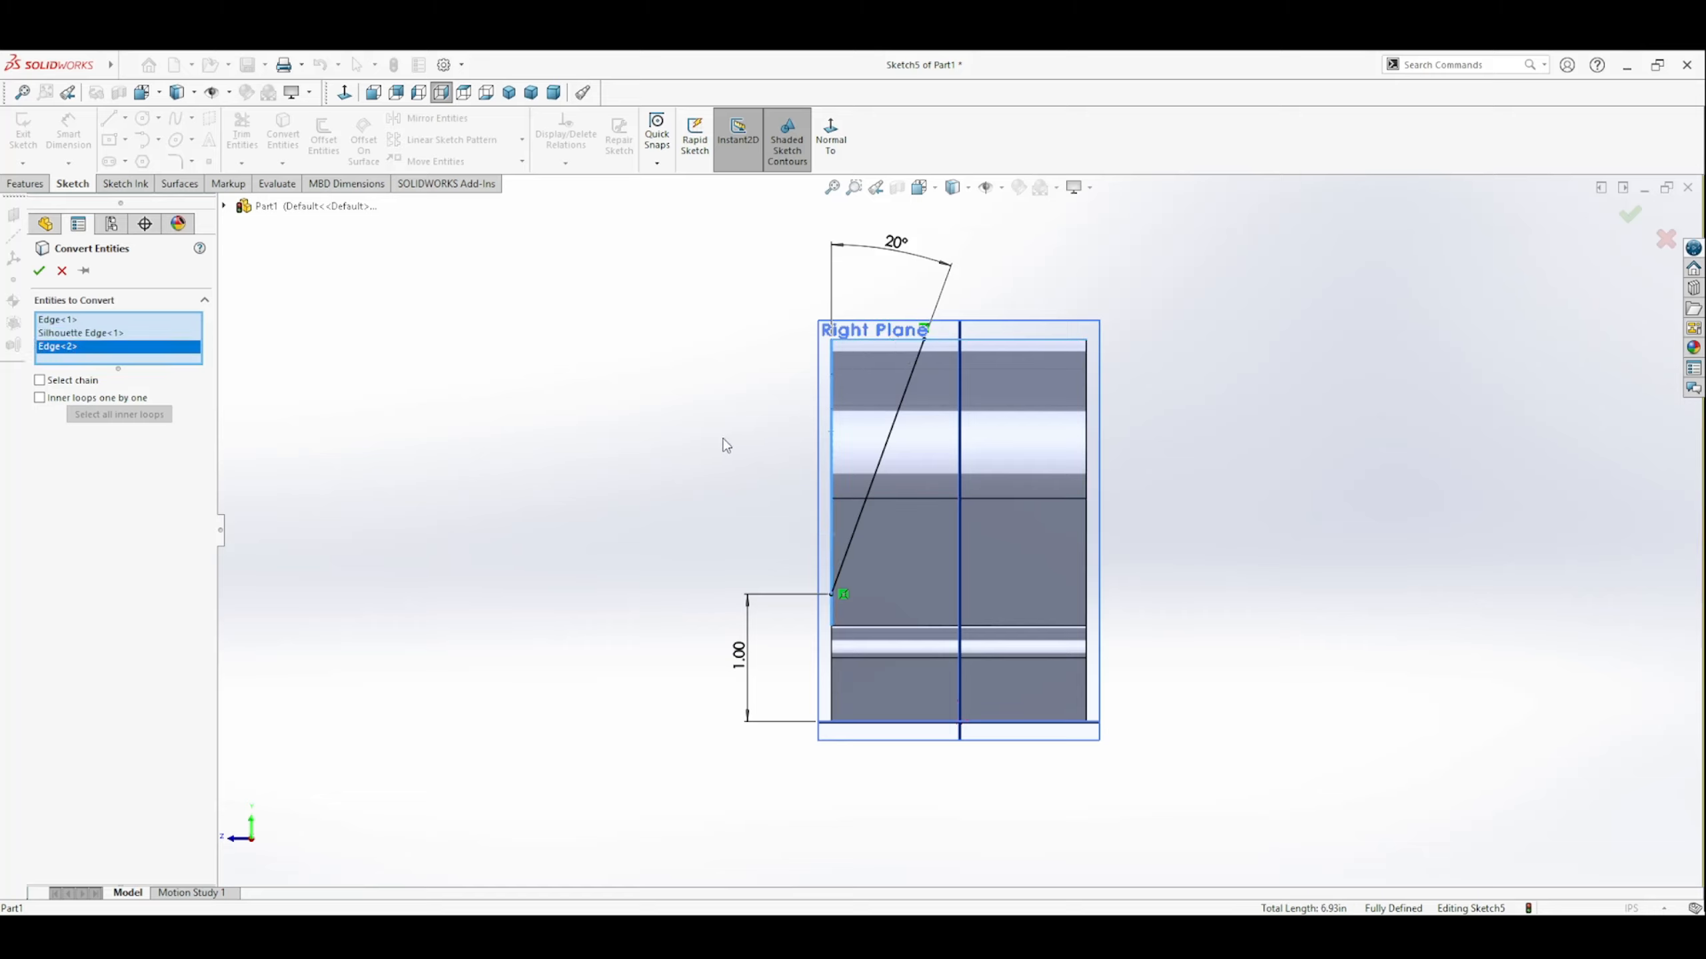
key(Return)
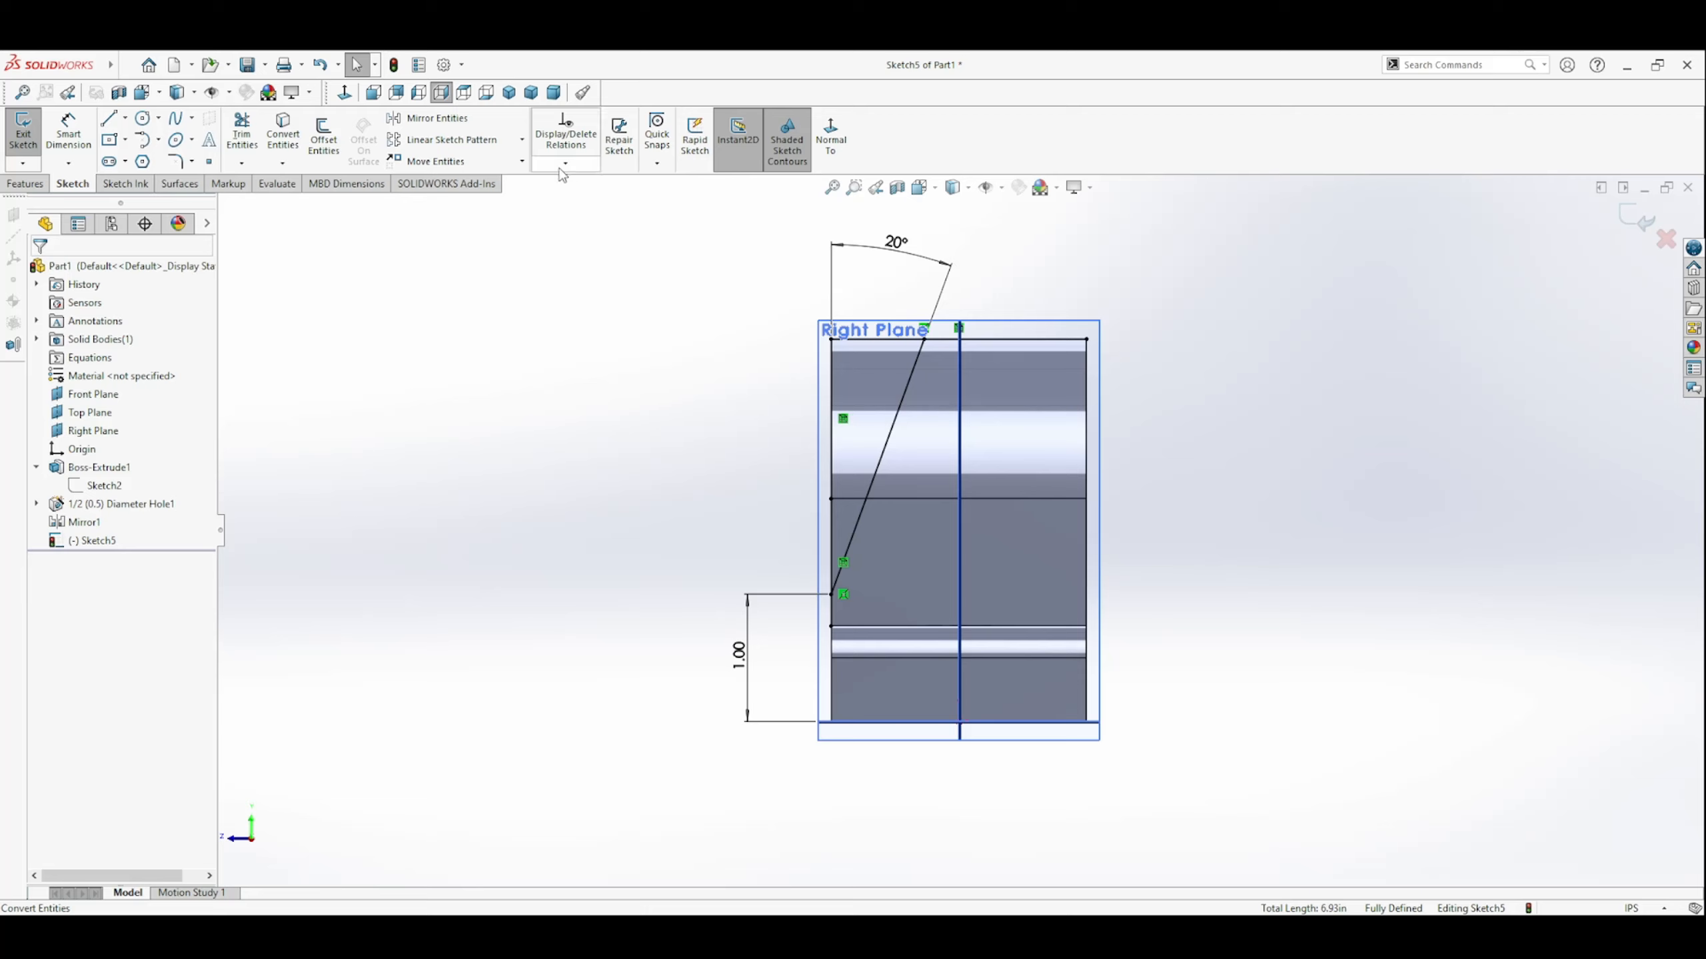
Trim the converted front vertical line below the slanted line's lower endpoint with Power trim to close the triangular cut profile.
click(242, 134)
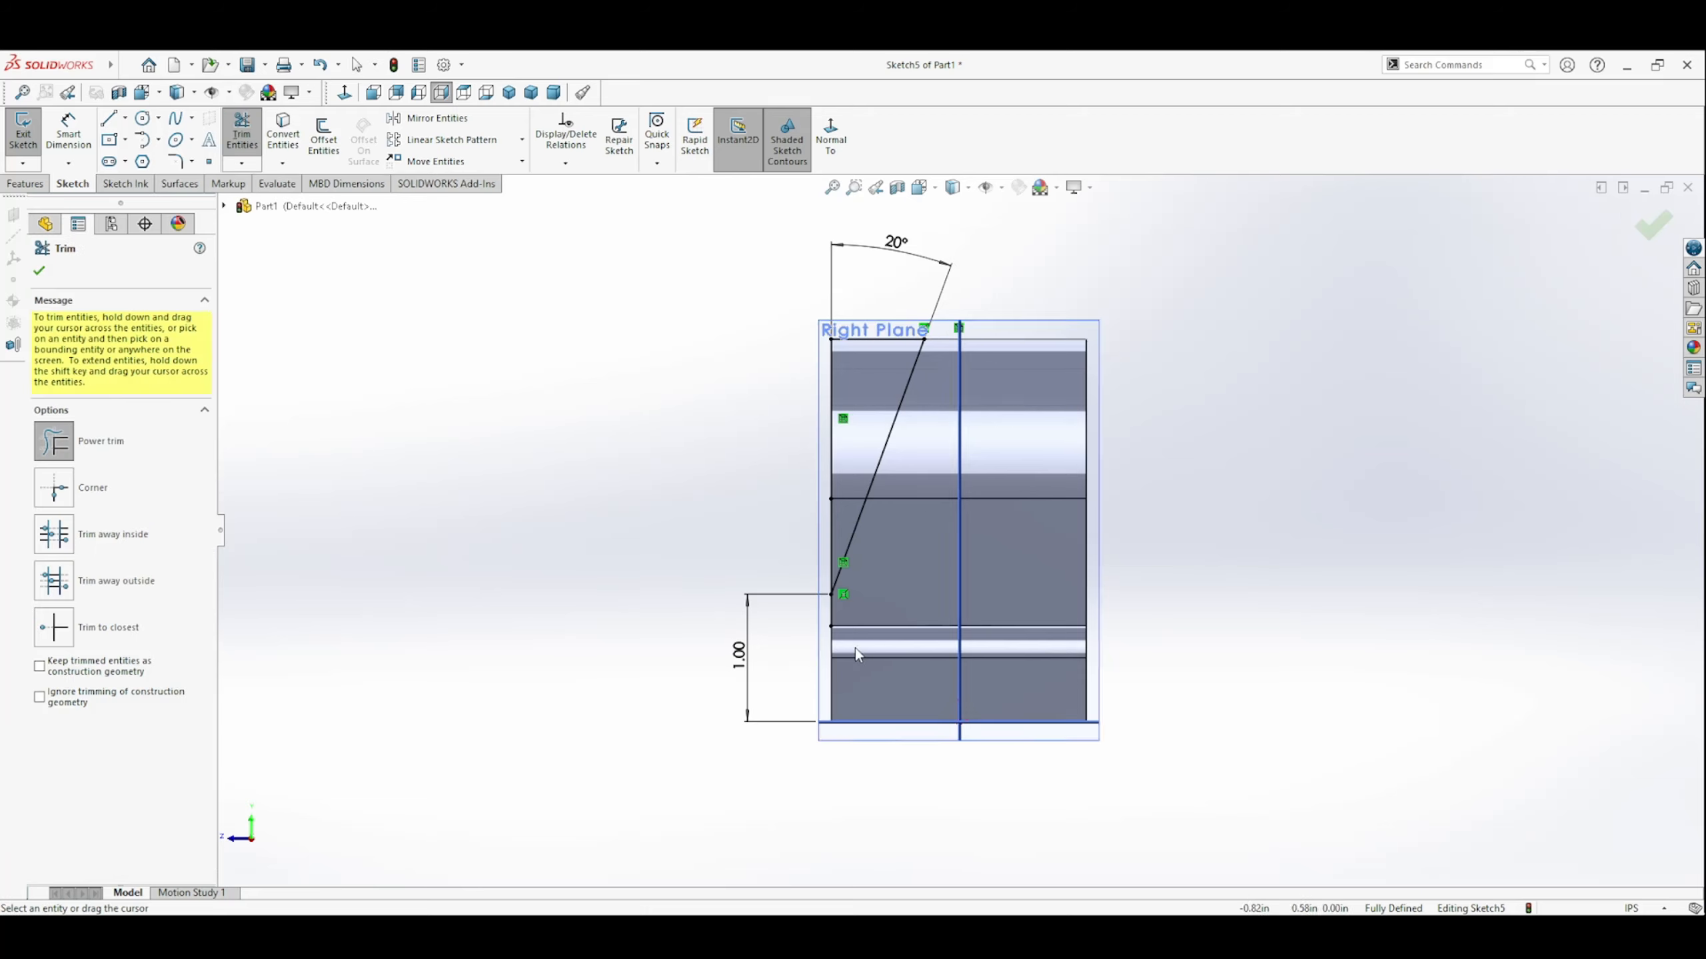
drag(842, 609, 821, 613)
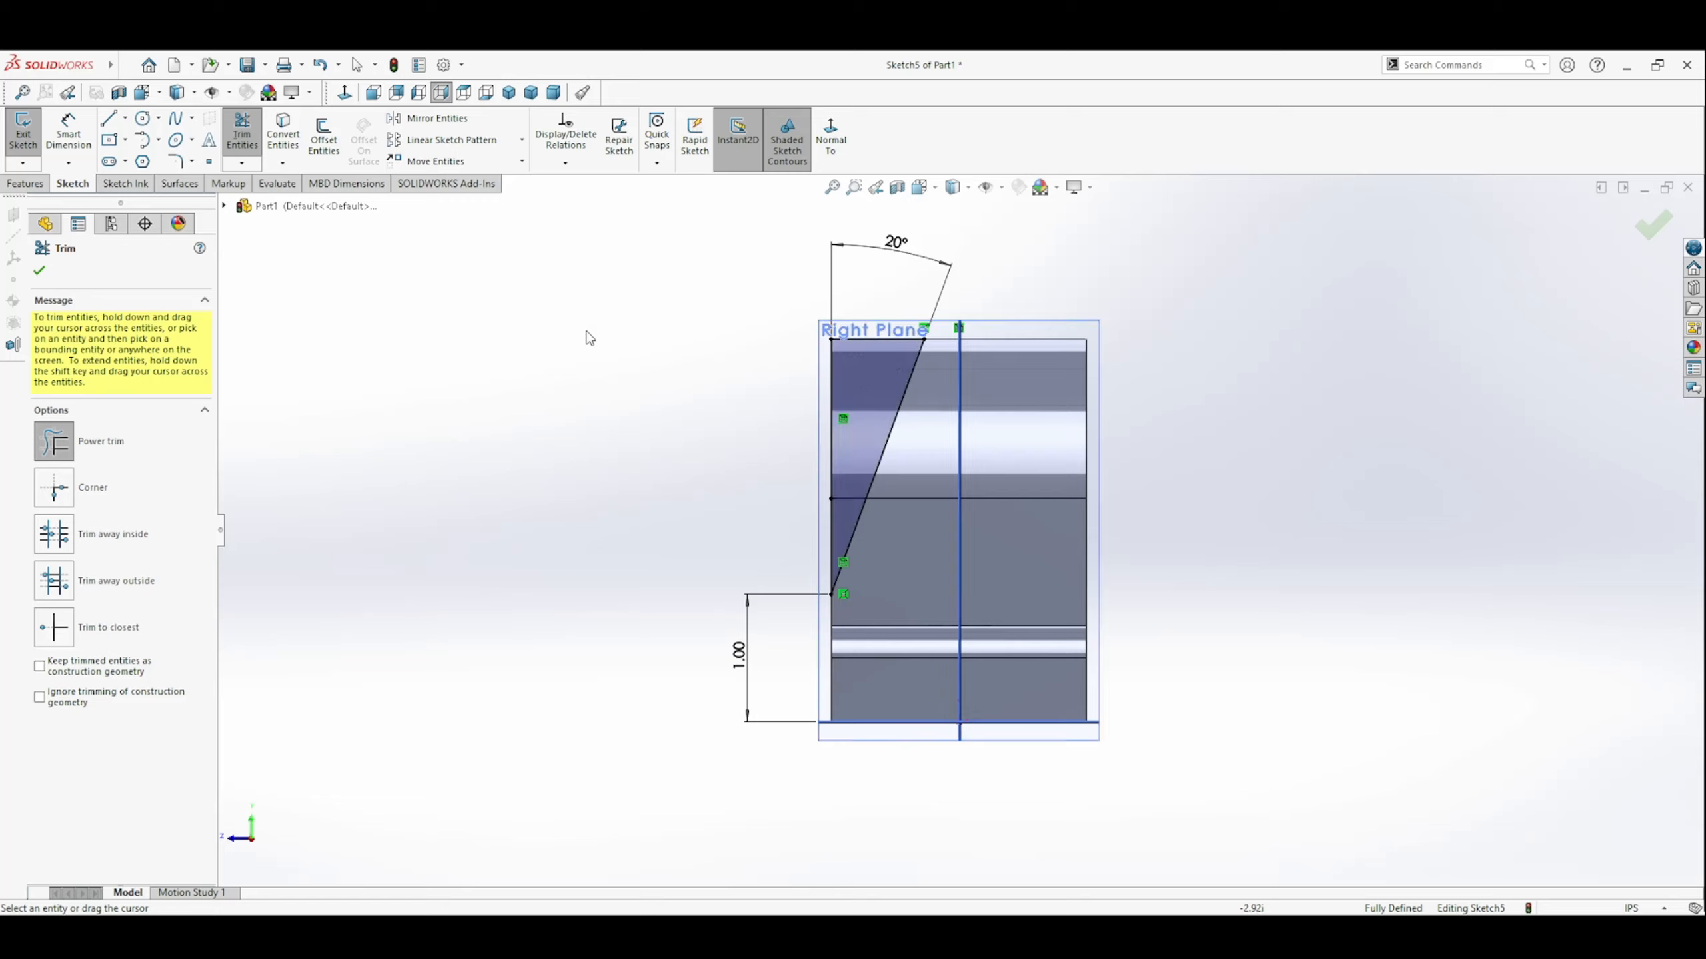
click(40, 271)
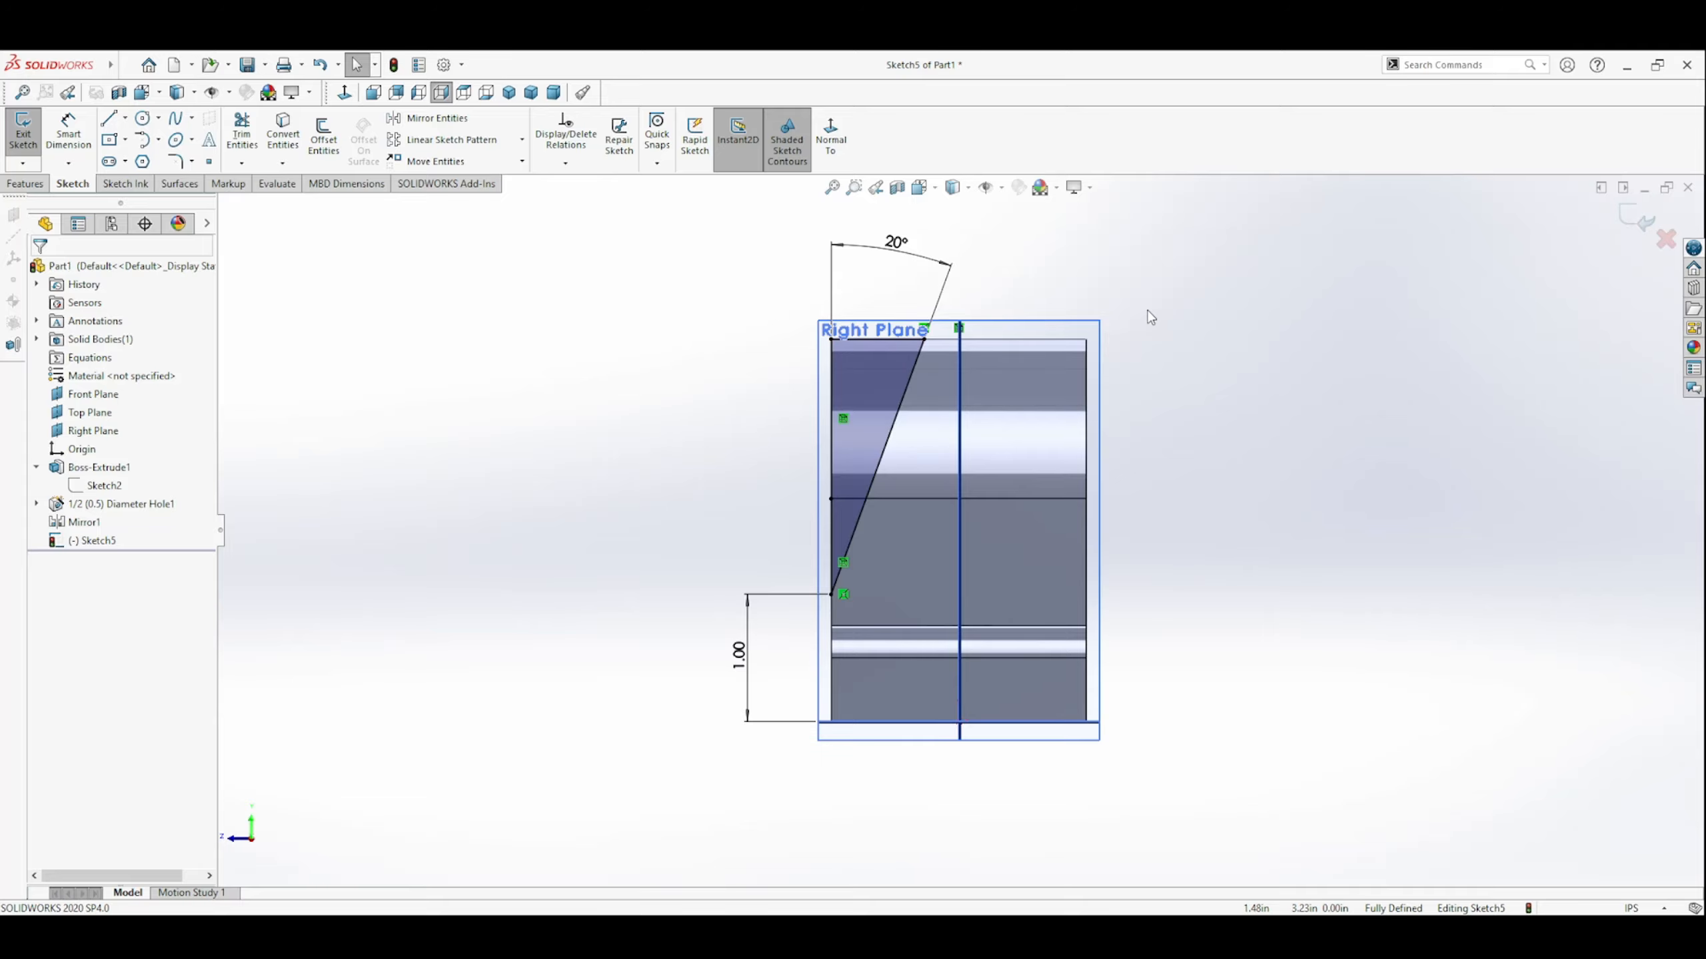
Finish the sketch and set the cut to Through All - Both, changing Direction 1 to Up To Next, and examine the preview.
click(1633, 223)
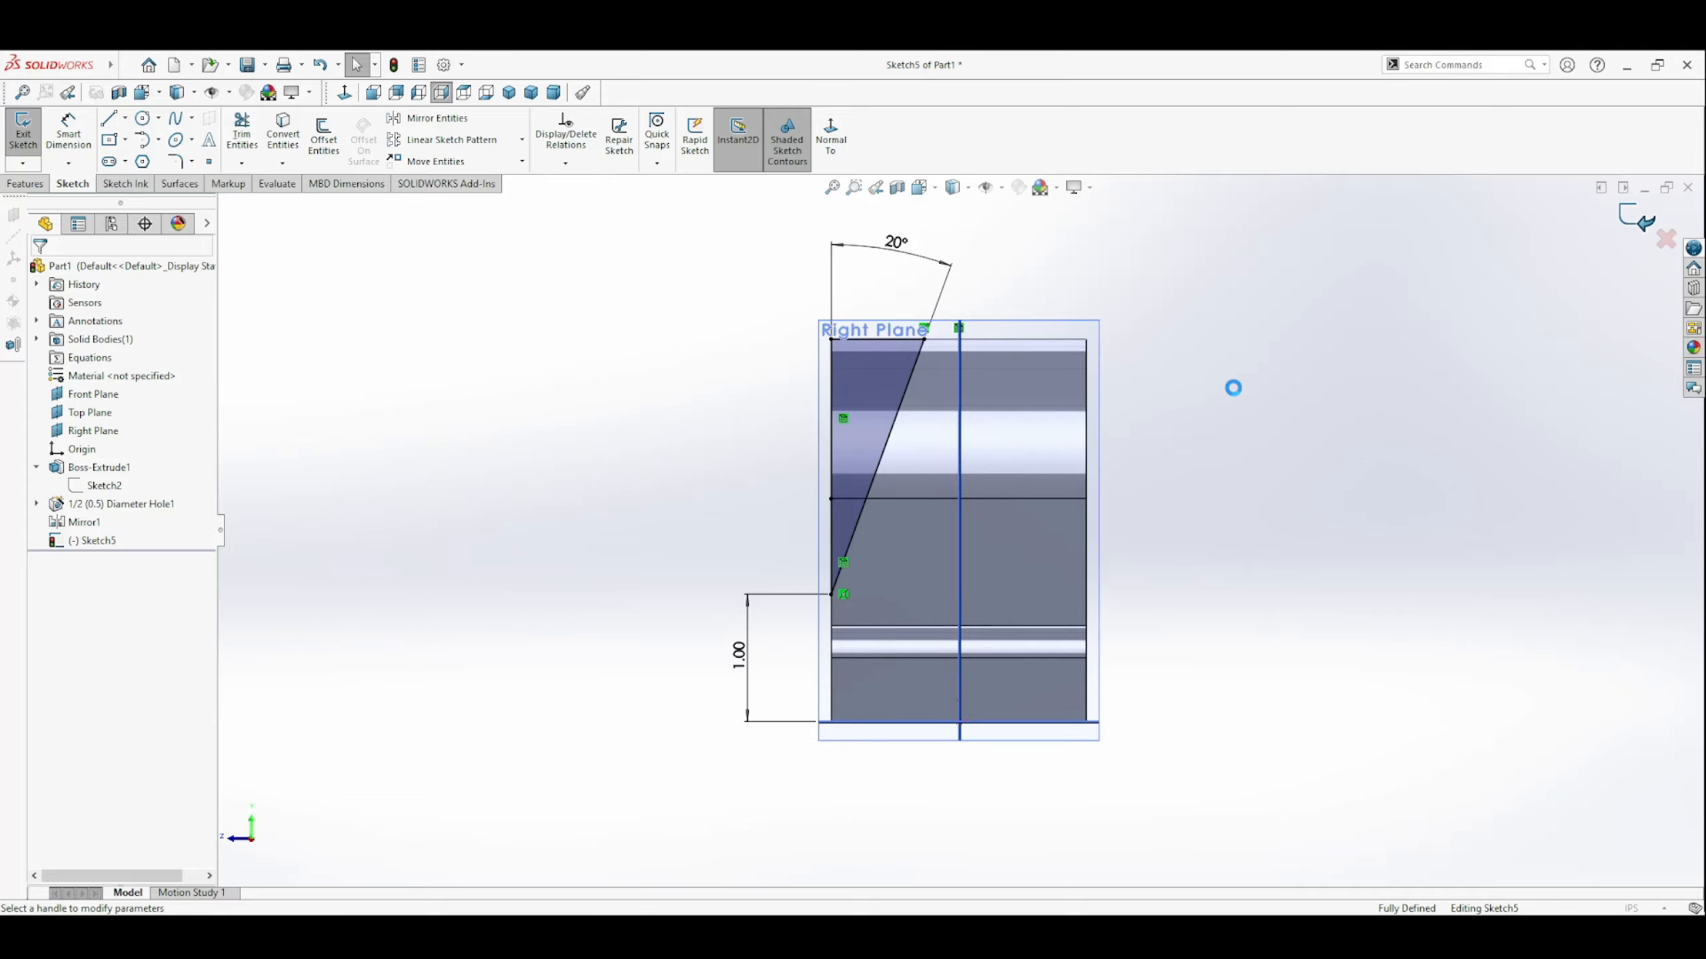
mouse_move(1119, 421)
middle_down()
mouse_move(710, 476)
mouse_move(785, 509)
middle_up()
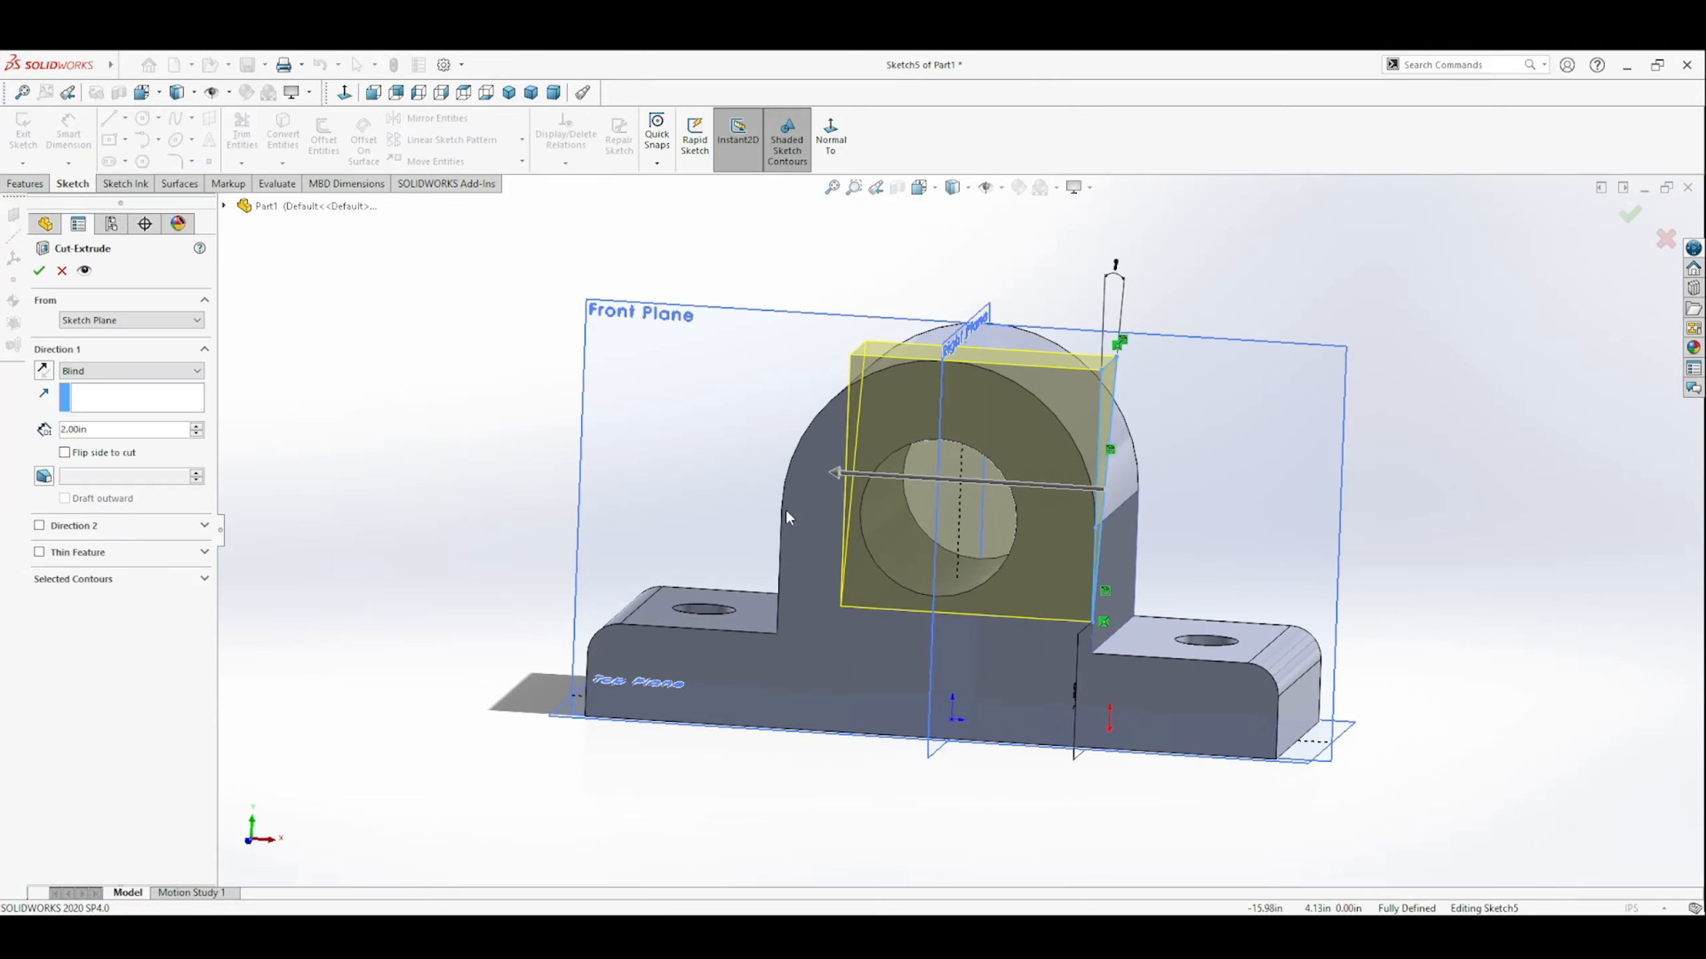
click(127, 410)
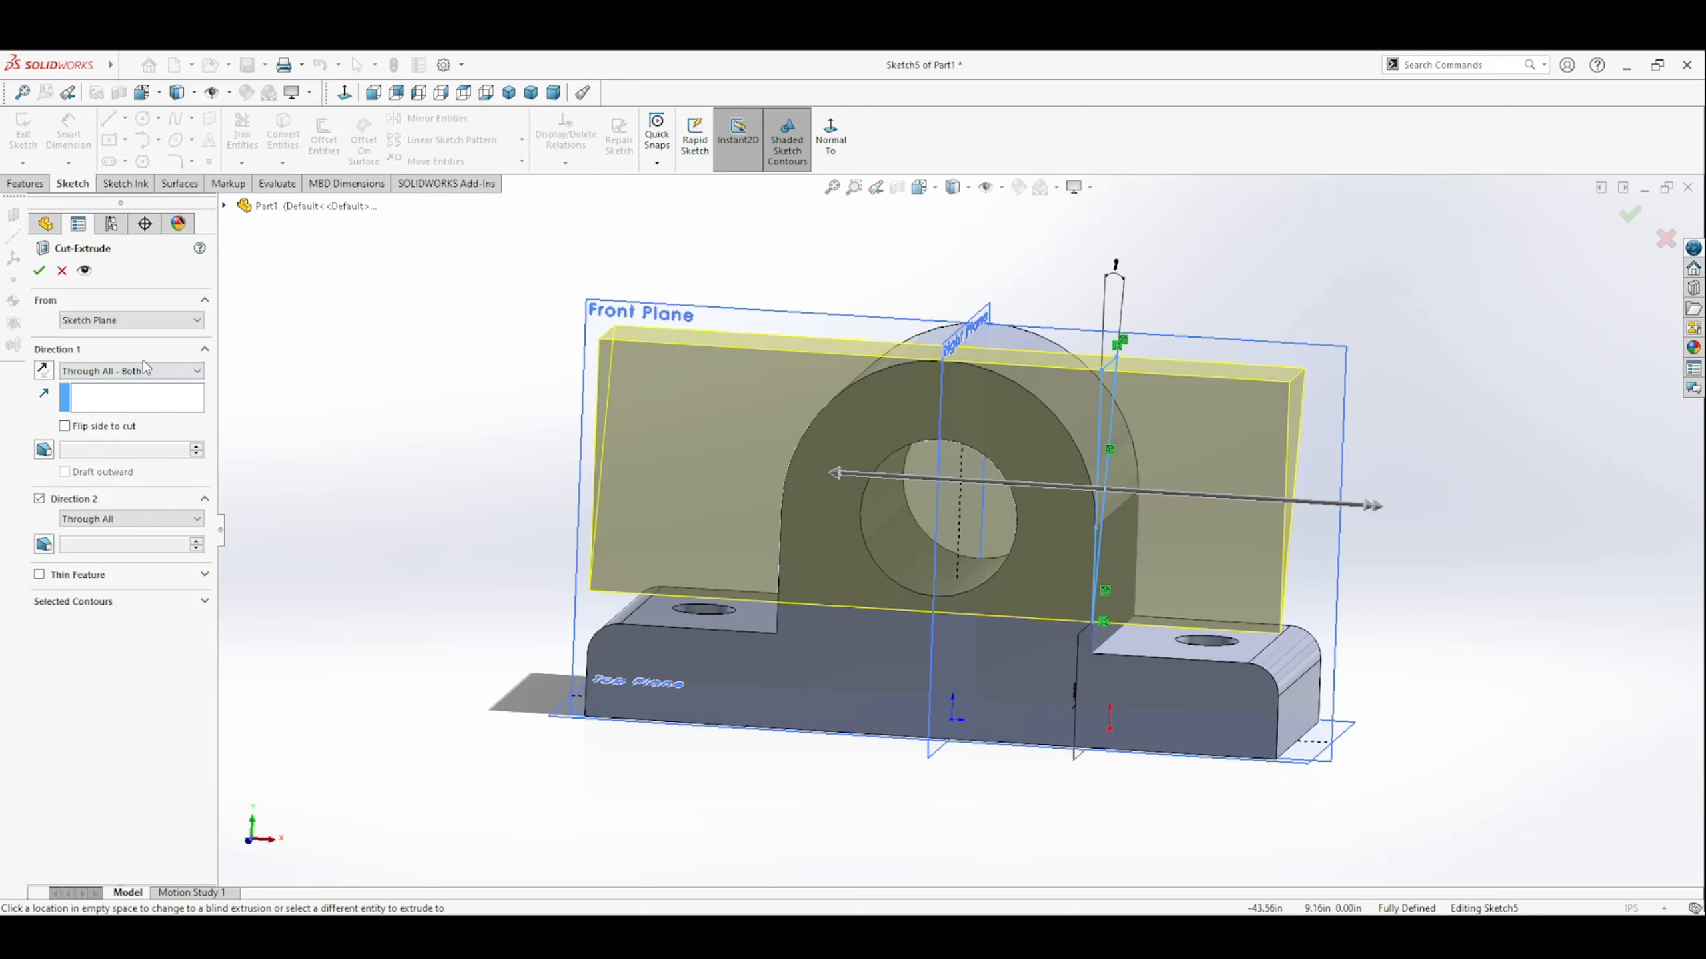
click(105, 424)
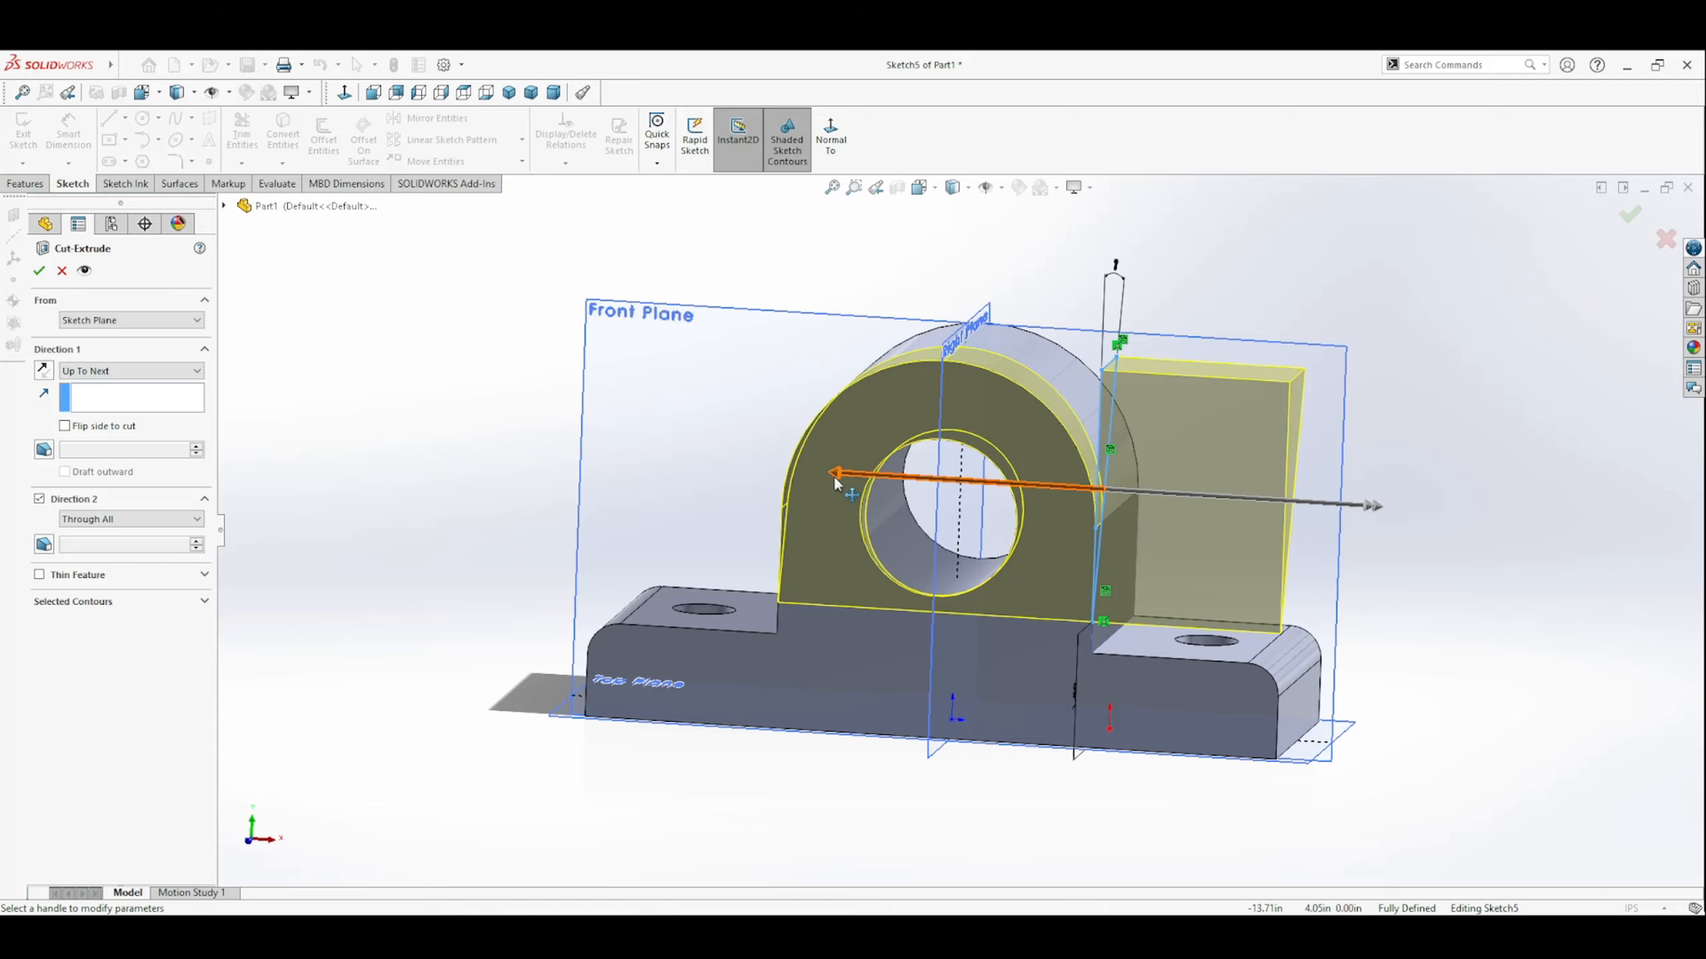
mouse_move(1127, 579)
middle_down()
mouse_move(1078, 576)
mouse_move(1112, 573)
middle_up()
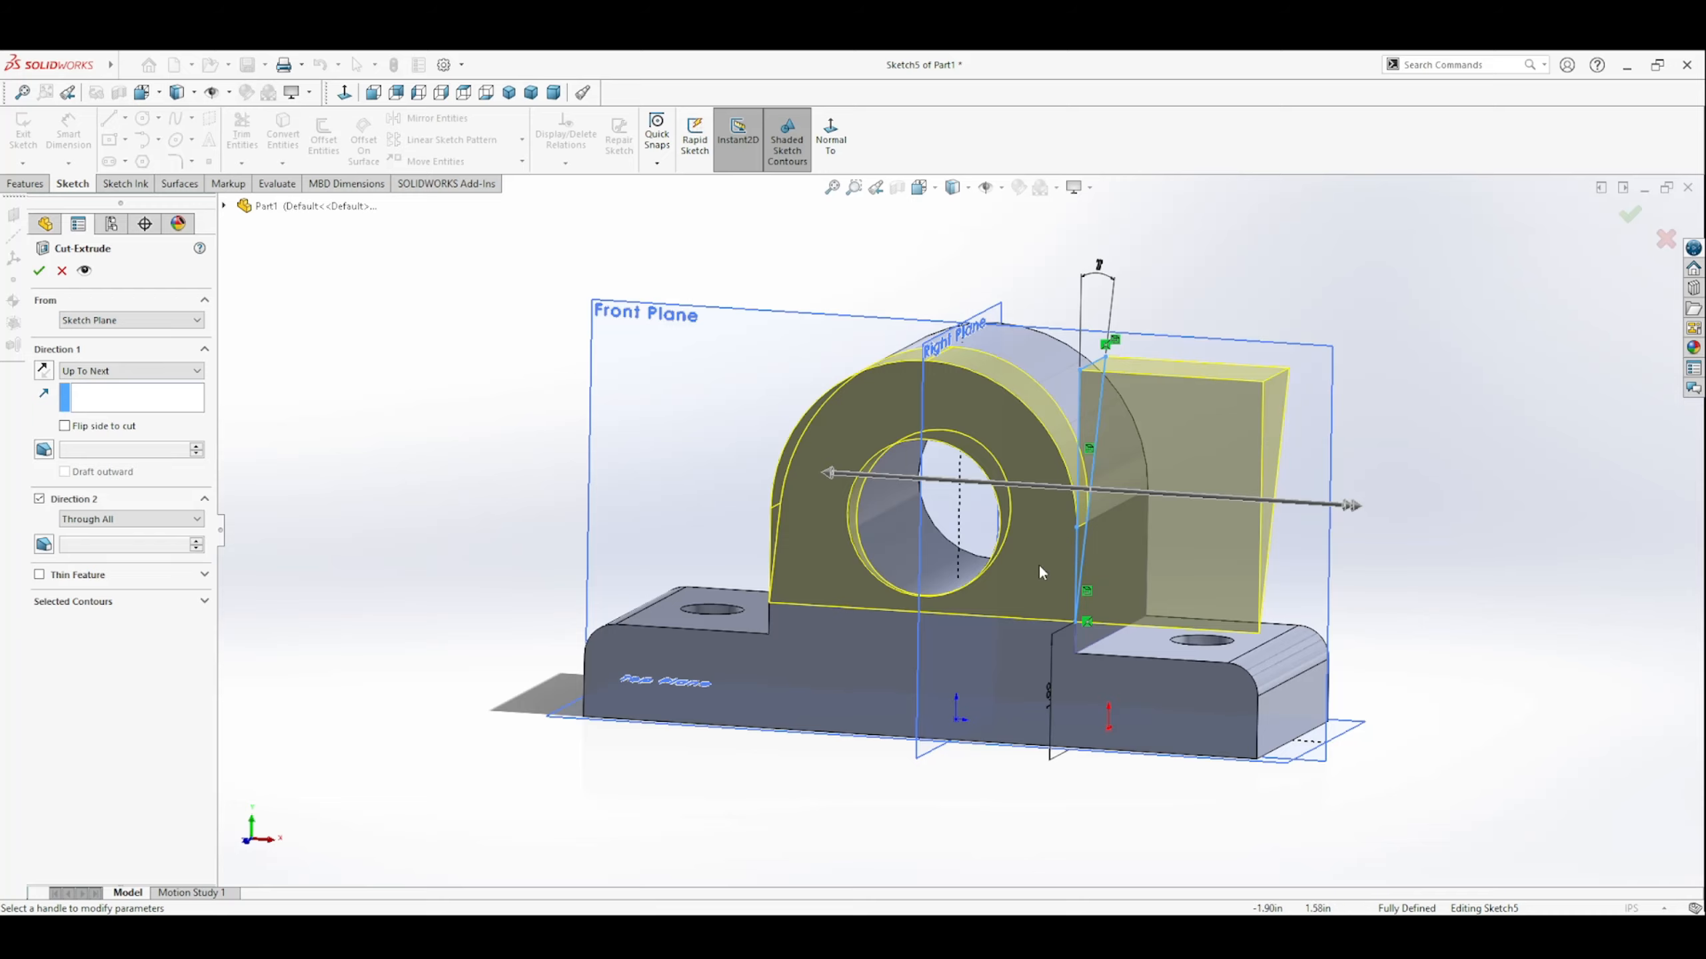
middle_drag(452, 476, 659, 529)
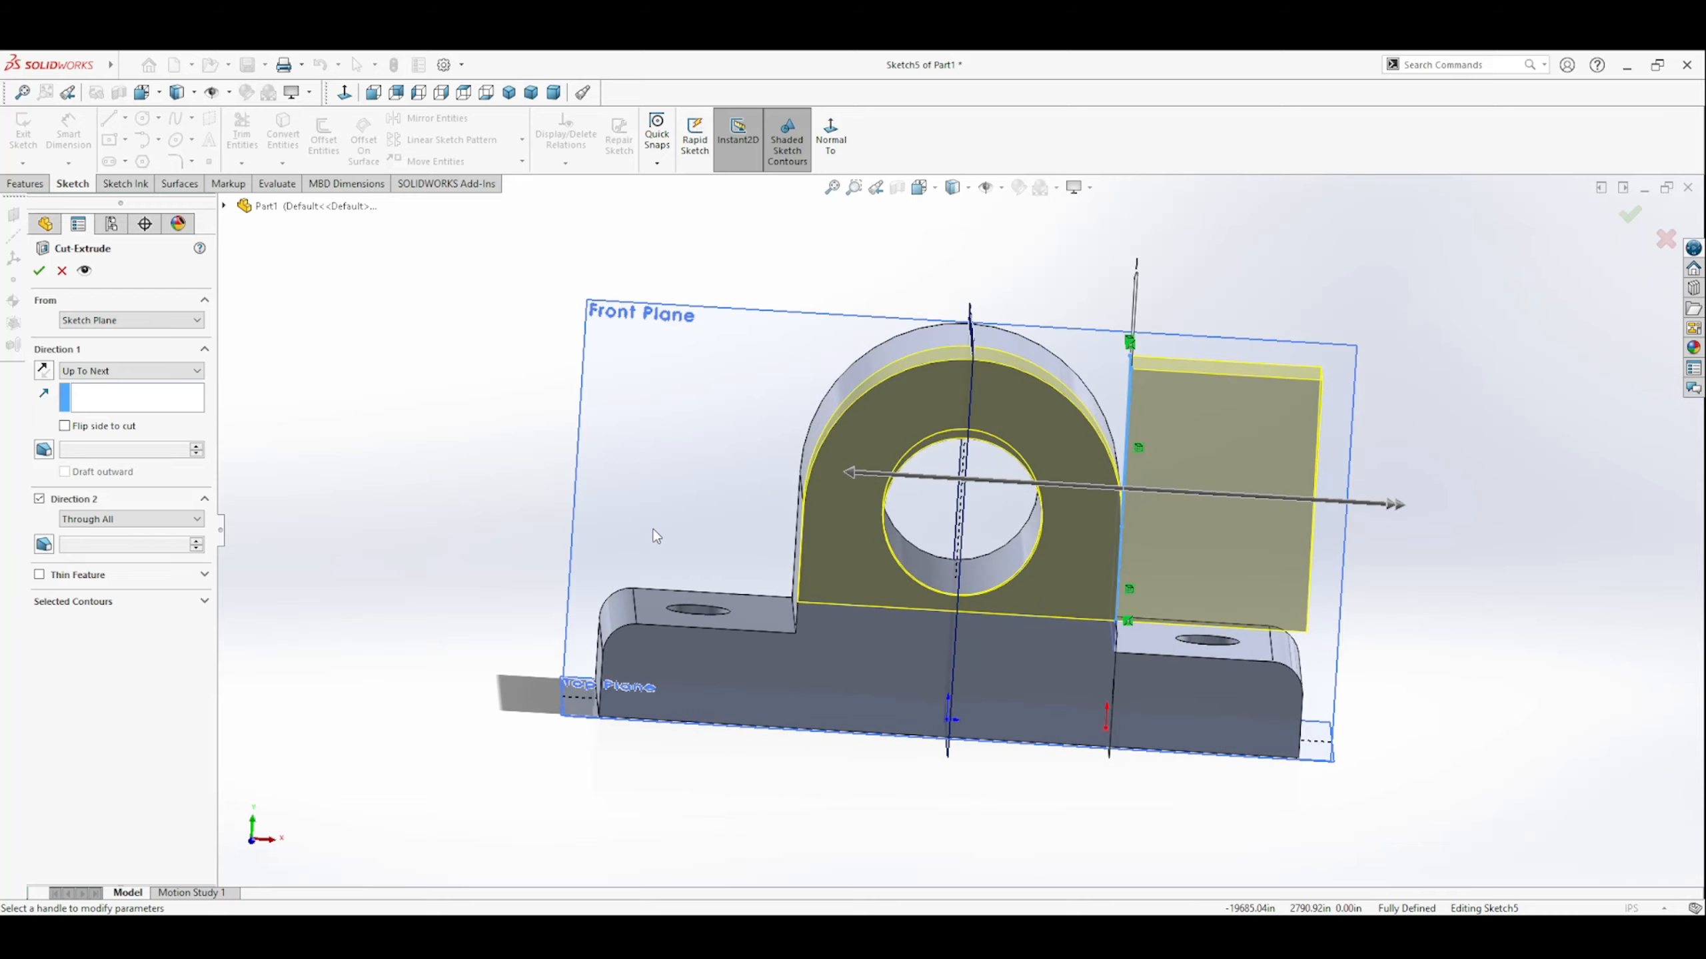
middle_drag(856, 533, 903, 570)
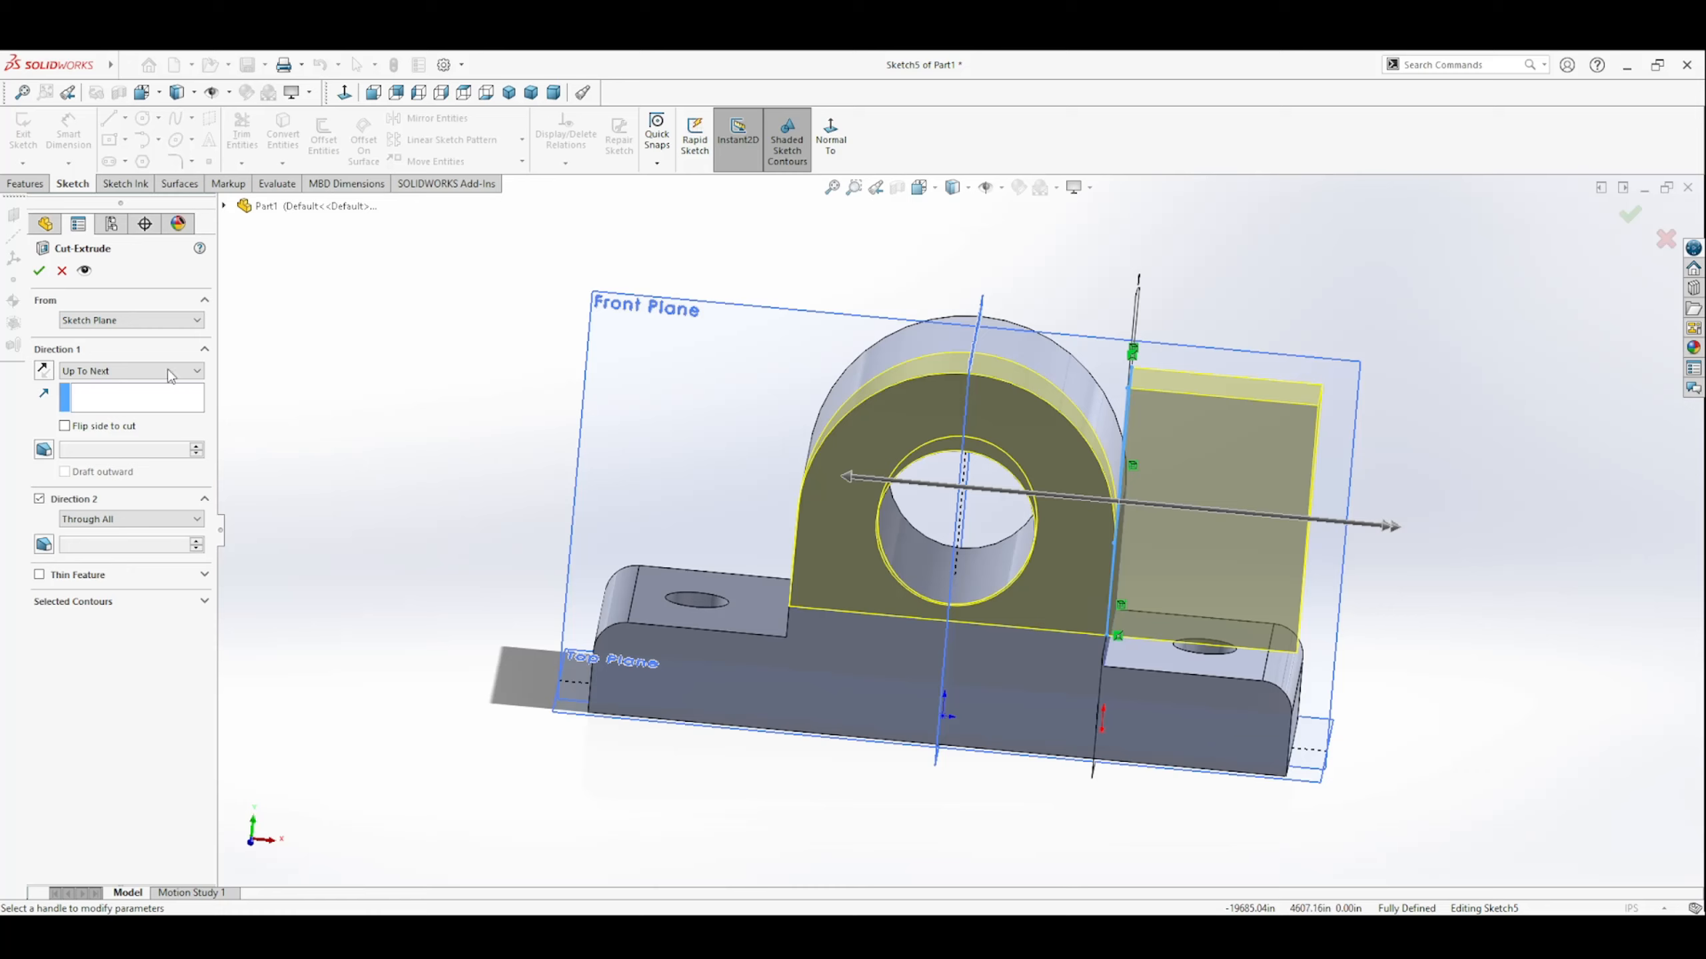
click(127, 449)
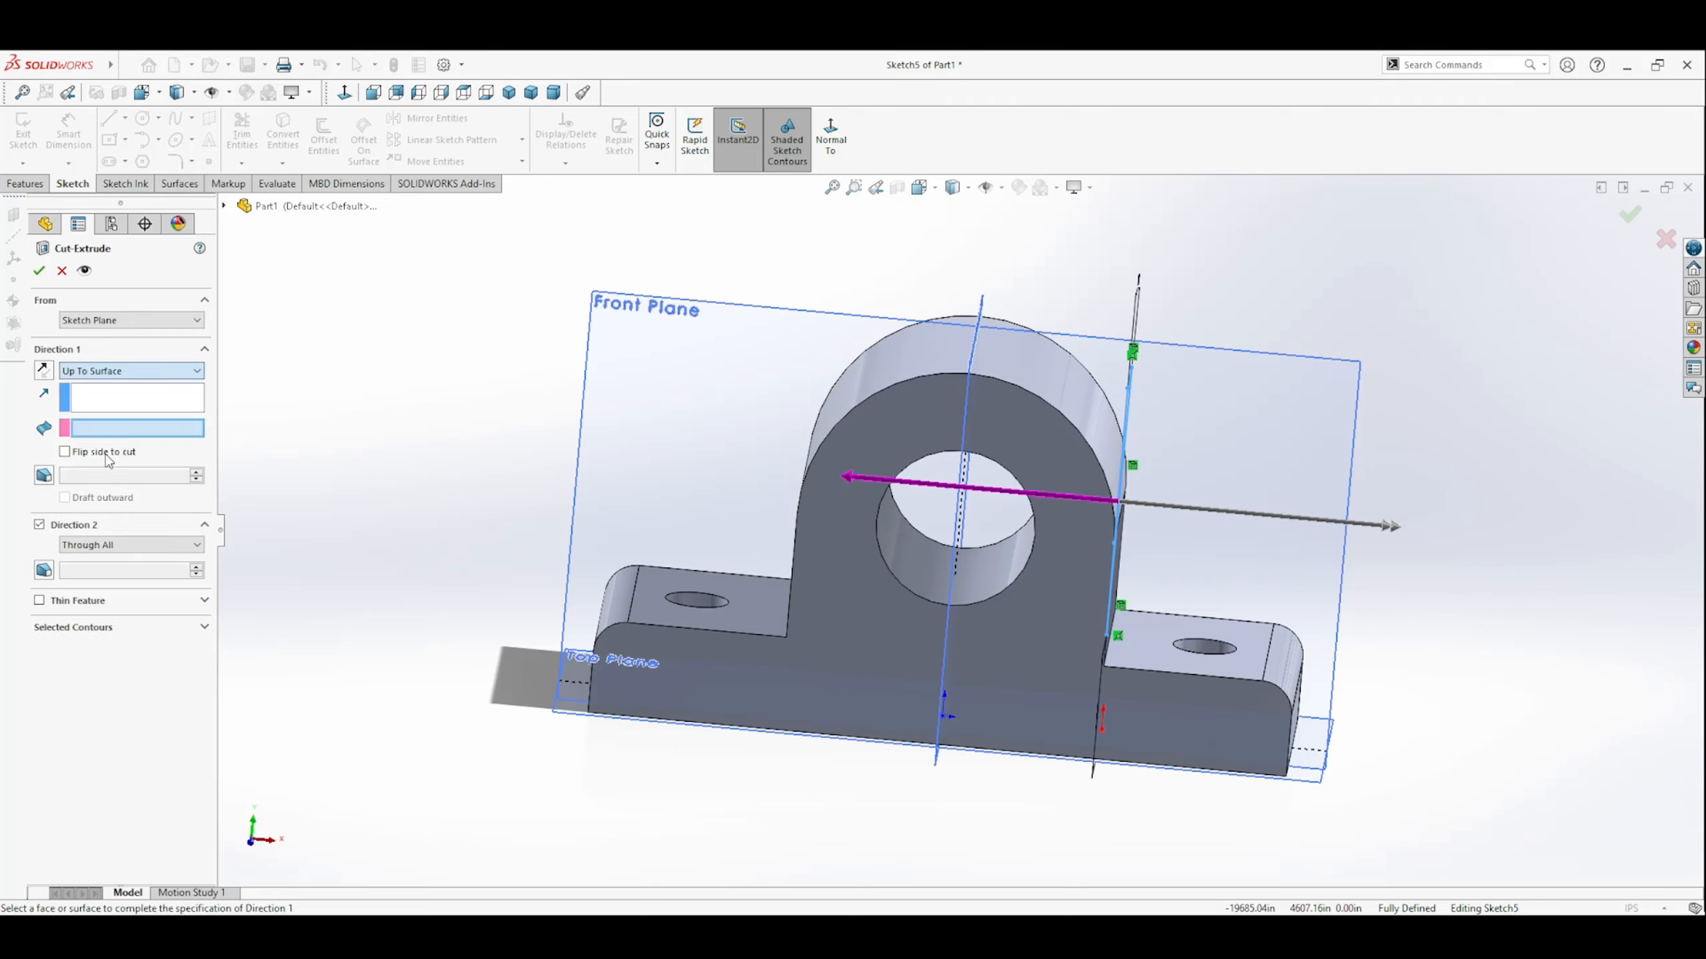
key(Down)
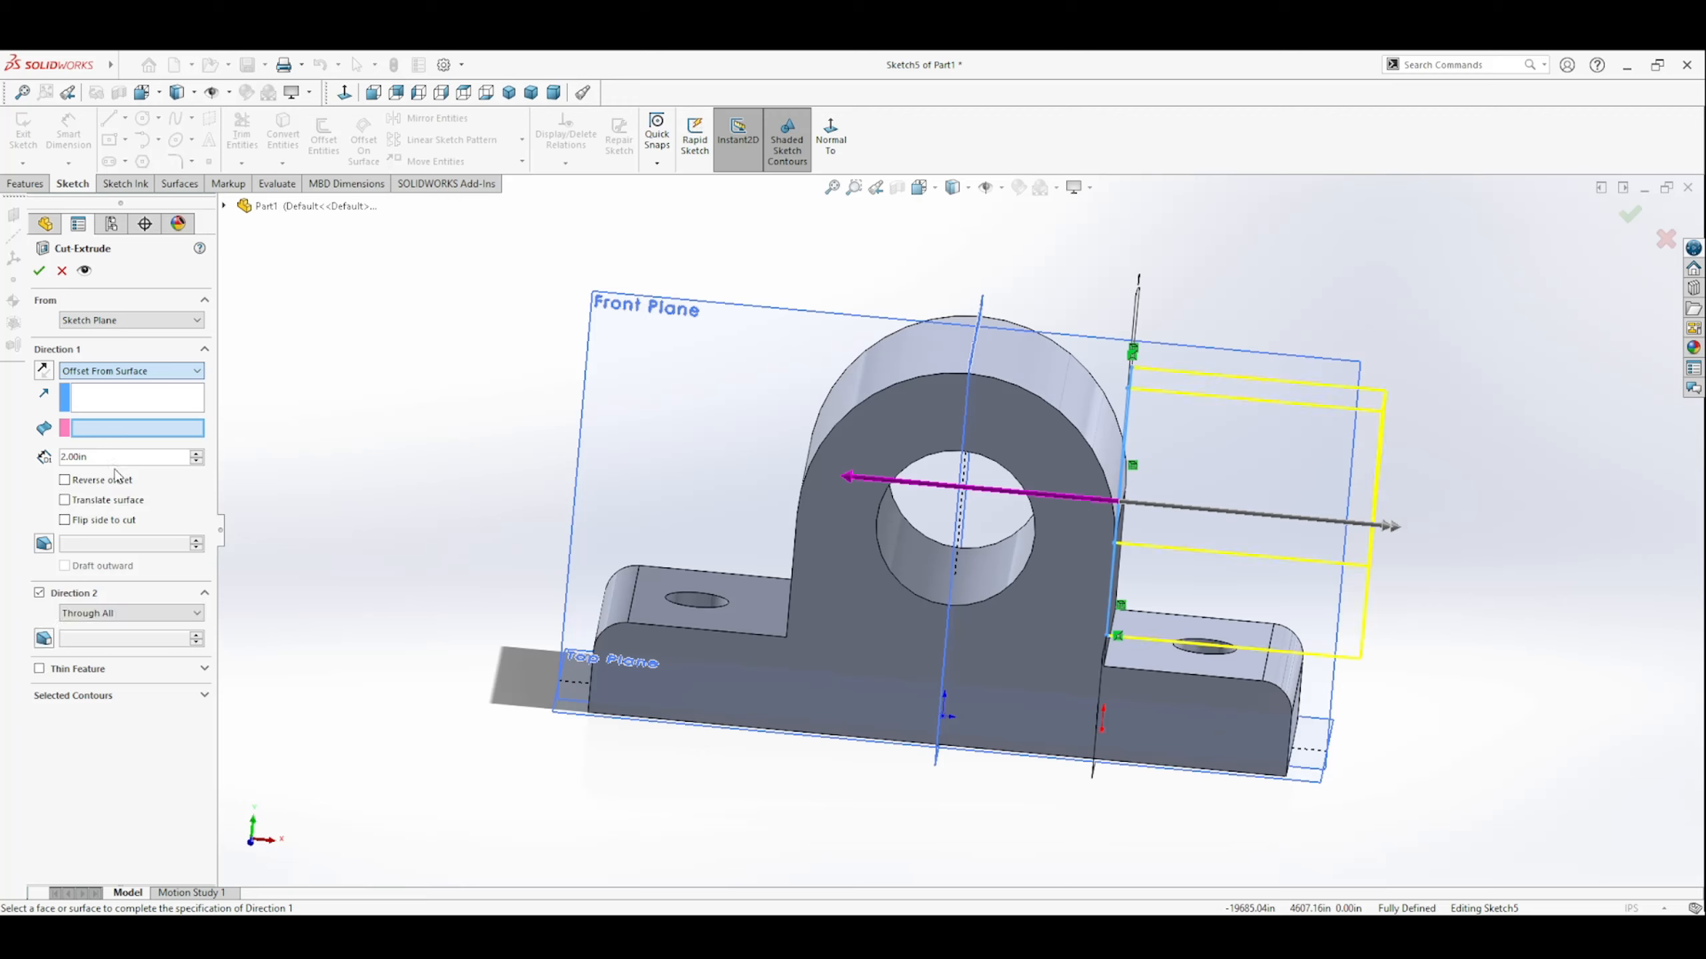
key(Down)
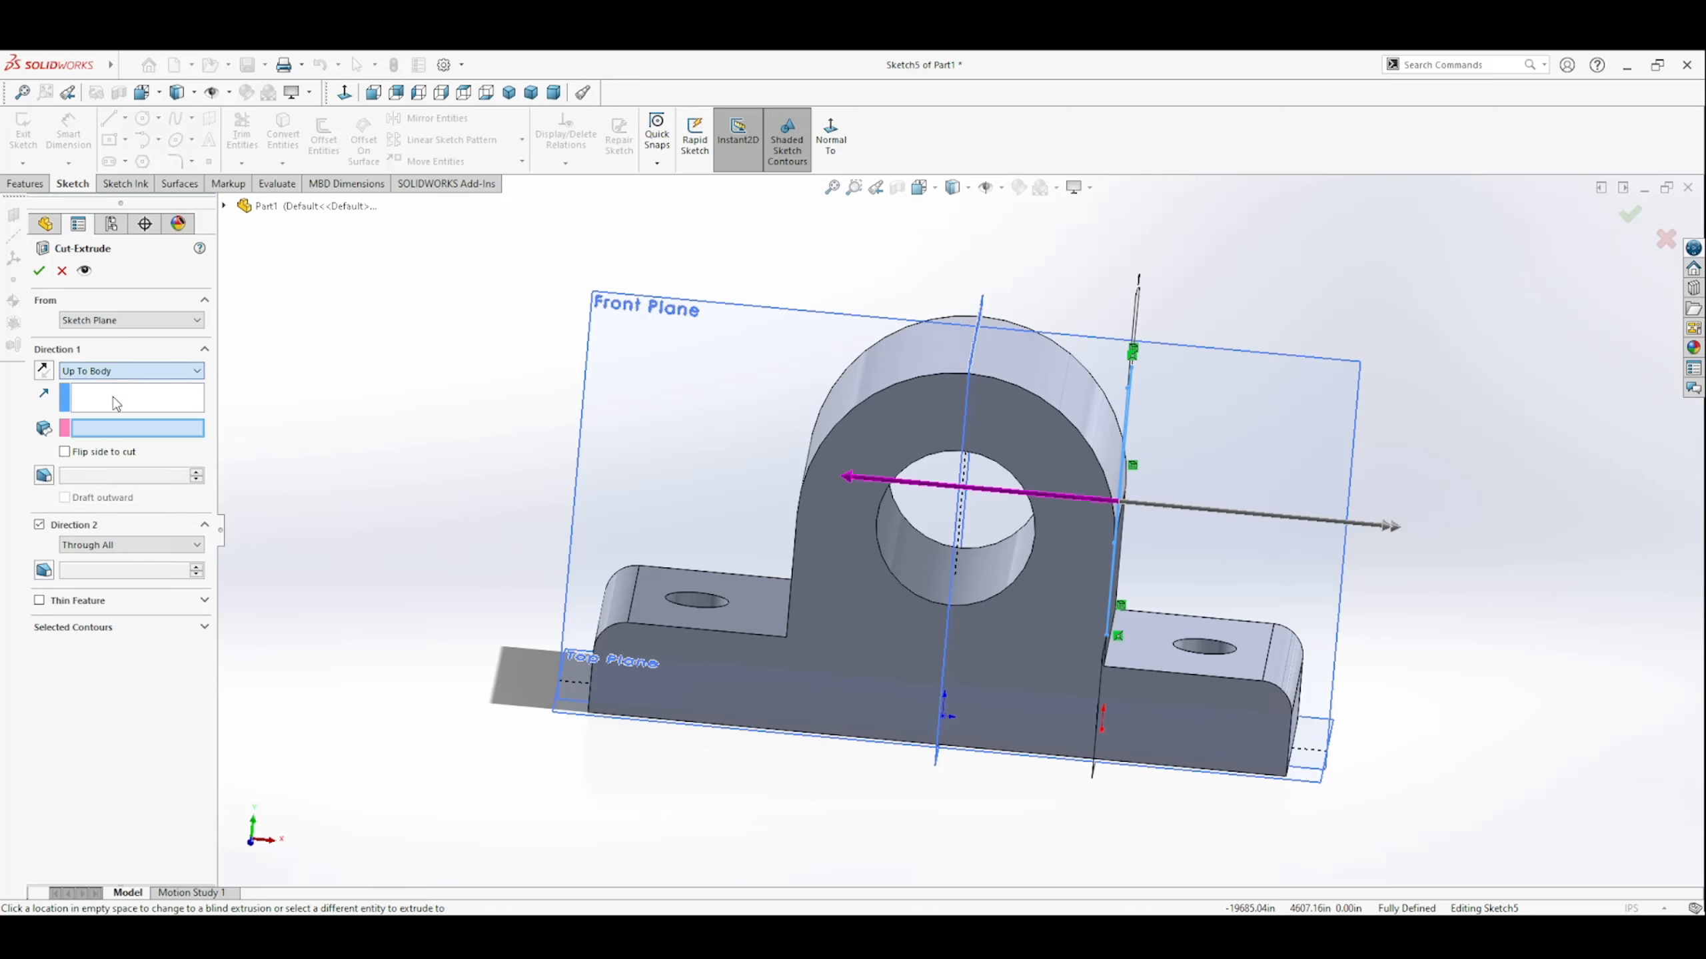
key(t)
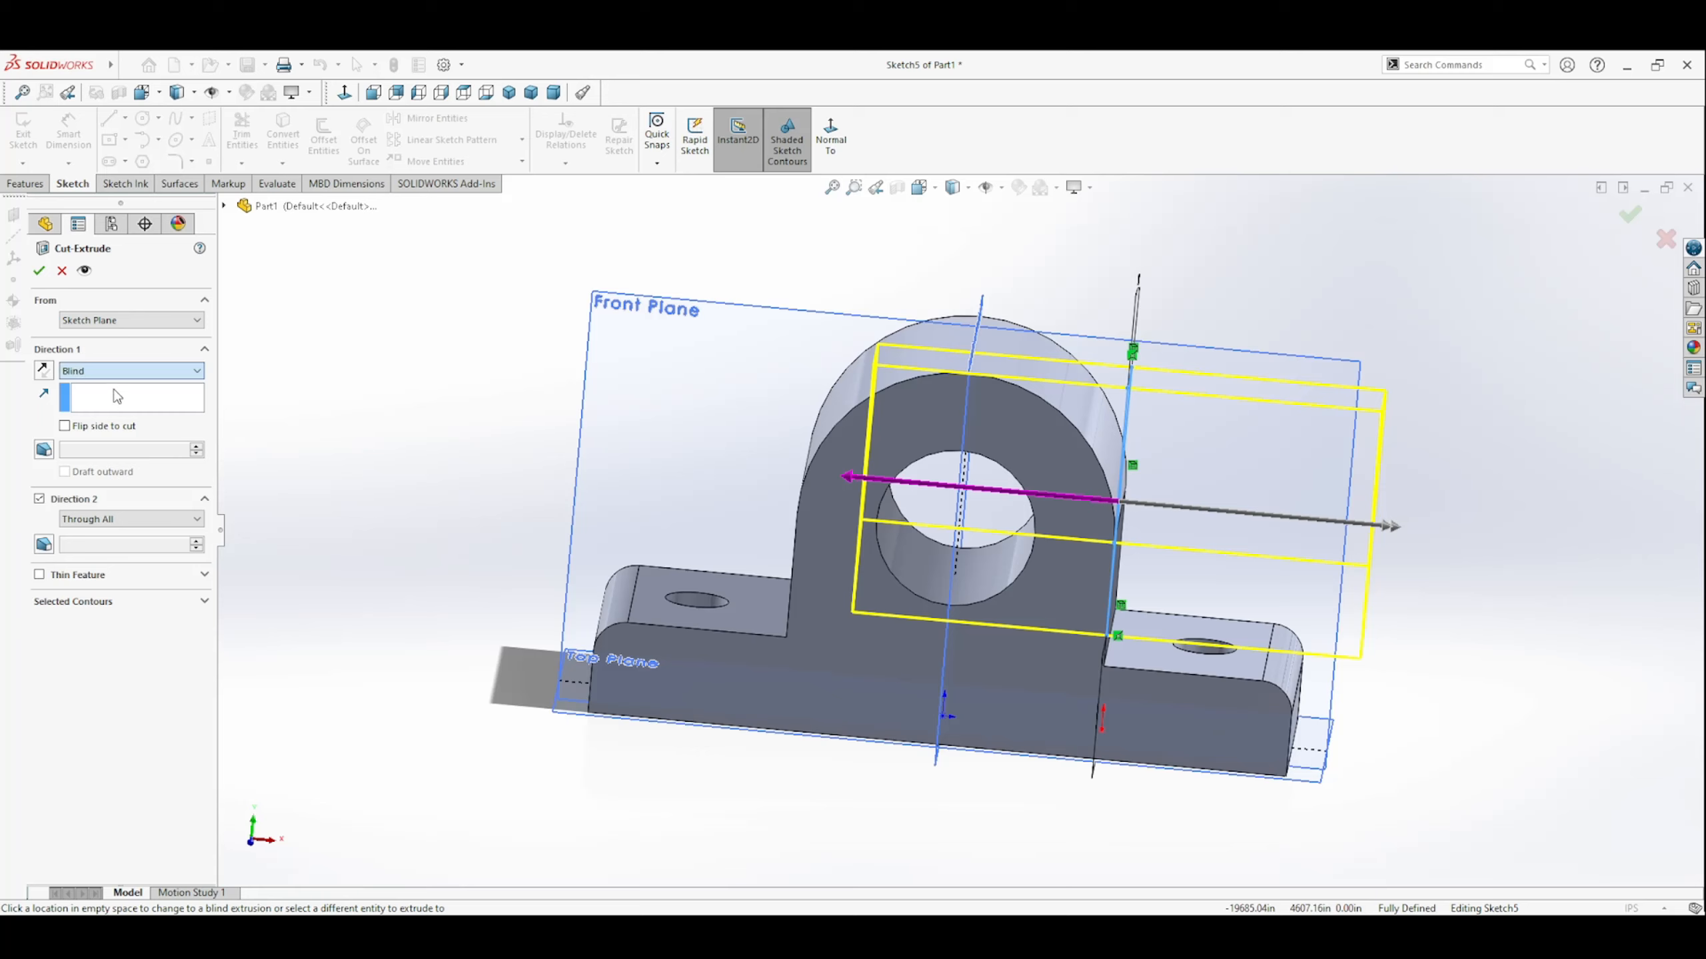
key(u)
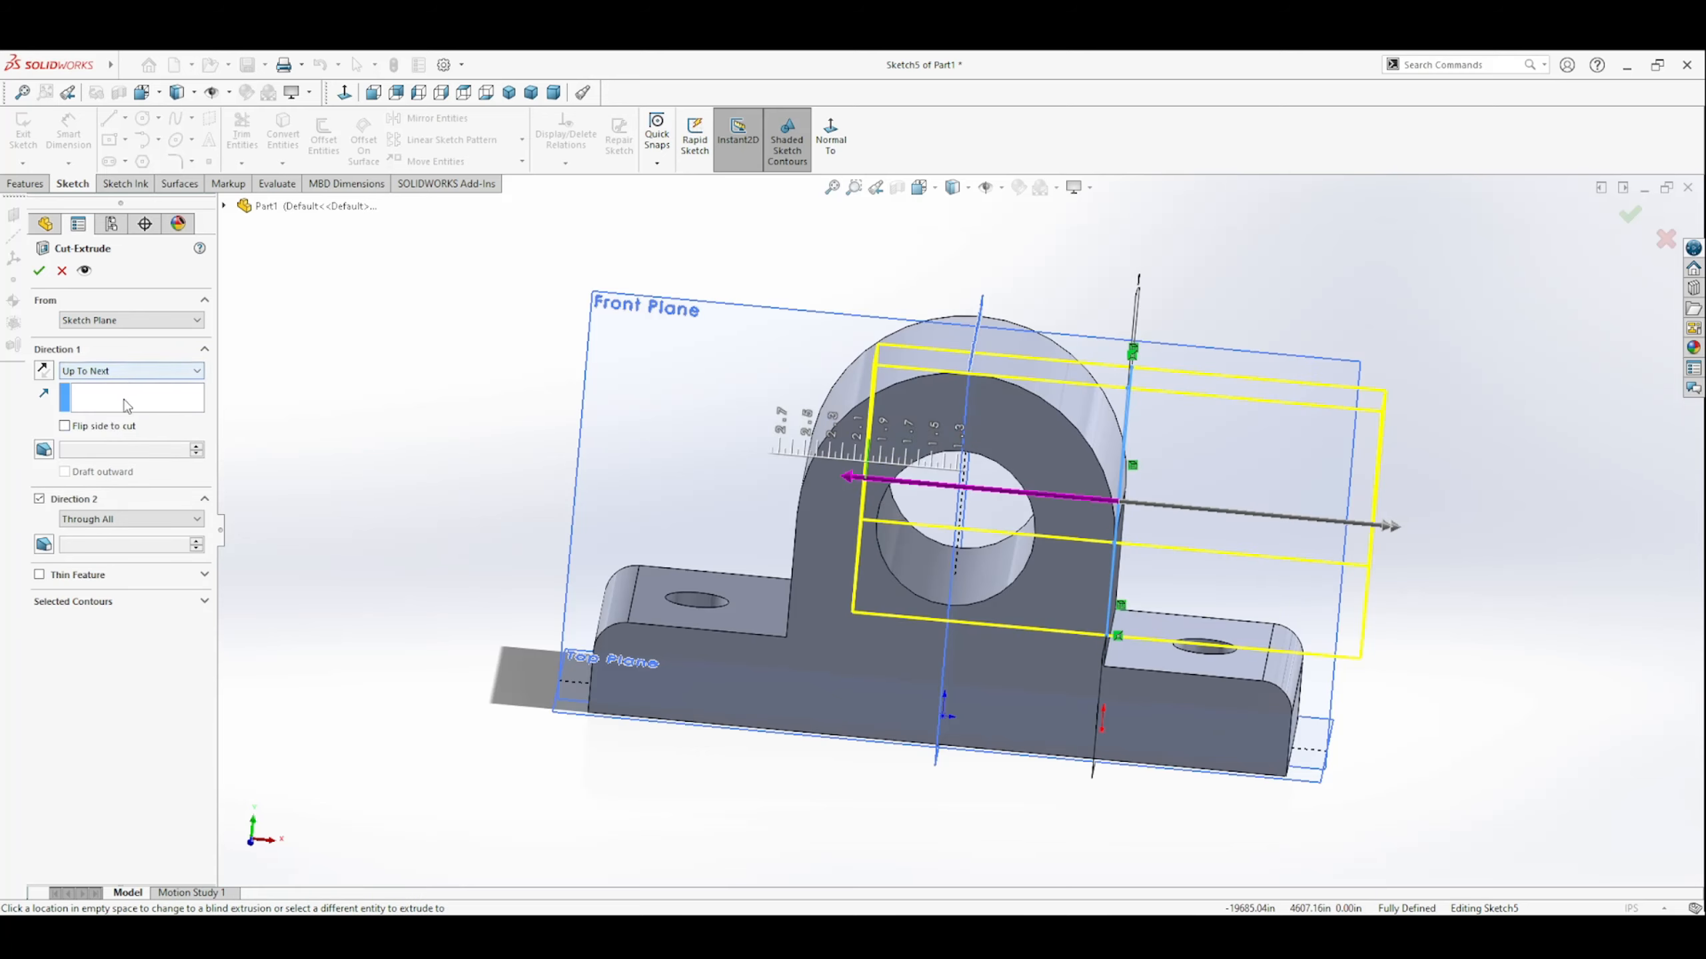
Choose Up To Next as the cut's Direction 1 end condition and complete the cut.
click(126, 405)
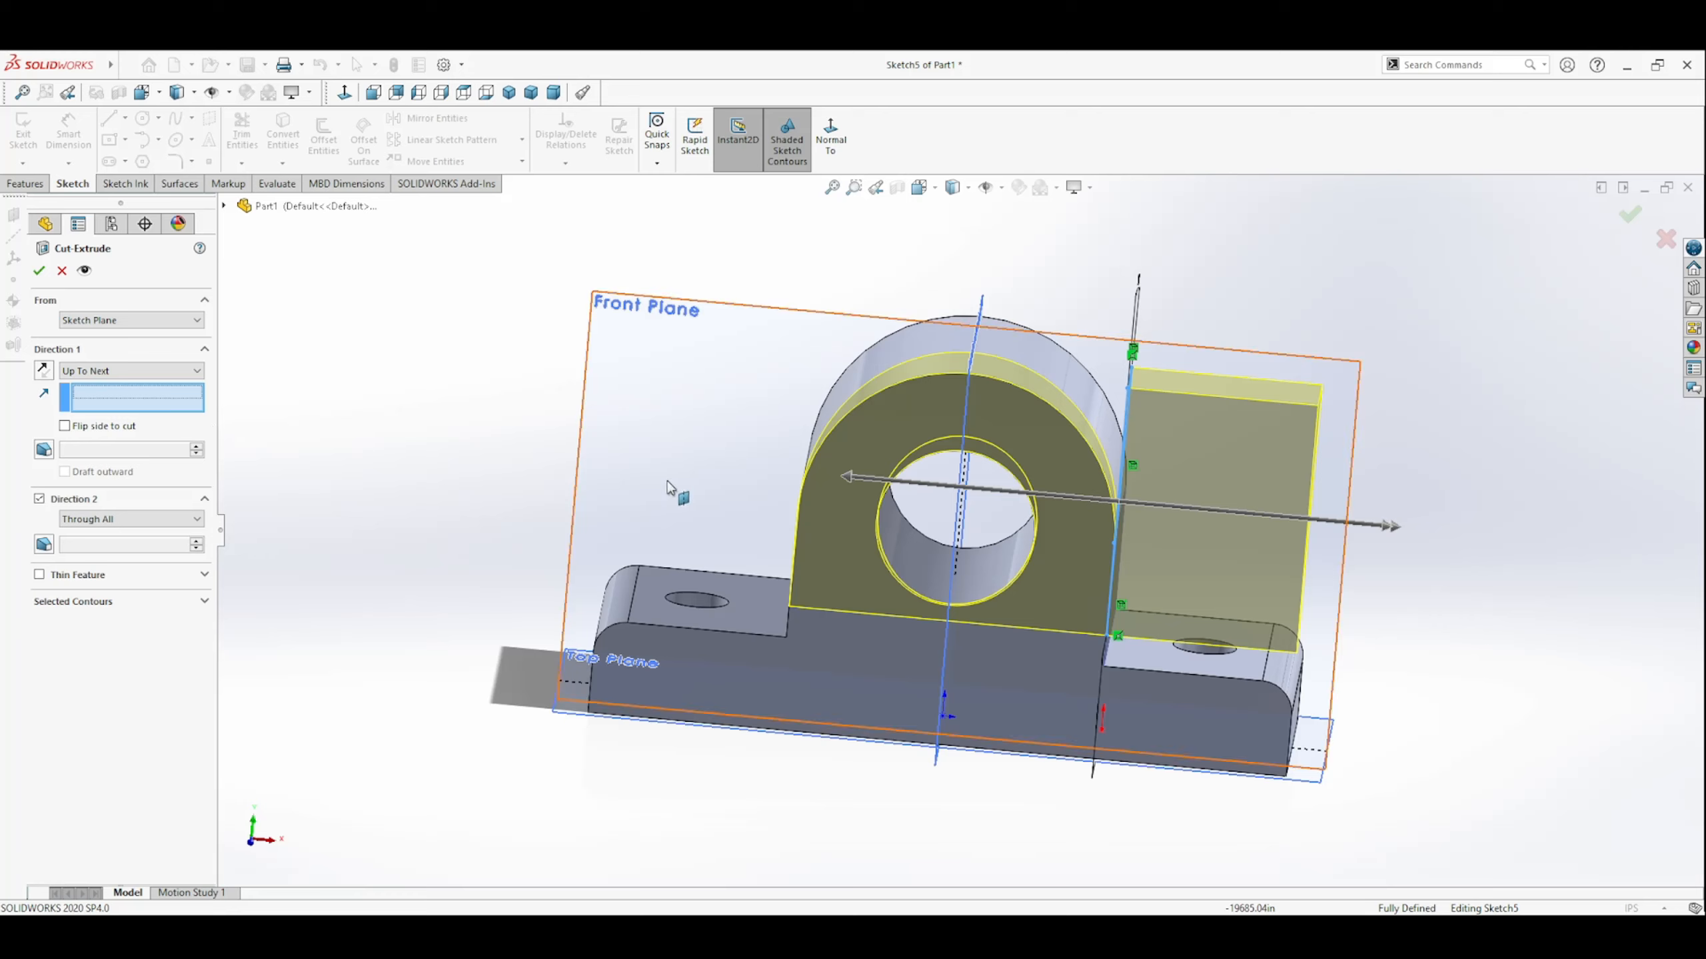
click(38, 269)
middle_drag(484, 444, 530, 421)
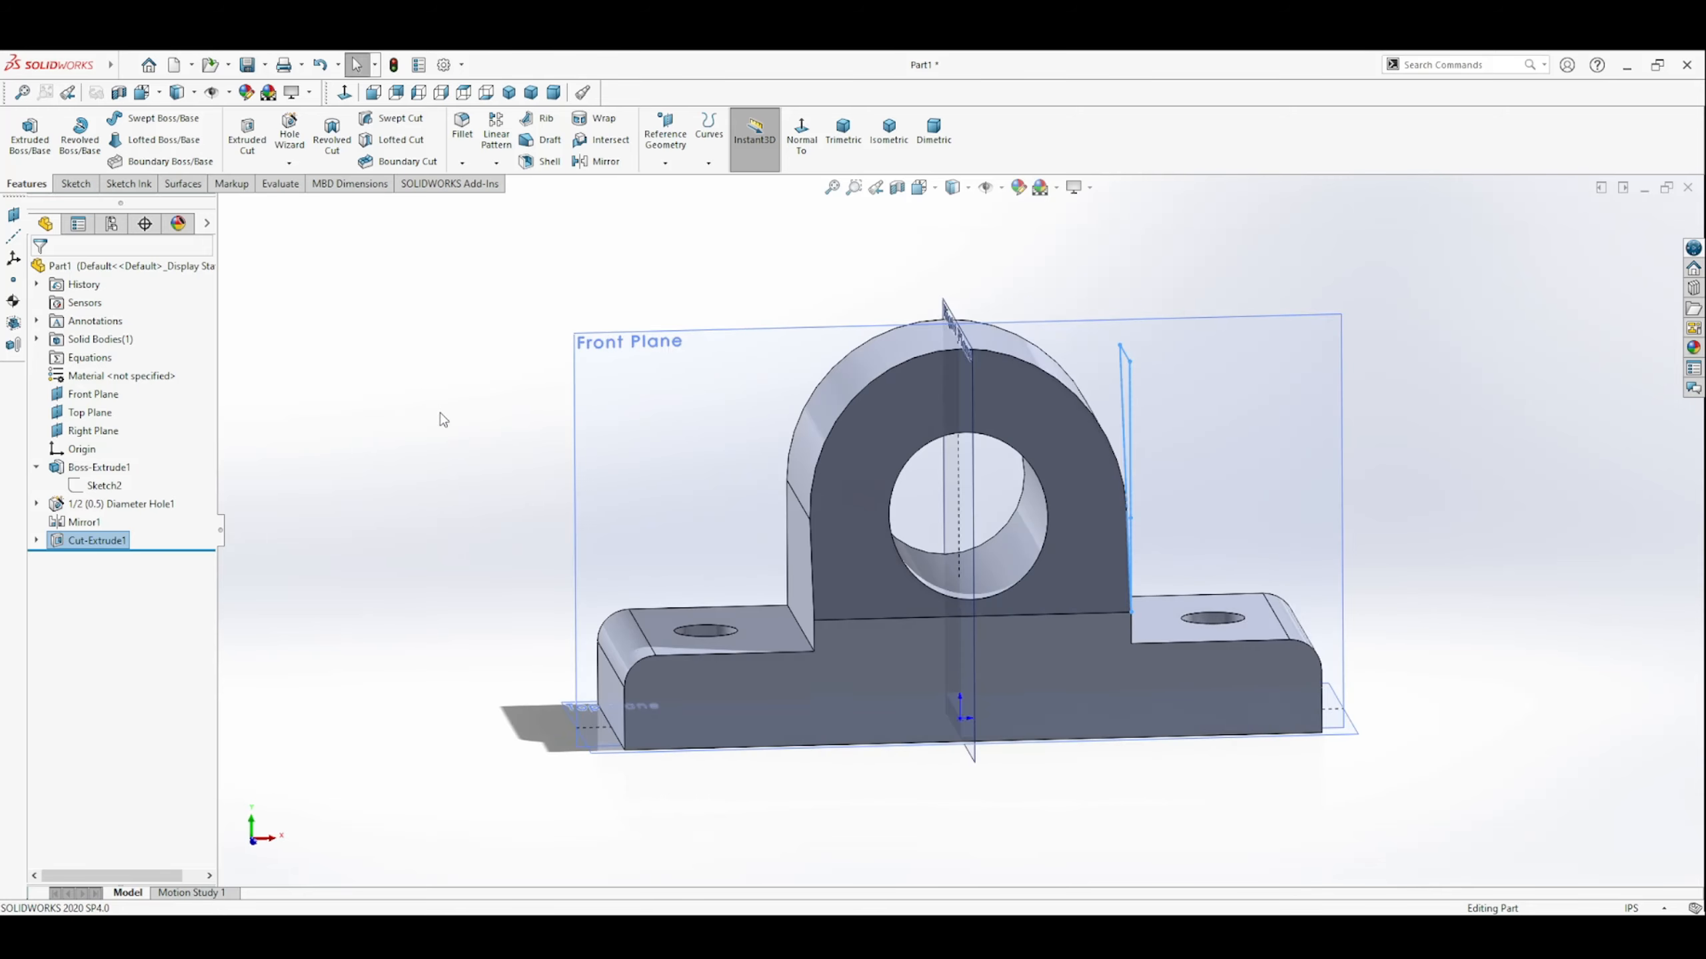
click(36, 540)
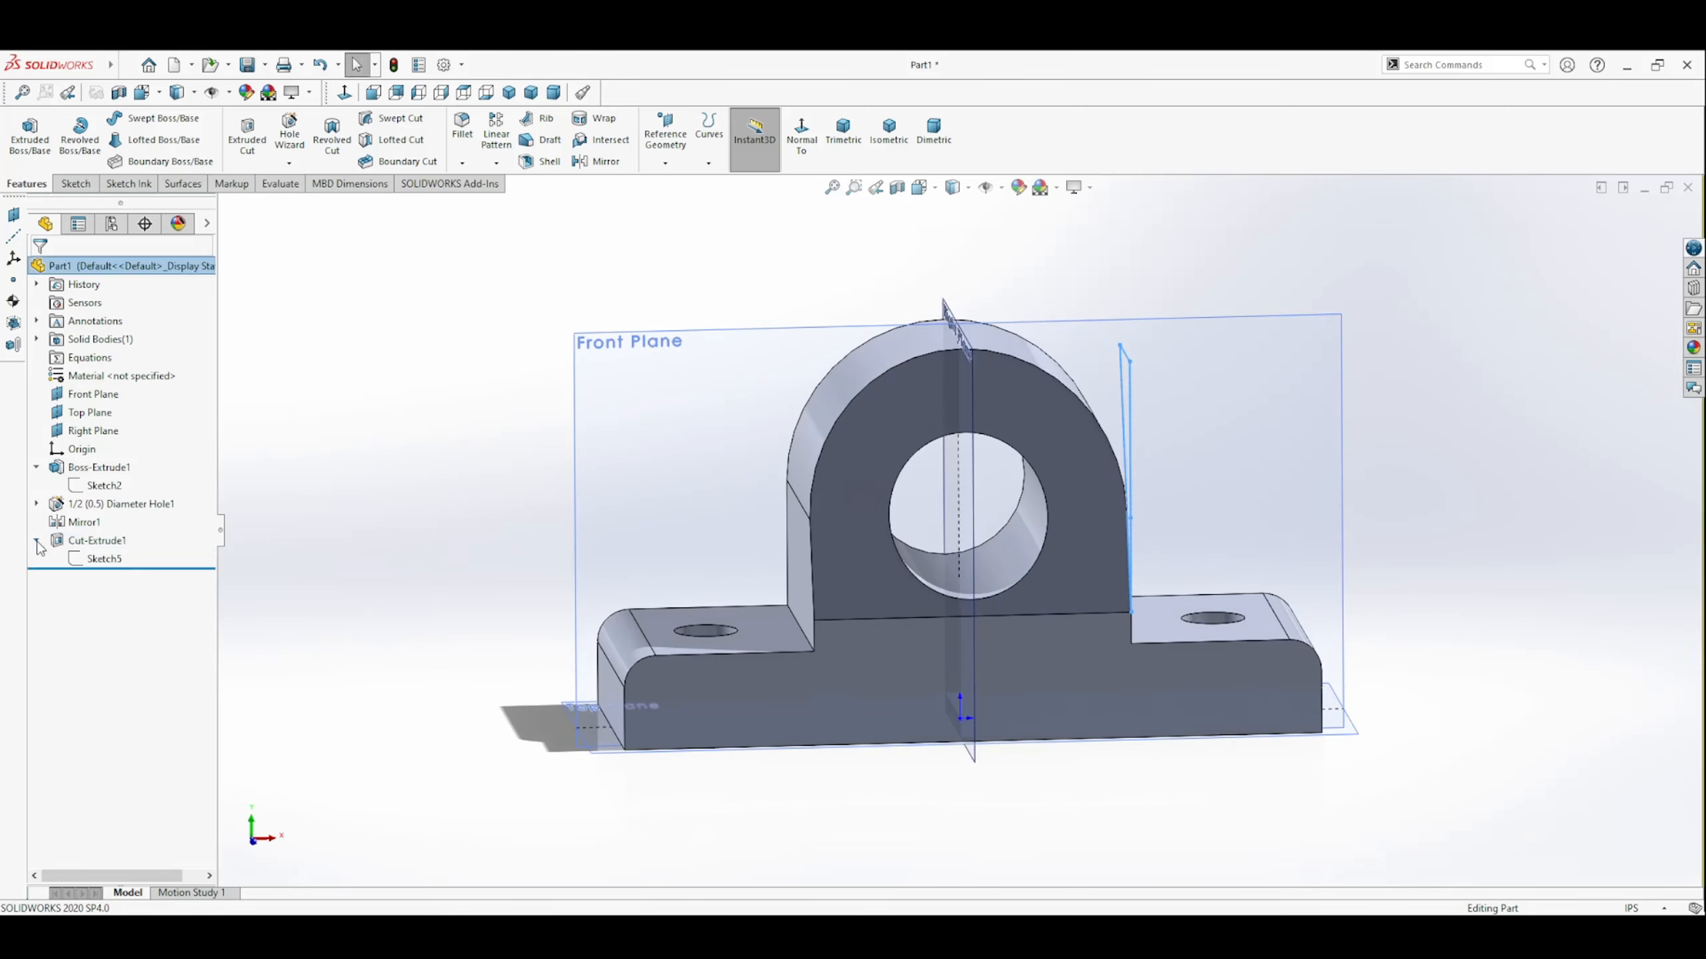
click(100, 546)
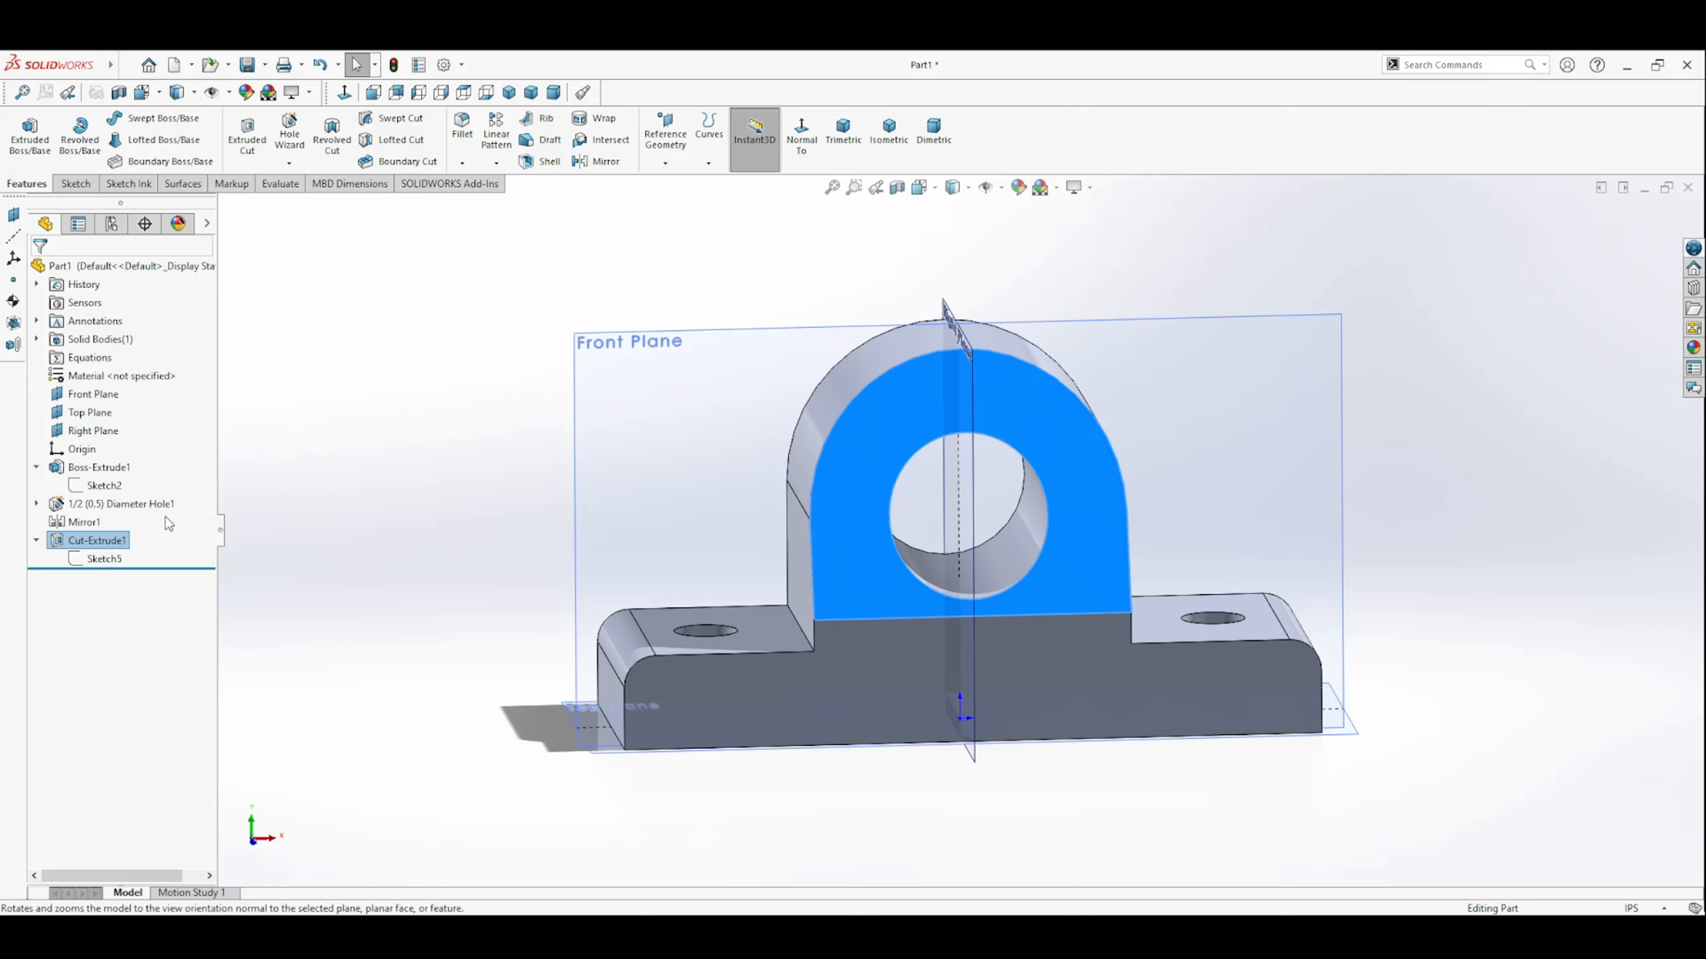
click(101, 558)
click(130, 536)
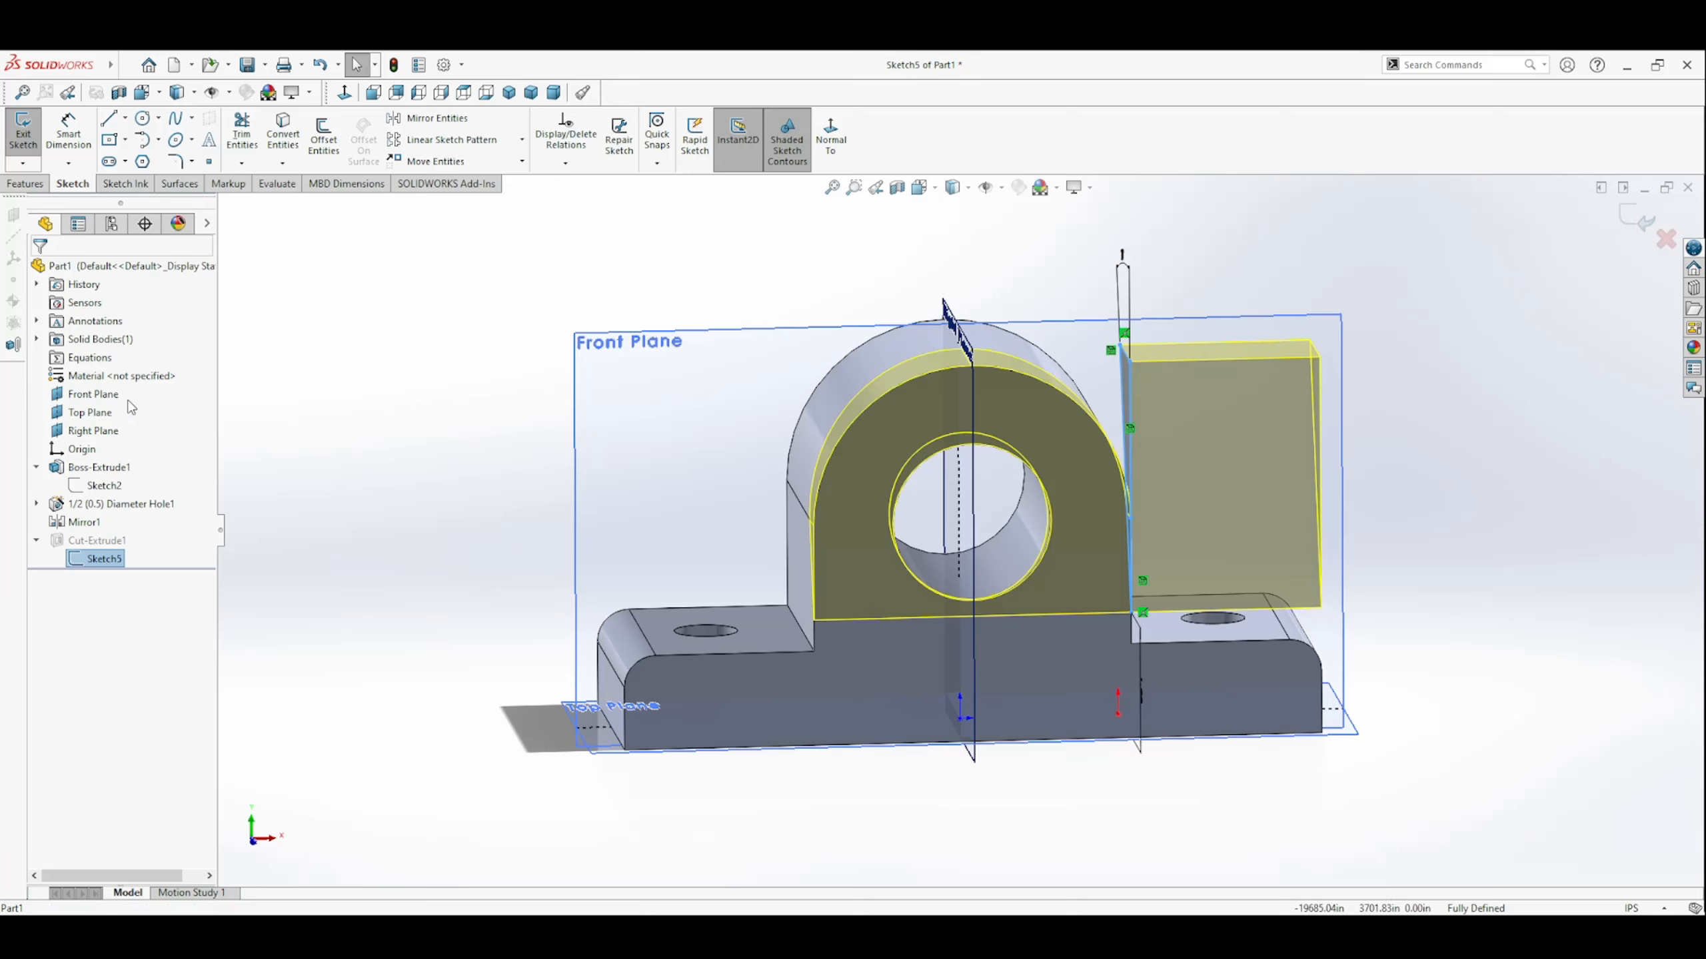
click(1613, 222)
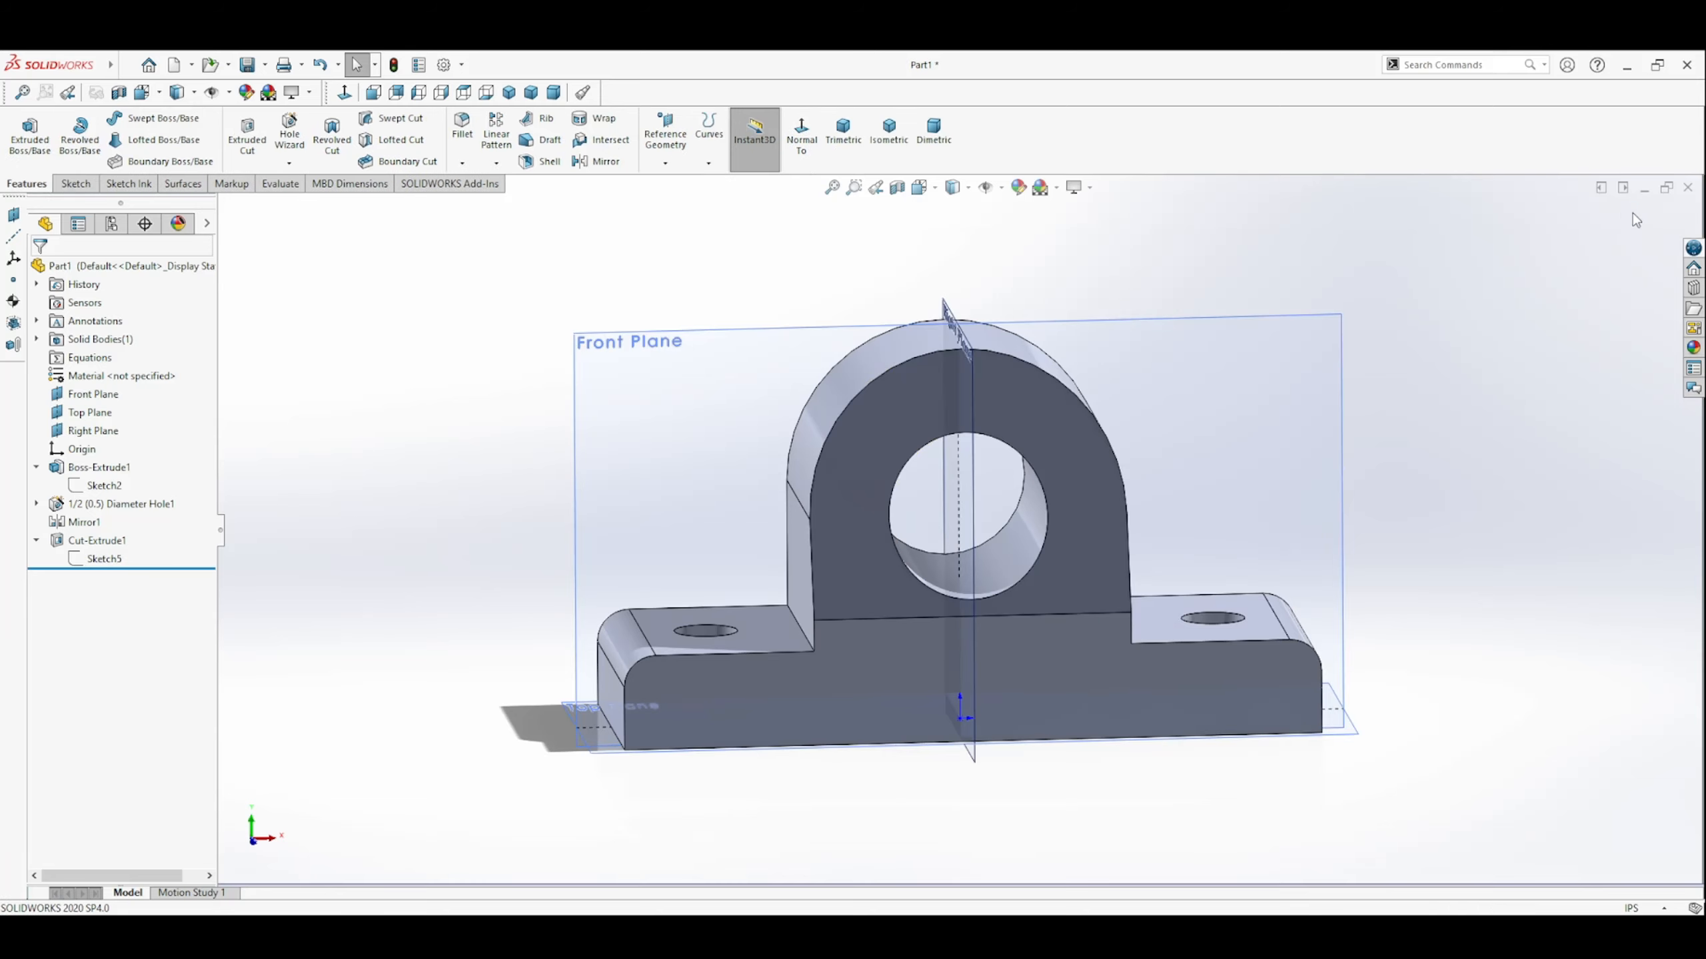
Move the cut's profile sketch from the upright's side face to the Right Plane.
click(107, 559)
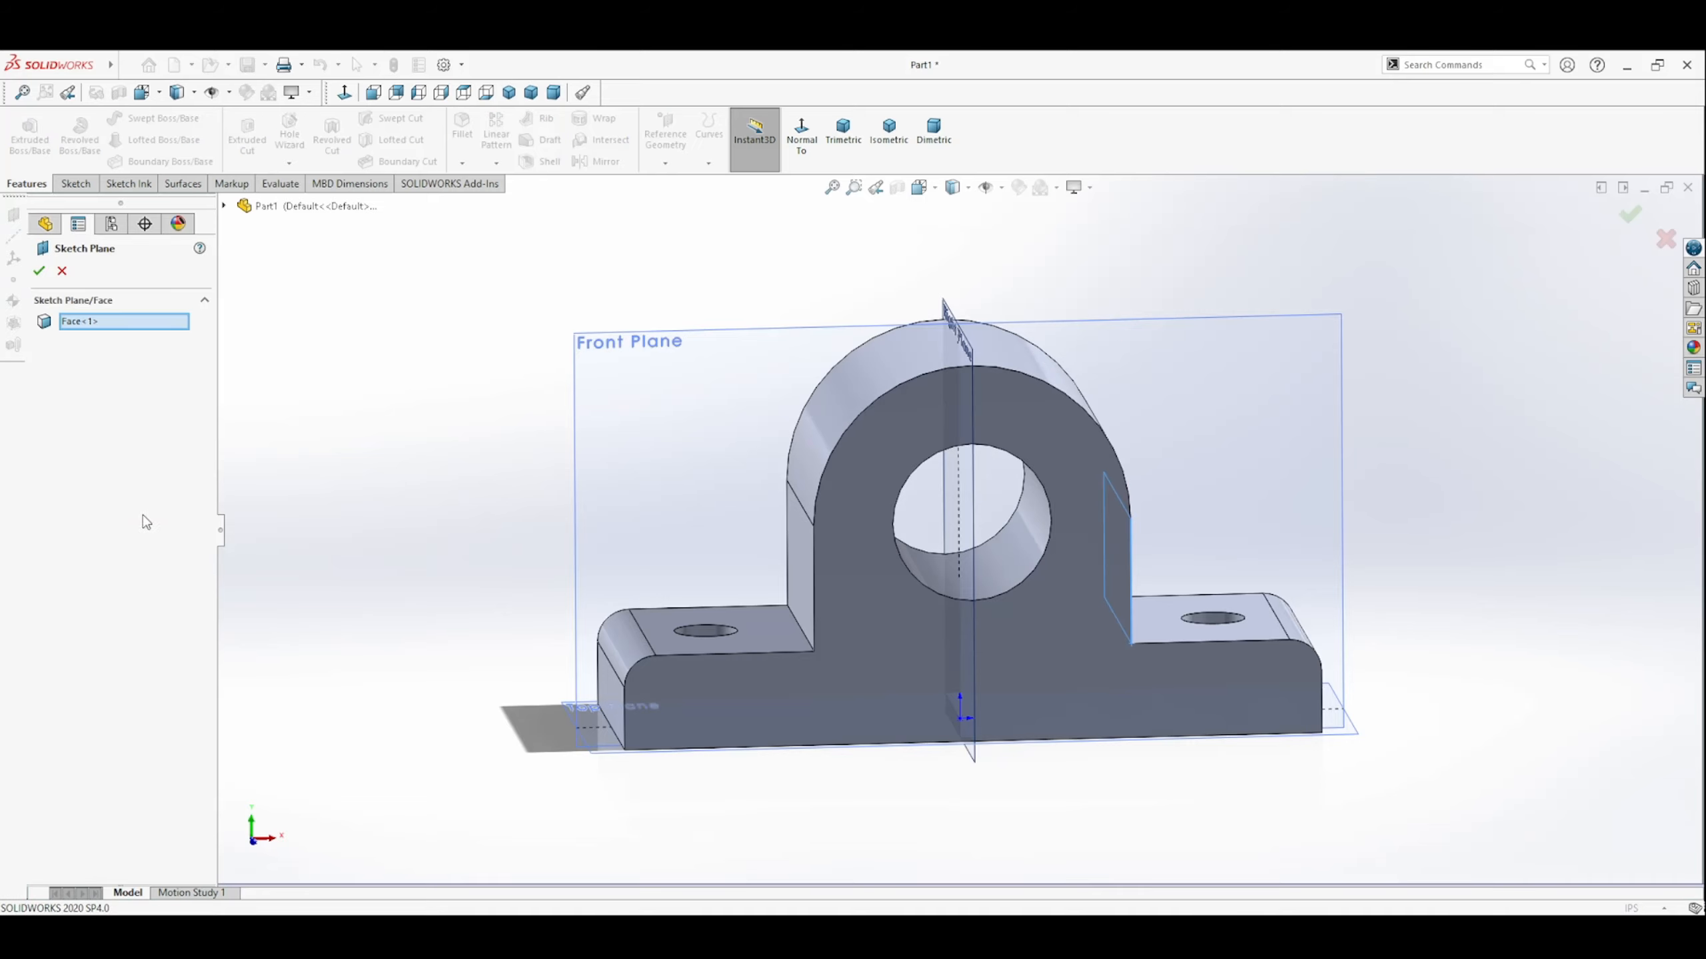
click(969, 356)
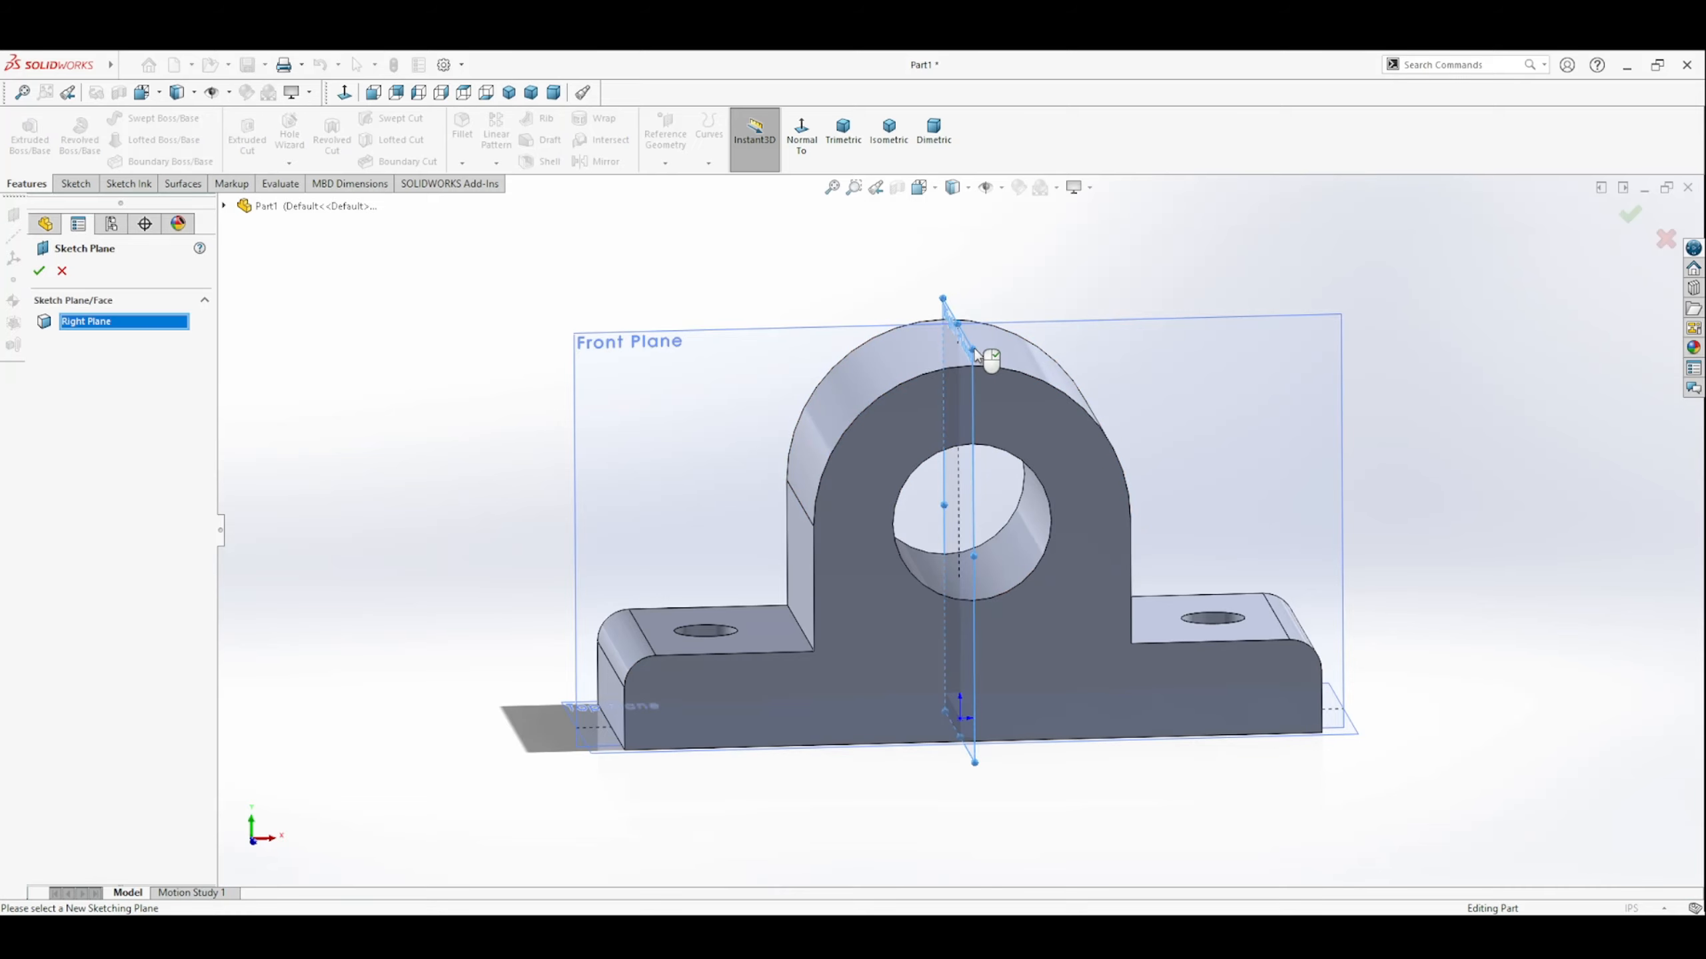
click(38, 271)
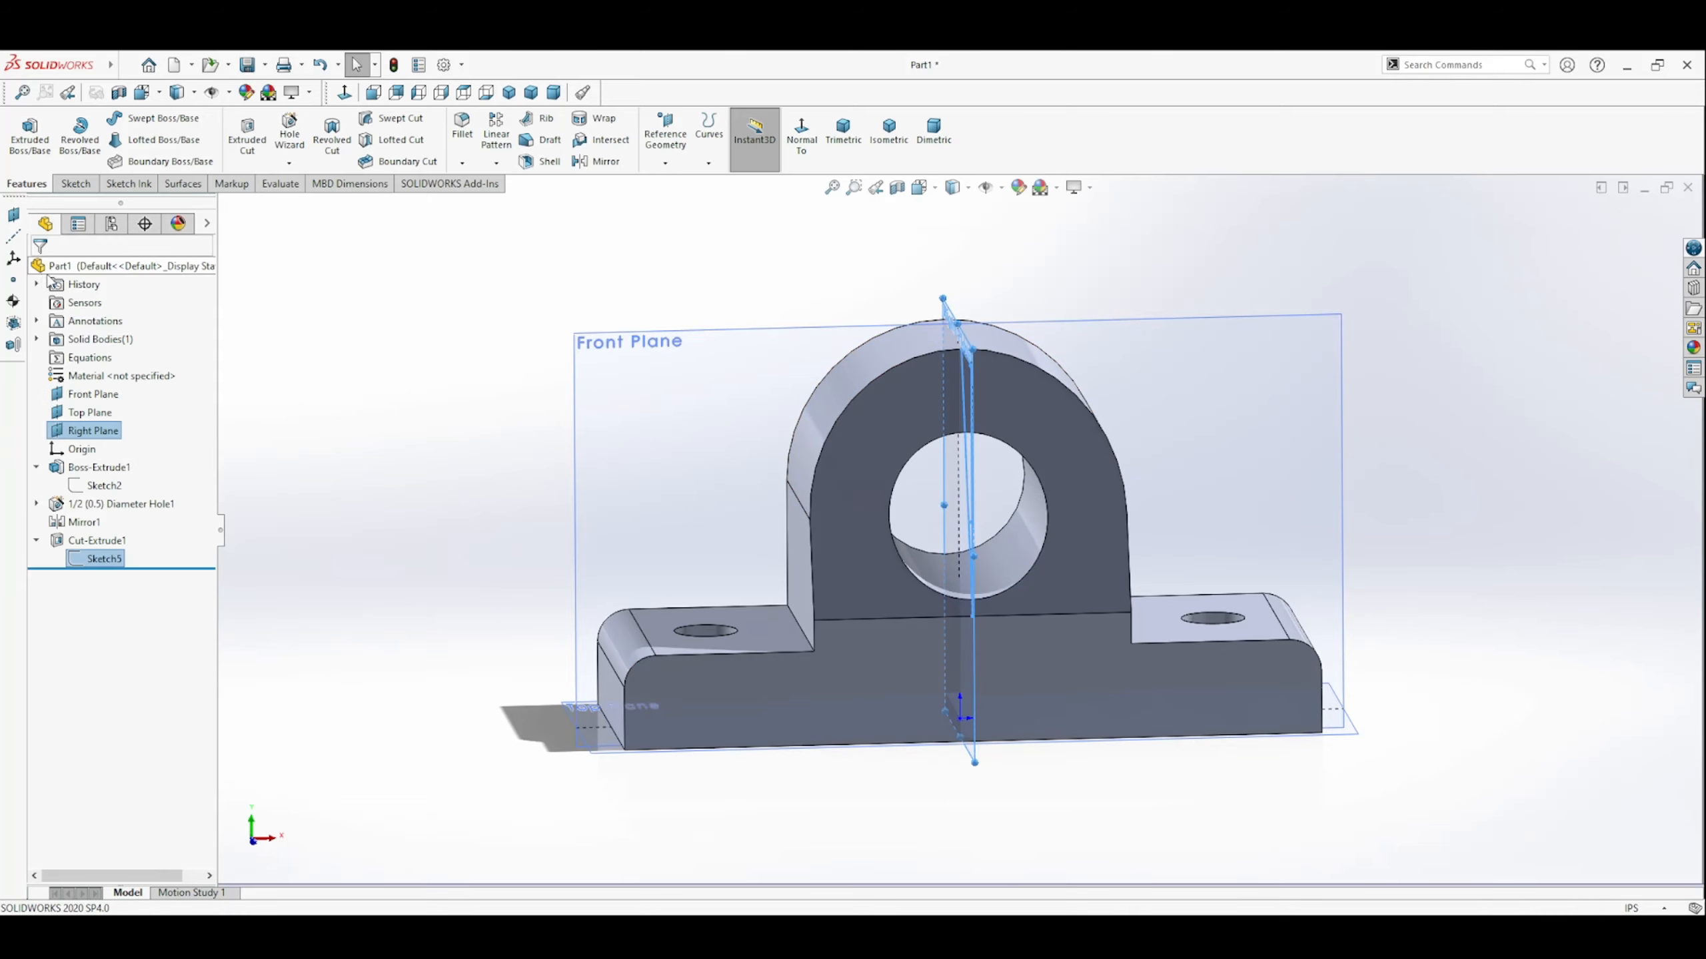
Reopen the slanted cut for editing and compare the Mid Plane and Up To Next previews for Direction 1.
click(86, 542)
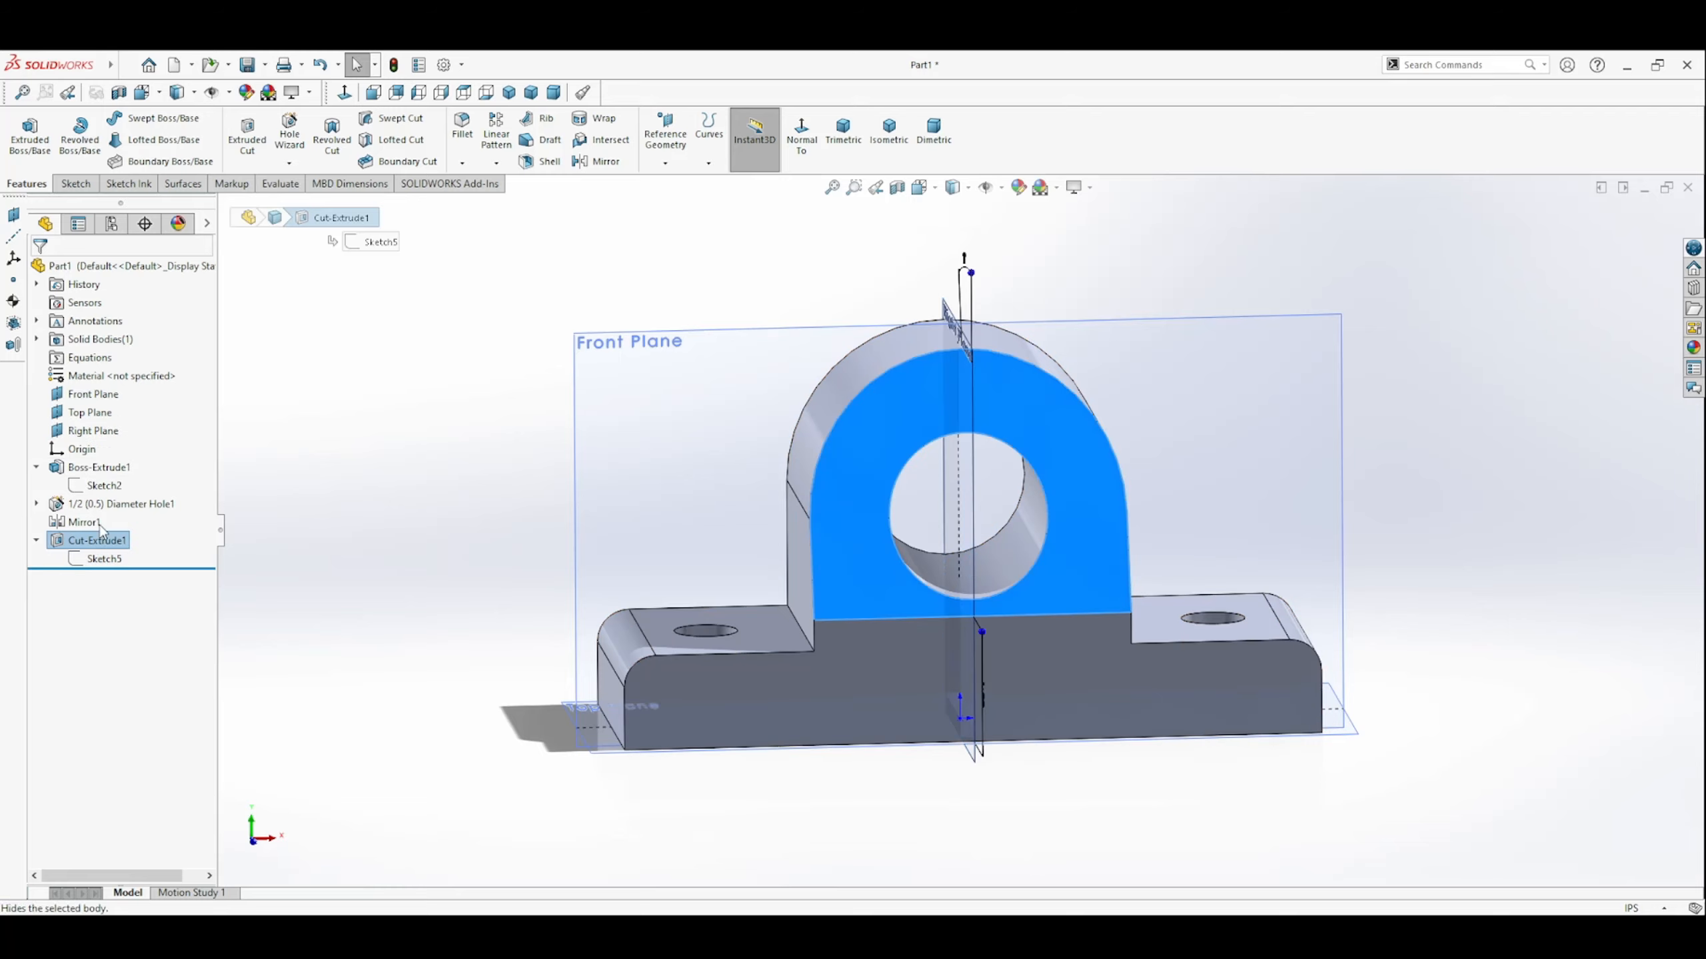
click(92, 493)
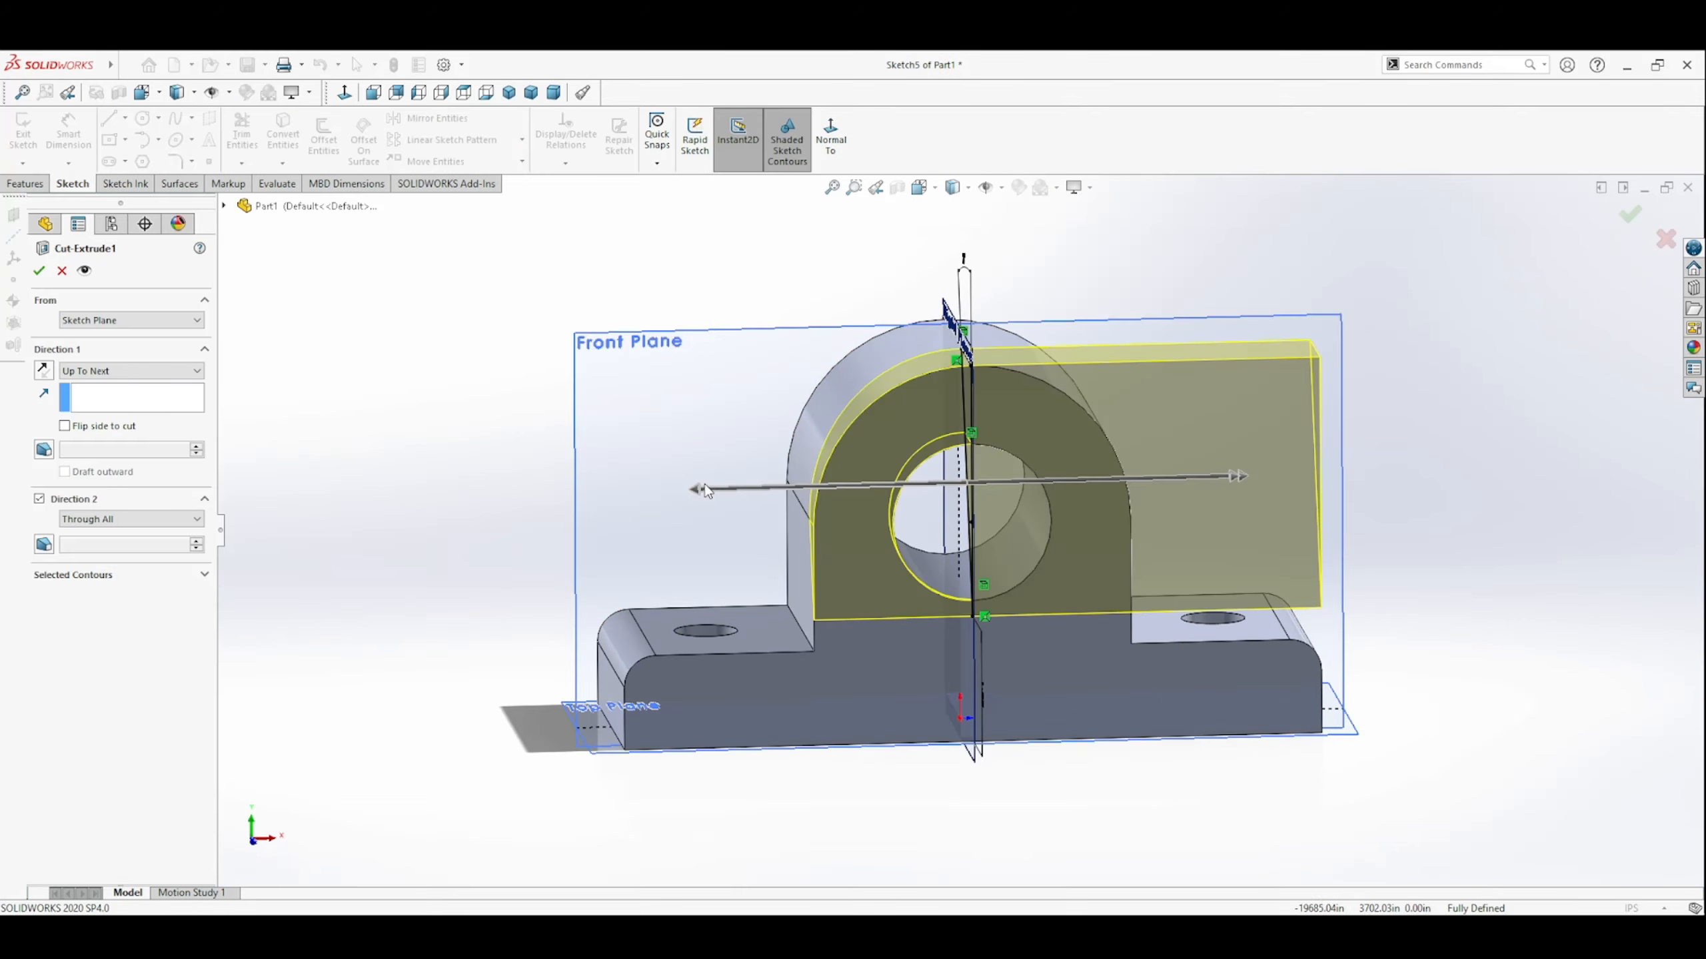
middle_drag(696, 487, 673, 449)
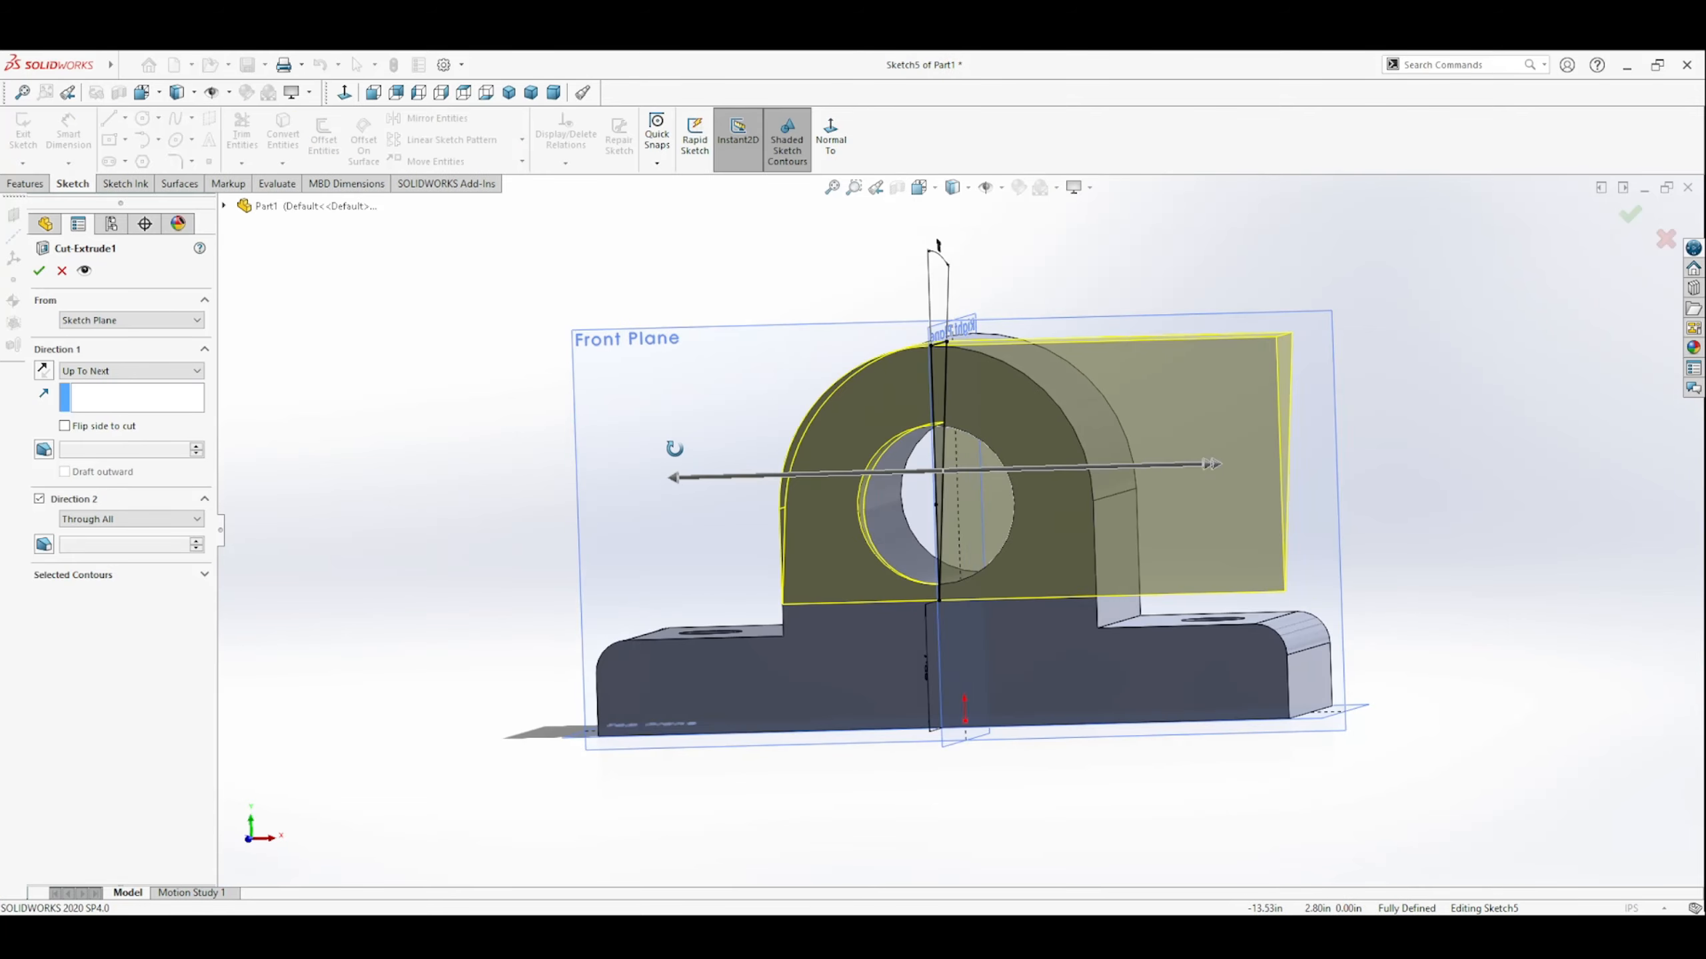
click(1220, 465)
click(1144, 479)
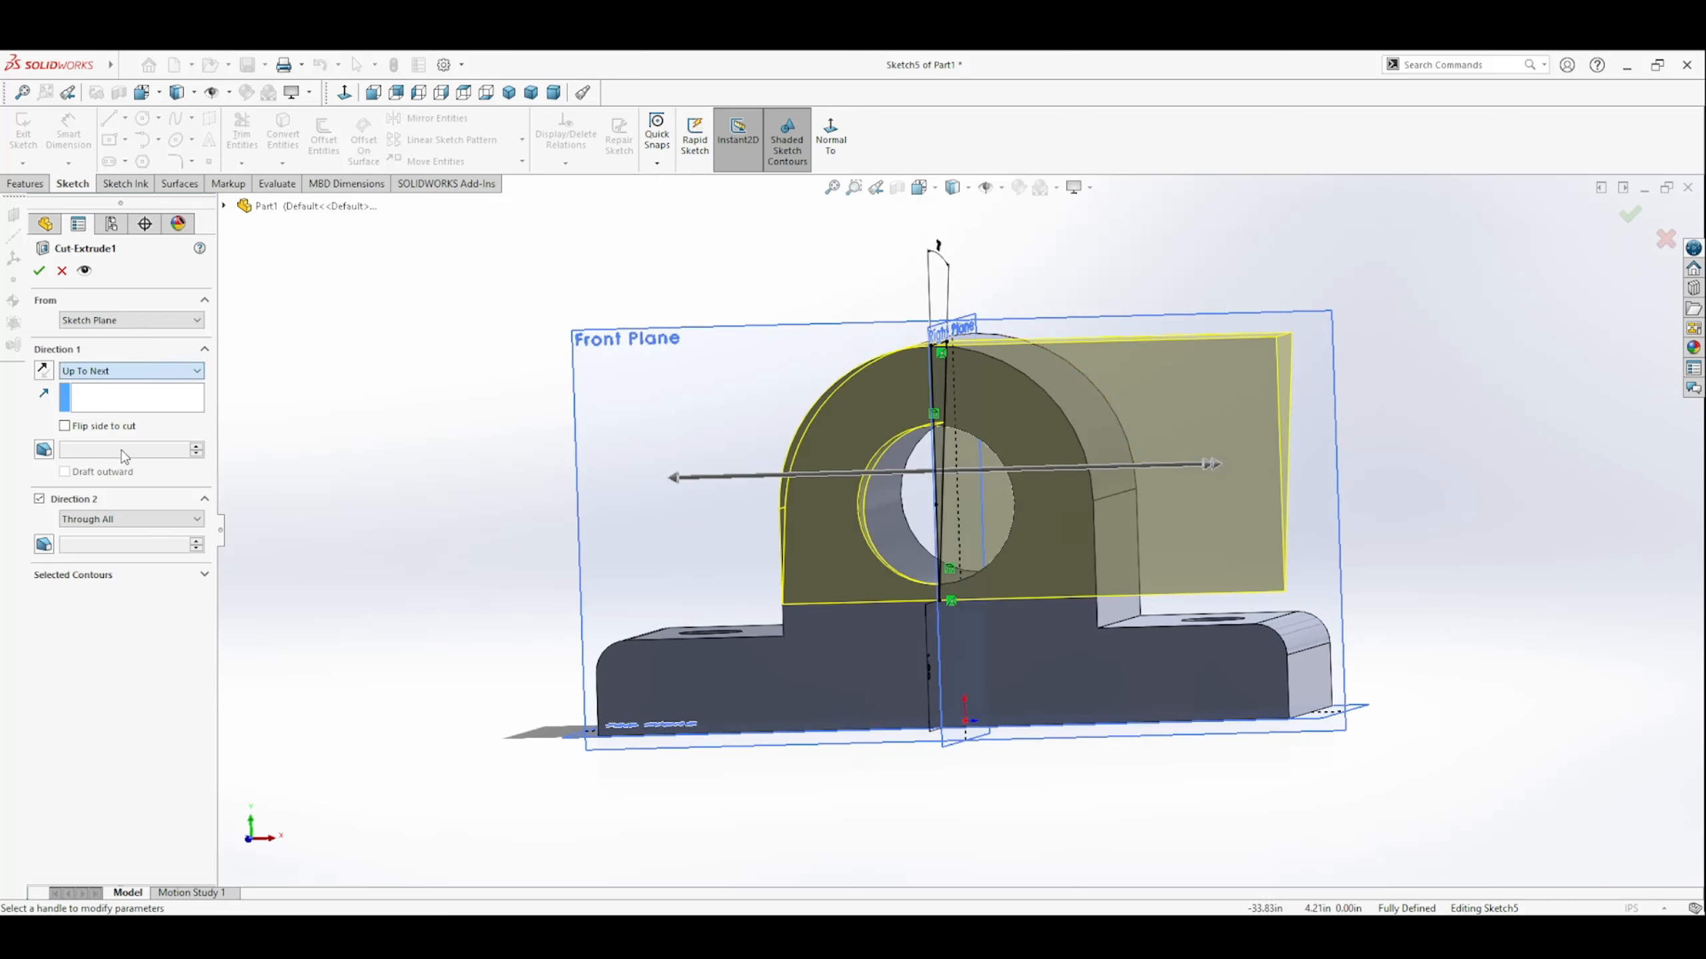
click(123, 479)
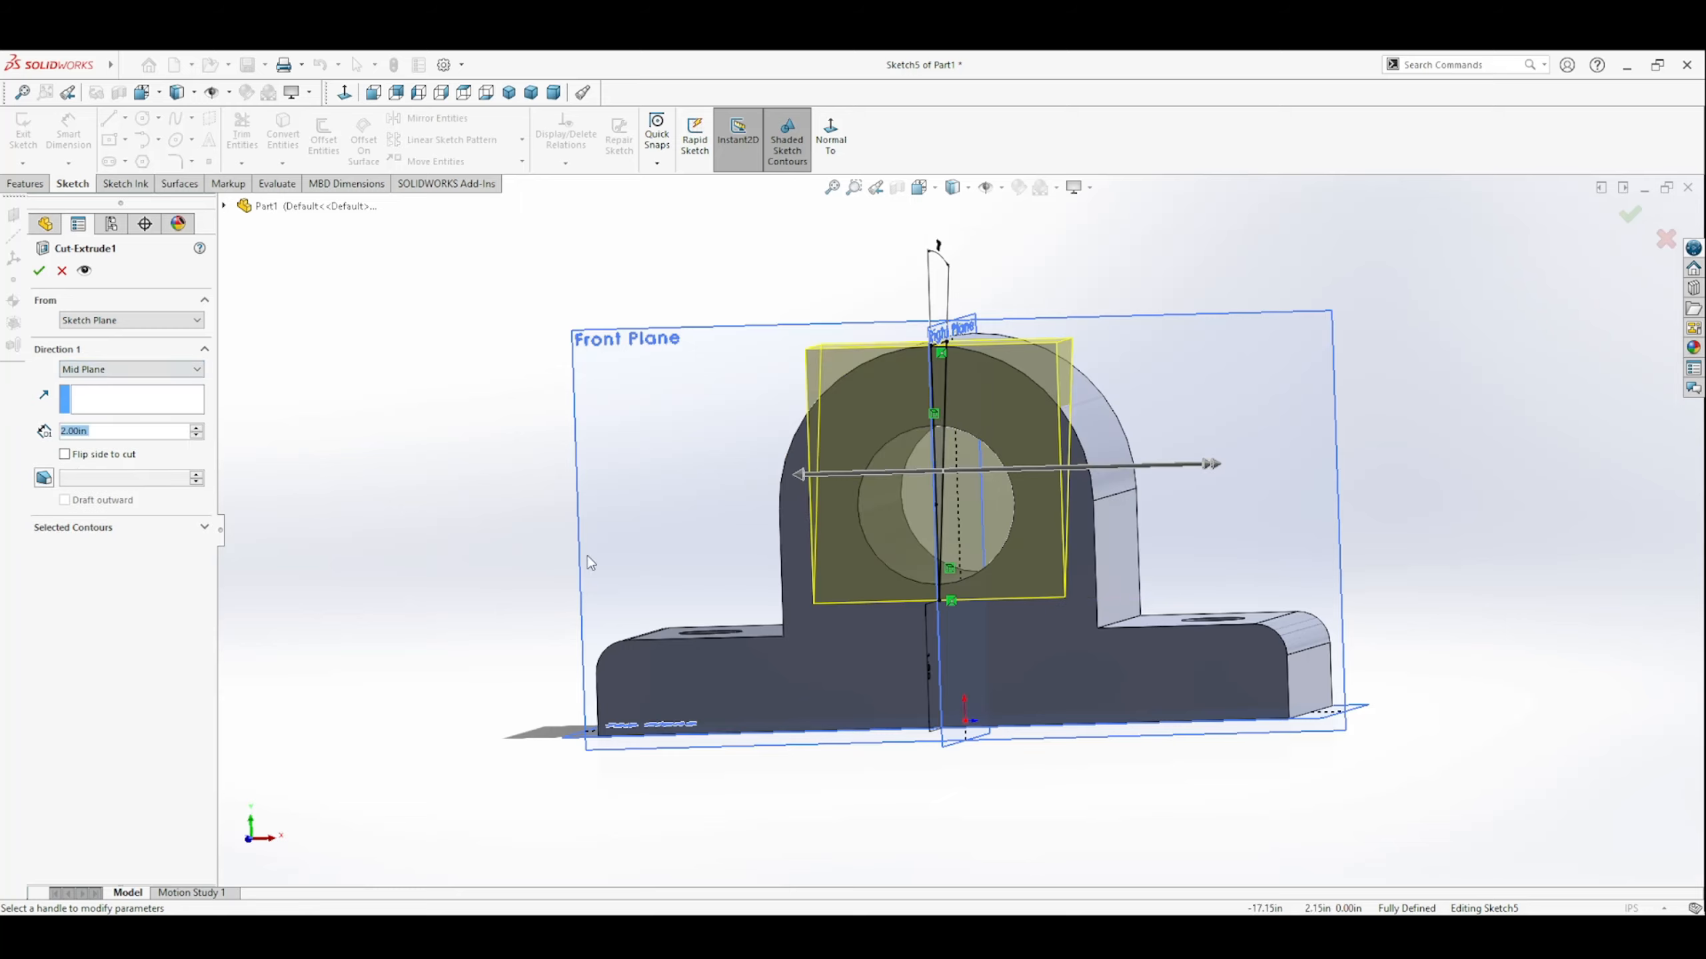
middle_drag(586, 558, 629, 574)
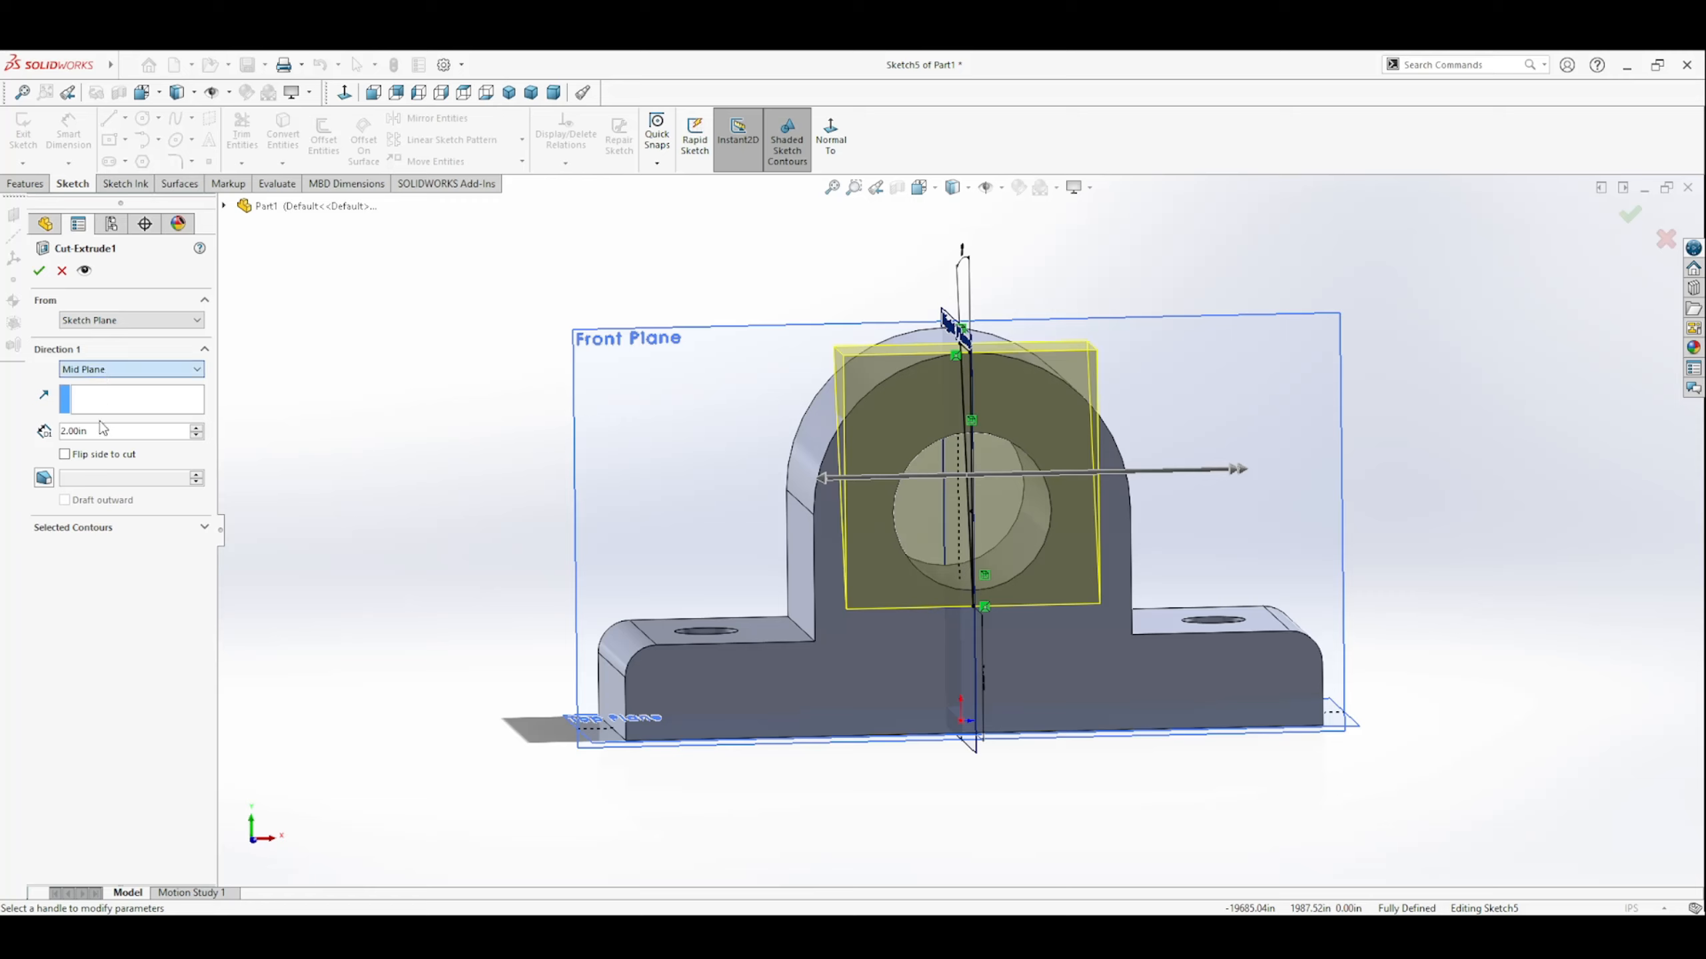
key(u)
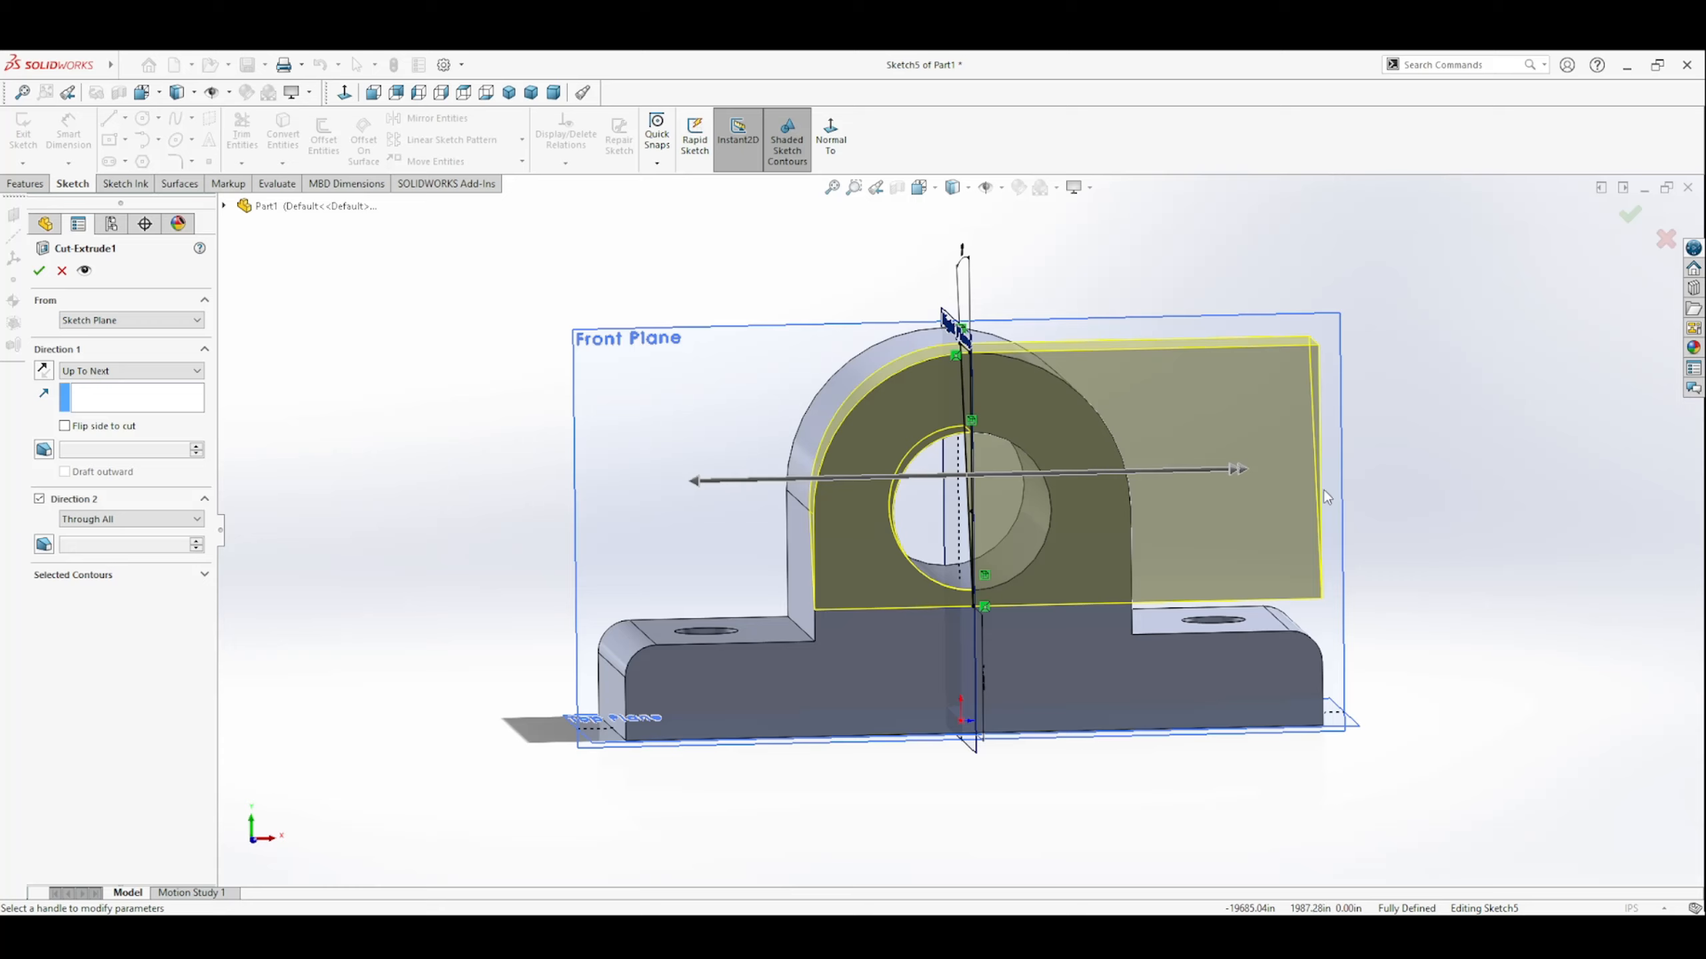
middle_drag(1325, 462, 1242, 328)
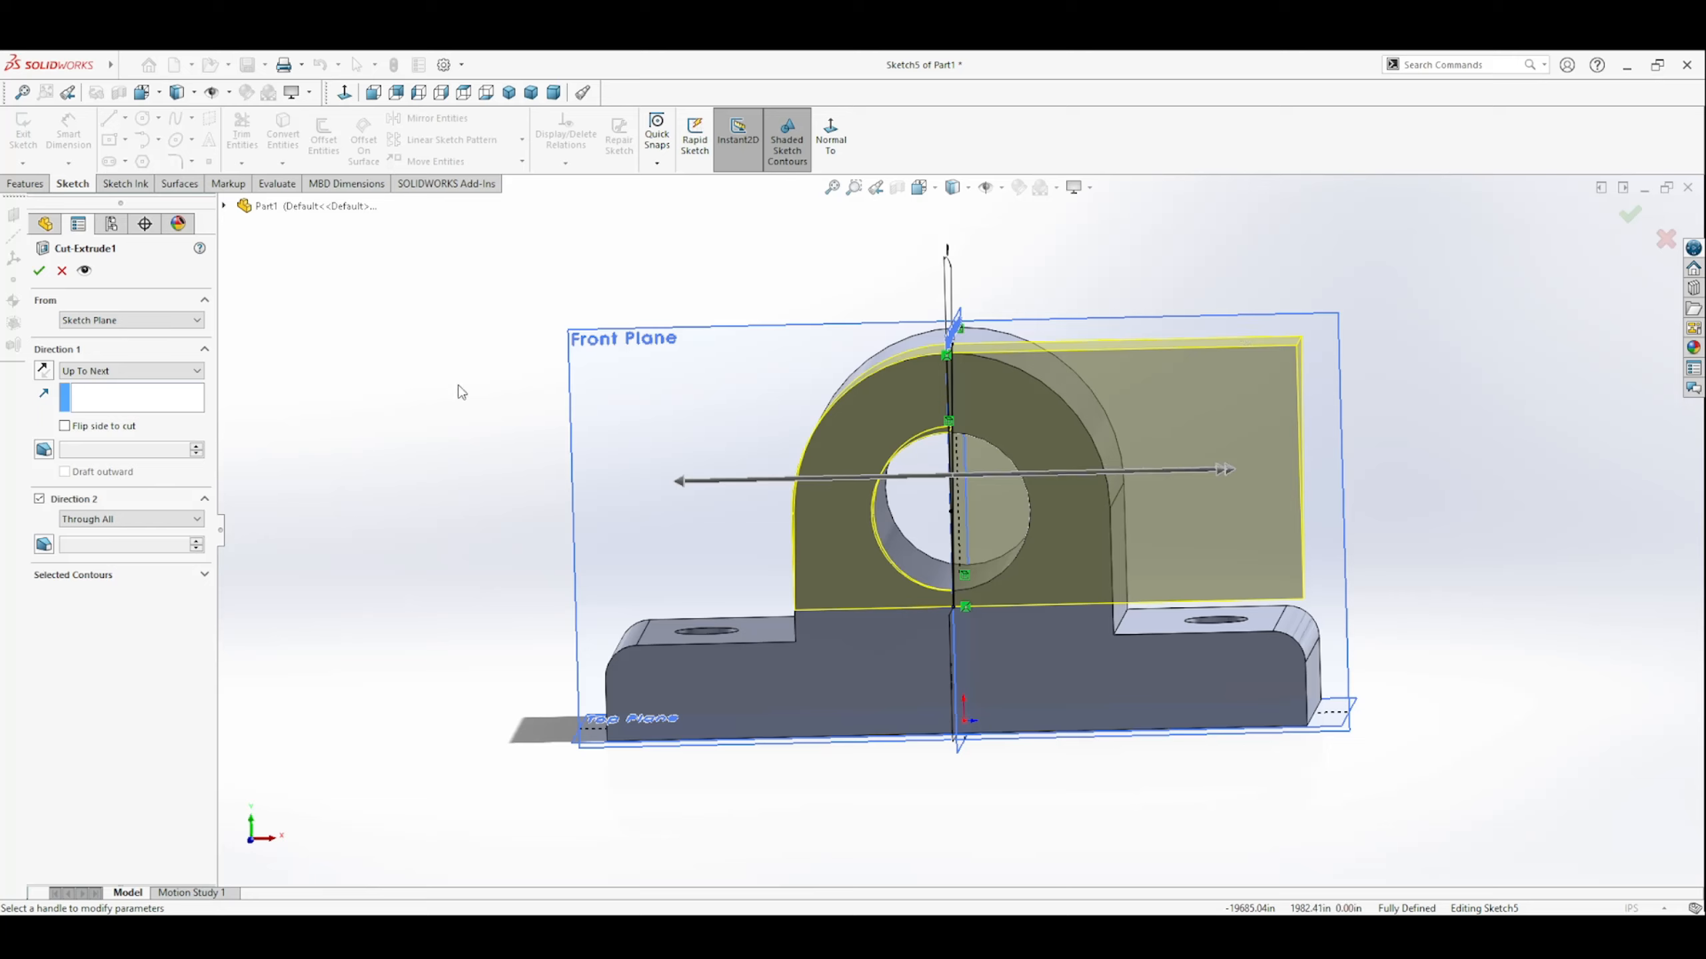
Set the slanted cut to Mid Plane with a depth of 2.50 in across the upright's width, and accept it.
click(98, 478)
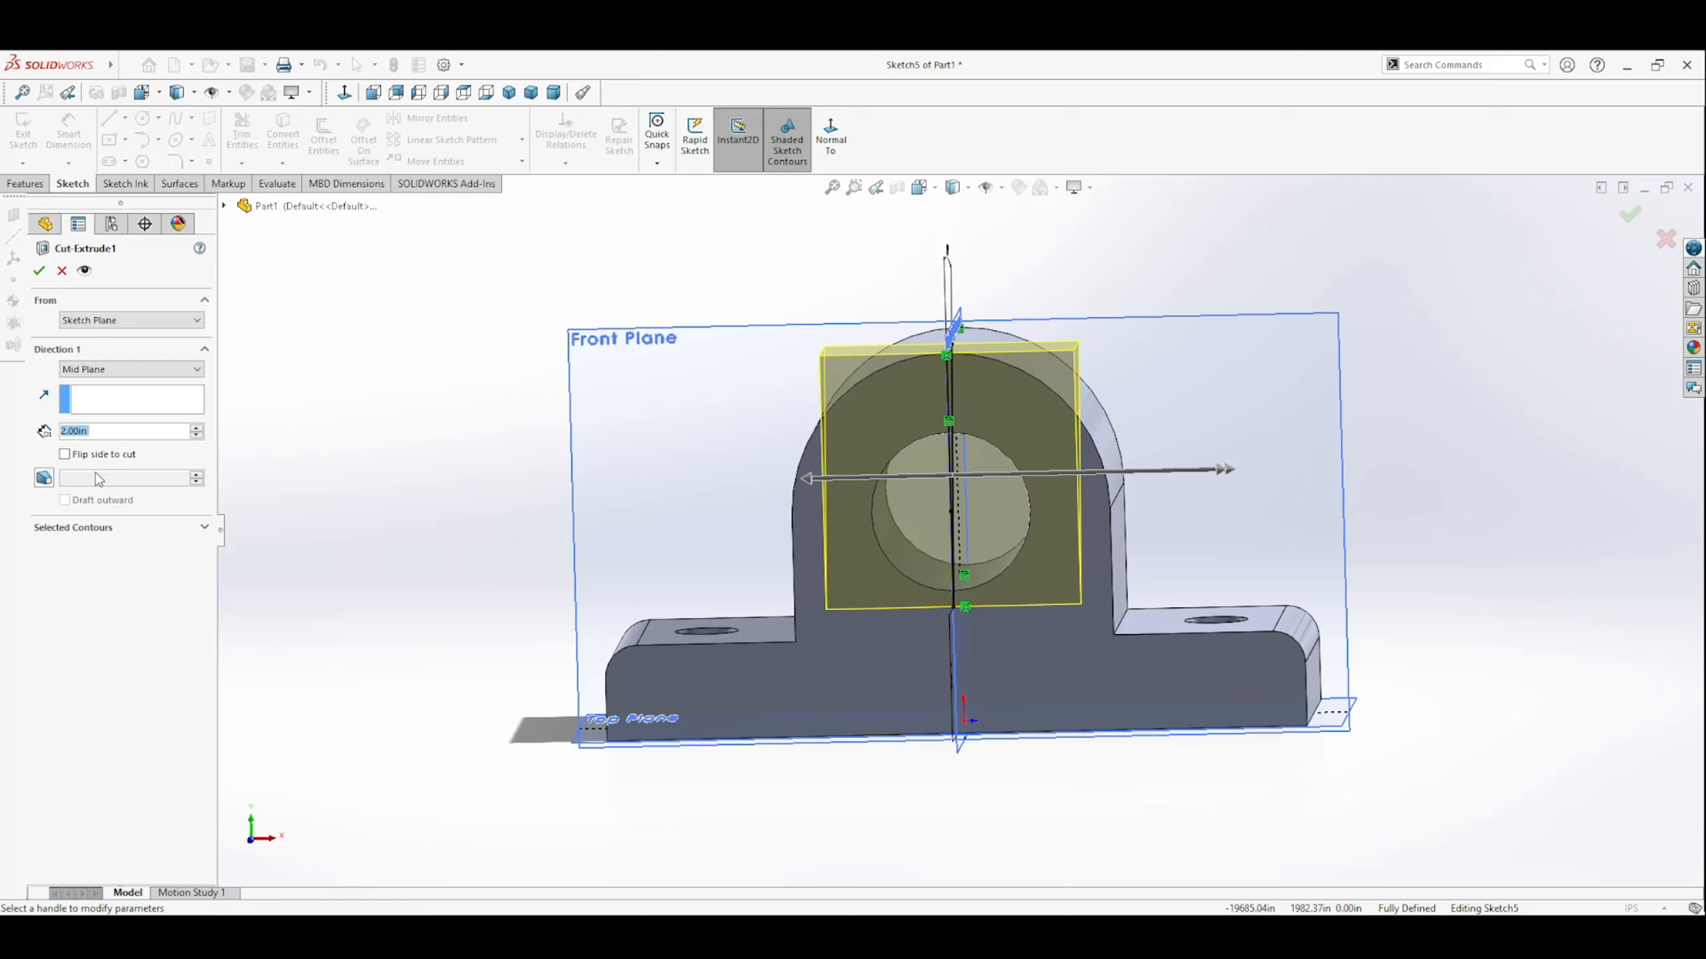
click(809, 478)
drag(779, 484, 787, 485)
click(787, 482)
middle_drag(817, 592, 841, 597)
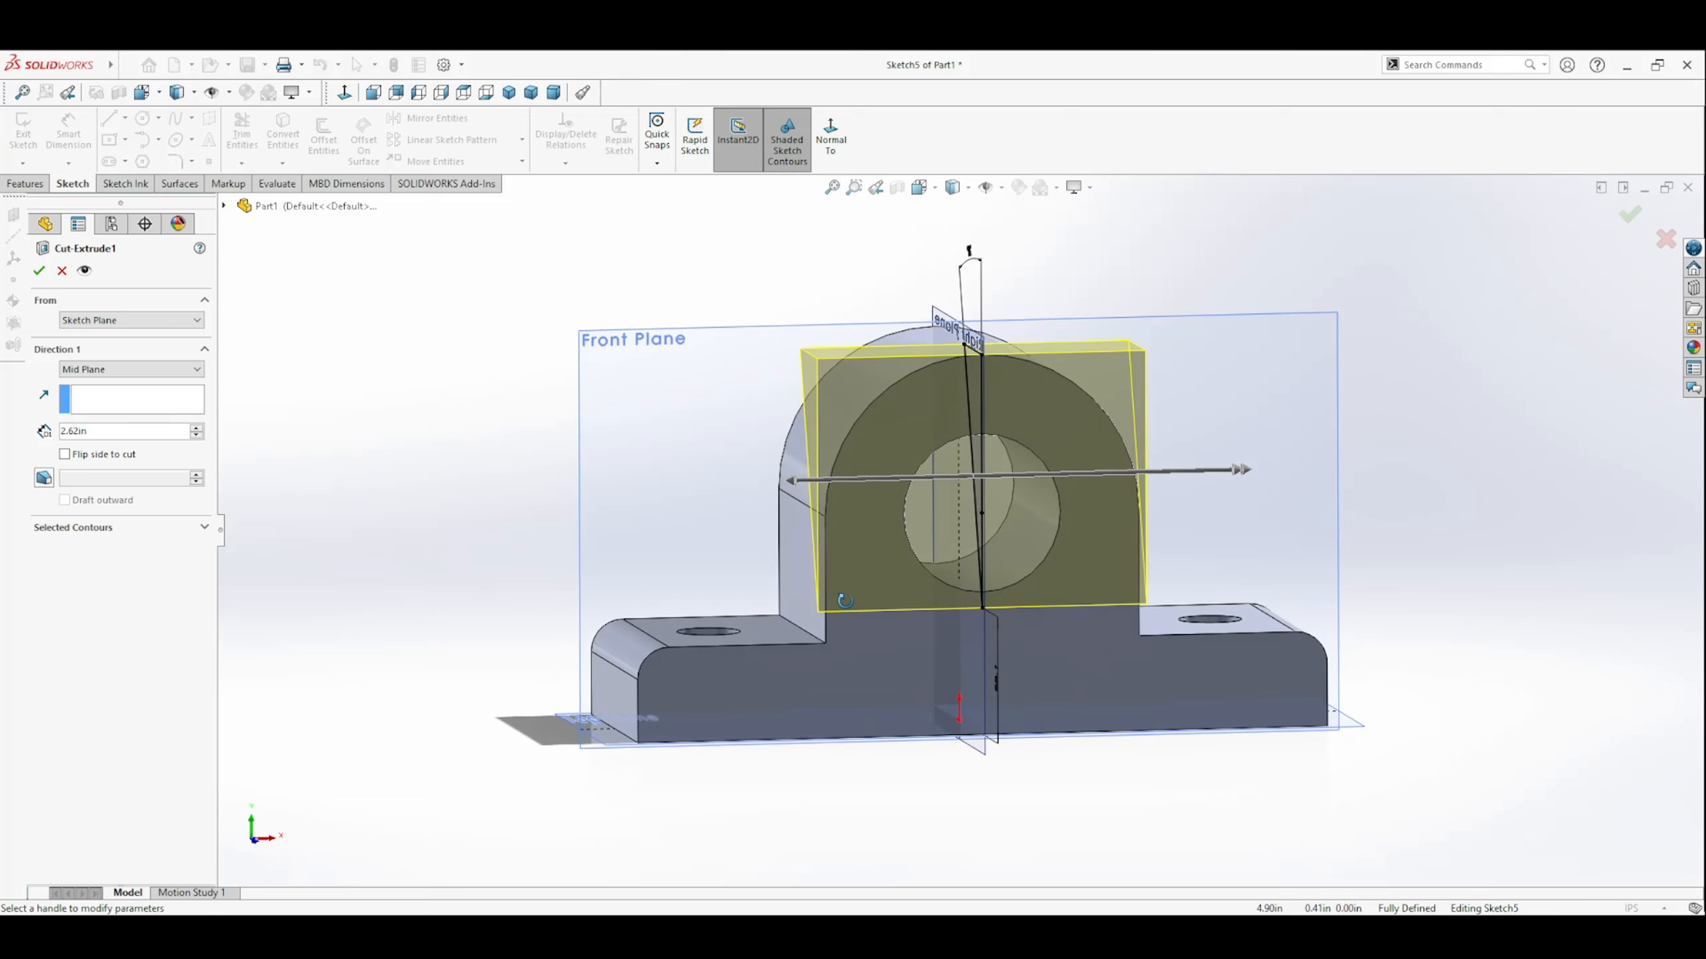
click(795, 479)
drag(794, 483, 820, 483)
click(819, 482)
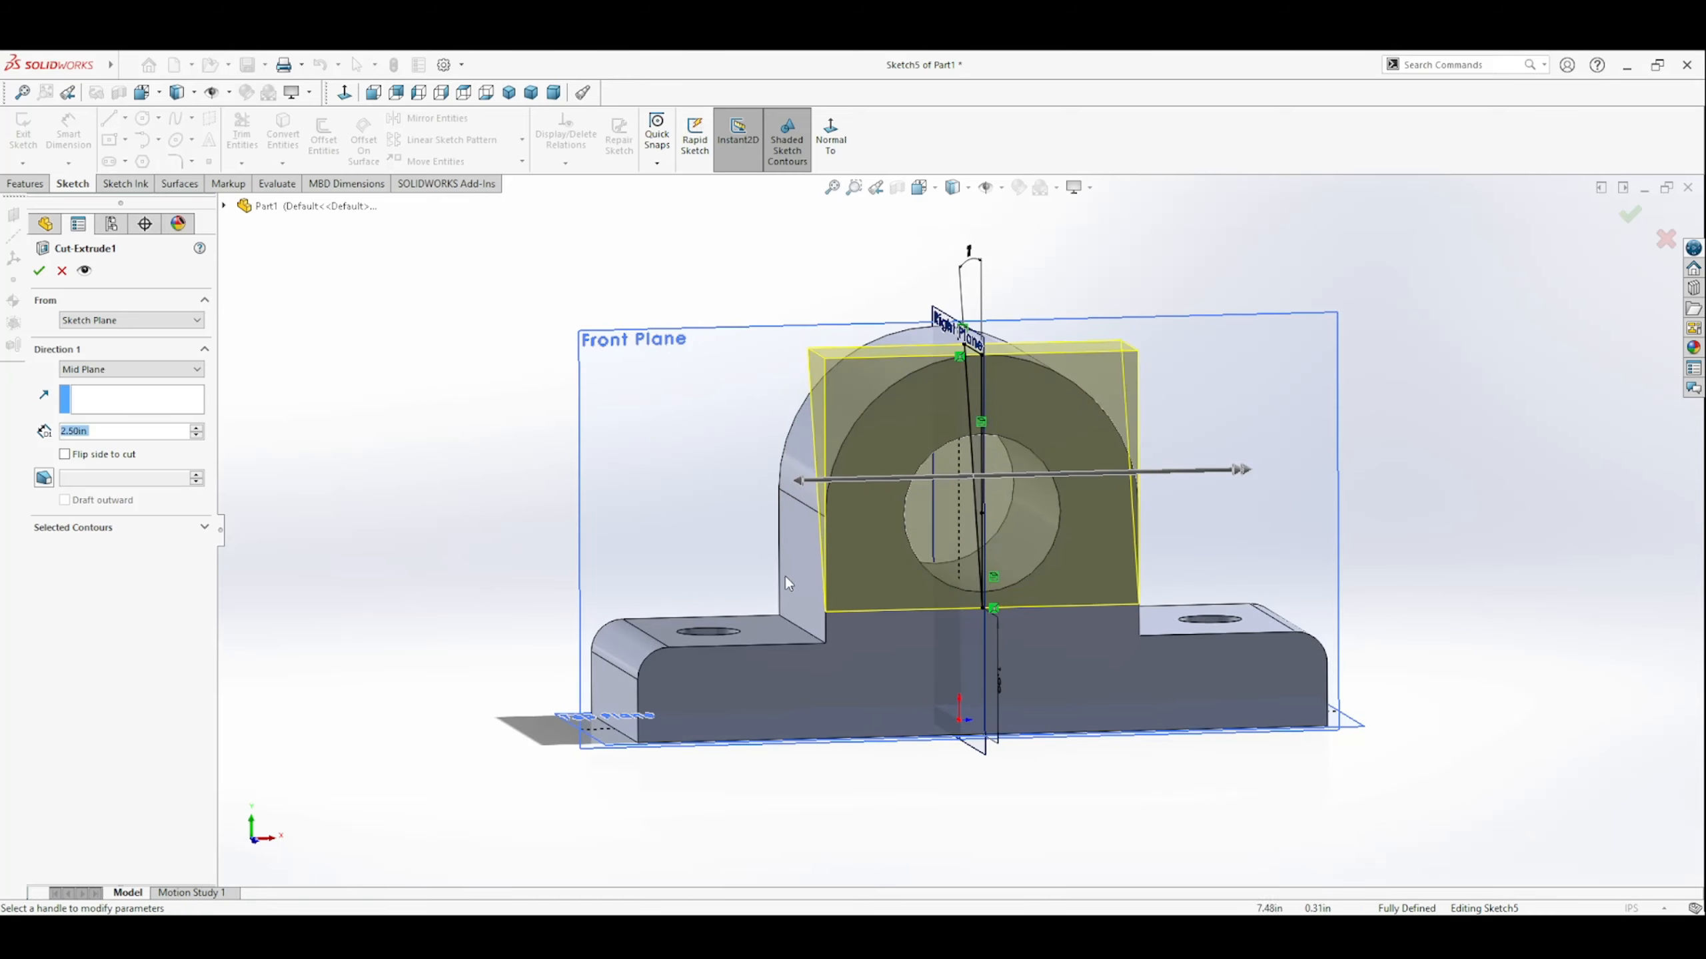
middle_drag(783, 574, 724, 597)
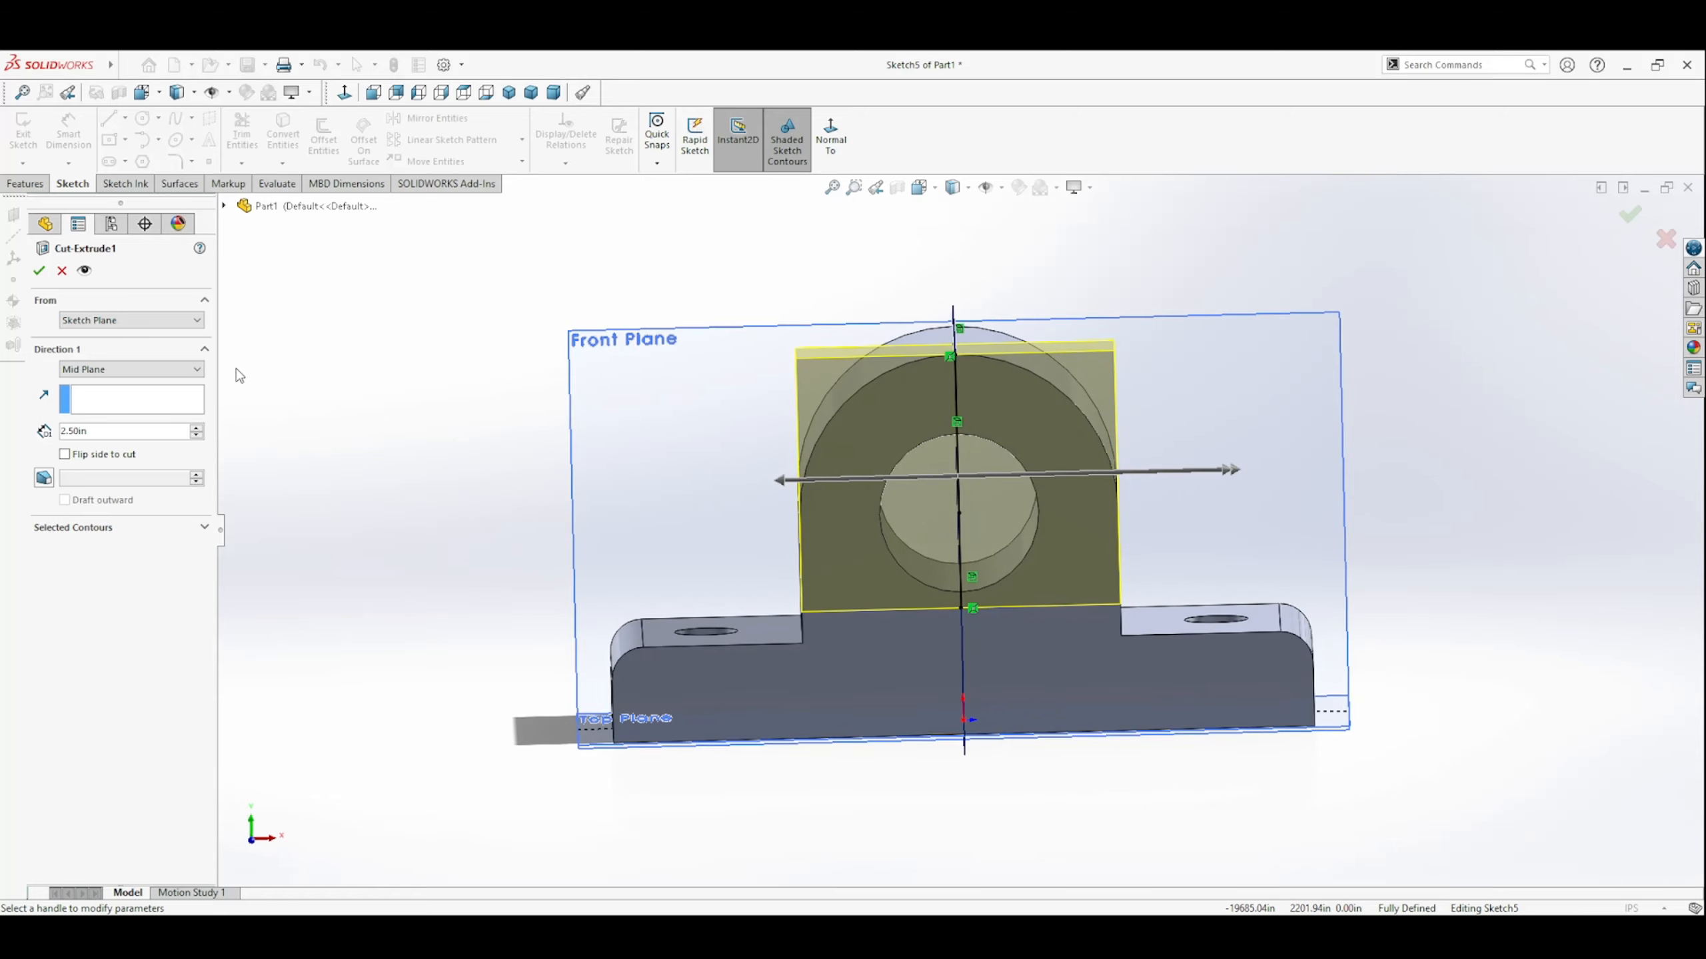
click(40, 271)
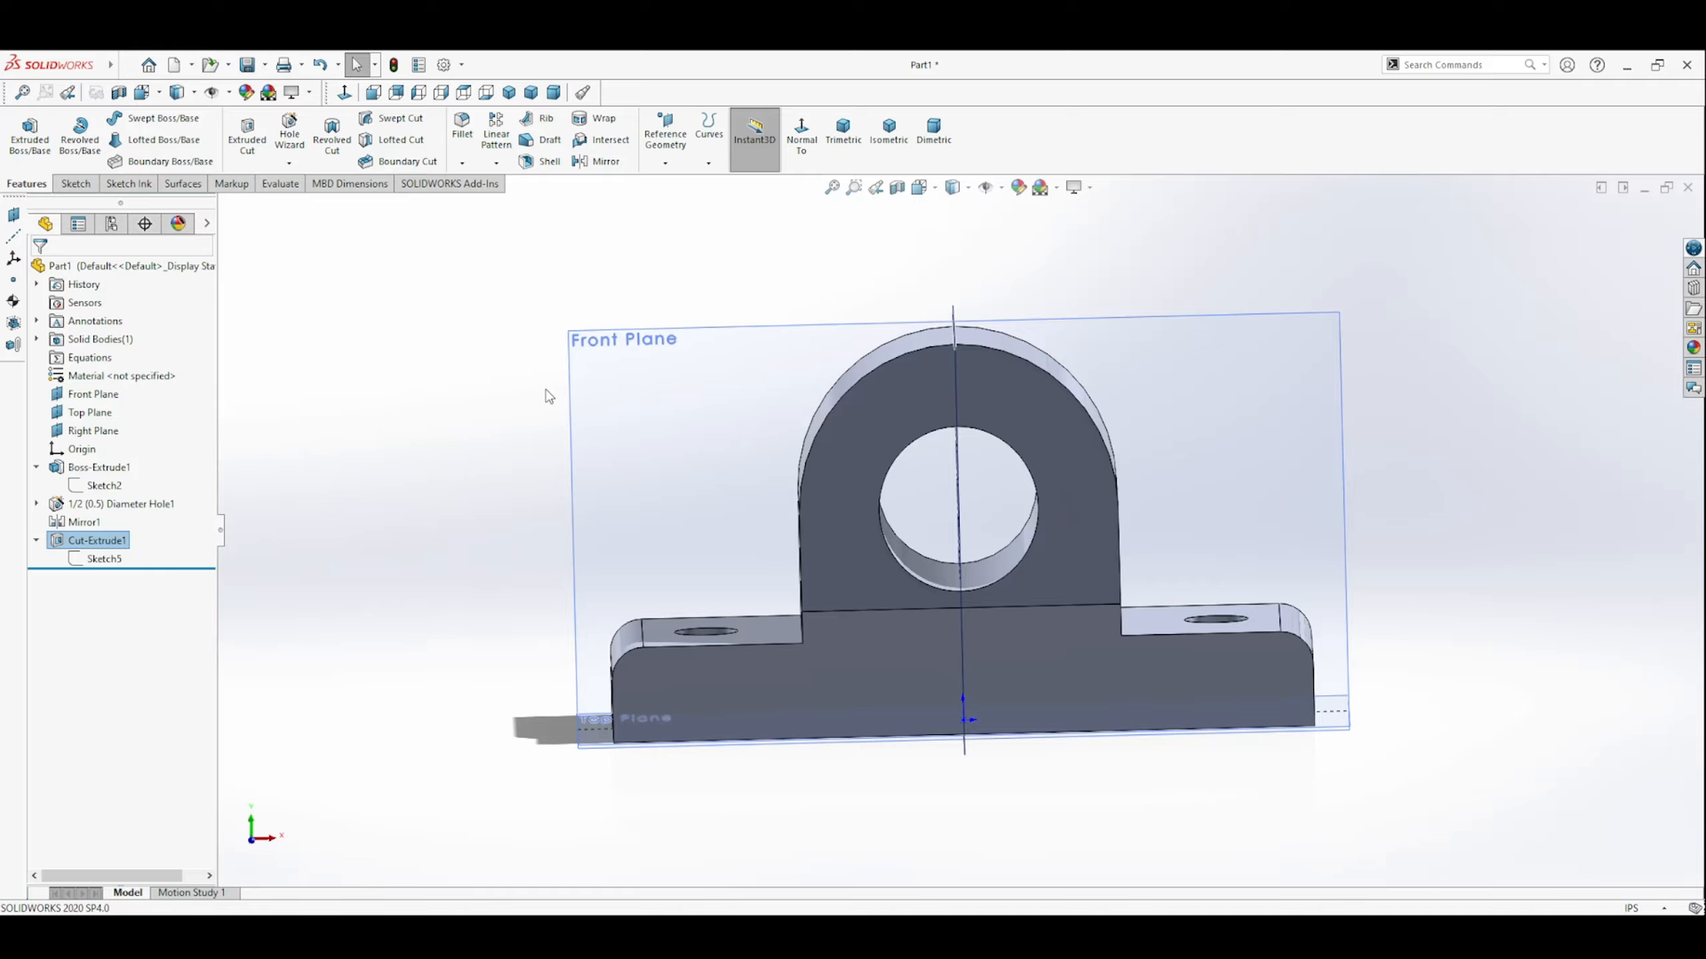
Examine the slanted upright from the side and the front, and set the view to Trimetric.
middle_drag(549, 396, 366, 571)
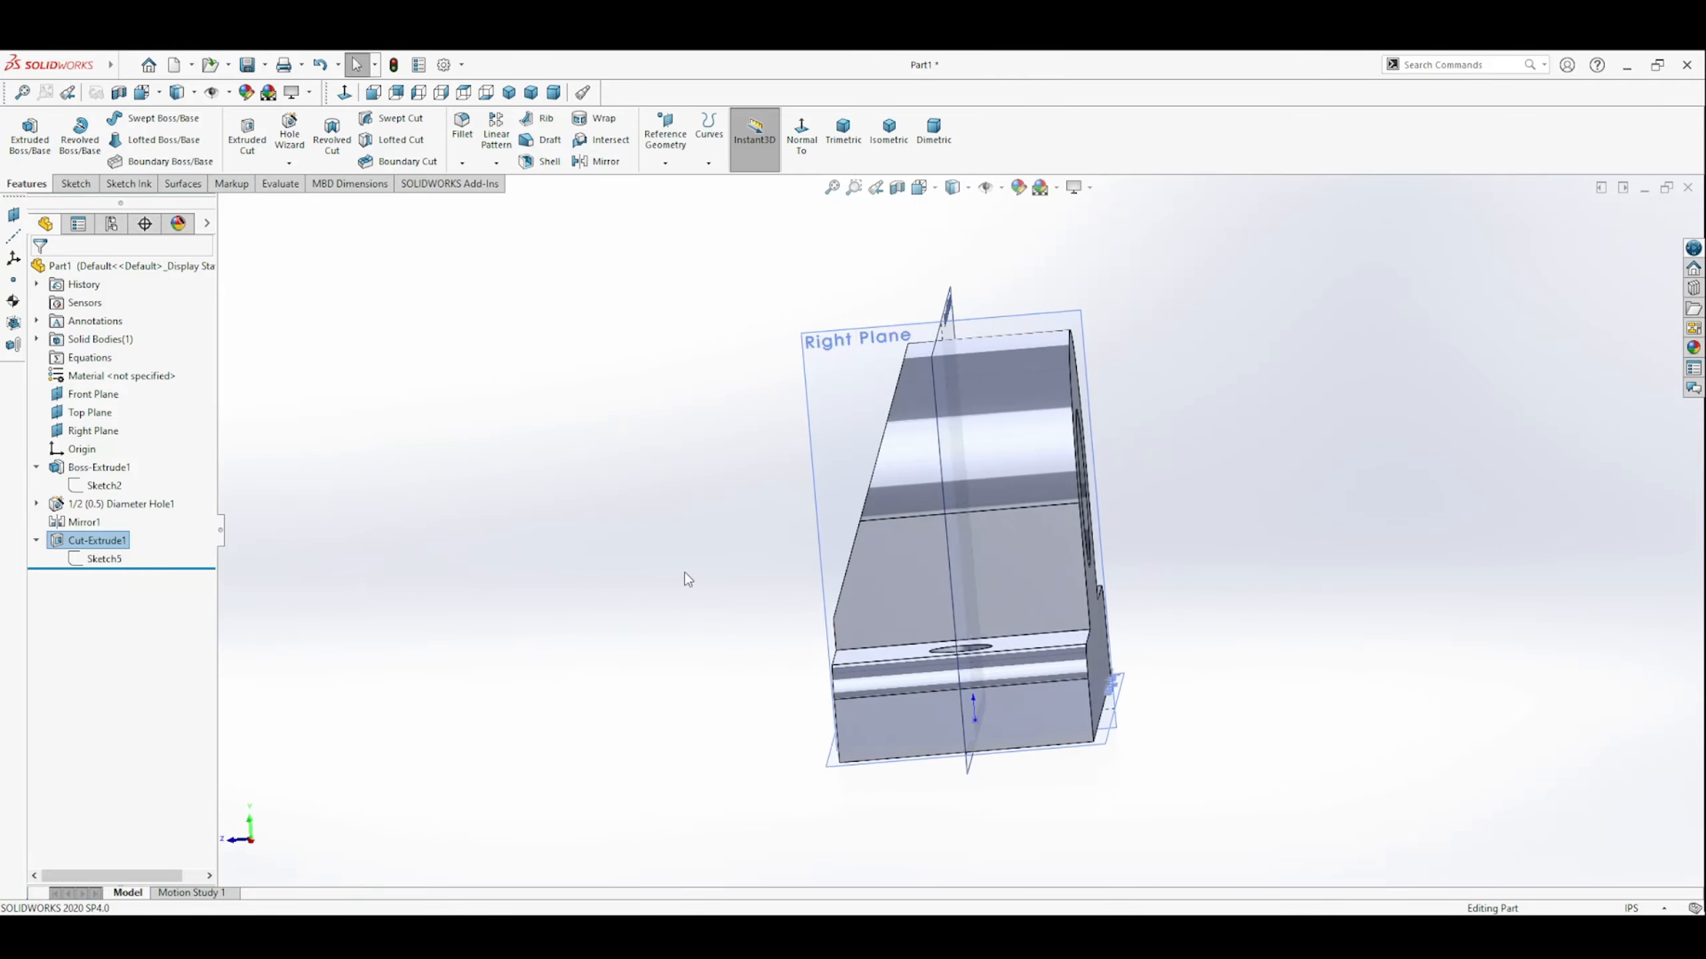
middle_drag(685, 579, 978, 635)
click(35, 541)
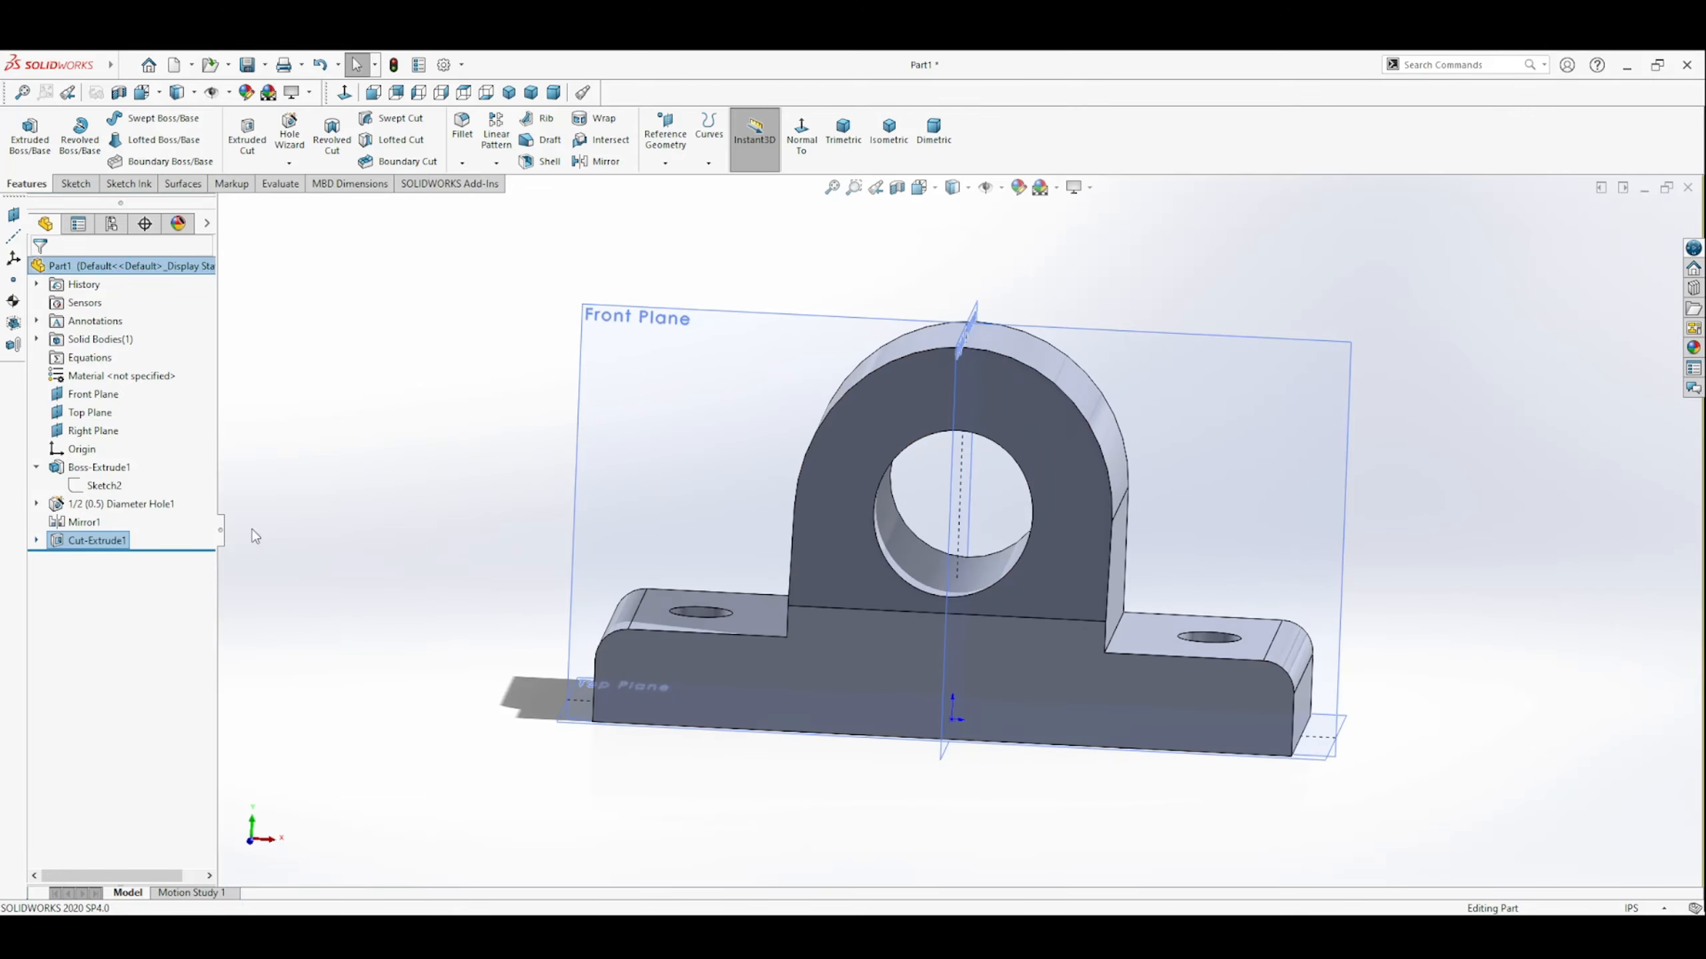
click(854, 145)
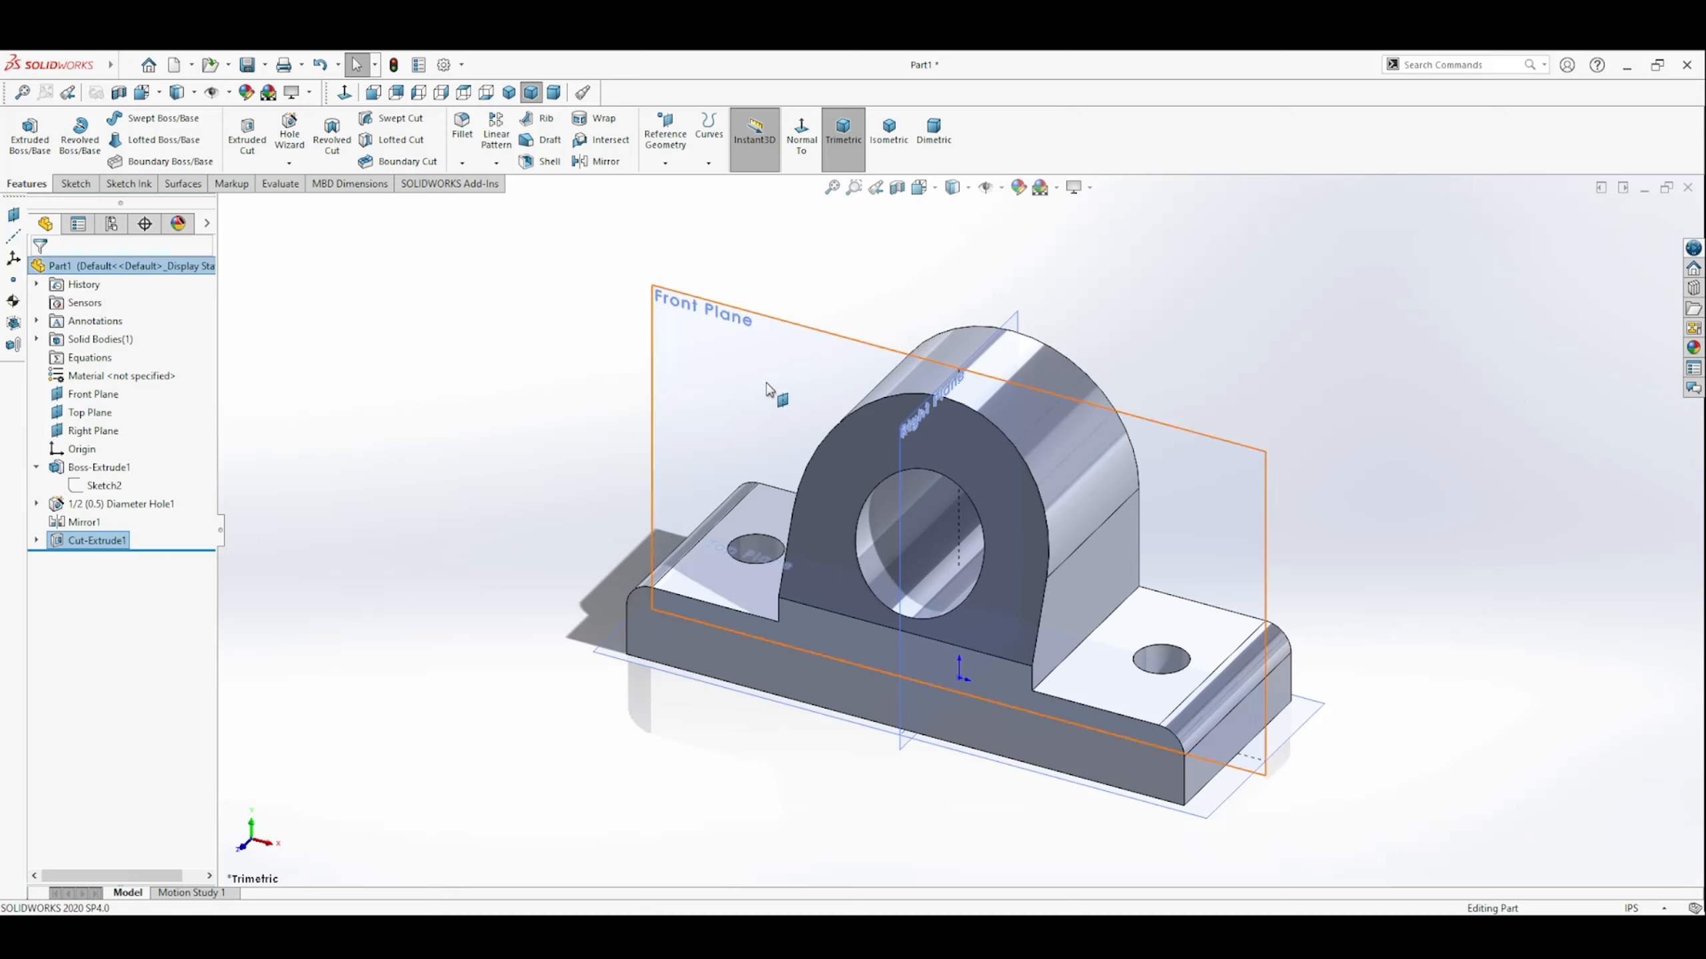
Shell the bracket with a 0.125 in wall thickness, removing the bearing bore face and both mounting hole faces.
click(537, 161)
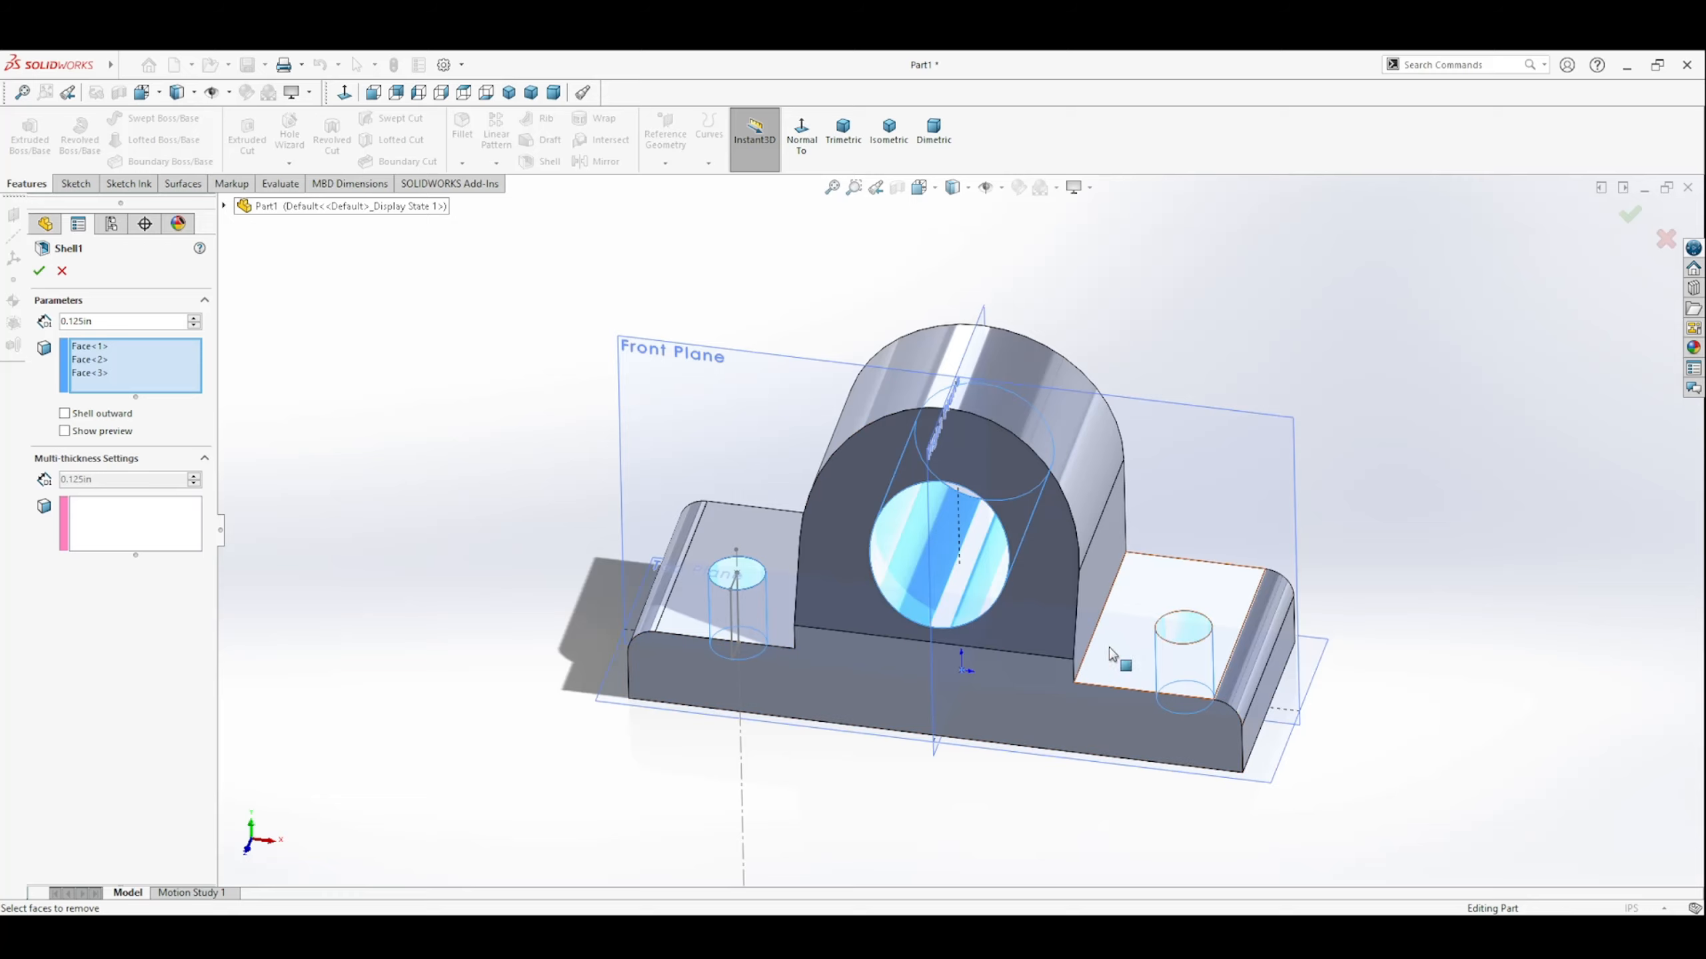
middle_drag(997, 621, 946, 591)
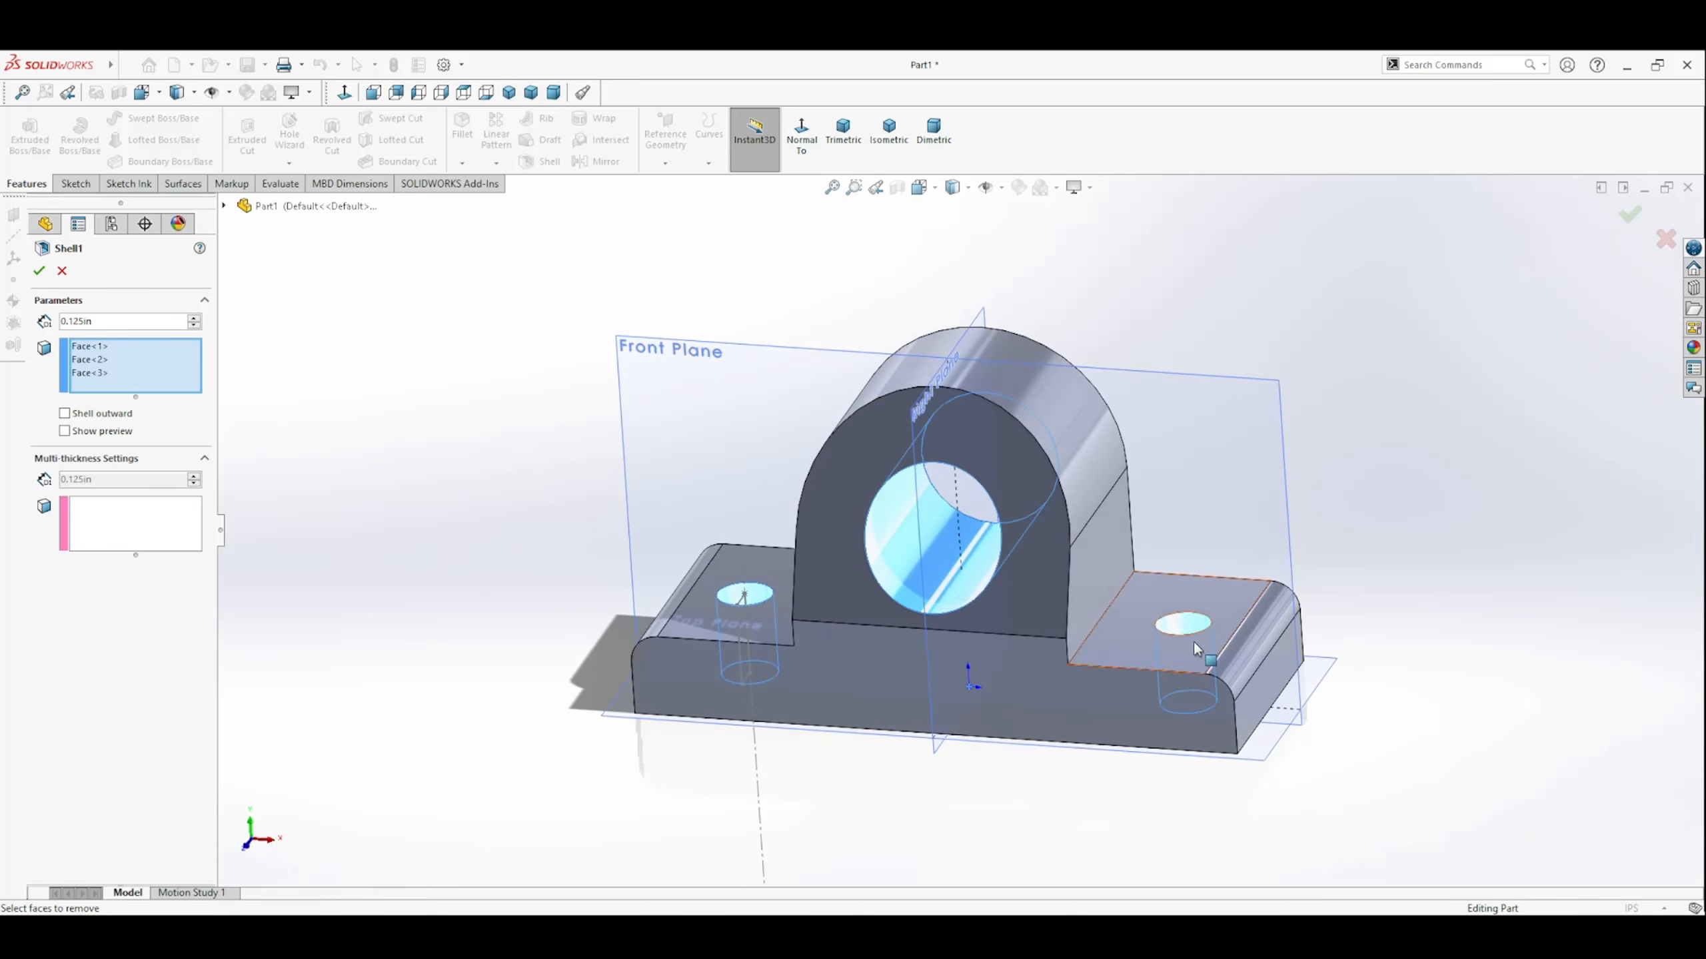
click(37, 272)
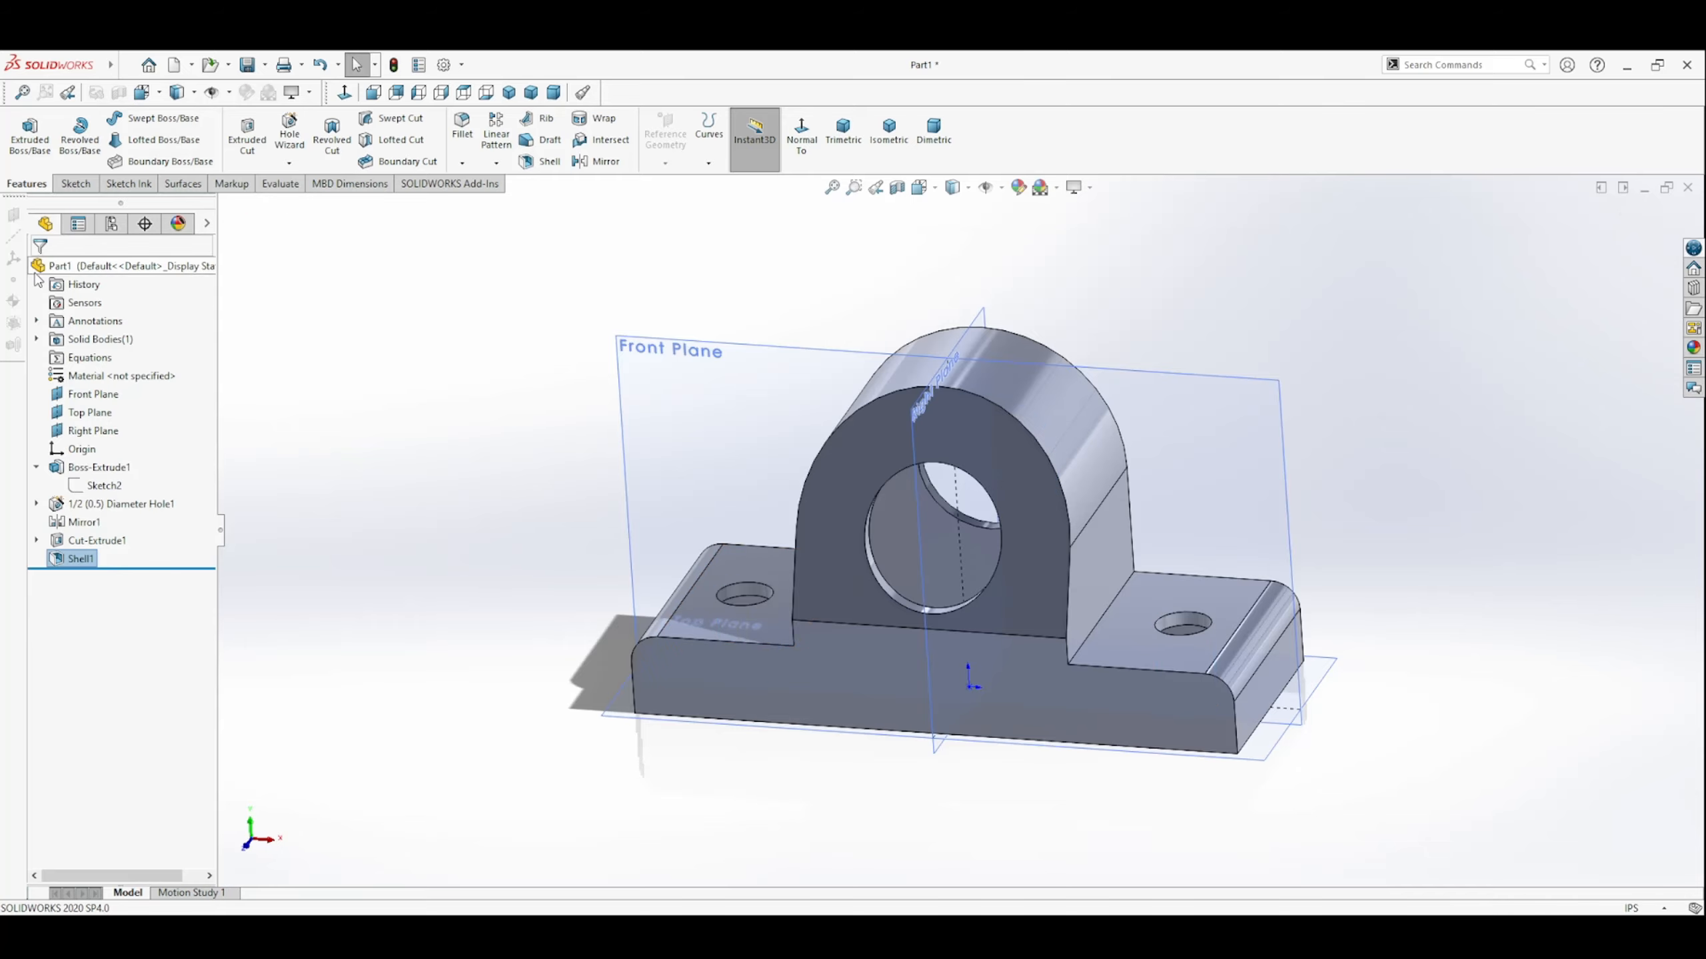
Apply a section view through the middle of the shelled bracket using the Right Plane.
middle_drag(950, 556, 946, 610)
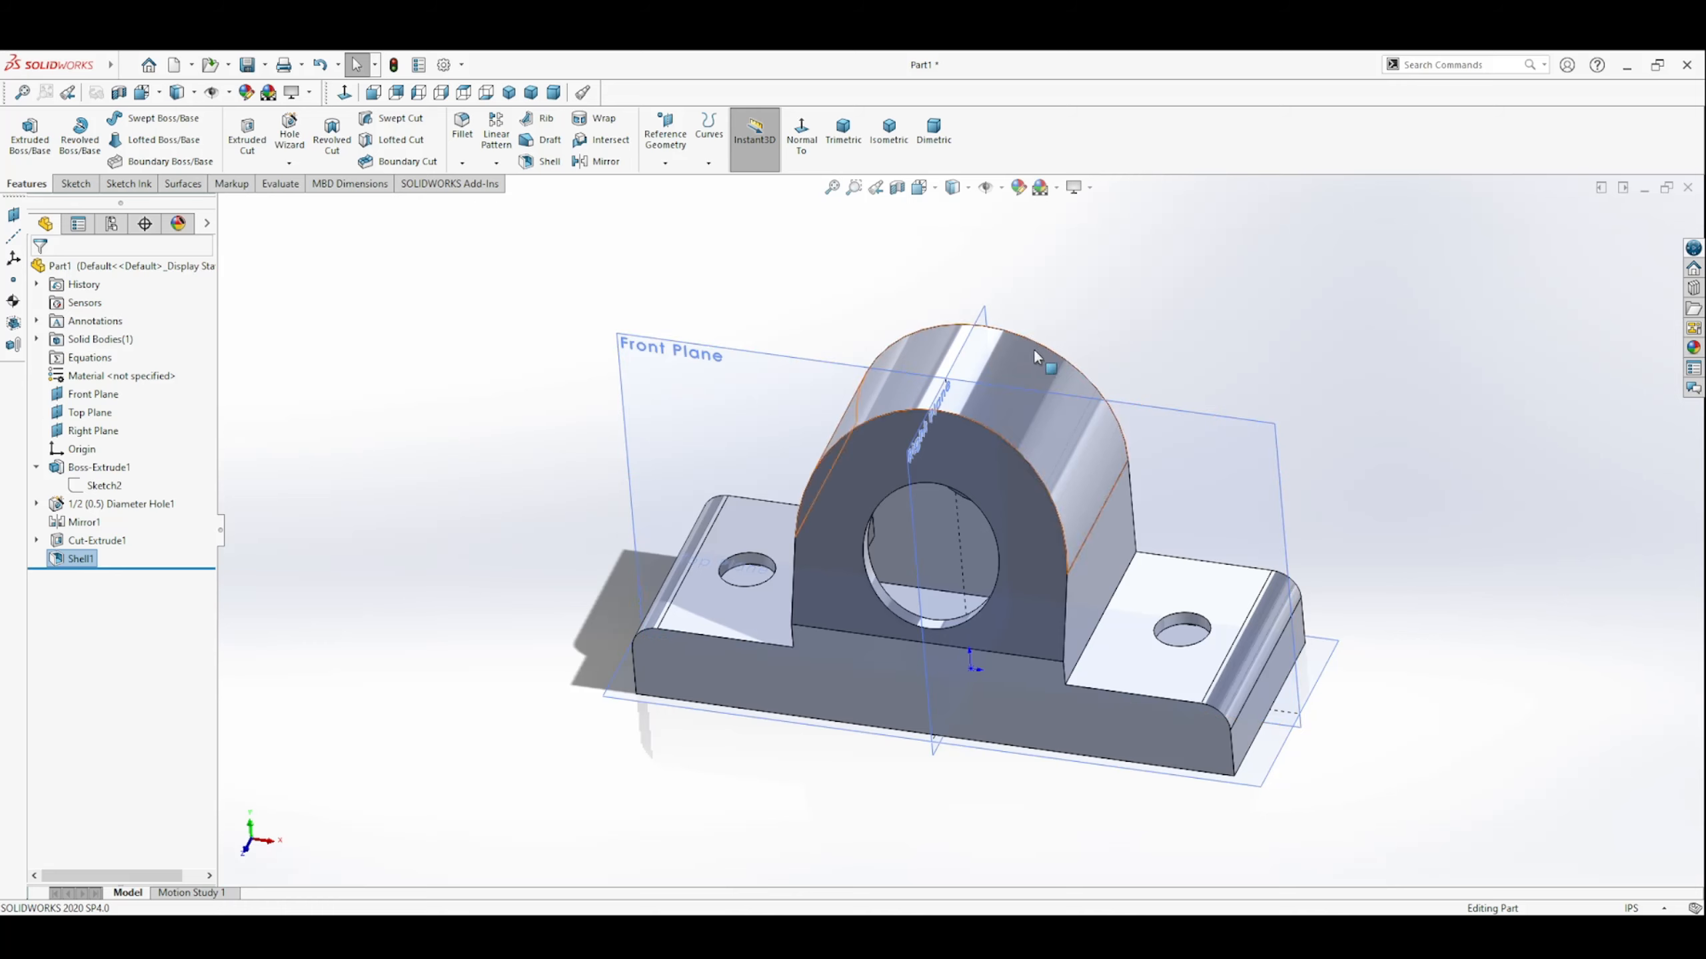
click(986, 318)
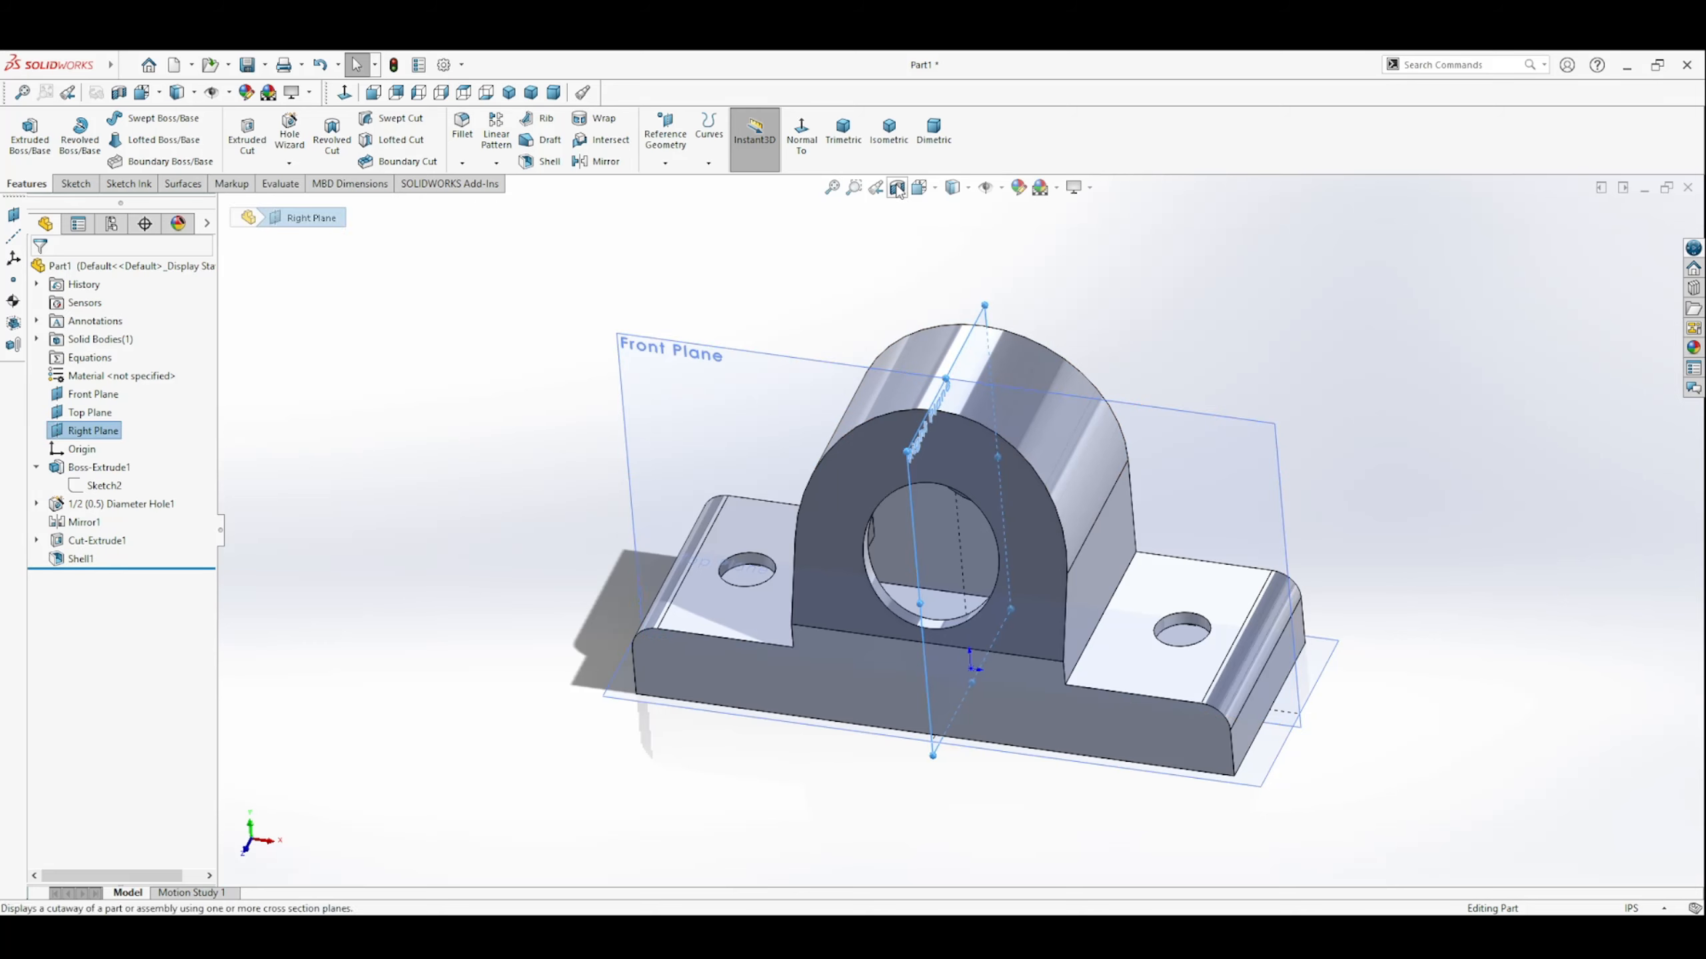
click(898, 187)
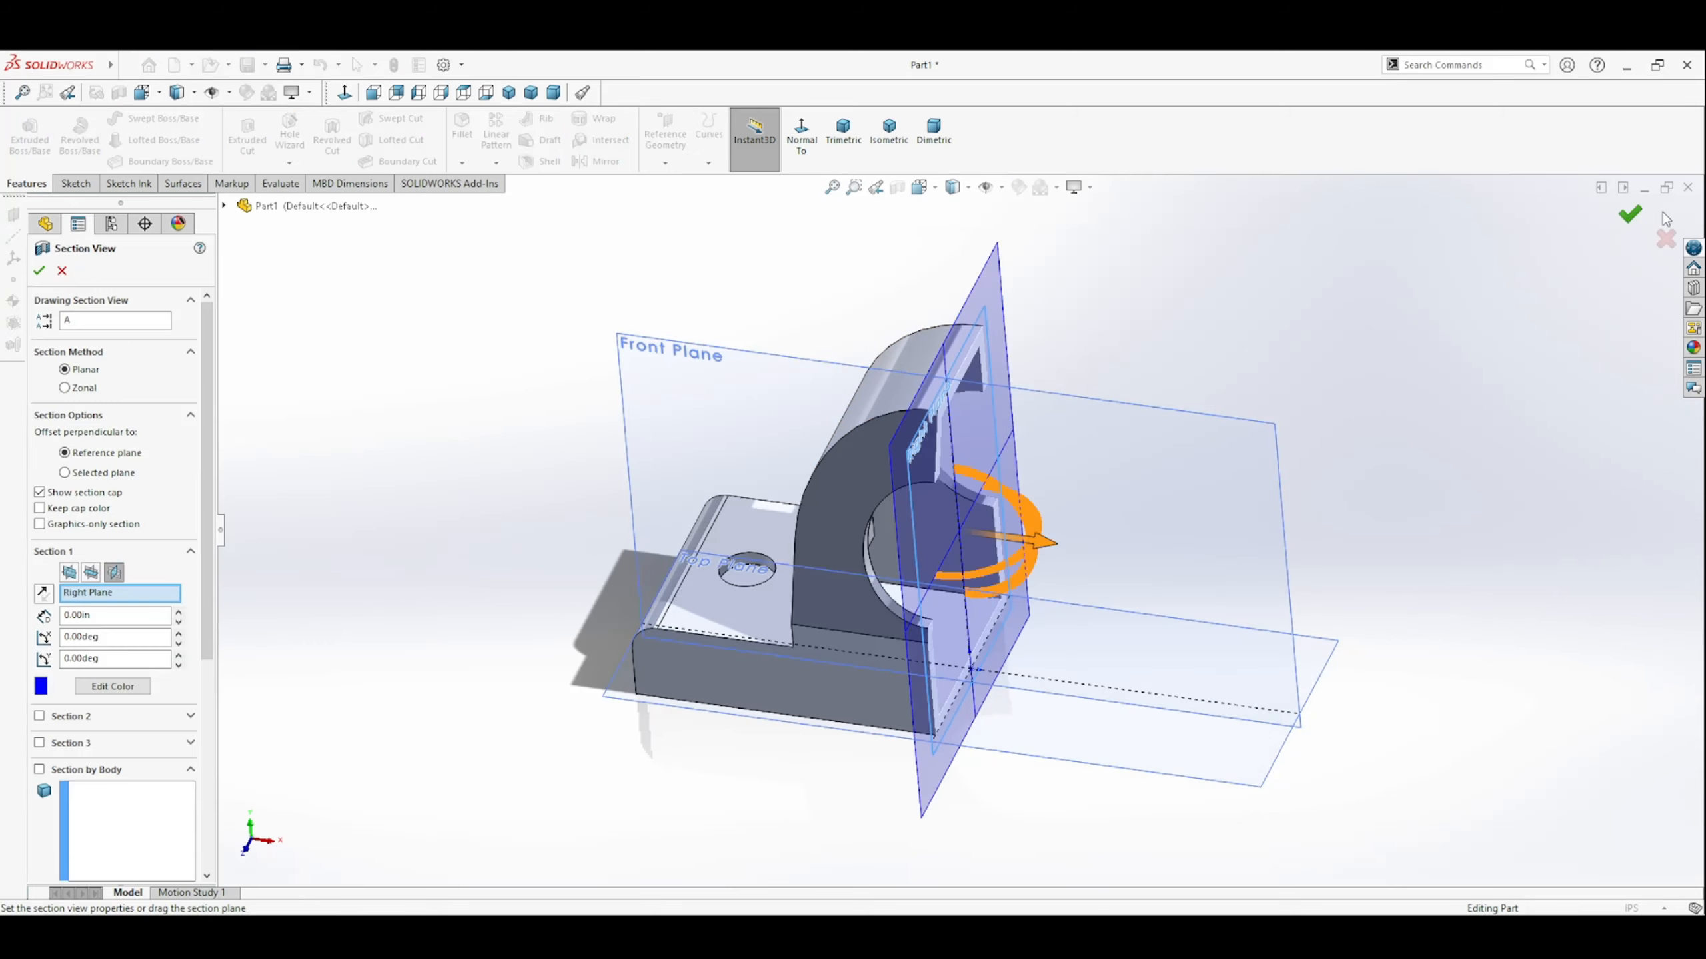
click(1630, 216)
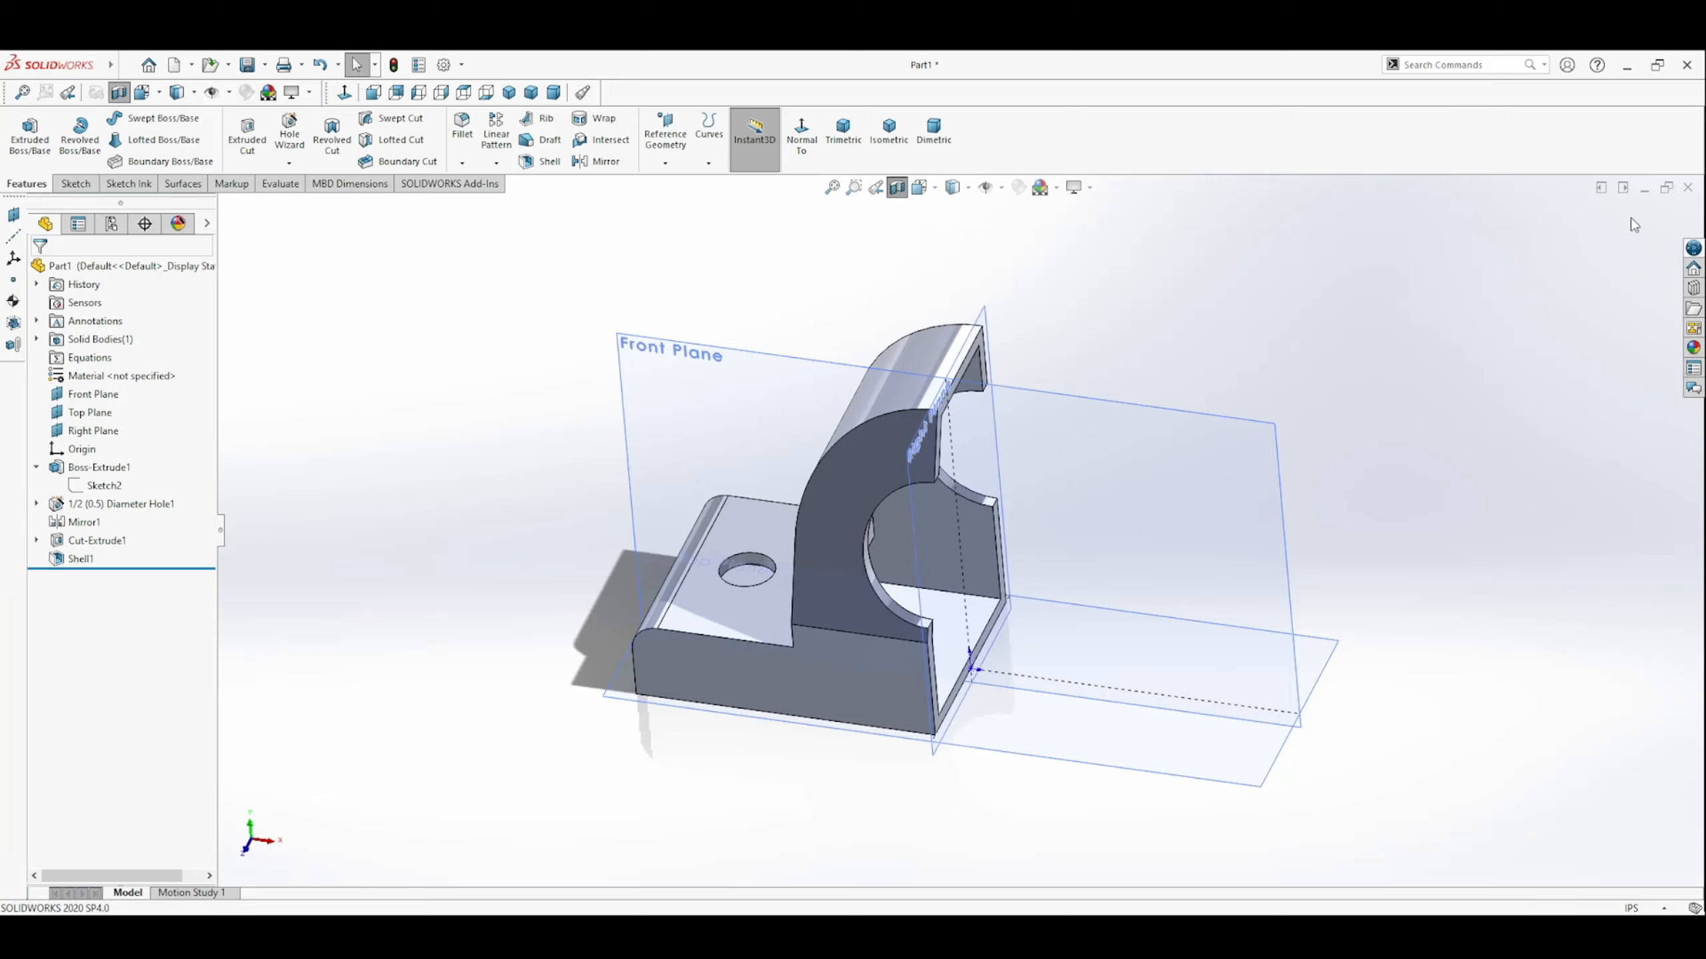
Examine the bracket's sectioned interior square to the Right Plane and in a rotated view.
click(802, 134)
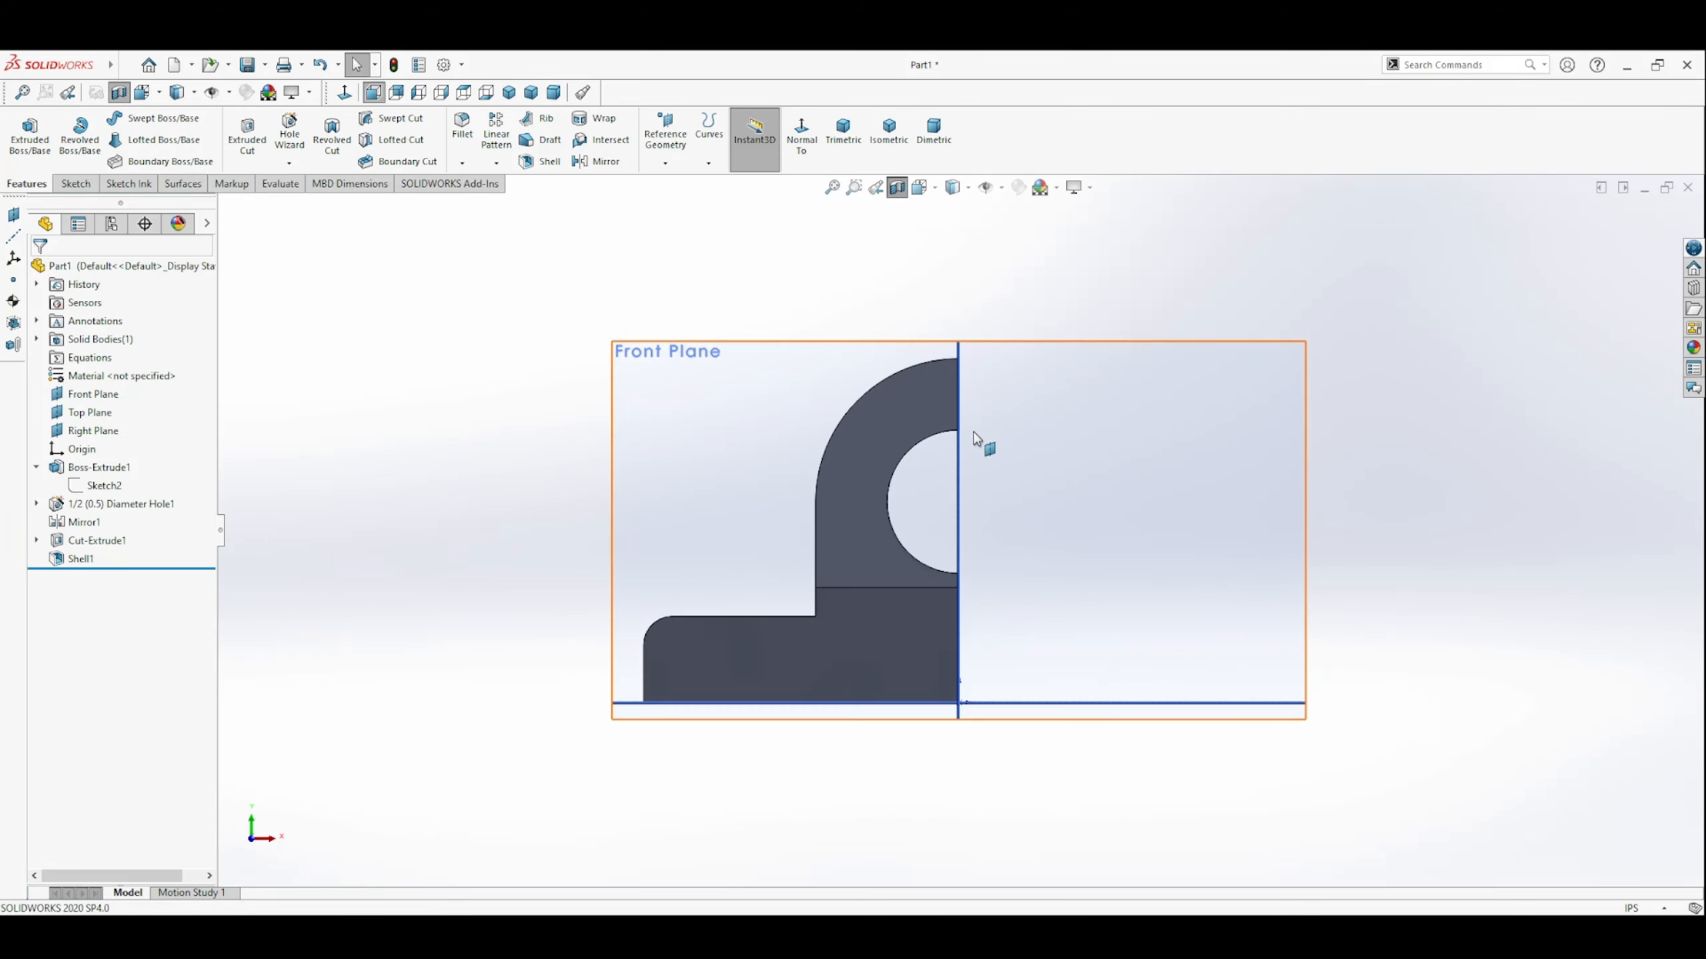
click(960, 479)
click(802, 135)
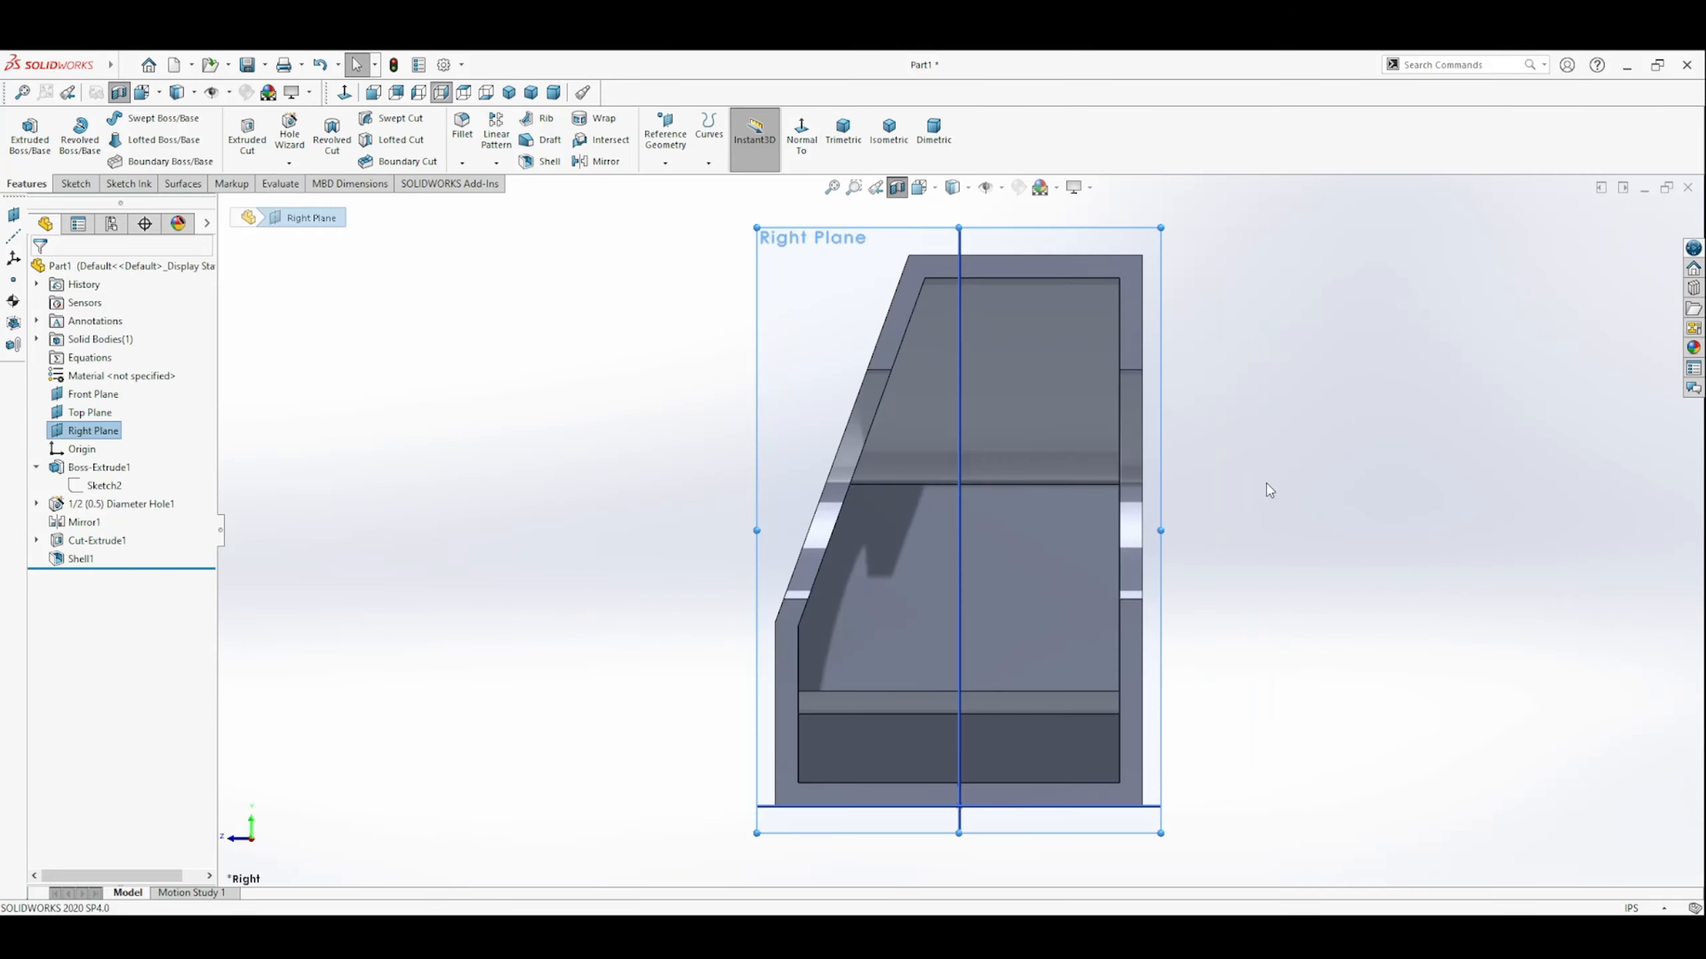
click(1375, 475)
middle_drag(1377, 480, 850, 651)
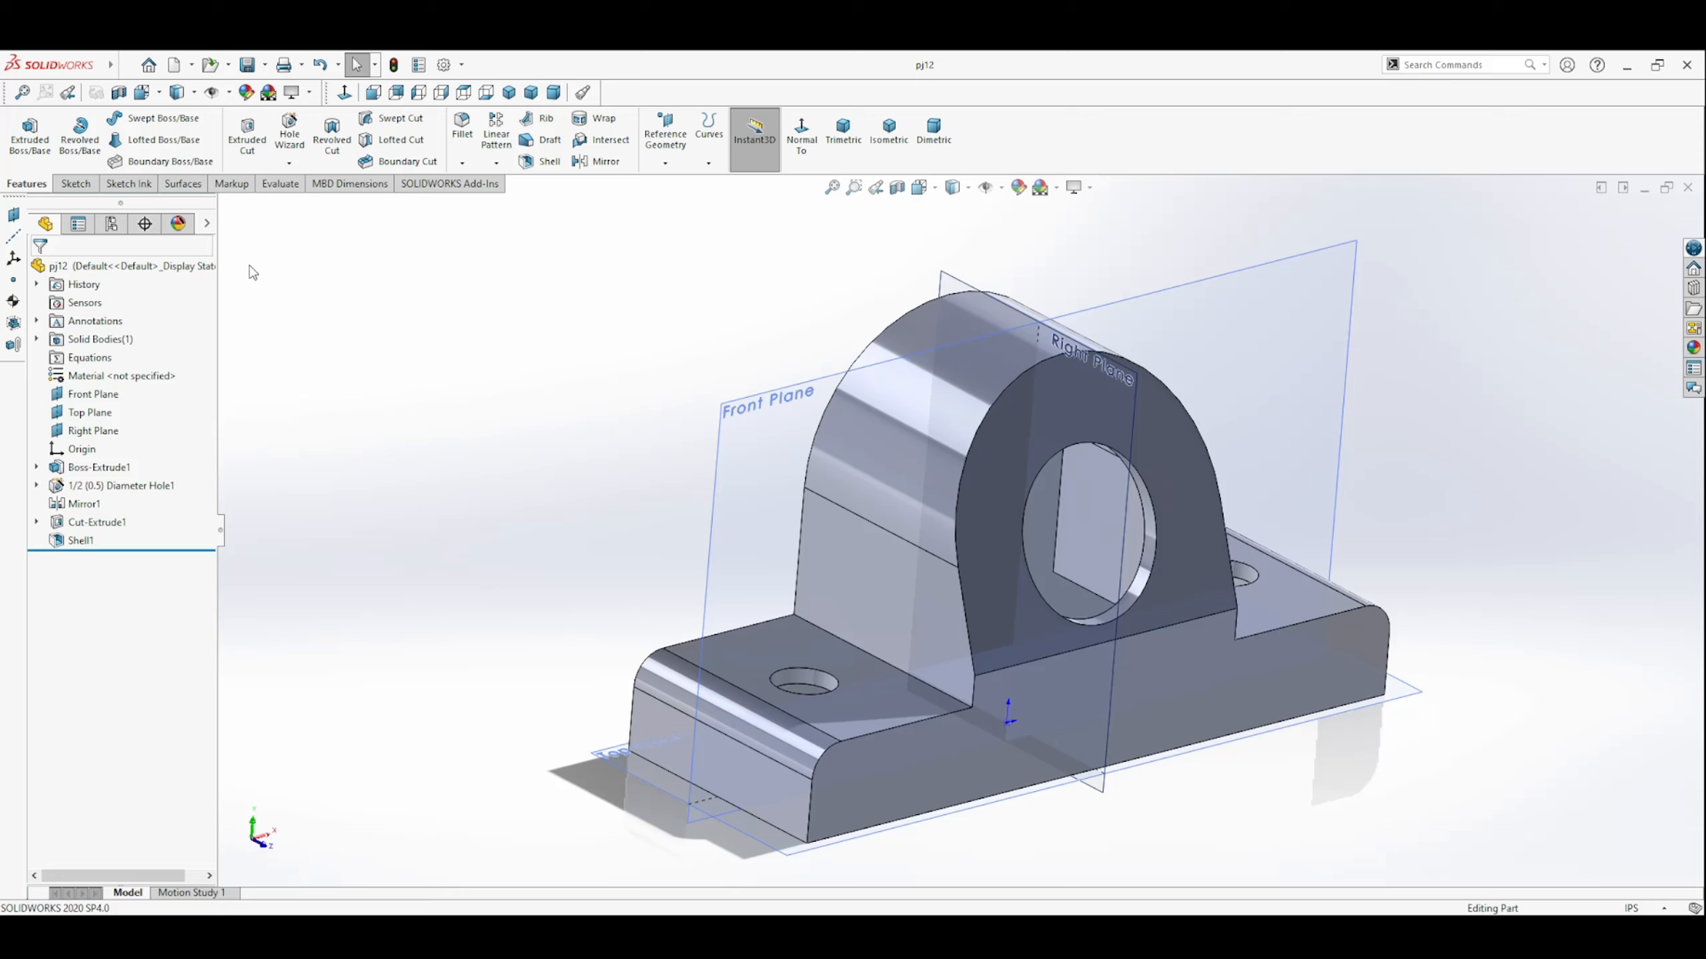
Create a drawing from the part and place its front view with projected top and isometric views on the sheet.
click(192, 64)
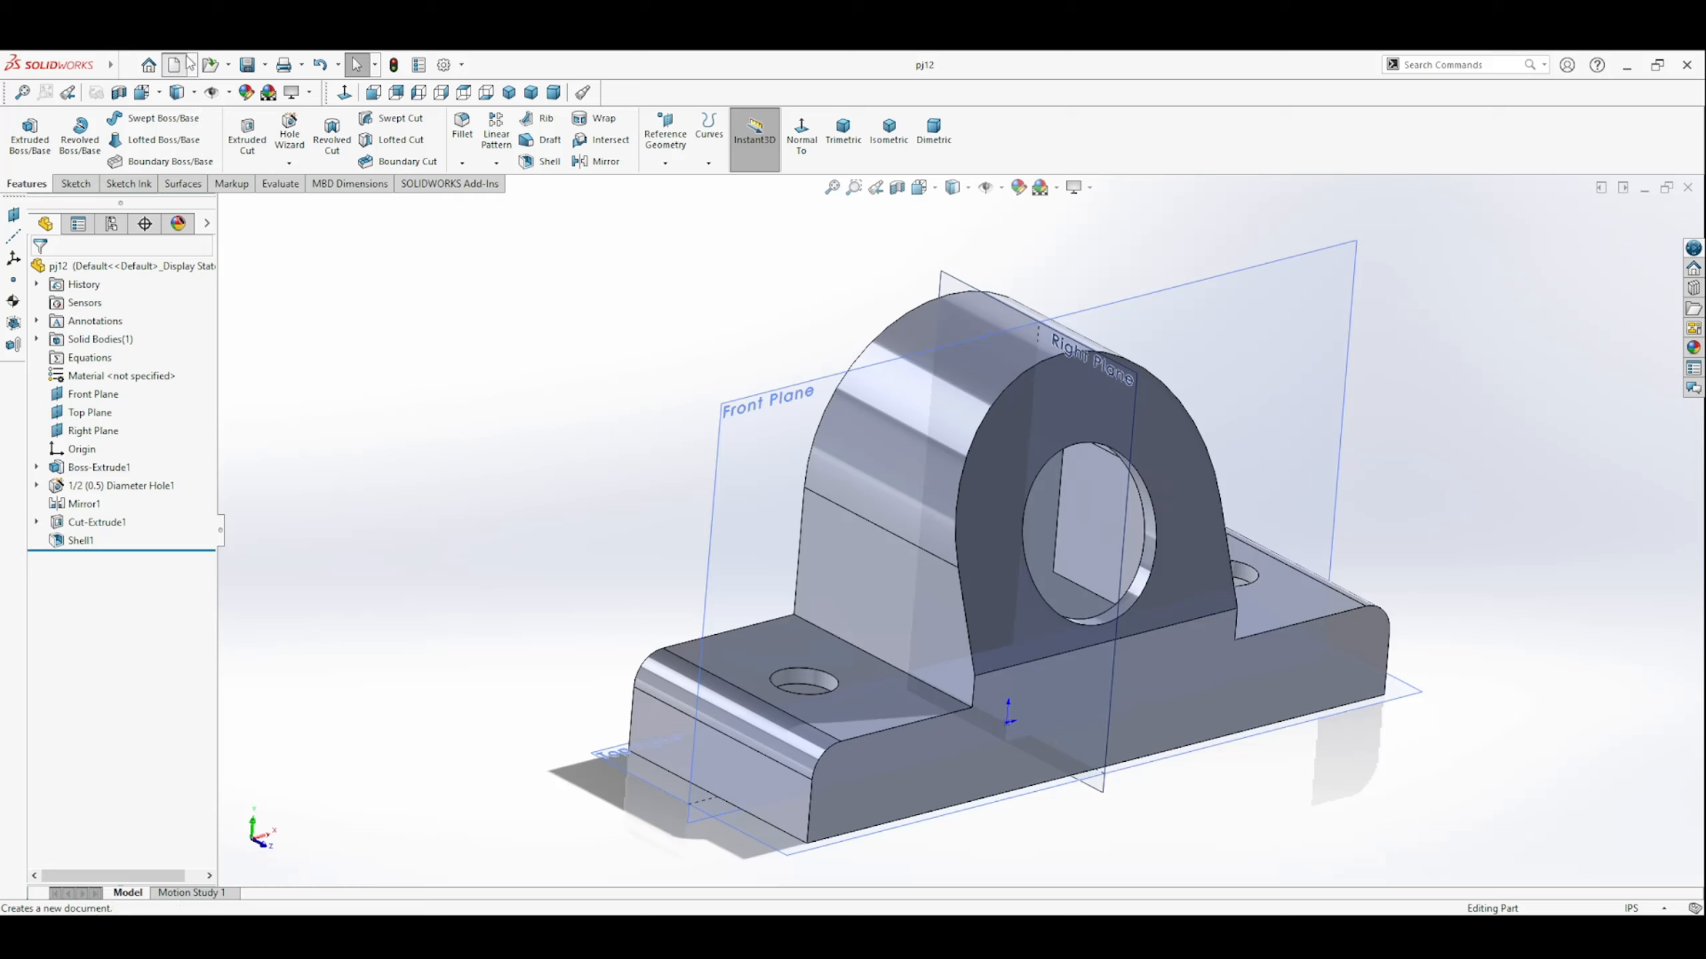
click(215, 120)
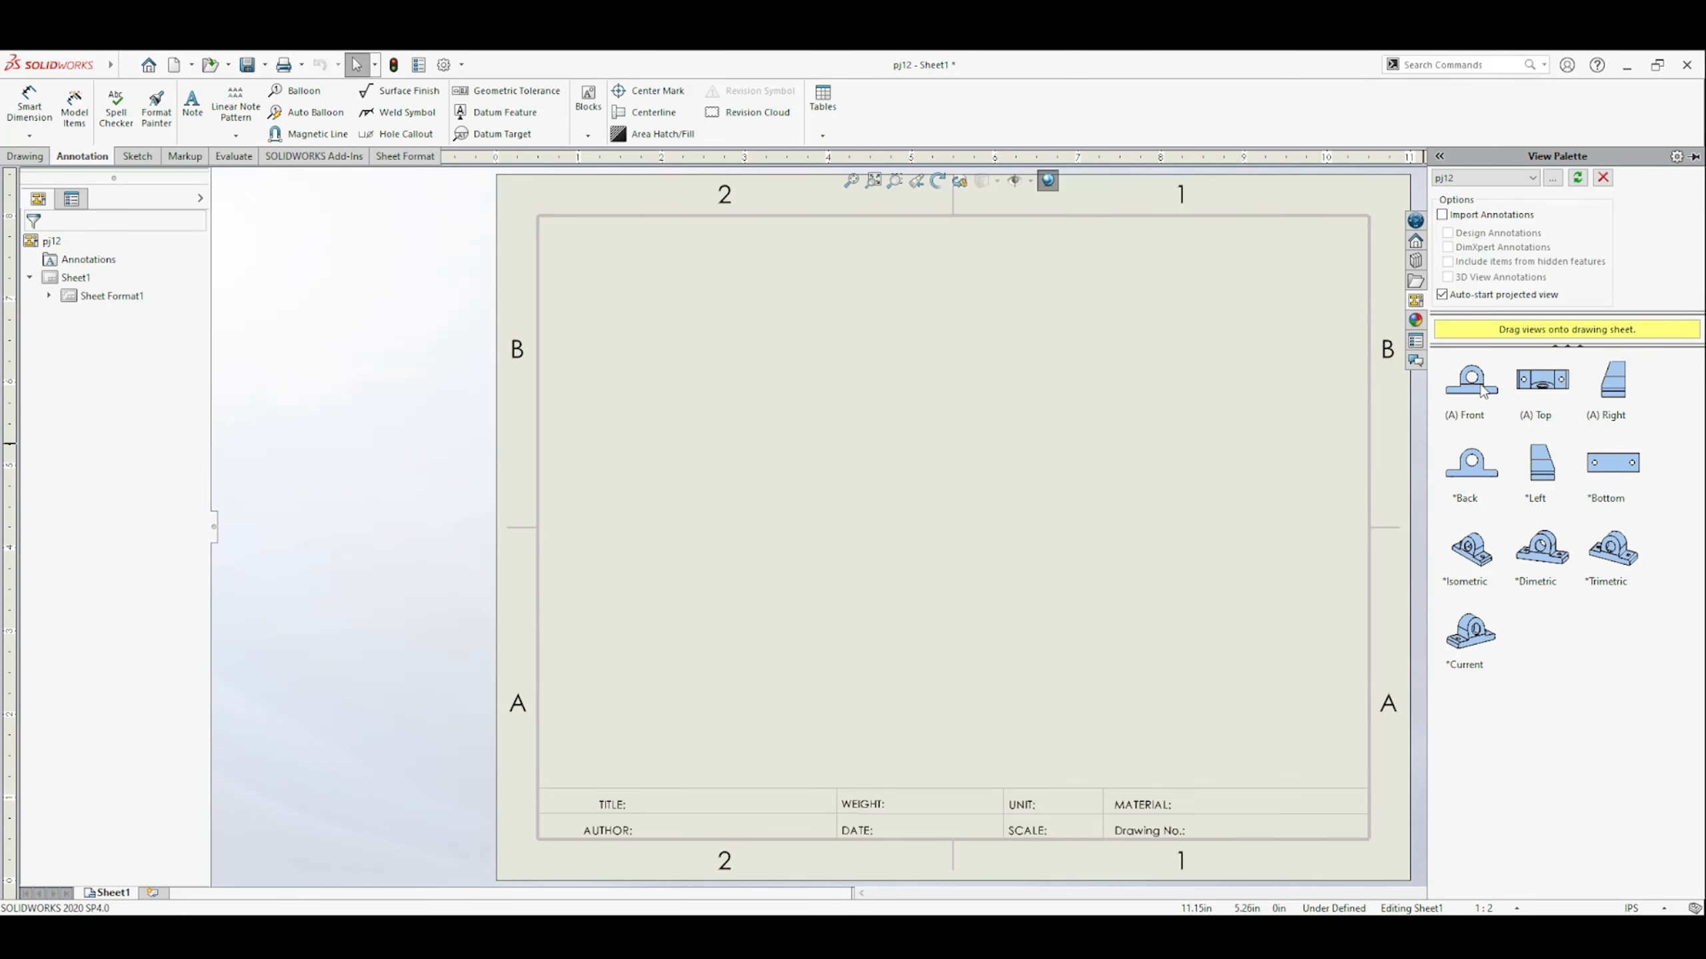
drag(1481, 390, 715, 656)
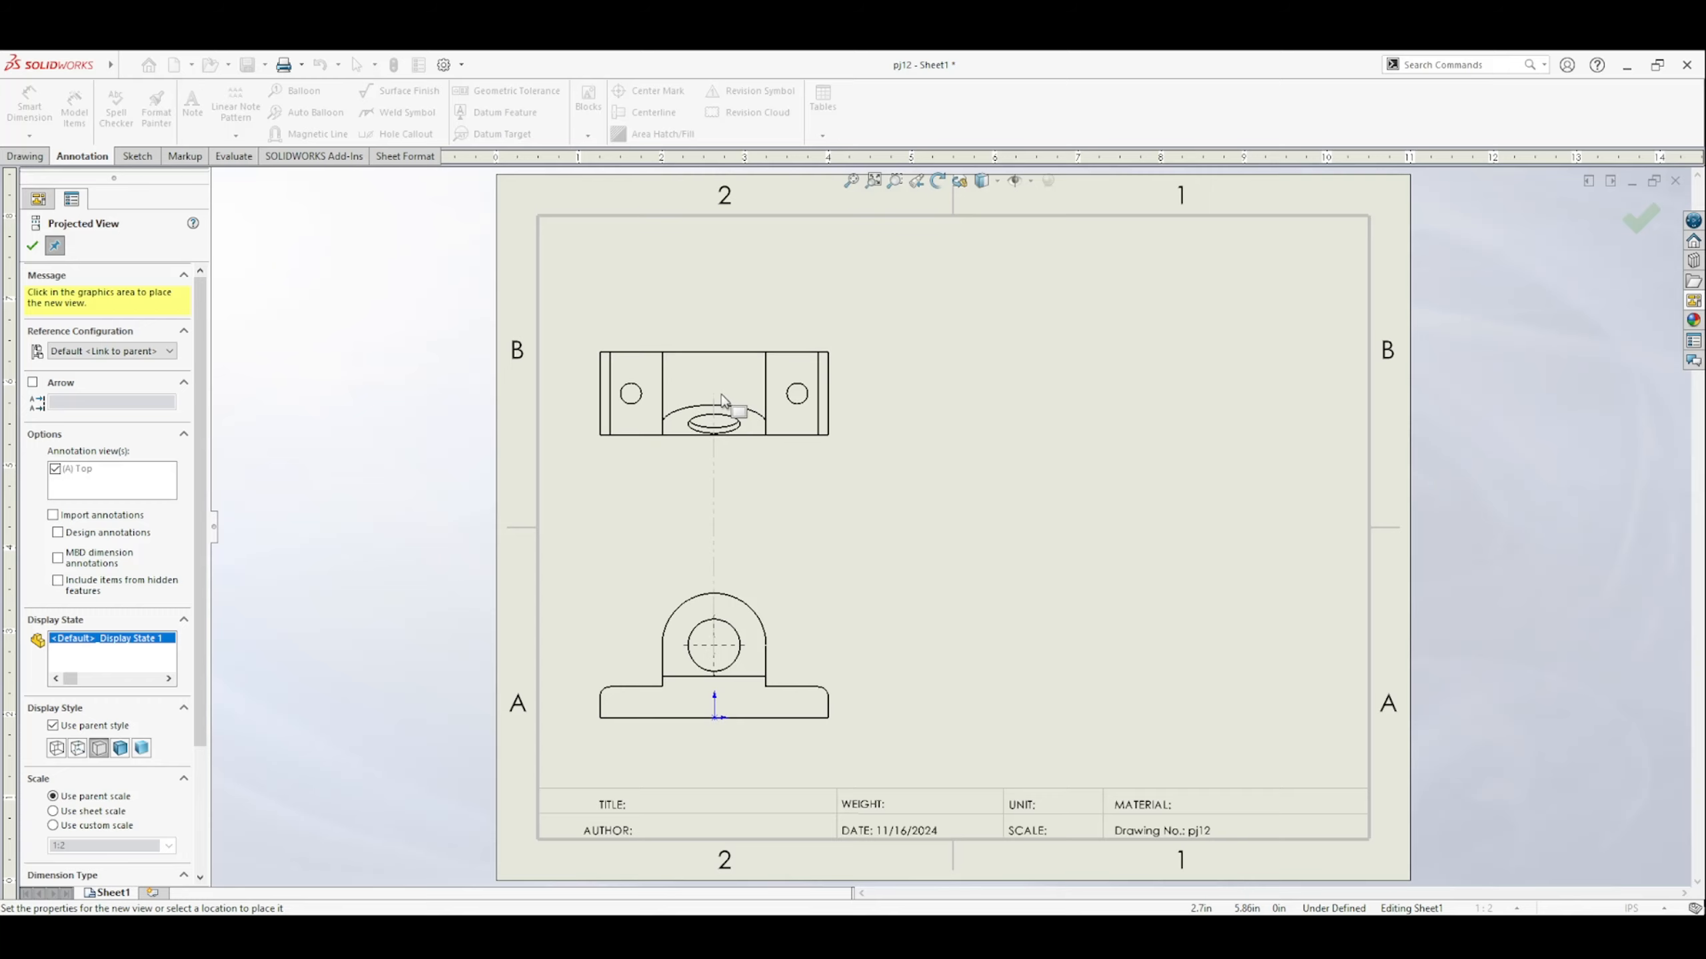
click(722, 381)
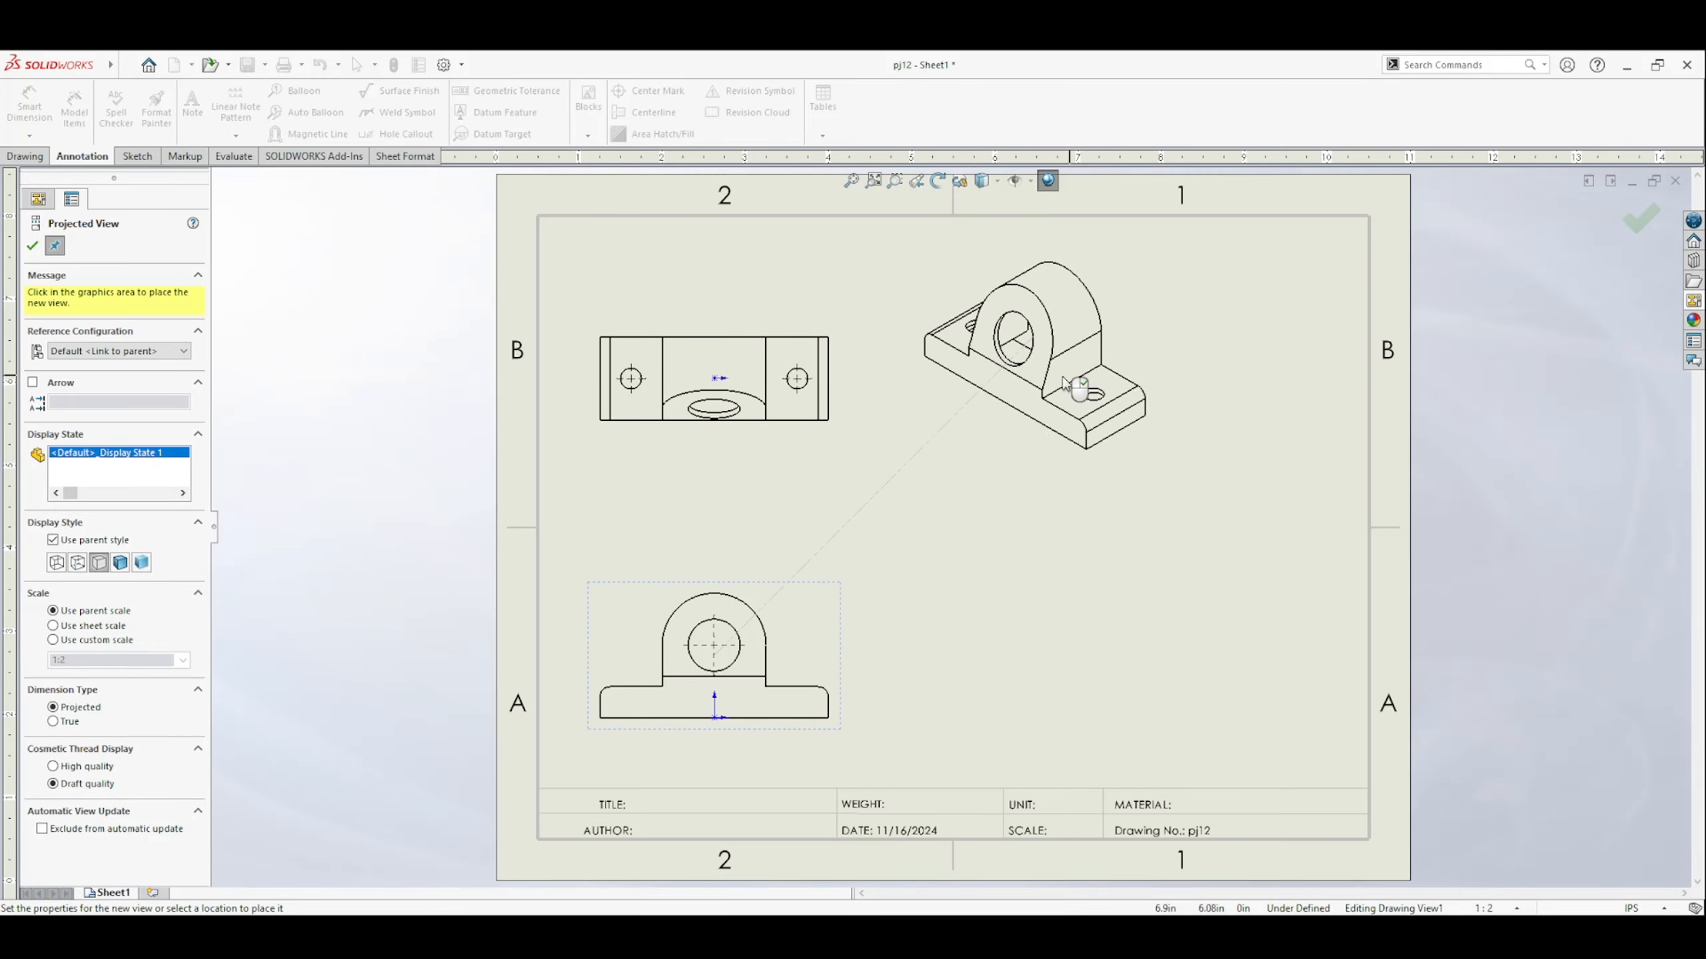
click(1029, 395)
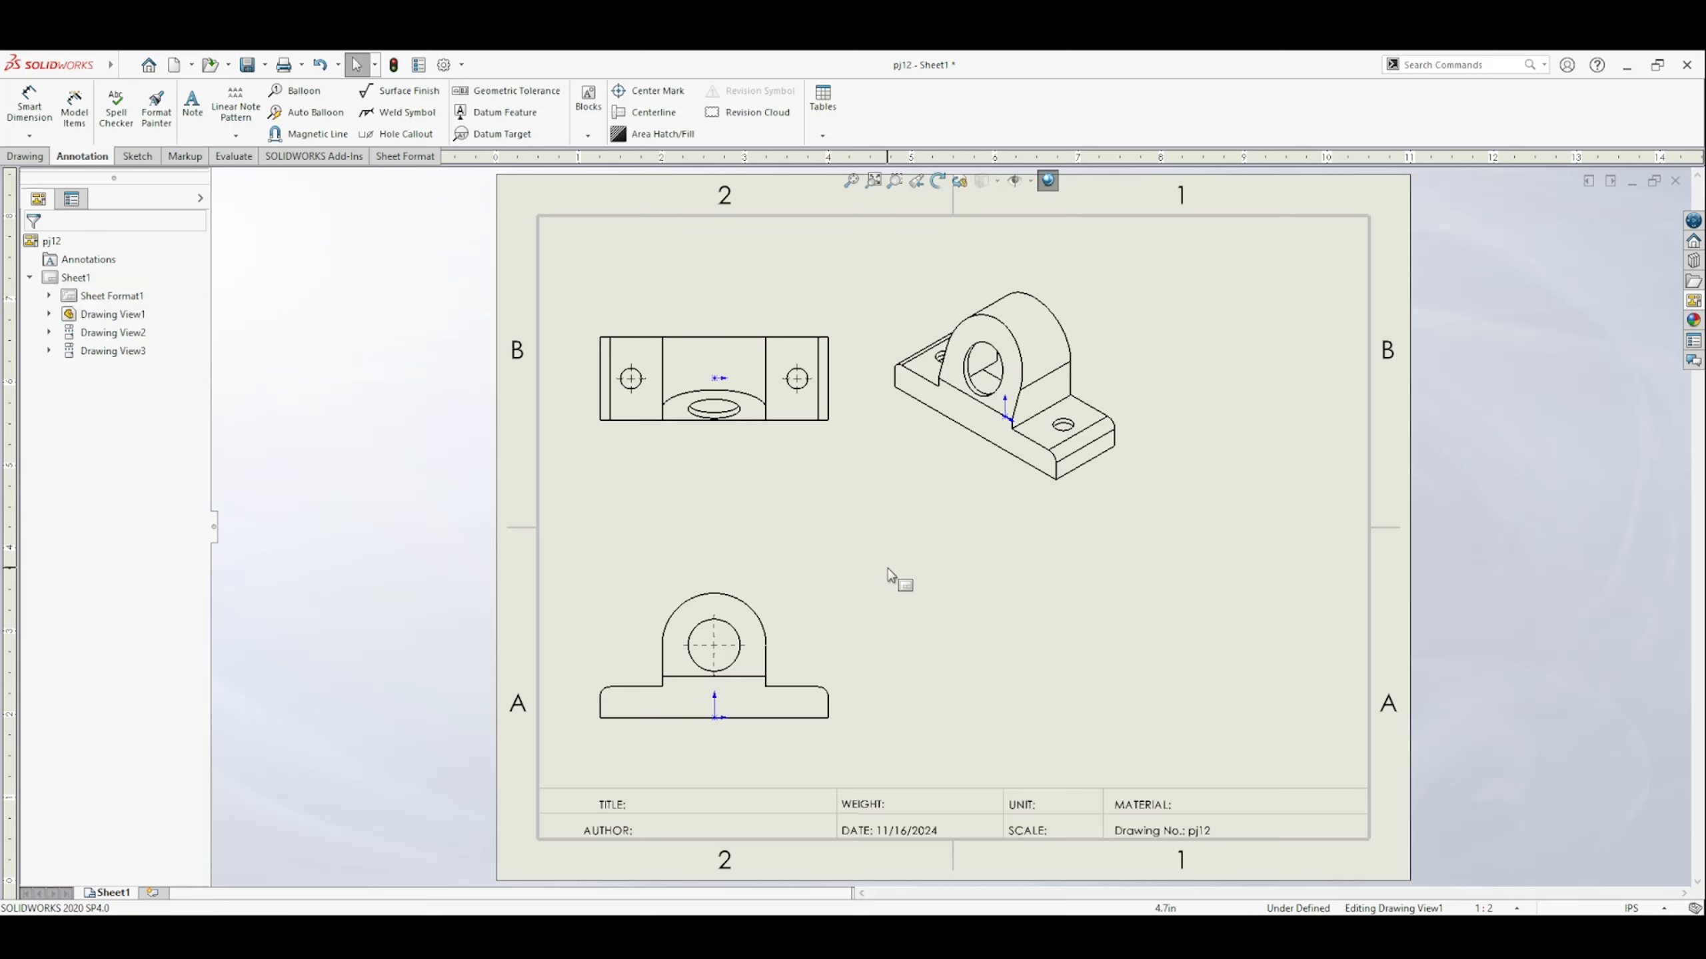
Set the sheet scale to 3:4 and move the isometric view clear of the top view.
click(1011, 484)
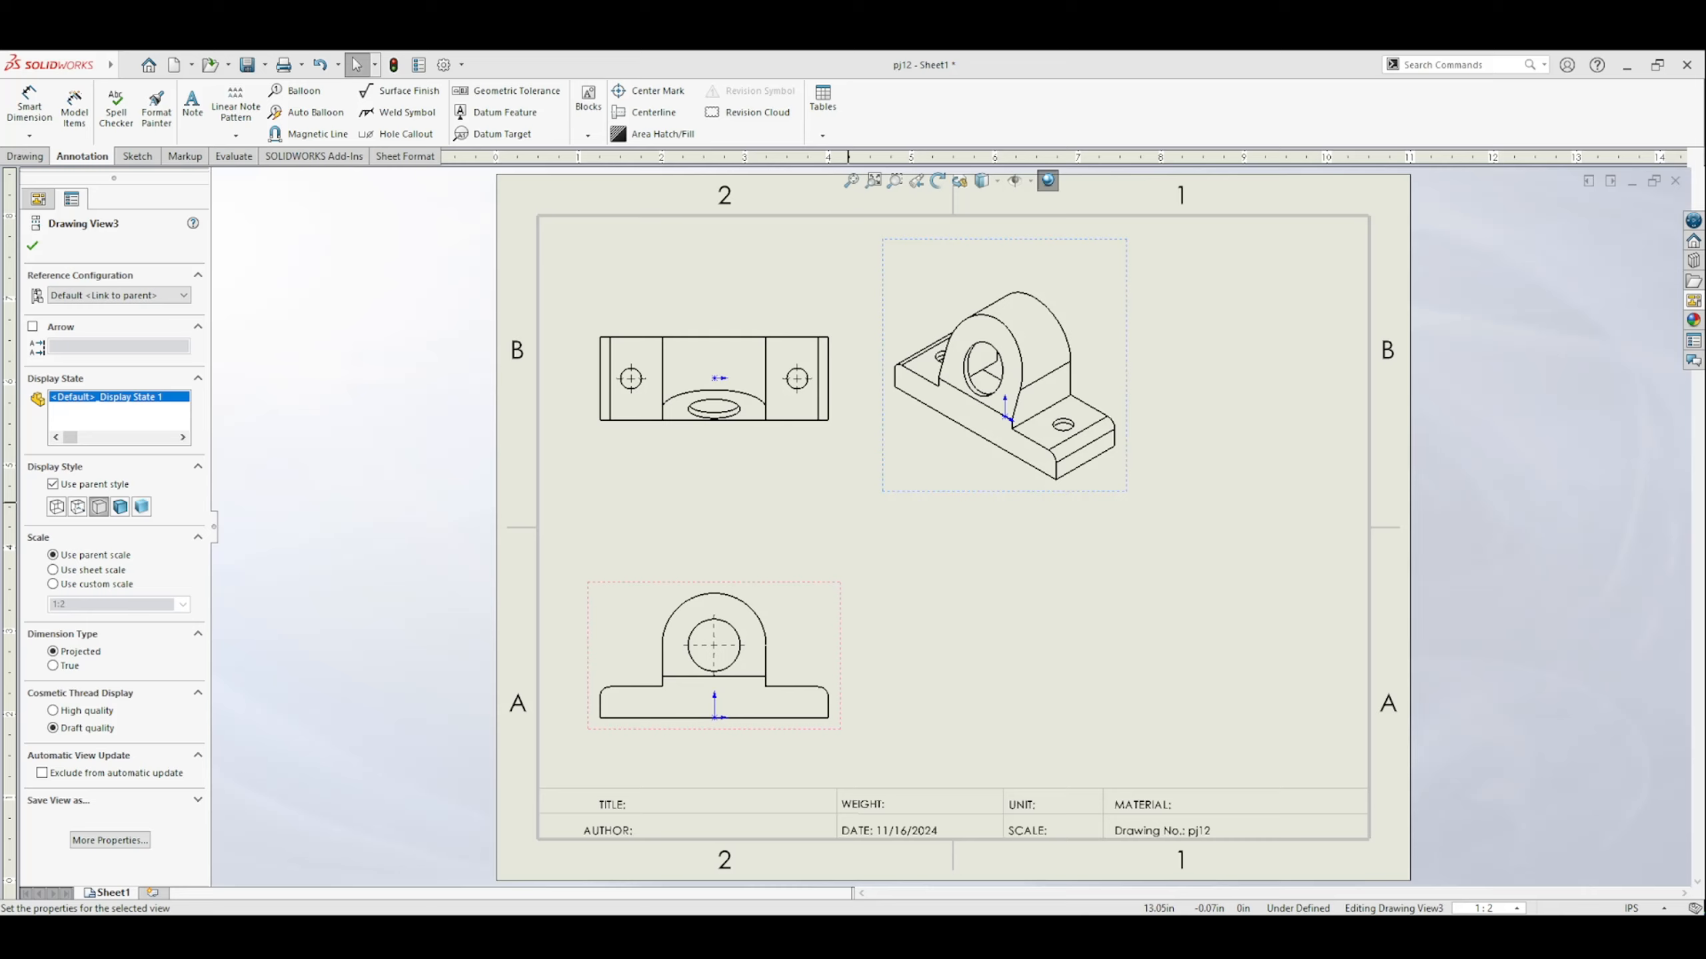
key(ctrl+z)
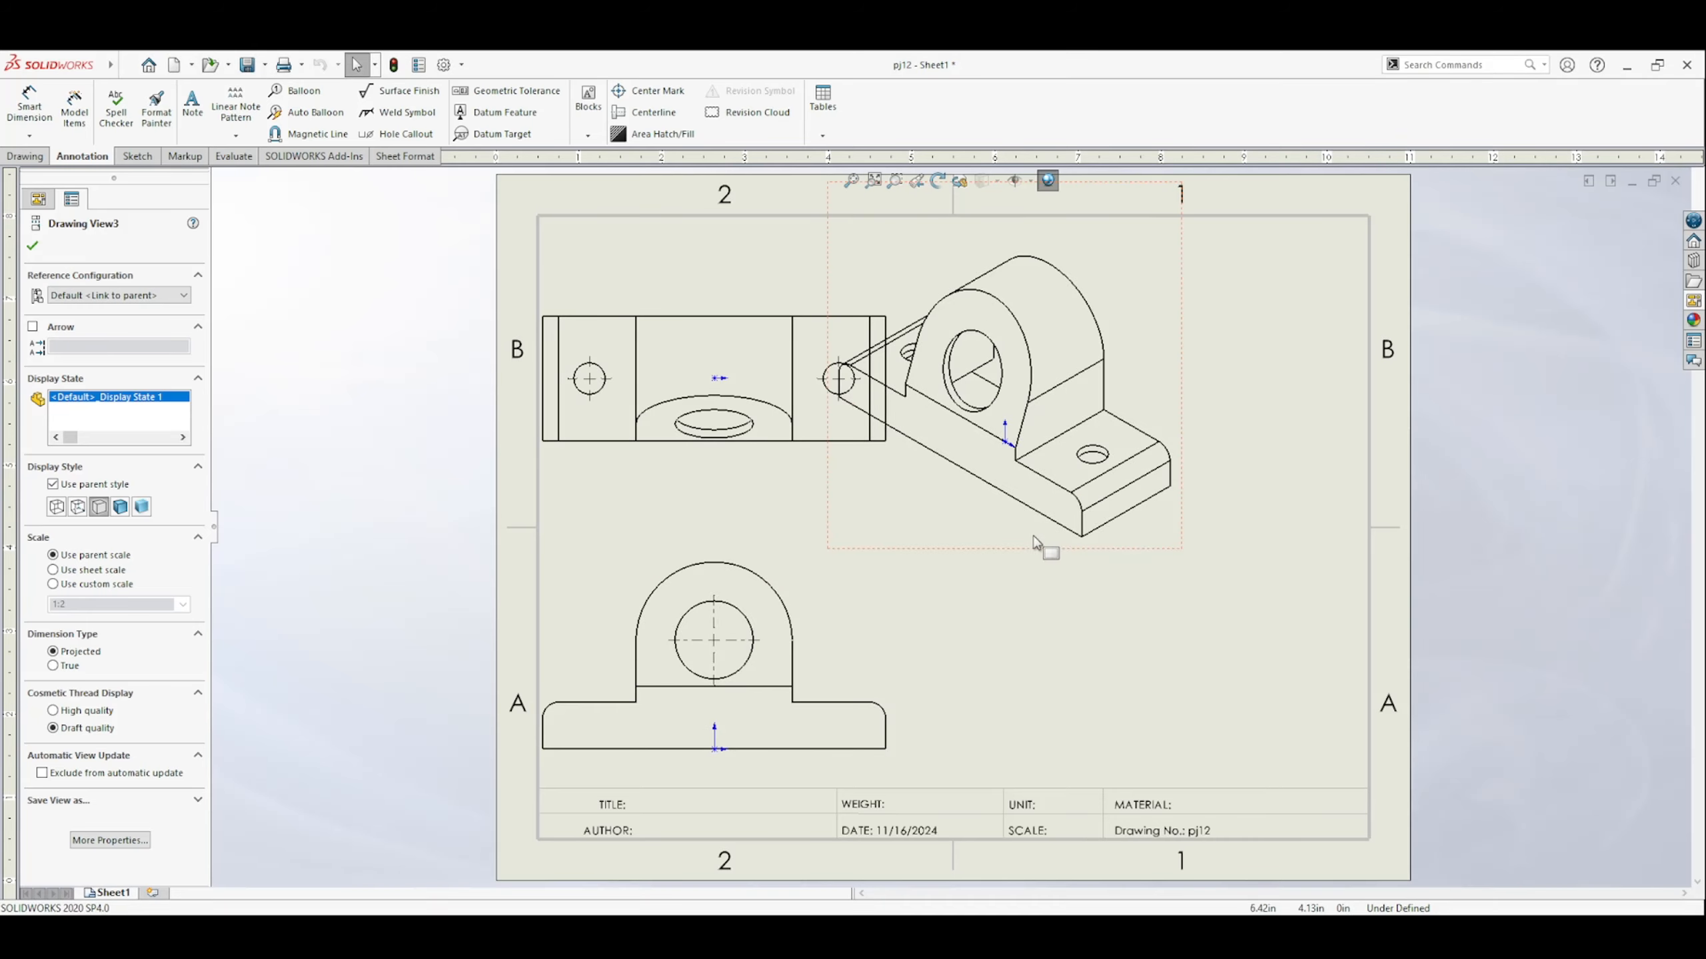
drag(1108, 566, 1219, 561)
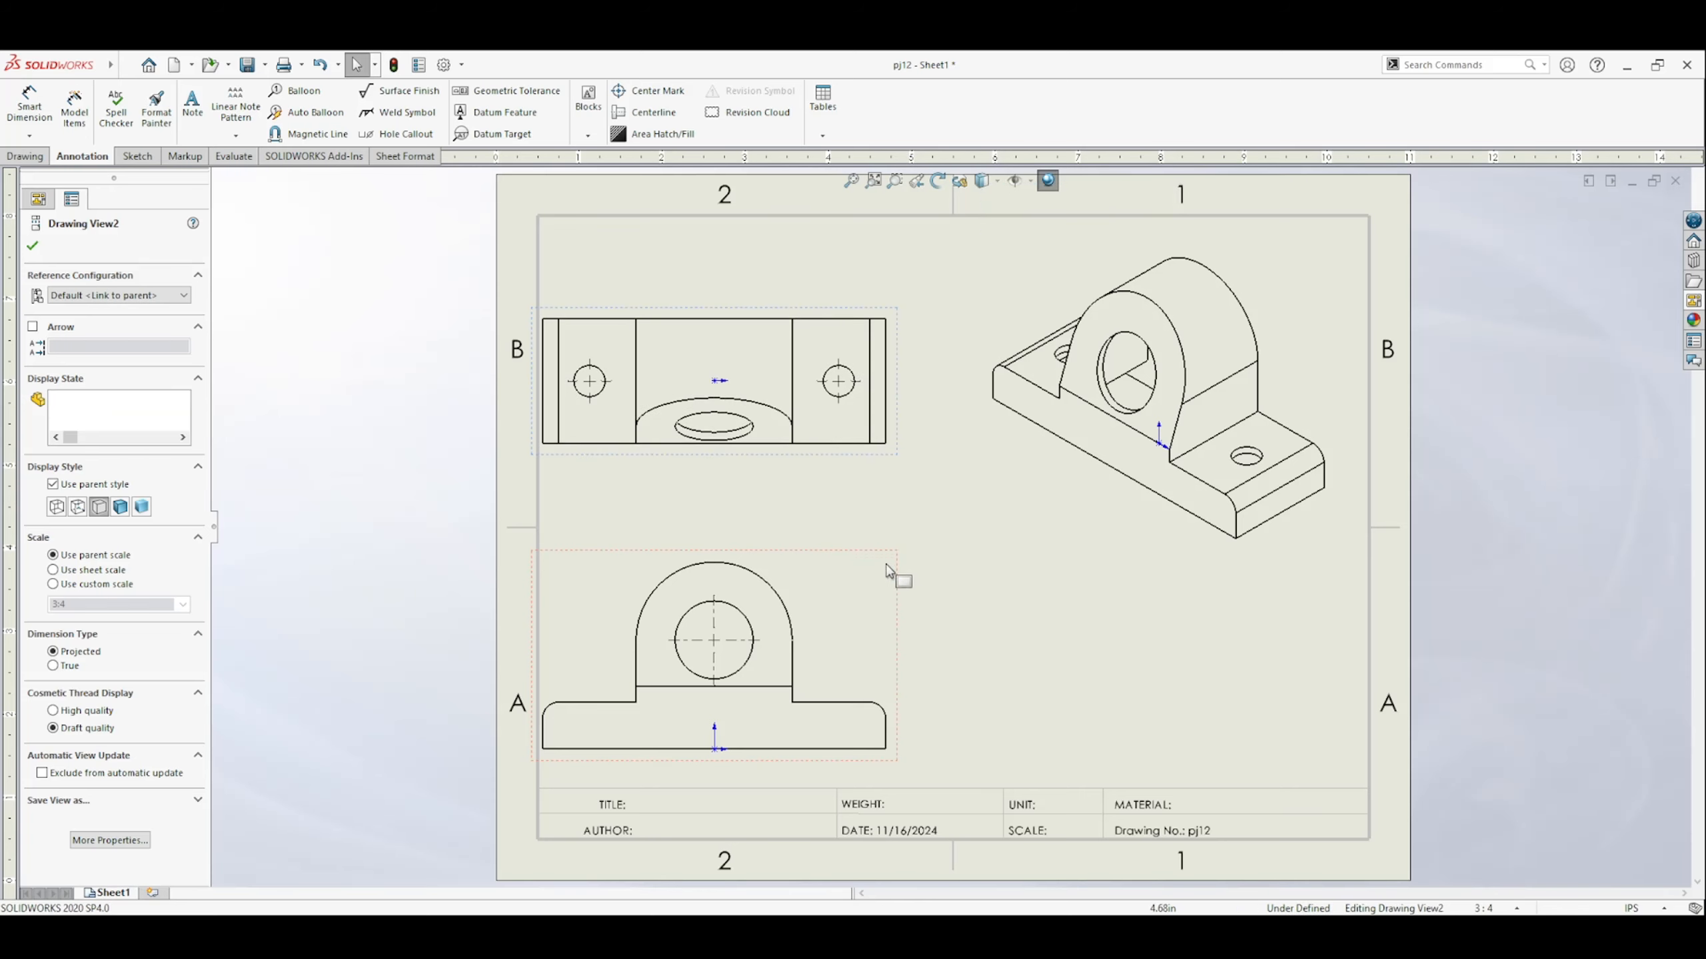
Shift the aligned front and top views inward from the sheet border and raise the top view away from the front view.
click(890, 597)
click(957, 600)
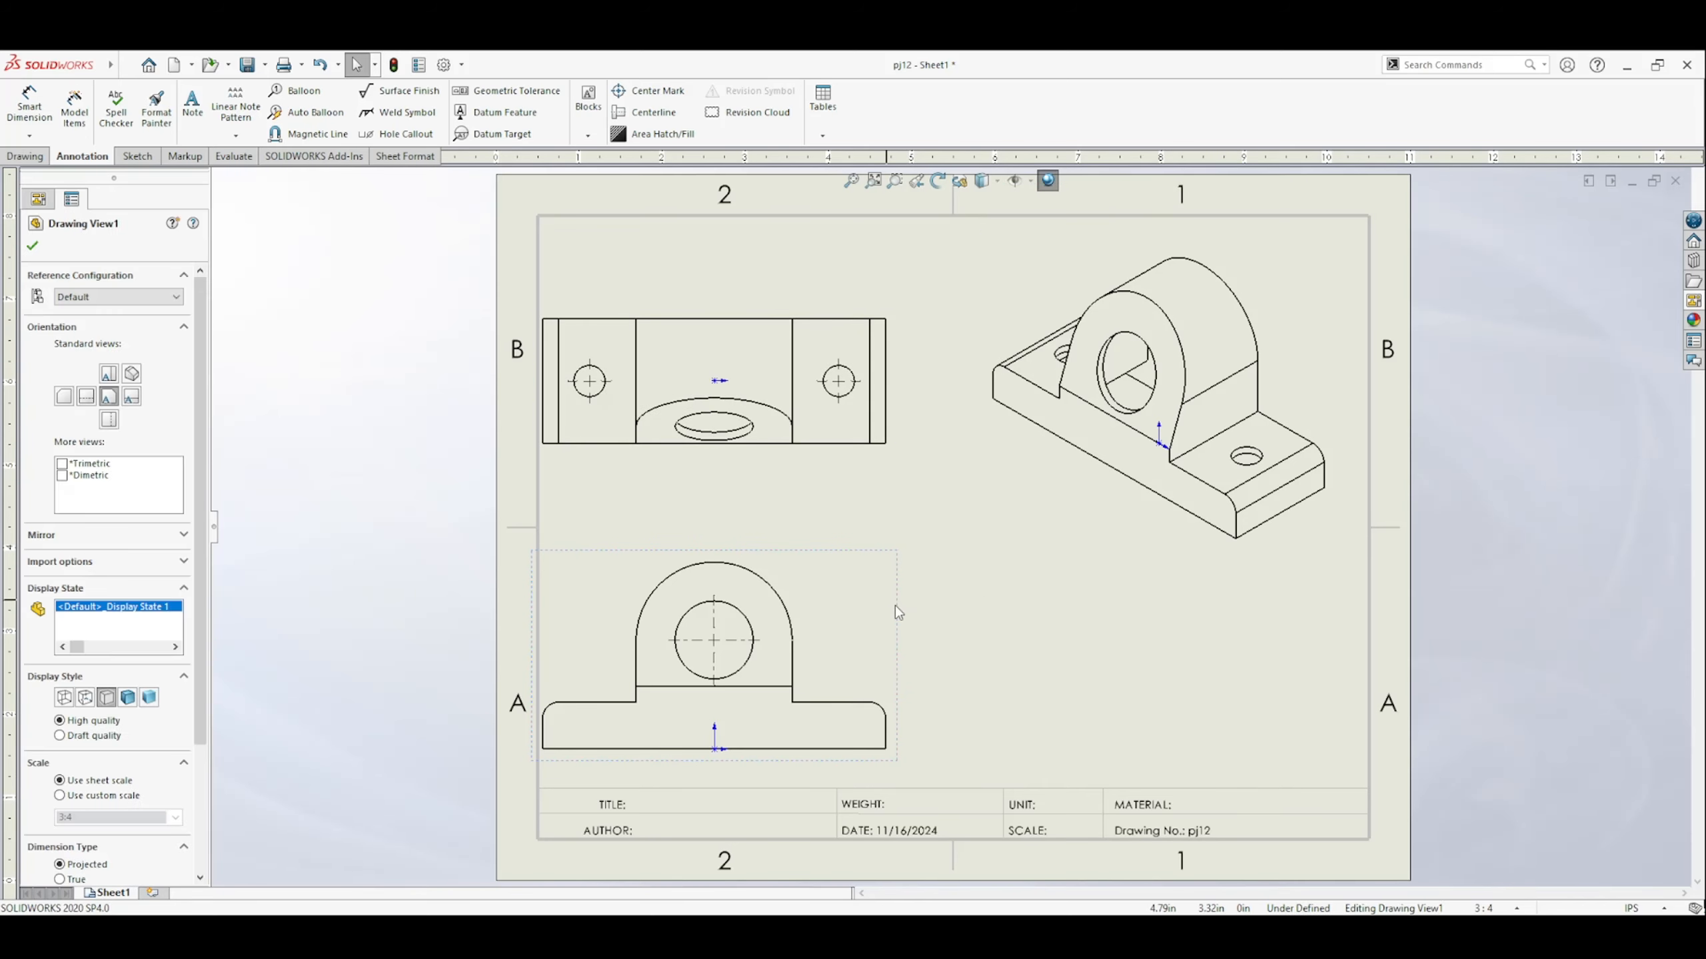
drag(896, 606, 945, 613)
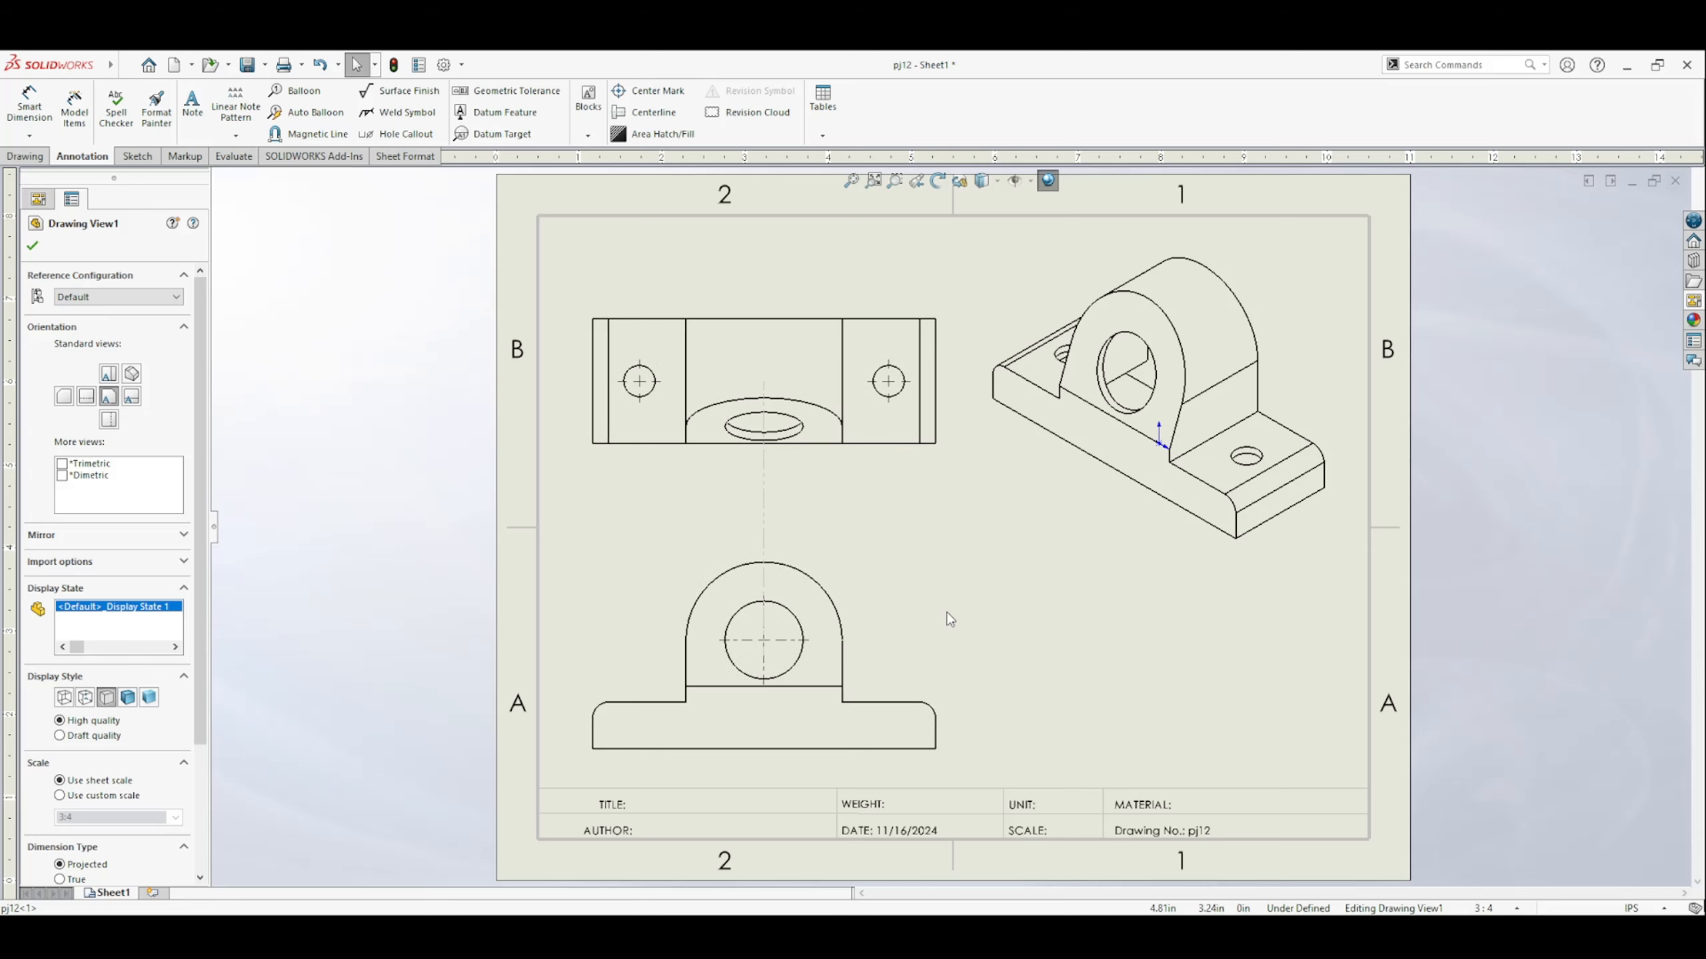
drag(894, 450, 898, 428)
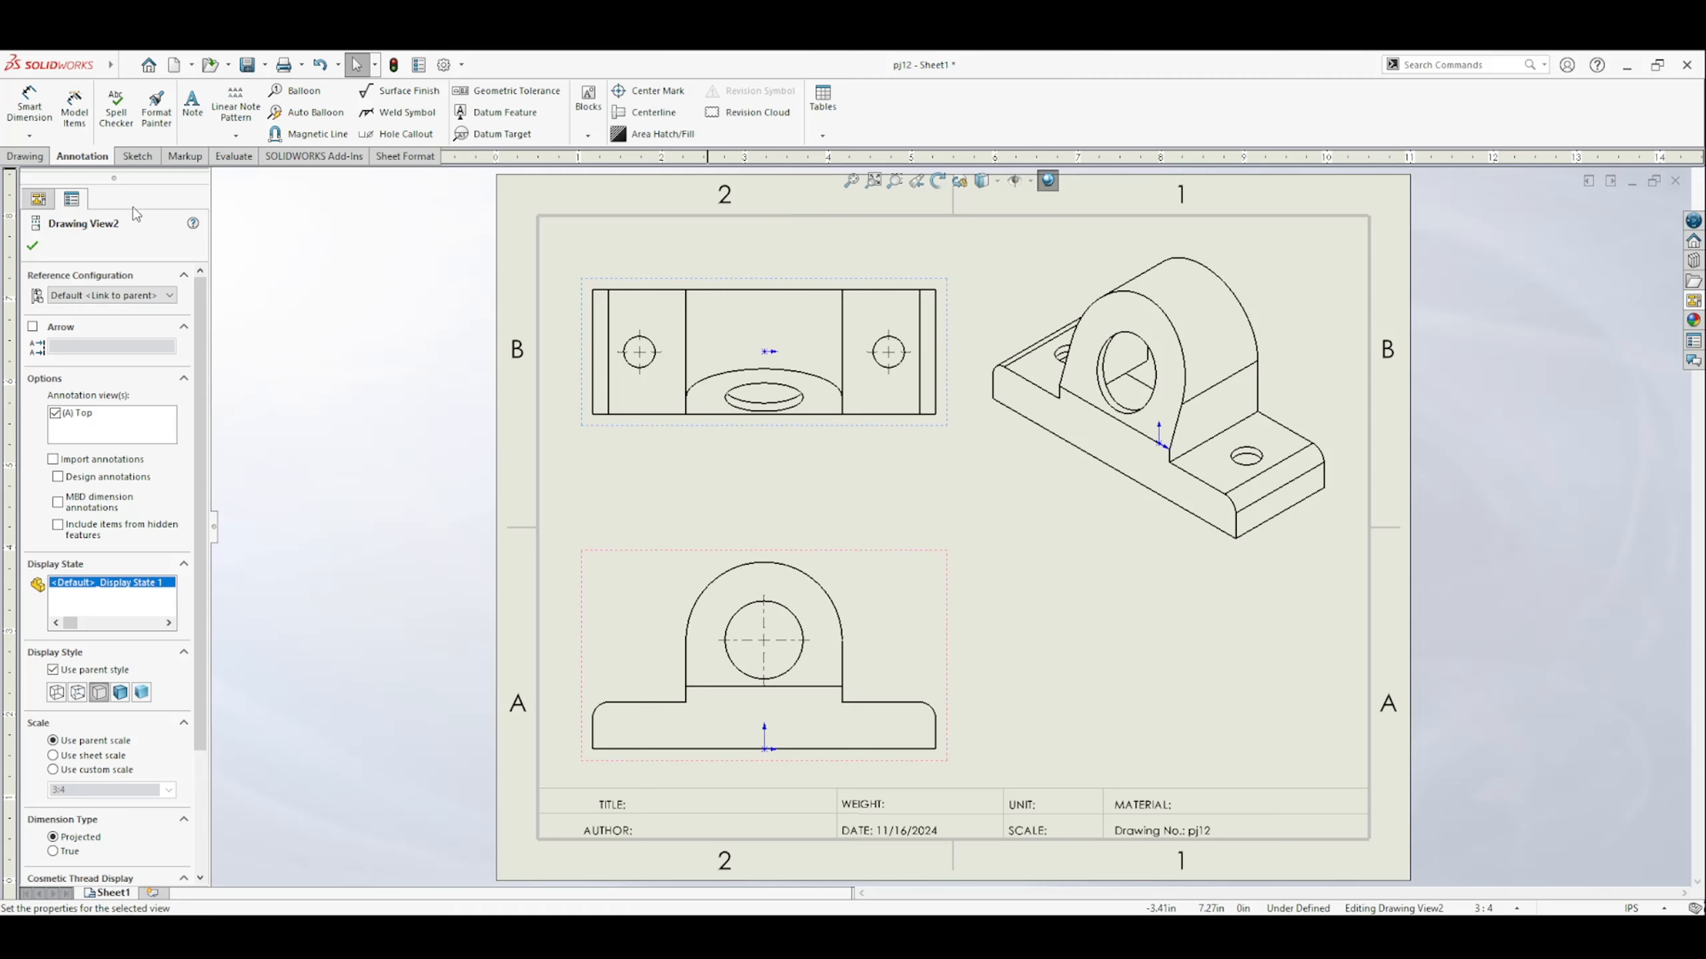
Set the front view to Hidden Lines Visible and give the isometric view its own Hidden Lines Removed style.
click(717, 557)
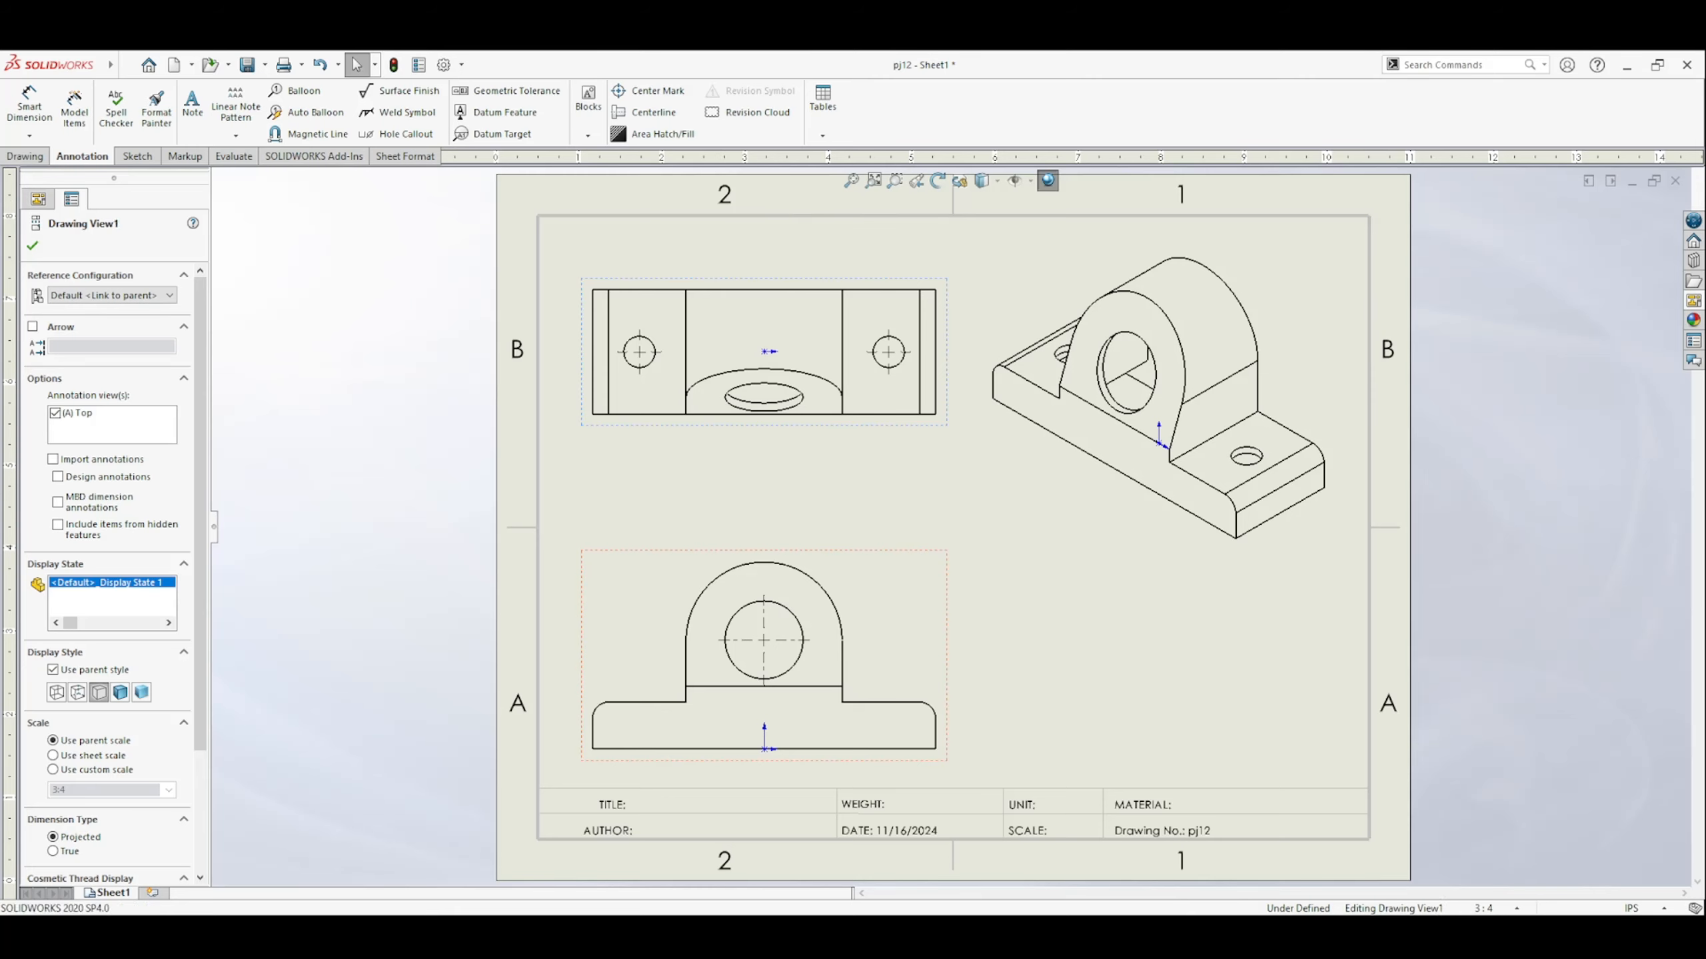
click(86, 699)
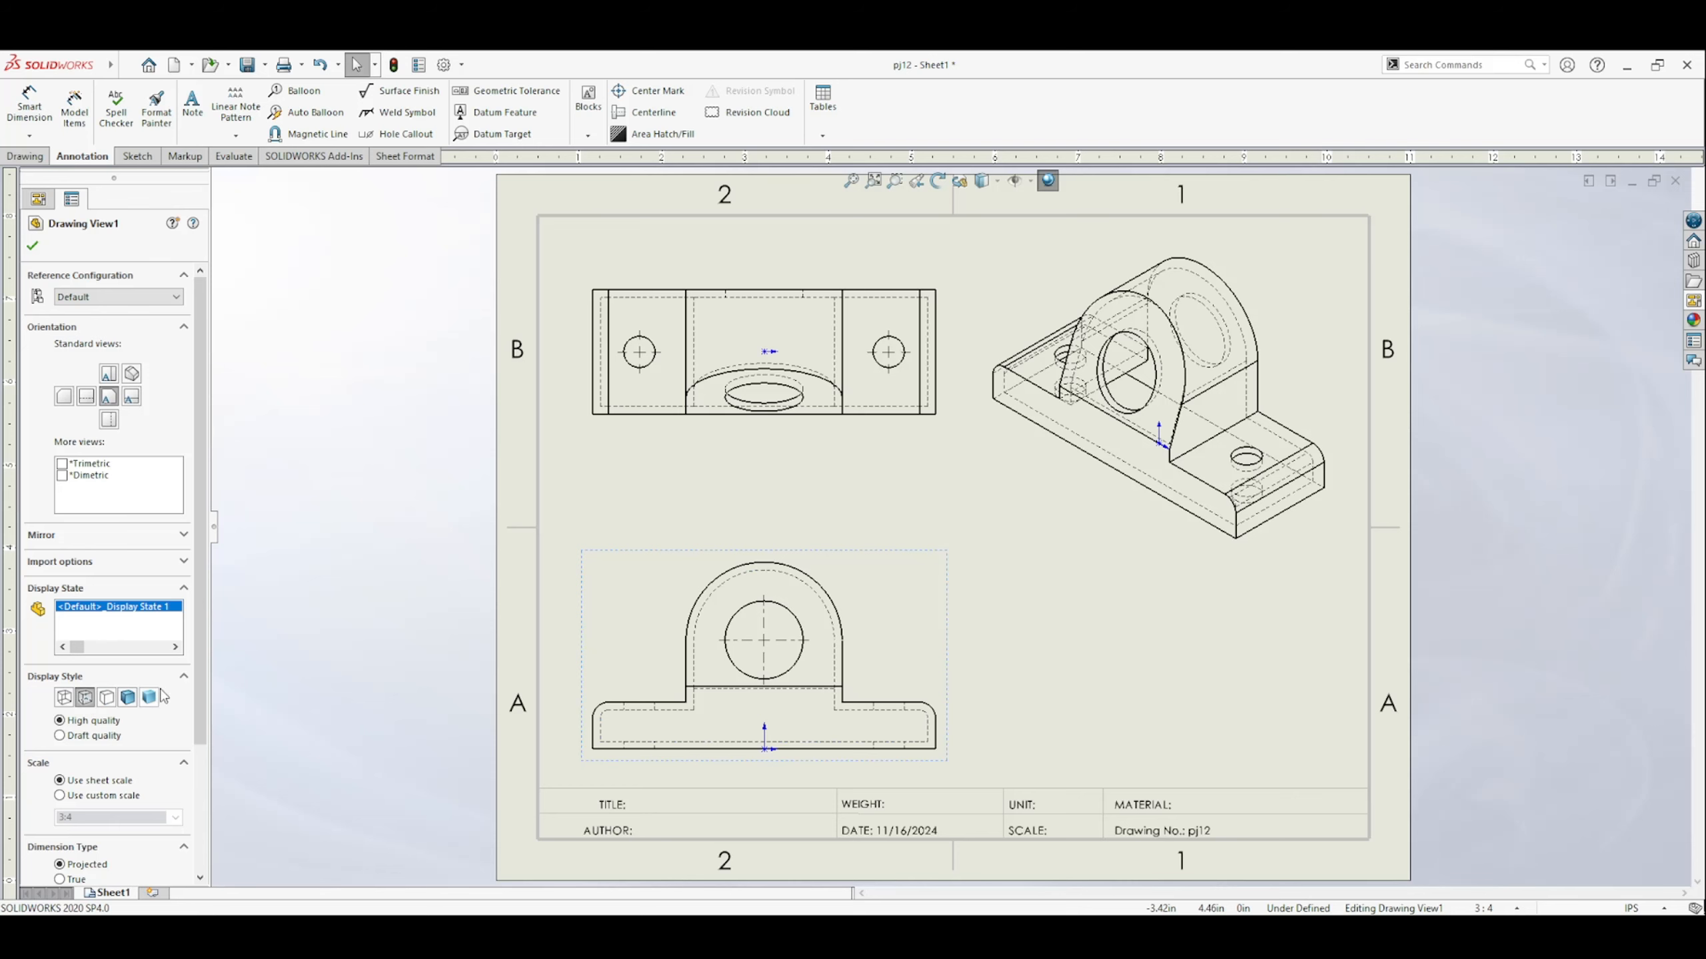
click(1184, 550)
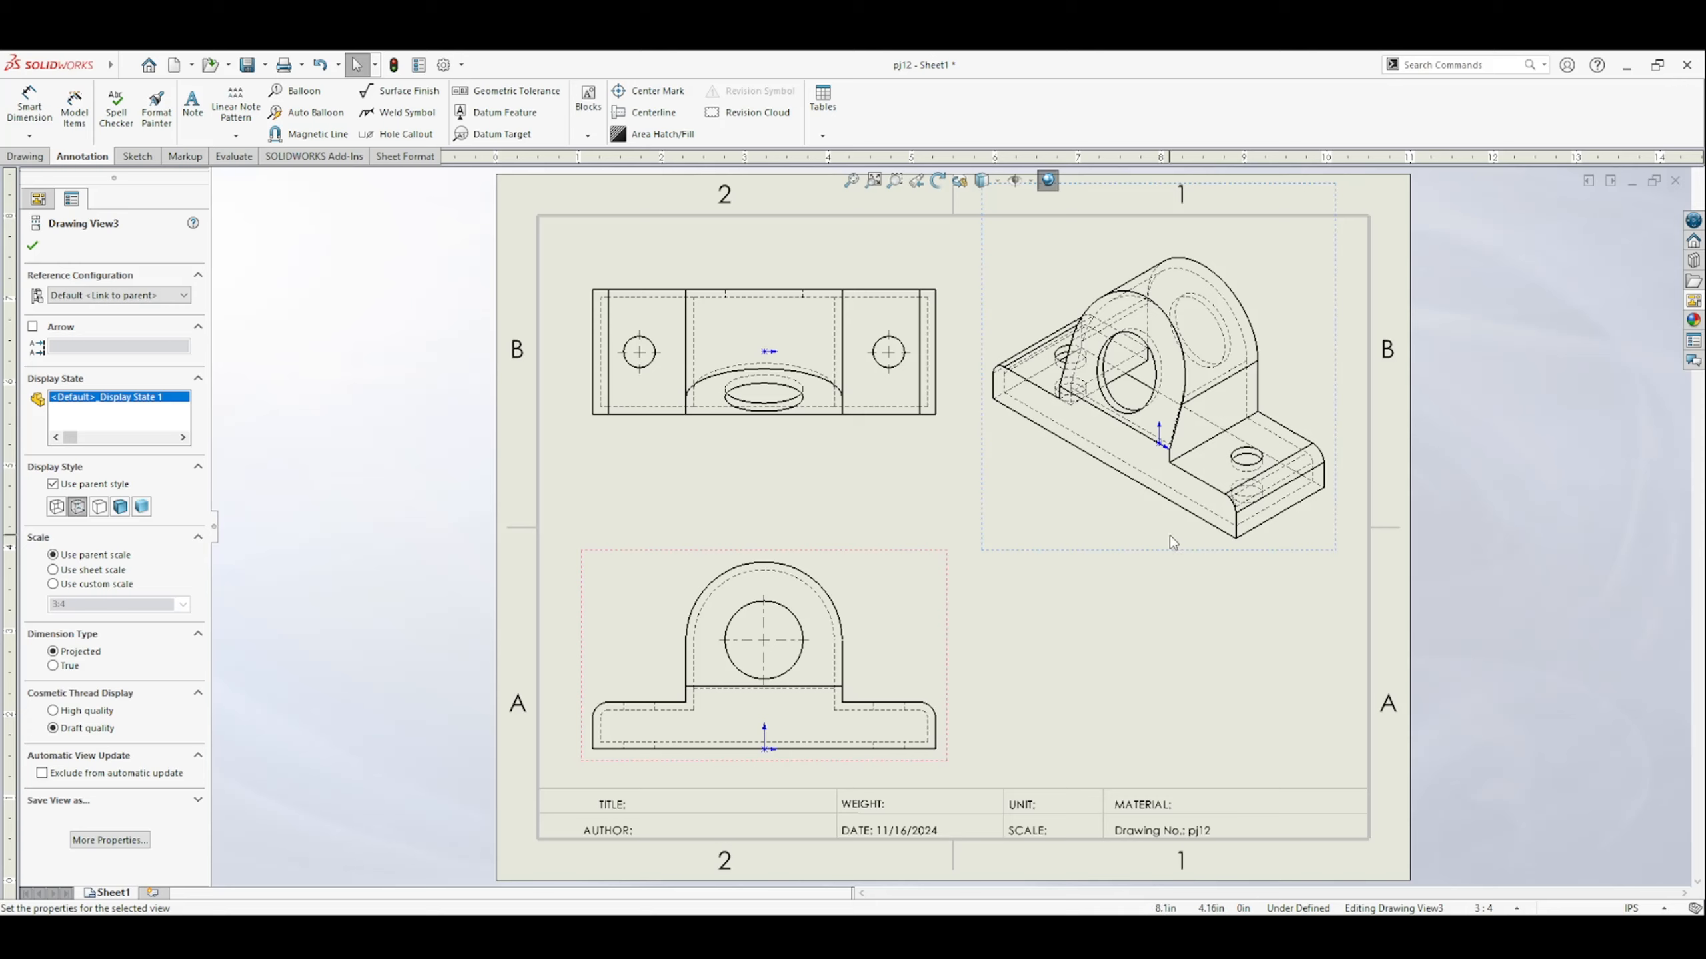
click(91, 489)
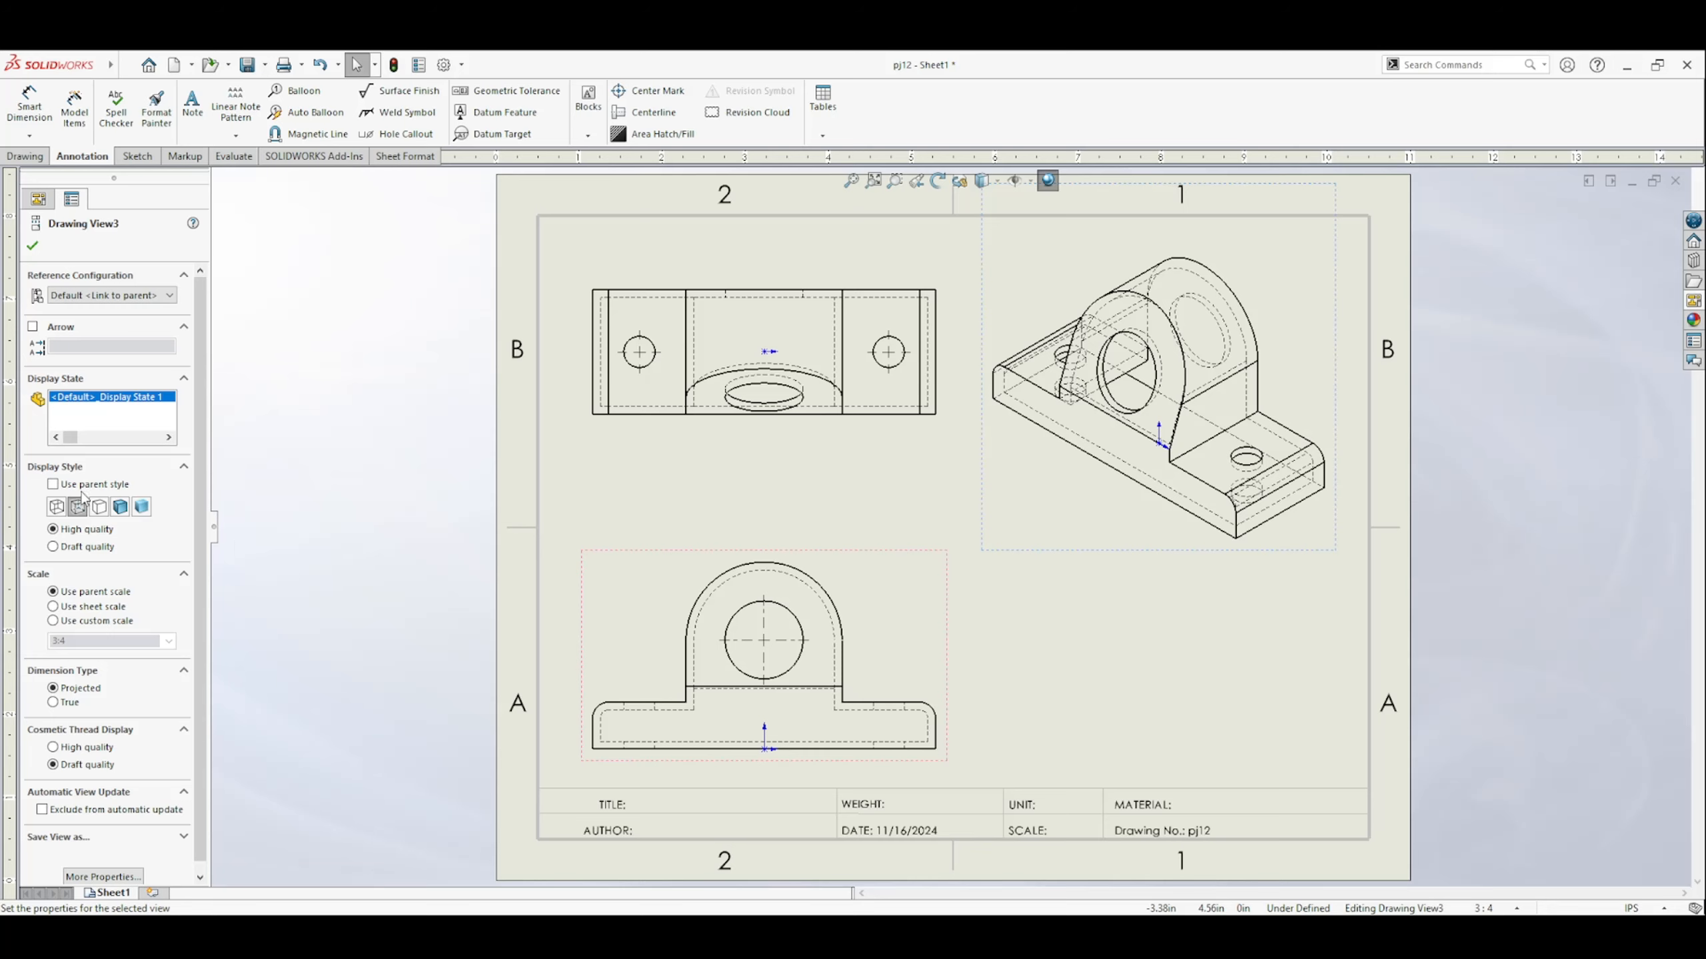
click(100, 507)
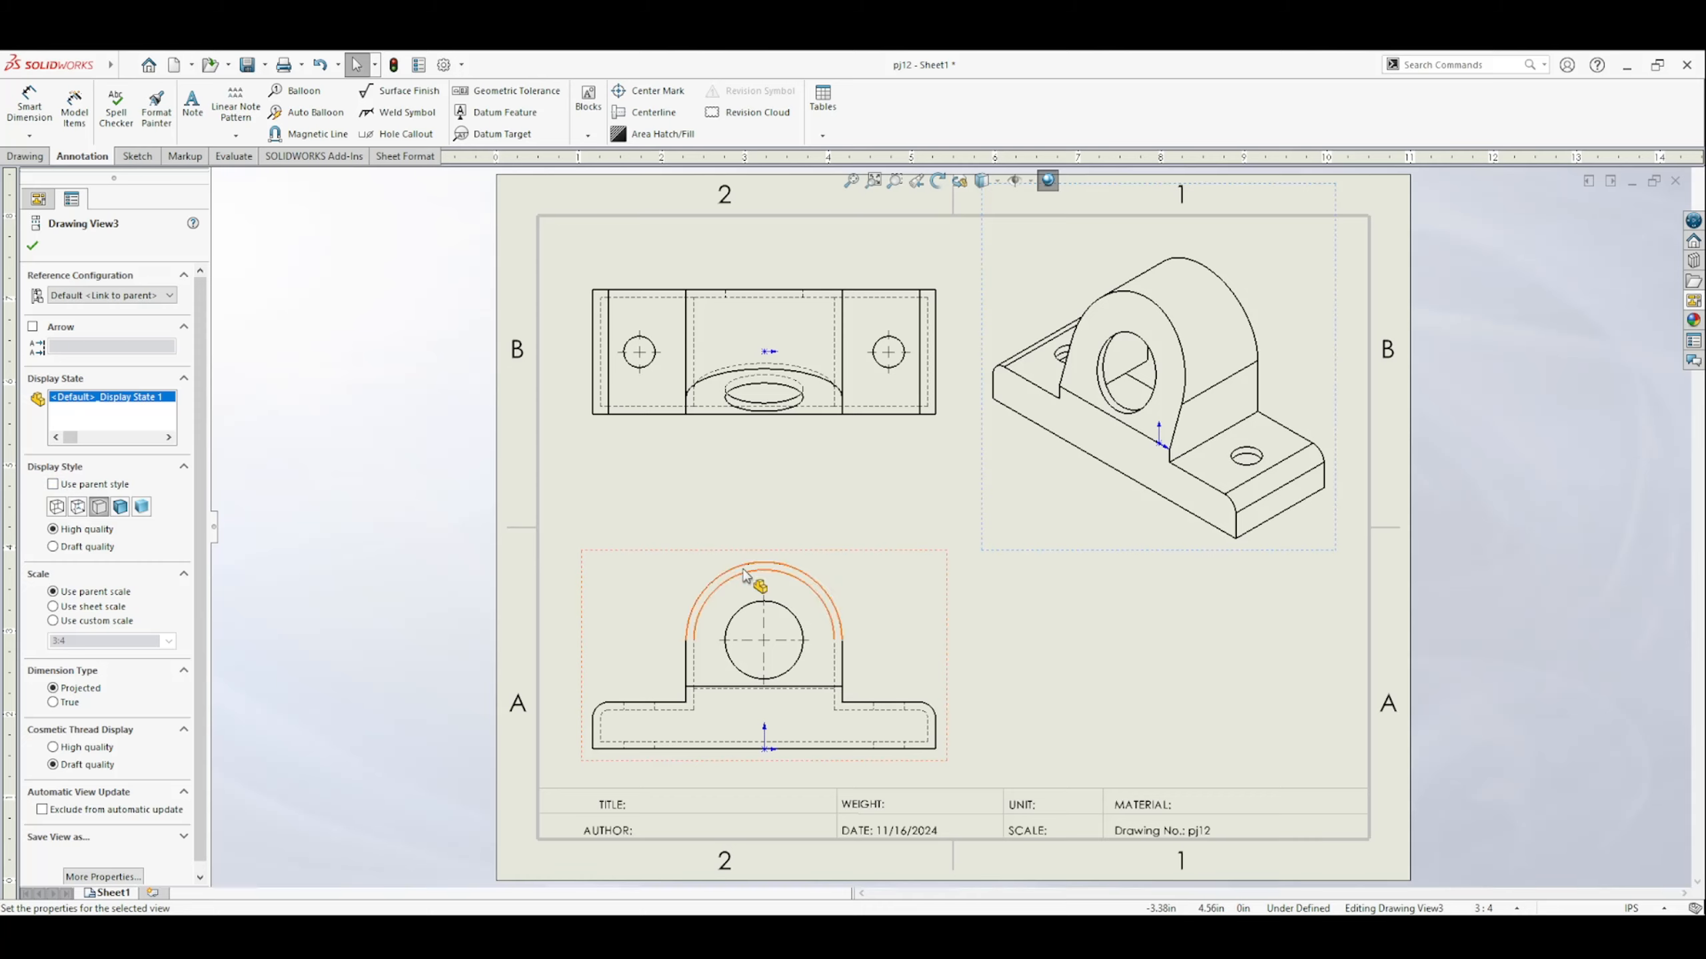
Move the isometric view slightly toward the sheet's upper corner and shift the front view away from it to free space.
drag(1103, 555, 1117, 532)
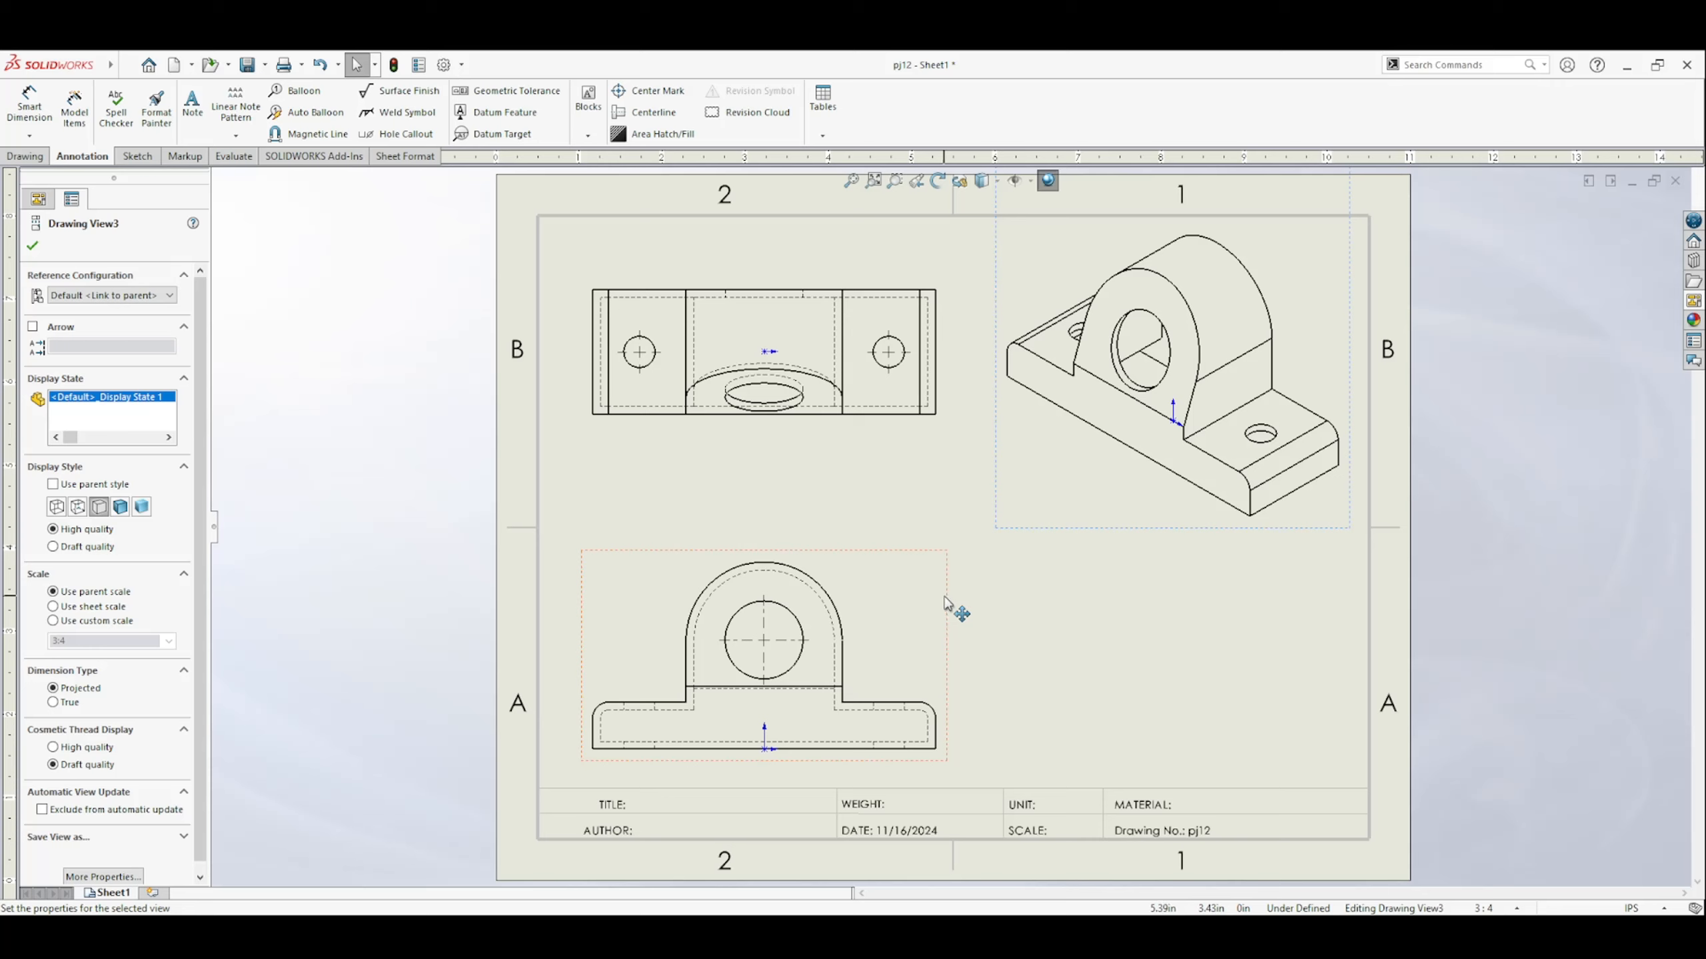
drag(947, 604, 917, 608)
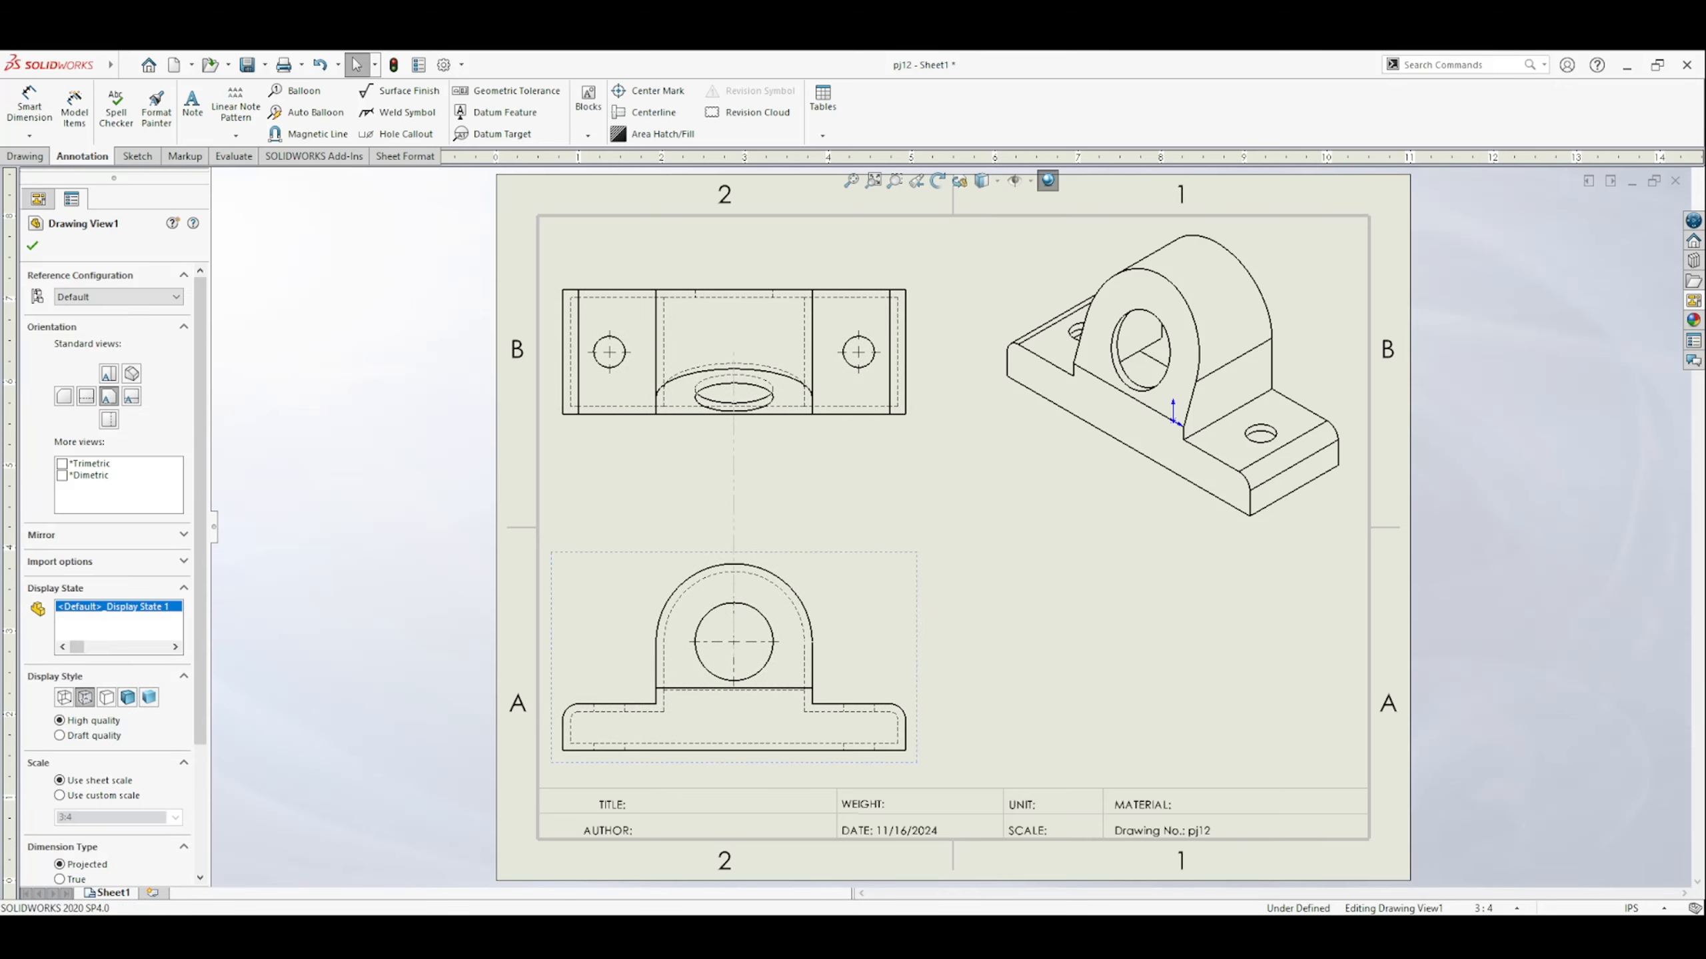
click(278, 426)
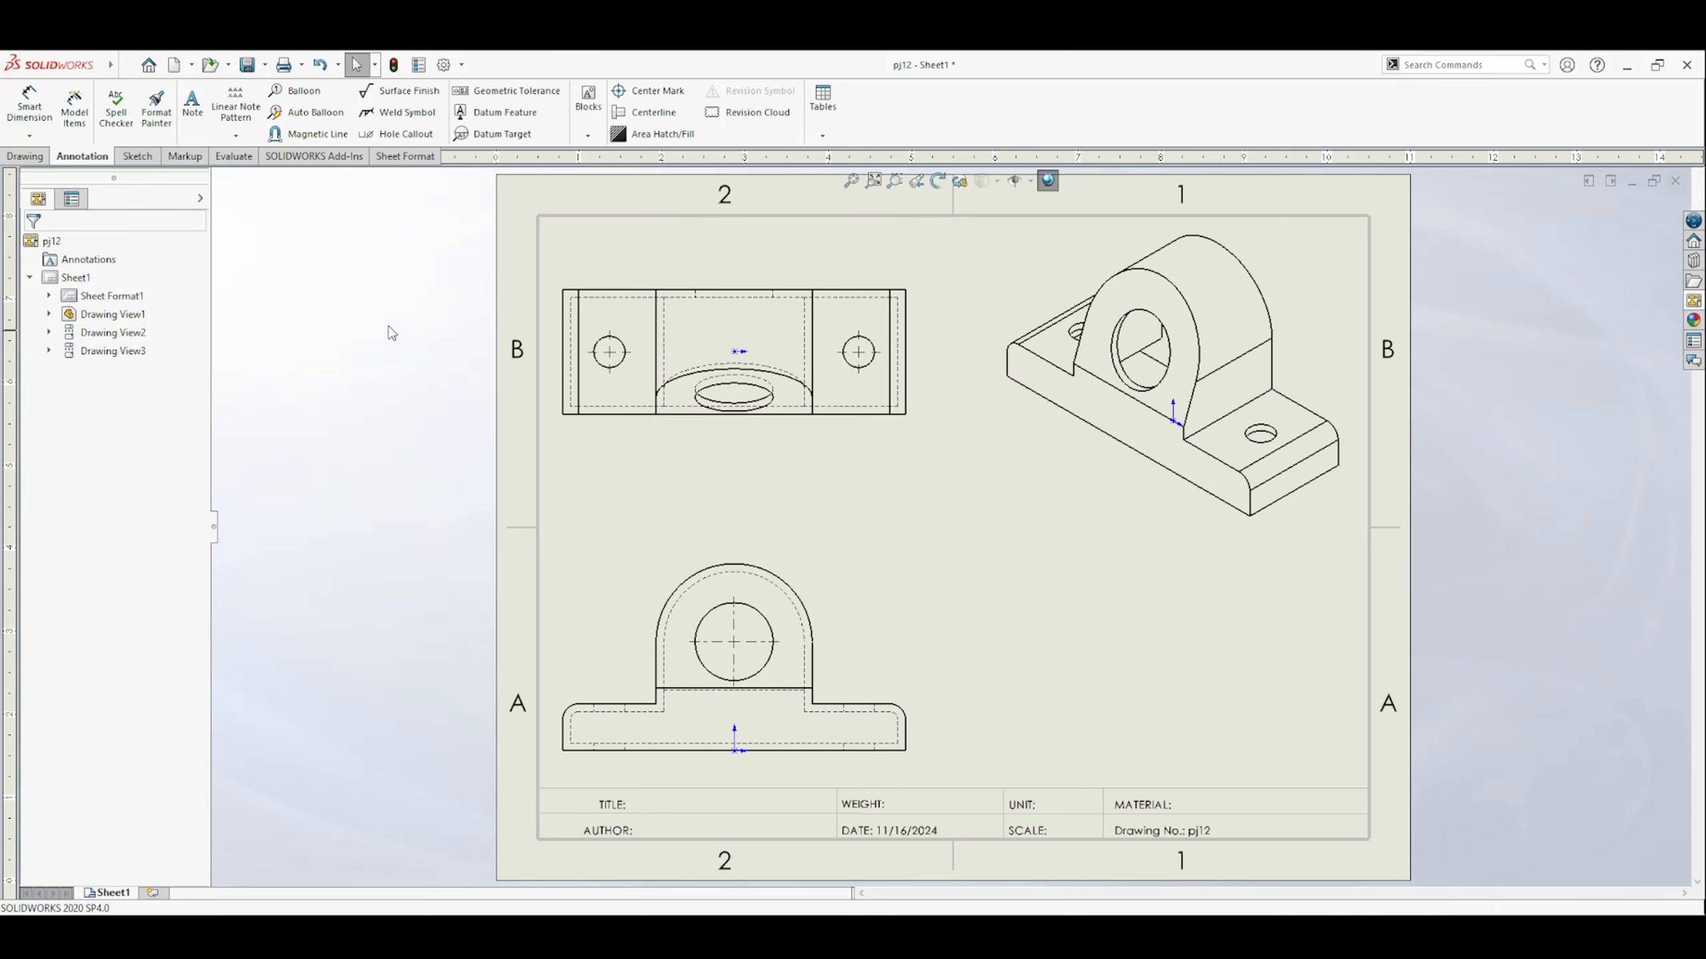
Create vertical section view A-A through the front view's bore centre and place it beside the front view, below the isometric view.
click(24, 156)
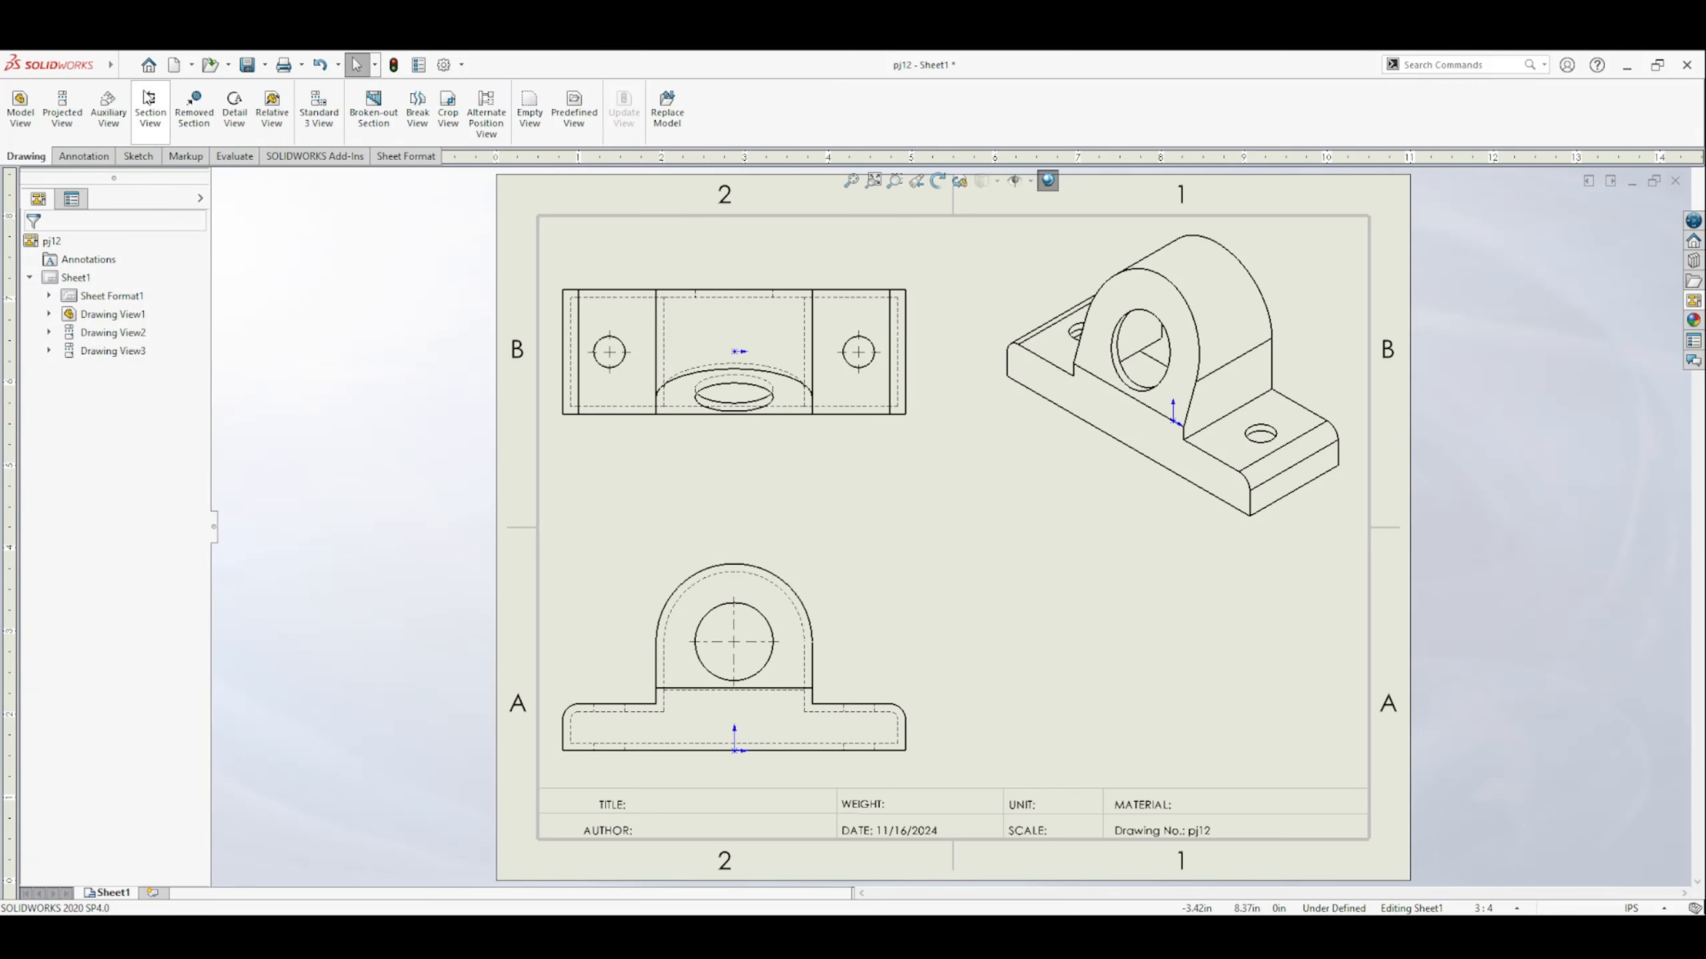
click(150, 104)
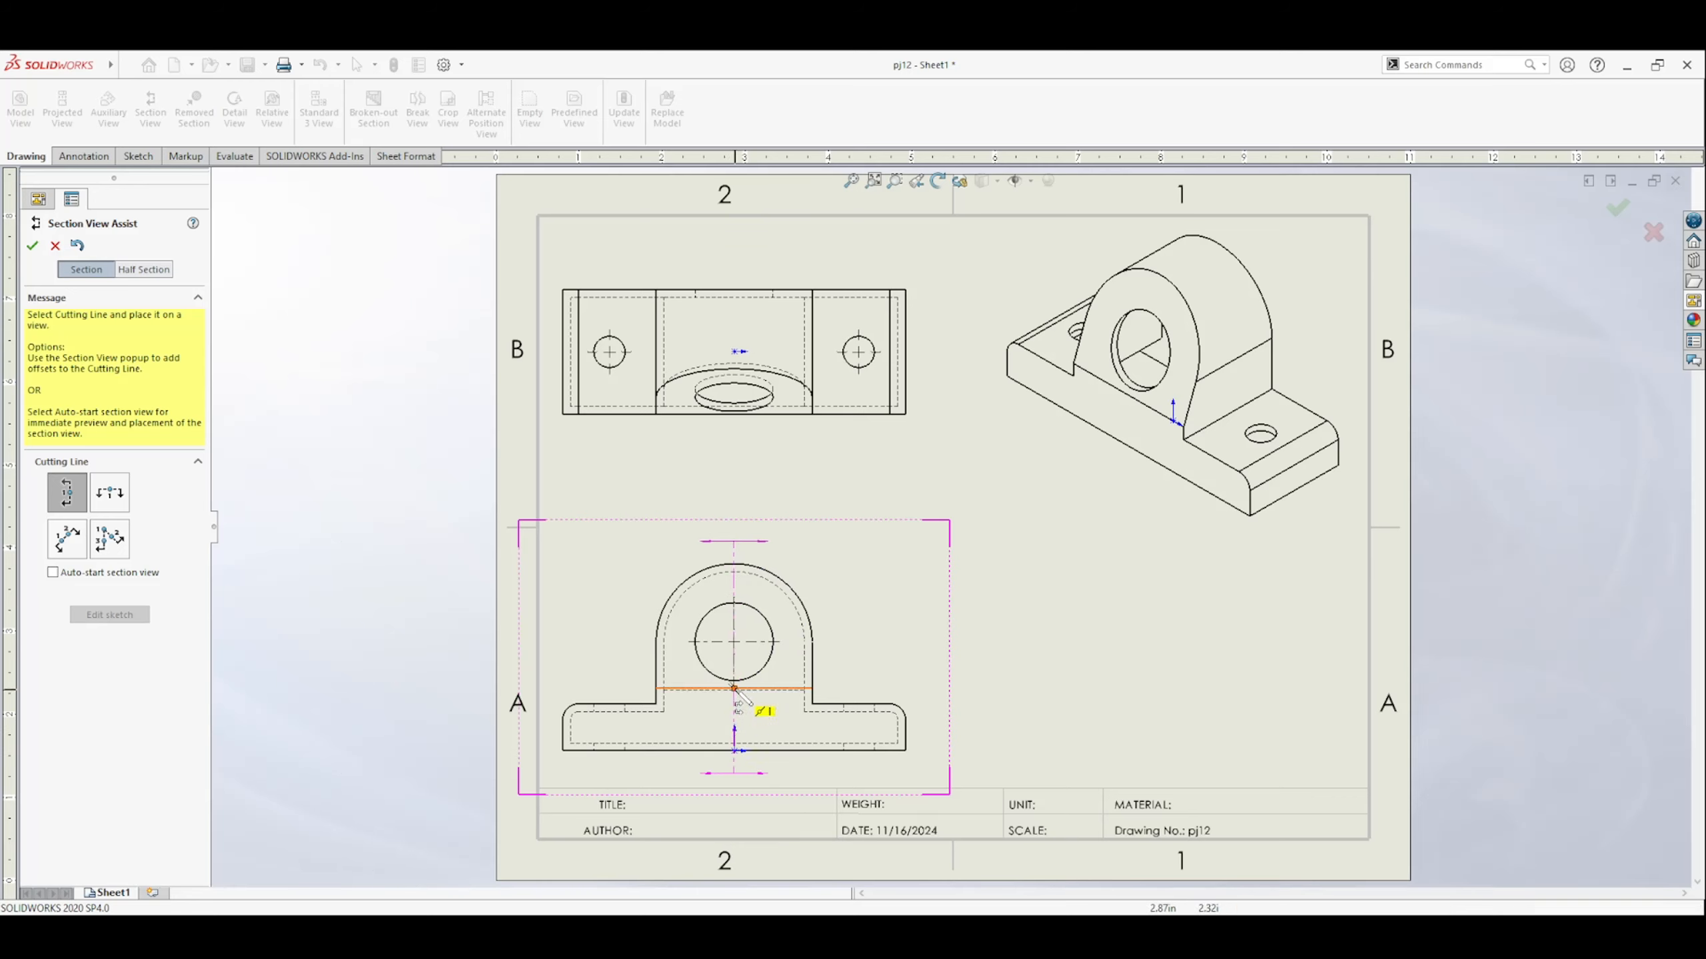
click(735, 643)
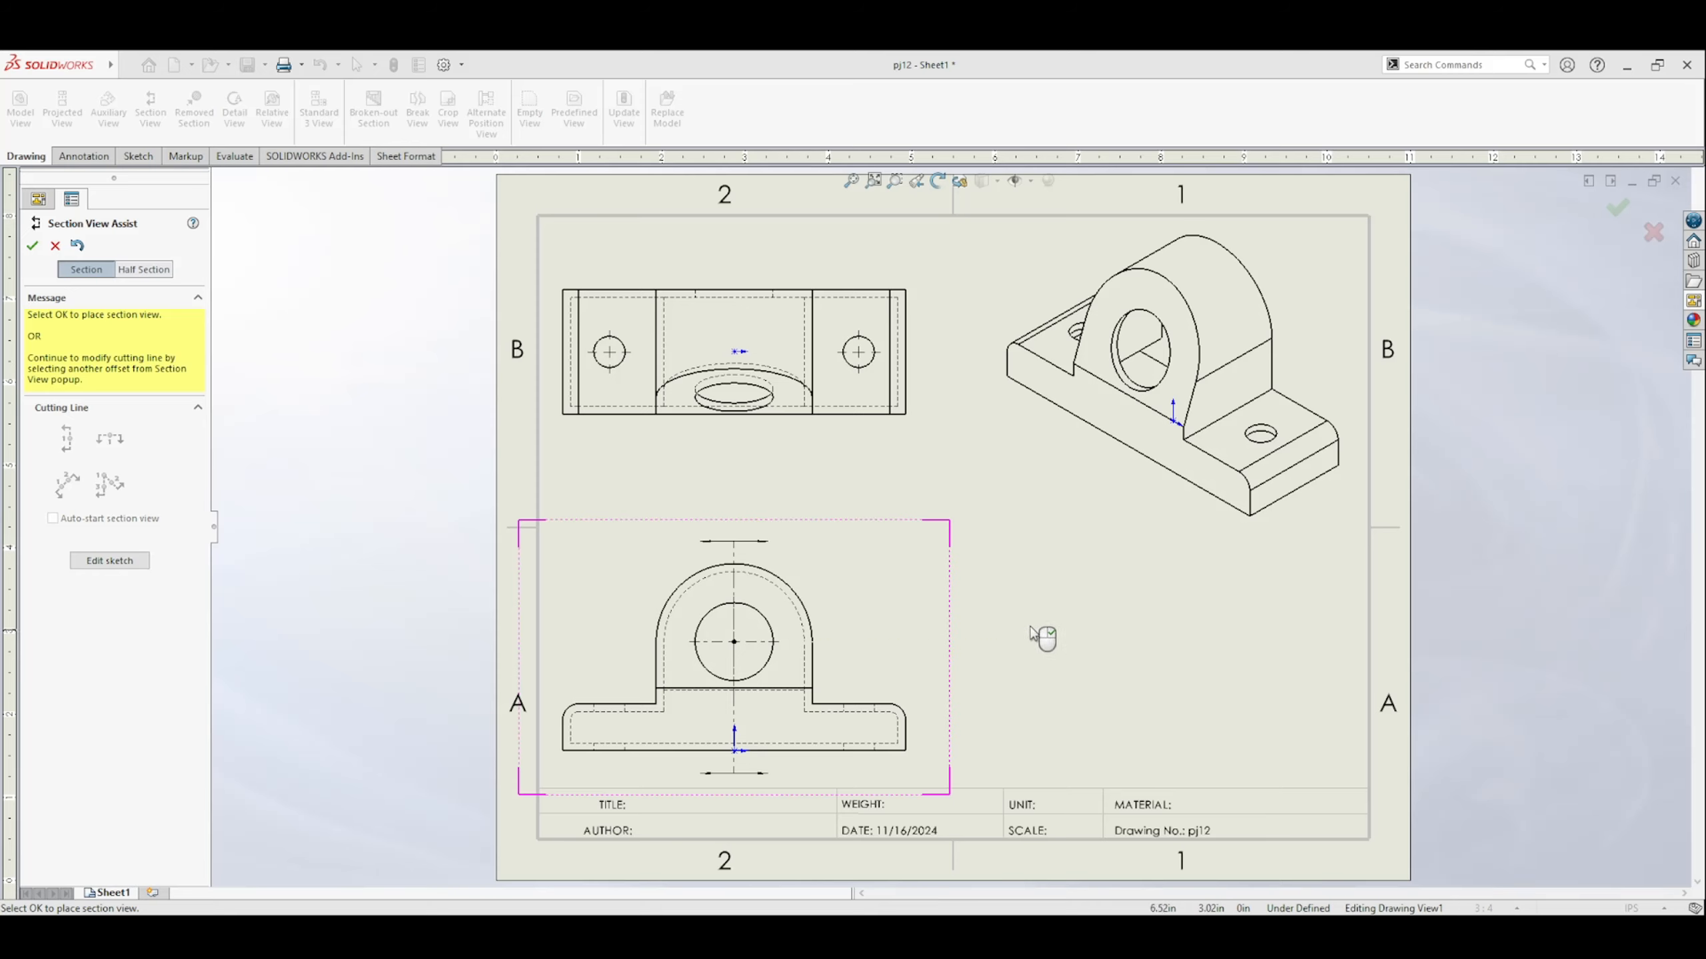
right_click(1060, 619)
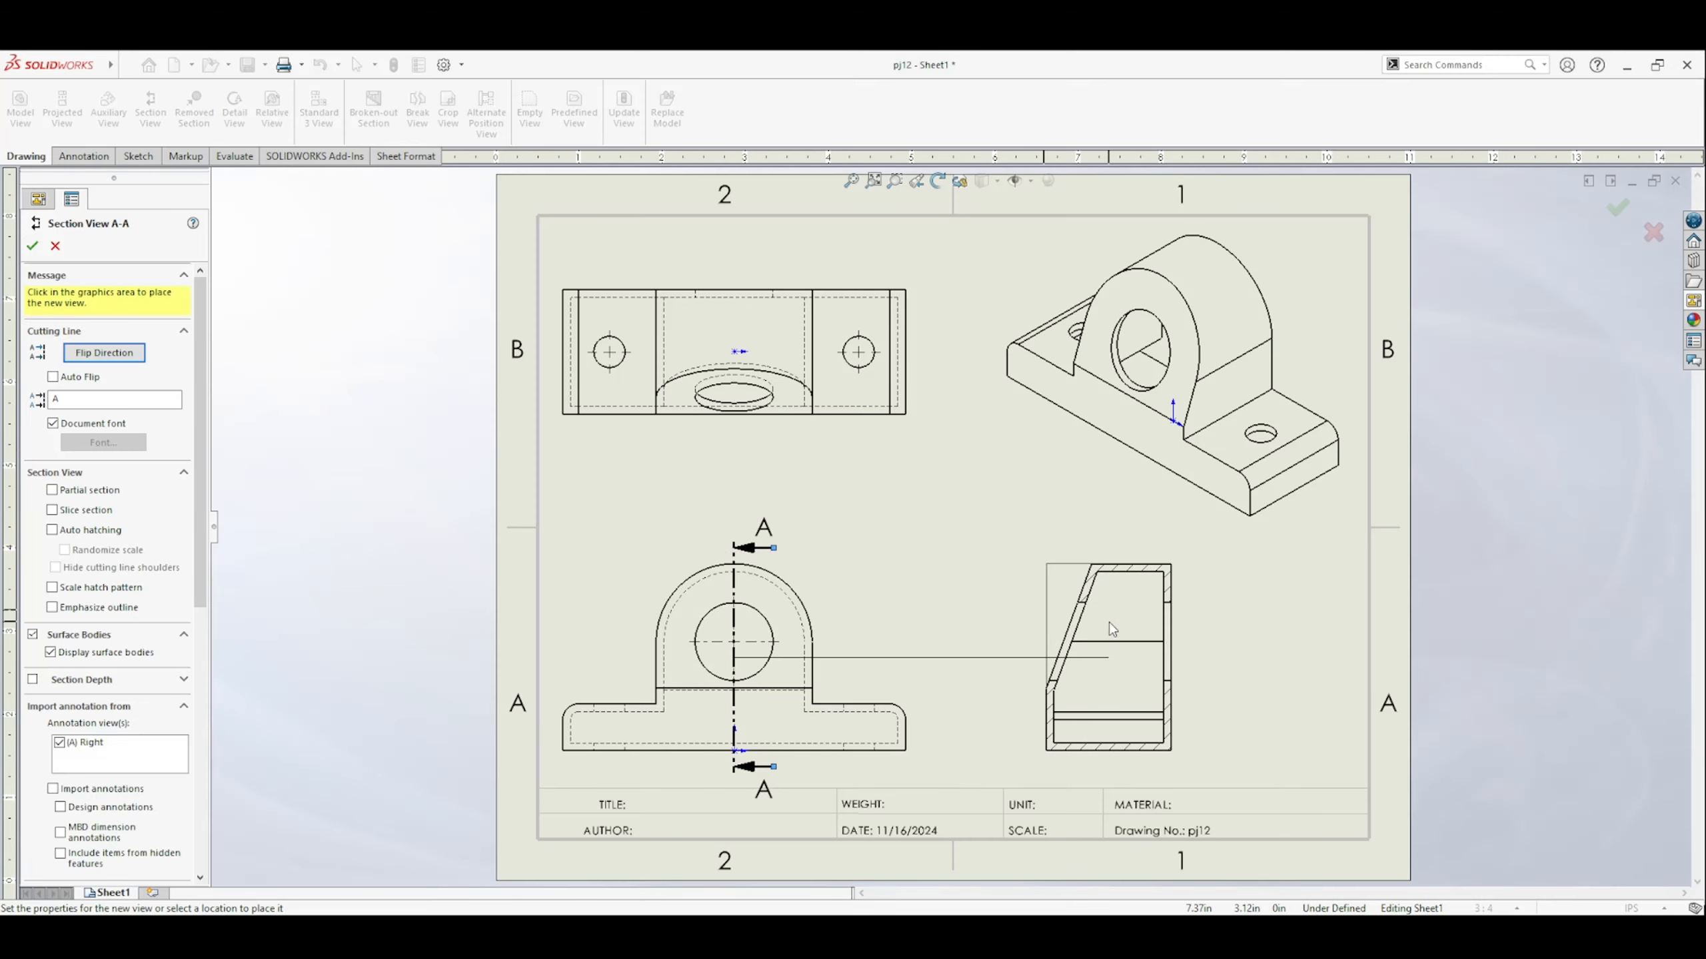
click(1108, 622)
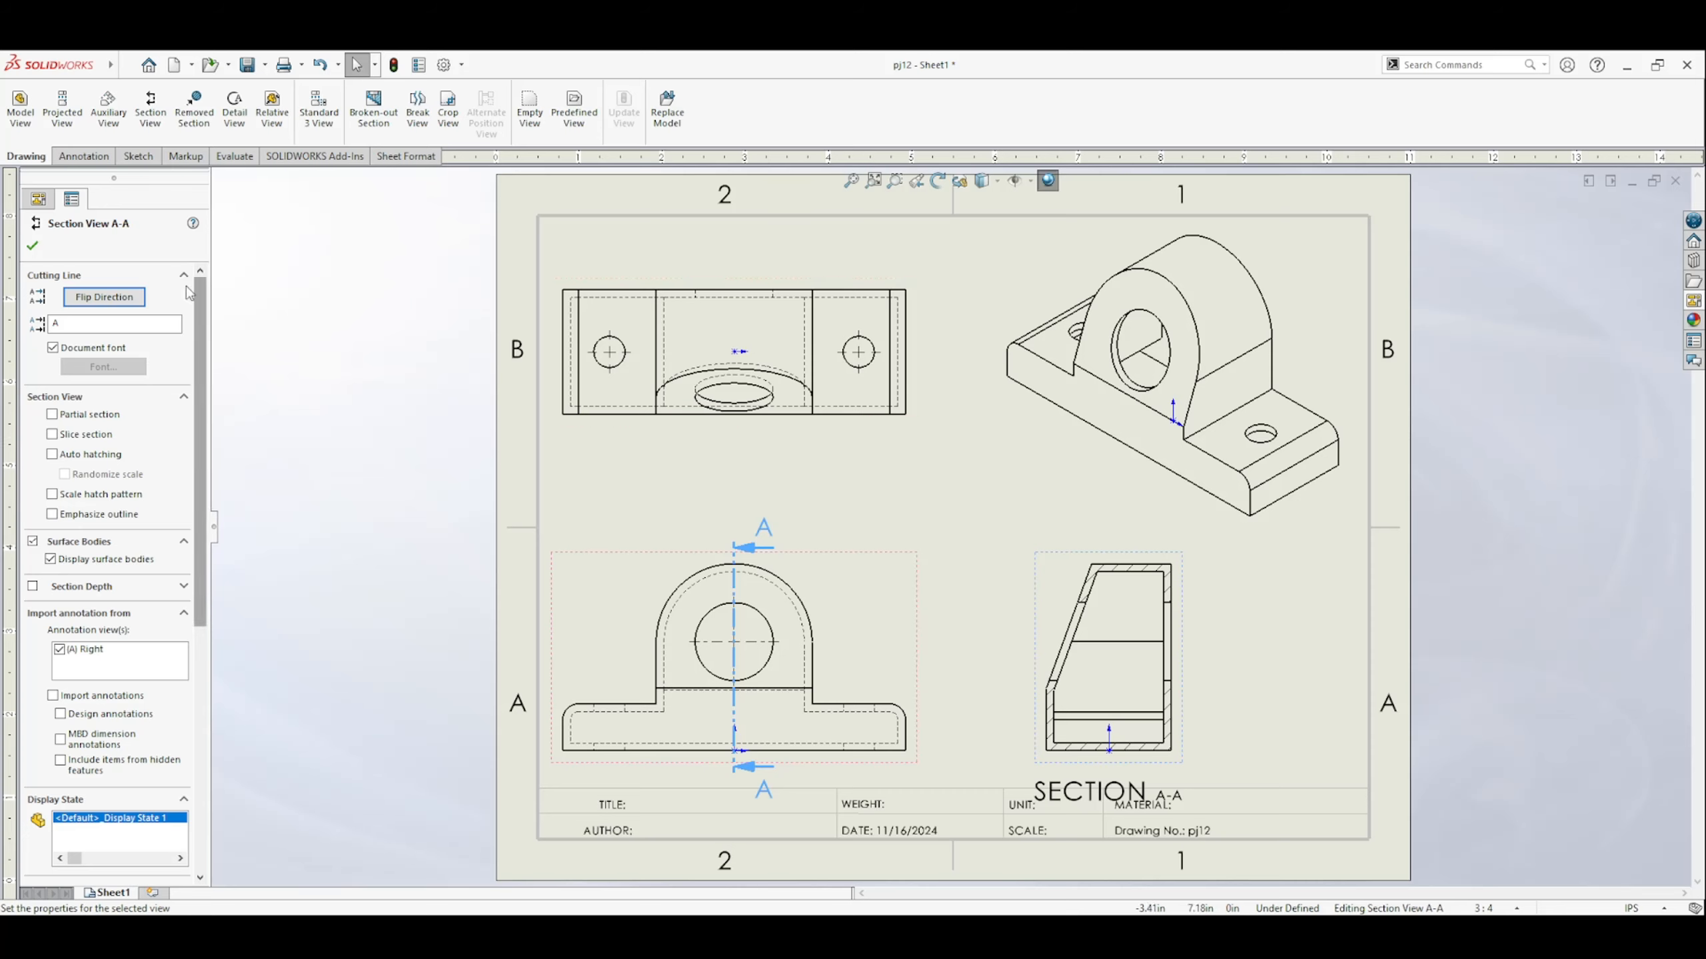
click(32, 246)
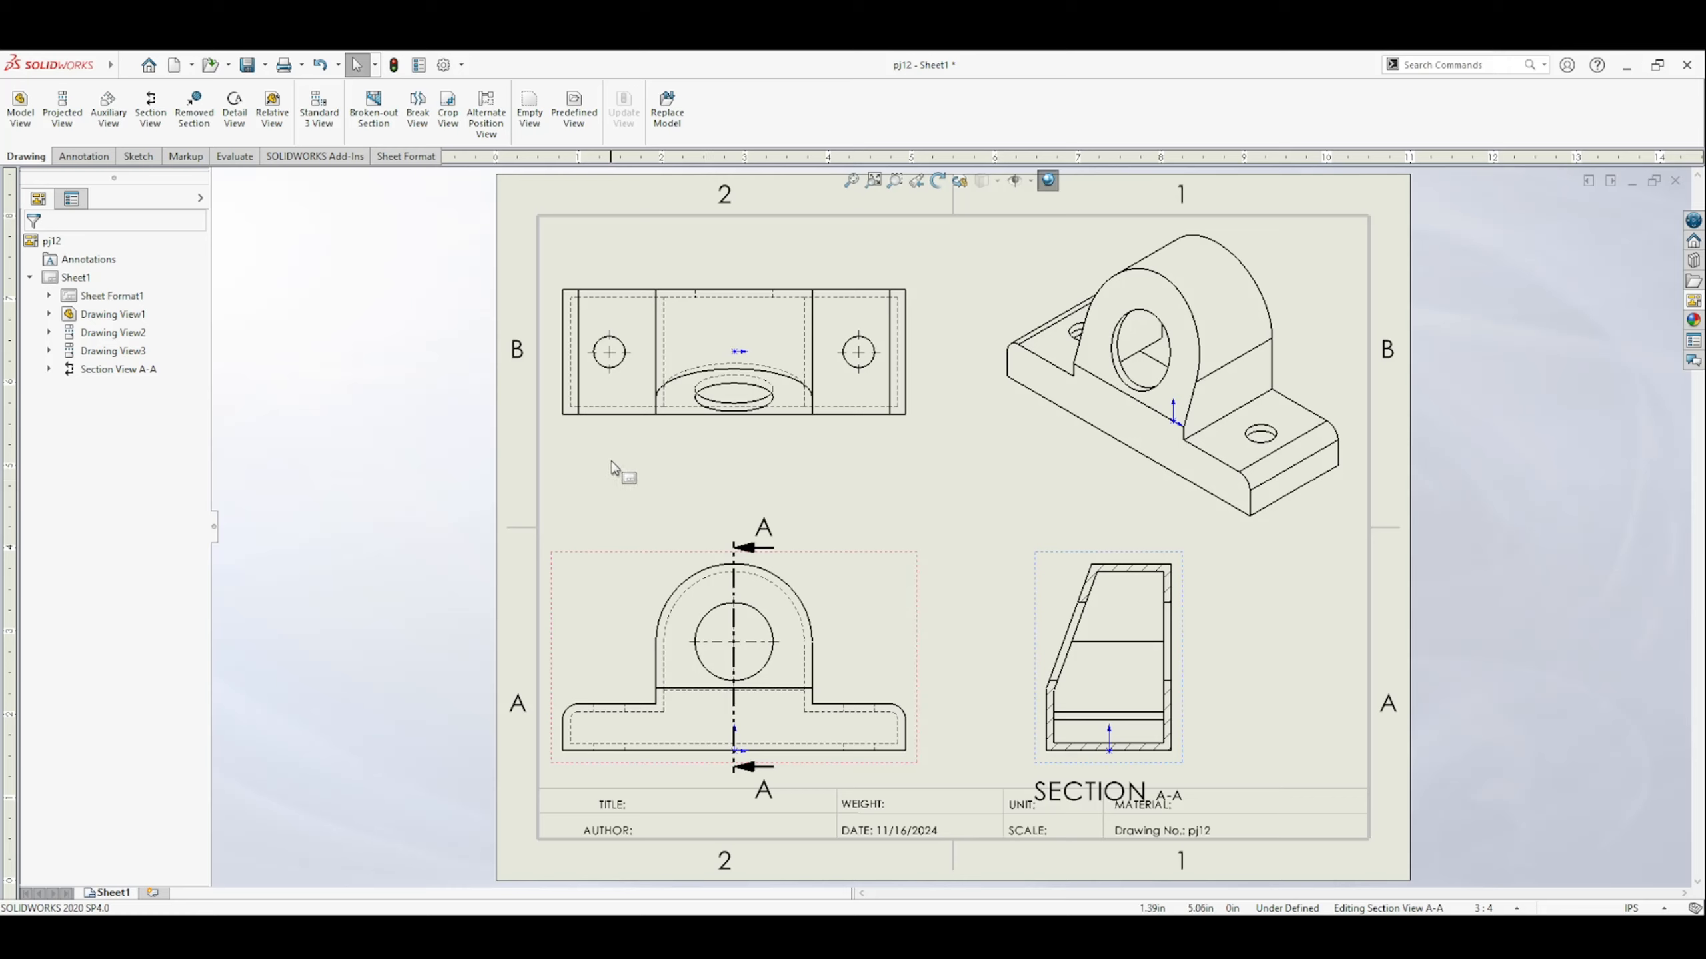
Dimension the overall depth of the base in the top view, placing the value beside its outer edge.
click(83, 156)
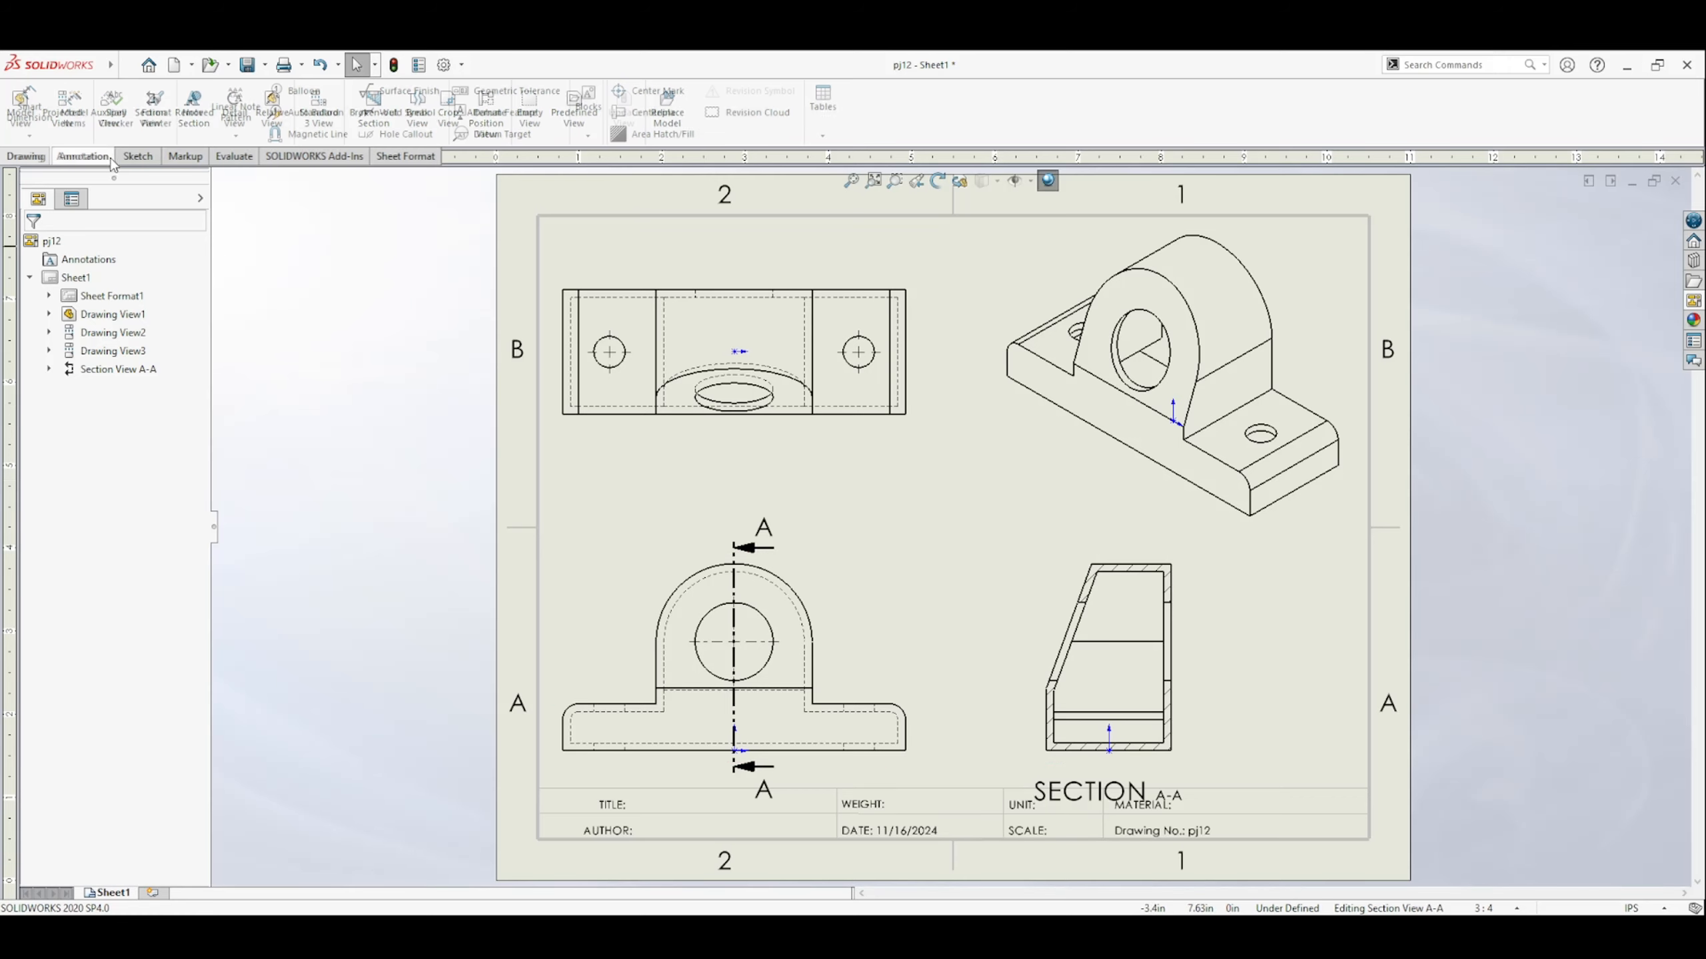
click(29, 104)
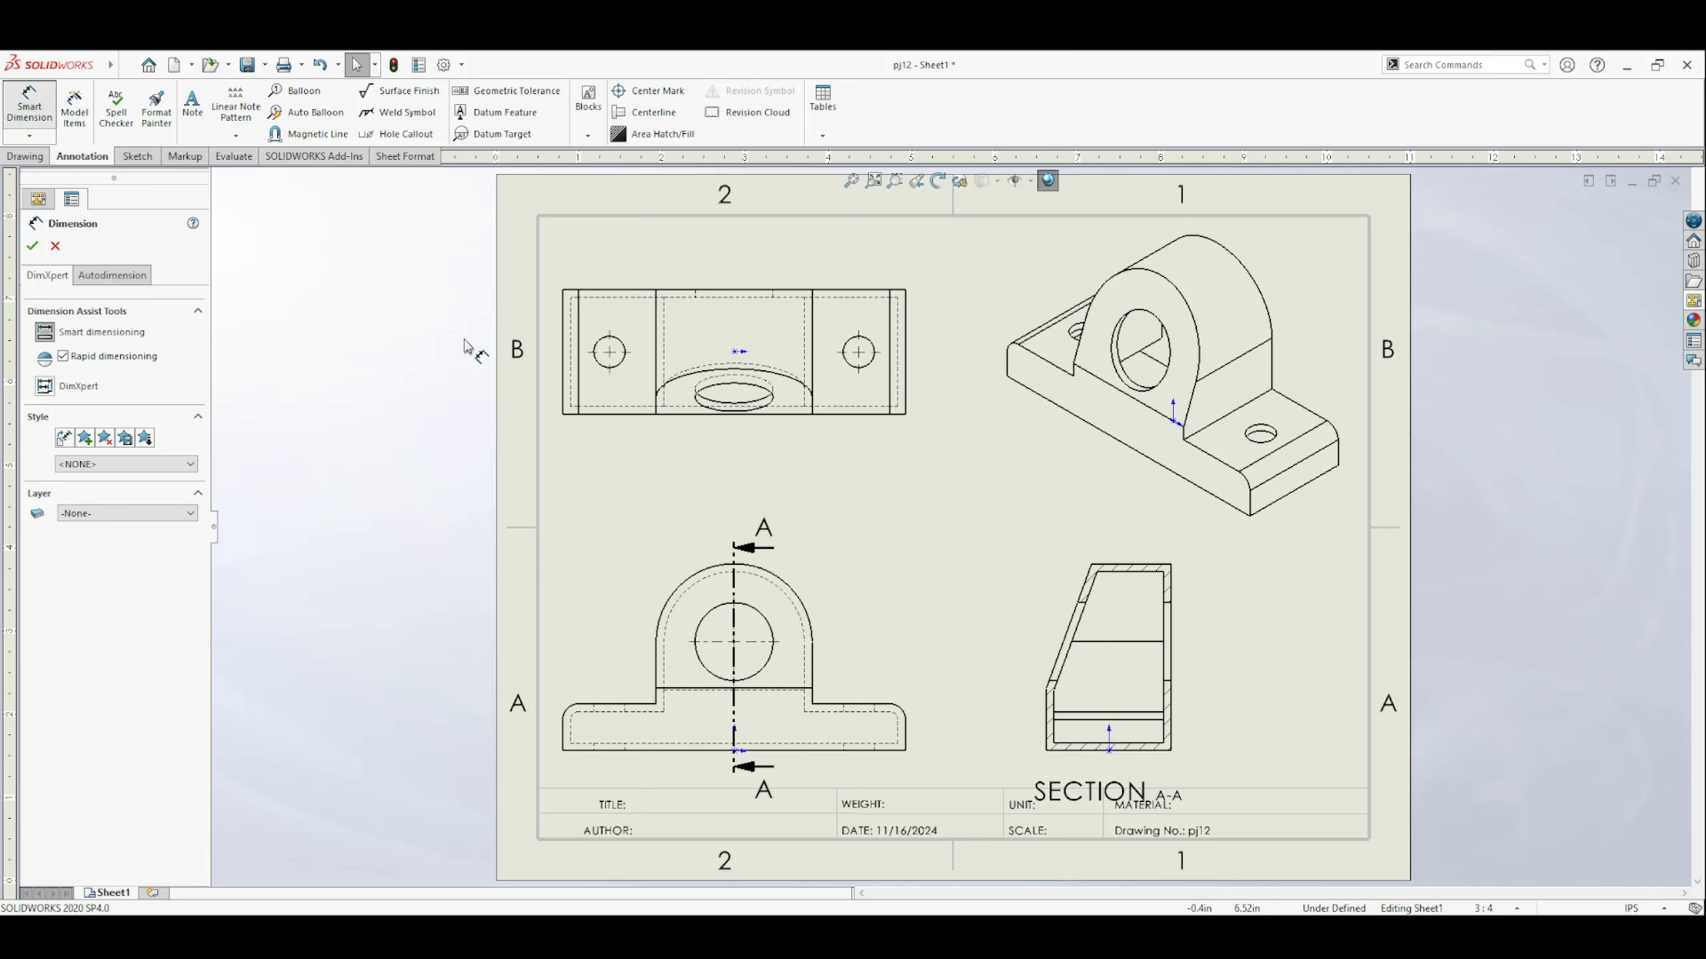
click(564, 353)
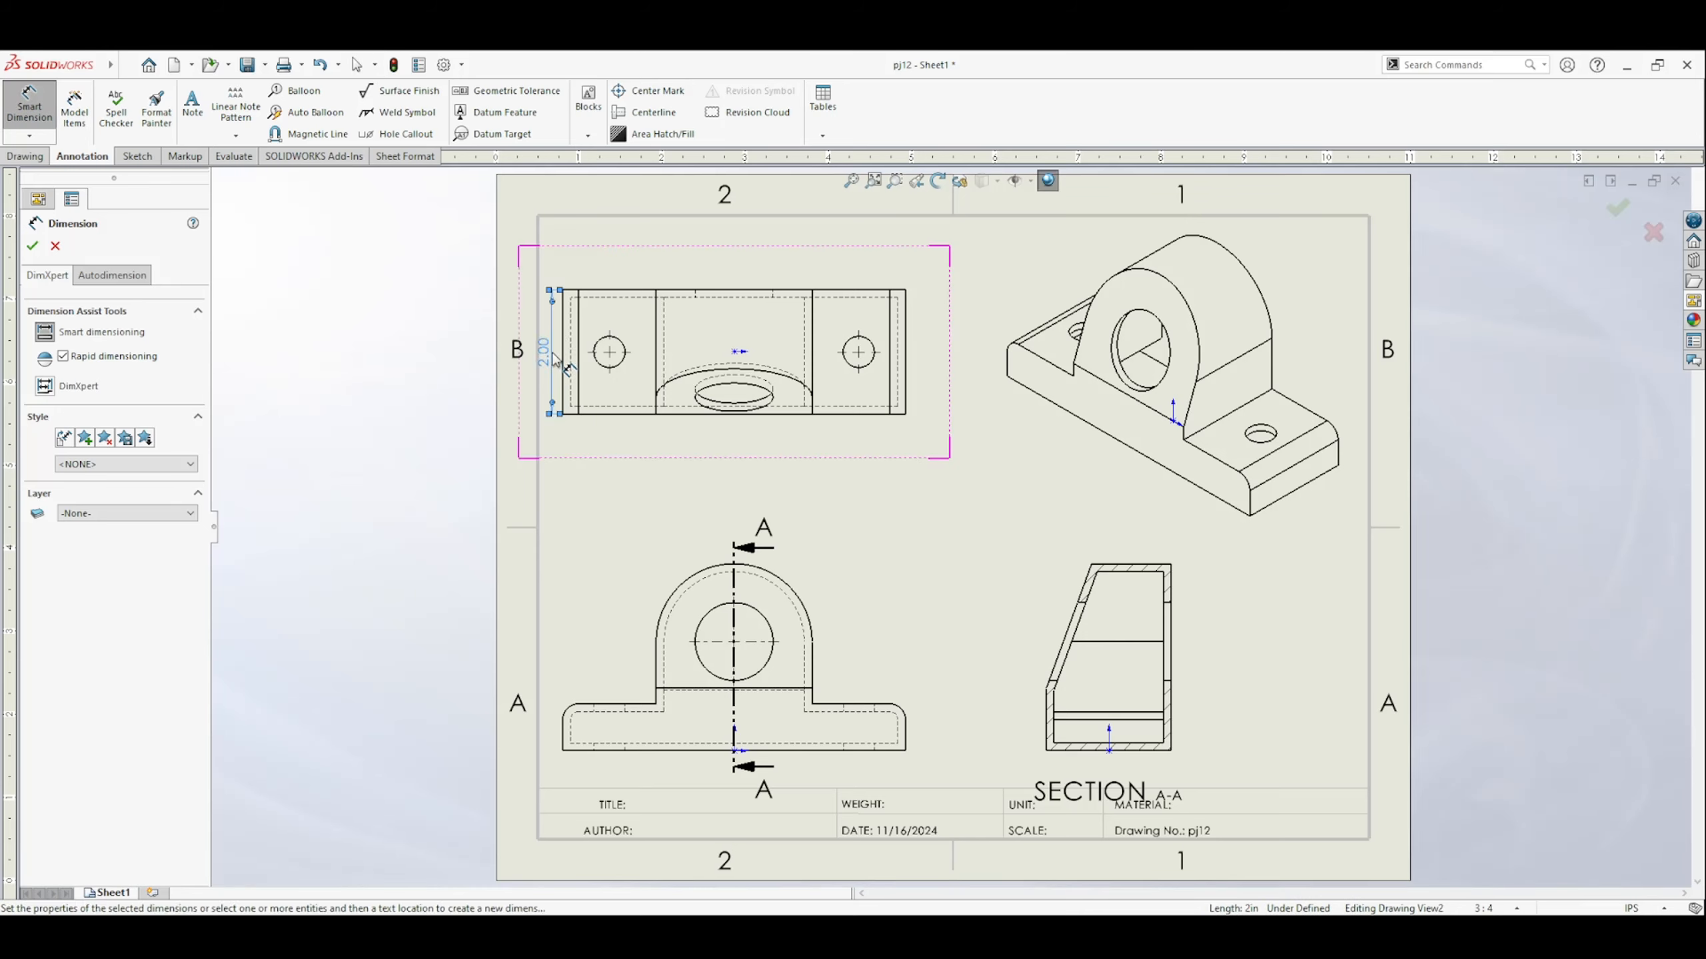
click(555, 360)
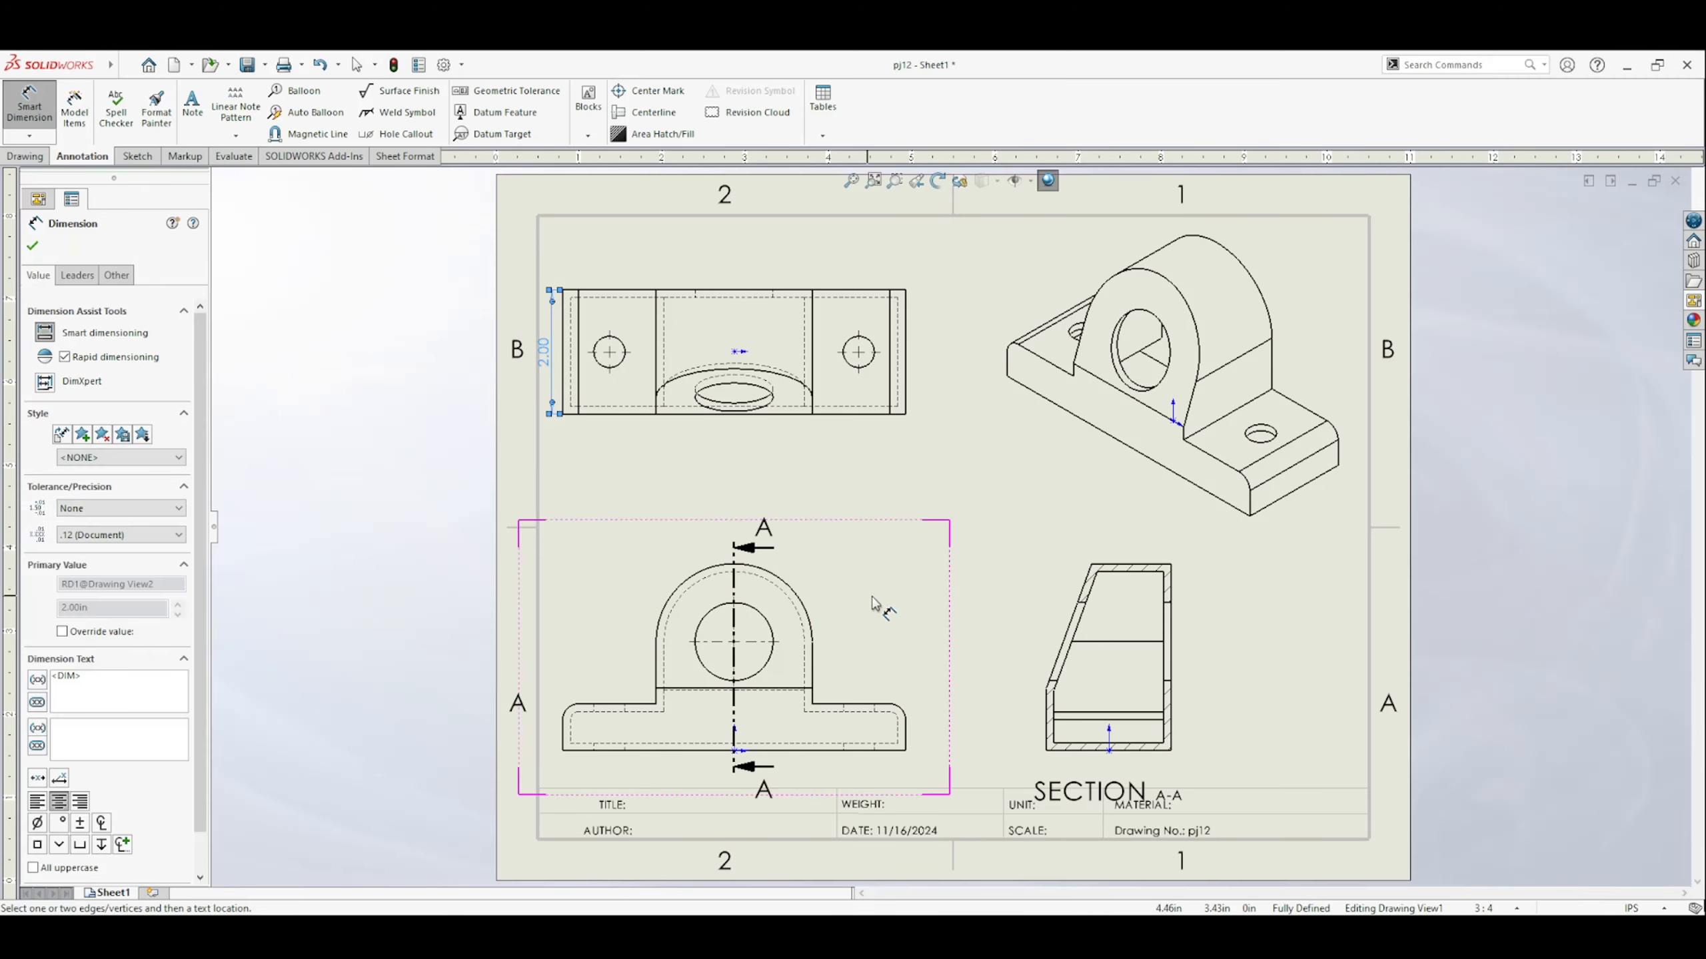
Dimension the outer arc's radius and the bore's diameter in the front view.
click(782, 588)
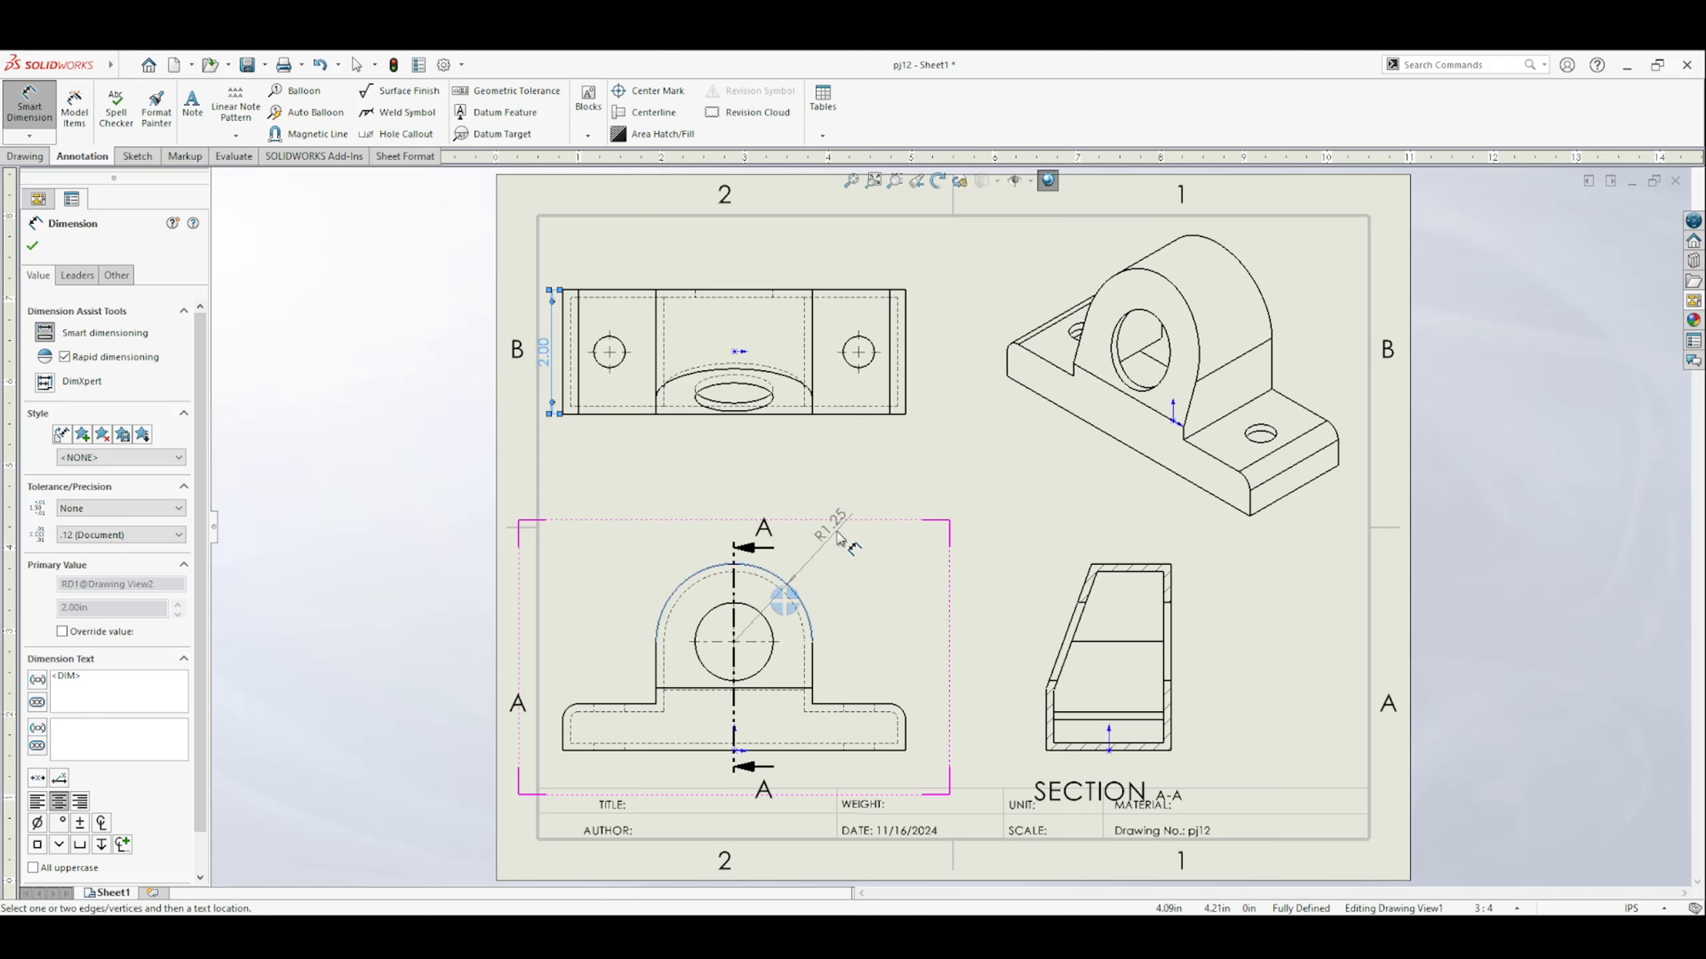
click(772, 629)
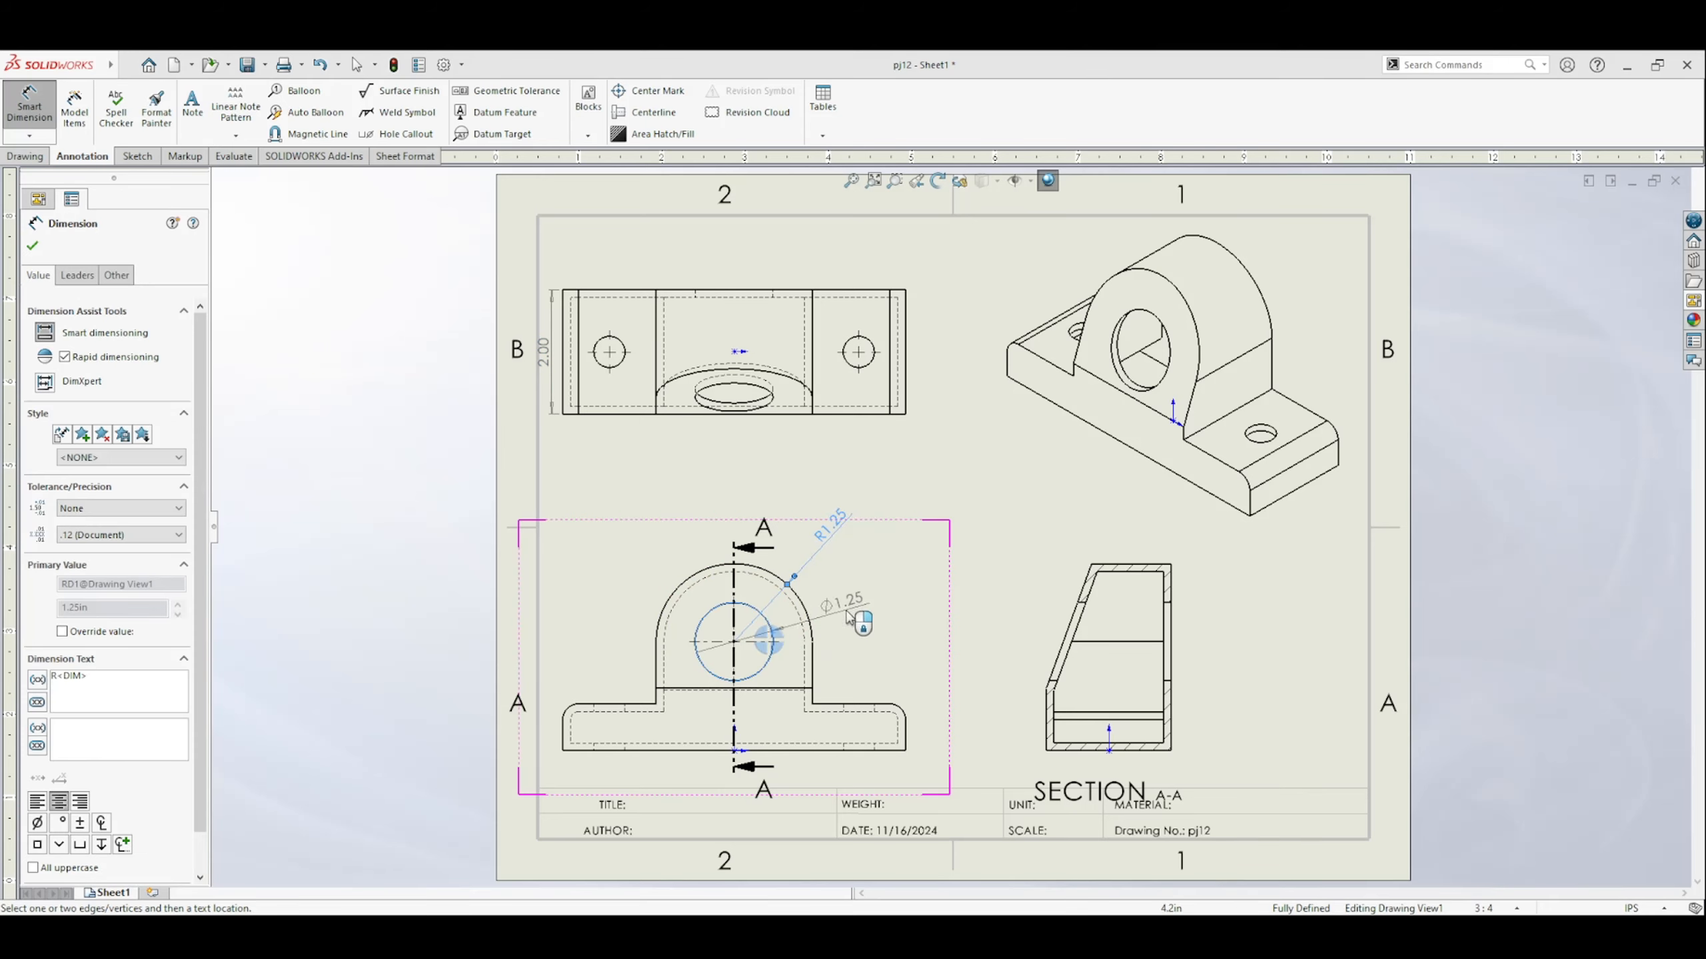
click(876, 590)
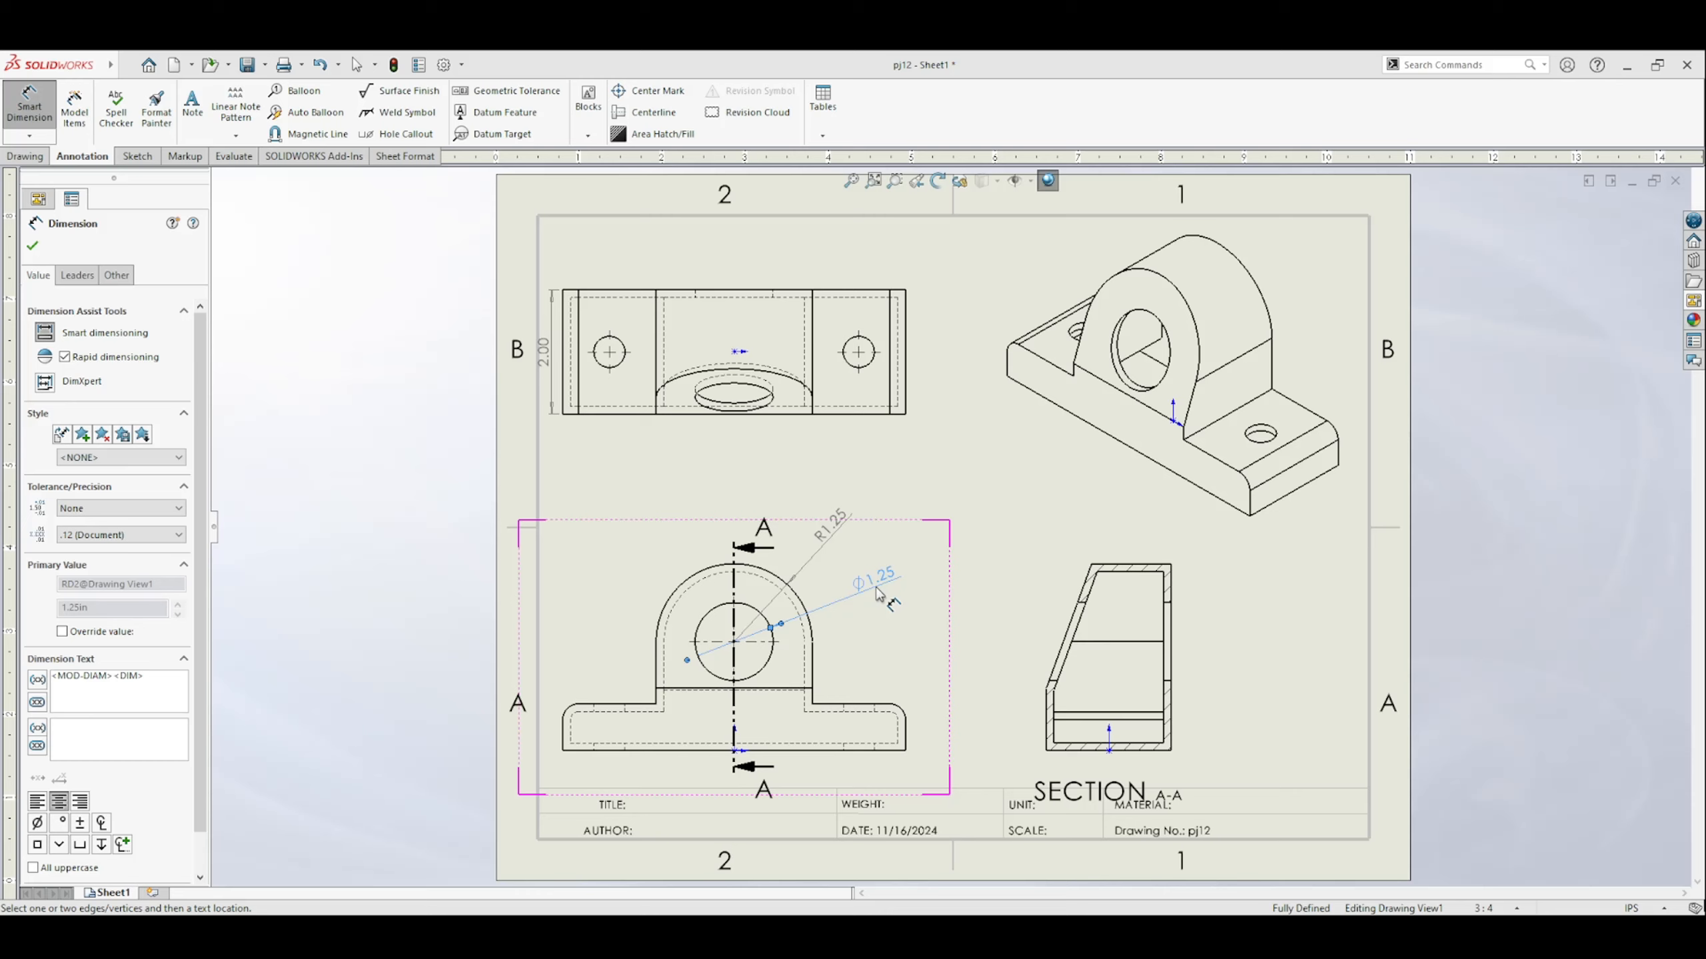
Dimension the base's corner fillet radius and its overall length in the front view.
click(891, 716)
click(945, 670)
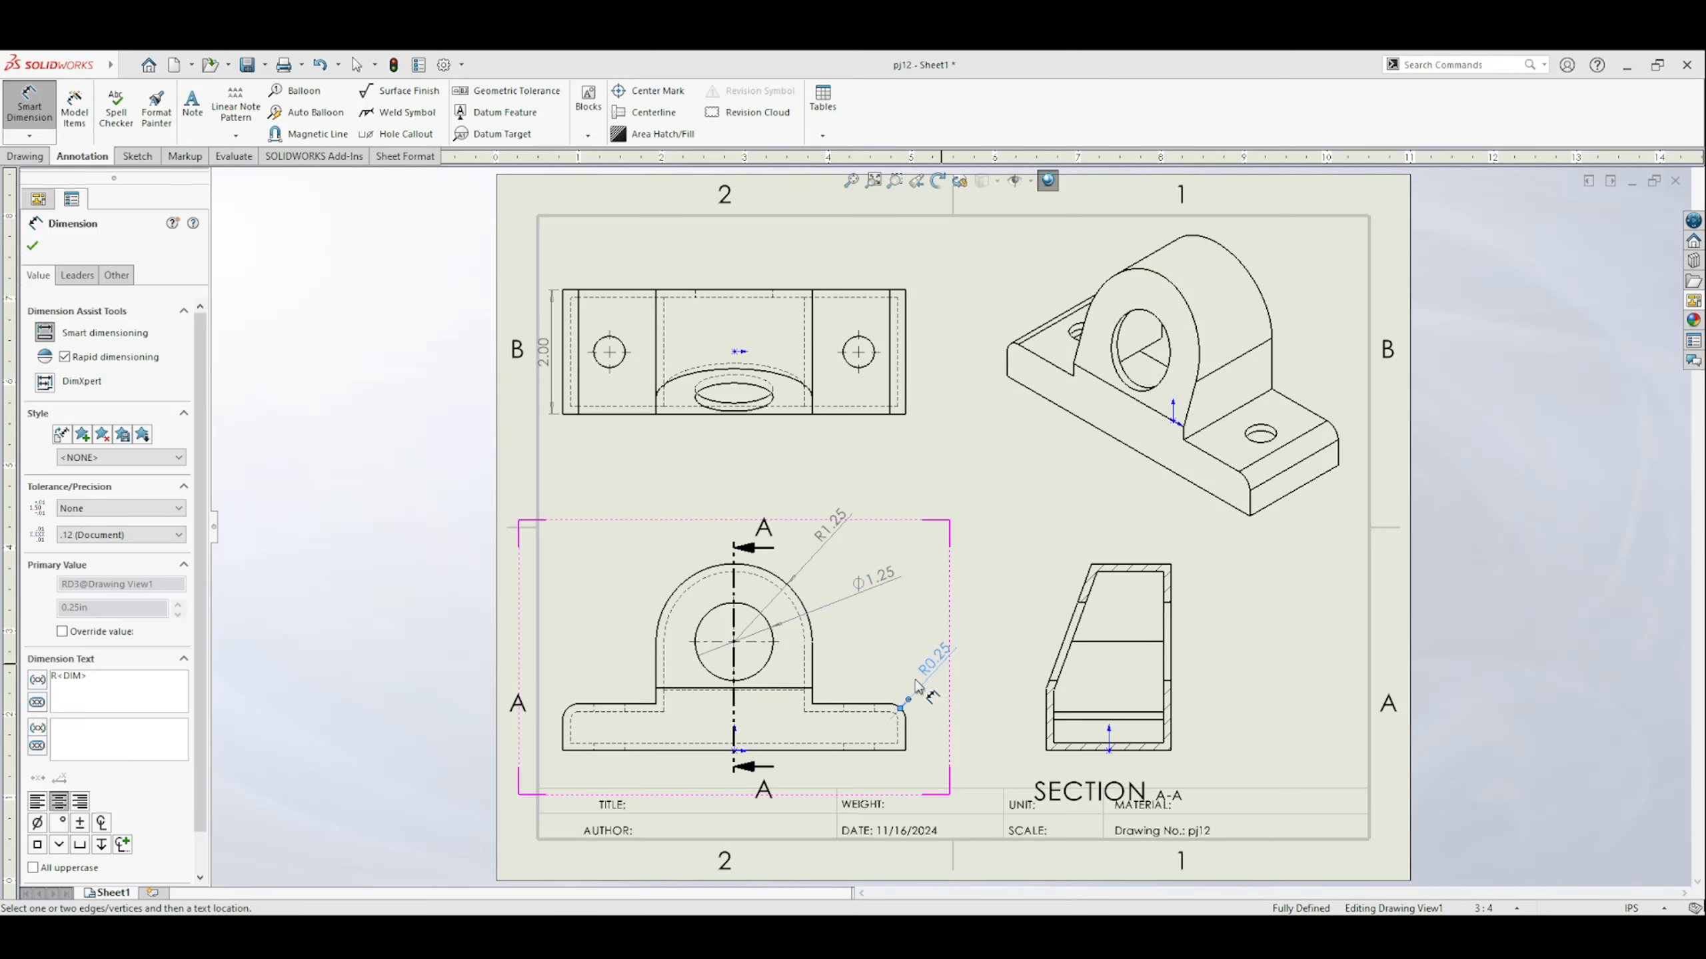
click(787, 744)
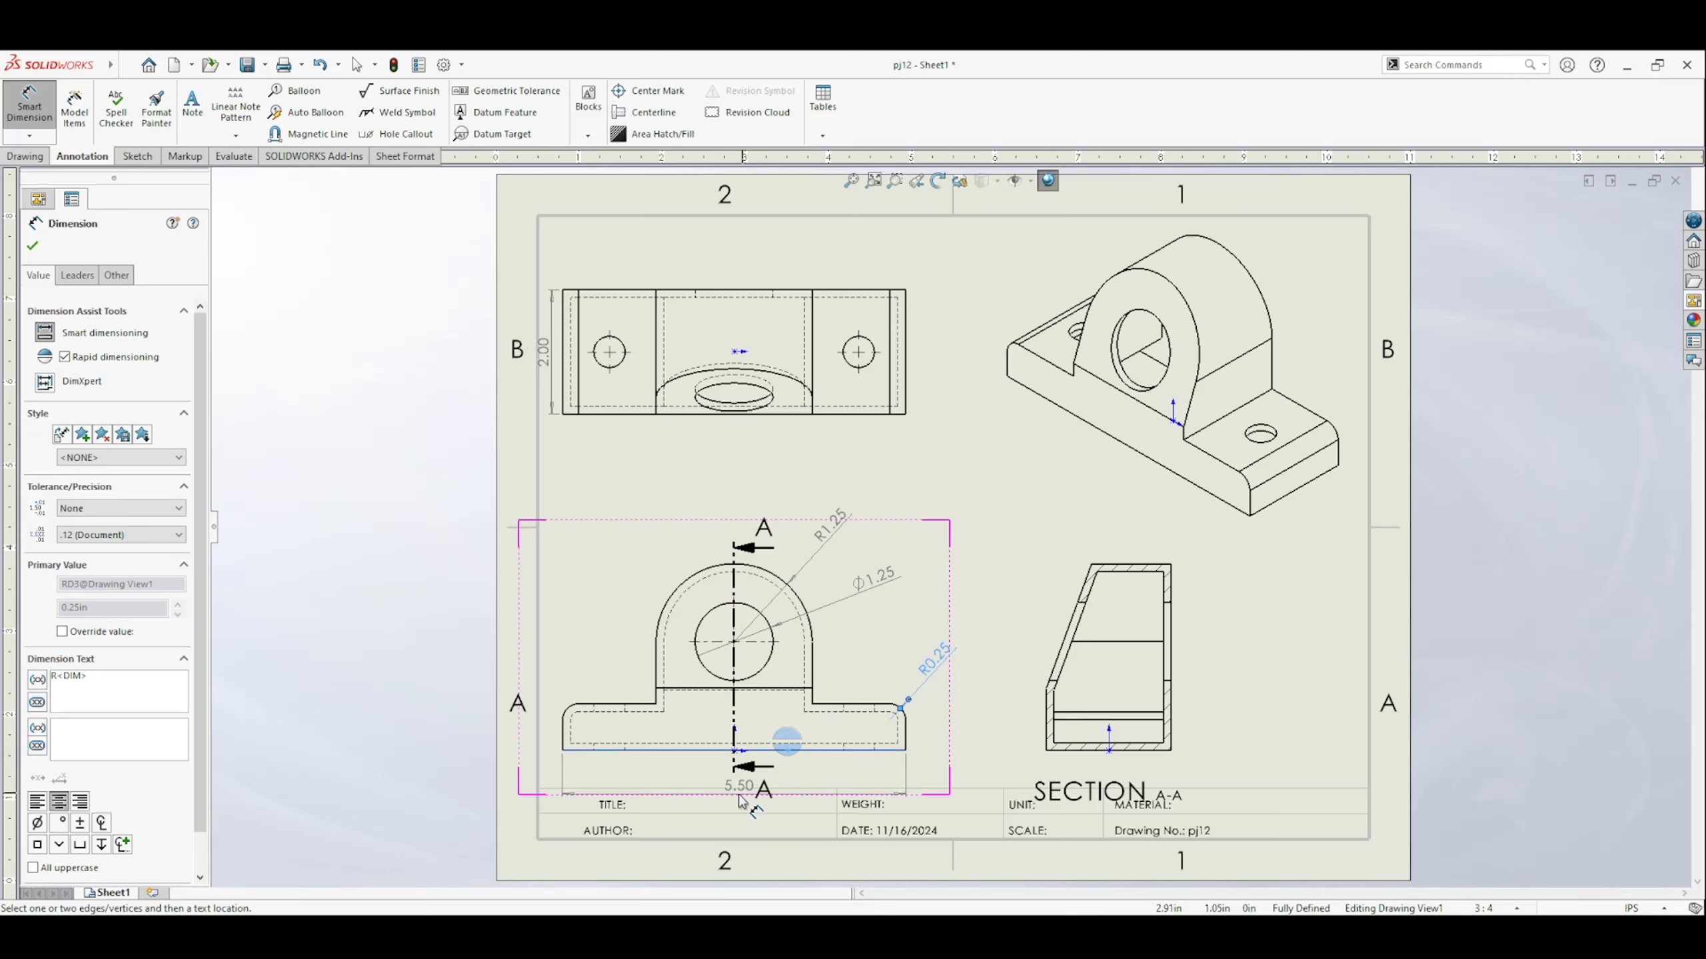
click(741, 800)
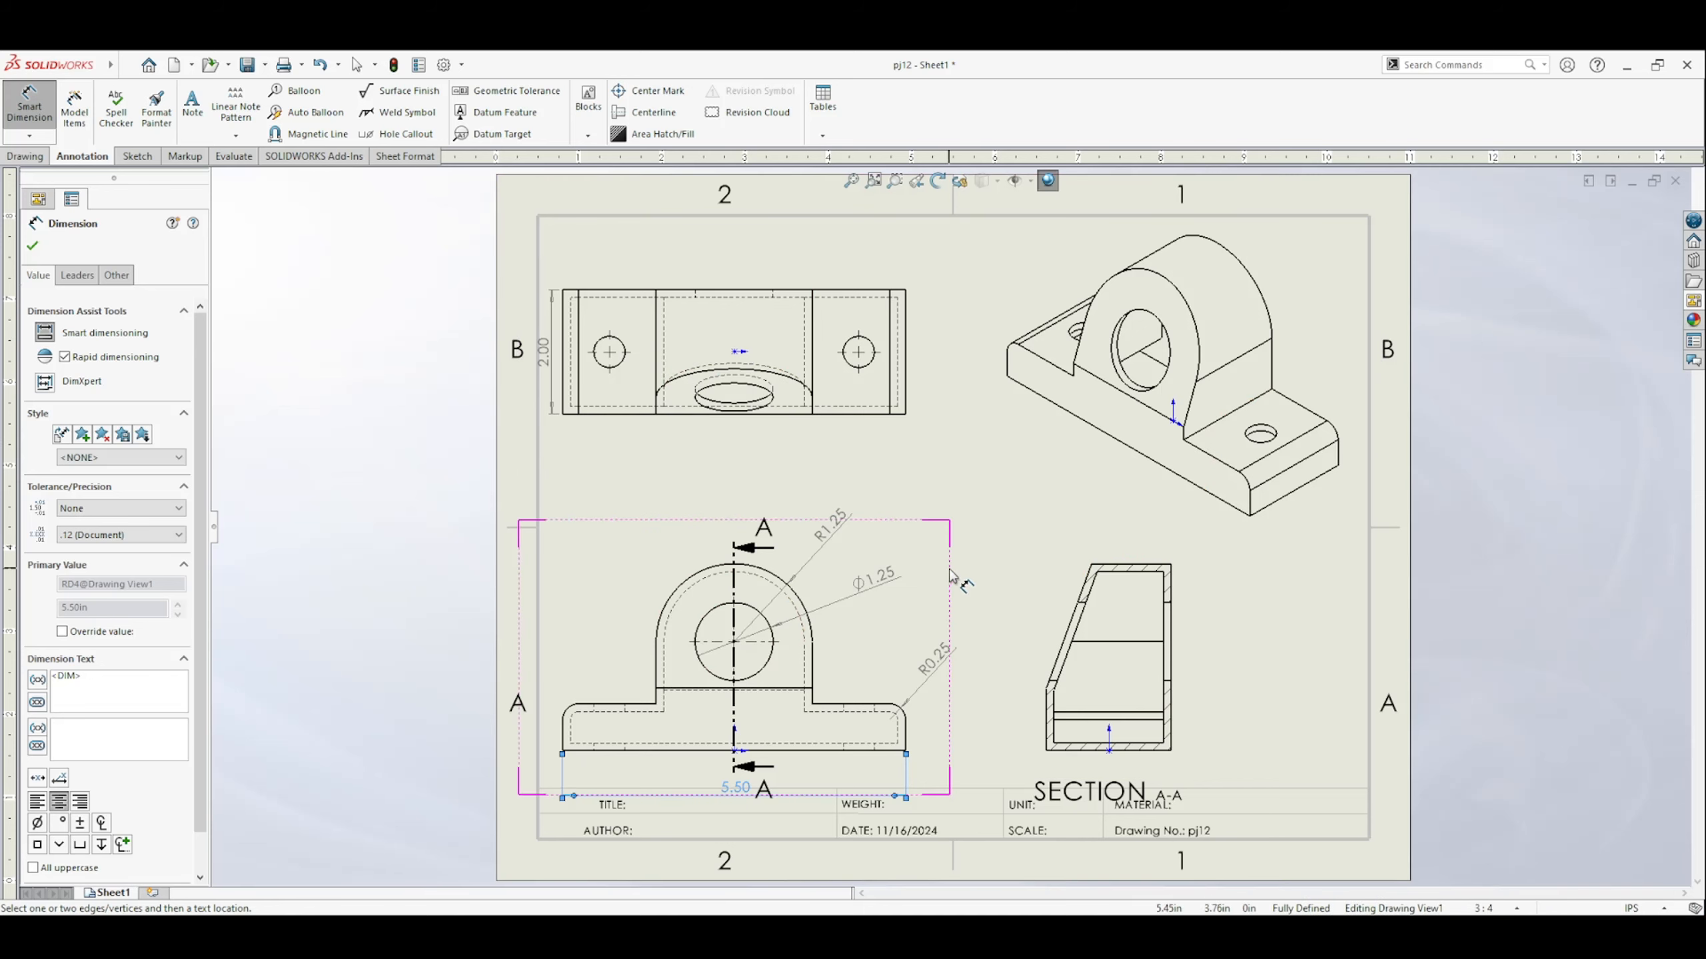
Dimension the height of the vertical front face and the slanted face's angle from it in section view A-A.
click(1045, 714)
click(1006, 717)
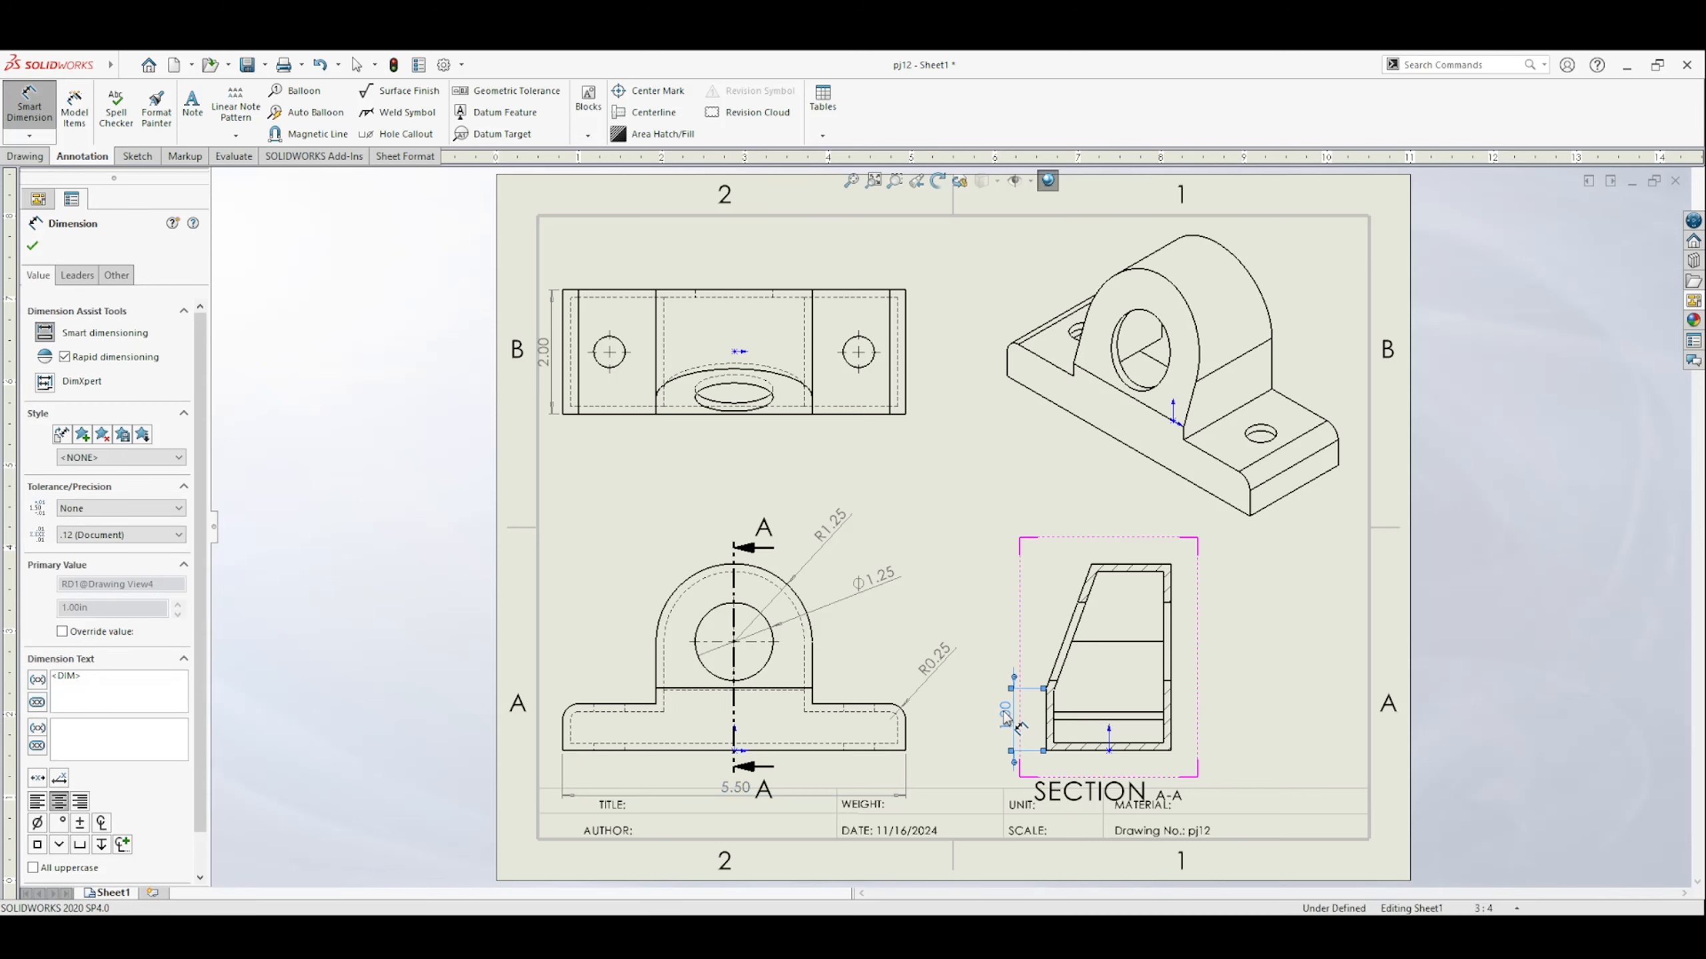
click(1087, 588)
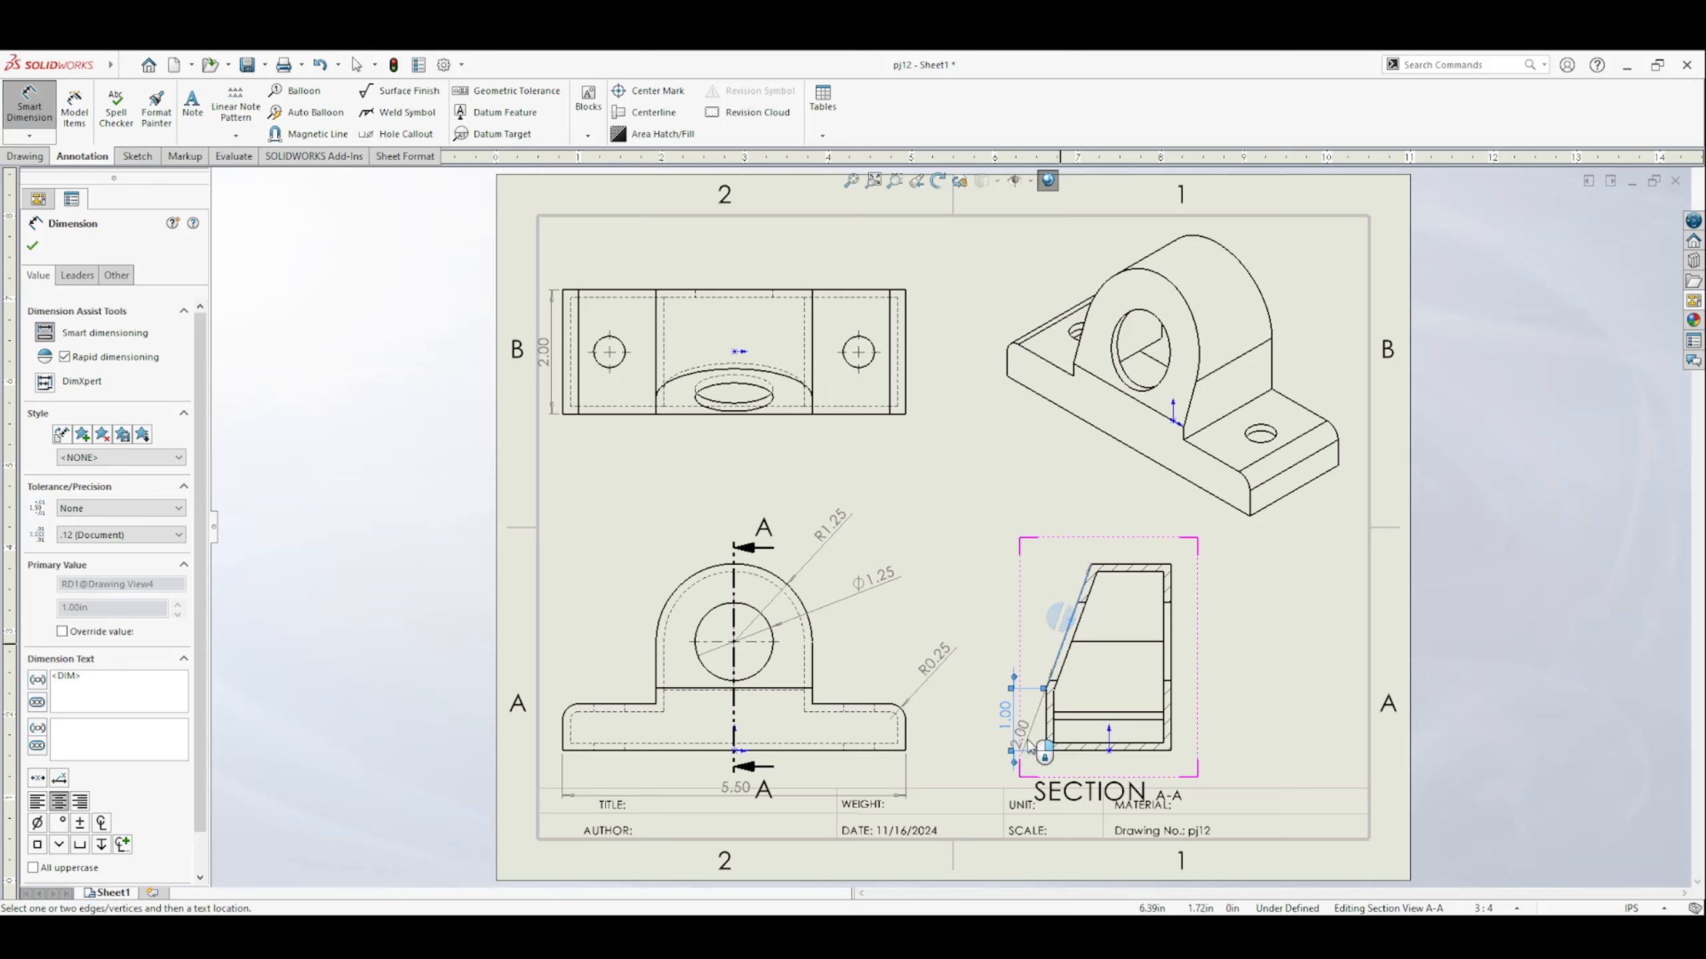
click(1047, 726)
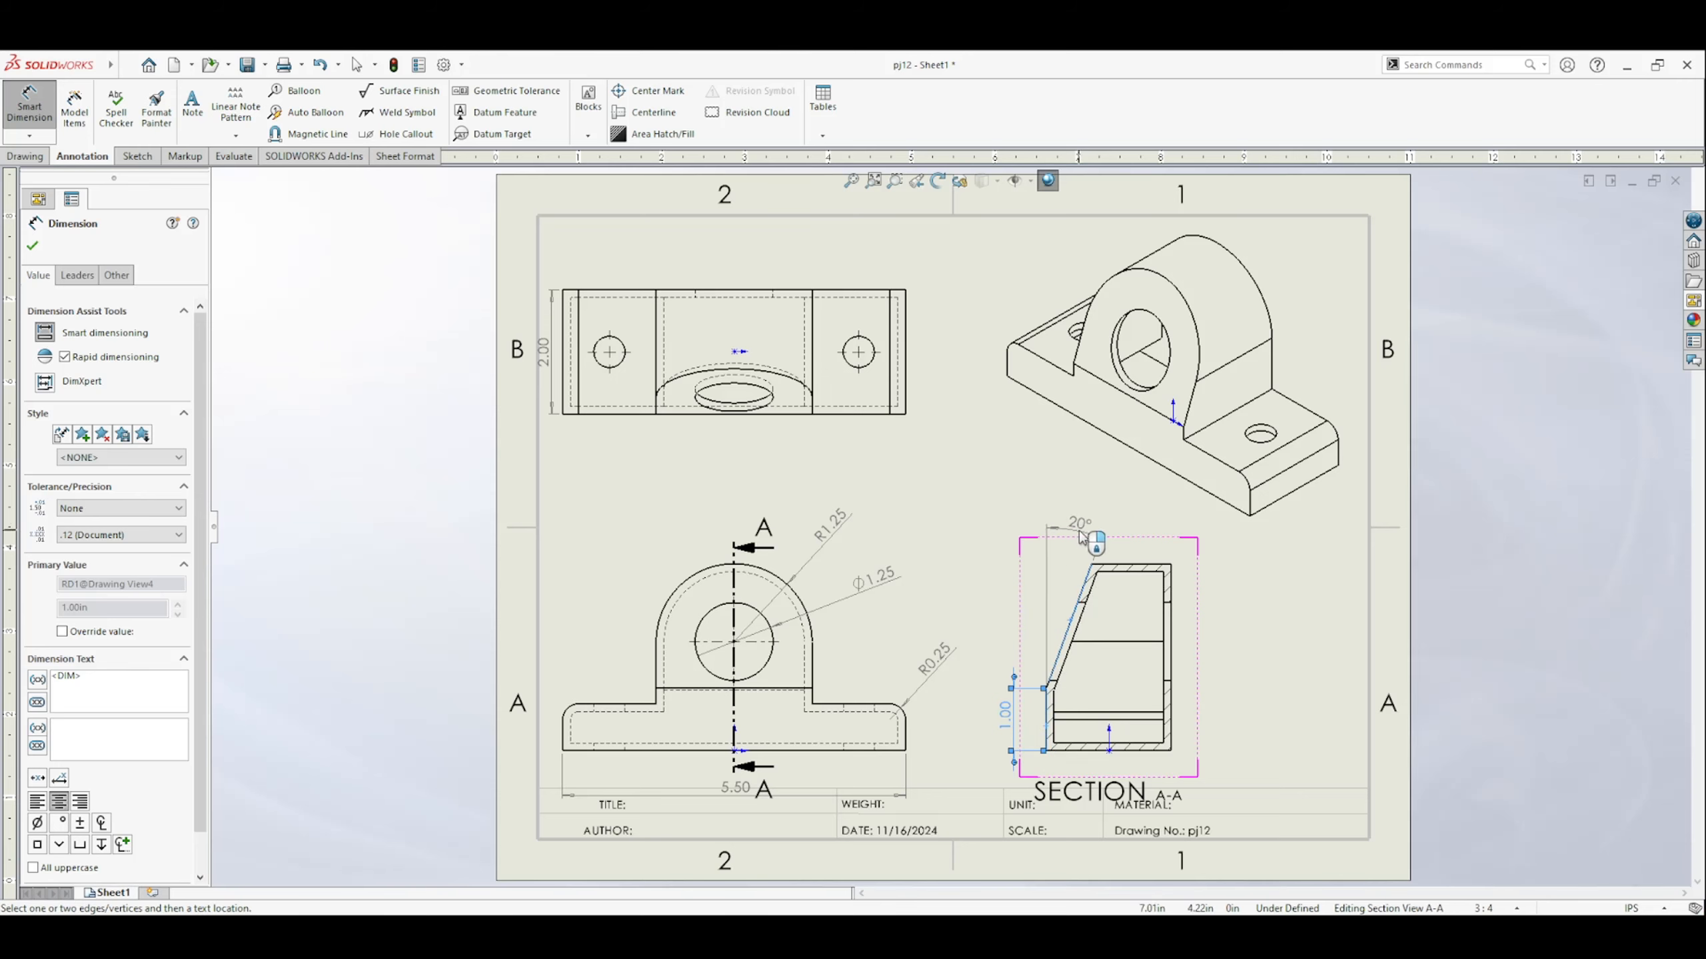
click(1080, 535)
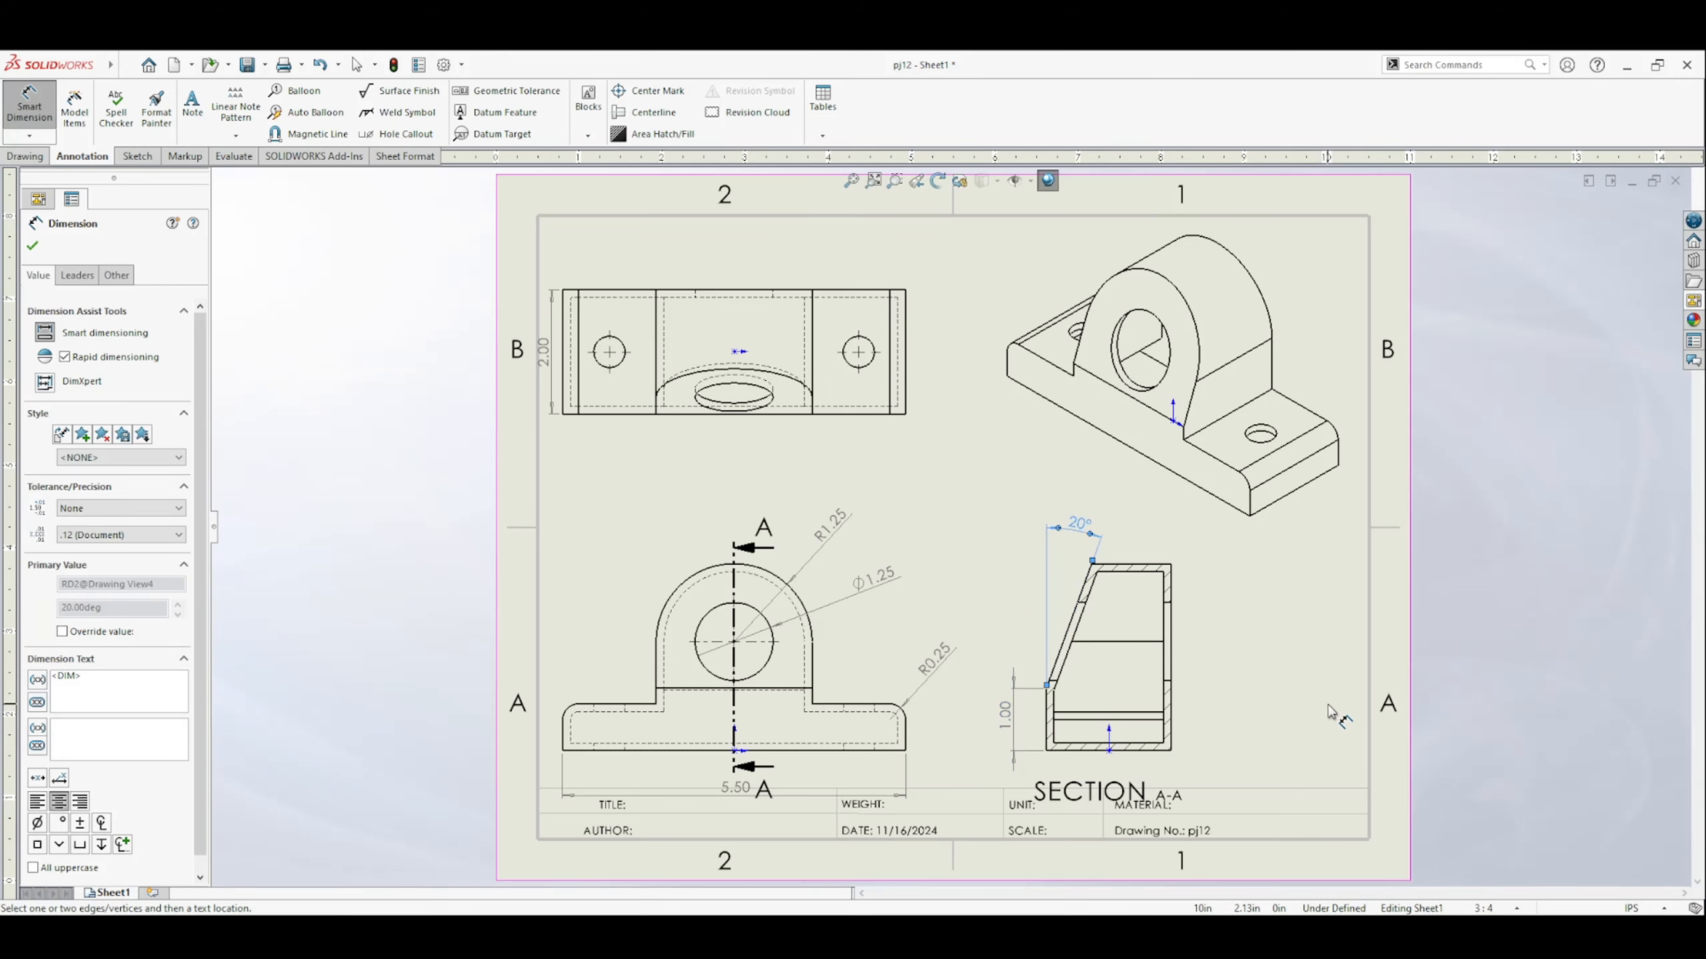
Dimension the bore centreline's height above the base bottom in section view A-A.
click(1130, 642)
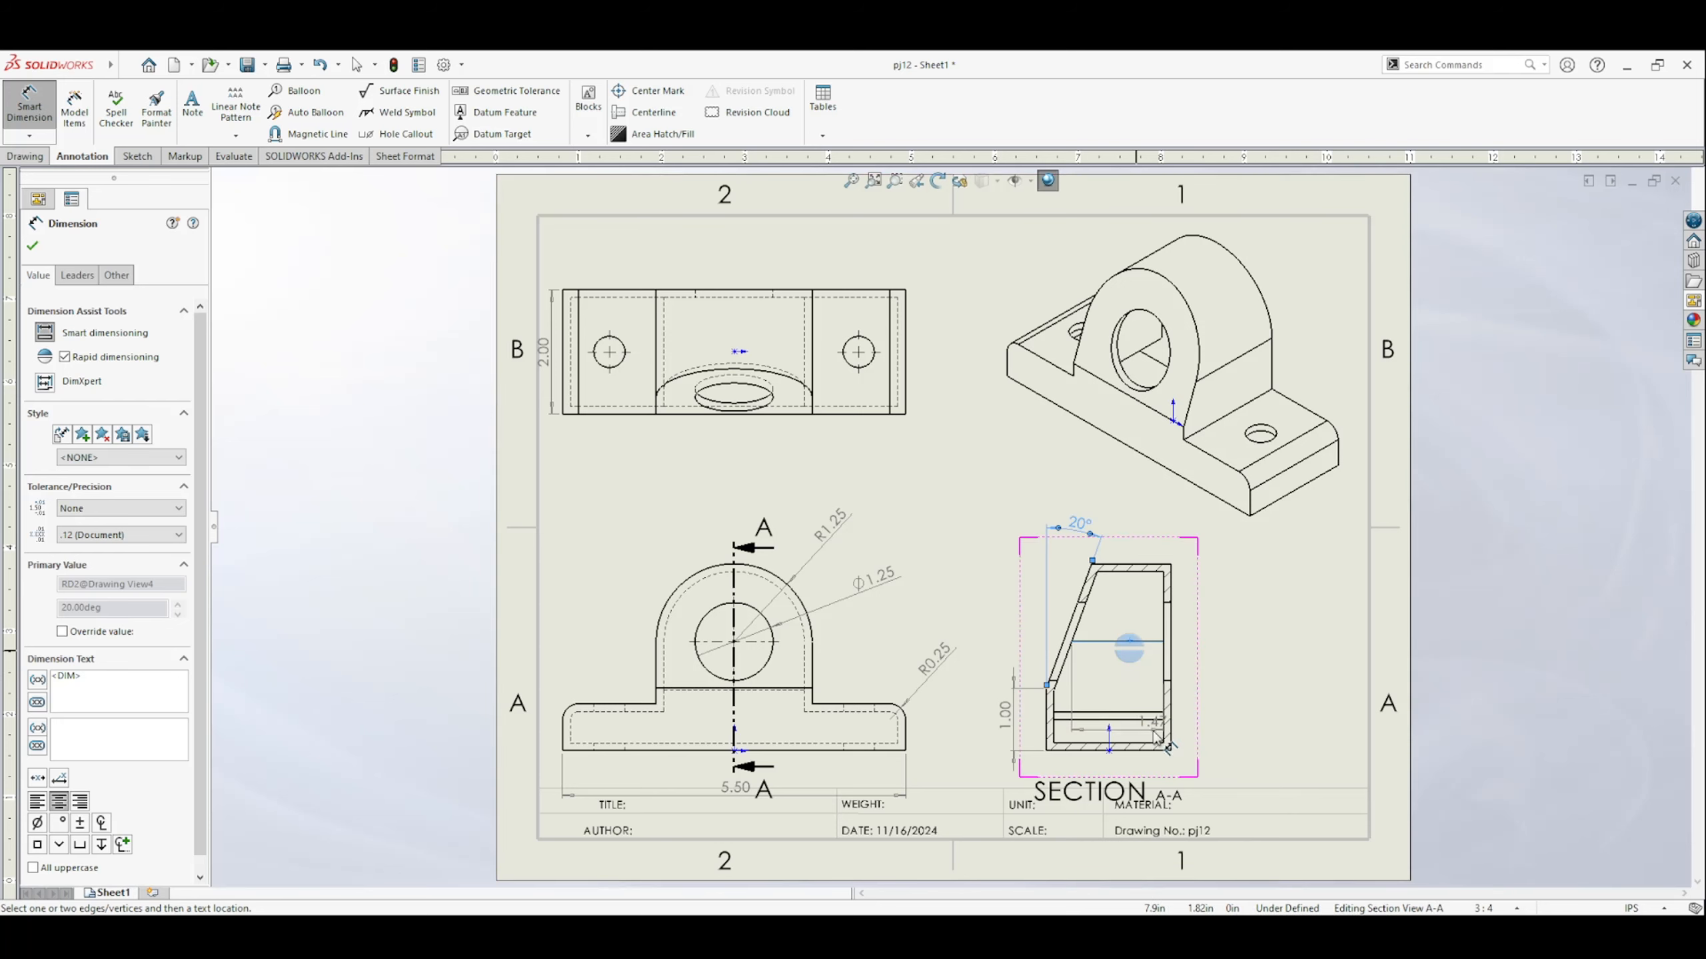
click(1115, 749)
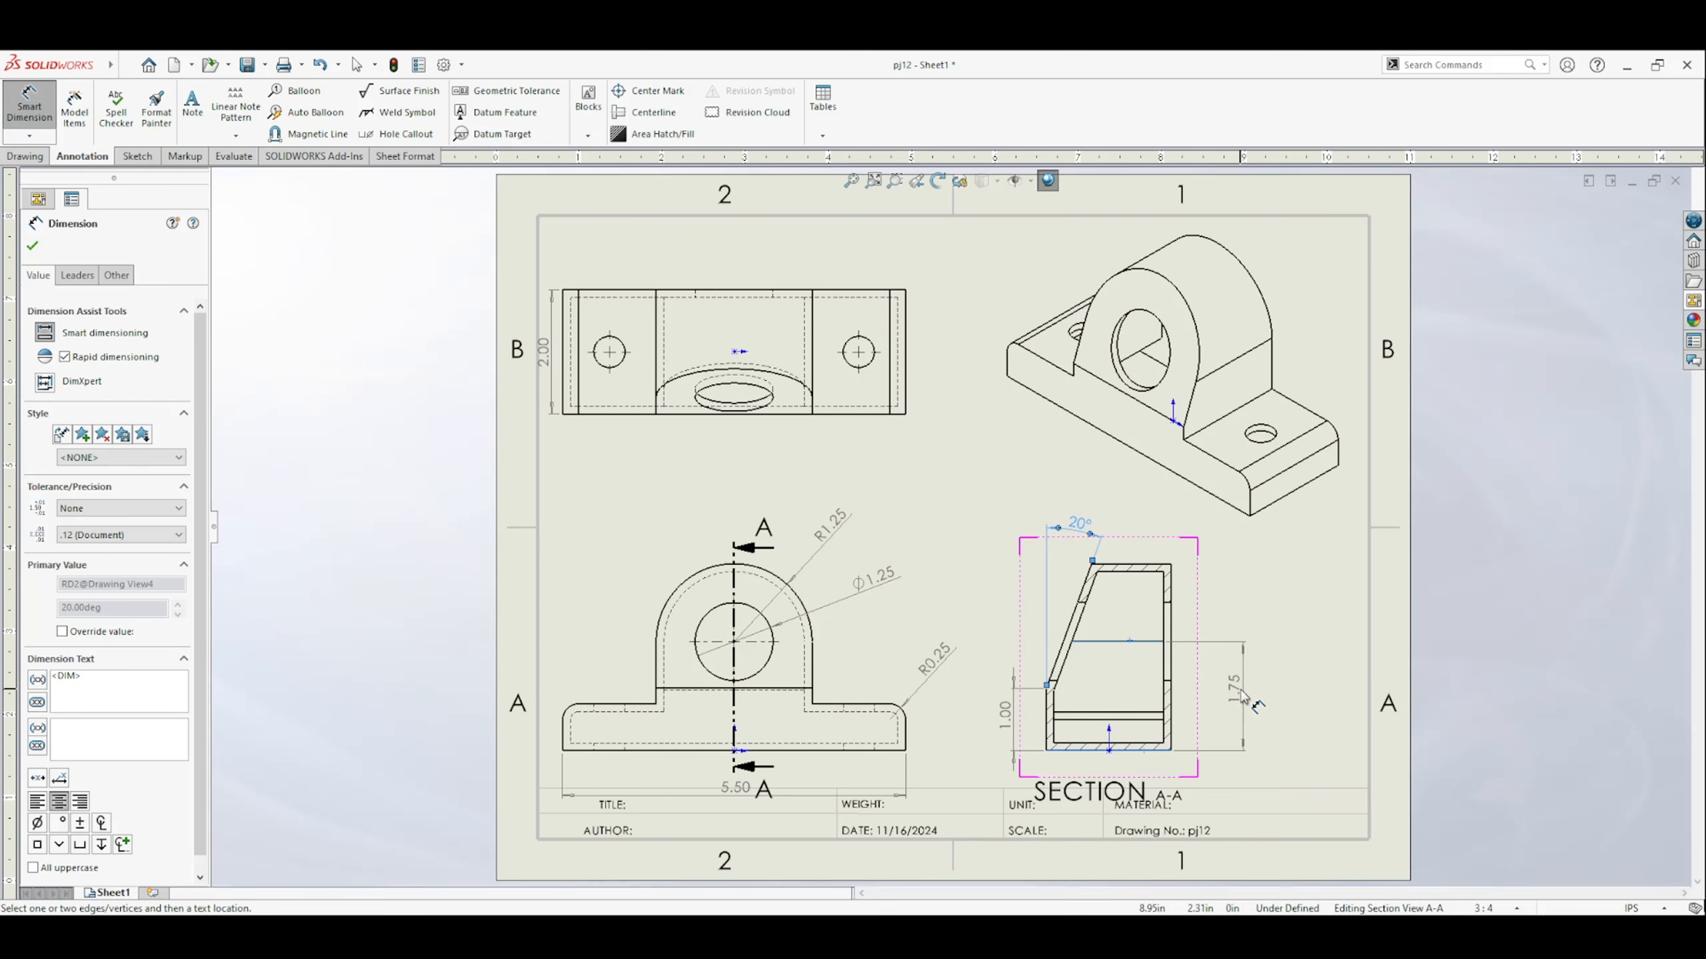
click(1244, 699)
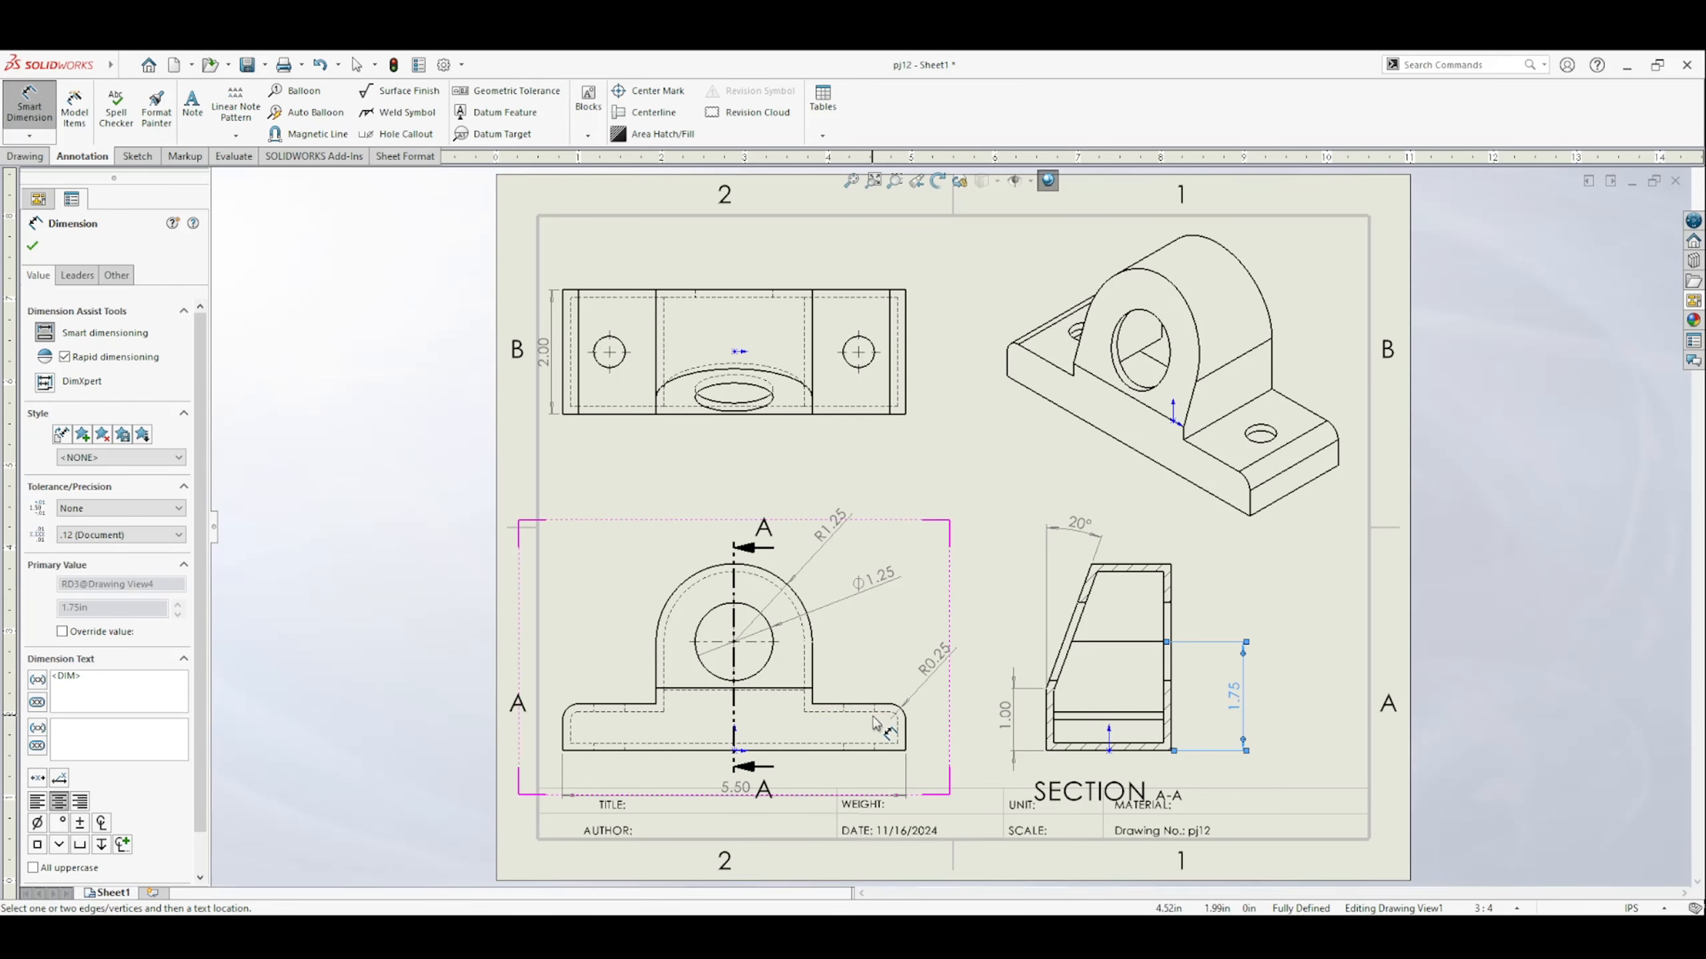
Dimension the base flange's thickness at the end of the front view.
click(850, 703)
click(865, 751)
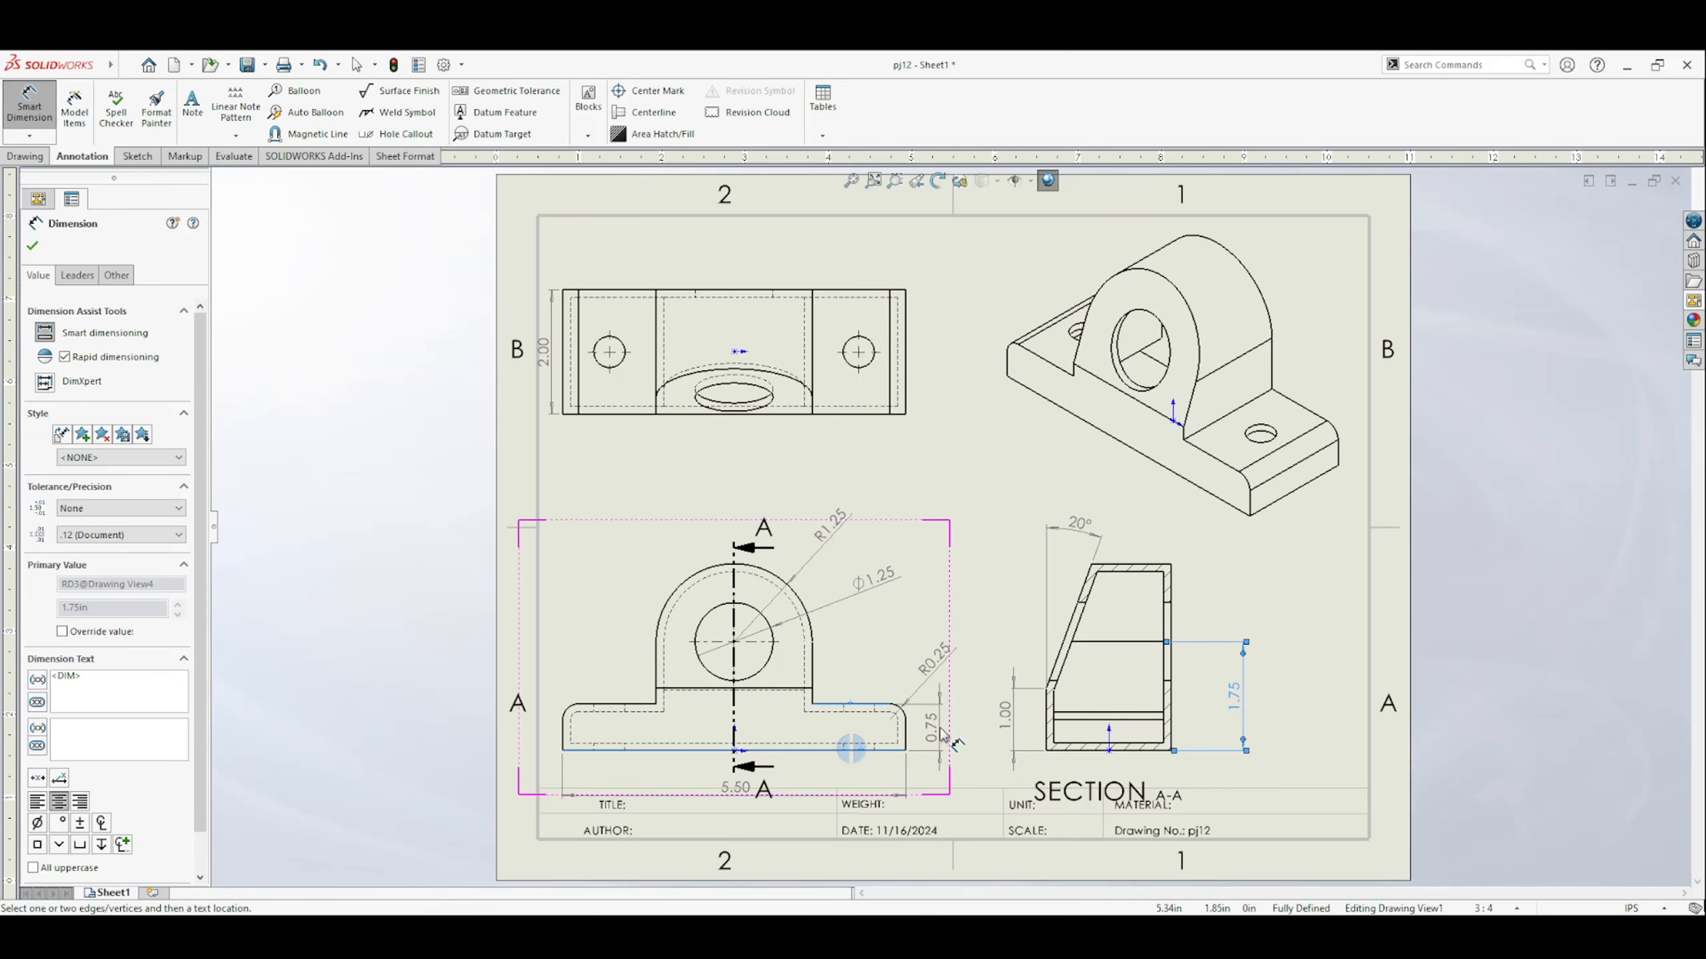
click(942, 732)
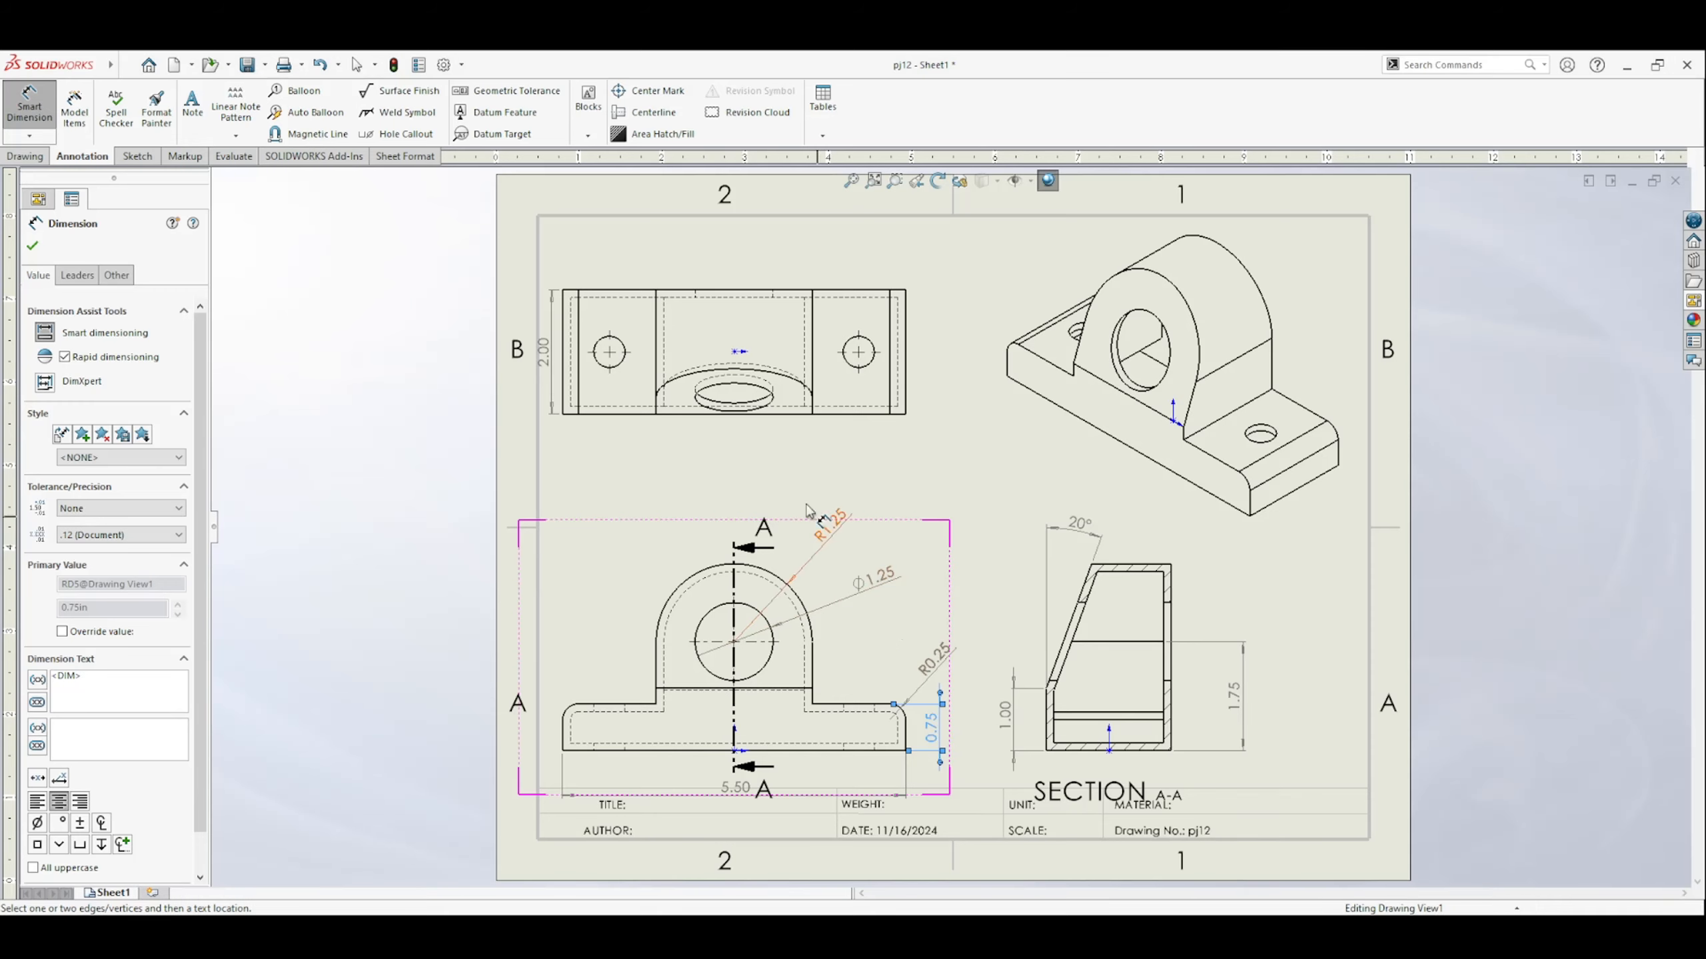
Dimension the centre-to-centre distance between the two mounting holes, placing it below the top view.
click(628, 342)
click(862, 354)
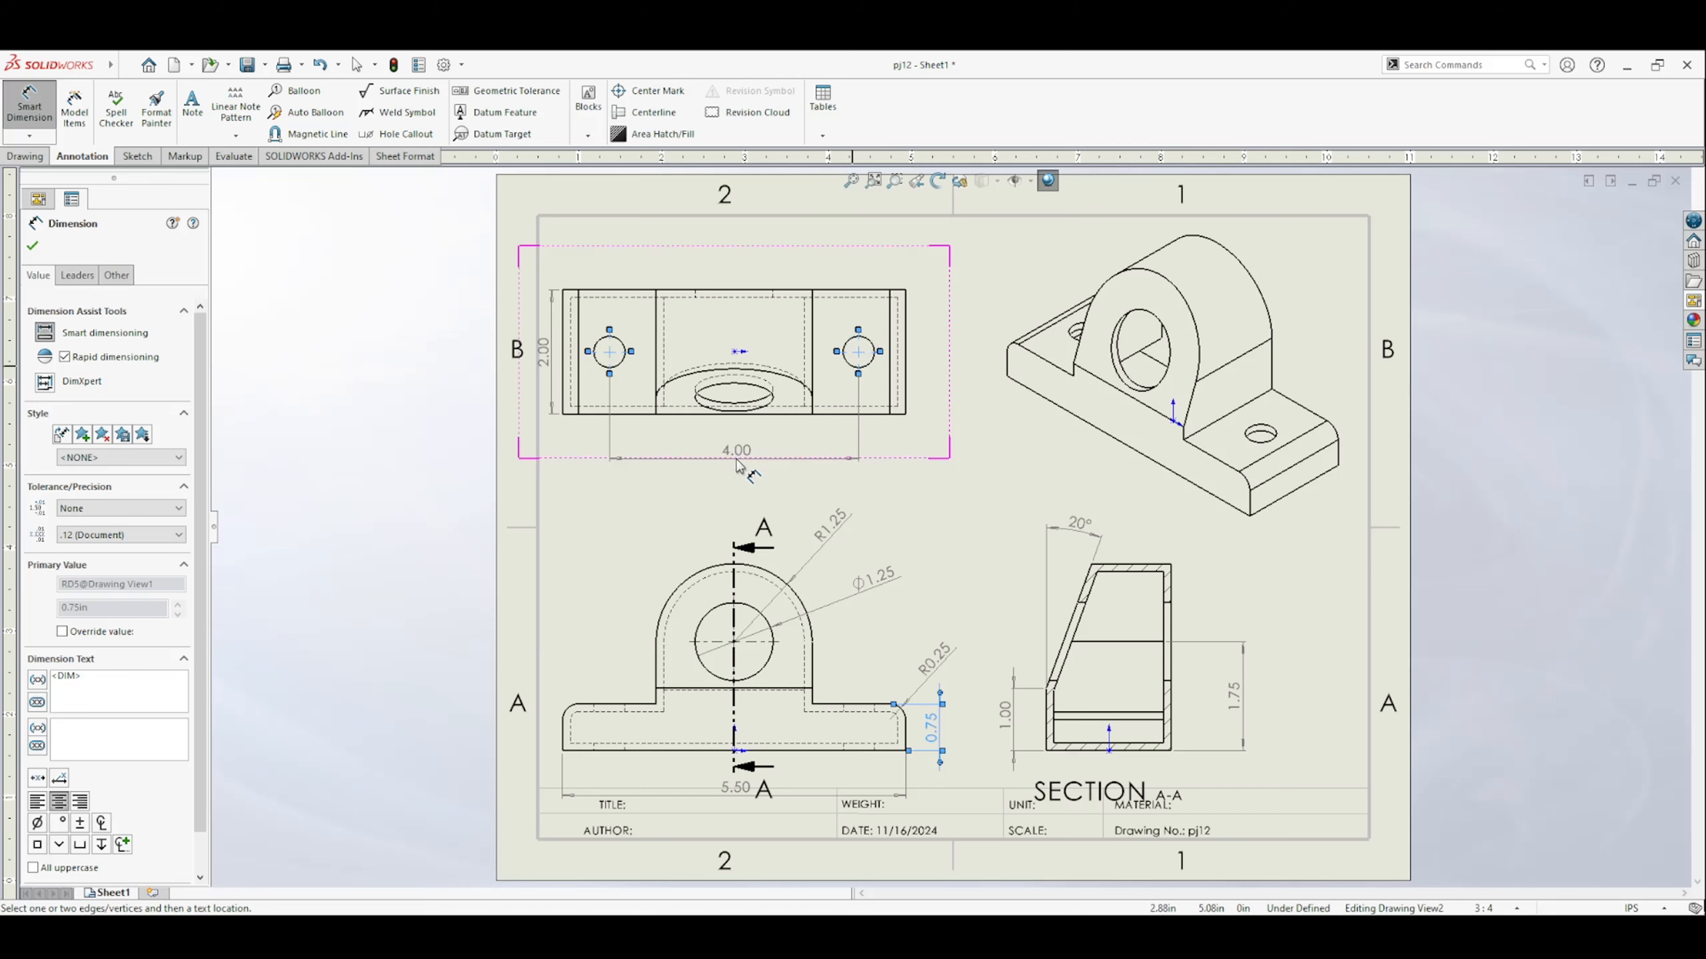
click(737, 463)
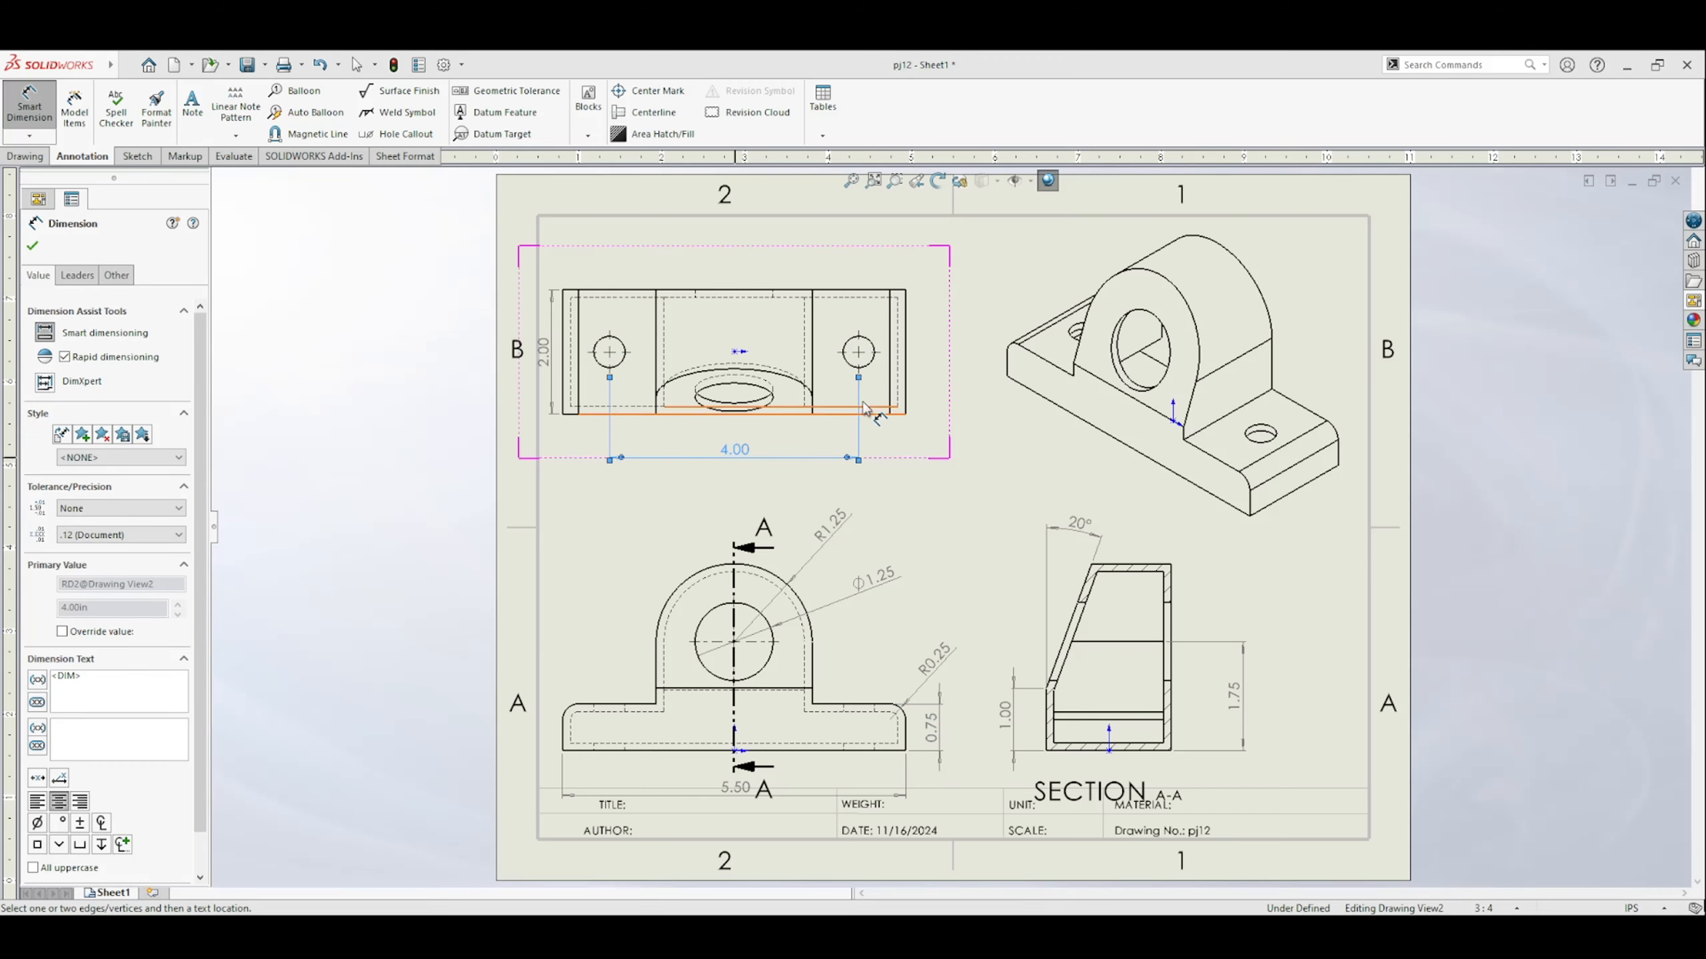
Dimension a mounting hole's diameter in the top view and prefix the dimension text with "2 X".
click(871, 340)
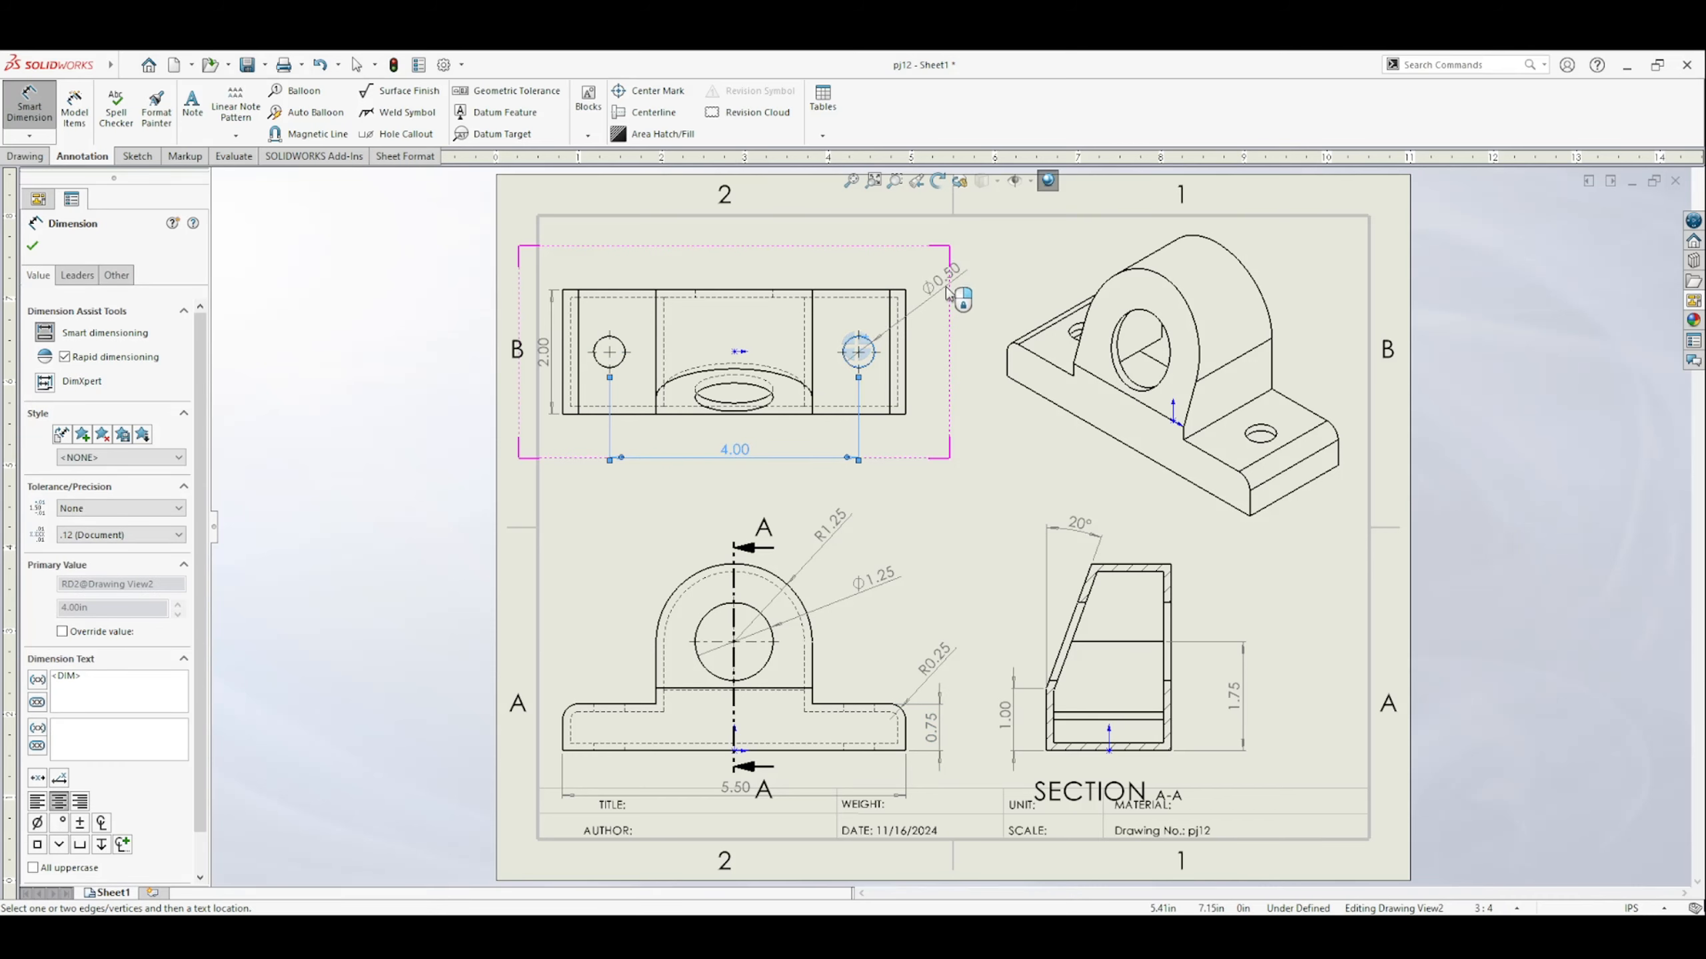
click(978, 277)
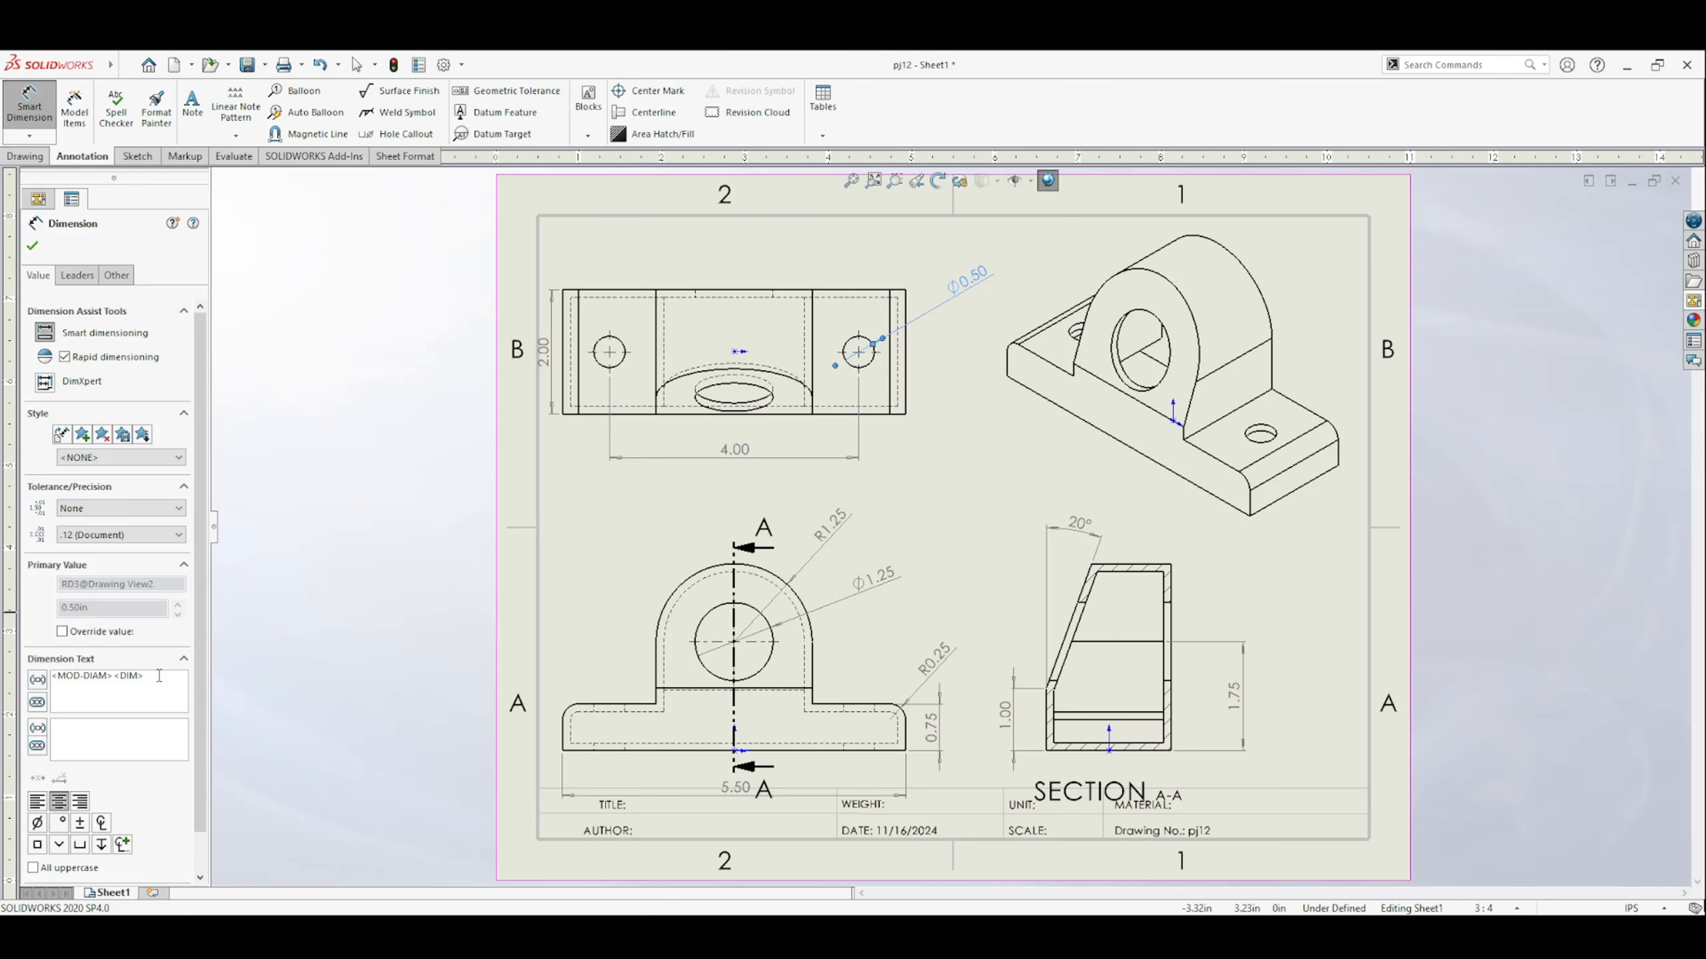
click(53, 677)
text(2X)
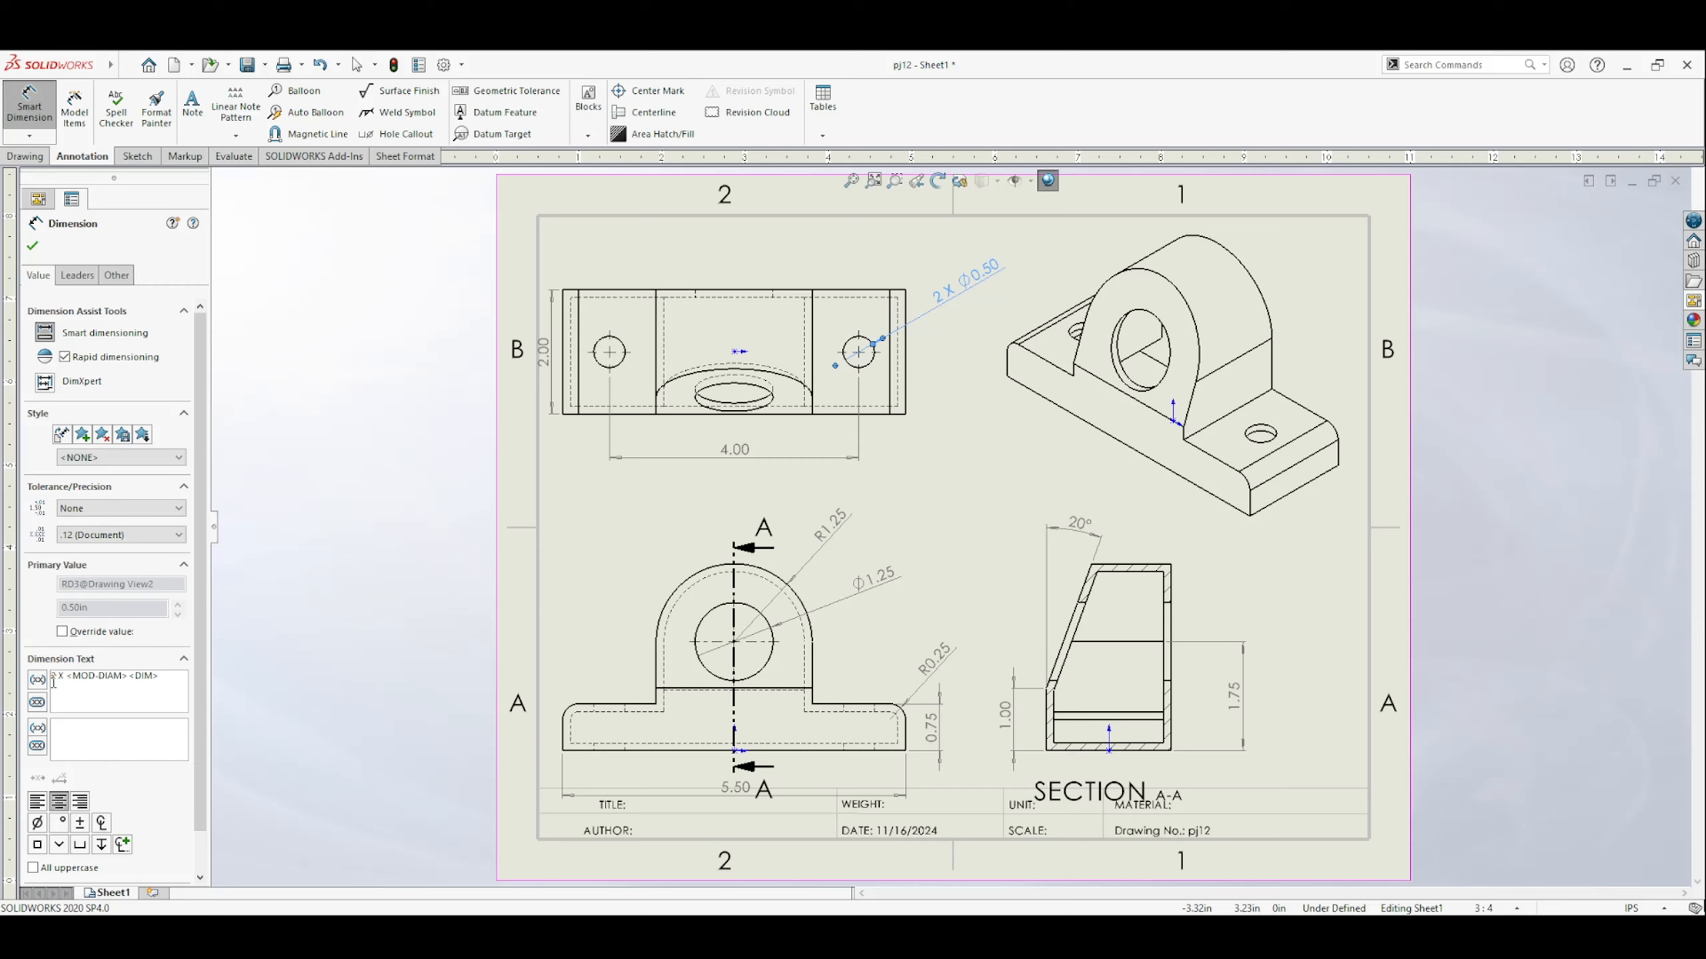
key(BackSpace)
click(31, 246)
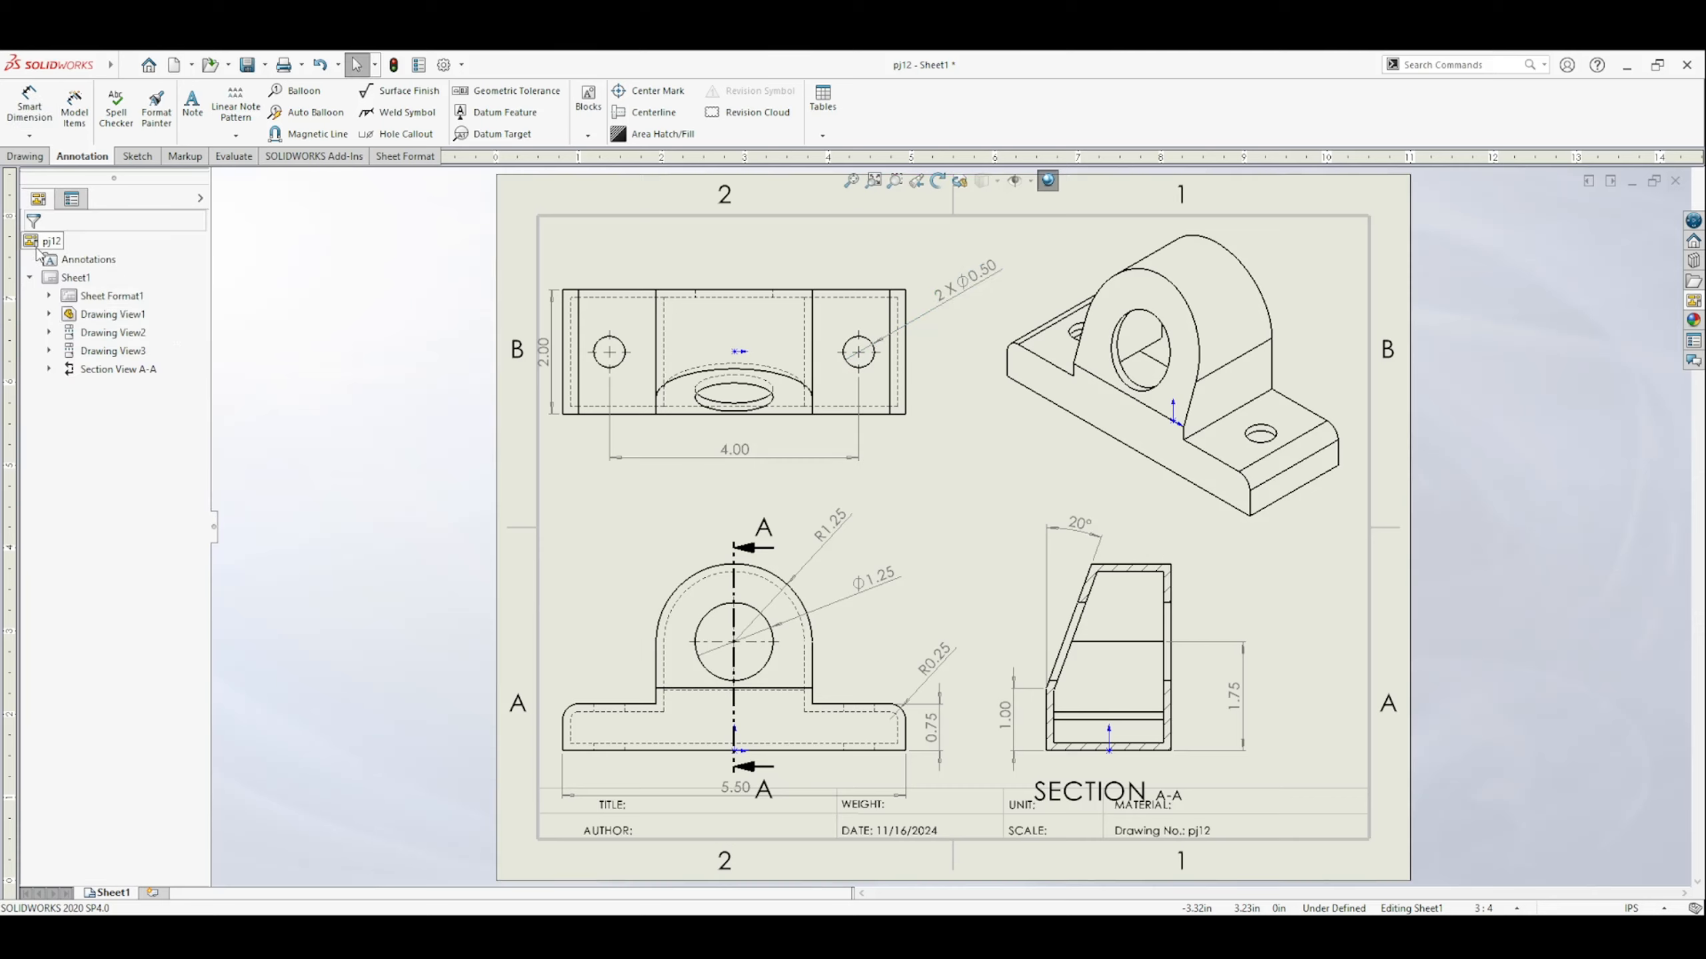
Give the mounting-hole, outer-arc, bore and fillet dimensions an open leader style and a broken leader with horizontal text.
click(977, 292)
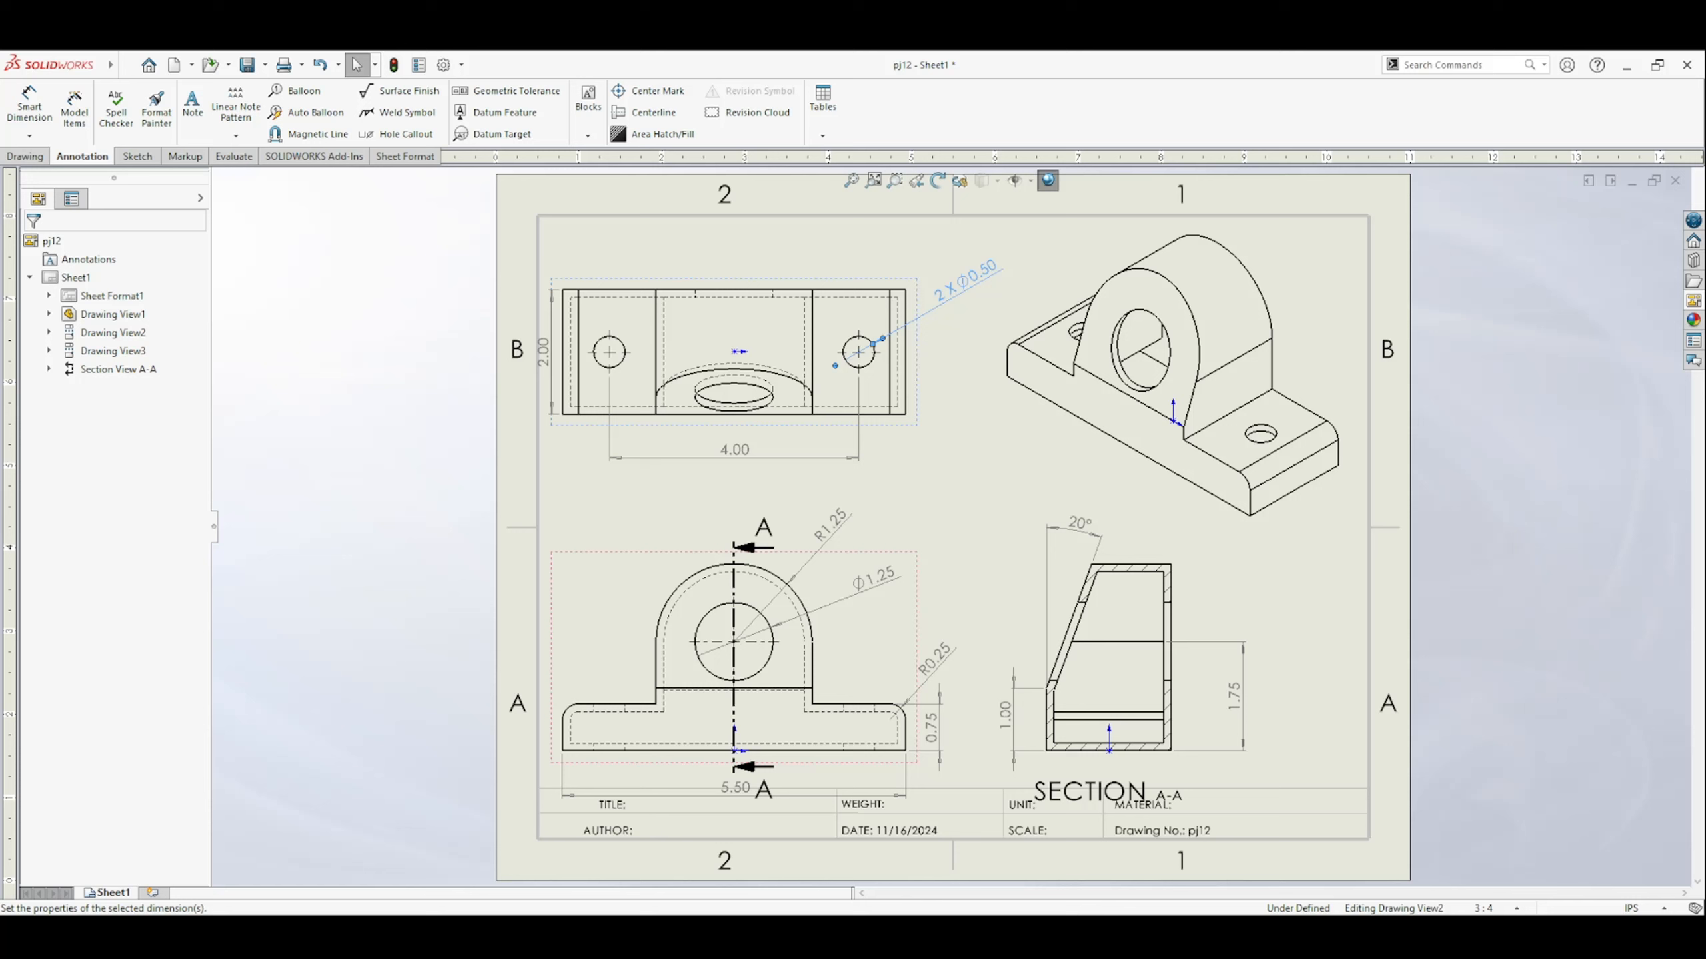
click(840, 533)
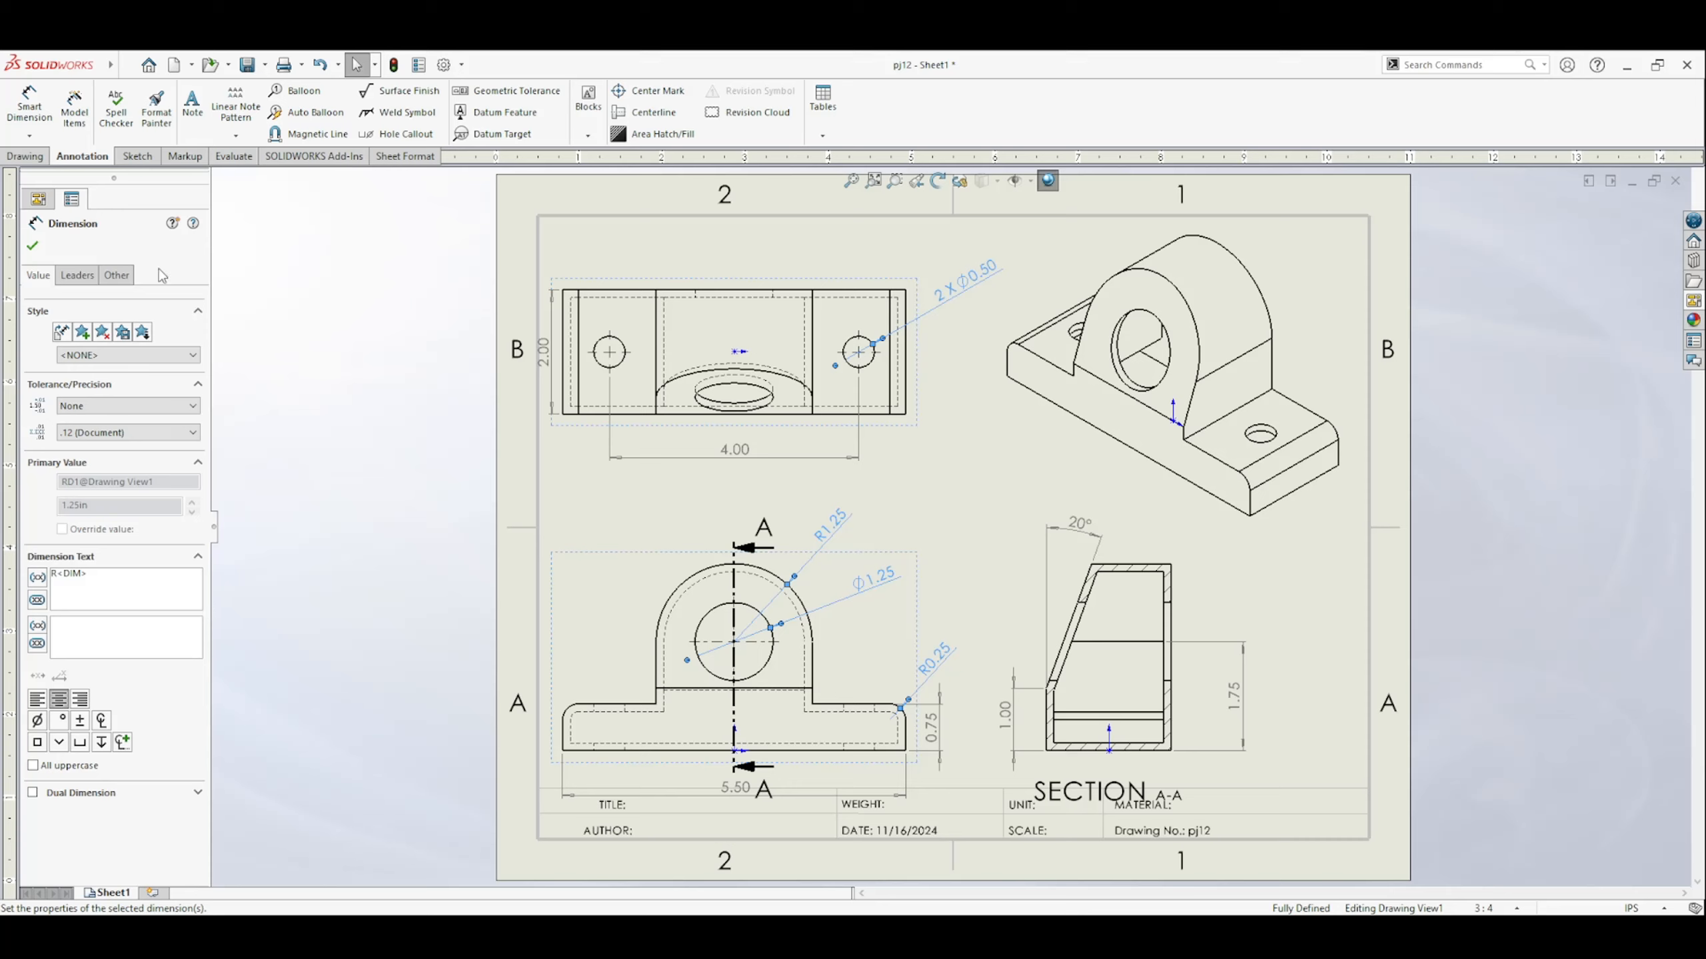
click(115, 275)
click(76, 278)
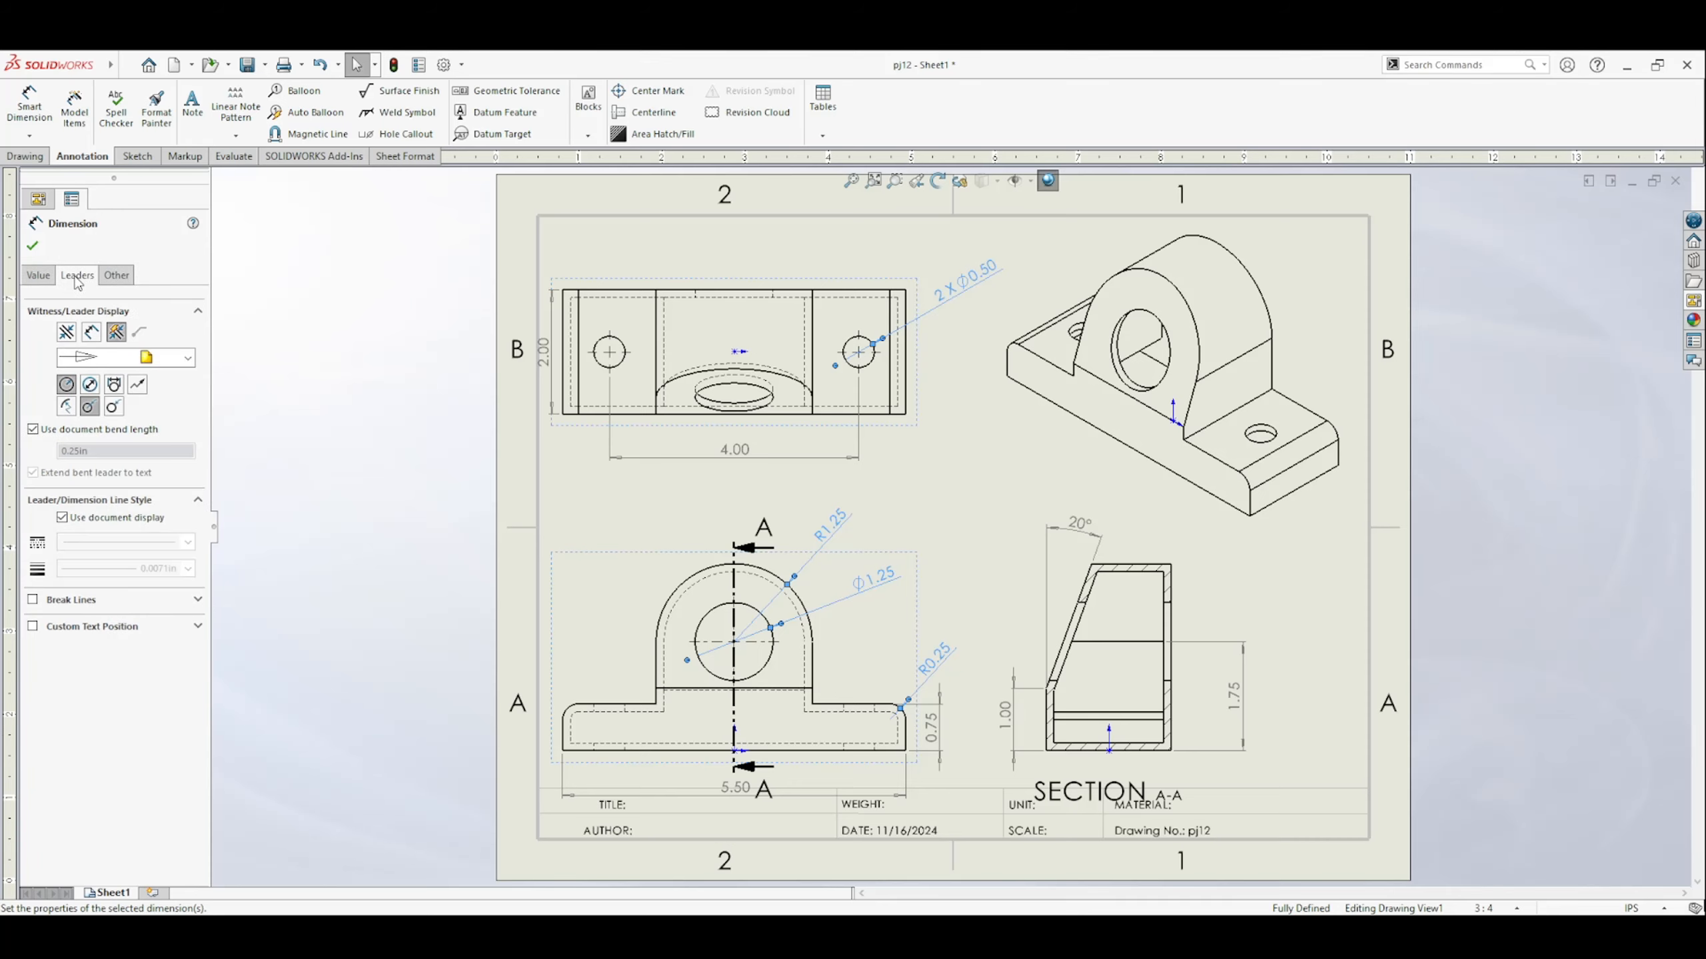
click(111, 408)
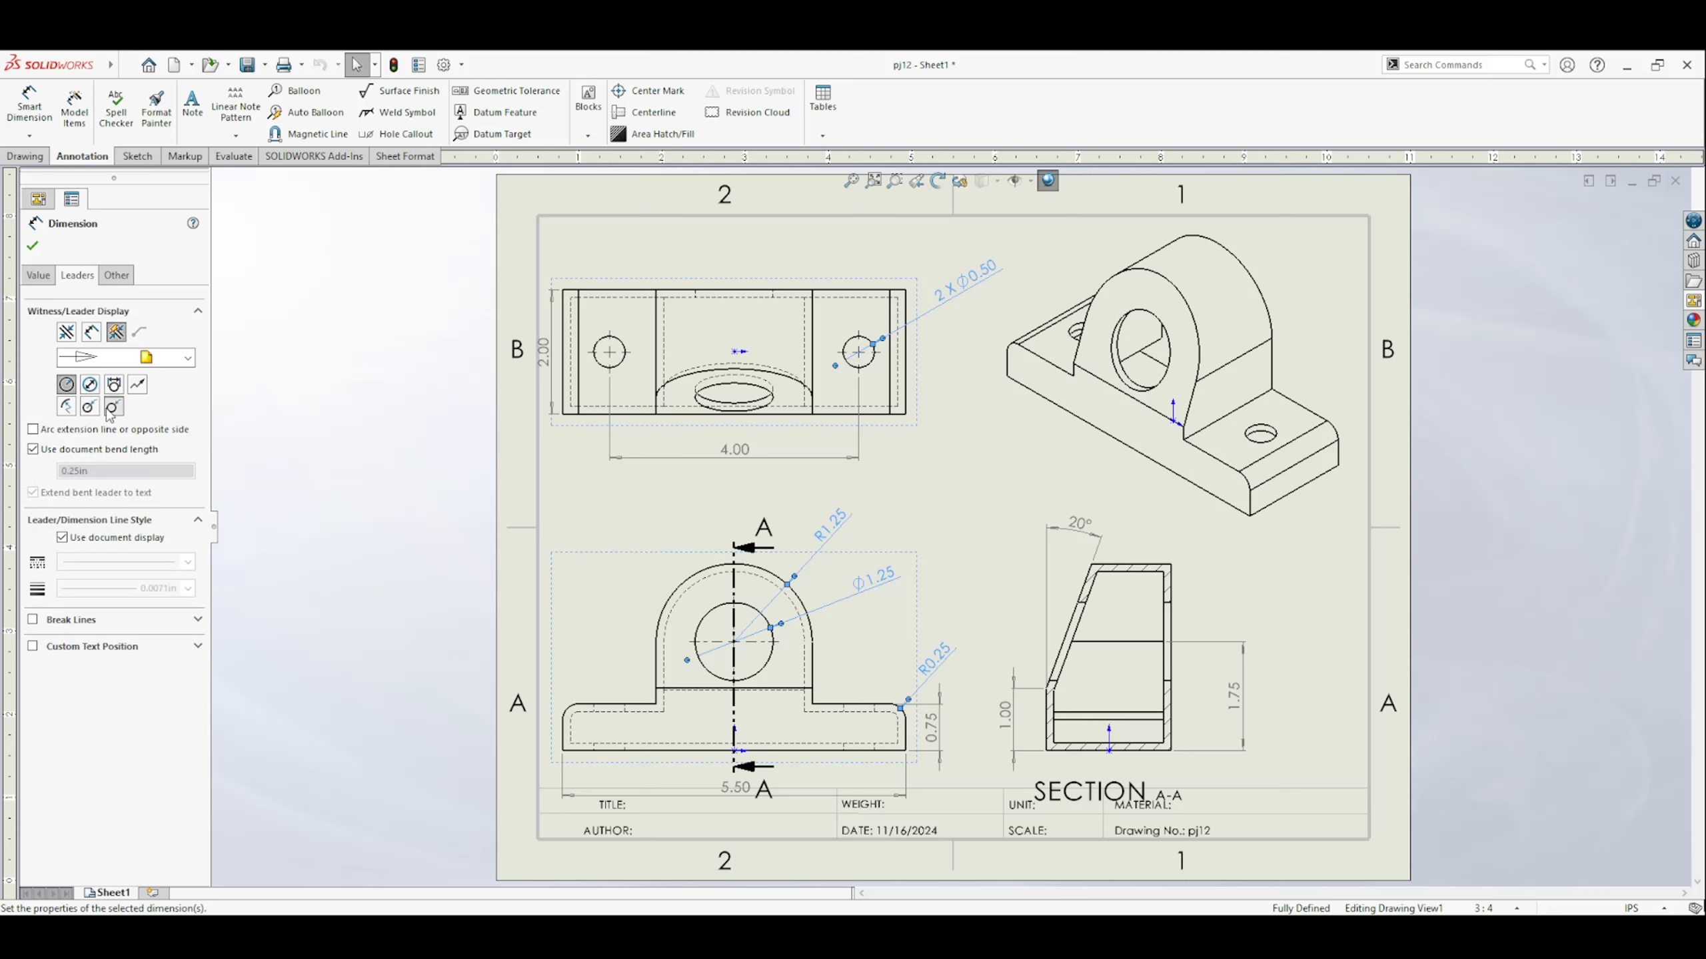
click(100, 647)
click(88, 675)
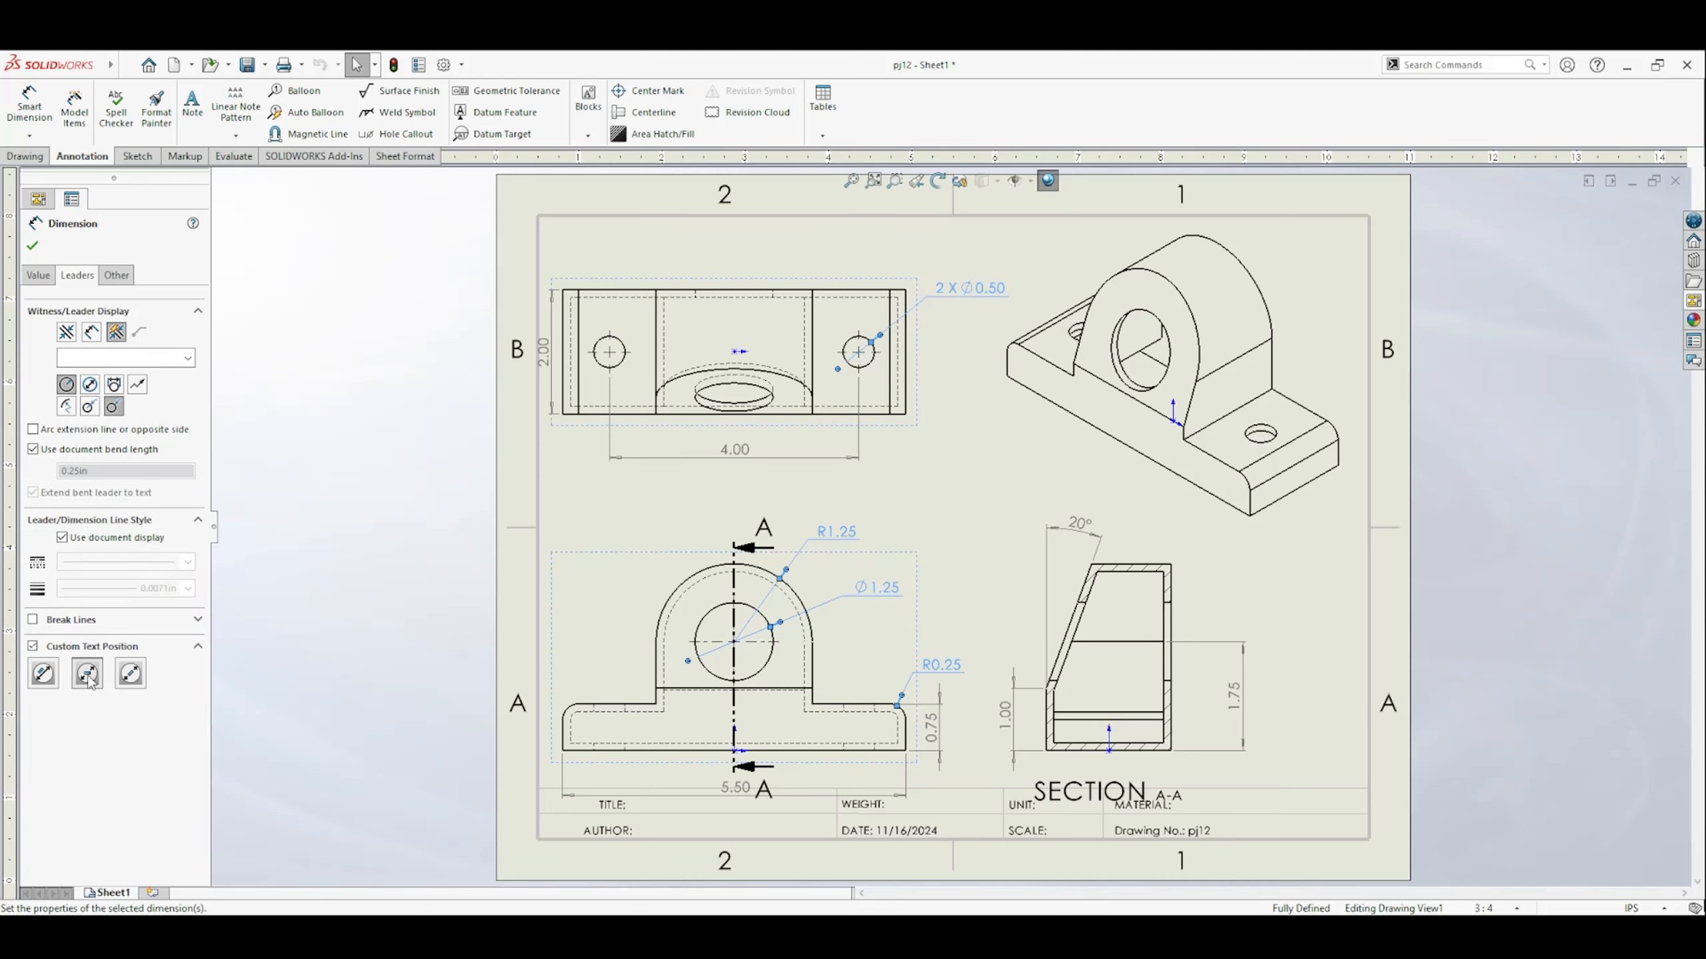
click(32, 248)
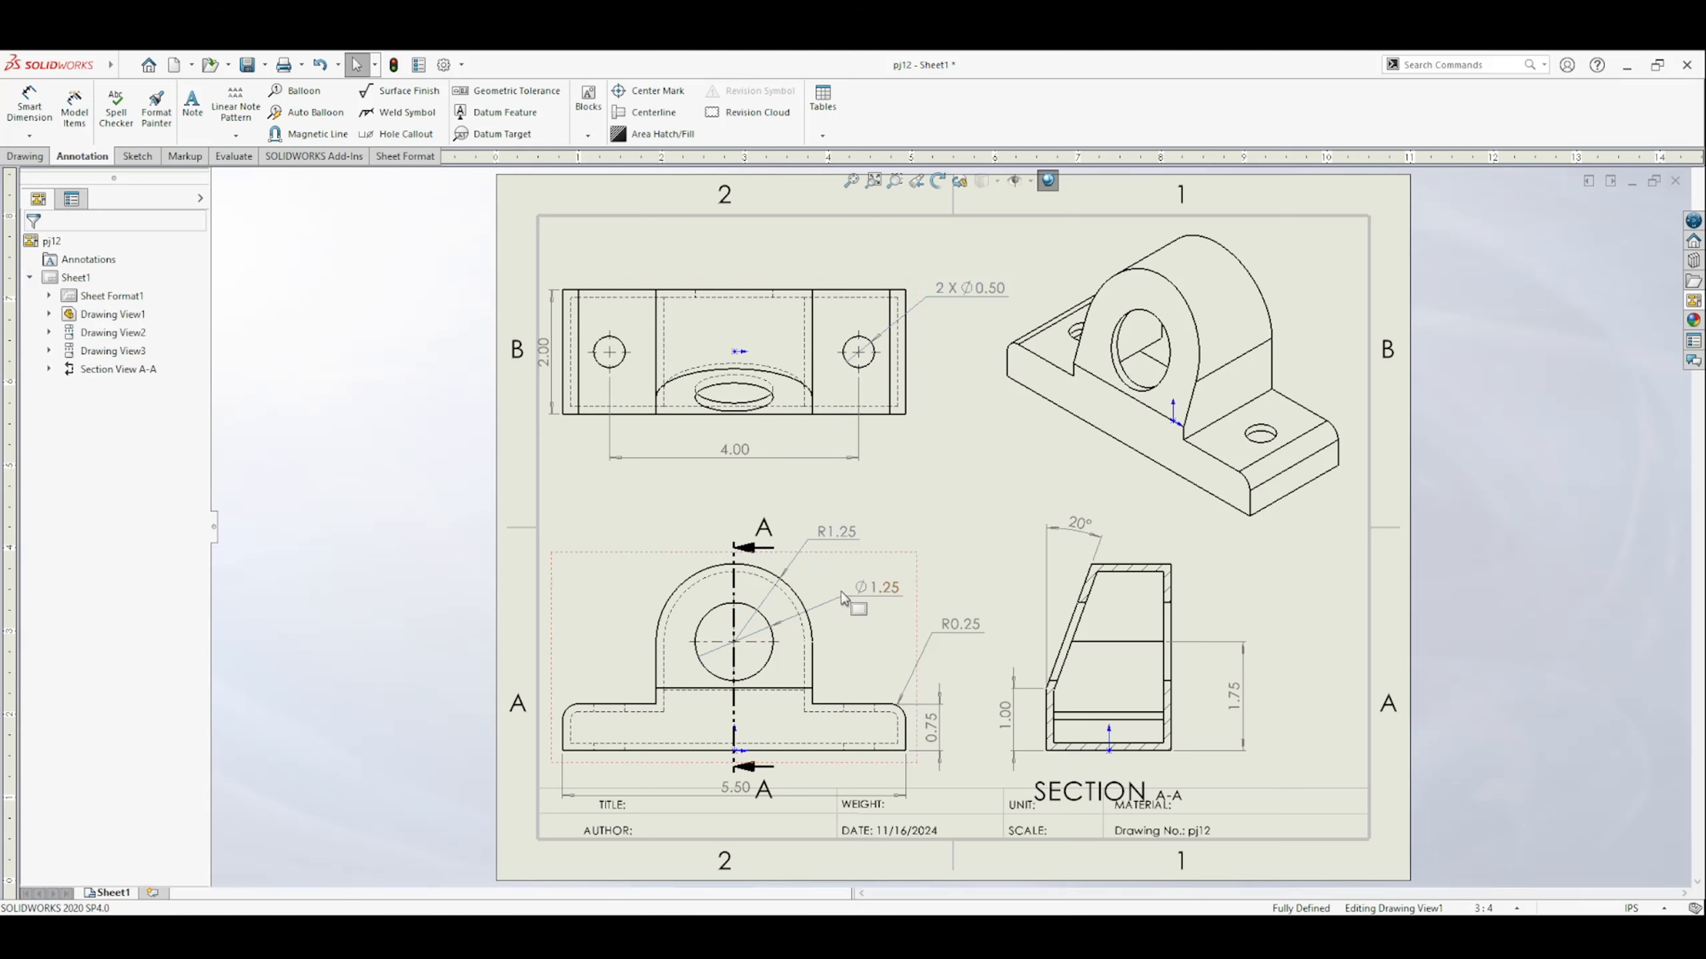
Apply a diameter-style open leader to the bore, outer-arc and mounting-hole dimensions selected together.
click(873, 588)
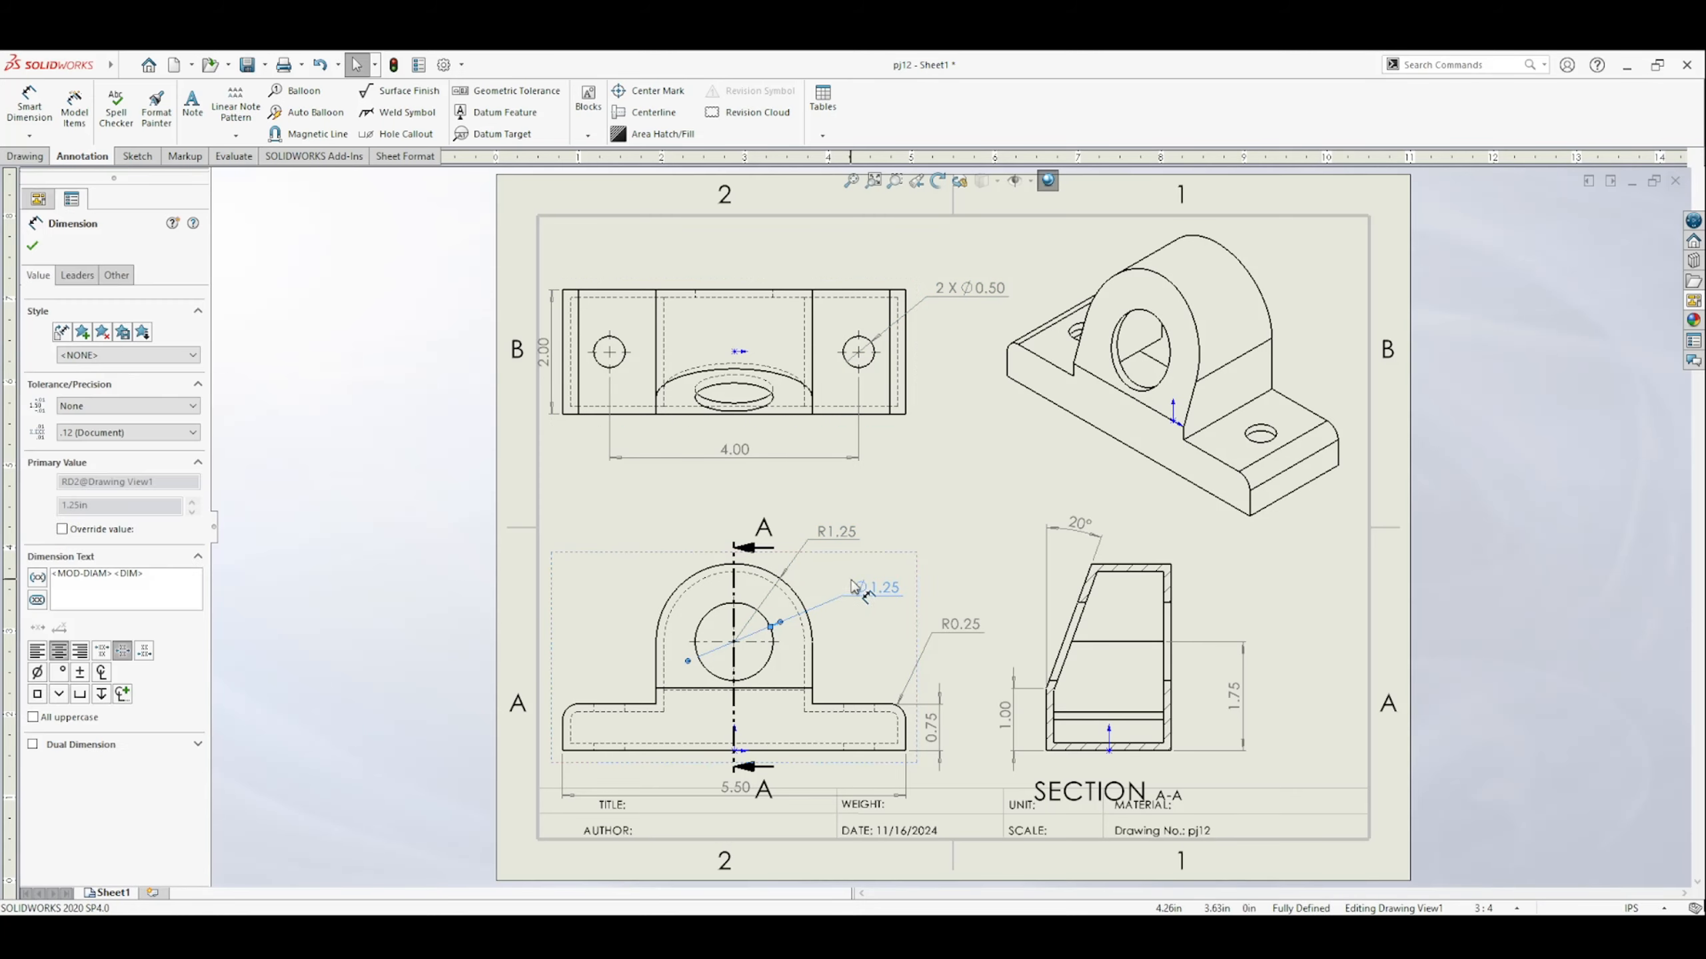
ctrl+click(834, 533)
ctrl+click(967, 290)
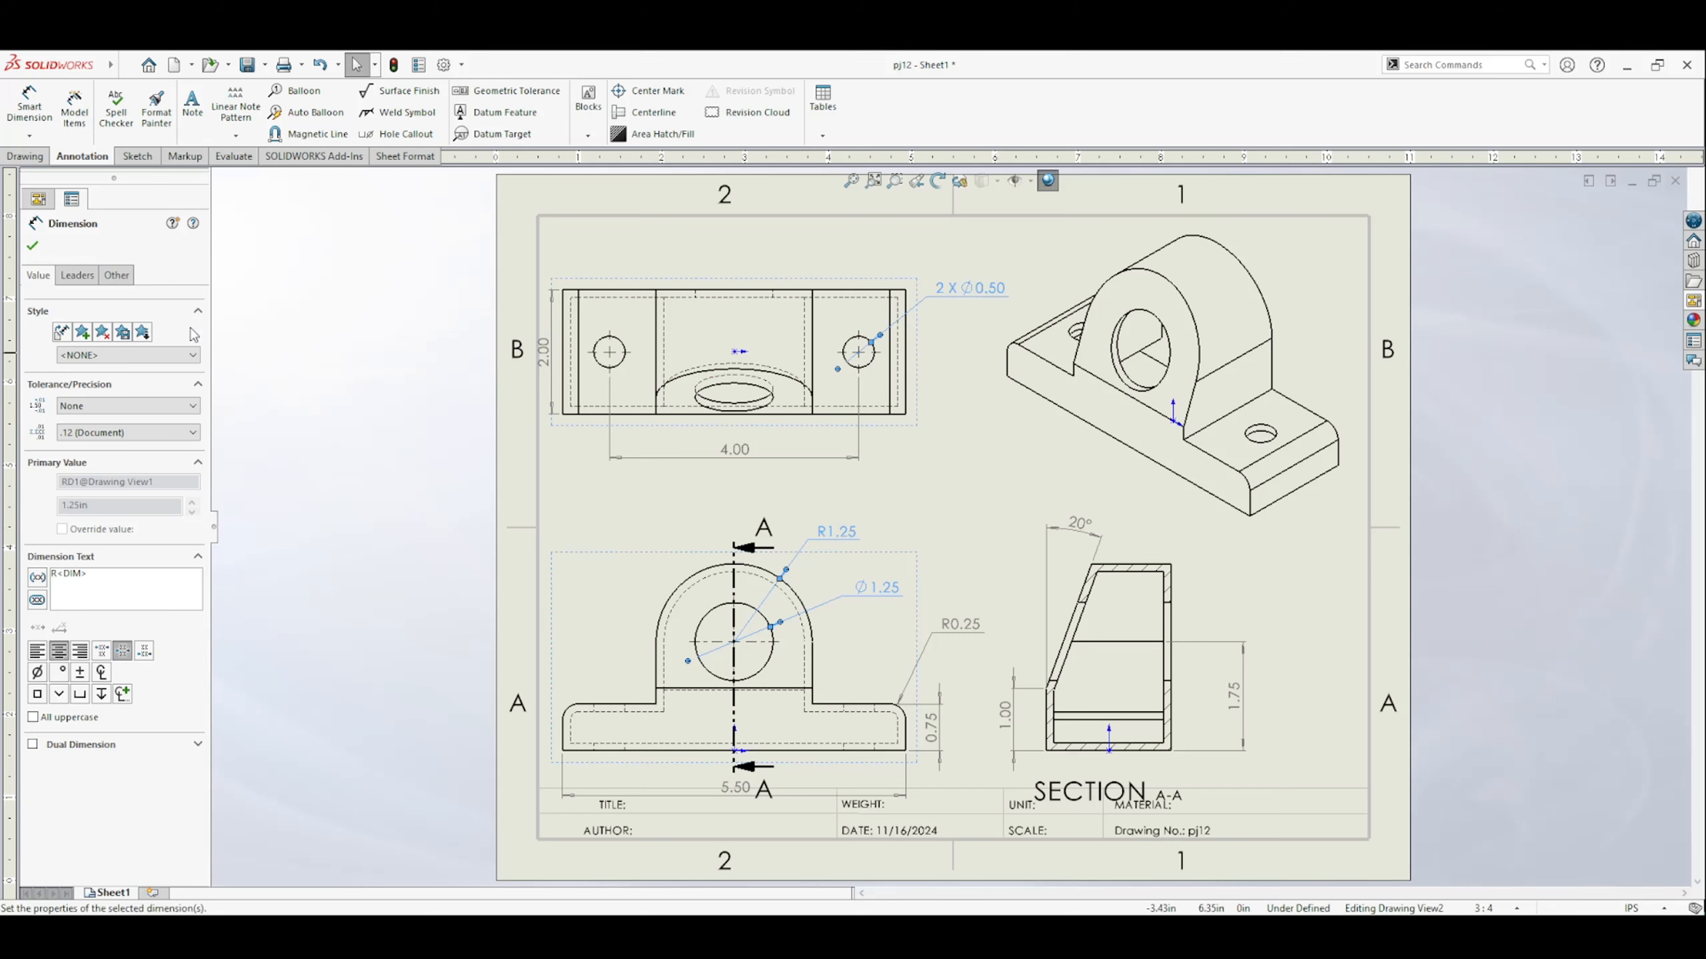
click(77, 275)
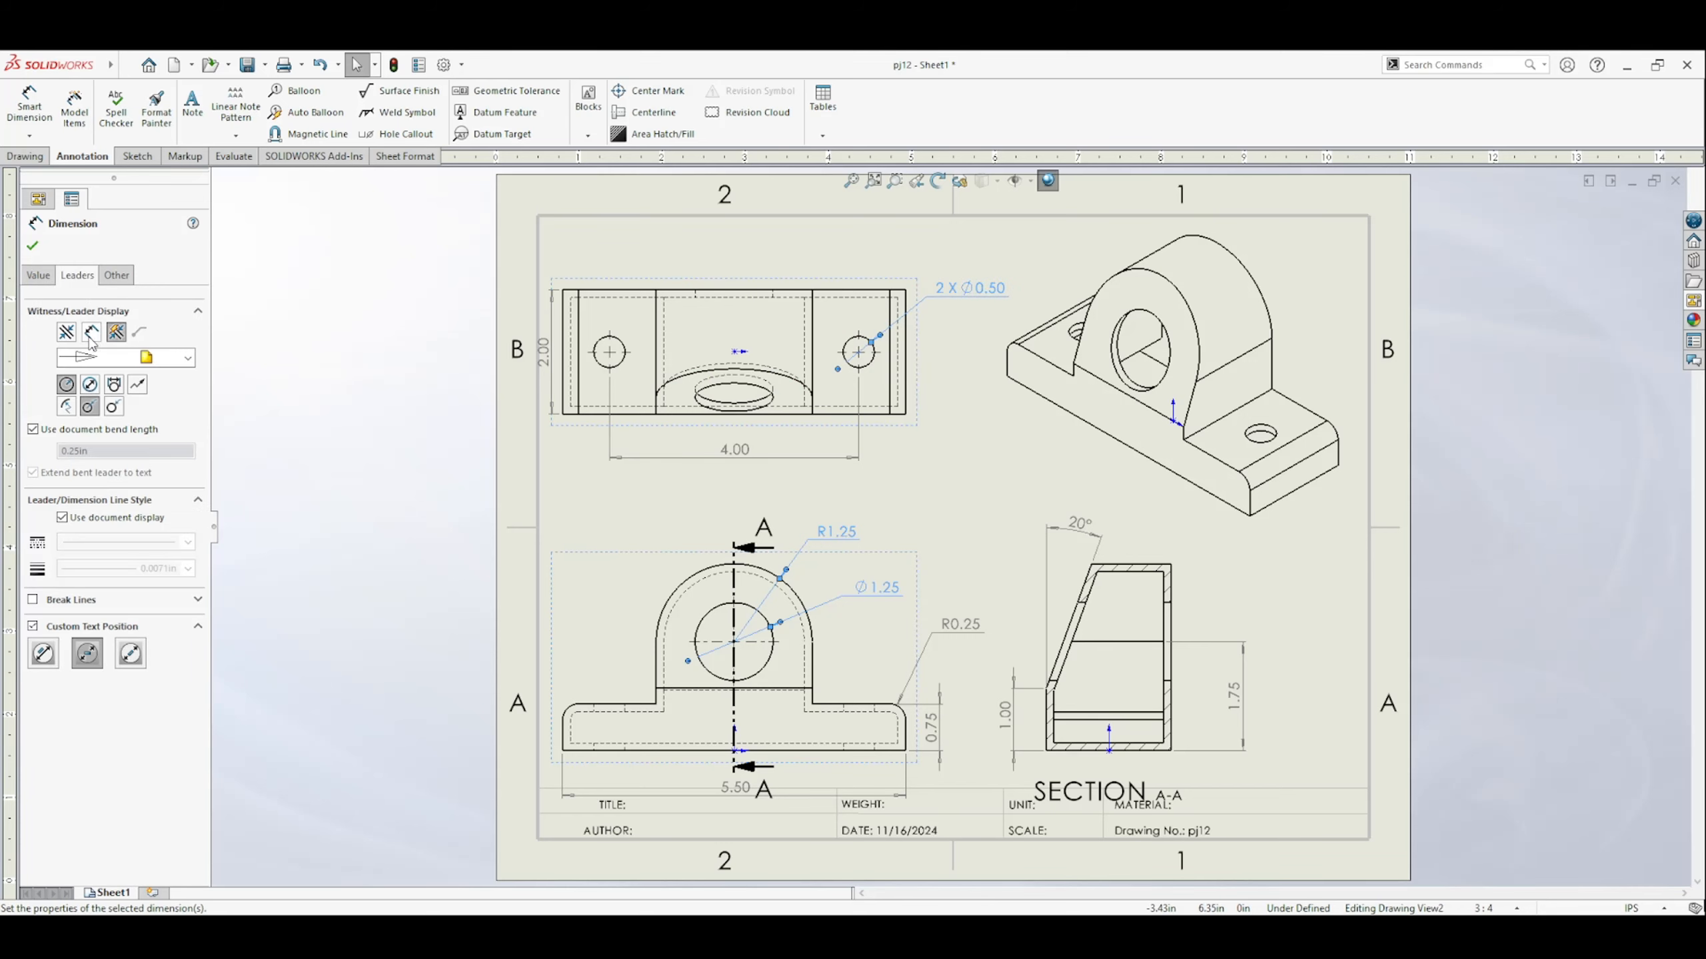
click(113, 407)
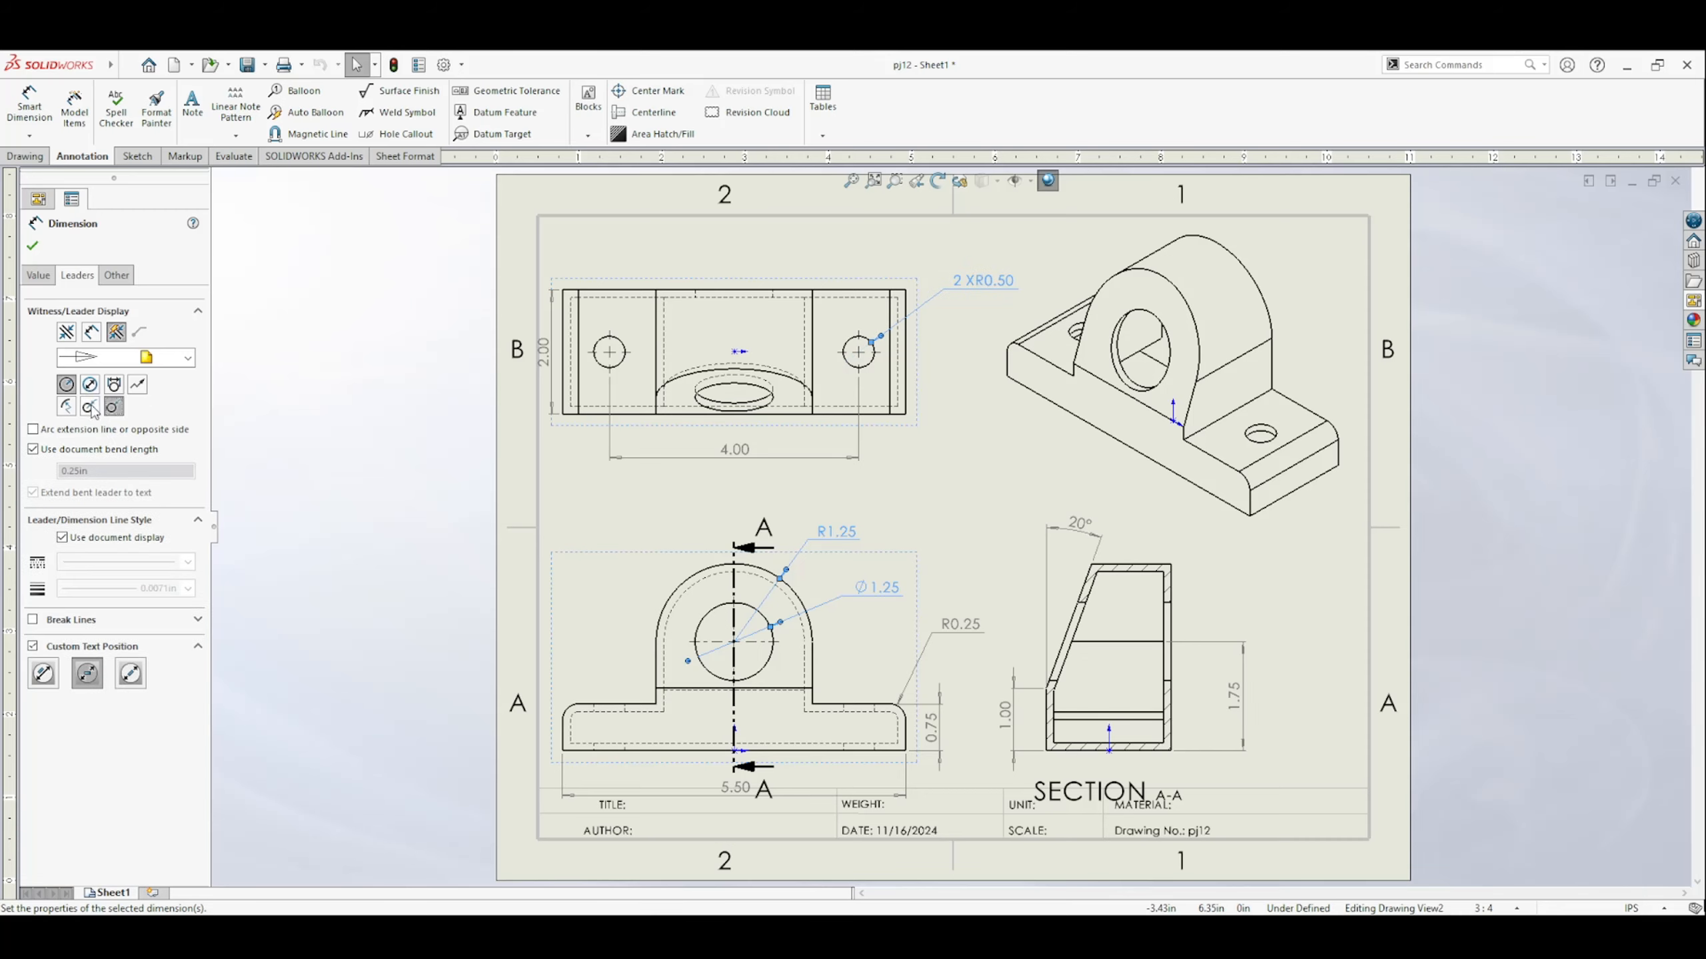
click(90, 386)
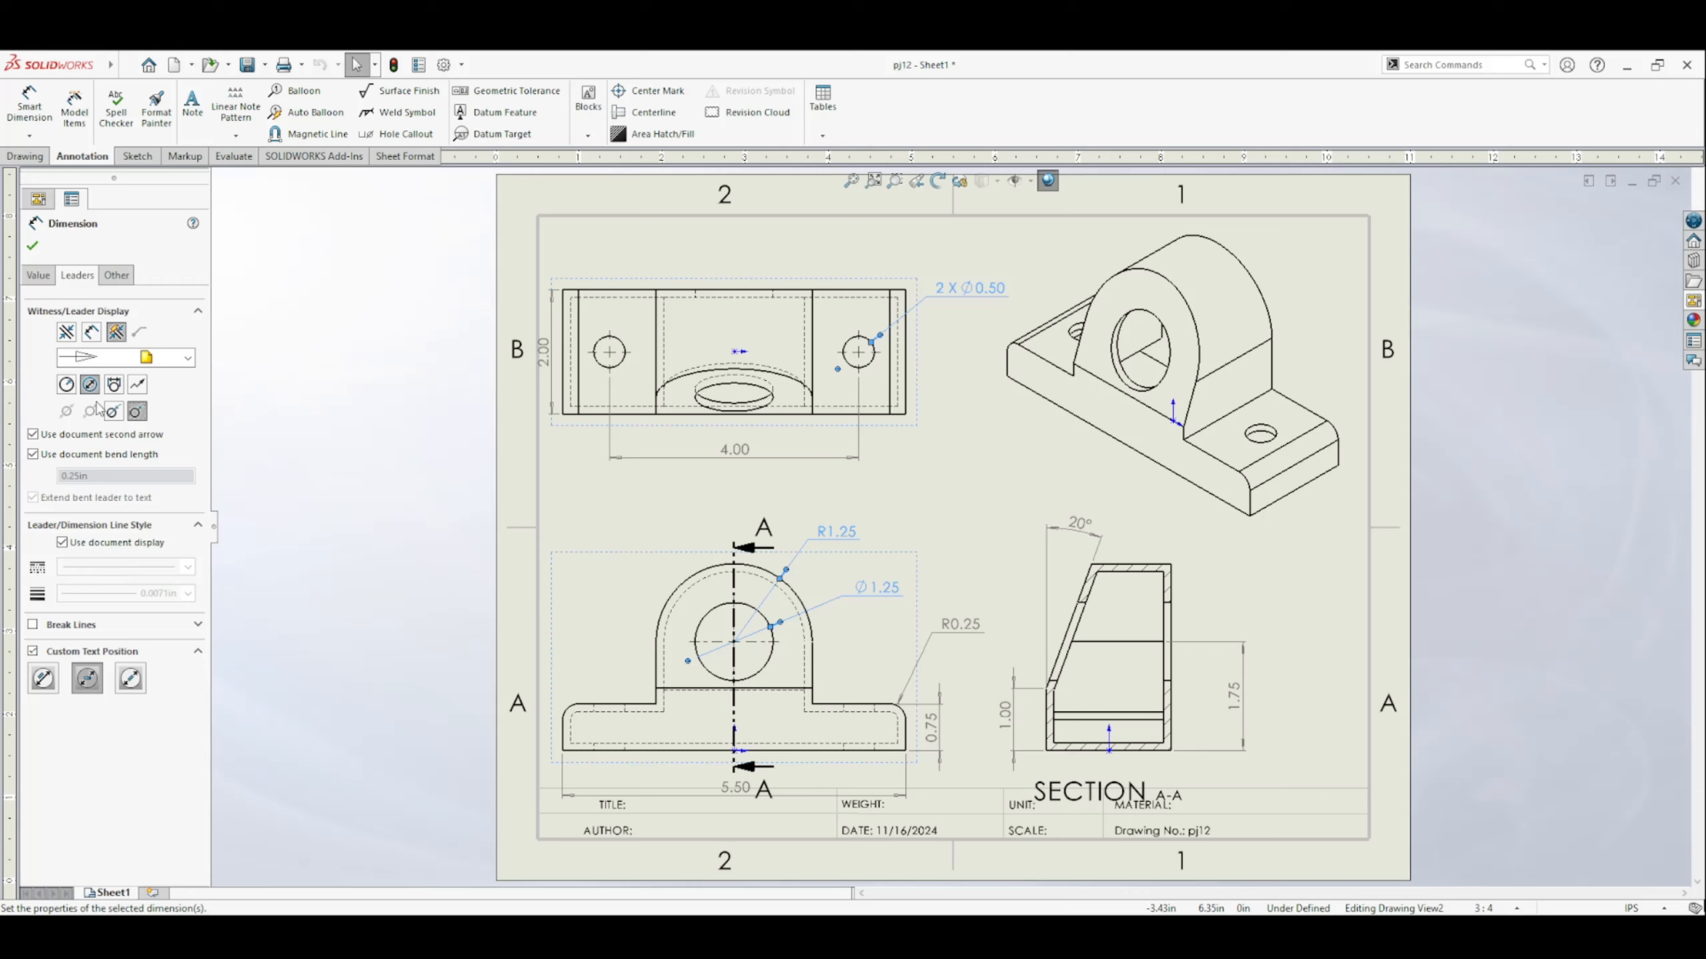
click(137, 386)
click(89, 391)
click(138, 386)
click(93, 390)
click(31, 245)
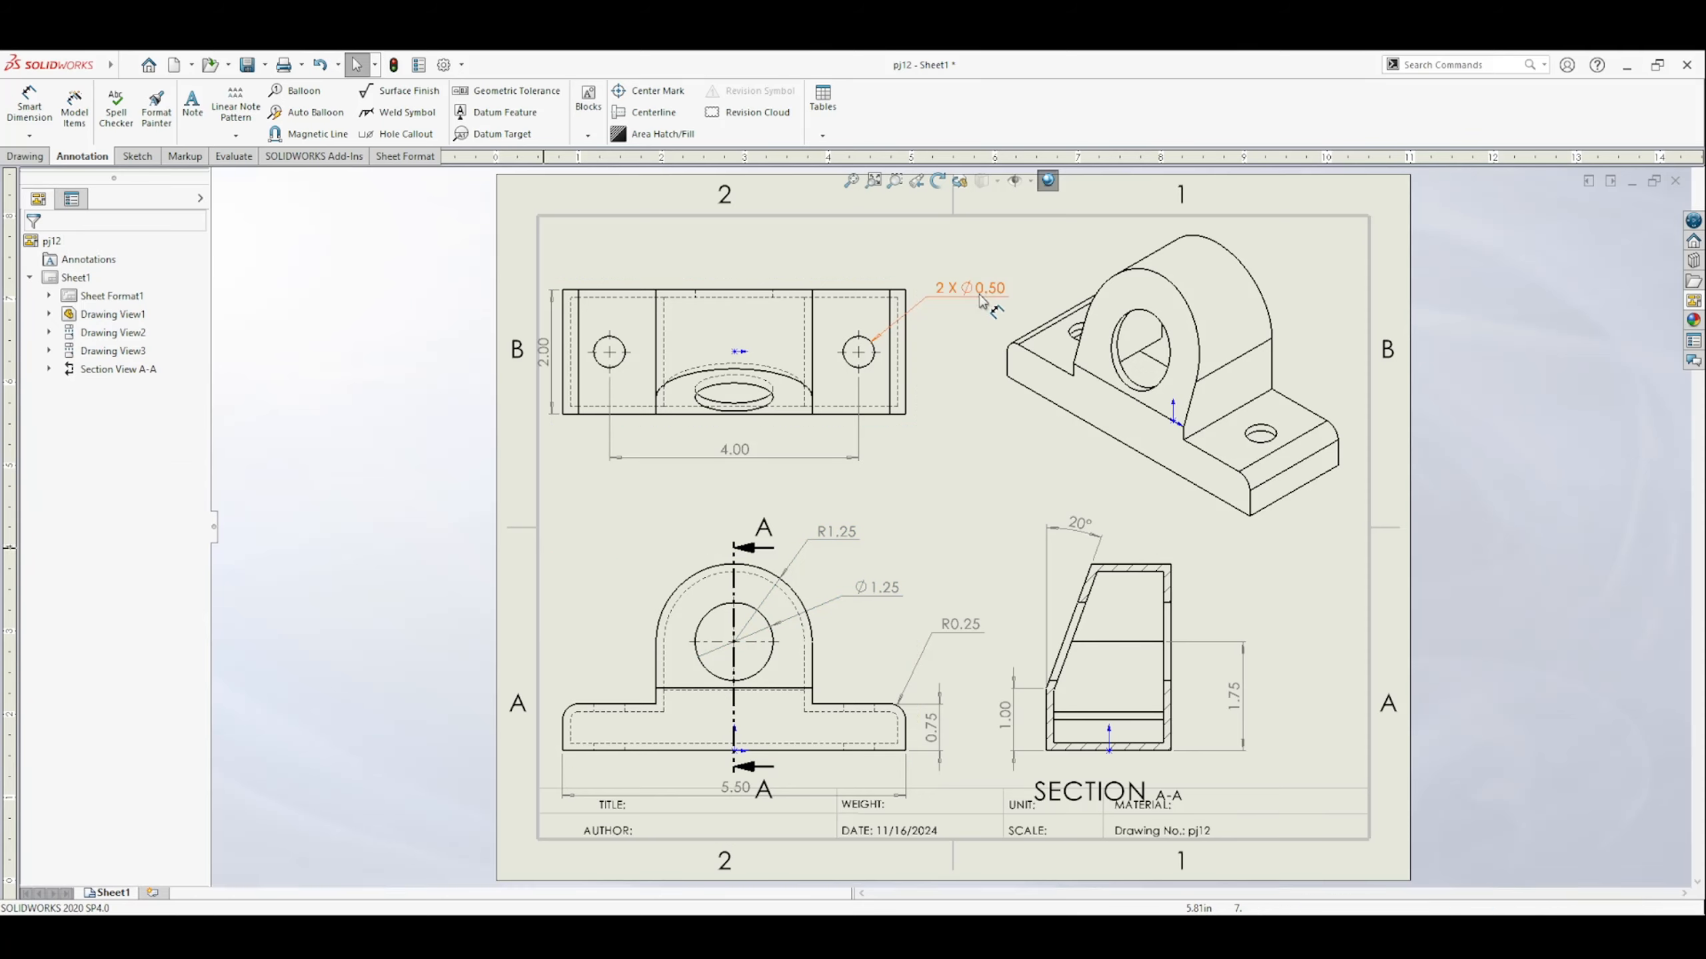
Set open leaders on the front view's outer-arc radius and bore diameter dimensions so neither leader crosses the inside of its arc.
click(836, 532)
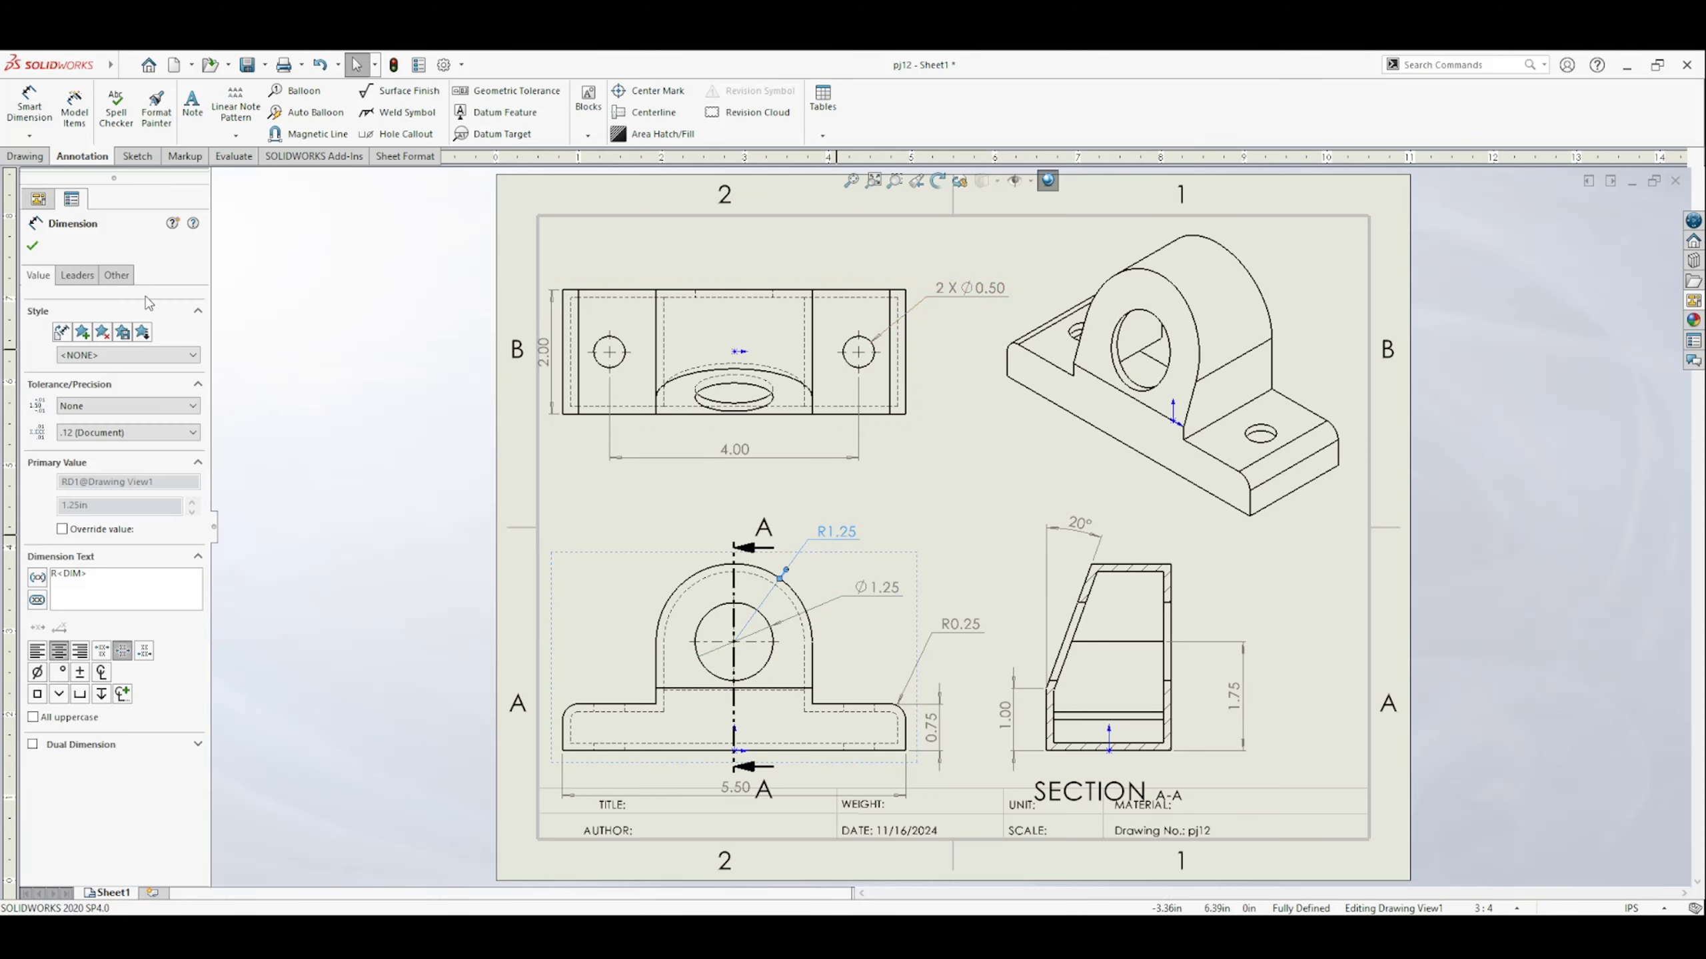
click(77, 274)
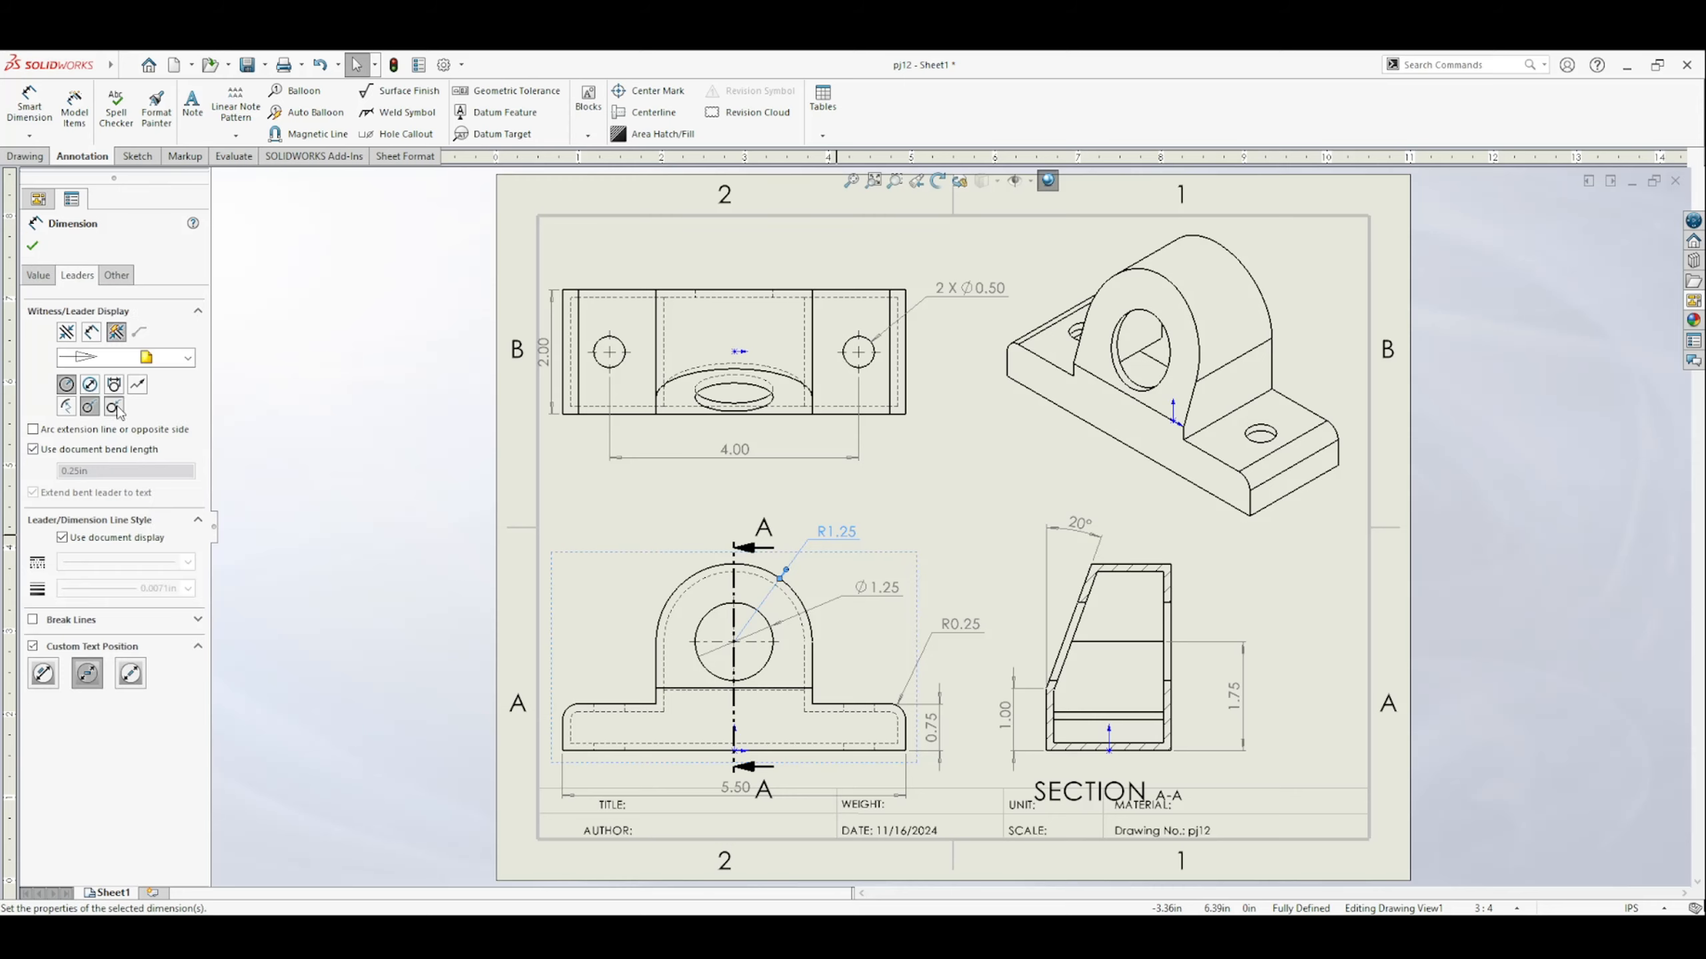
click(116, 408)
click(32, 247)
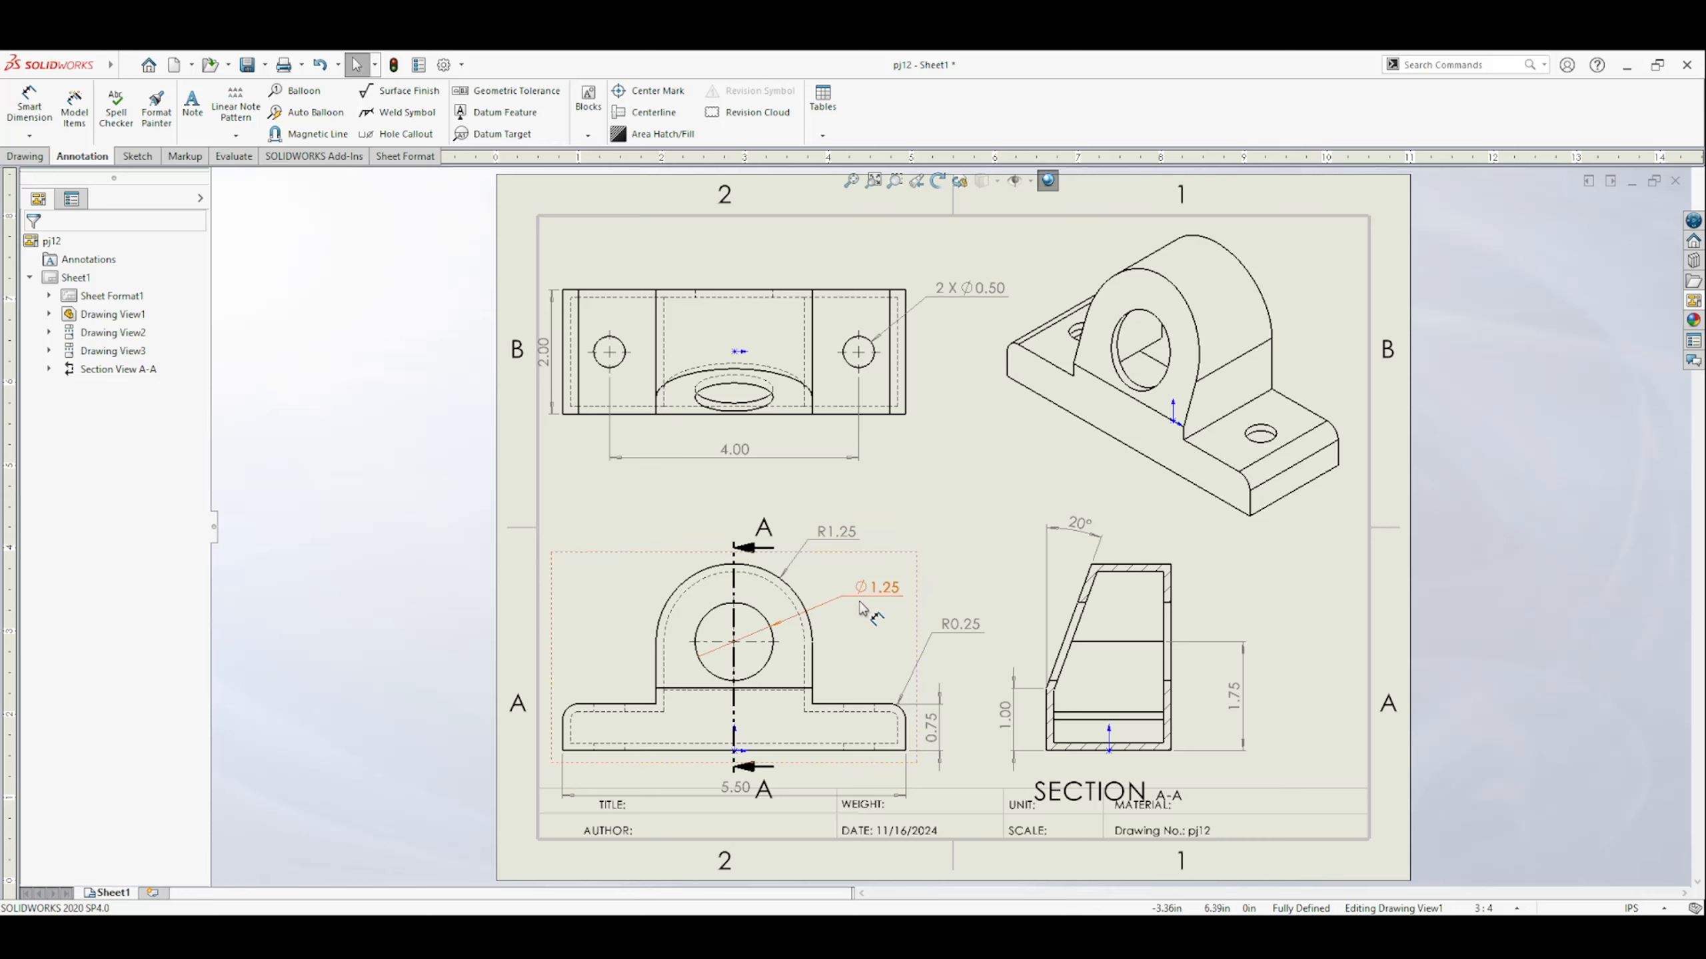
click(876, 586)
click(77, 275)
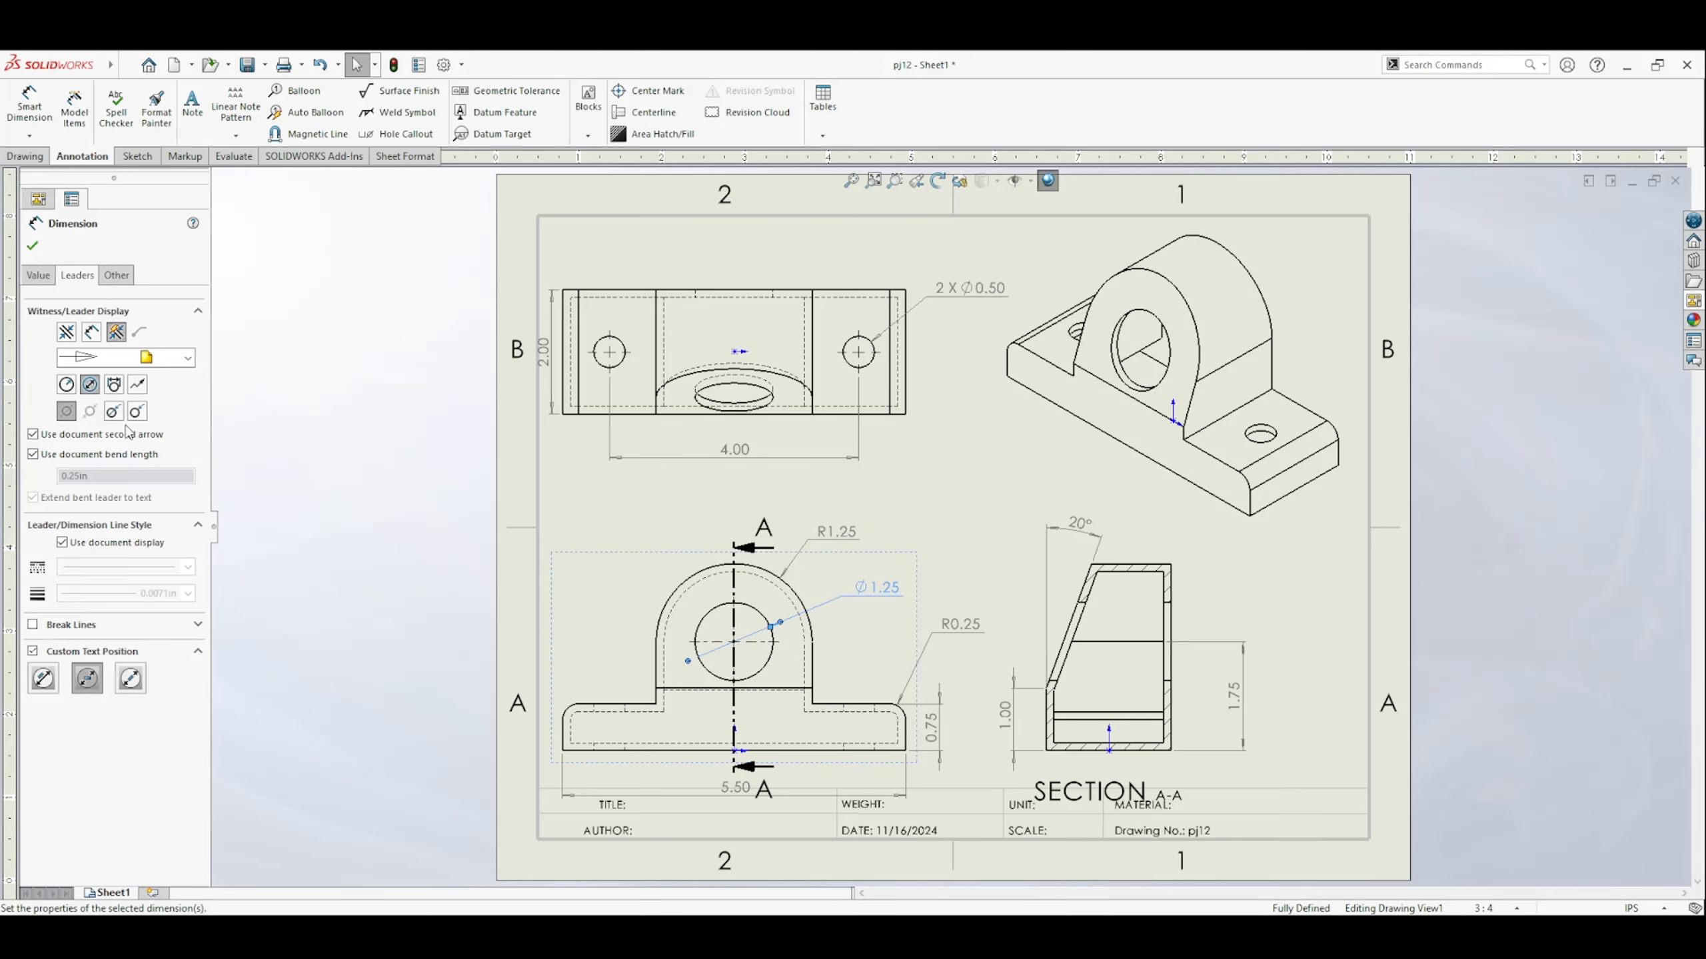
click(141, 416)
click(32, 246)
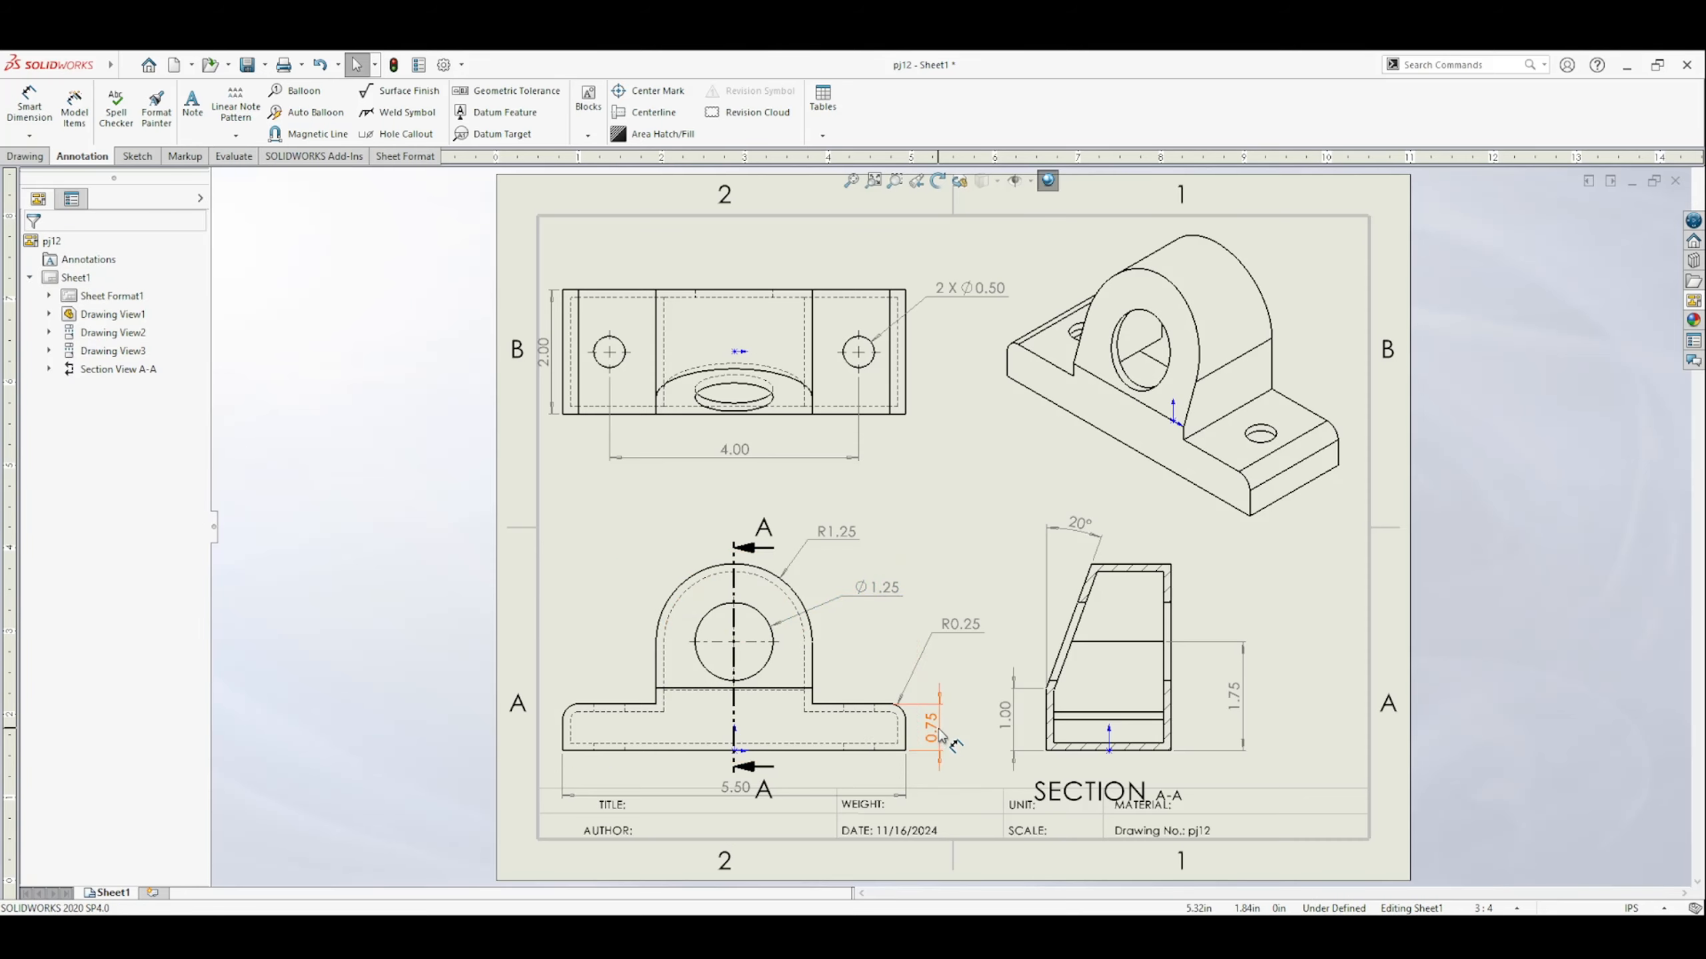
Move the flange-thickness dimension to the left end of the front view and shift the view slightly up and to the right.
drag(940, 735, 556, 735)
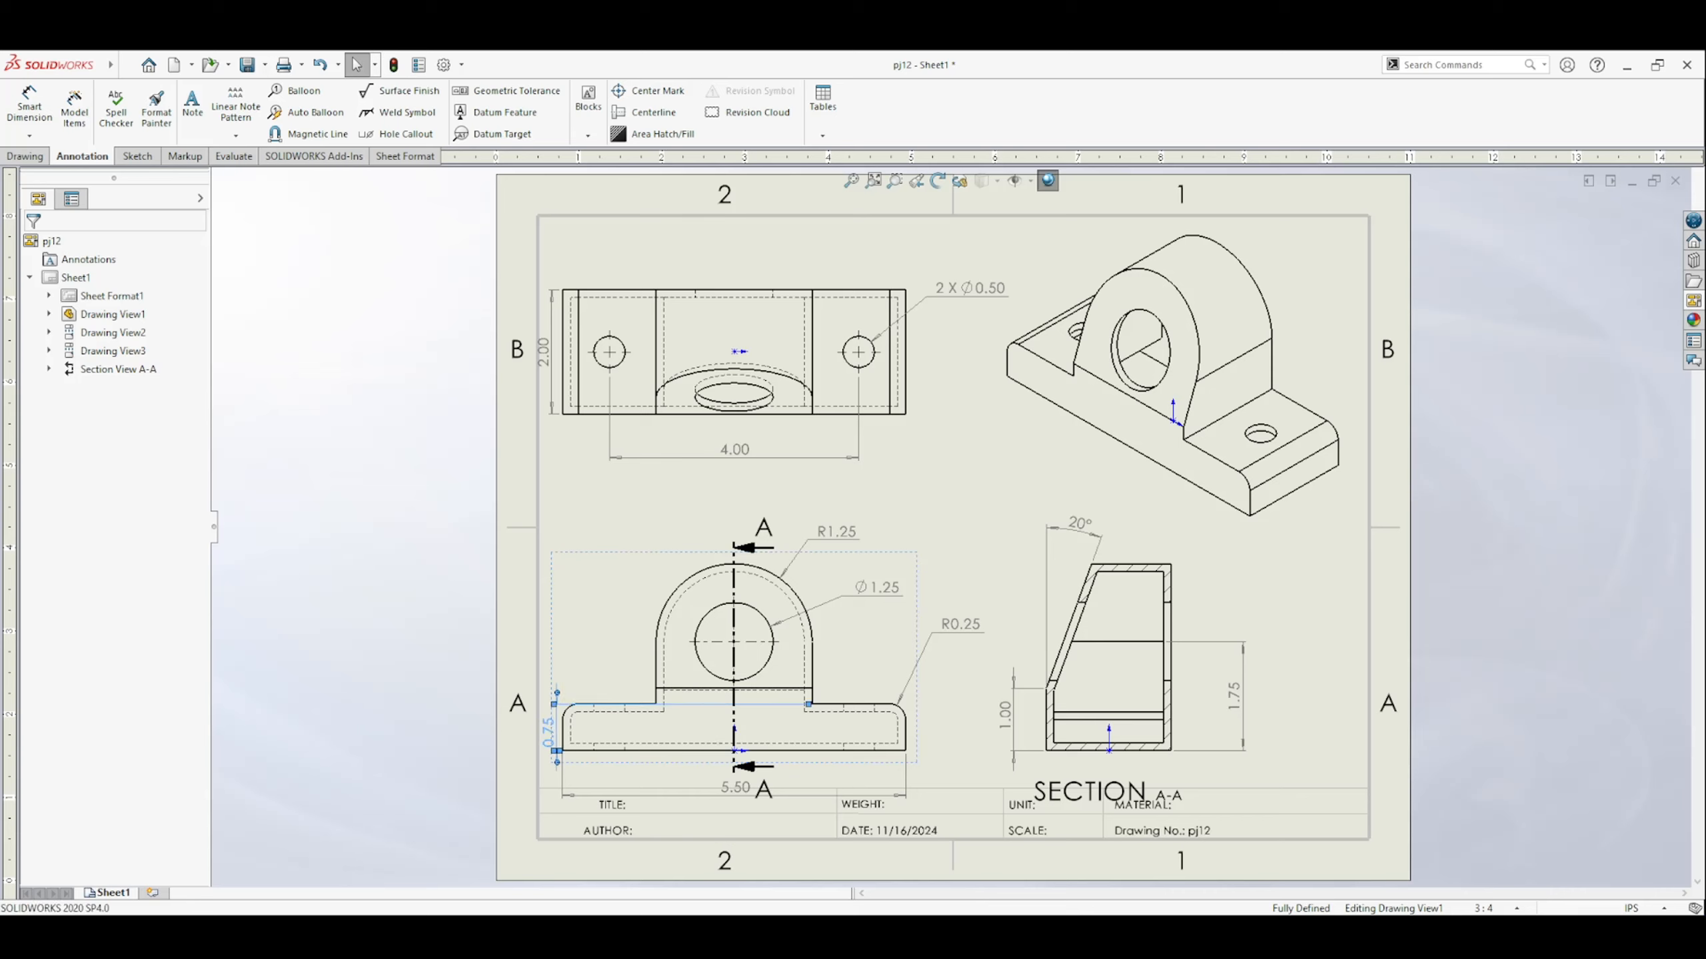
drag(873, 561, 881, 538)
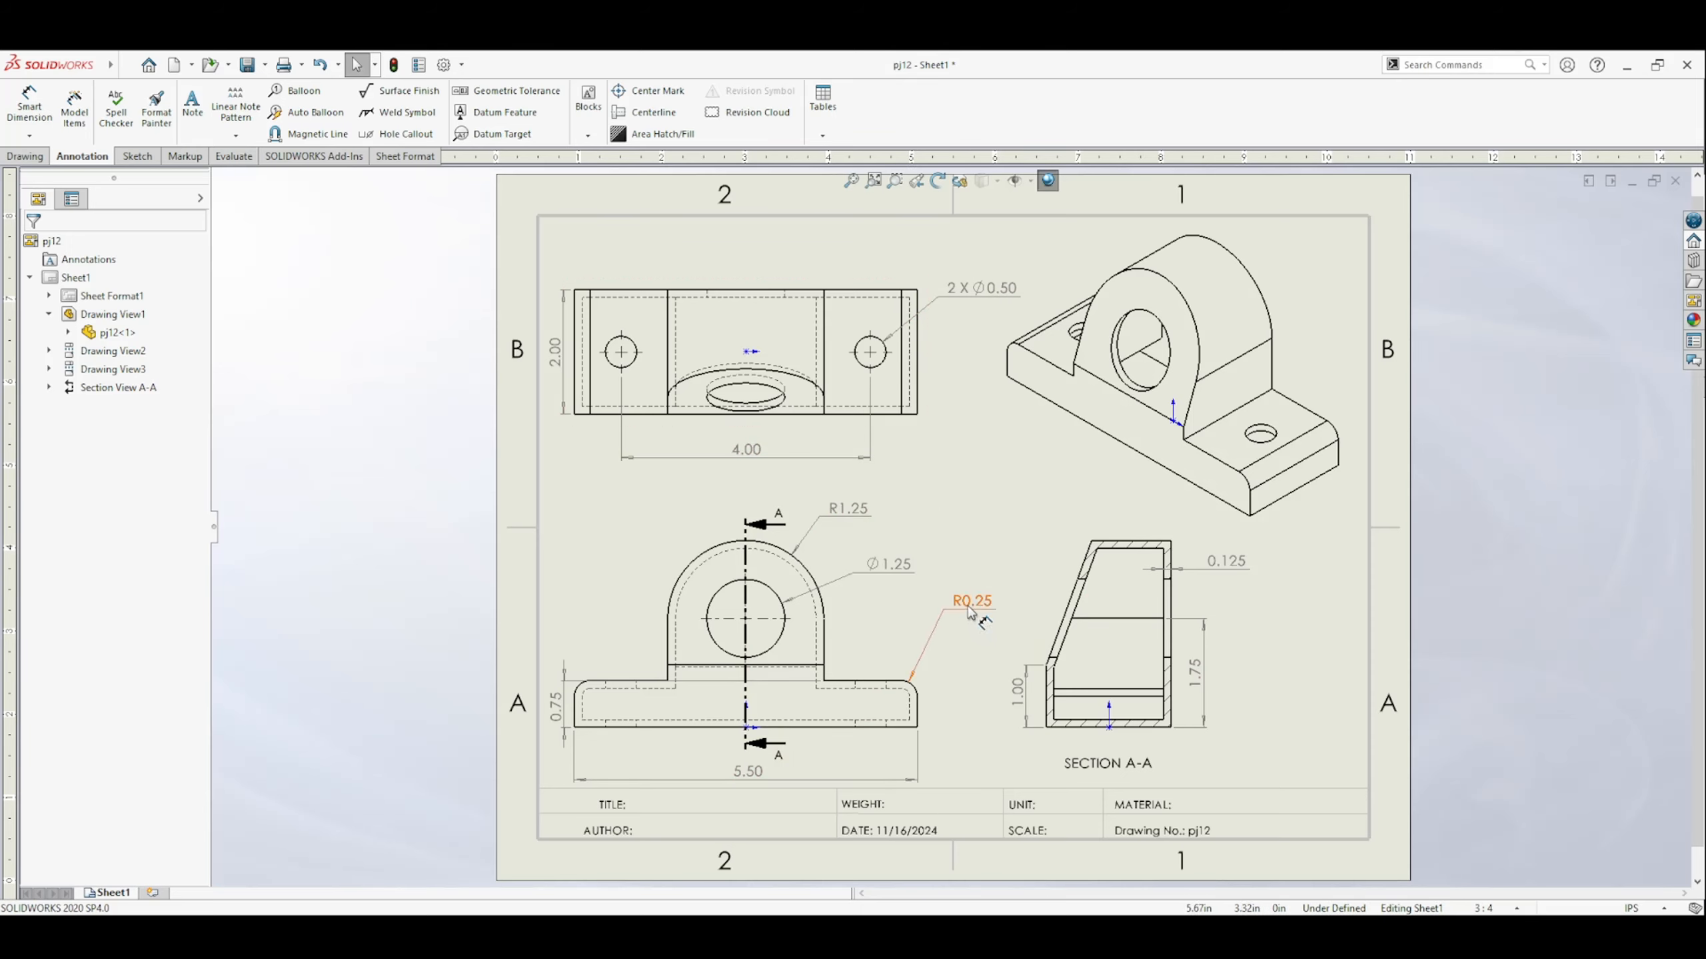
Dimension the angle between the slanted wall and the vertical wall in section A-A, placing it above the view.
click(28, 106)
click(26, 114)
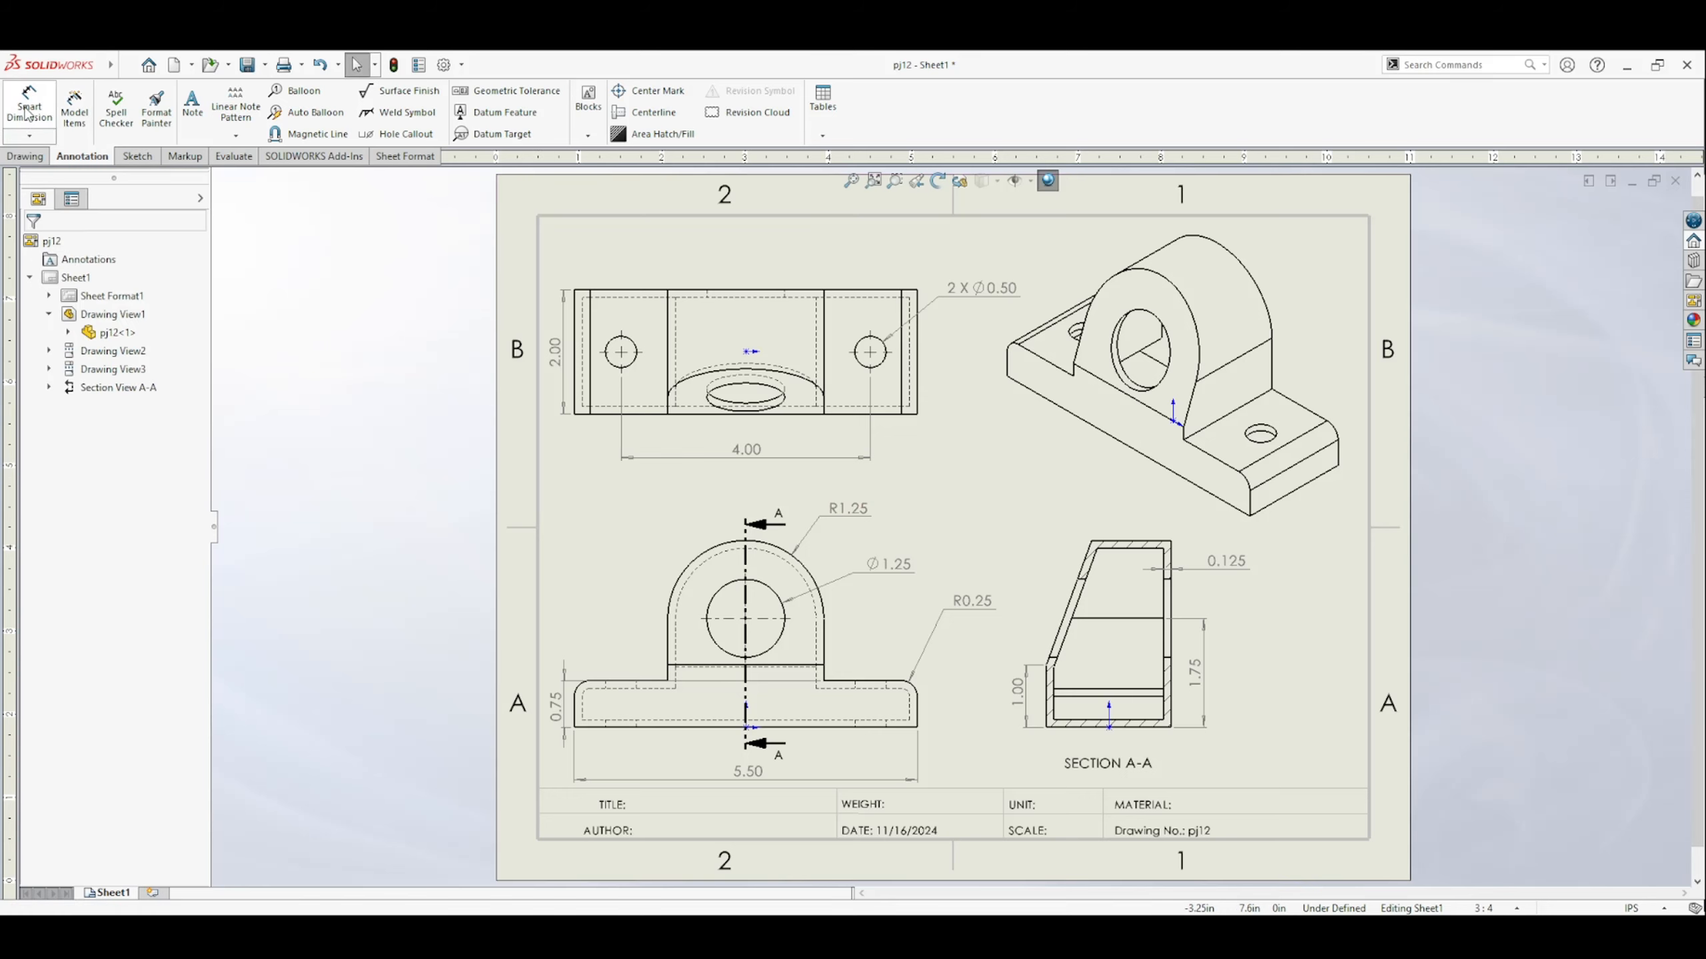
click(28, 110)
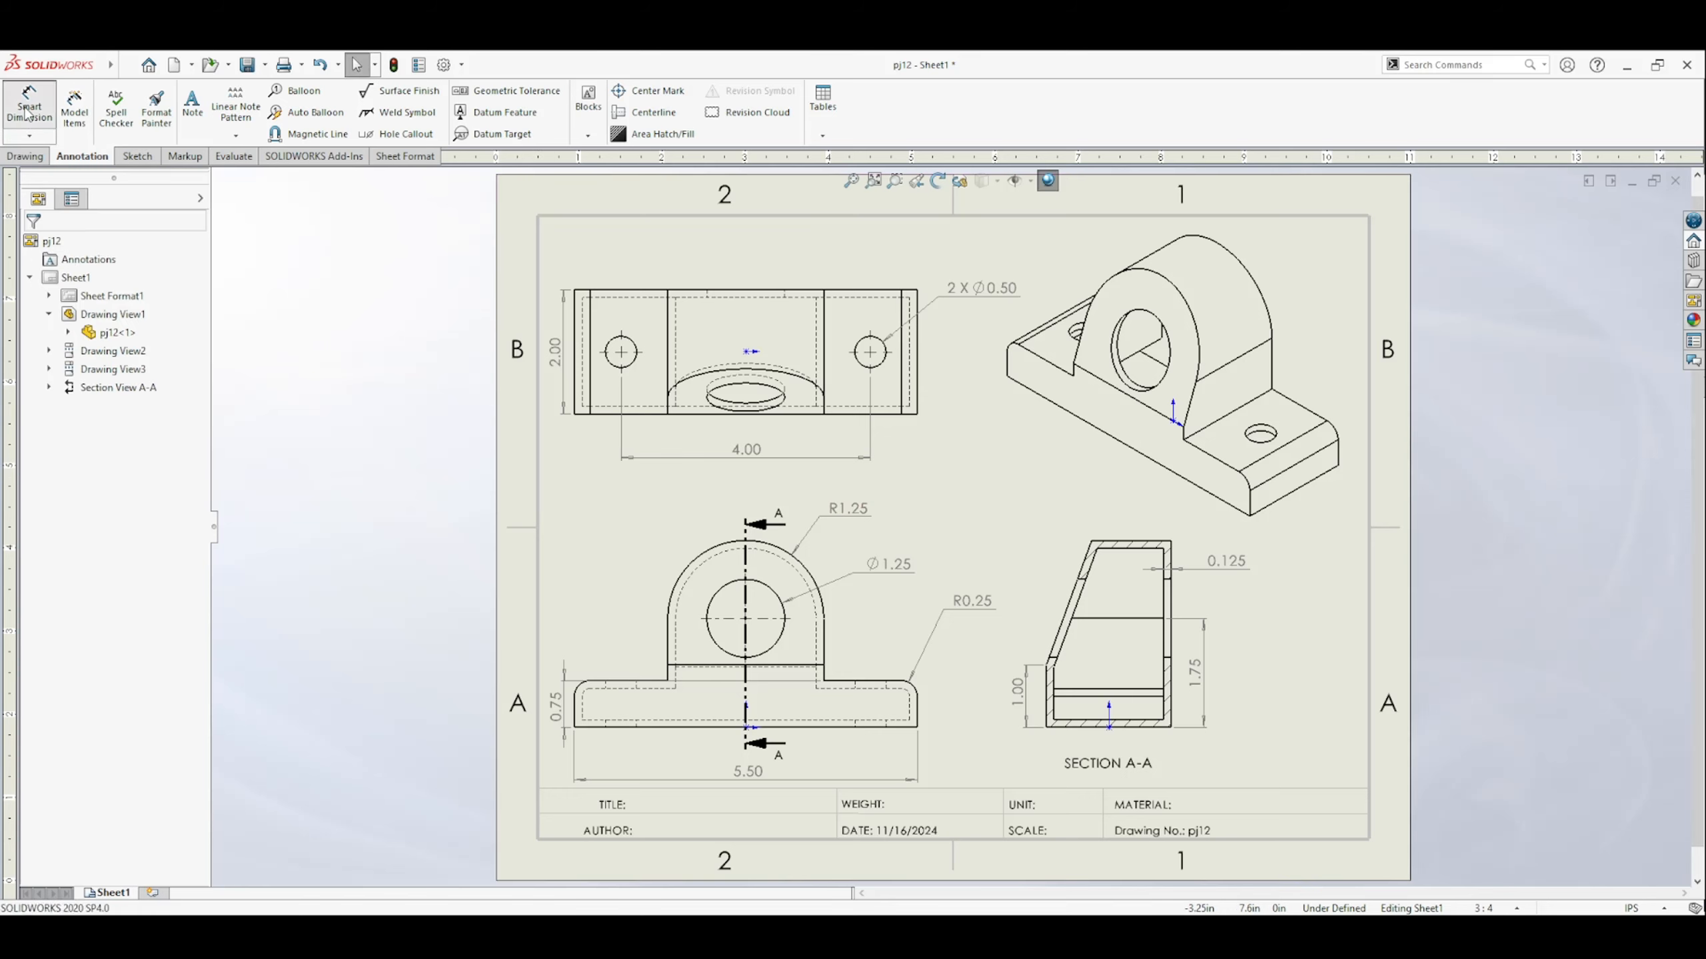
click(1084, 563)
click(1046, 677)
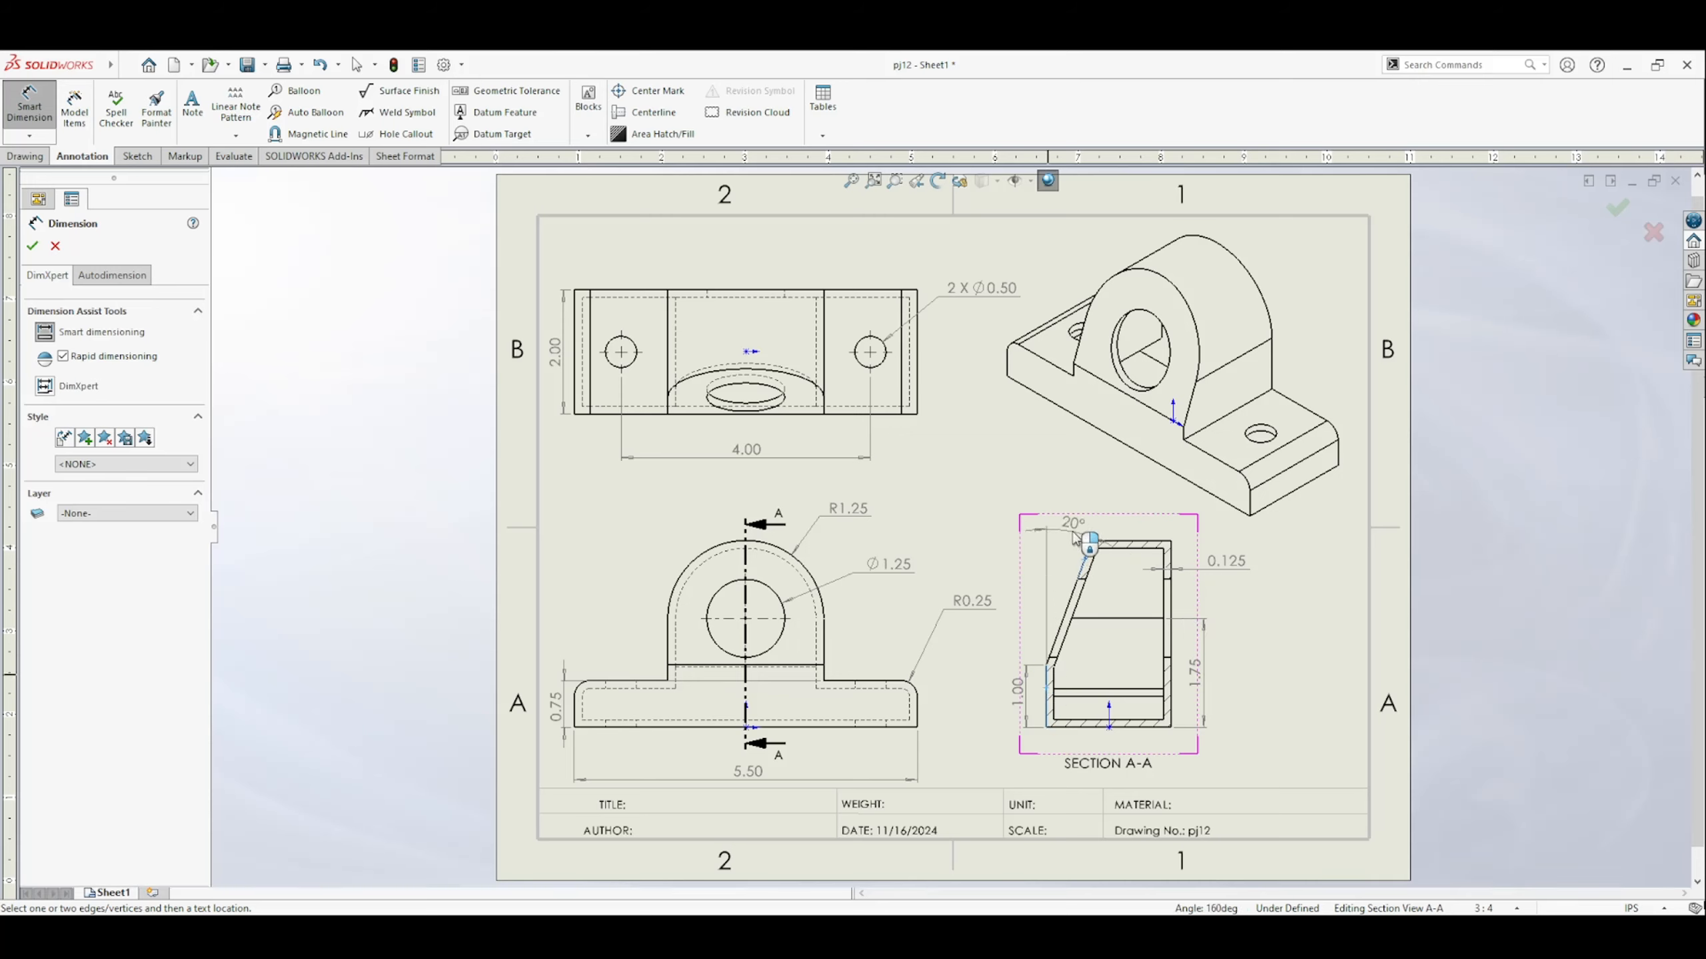
click(1083, 497)
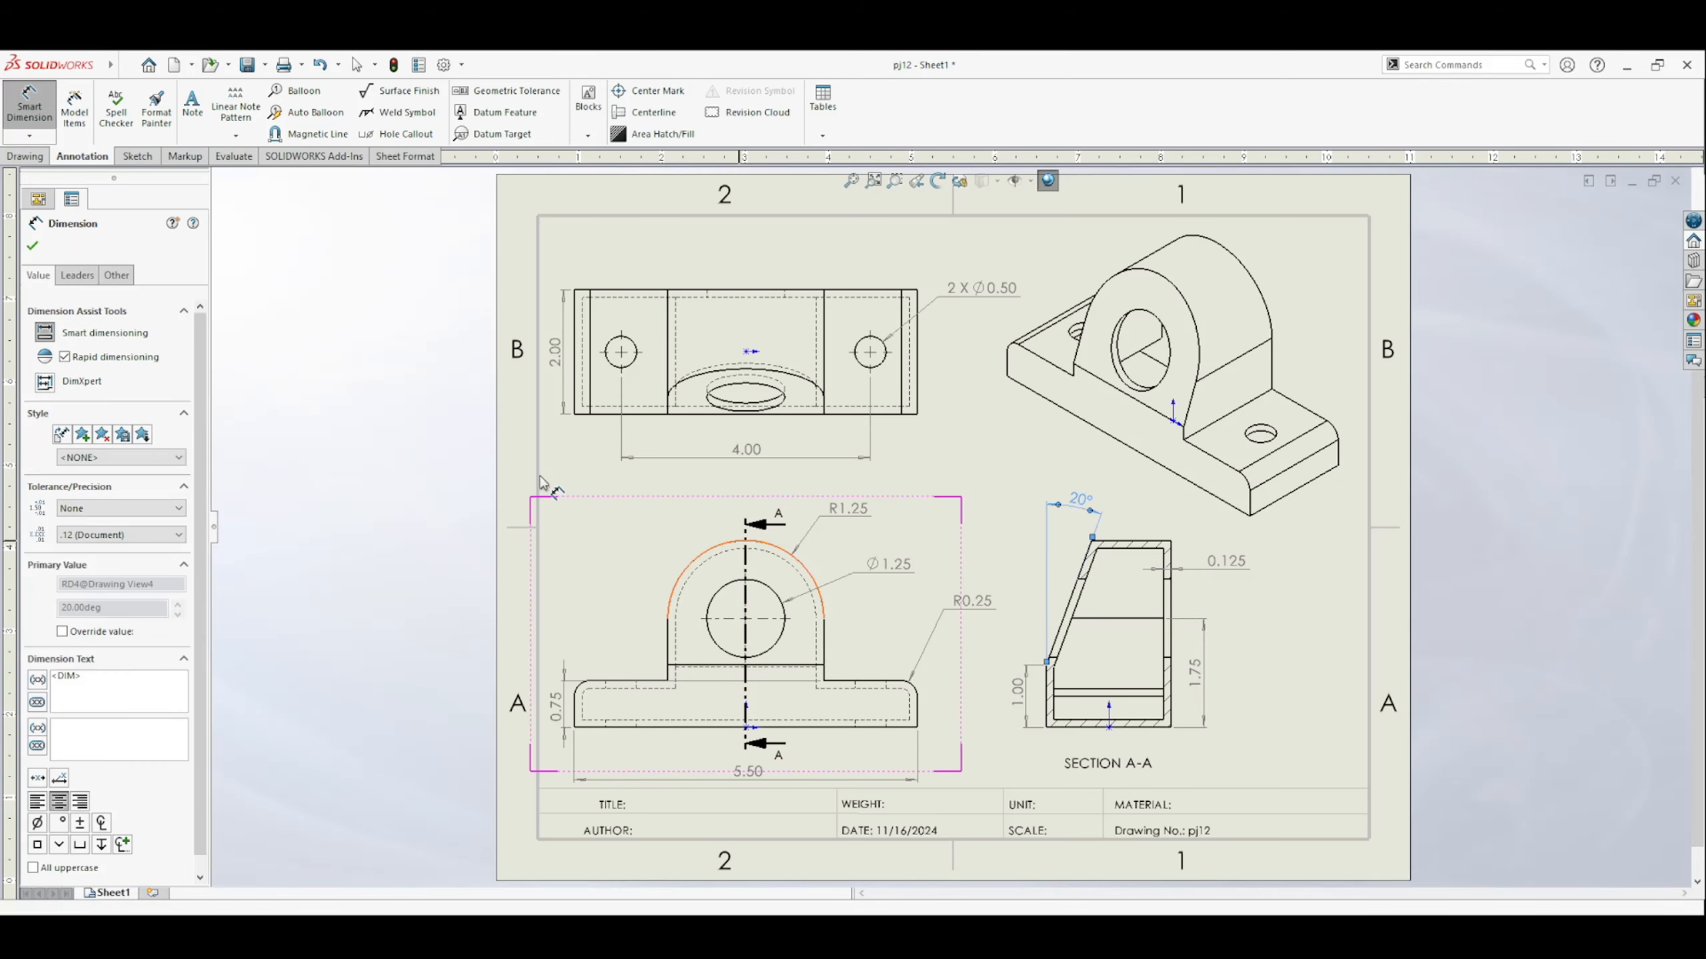
key(Escape)
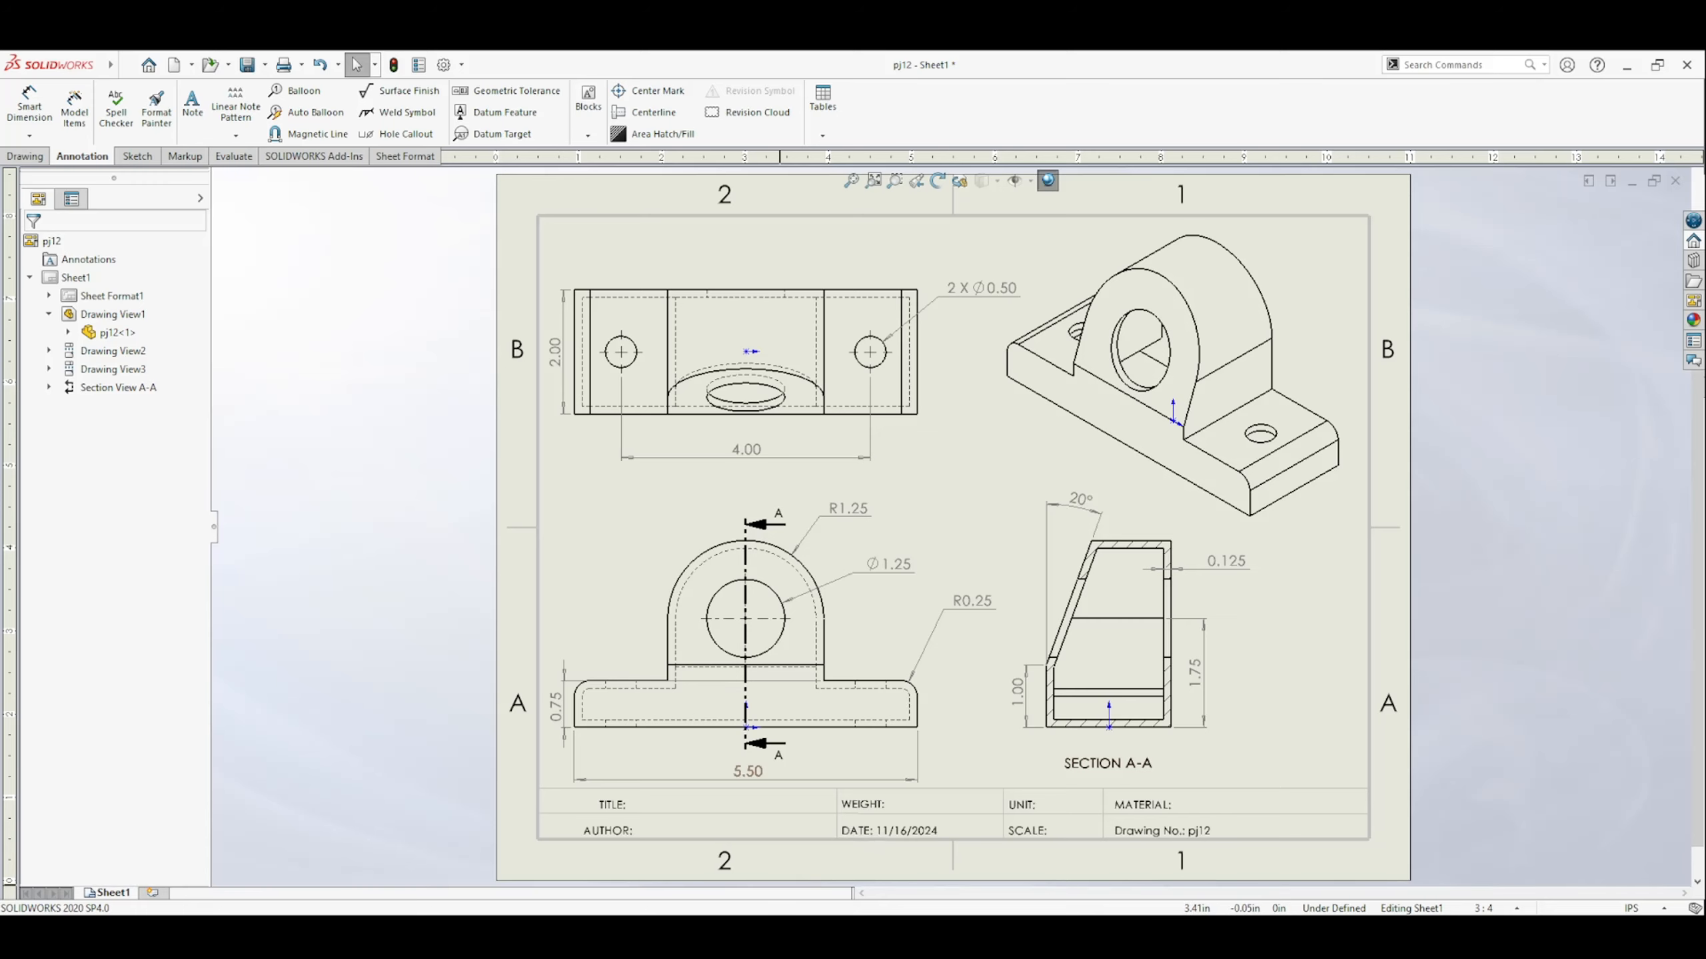
Switch to the pj12 part and add a custom Weight property linked to the part's mass.
click(700, 862)
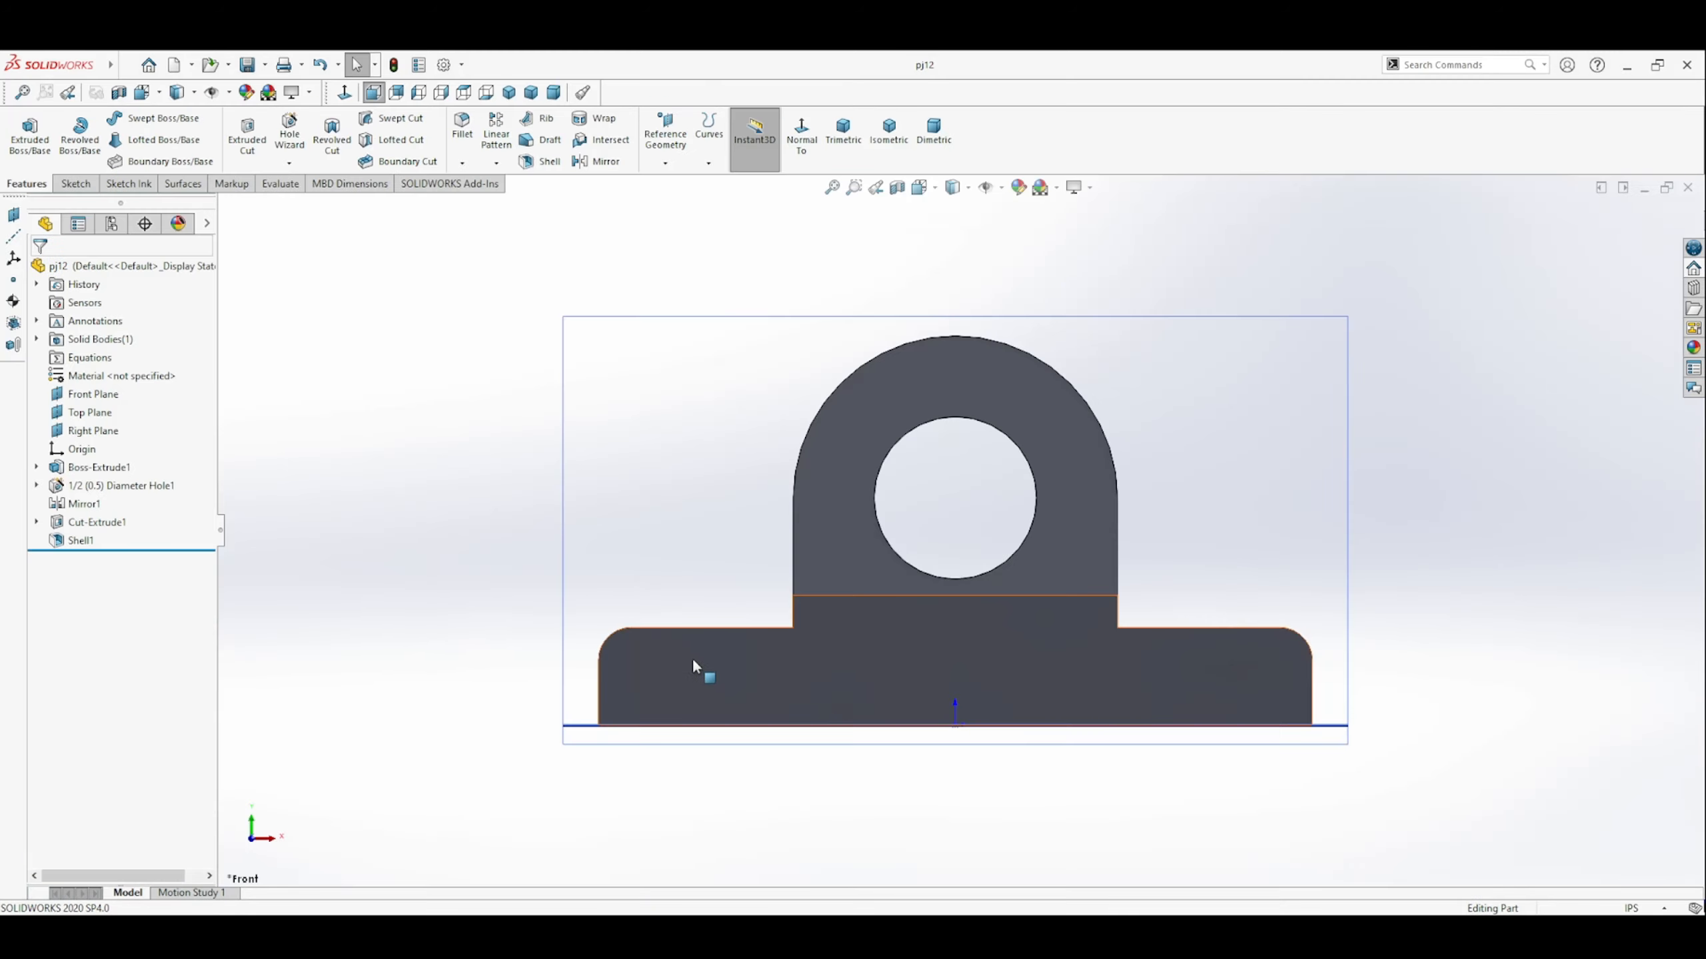
click(417, 66)
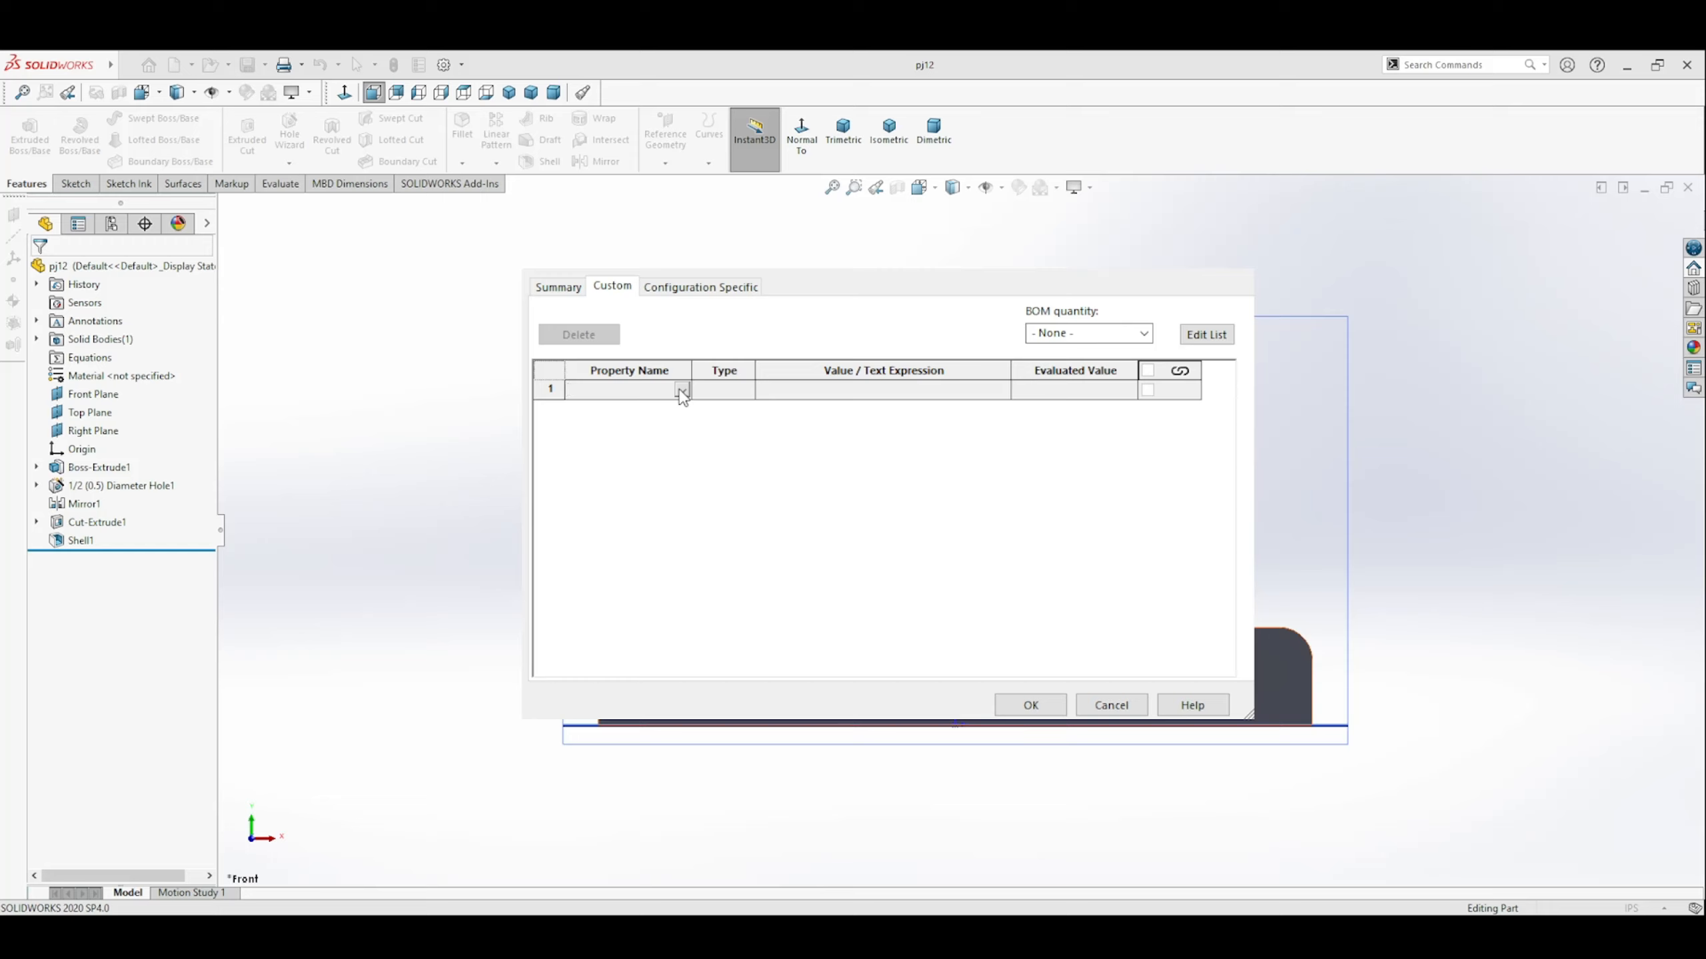
click(609, 470)
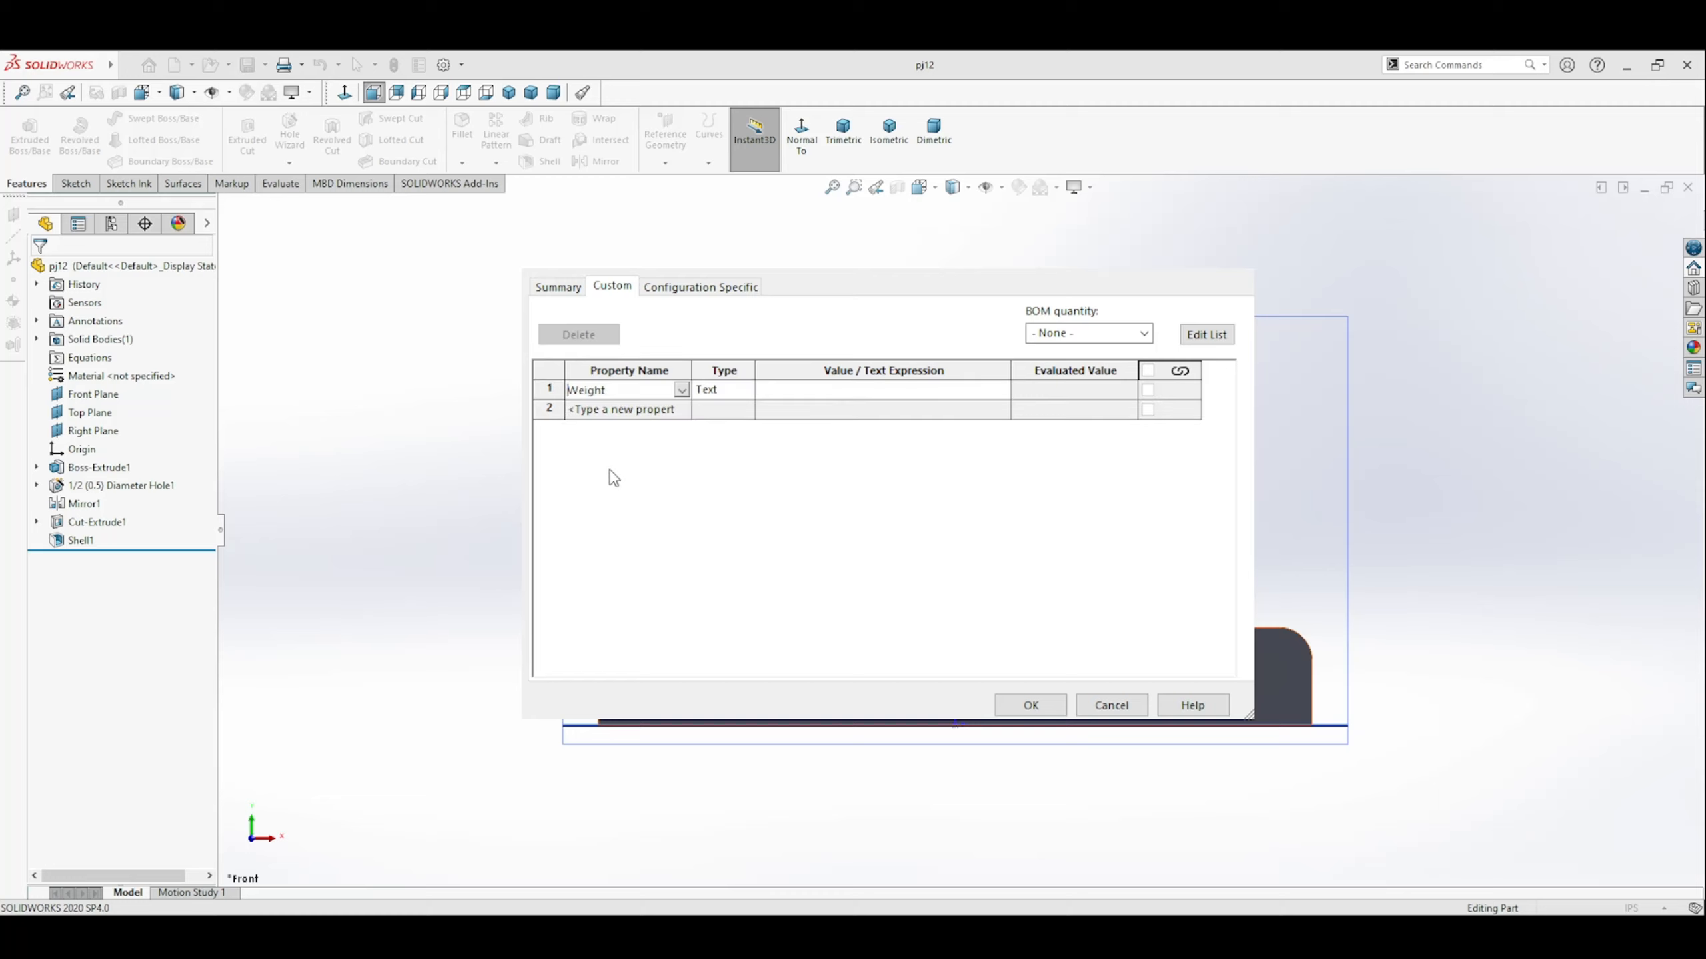
click(998, 391)
click(1001, 391)
click(803, 427)
Add a custom Material property linked to the part's material.
click(682, 409)
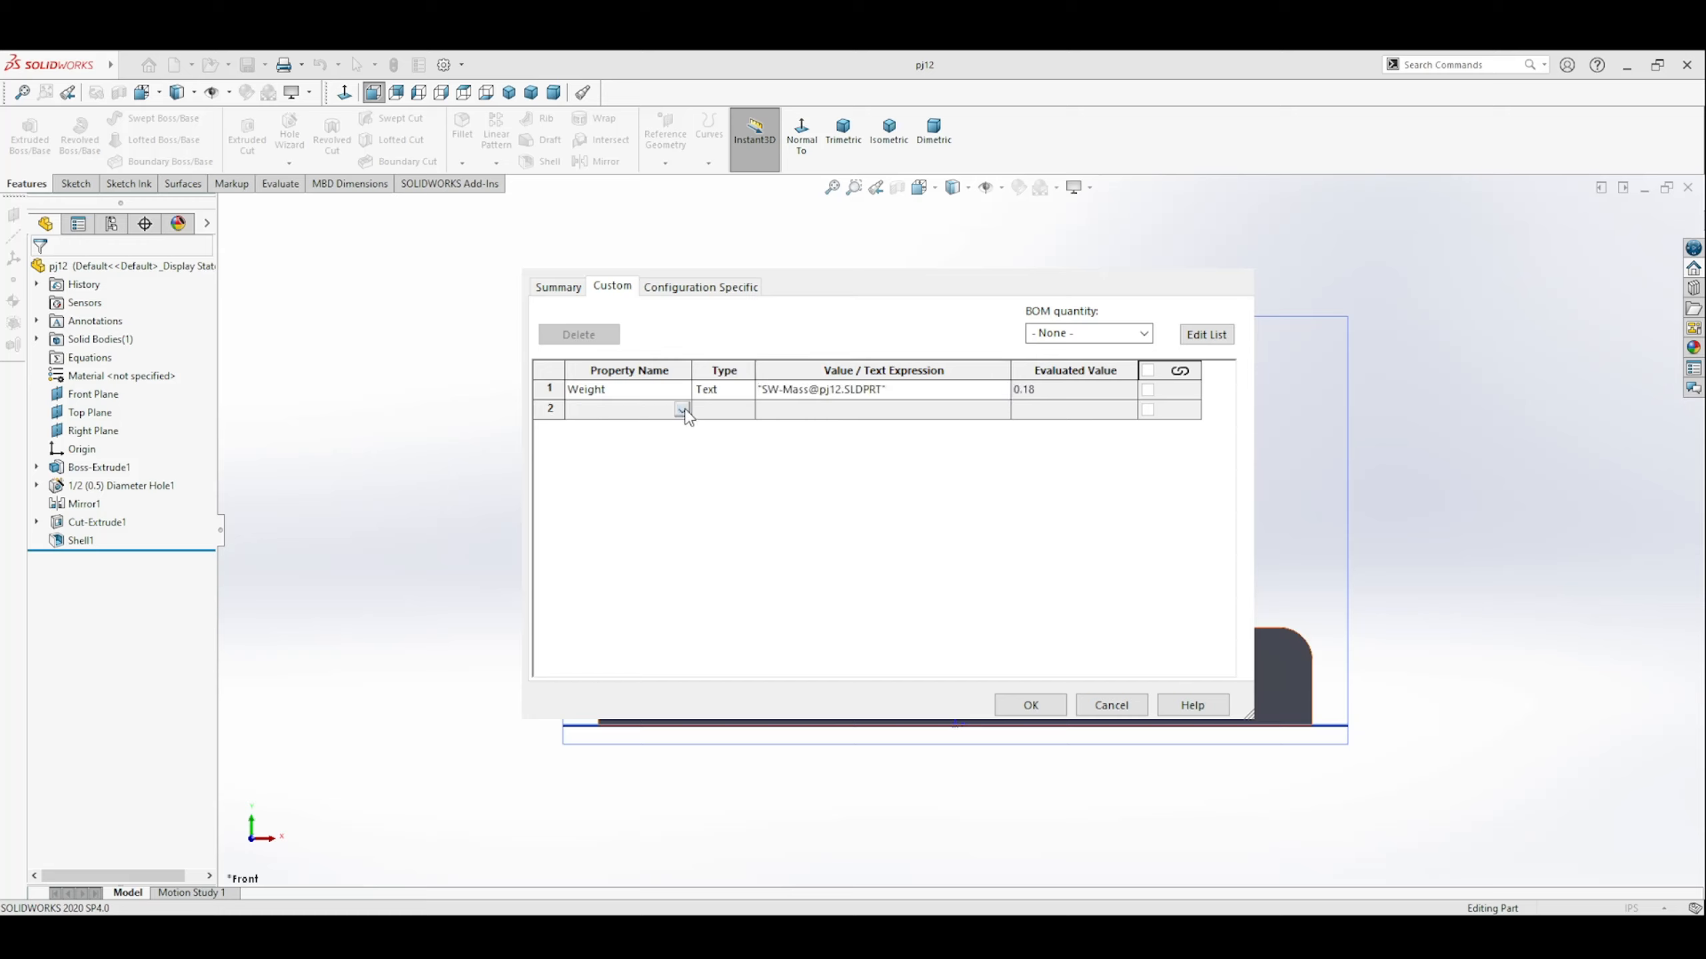
click(600, 485)
click(1000, 410)
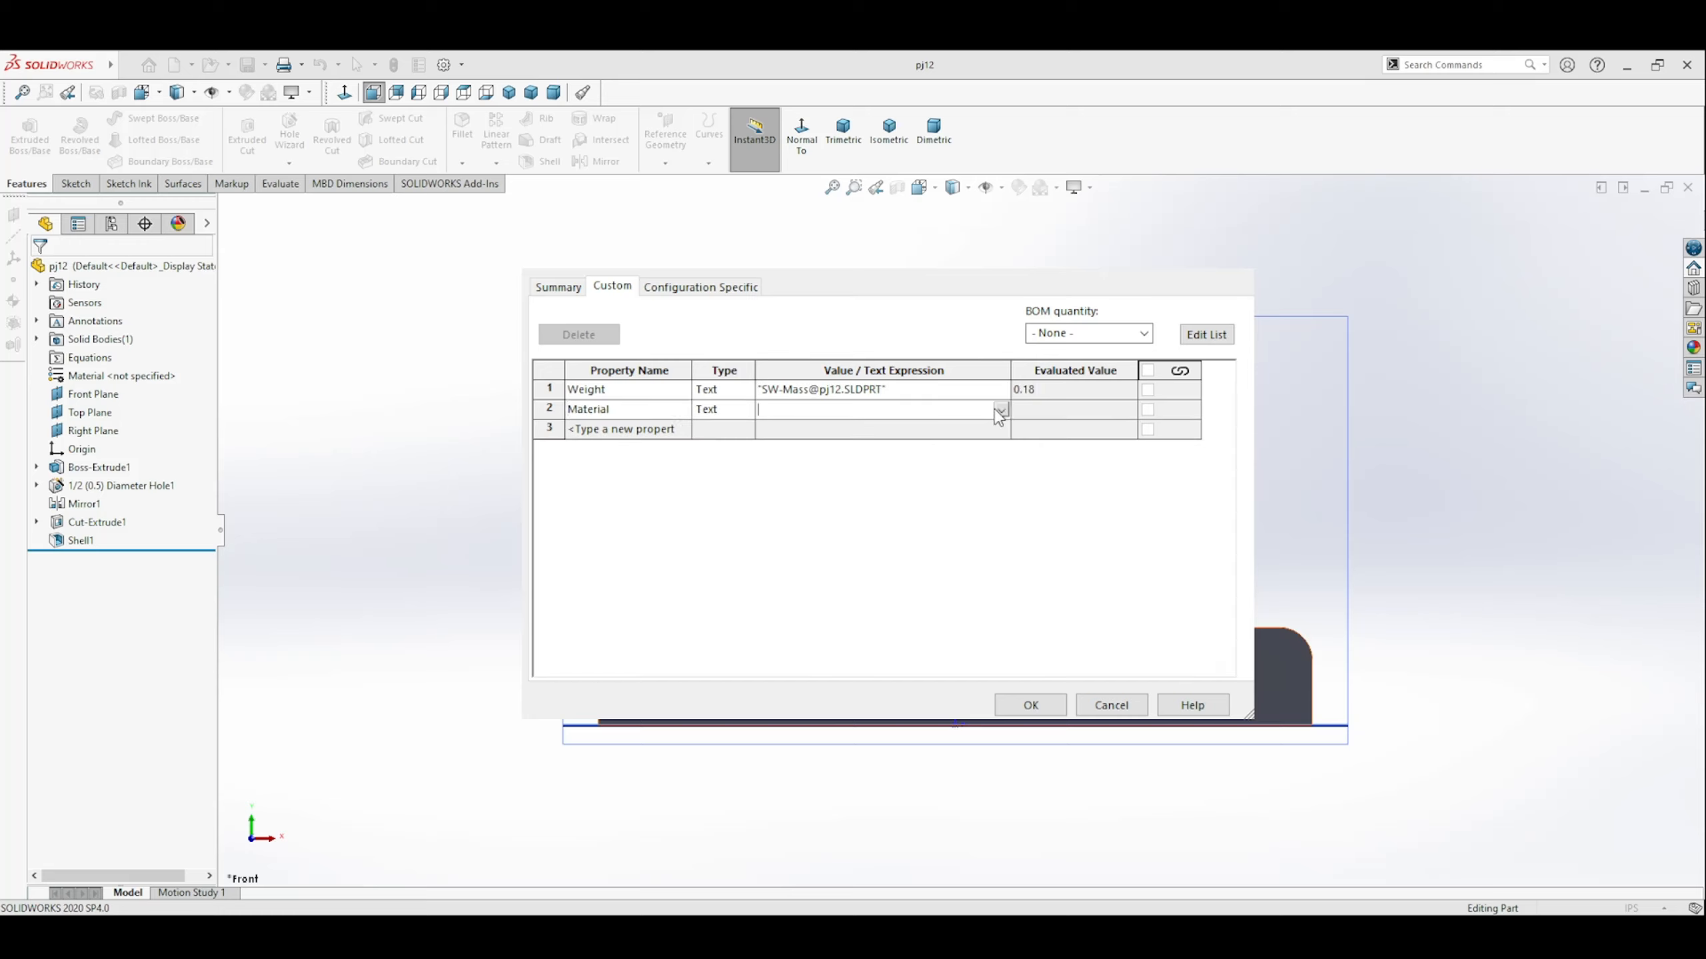
click(851, 431)
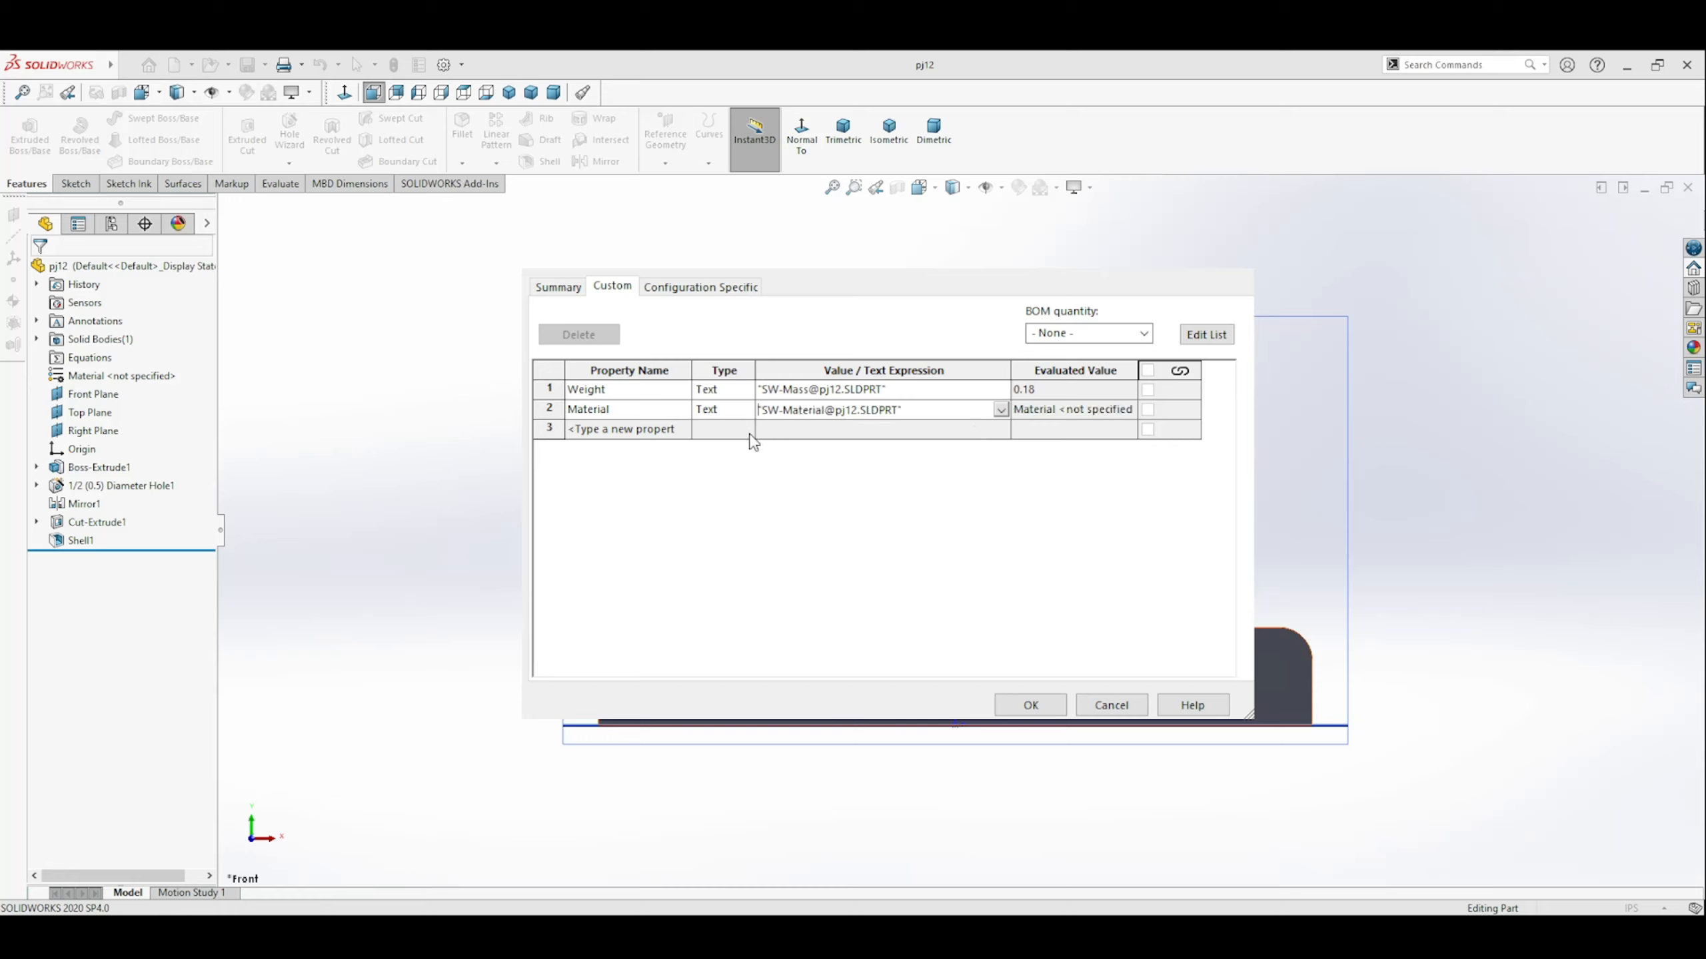
Add a Description property with the value CPCC and a DrawnBy property with the author's initials.
click(685, 433)
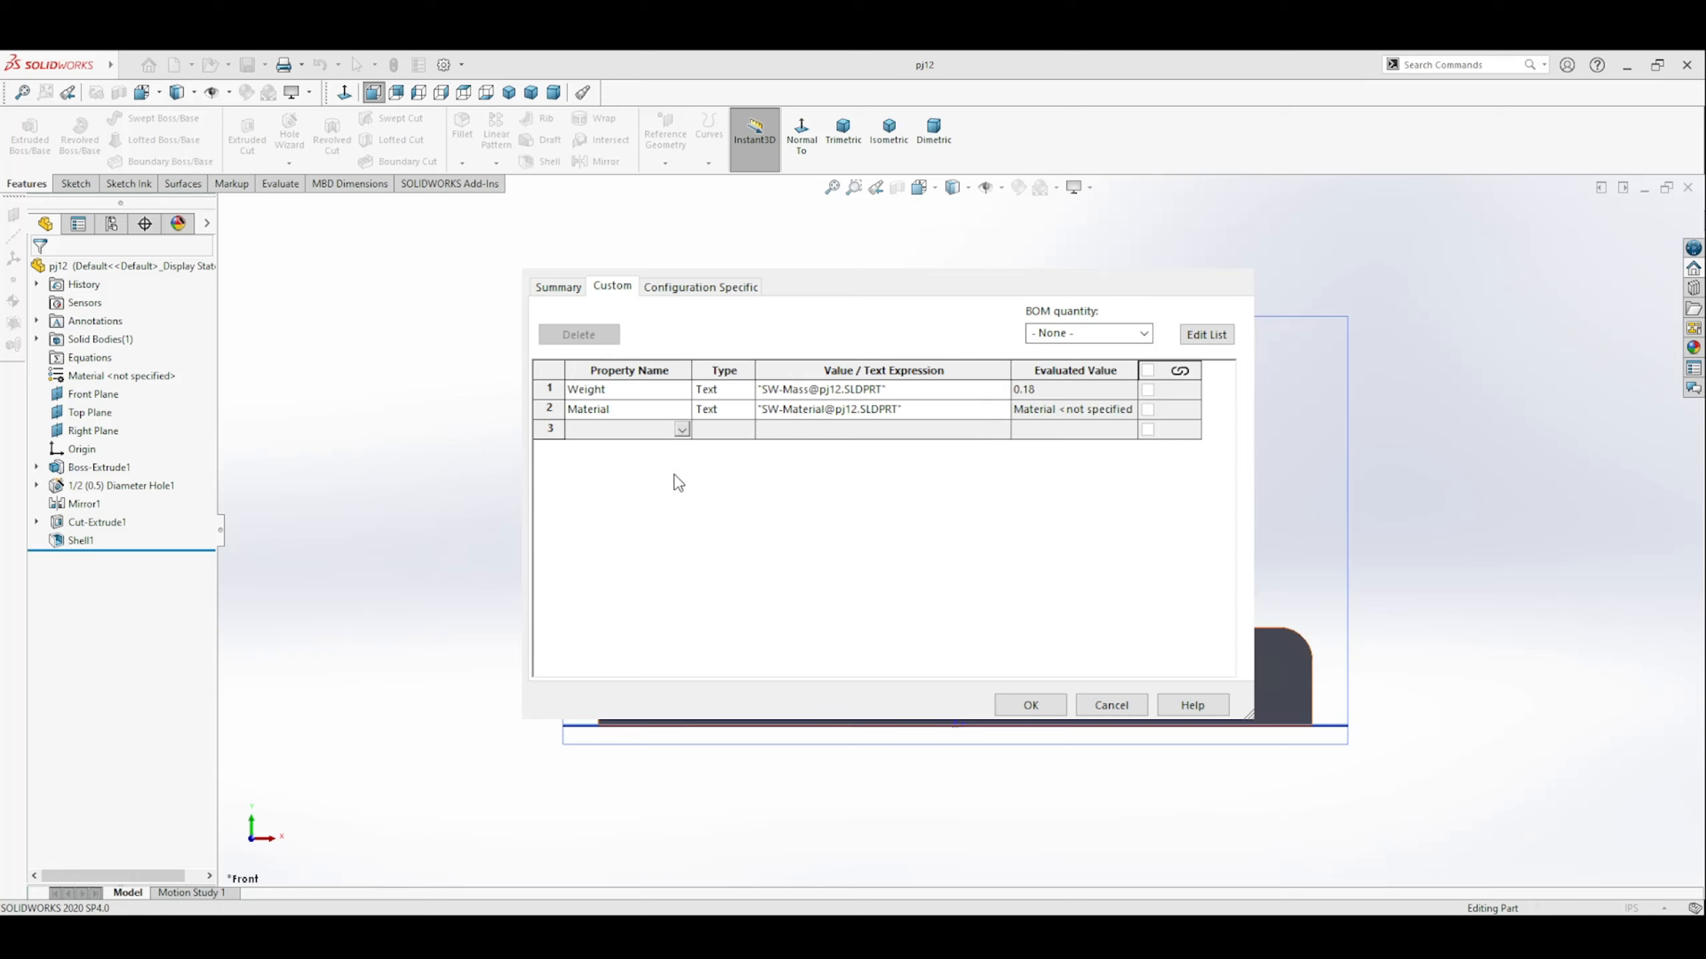
click(628, 454)
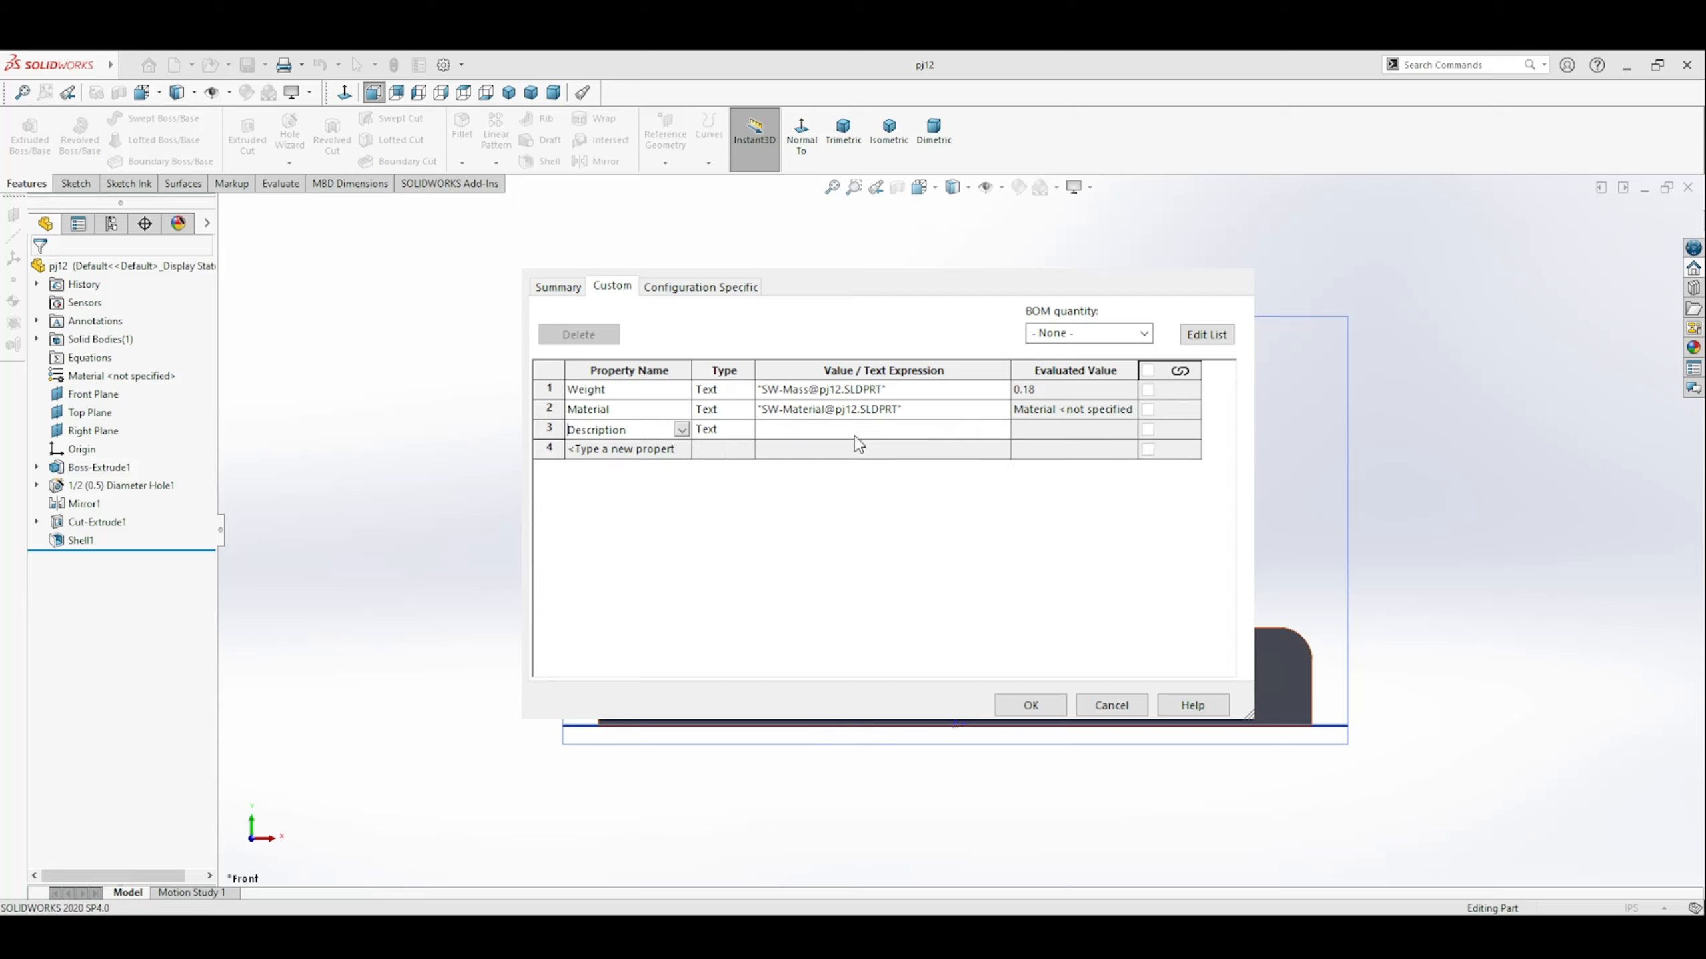
click(857, 433)
click(675, 449)
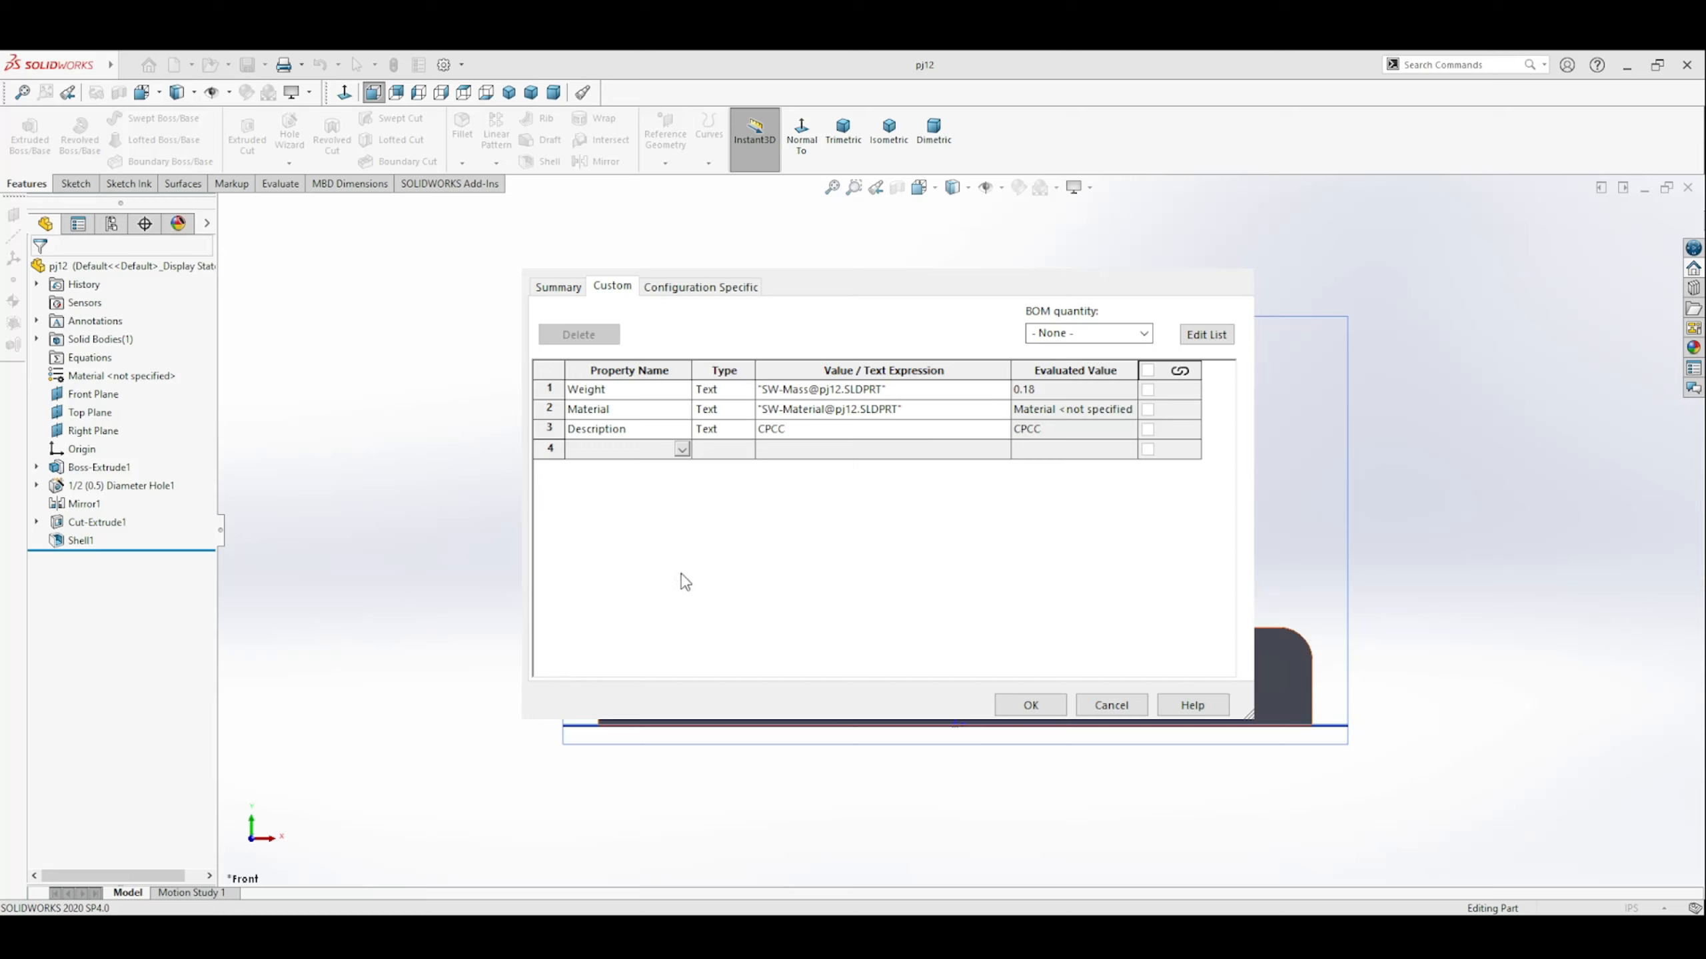
text(DrawnBy)
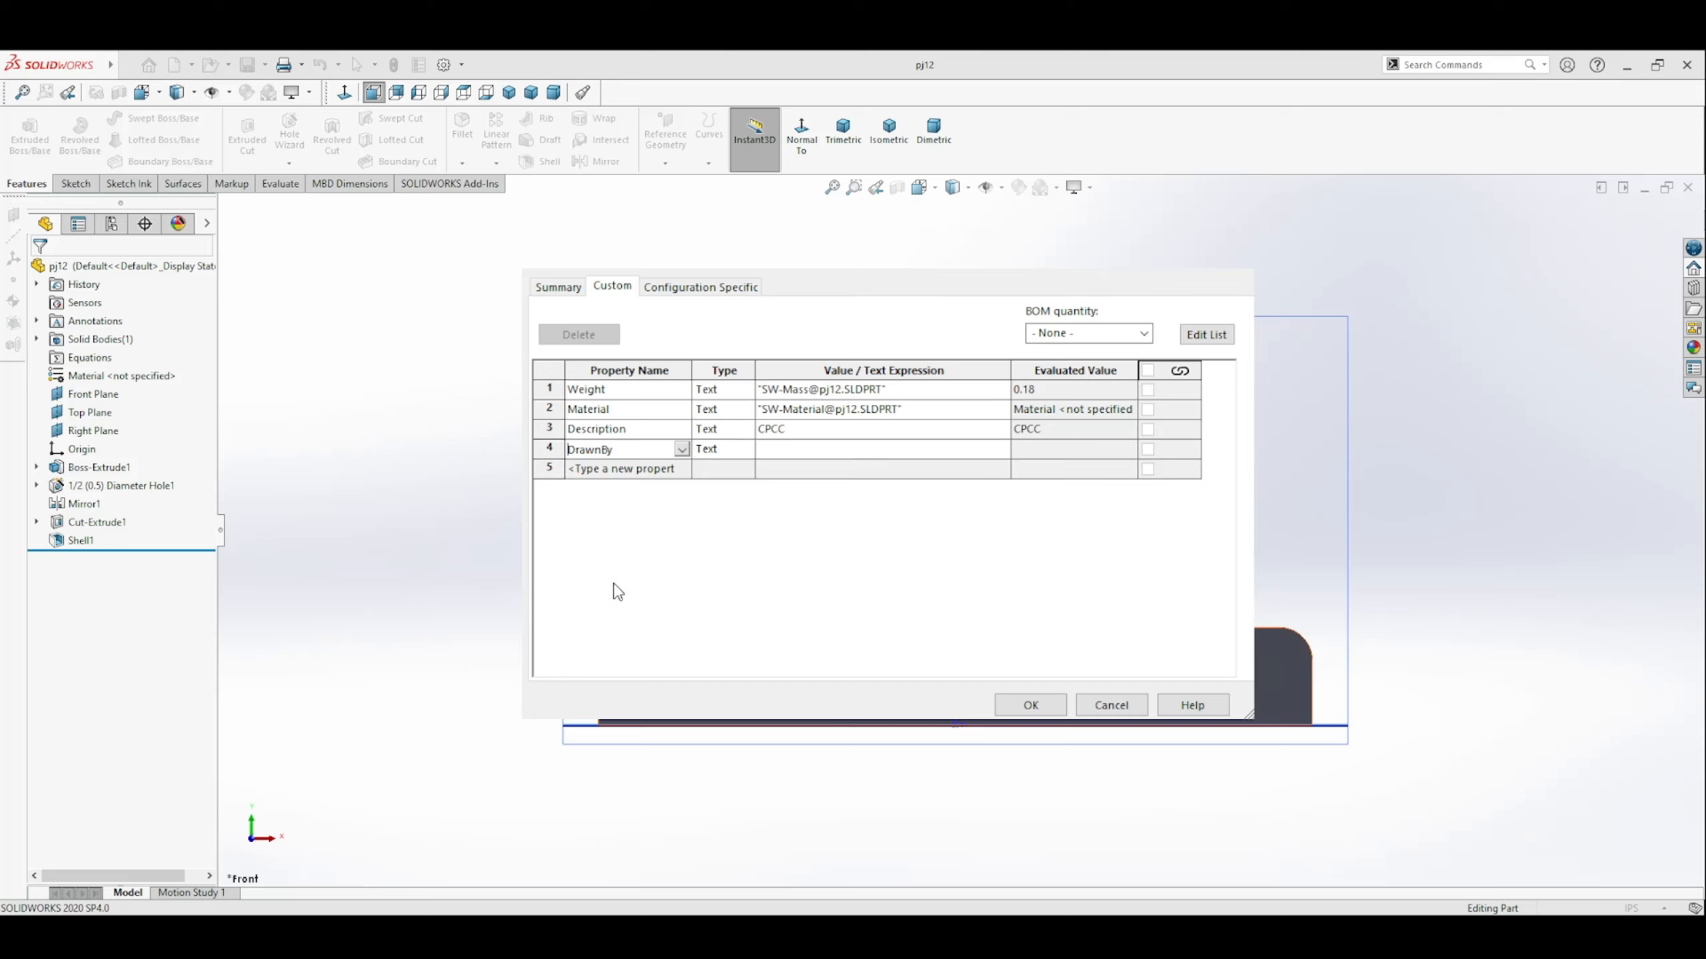
click(832, 449)
Add a UnitOfMeasure property with the value IPS and accept the custom properties.
click(683, 472)
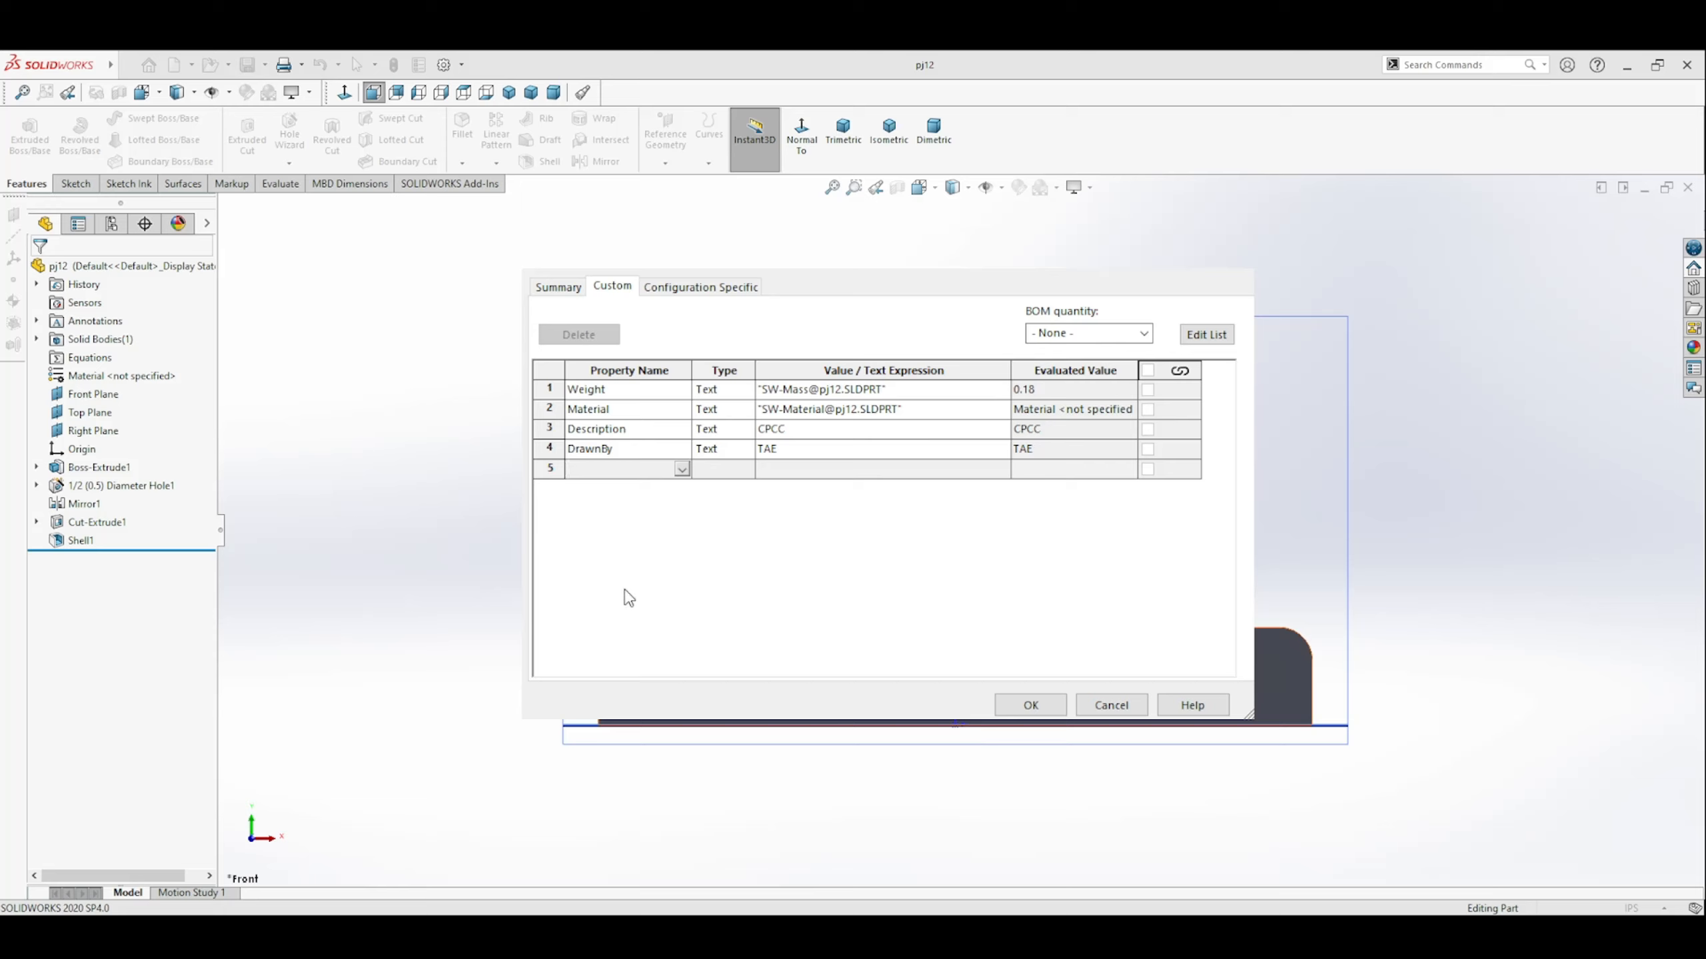
text(ure)
click(997, 471)
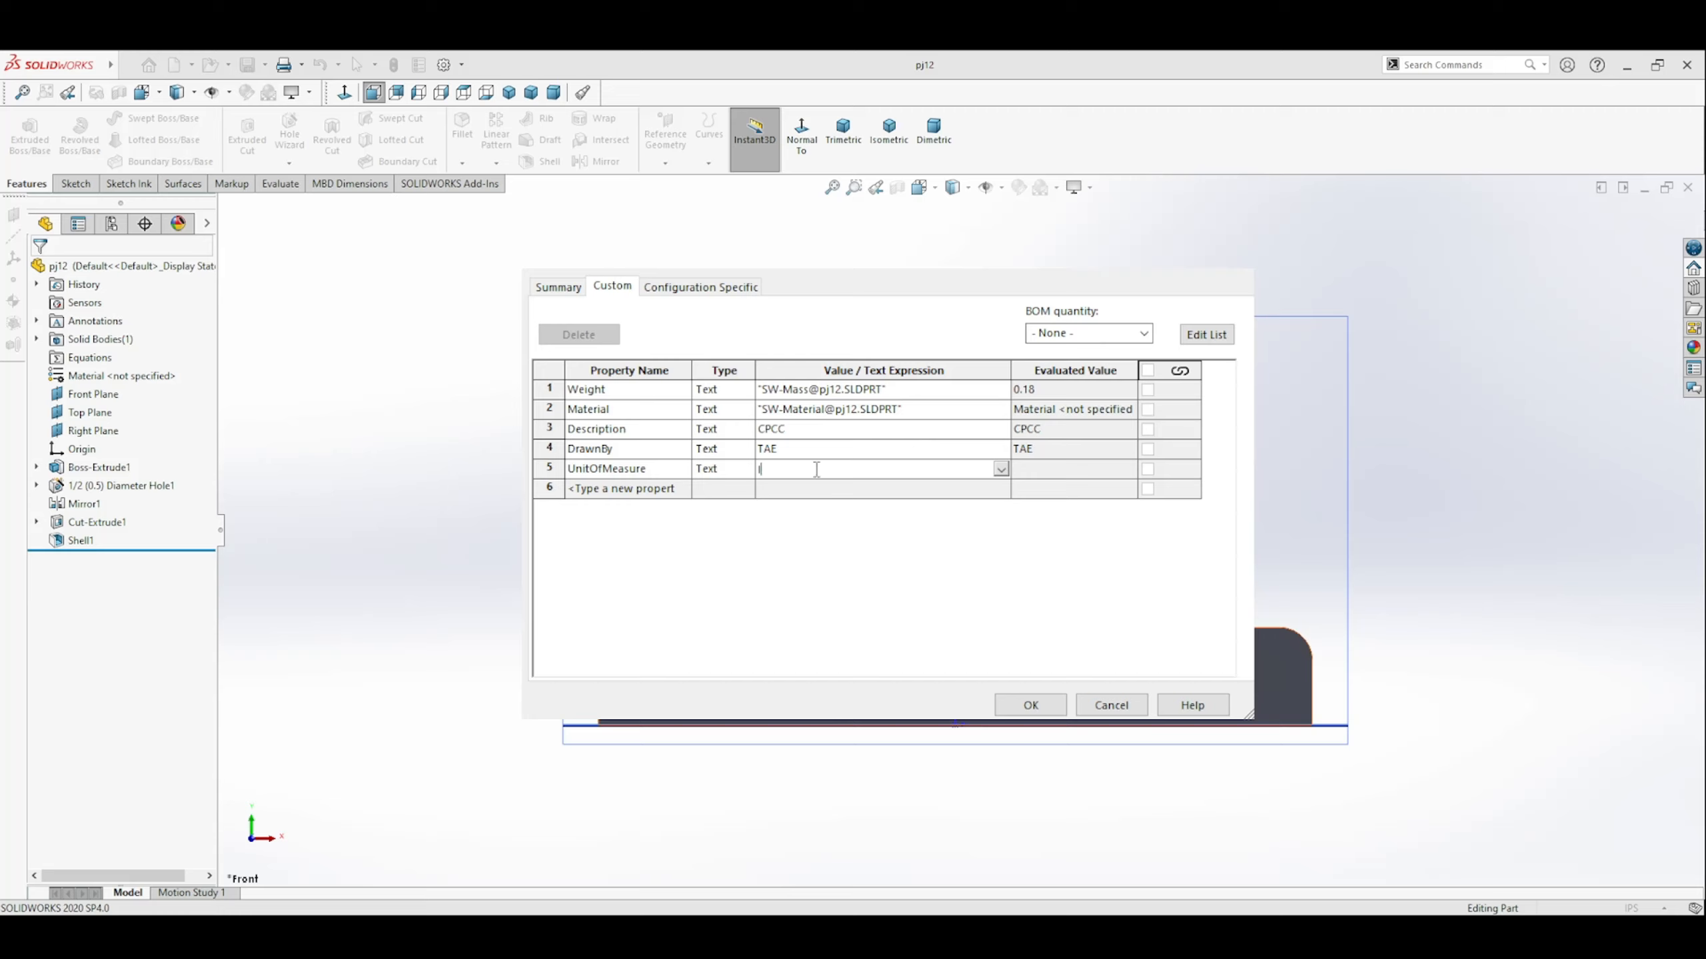
click(680, 489)
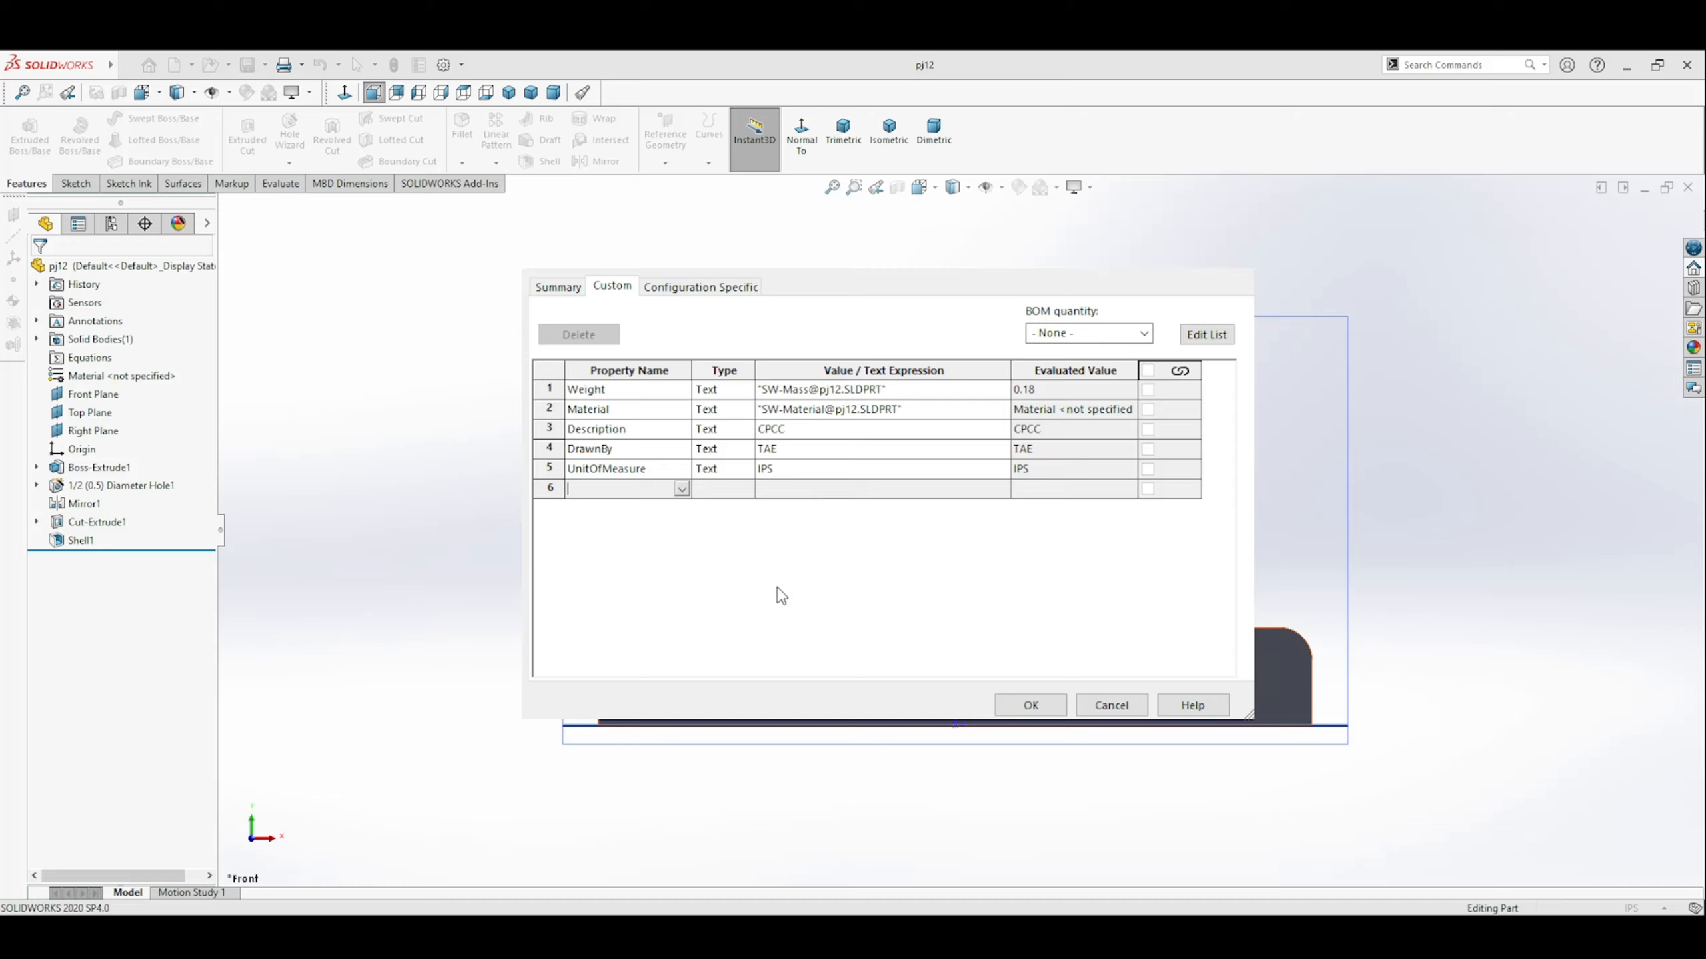
click(1030, 705)
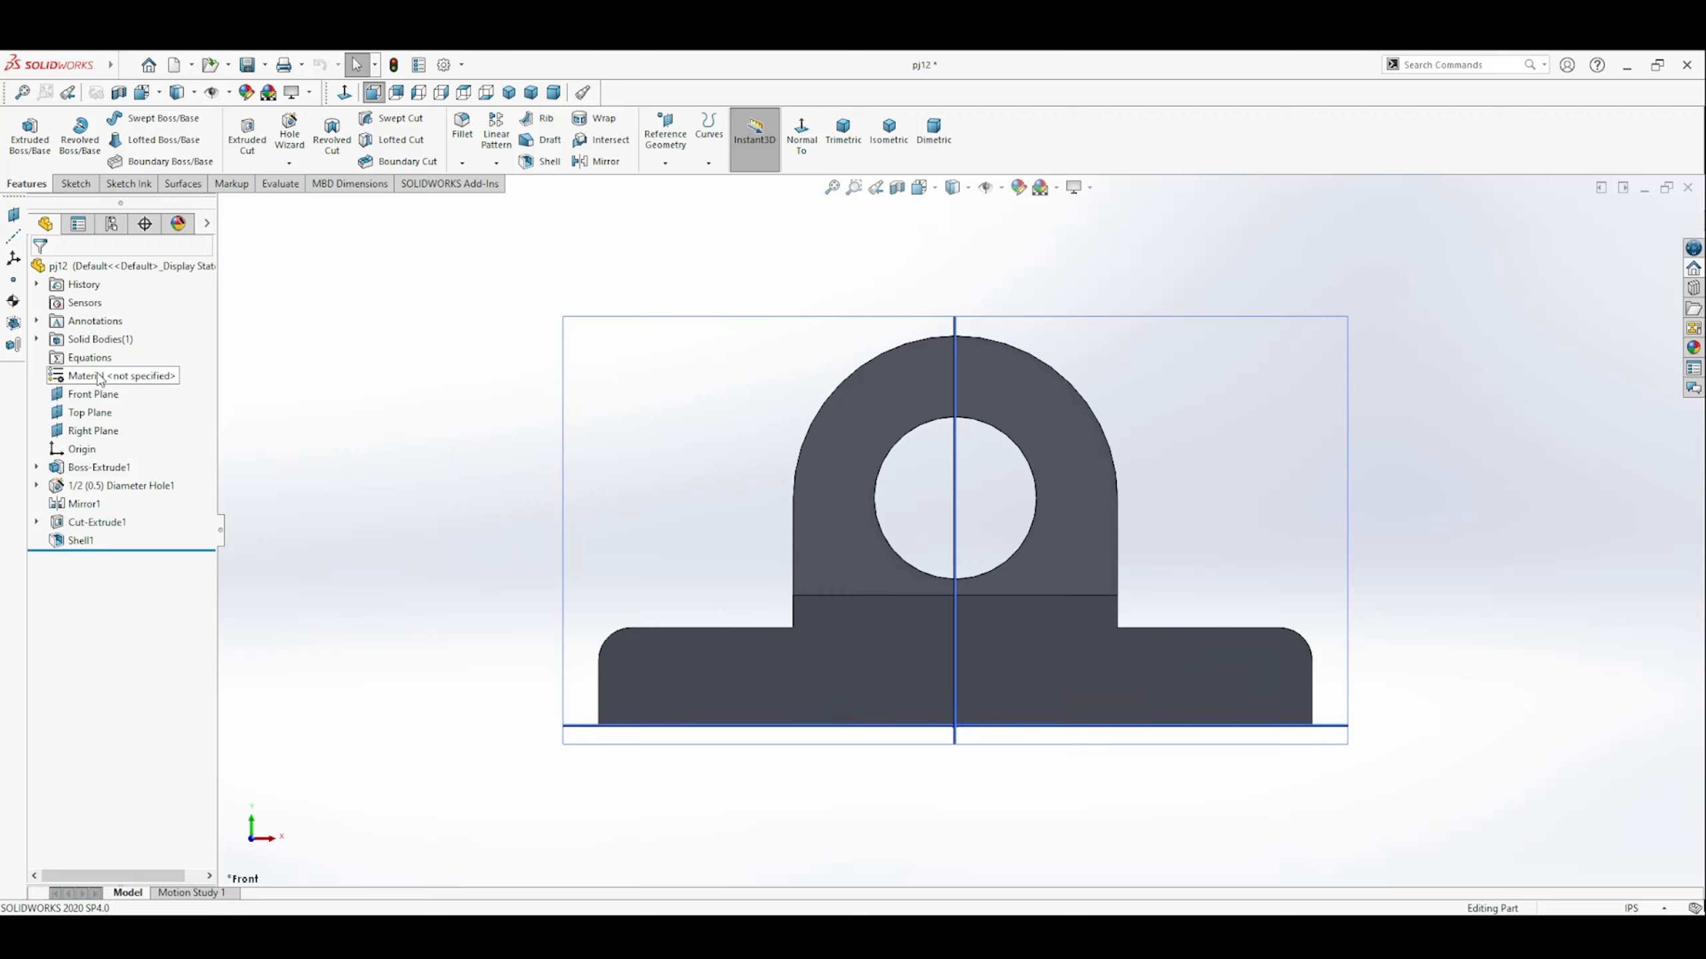
Assign Gray Cast Iron from the Iron category as the part's material and save the part.
double_click(99, 378)
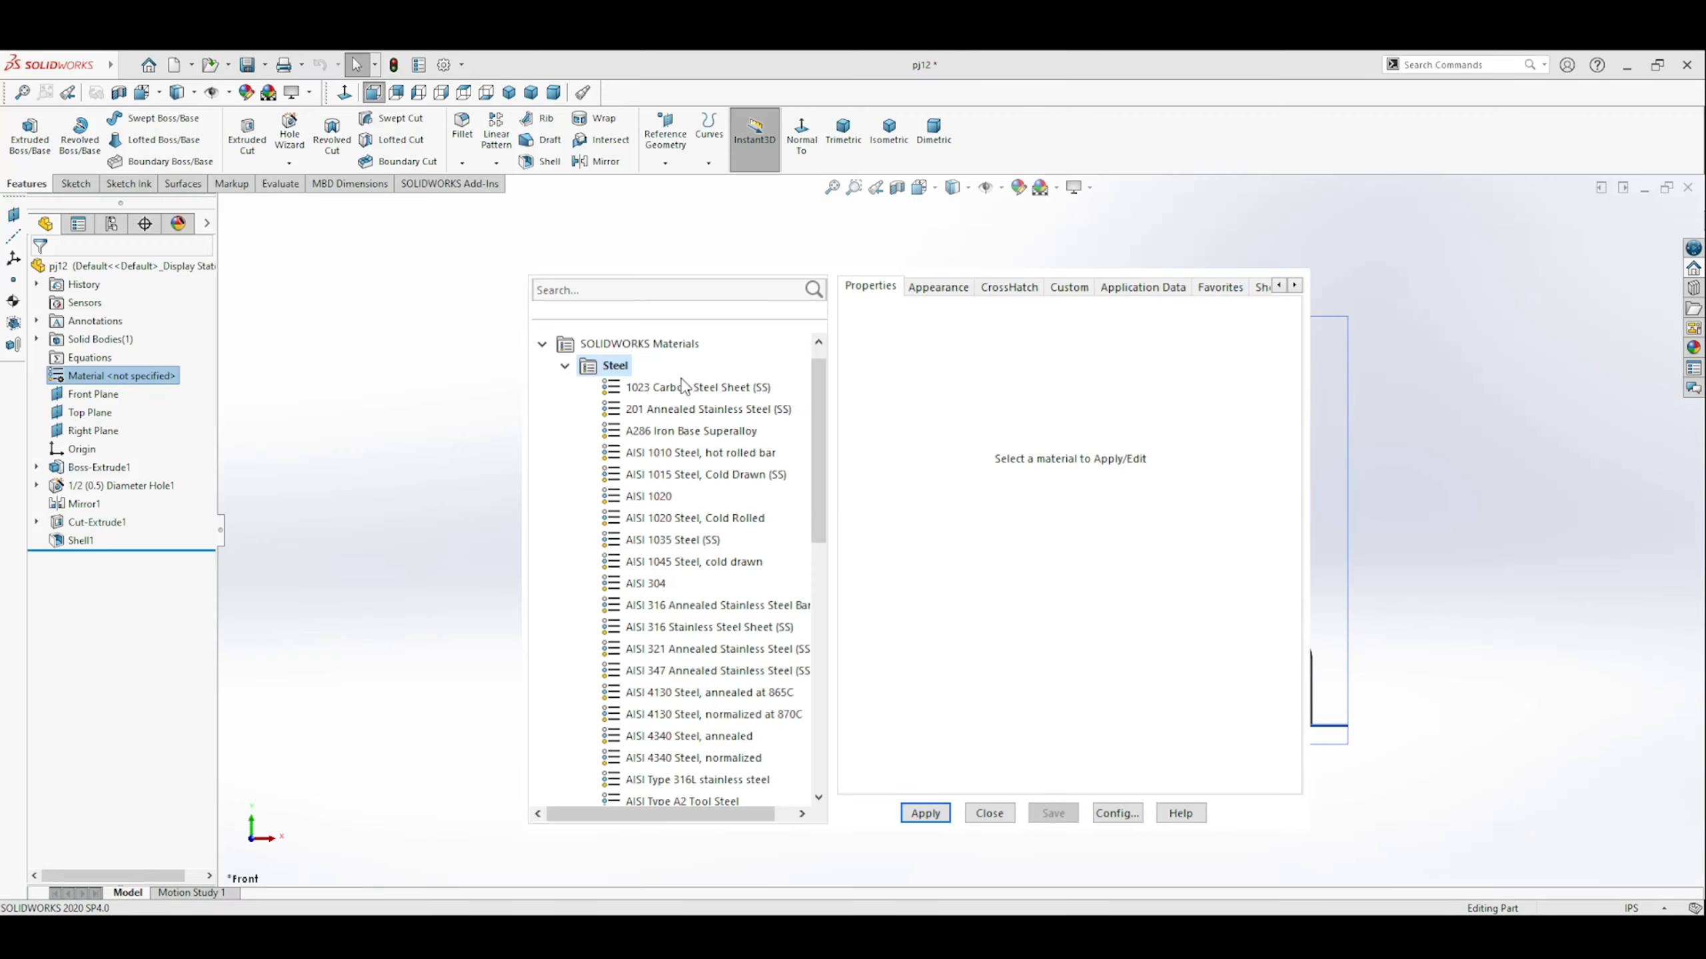
click(565, 367)
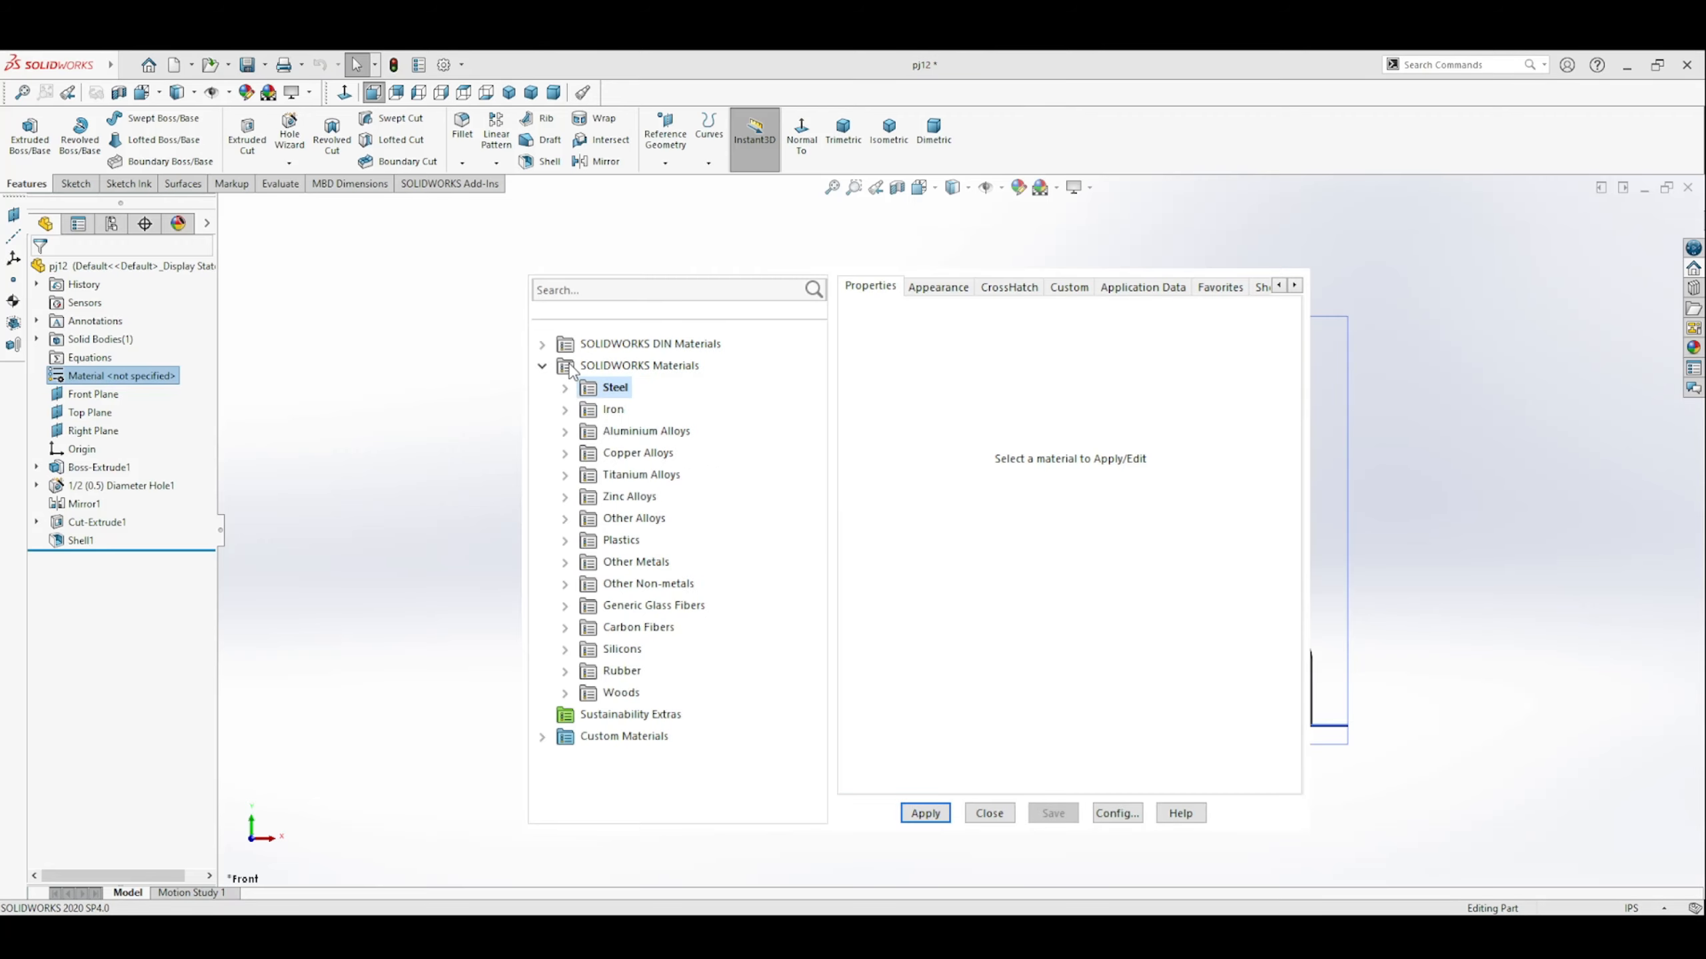
click(565, 409)
click(664, 475)
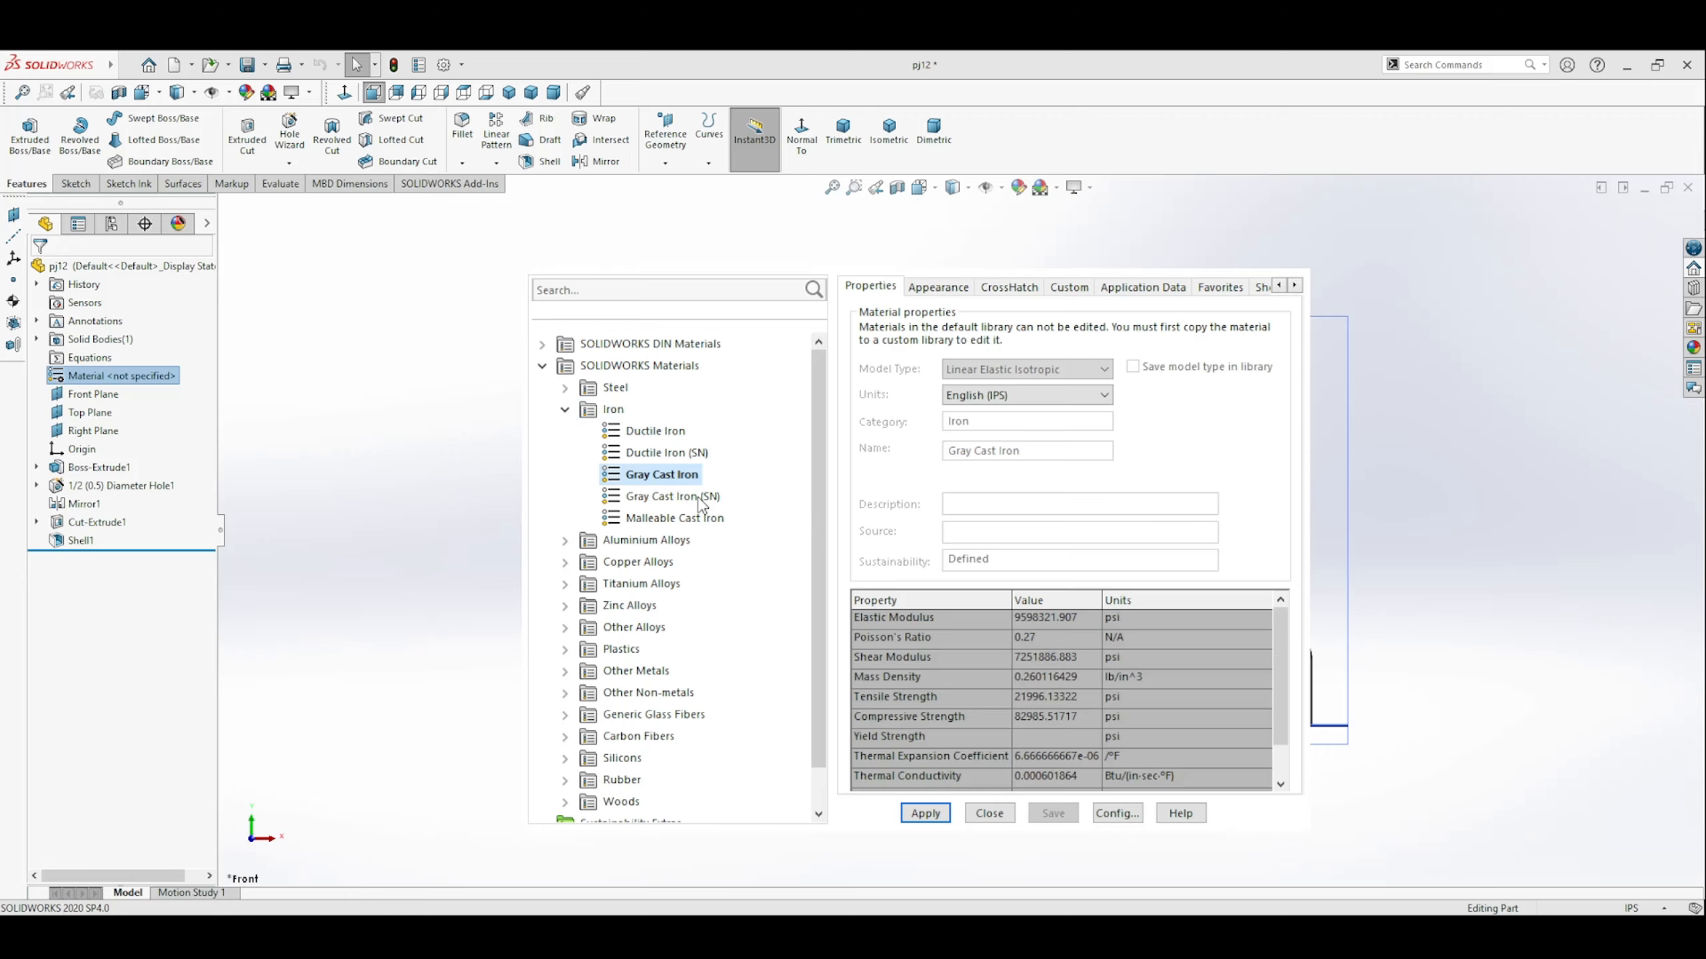
click(925, 813)
click(989, 812)
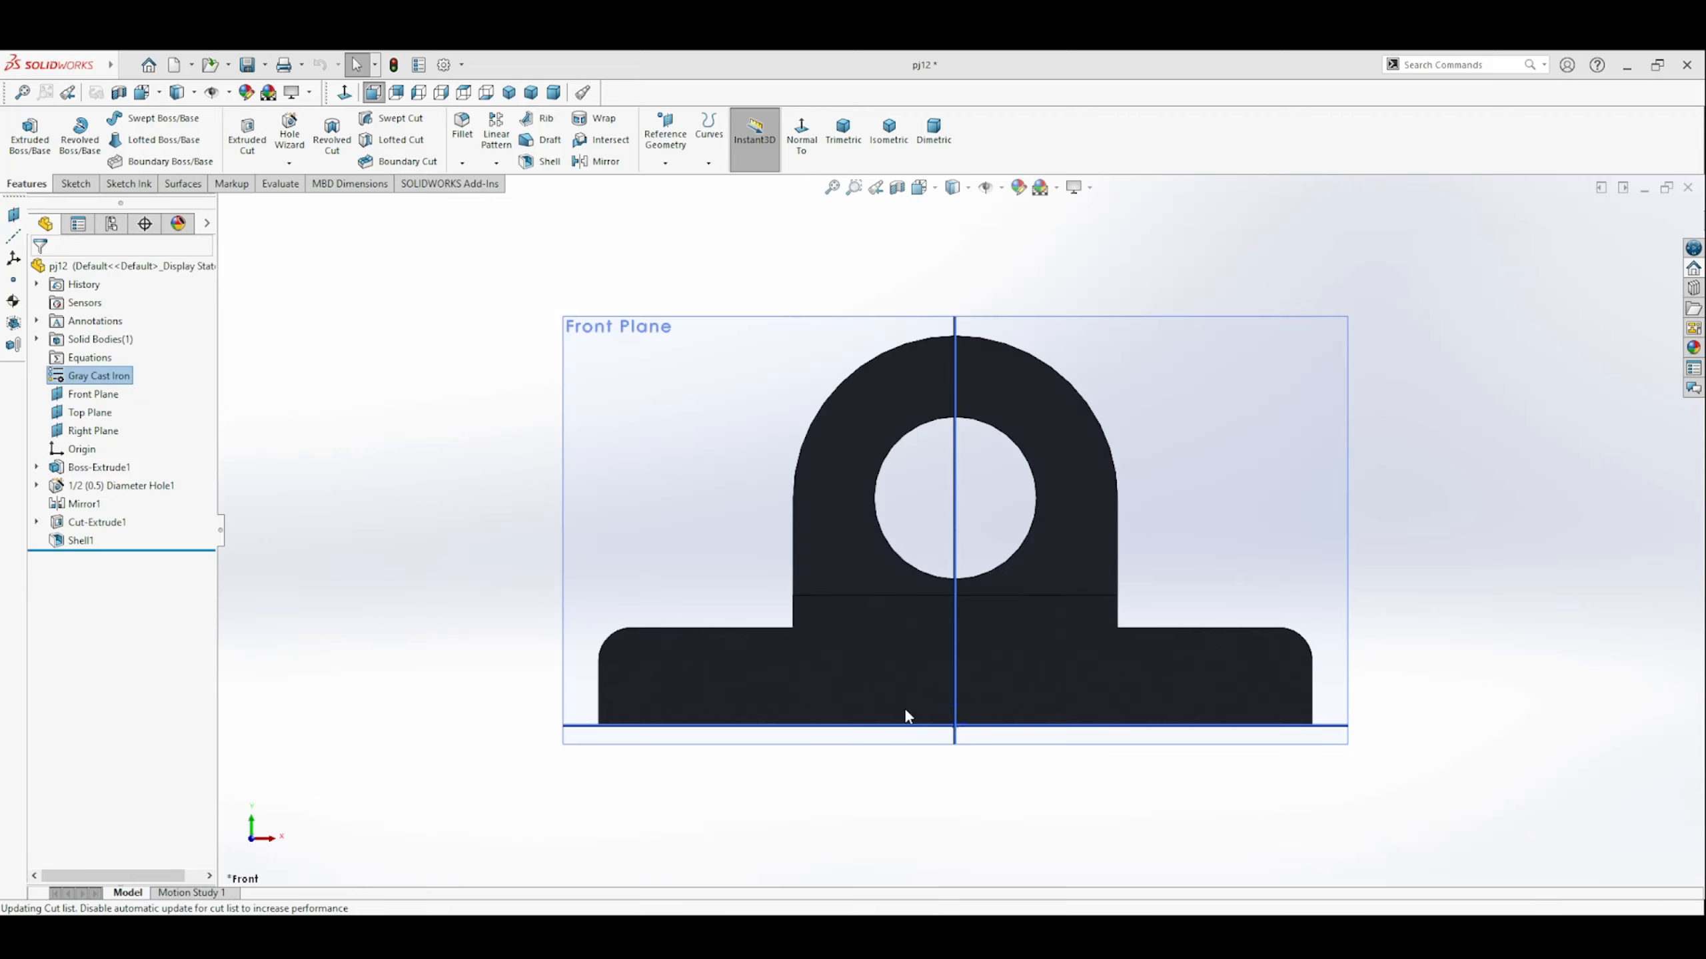
middle_drag(422, 499, 488, 557)
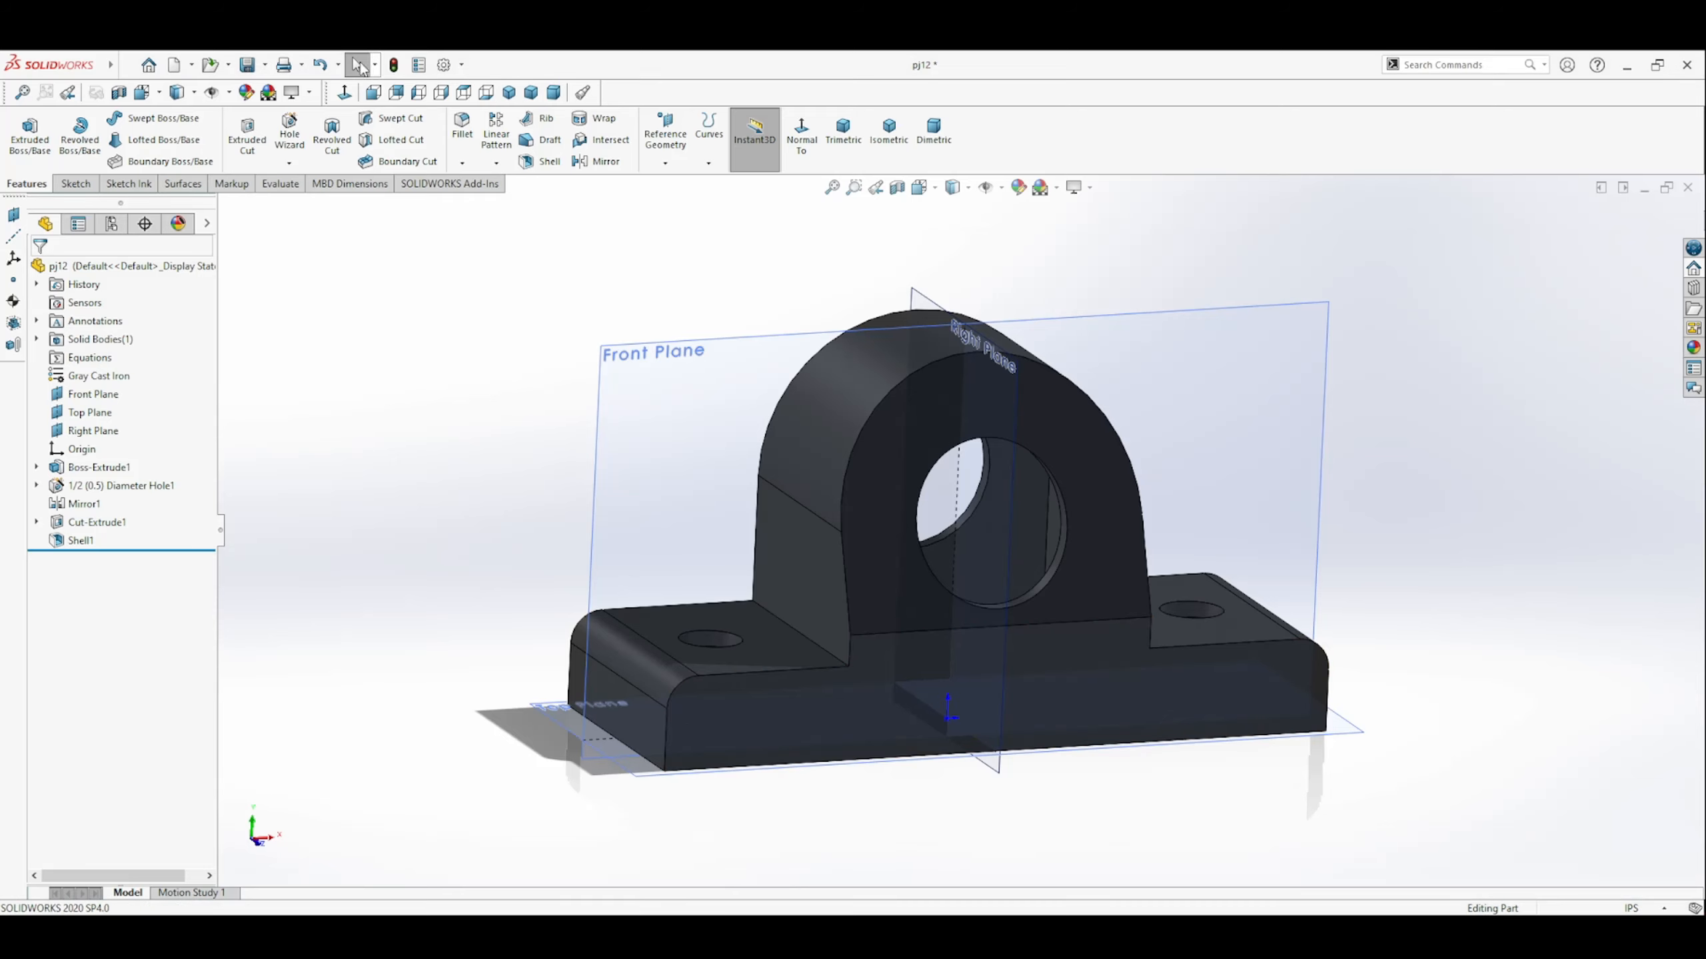
click(246, 67)
Return to the drawing and move the hole-spacing dimension slightly closer to the top view.
key(ctrl+Tab)
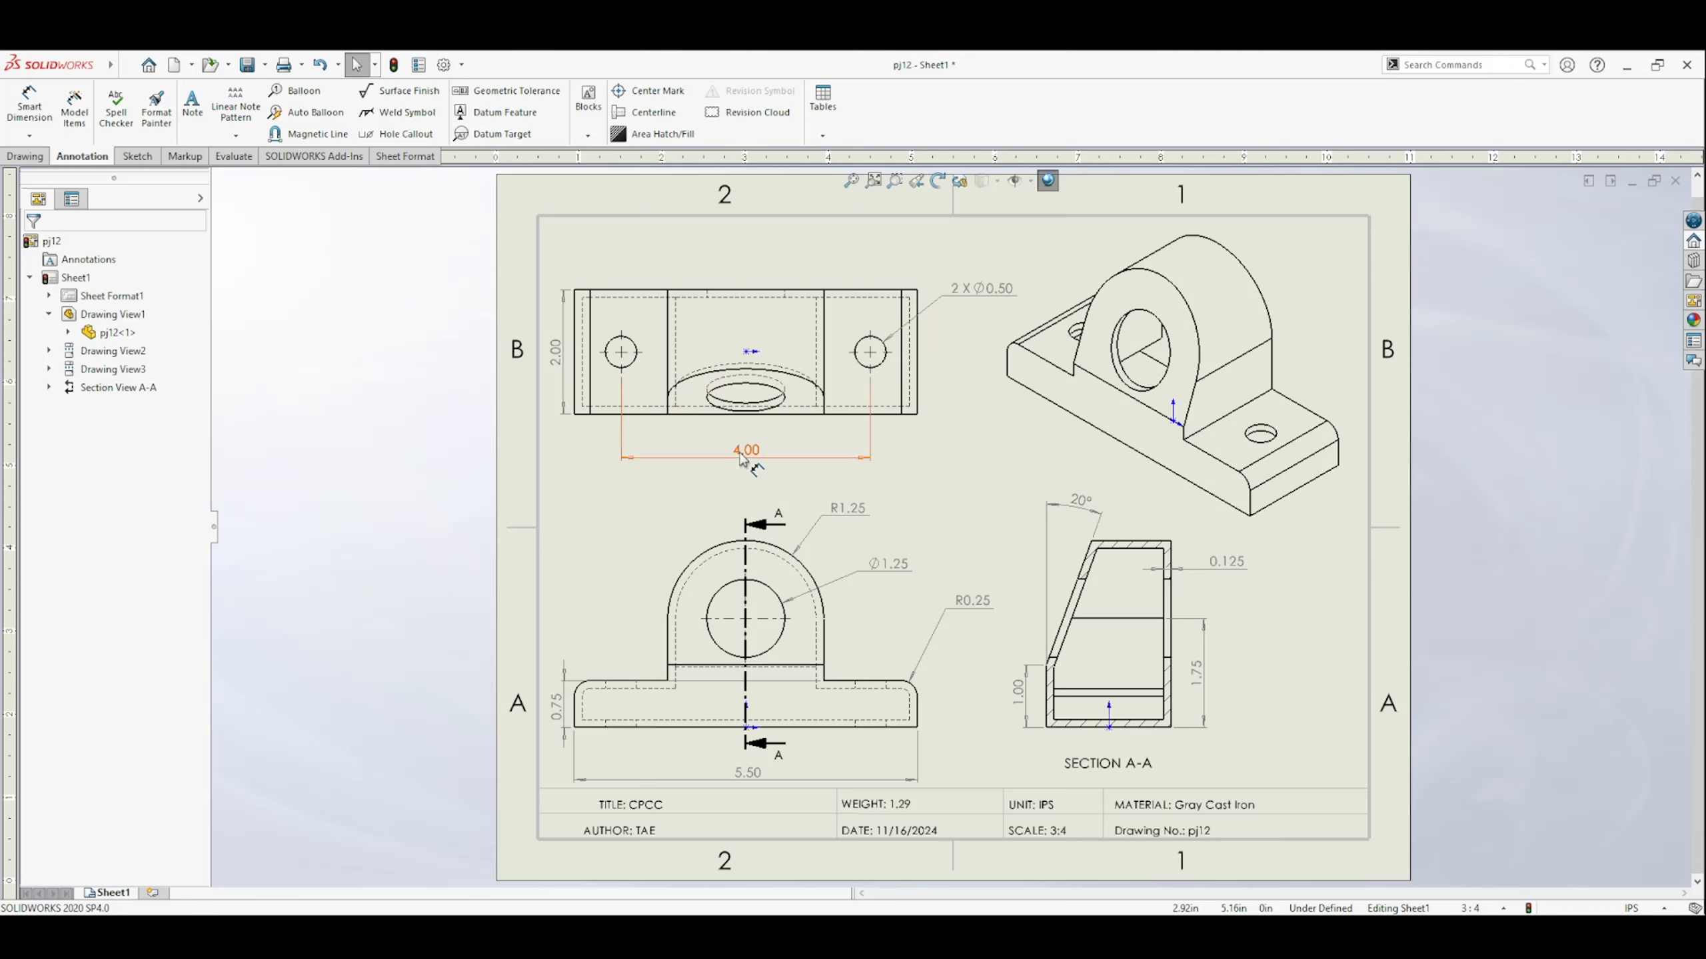
drag(740, 456, 743, 452)
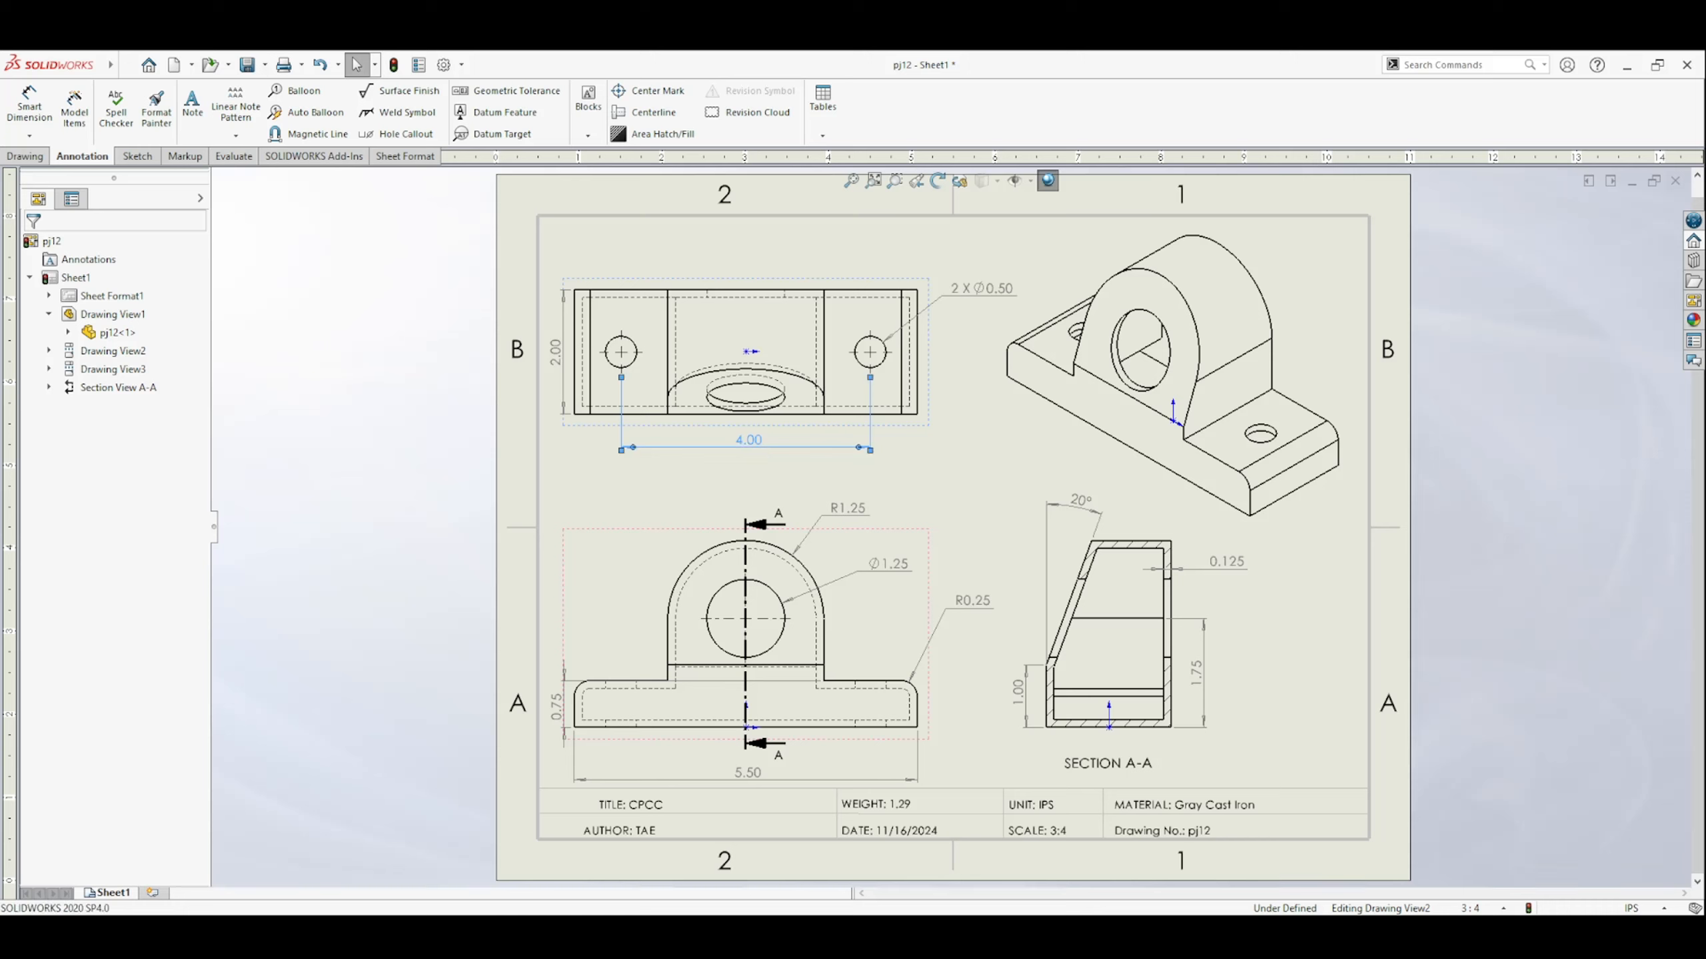